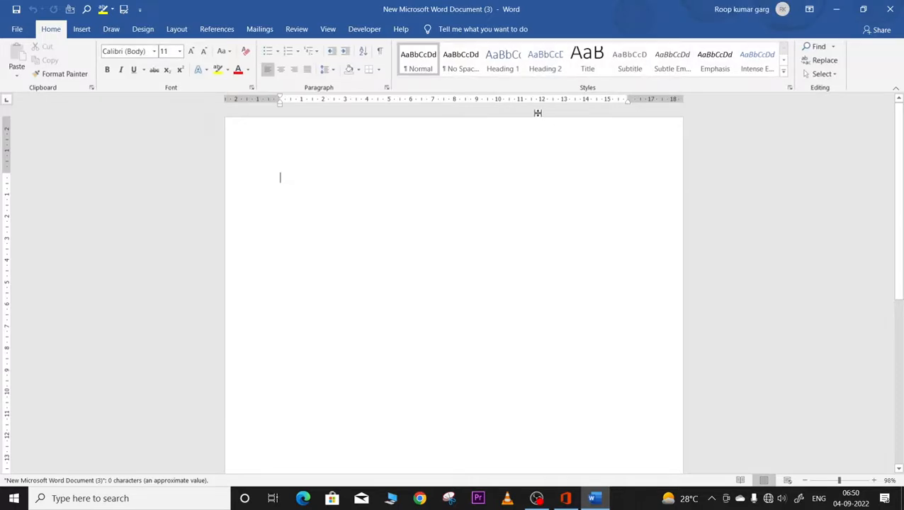
# Step: Open and close the File view, then move between Home and Insert, ending on Insert
pyautogui.click(10, 31)
pyautogui.click(9, 34)
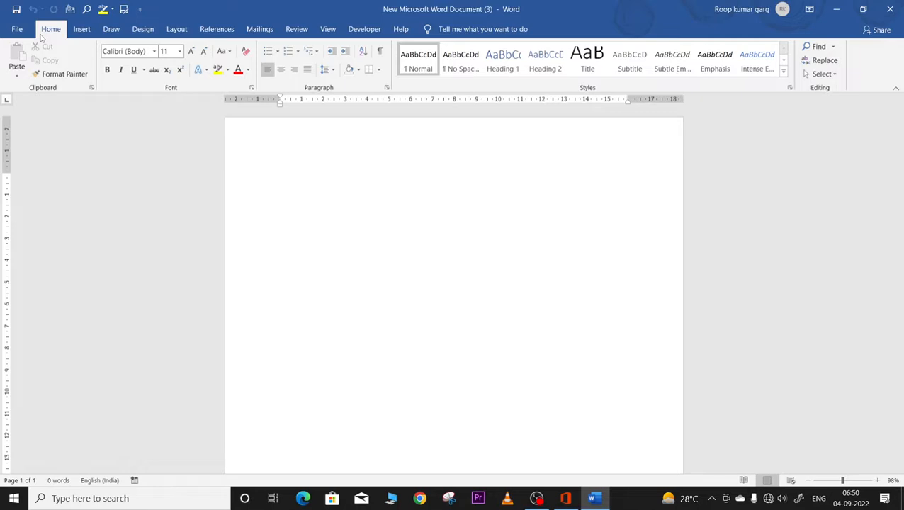
pyautogui.click(81, 30)
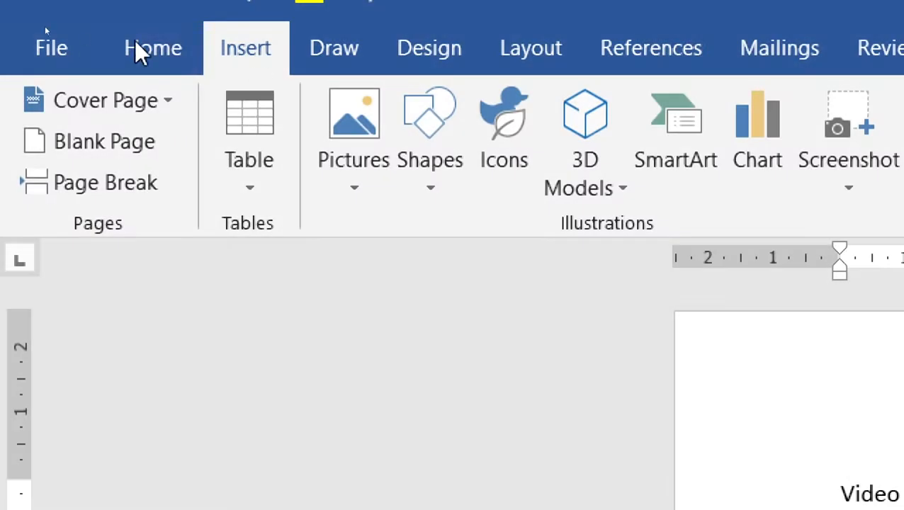
pyautogui.click(133, 47)
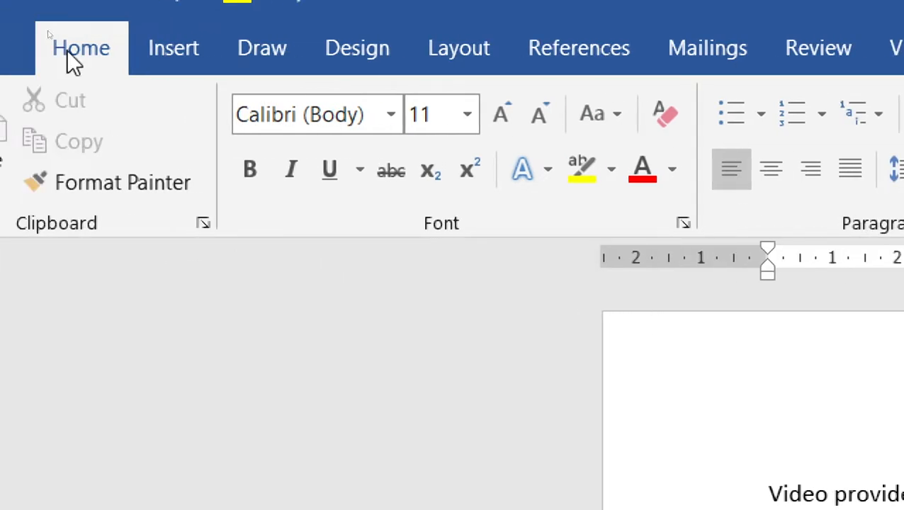
pyautogui.click(171, 48)
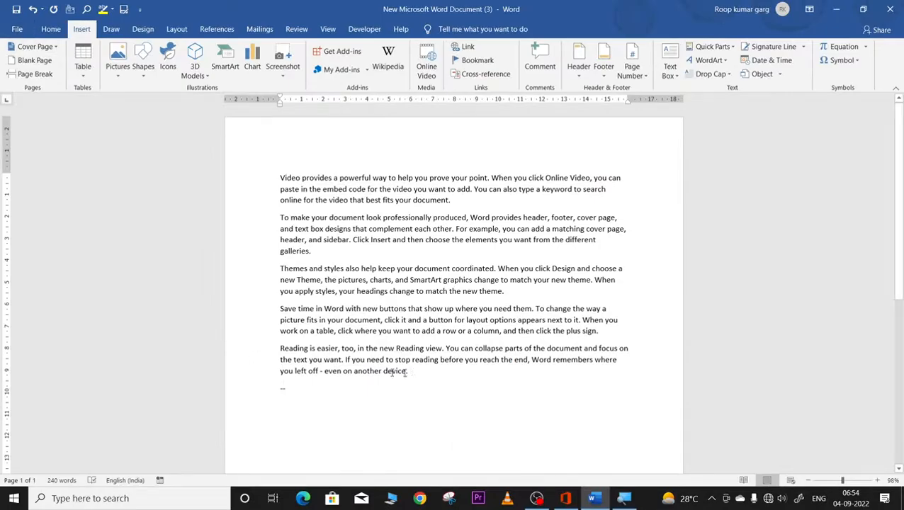
# Step: Duplicate the five sample paragraphs by pasting a copy after 'device.'
pyautogui.moveTo(408, 371); pyautogui.dragTo(252, 155)
pyautogui.hotkey('ctrl', 'c')
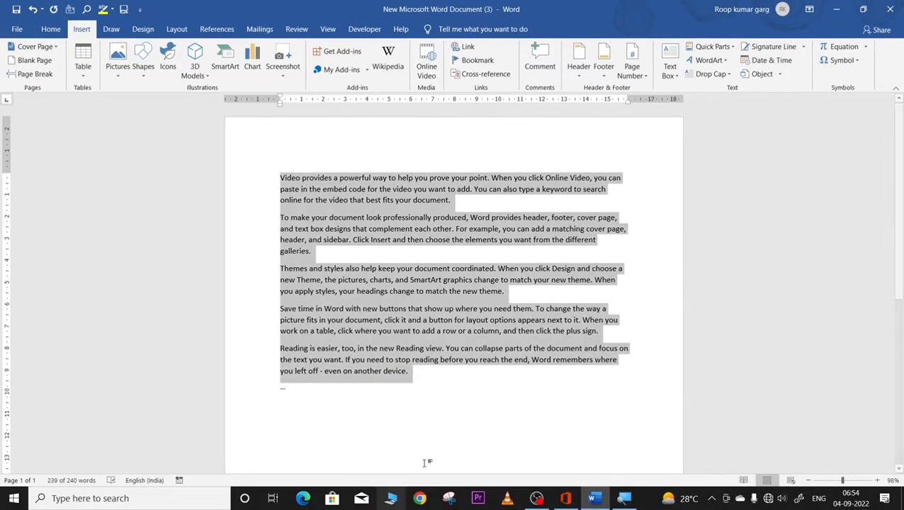
pyautogui.click(417, 372)
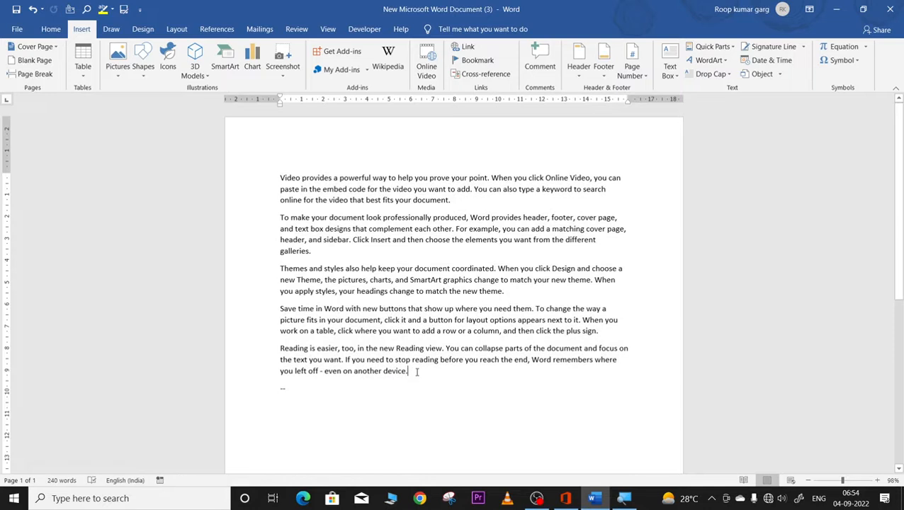
pyautogui.hotkey('ctrl', 'v')
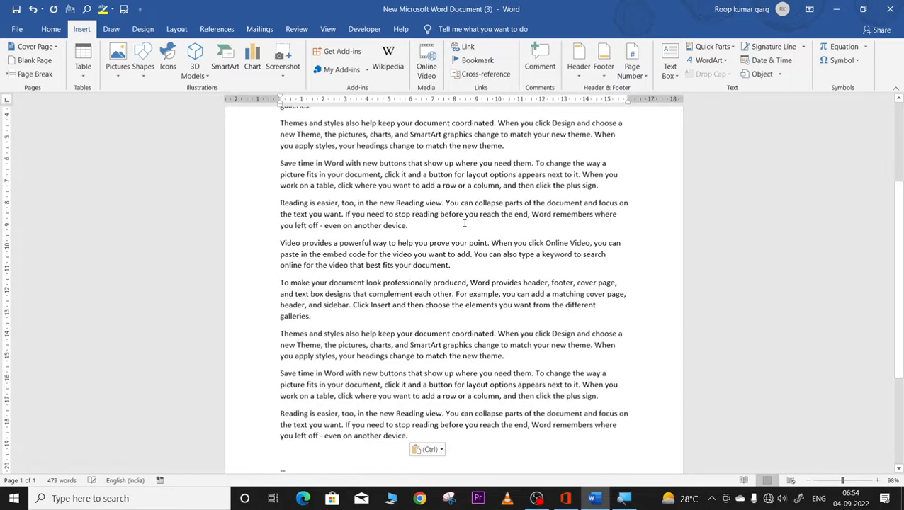
# Step: Show the Cover Page design gallery, including More Cover Pages from Office.com
pyautogui.scroll(5, 465, 223)
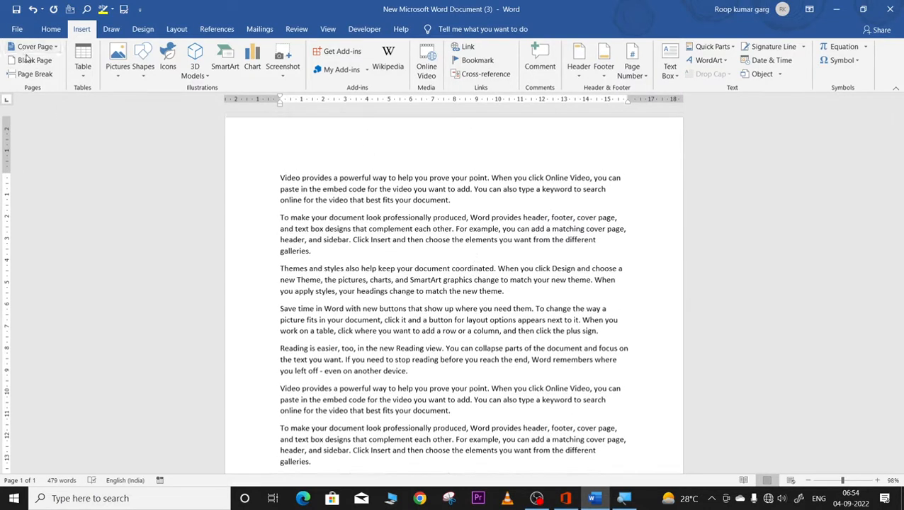
pyautogui.click(29, 47)
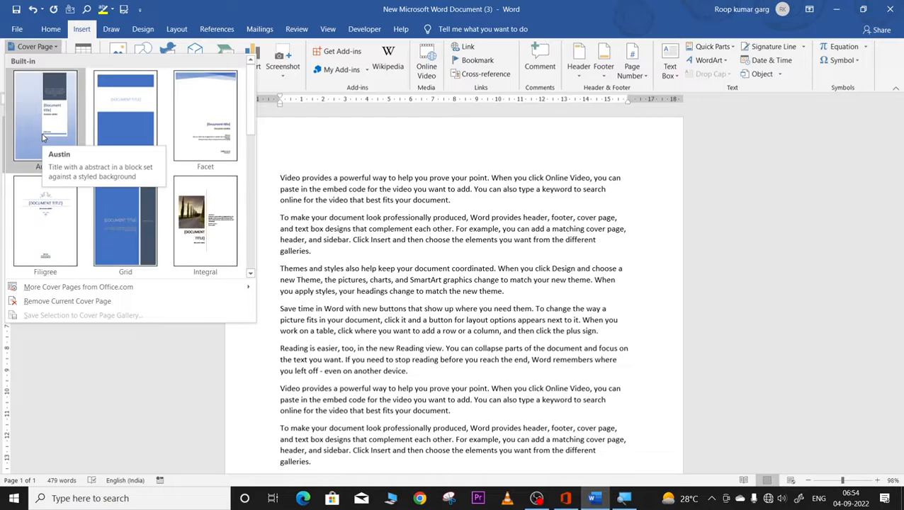
pyautogui.moveTo(190, 285)
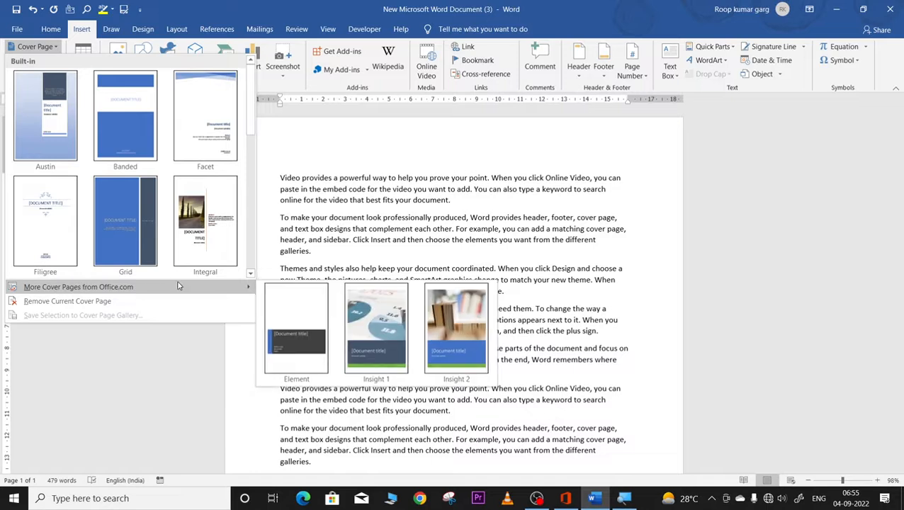
# Step: Insert the Austin cover page and select its title and abstract placeholders
pyautogui.click(48, 139)
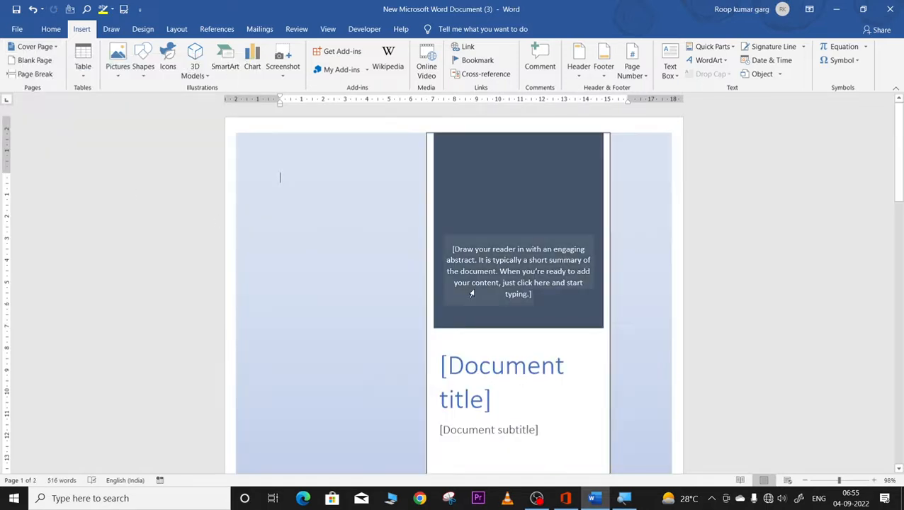
pyautogui.scroll(-15, 471, 293)
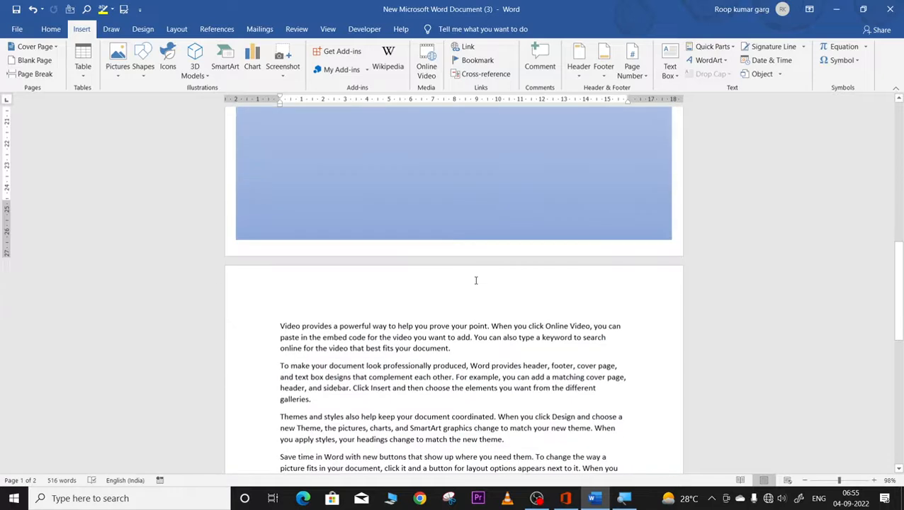
pyautogui.scroll(6, 476, 280)
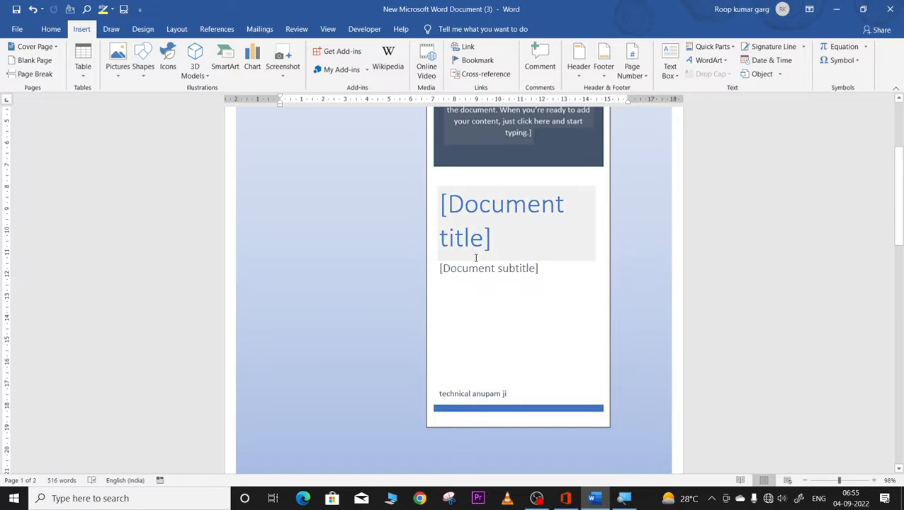
pyautogui.click(473, 204)
pyautogui.scroll(3, 473, 204)
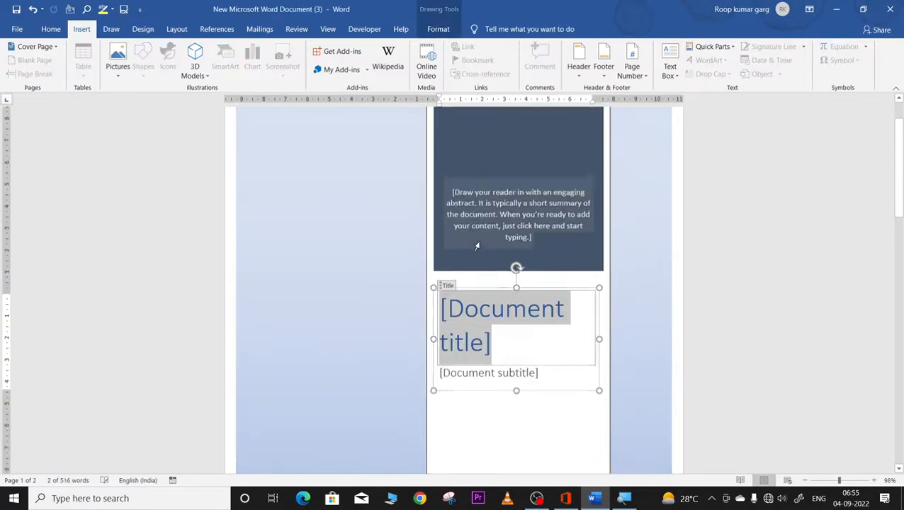
pyautogui.click(484, 225)
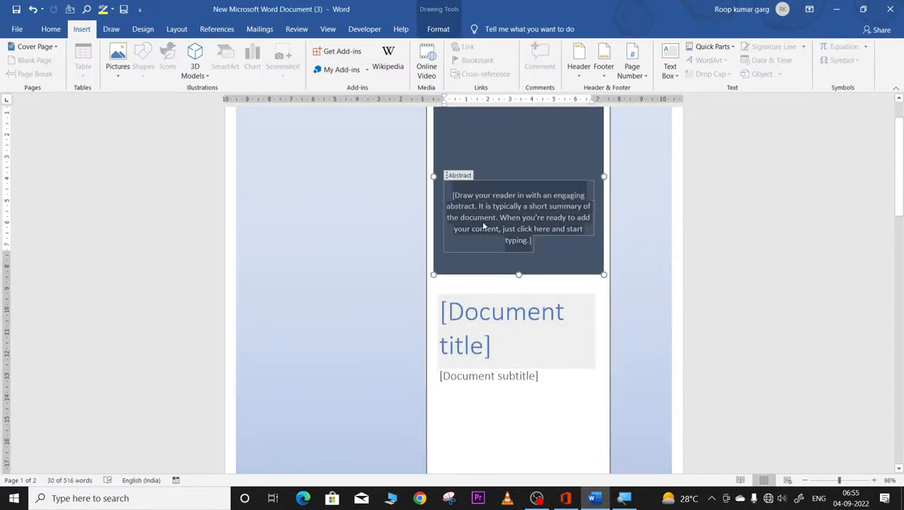
# Step: Replace it with the Insight book-photo cover page and select its document title placeholder
pyautogui.click(55, 48)
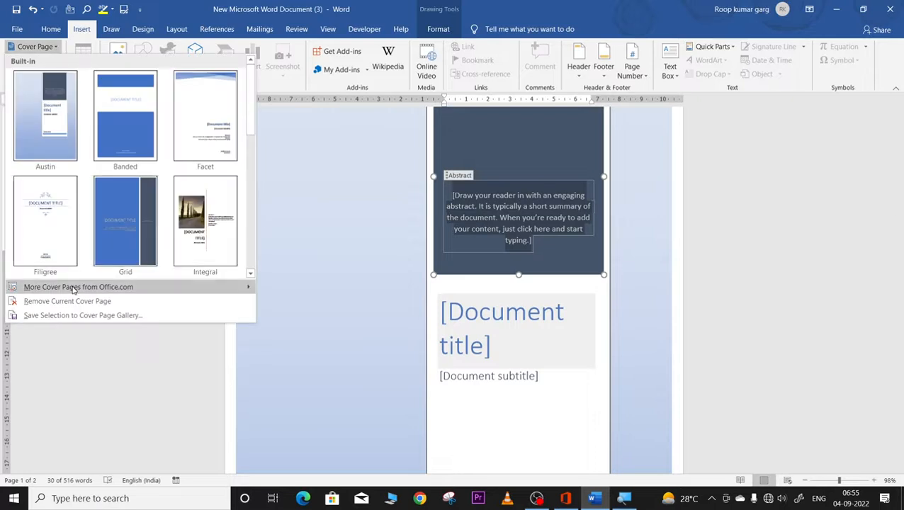
pyautogui.moveTo(99, 289)
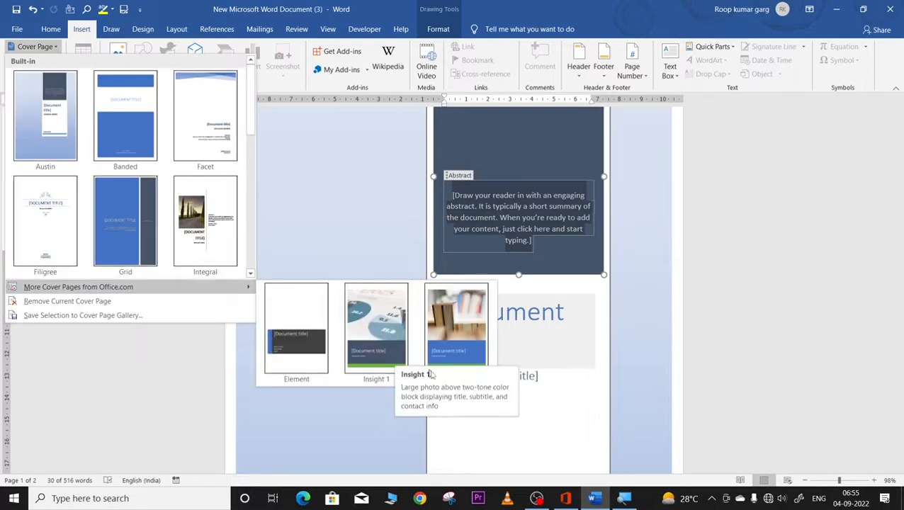
pyautogui.click(453, 339)
pyautogui.scroll(-3, 411, 347)
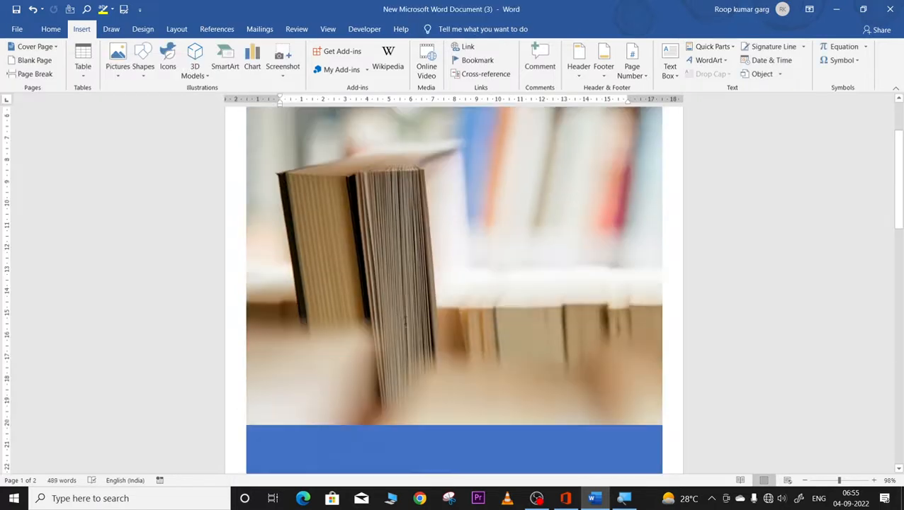
pyautogui.scroll(-2, 340, 375)
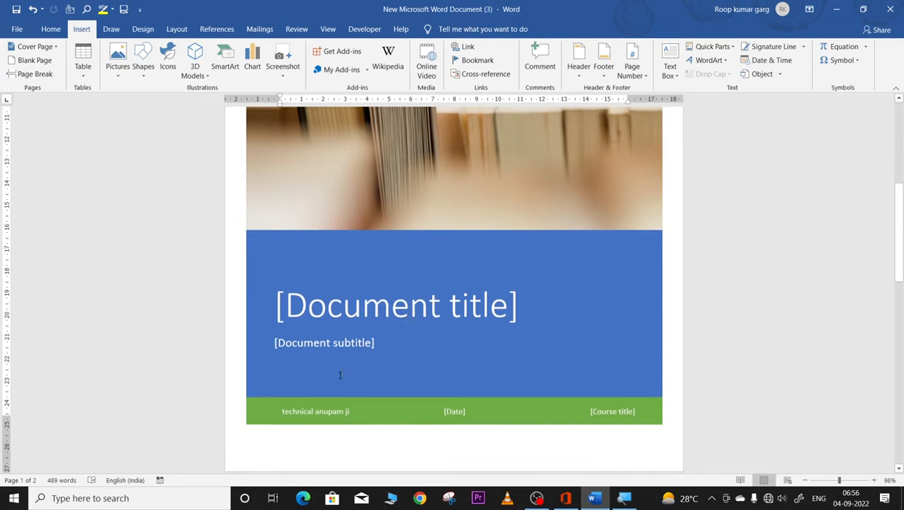
pyautogui.click(385, 304)
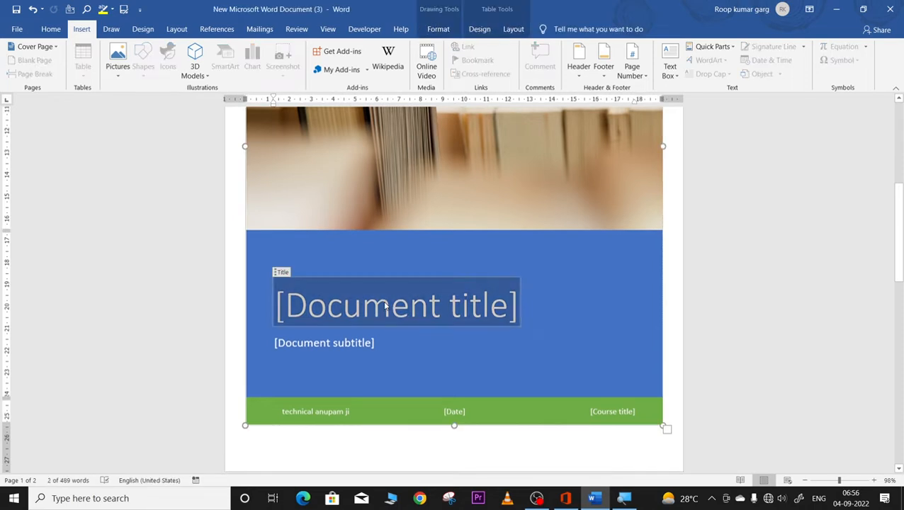
# Step: Type 'physics project' as the cover page title, removing the stray extra letter
pyautogui.write('ph')
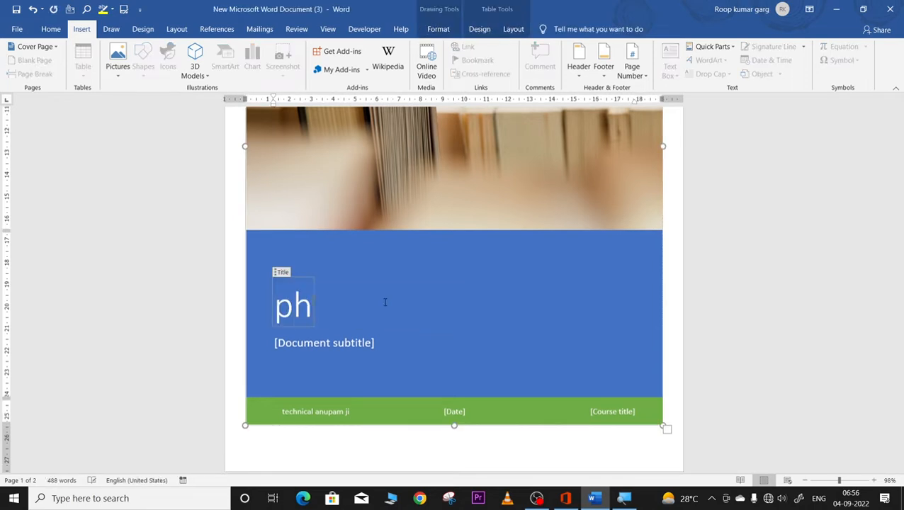
pyautogui.write('ysics')
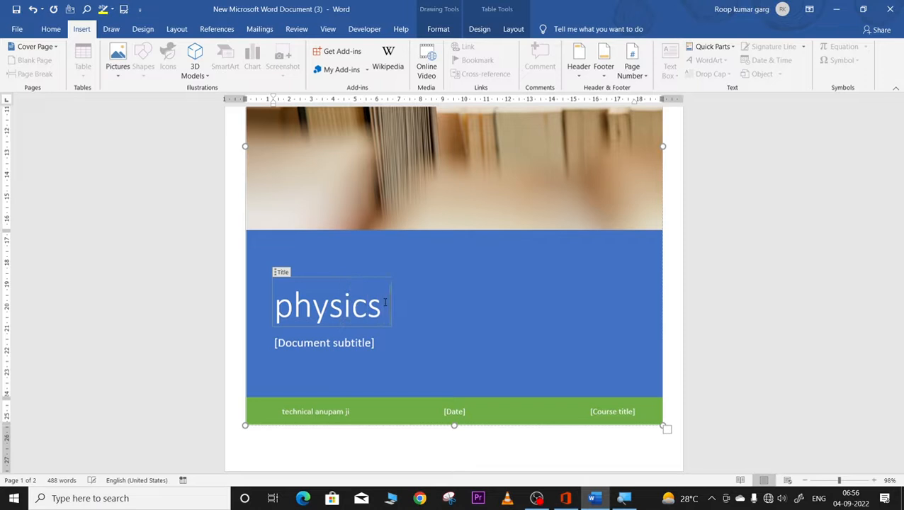
pyautogui.write(' projec')
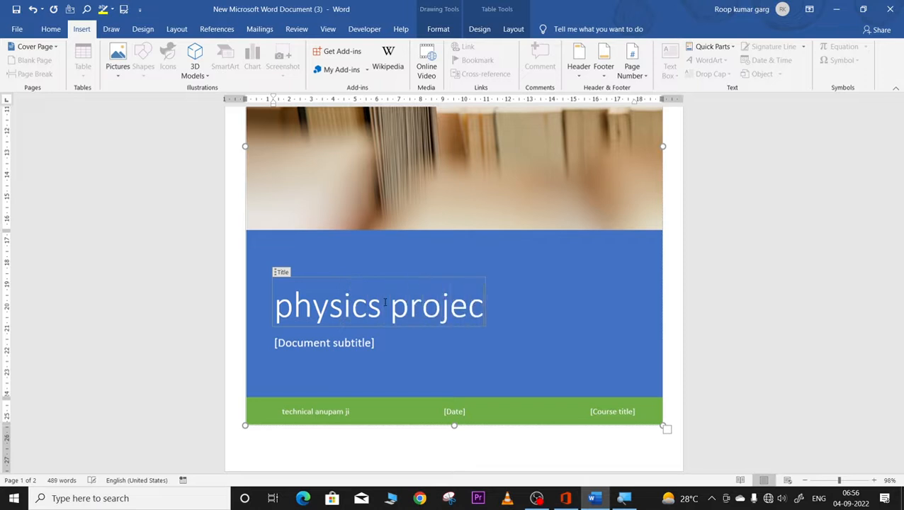
pyautogui.write('ty')
pyautogui.press('BackSpace')
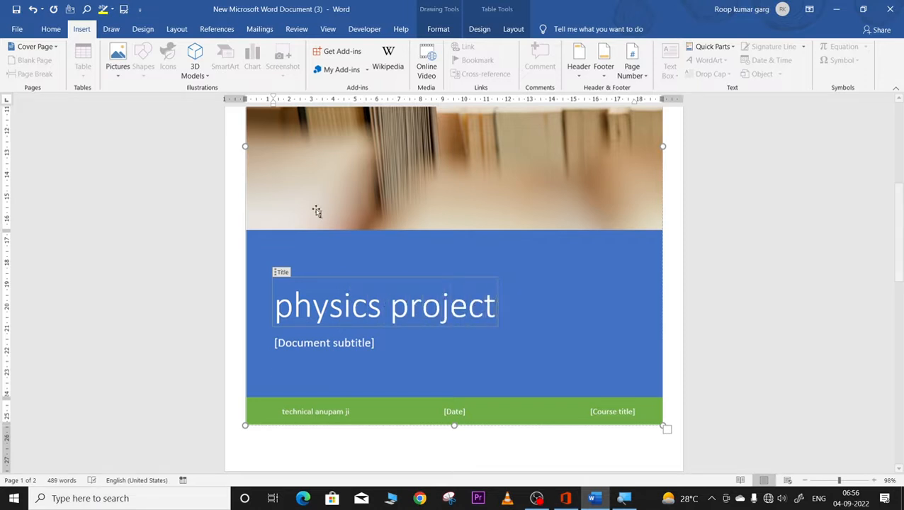
pyautogui.click(302, 346)
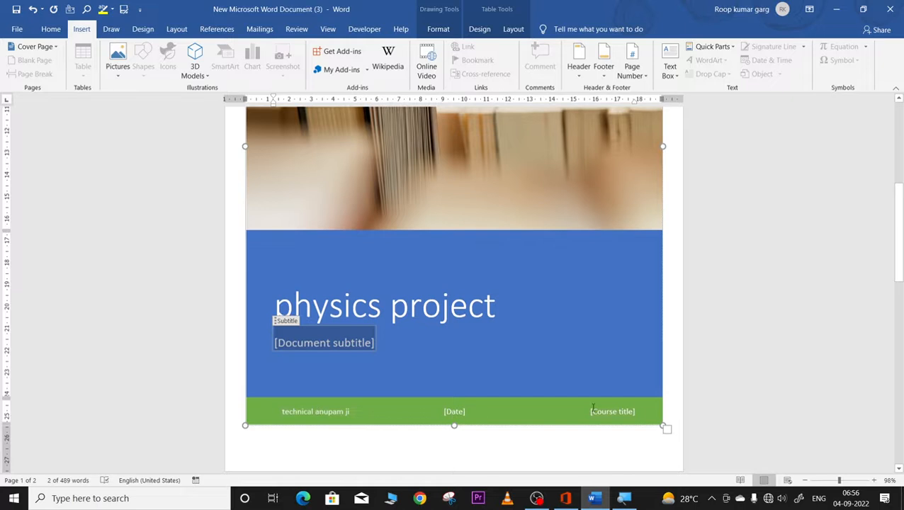
# Step: Enter 'bsc' as the course title in the green footer
pyautogui.click(623, 413)
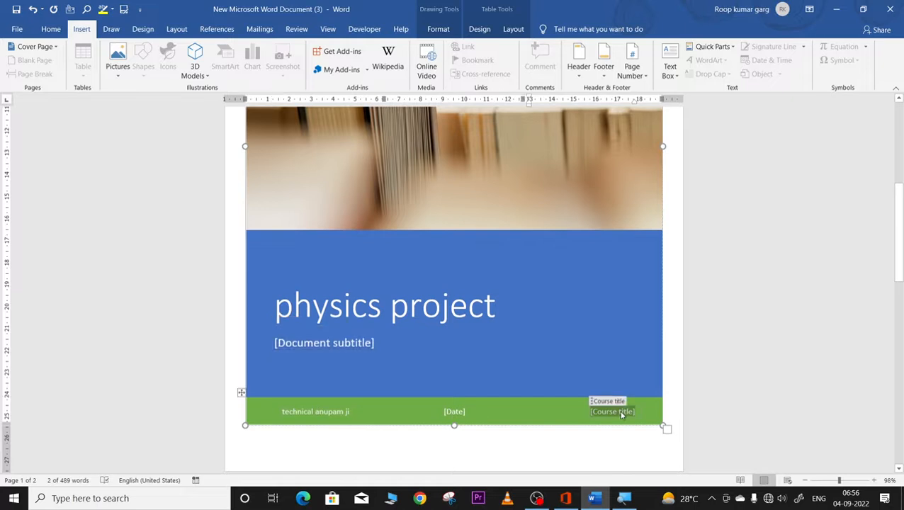
pyautogui.write('bsc')
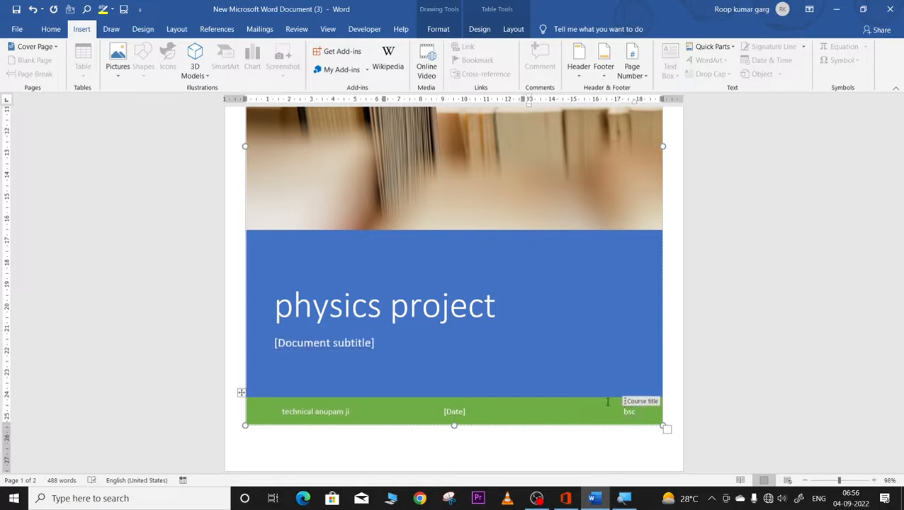
pyautogui.click(600, 466)
pyautogui.scroll(-8, 623, 444)
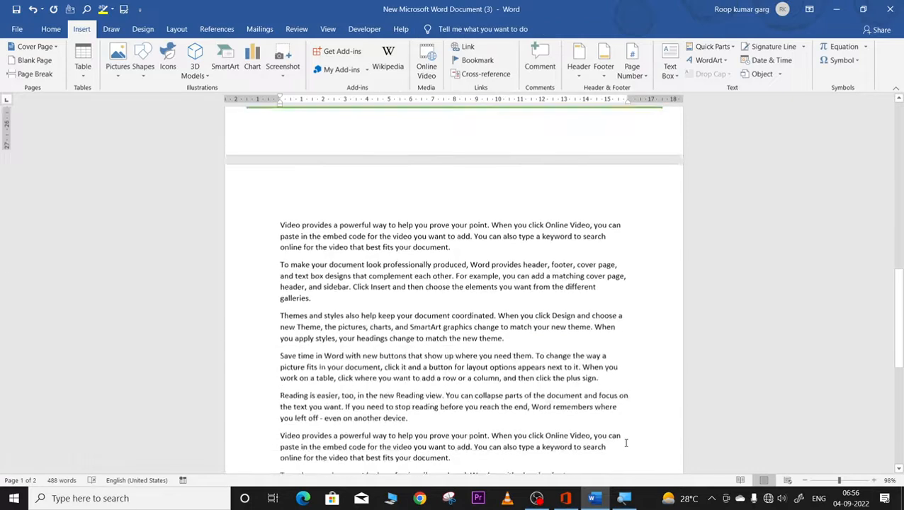
# Step: Add an empty paragraph after 'match the new theme.', before 'Save time in Word'
pyautogui.scroll(5, 625, 443)
pyautogui.scroll(2, 625, 442)
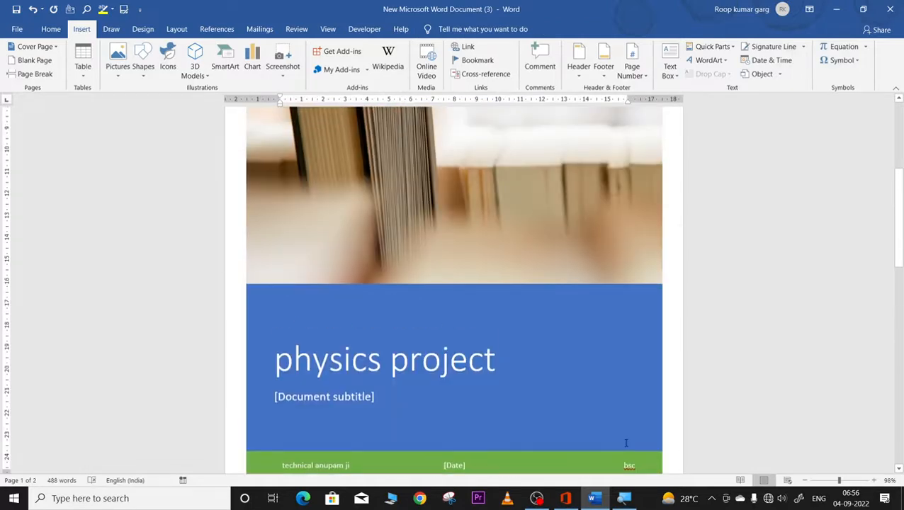
pyautogui.scroll(3, 623, 441)
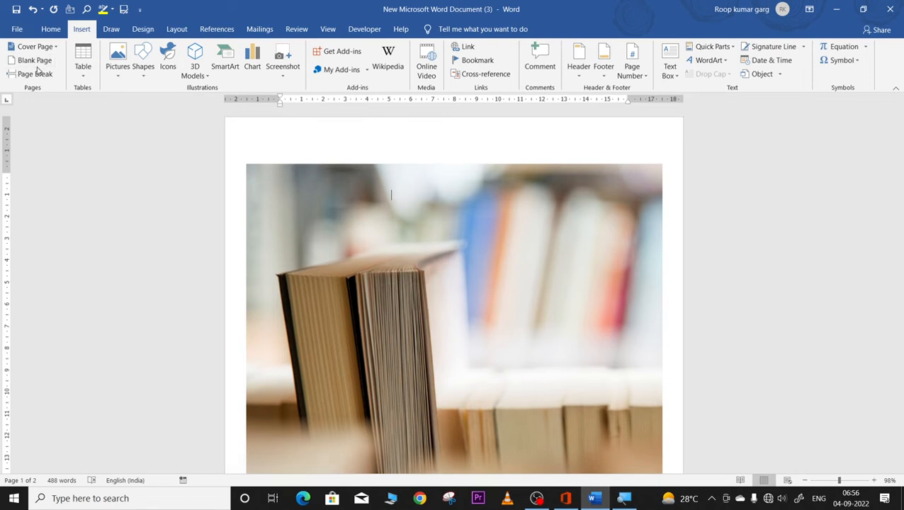
pyautogui.scroll(-3, 457, 269)
pyautogui.scroll(-10, 456, 269)
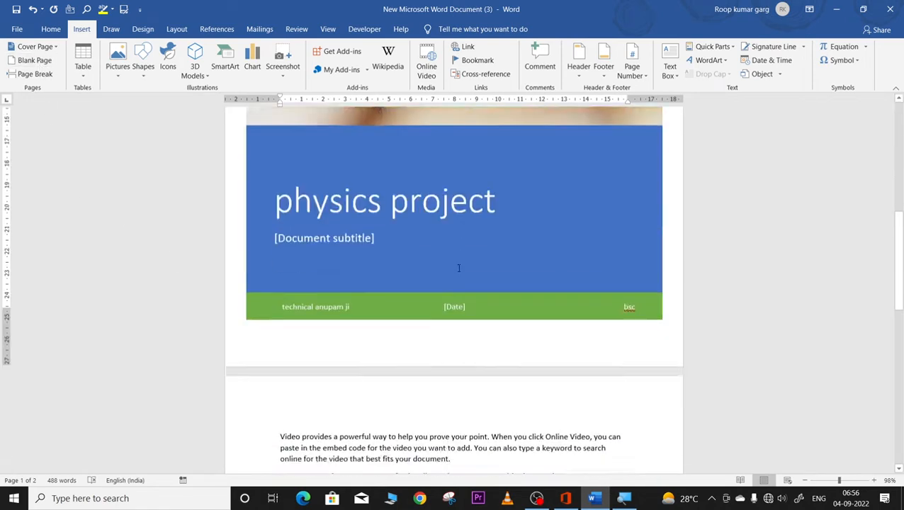
pyautogui.scroll(-4, 432, 269)
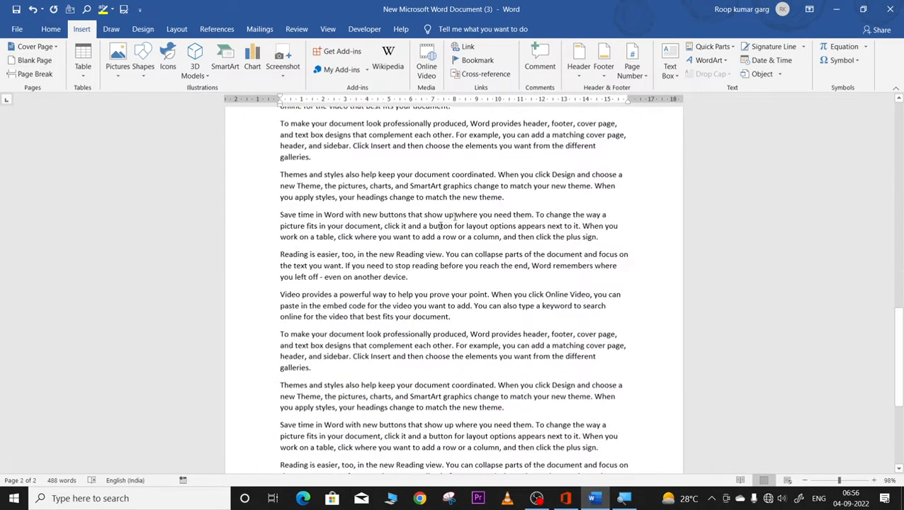
pyautogui.click(480, 201)
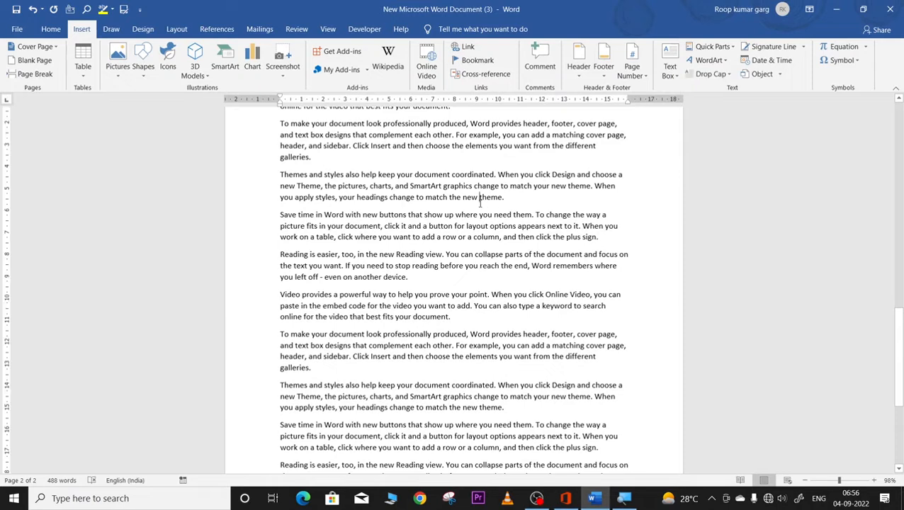
pyautogui.click(514, 200)
pyautogui.press('Return')
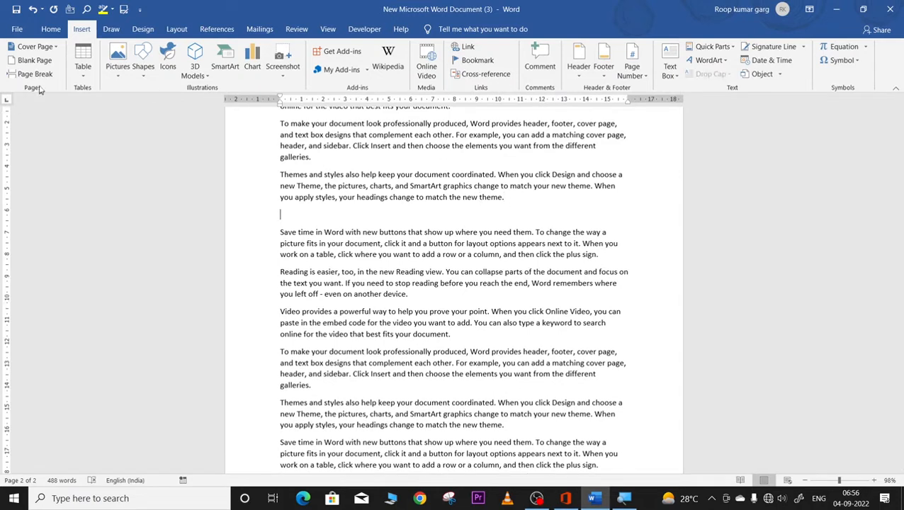
pyautogui.scroll(-2, 291, 218)
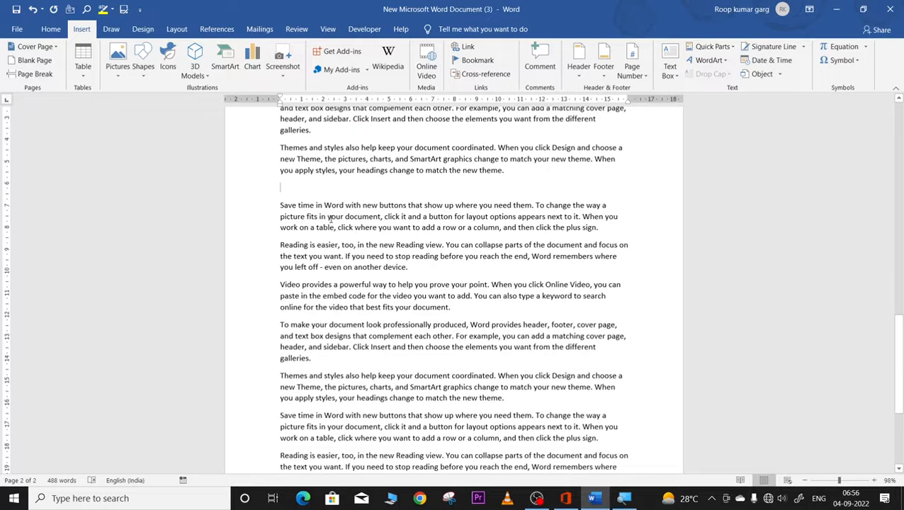
pyautogui.scroll(5, 332, 213)
pyautogui.scroll(-2, 328, 258)
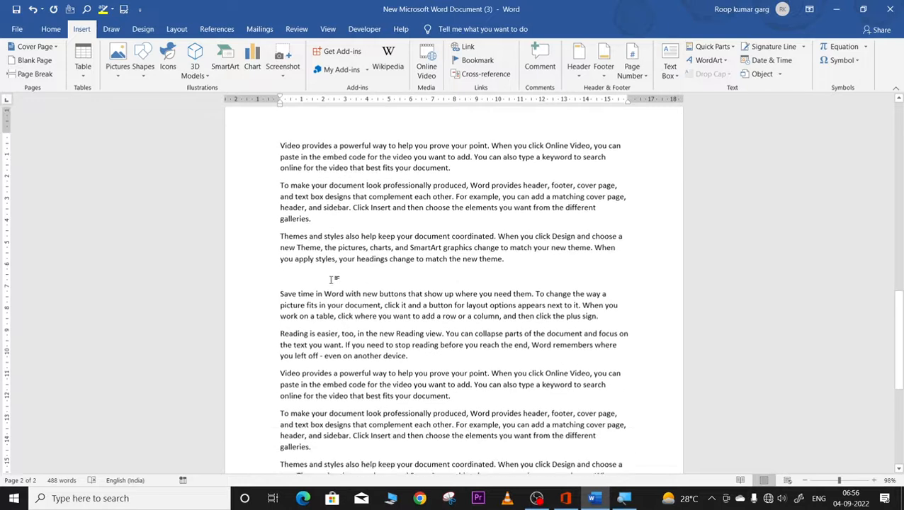
# Step: Insert a blank page at the empty line and zoom out to view several pages
pyautogui.click(34, 61)
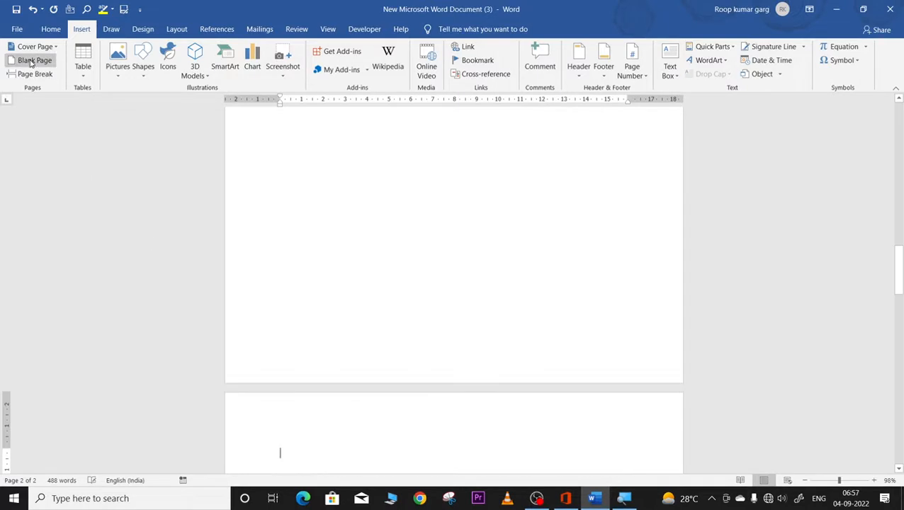
pyautogui.click(804, 481)
pyautogui.click(805, 480)
pyautogui.click(804, 481)
pyautogui.click(805, 481)
pyautogui.click(804, 481)
pyautogui.click(805, 481)
pyautogui.click(805, 480)
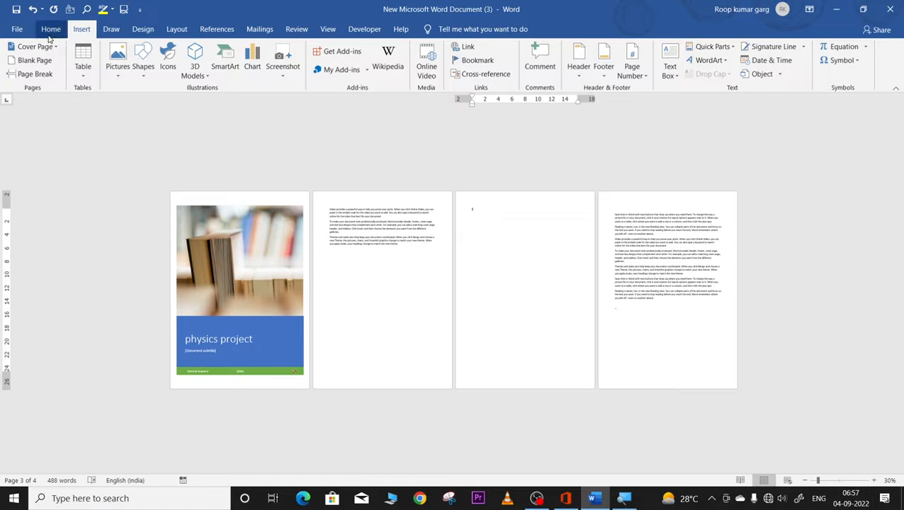
# Step: Undo the blank page and experiment with blank pages before and after the body text
pyautogui.hotkey('ctrl', 'z')
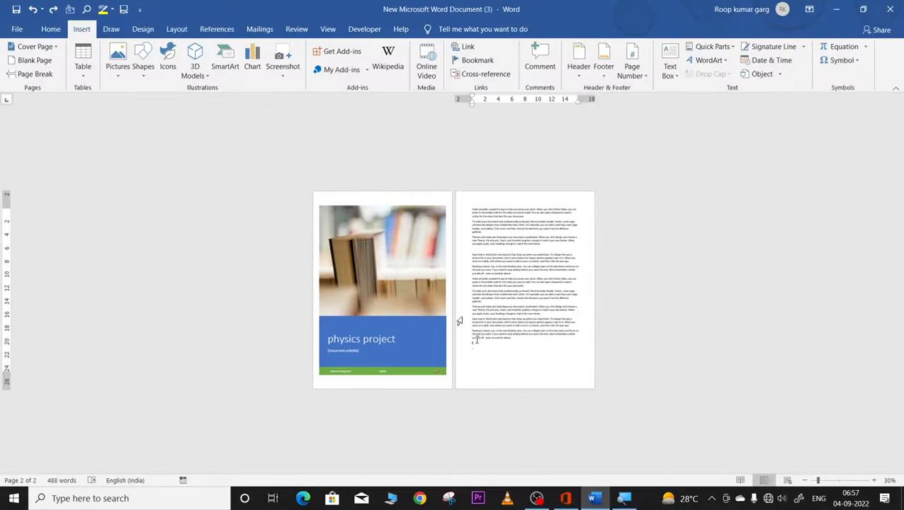
pyautogui.click(35, 61)
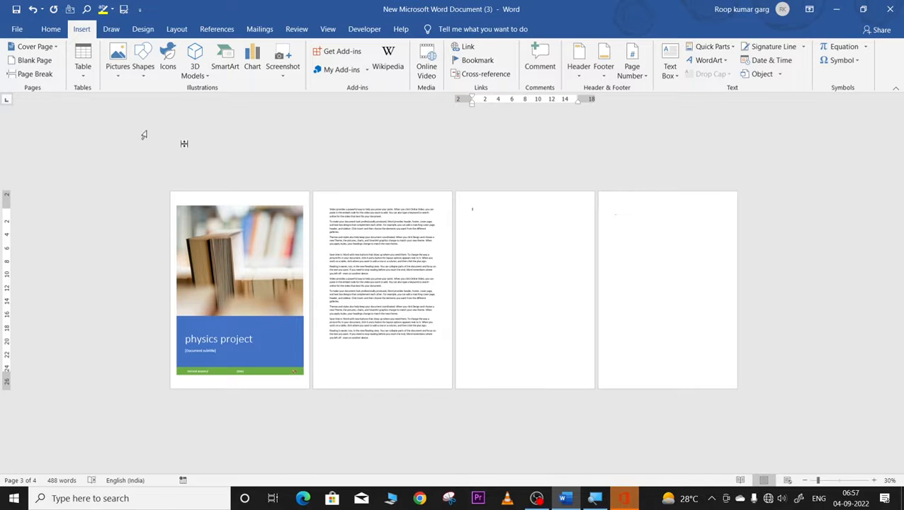
pyautogui.click(36, 61)
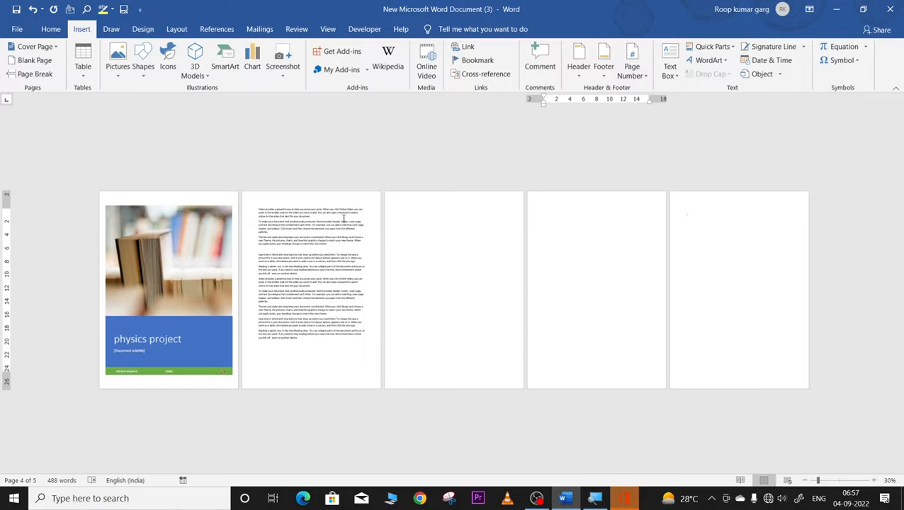
pyautogui.click(258, 208)
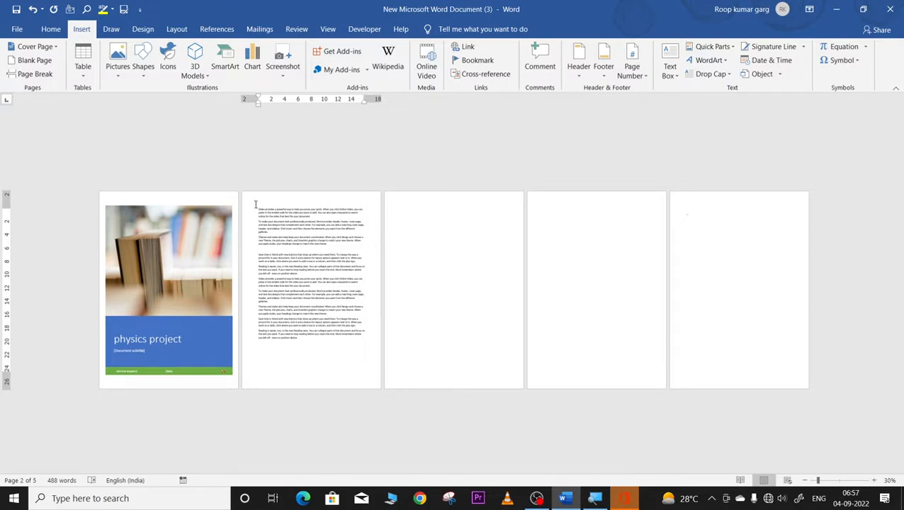
pyautogui.click(33, 61)
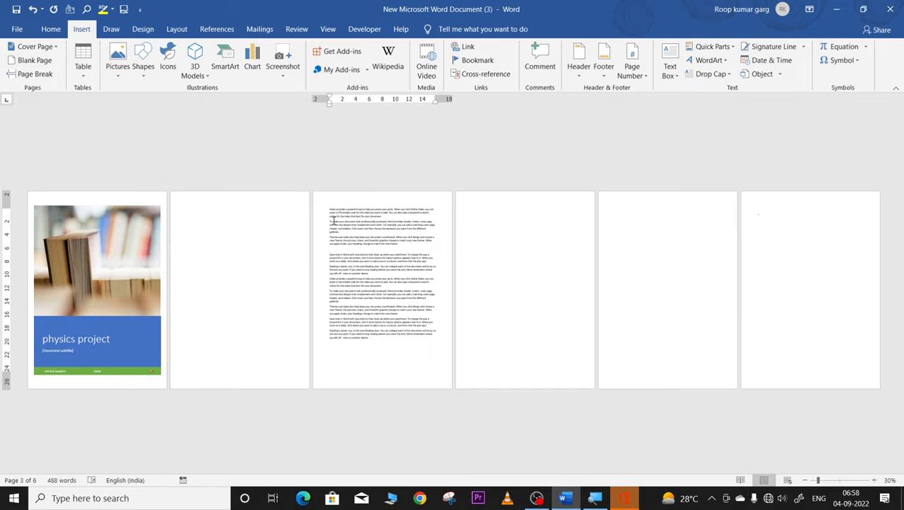
pyautogui.press('BackSpace')
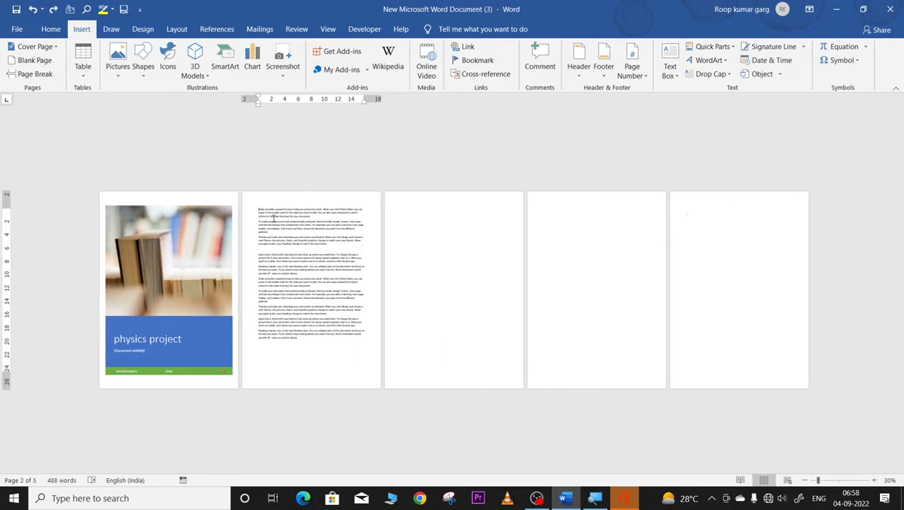
# Step: Add blank pages after the cover, undo them, and insert a page break in page 2's text
pyautogui.click(31, 61)
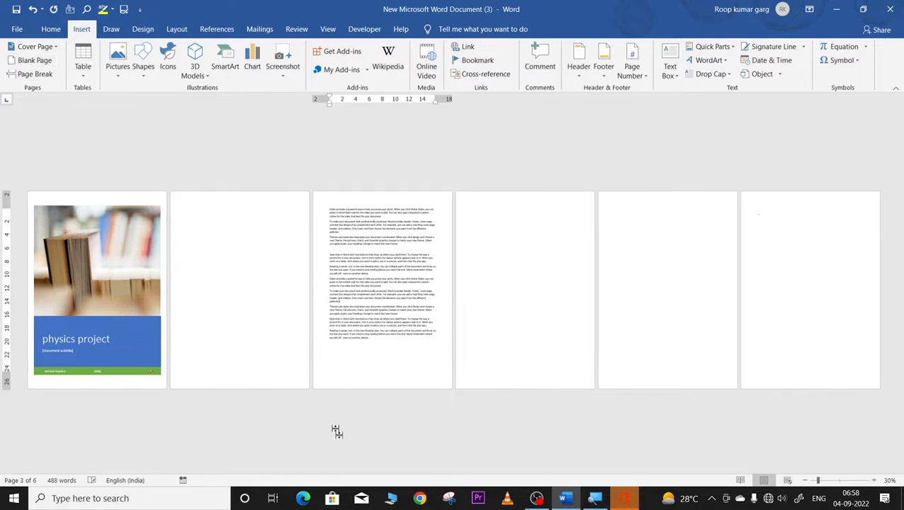
pyautogui.click(28, 61)
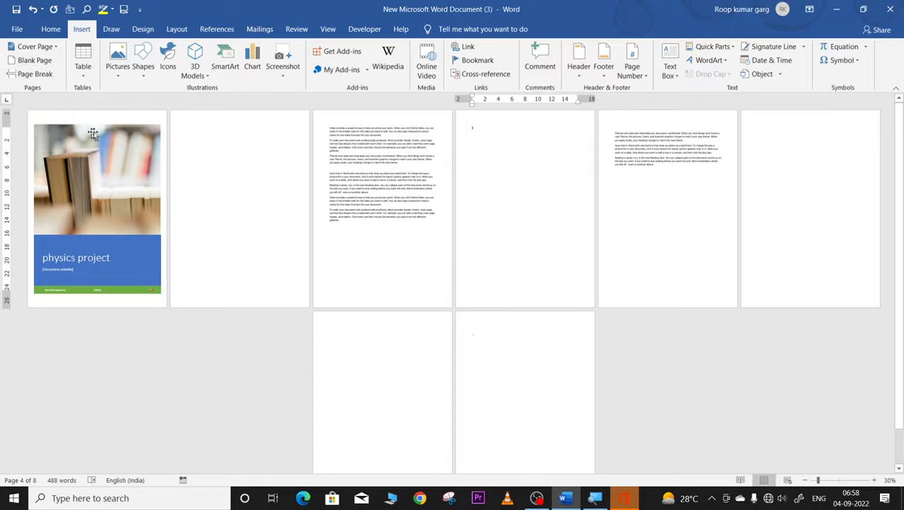
pyautogui.scroll(-1, 253, 156)
pyautogui.scroll(1, 253, 156)
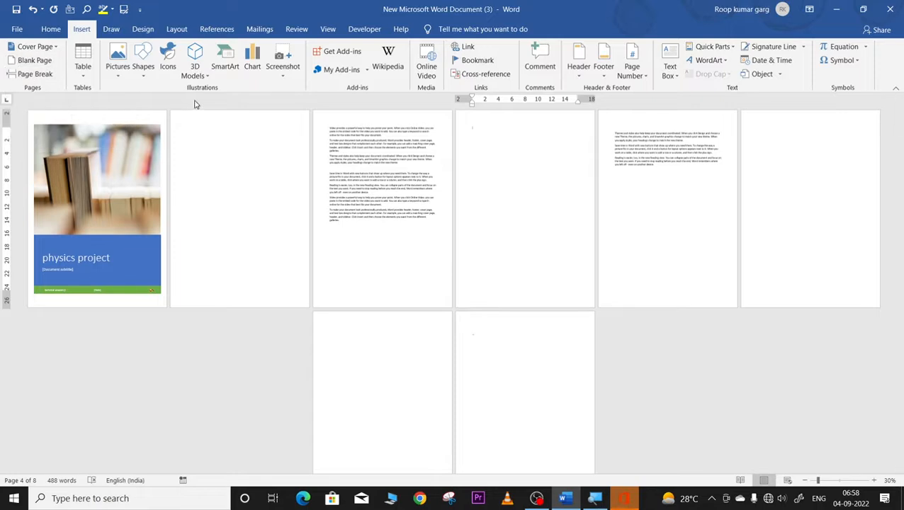
pyautogui.hotkey('ctrl', 'z')
pyautogui.hotkey('ctrl', 'z')
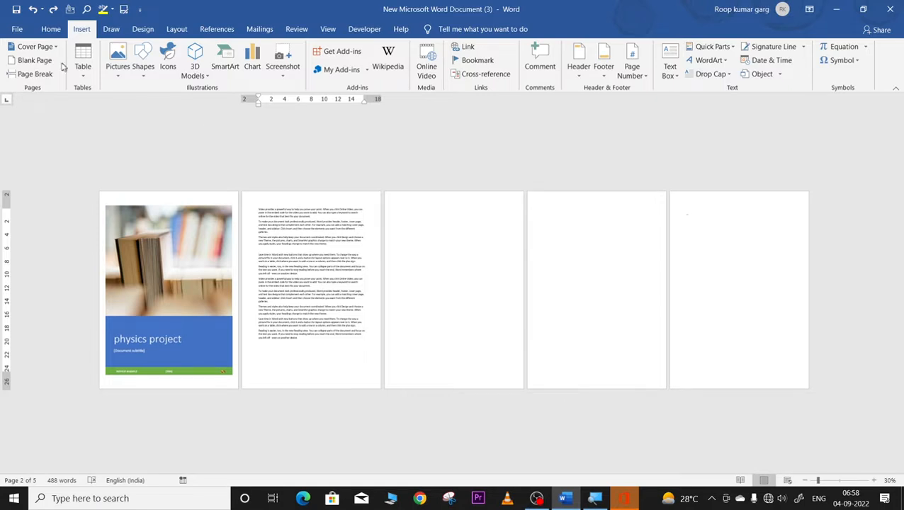
pyautogui.click(27, 74)
pyautogui.click(26, 74)
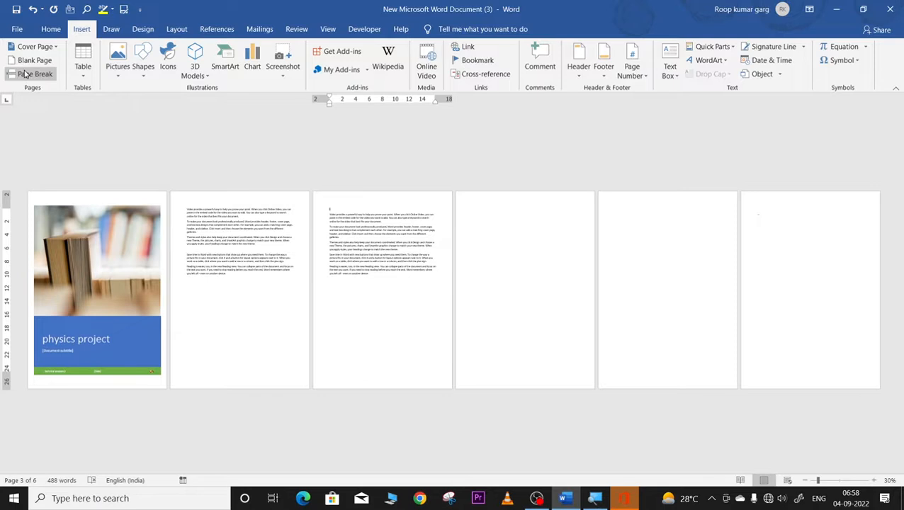
# Step: Undo the page break, zoom back in, and paste sample paragraphs after 'another device.'
pyautogui.hotkey('ctrl', 'z')
pyautogui.hotkey('ctrl', 'z')
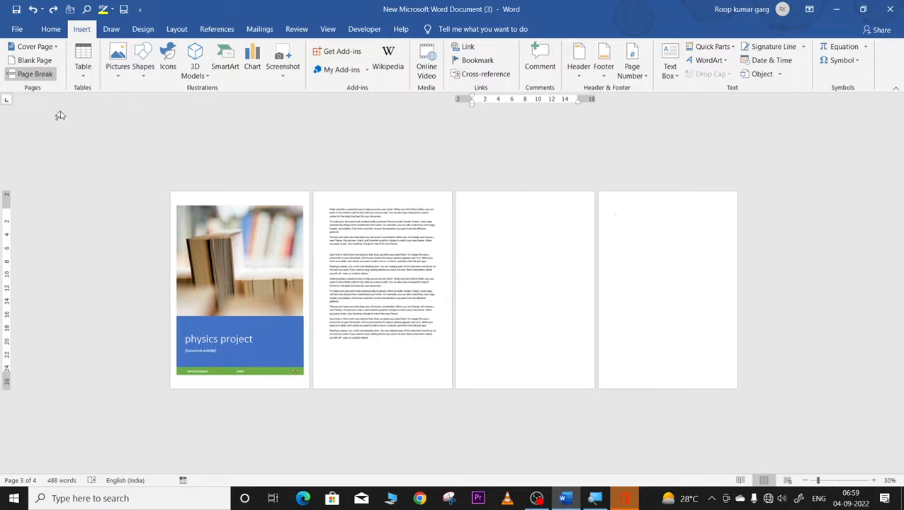
pyautogui.click(837, 482)
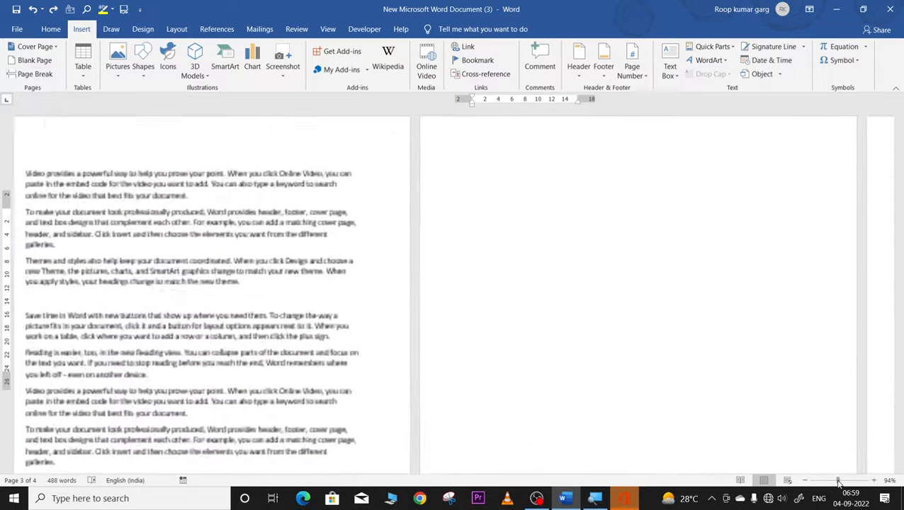
pyautogui.scroll(10, 527, 274)
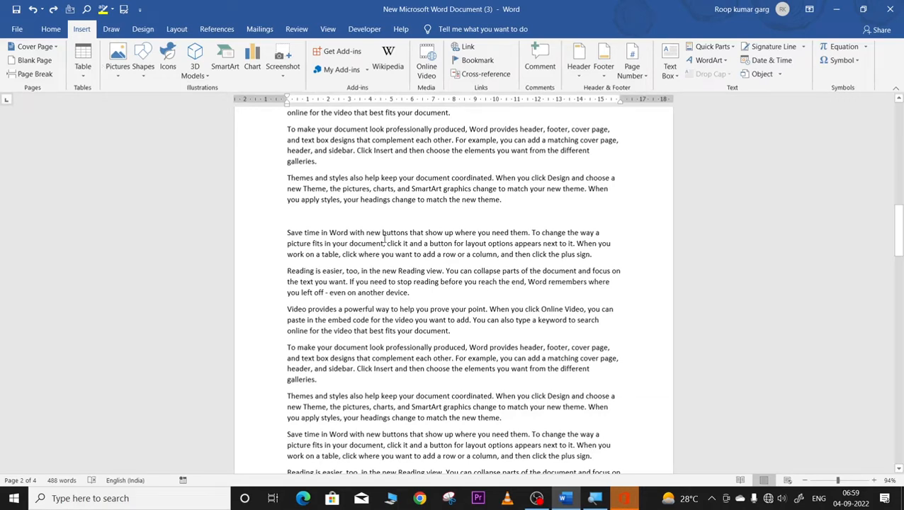
pyautogui.scroll(-1, 388, 279)
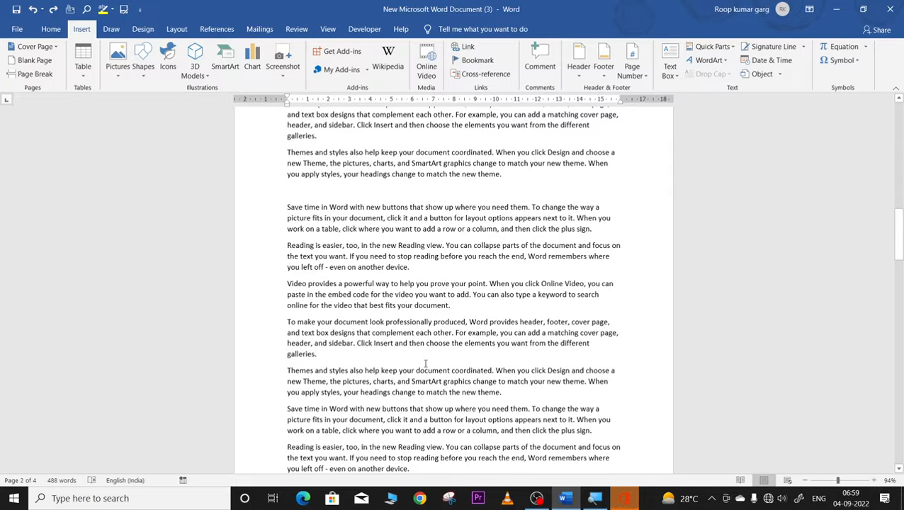
pyautogui.click(414, 269)
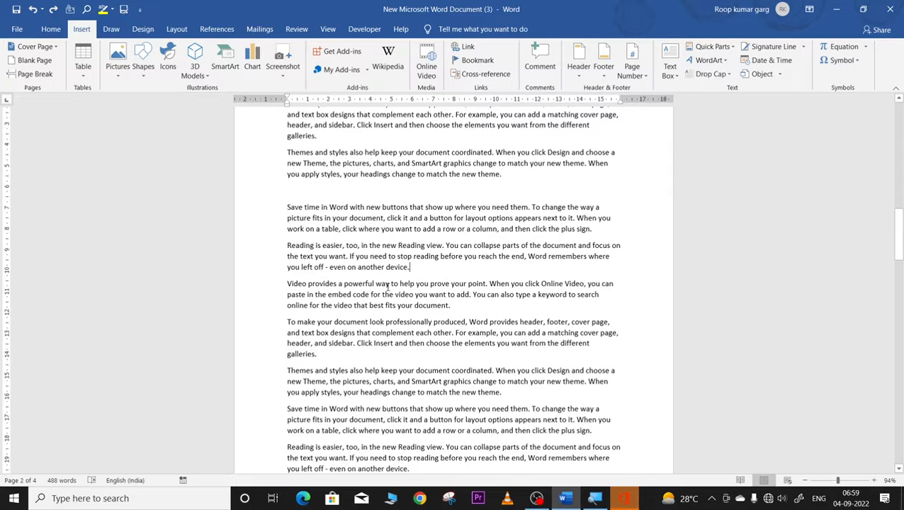
pyautogui.scroll(-5, 356, 446)
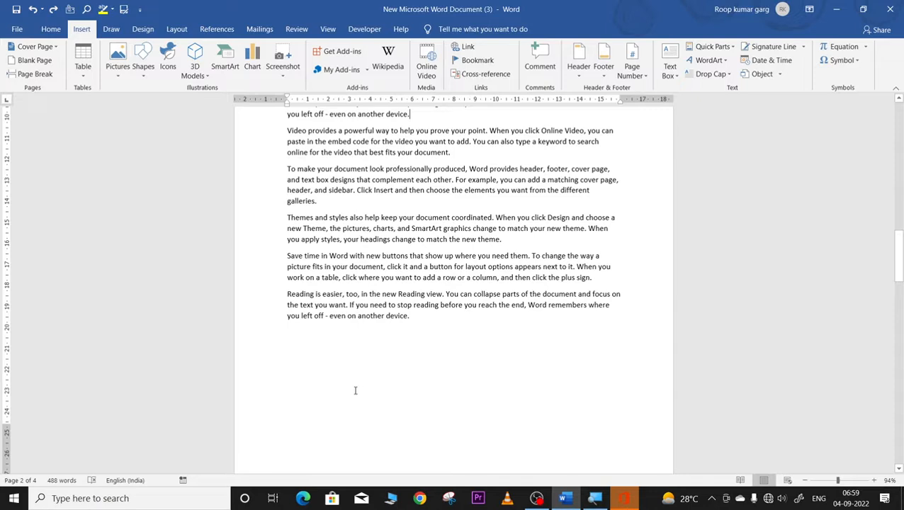
pyautogui.hotkey('ctrl', 'v')
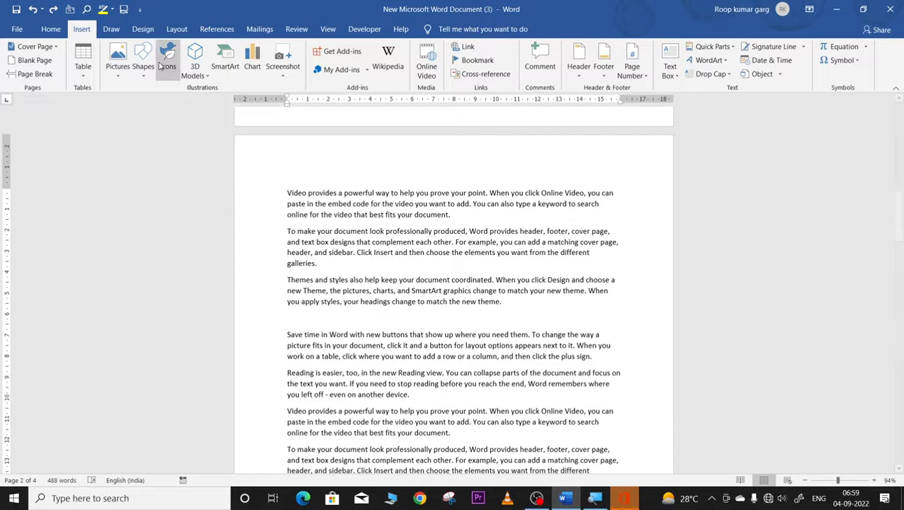
# Step: Try a page break after the pasted text, then undo it
pyautogui.click(35, 74)
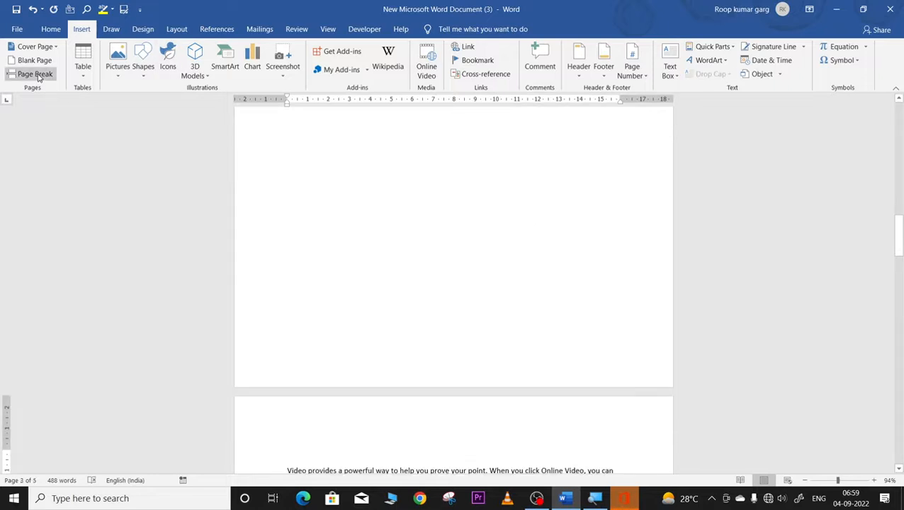
pyautogui.click(51, 29)
pyautogui.scroll(5, 286, 265)
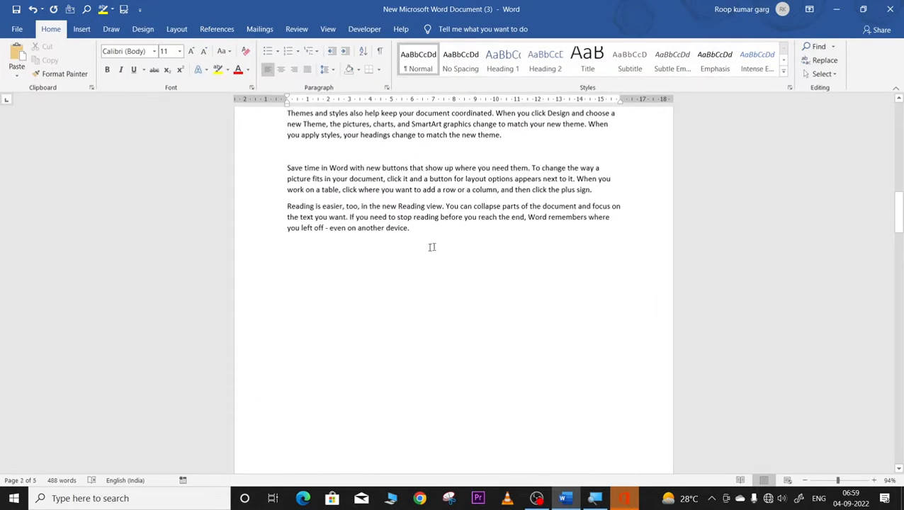
pyautogui.scroll(-8, 428, 345)
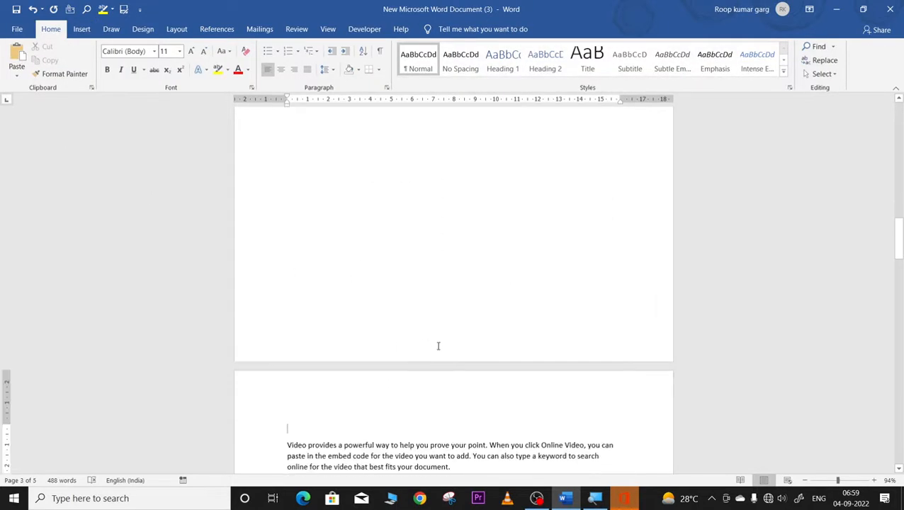
pyautogui.scroll(7, 442, 365)
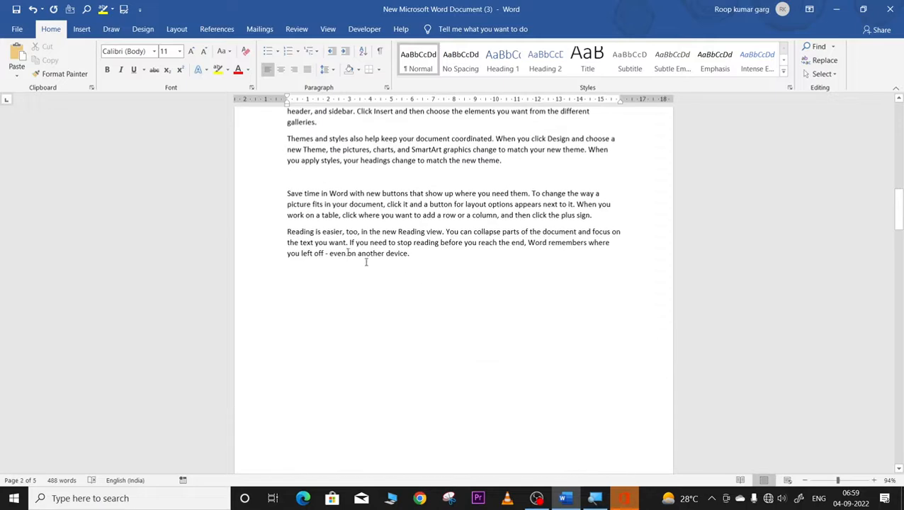
pyautogui.hotkey('ctrl', 'z')
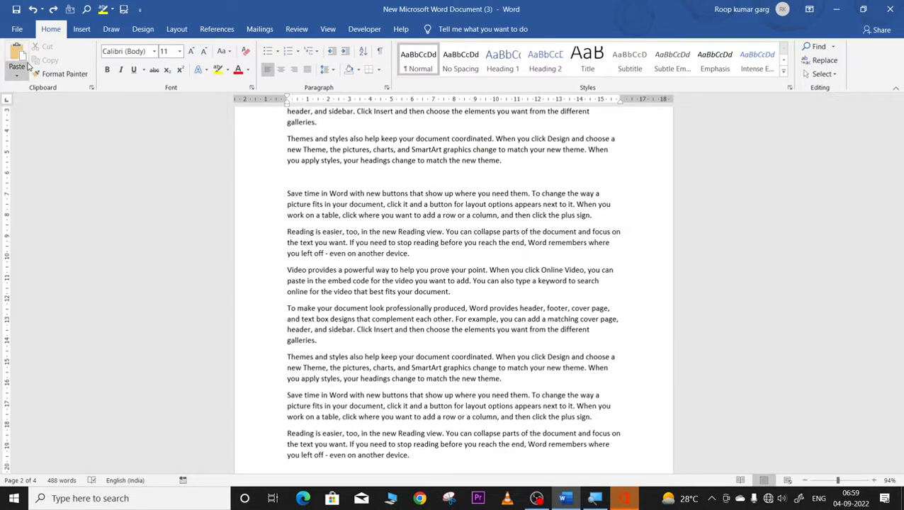
# Step: Insert a blank page at the caret and place the caret on the new page 3
pyautogui.click(81, 29)
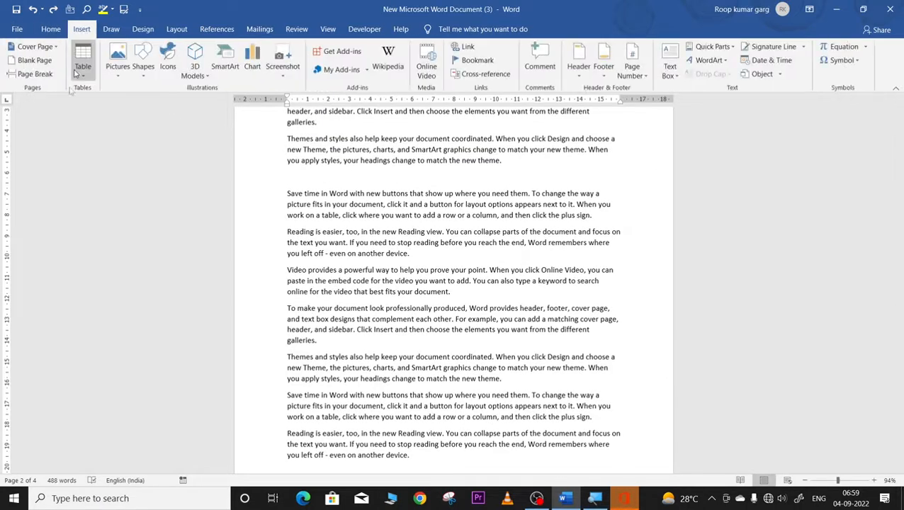
pyautogui.click(32, 60)
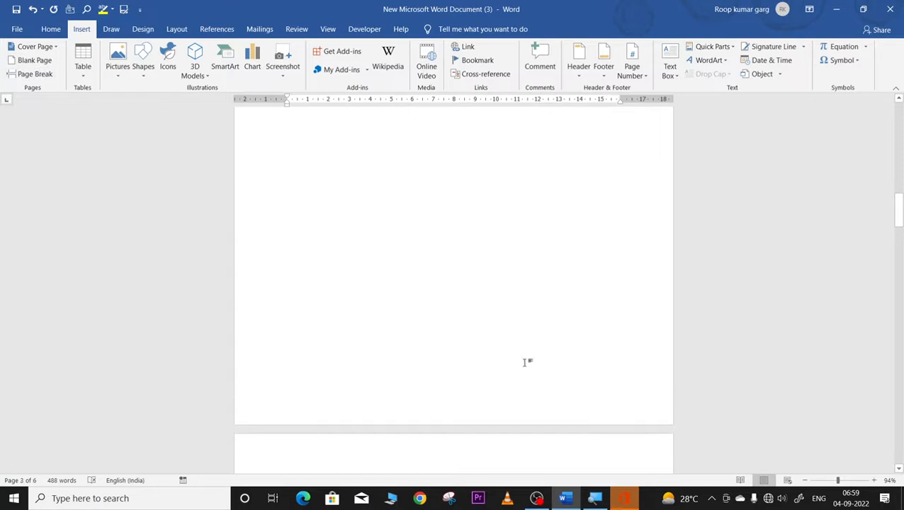
pyautogui.scroll(-4, 525, 362)
pyautogui.scroll(3, 528, 363)
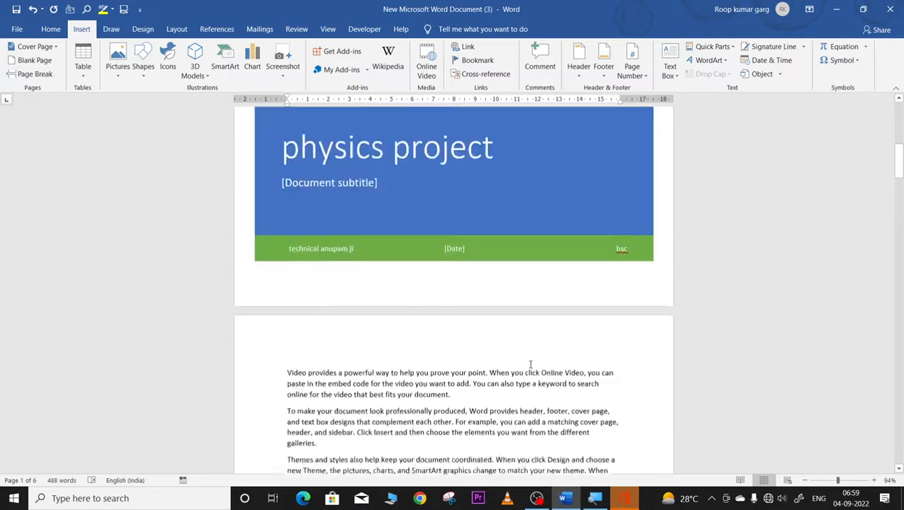
pyautogui.scroll(-8, 530, 364)
pyautogui.scroll(-12, 530, 365)
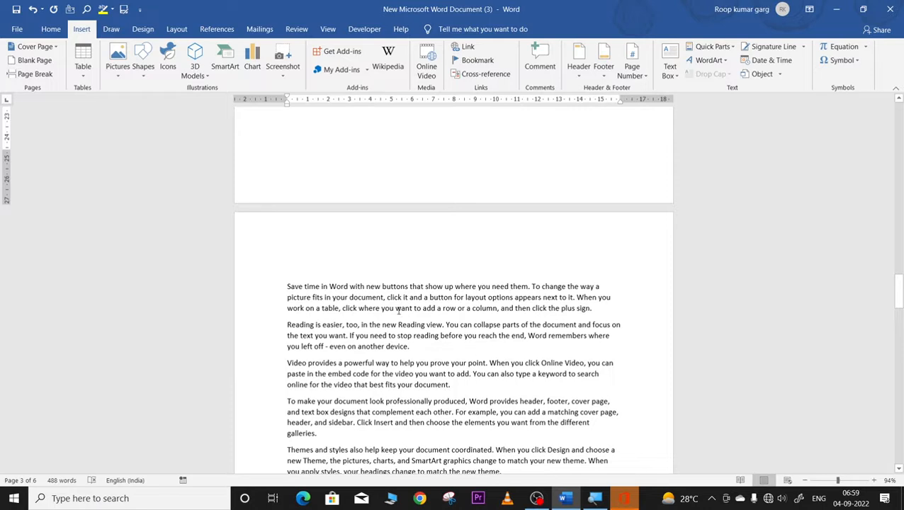
pyautogui.scroll(10, 399, 310)
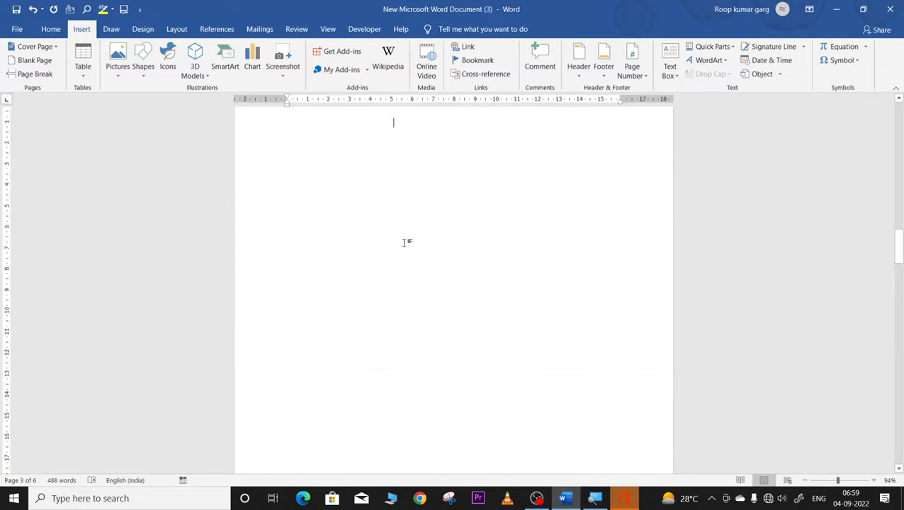
pyautogui.scroll(-3, 406, 243)
pyautogui.scroll(5, 442, 301)
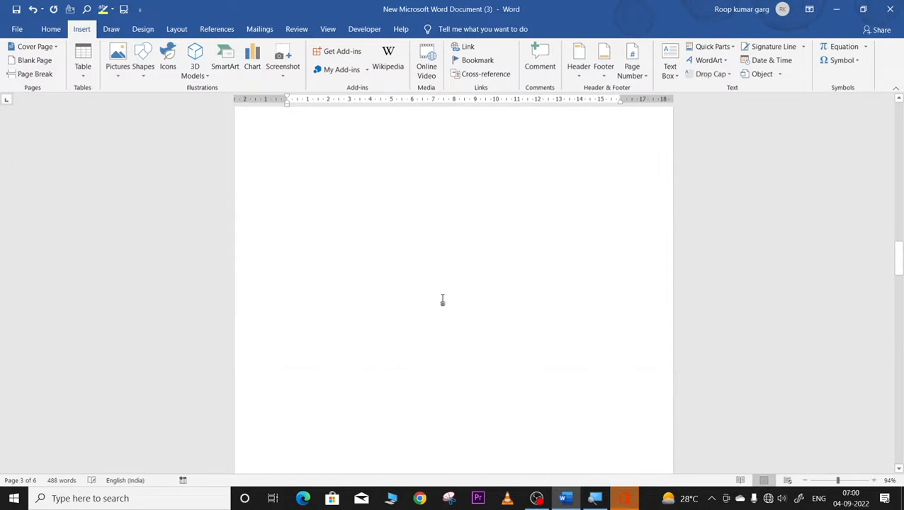
pyautogui.scroll(-5, 447, 324)
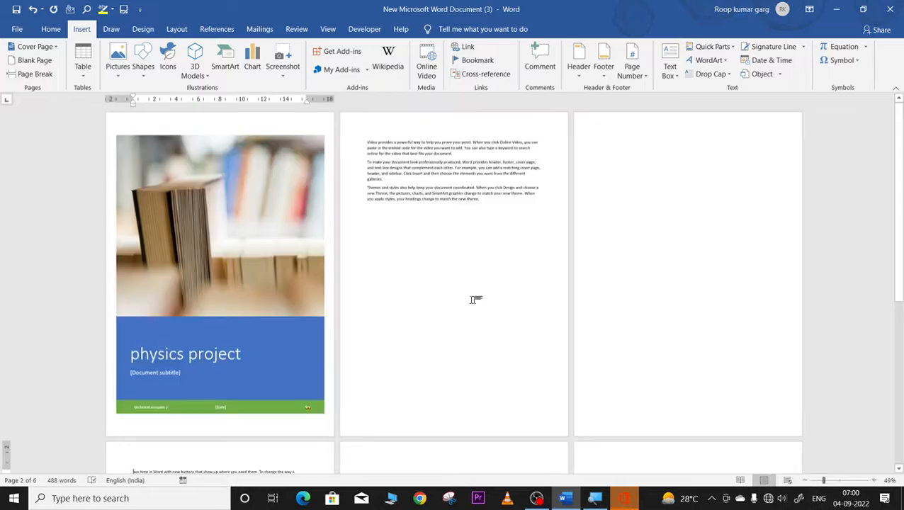
pyautogui.click(670, 257)
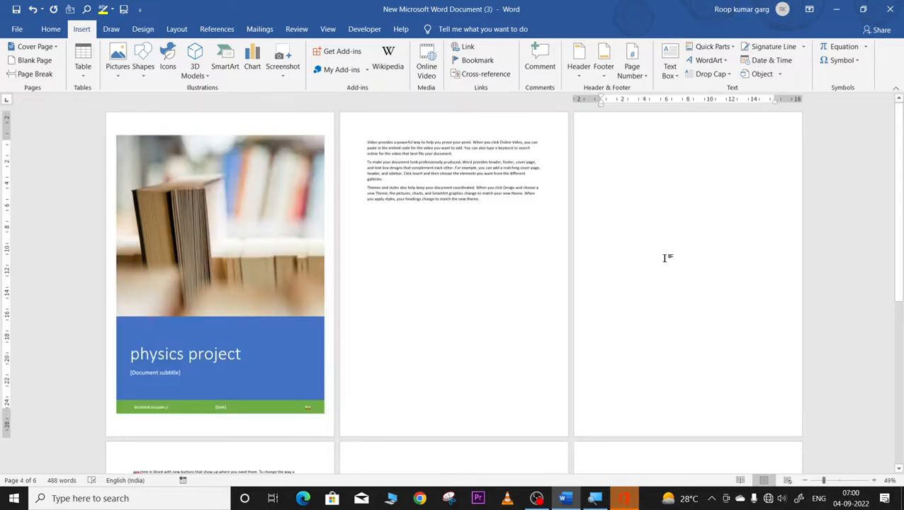
# Step: Delete the blank page 3 with the Delete key
pyautogui.press('Delete')
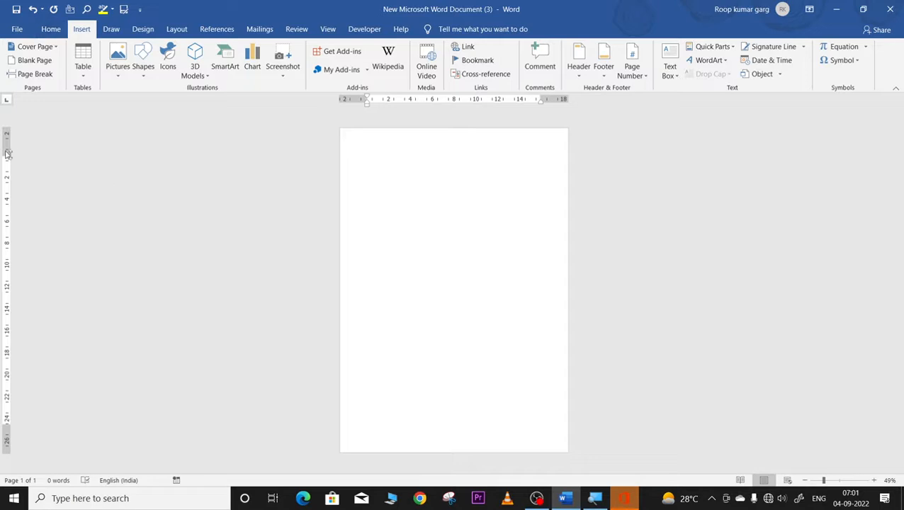
pyautogui.click(81, 78)
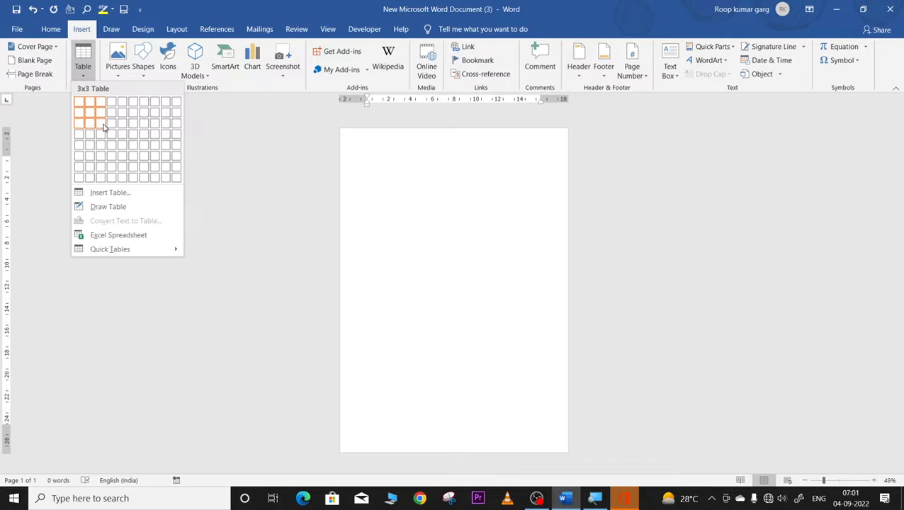
pyautogui.click(98, 149)
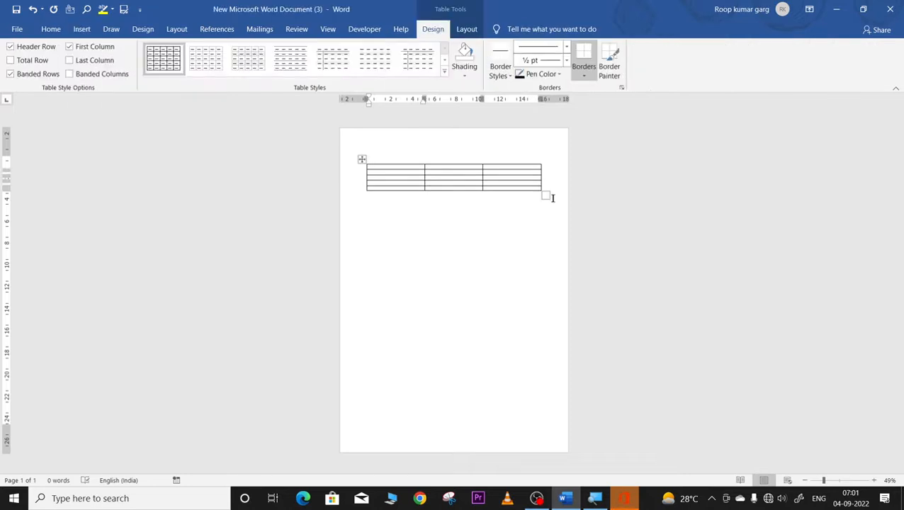
pyautogui.click(839, 481)
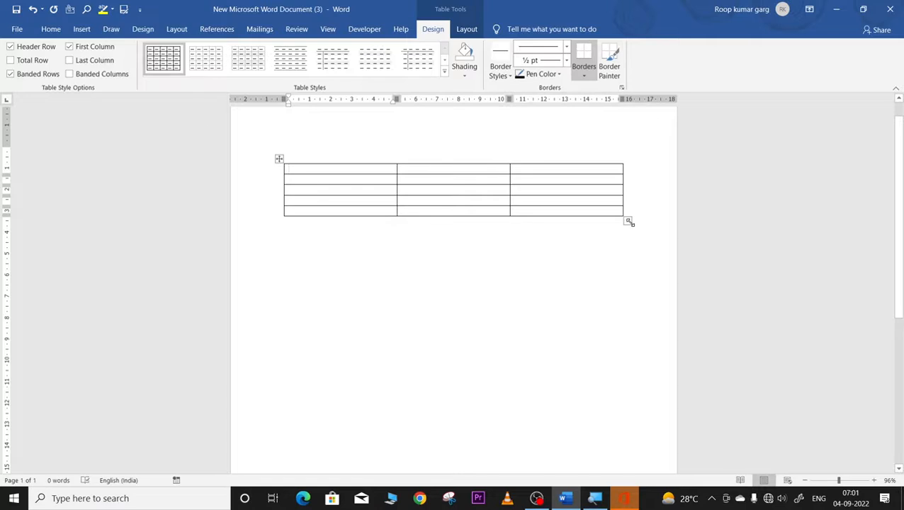
pyautogui.moveTo(627, 221); pyautogui.dragTo(598, 342)
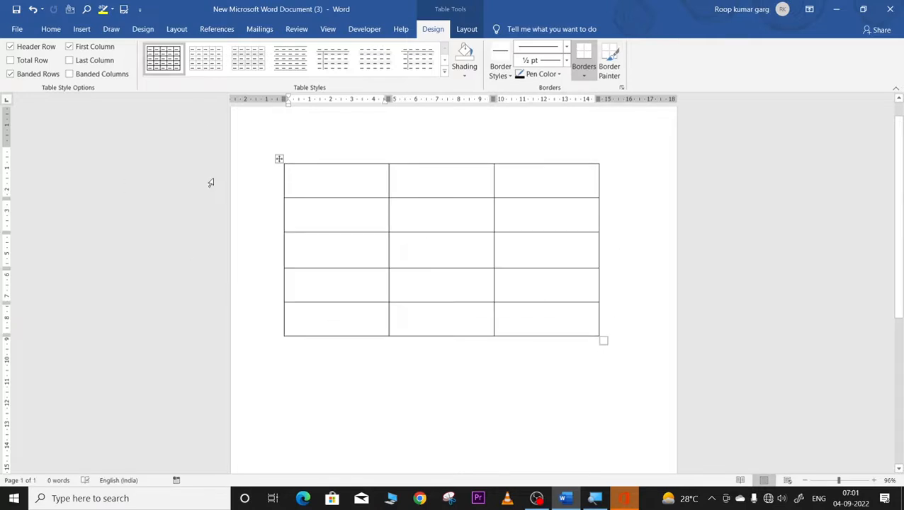
pyautogui.click(278, 160)
pyautogui.rightClick(279, 161)
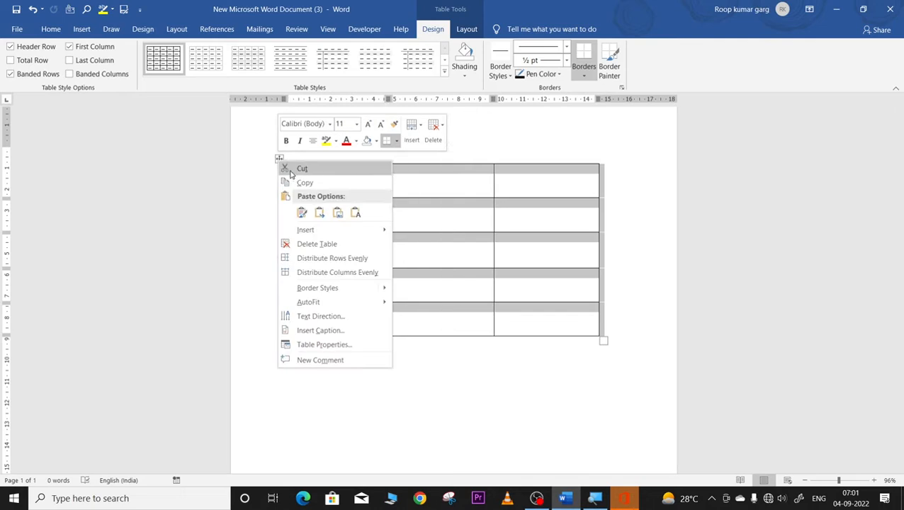
pyautogui.click(292, 170)
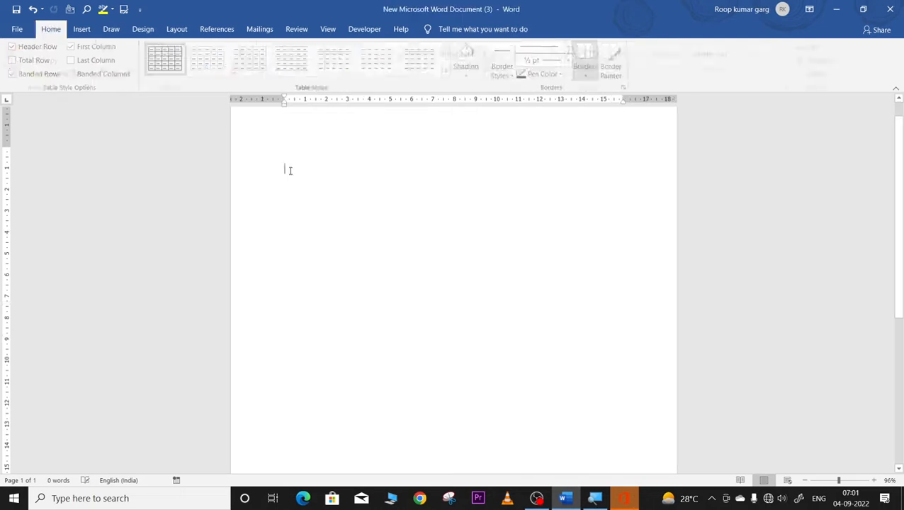
pyautogui.click(82, 30)
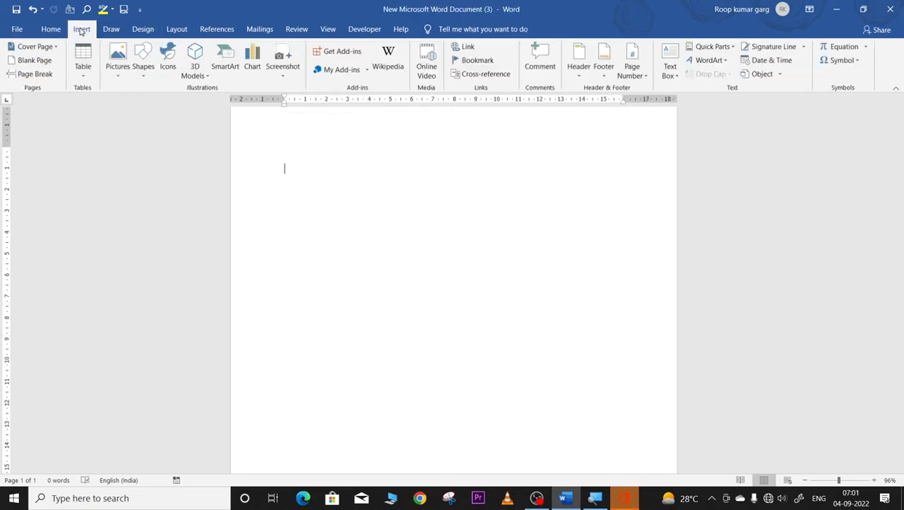
pyautogui.click(84, 74)
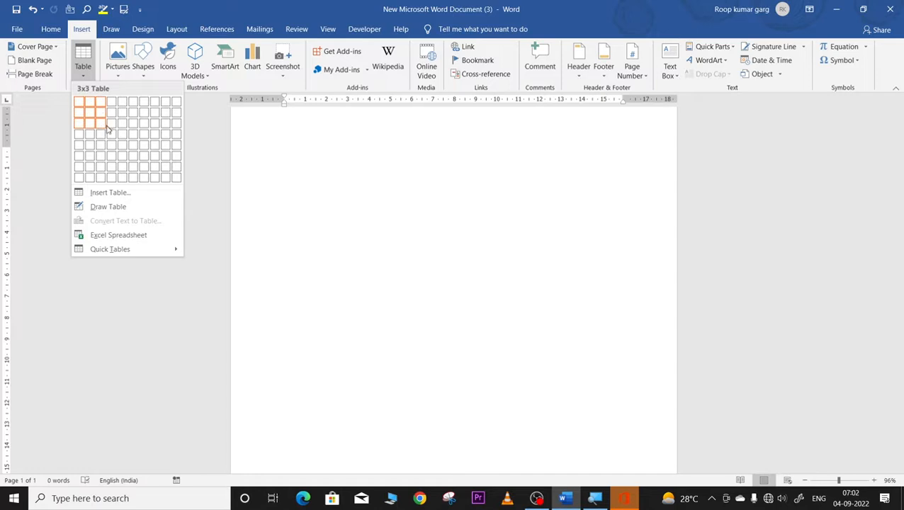
pyautogui.click(107, 192)
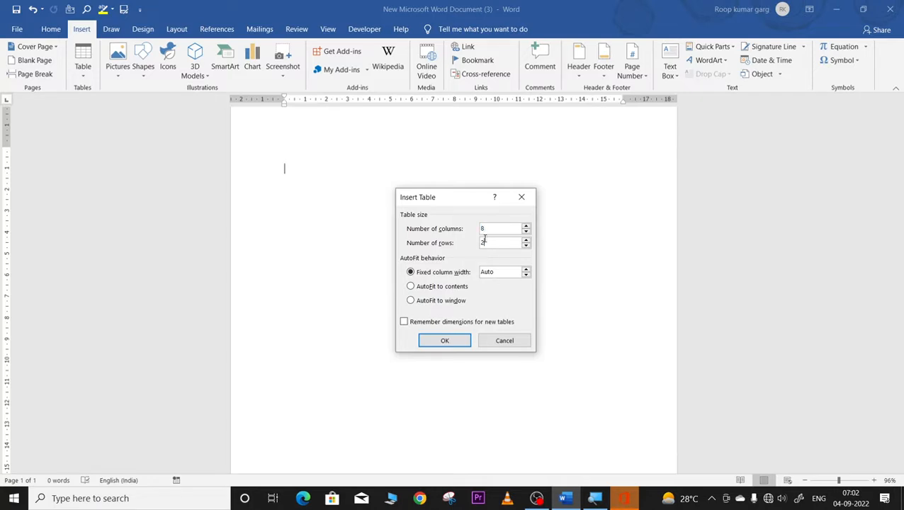
pyautogui.press('BackSpace')
pyautogui.write('5')
pyautogui.click(444, 341)
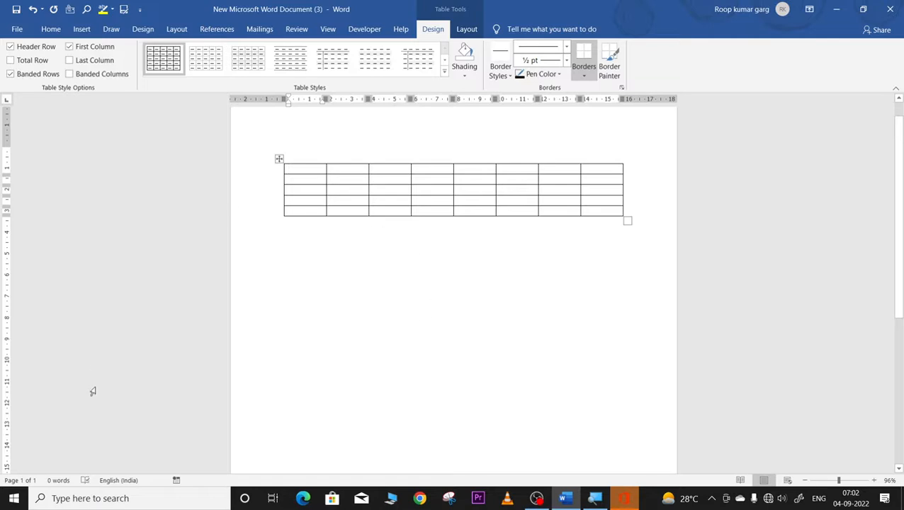
pyautogui.click(279, 158)
pyautogui.rightClick(279, 159)
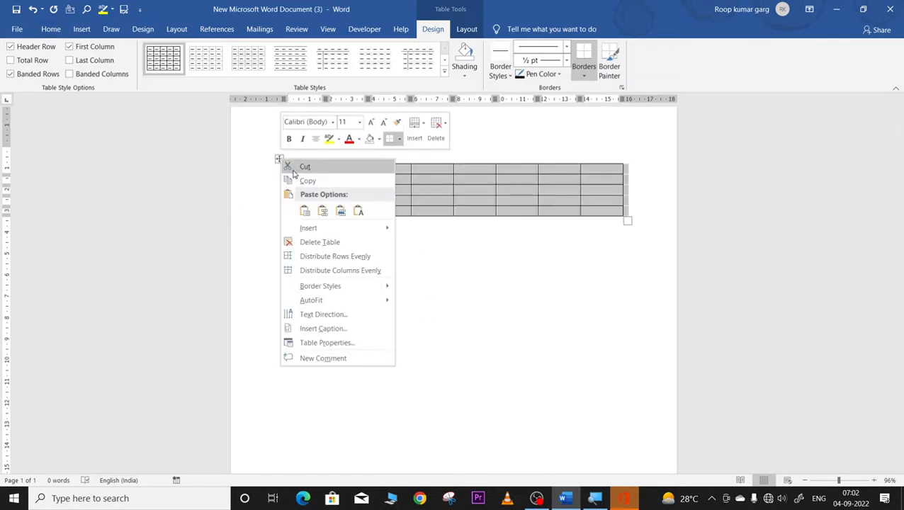
pyautogui.click(296, 168)
pyautogui.click(82, 29)
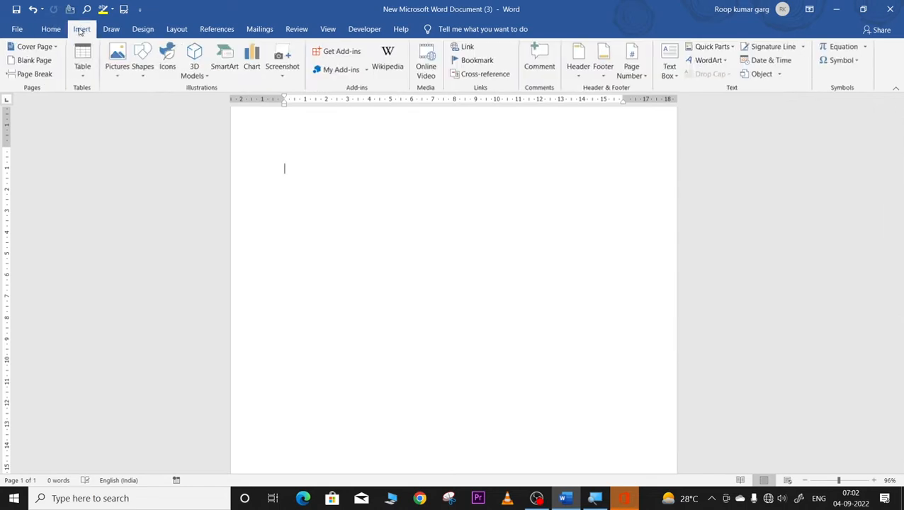
# Step: Choose Draw Table from the Insert Table menu to get the pencil pointer
pyautogui.click(83, 69)
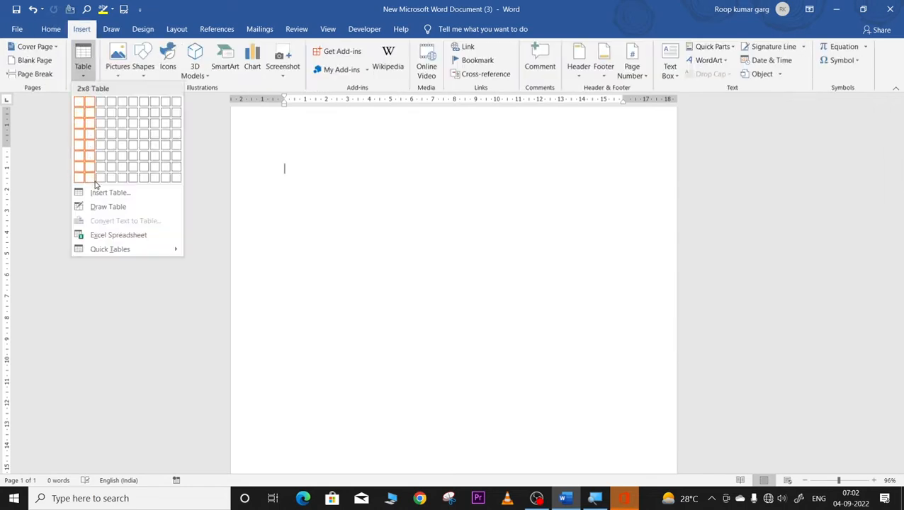
pyautogui.click(98, 206)
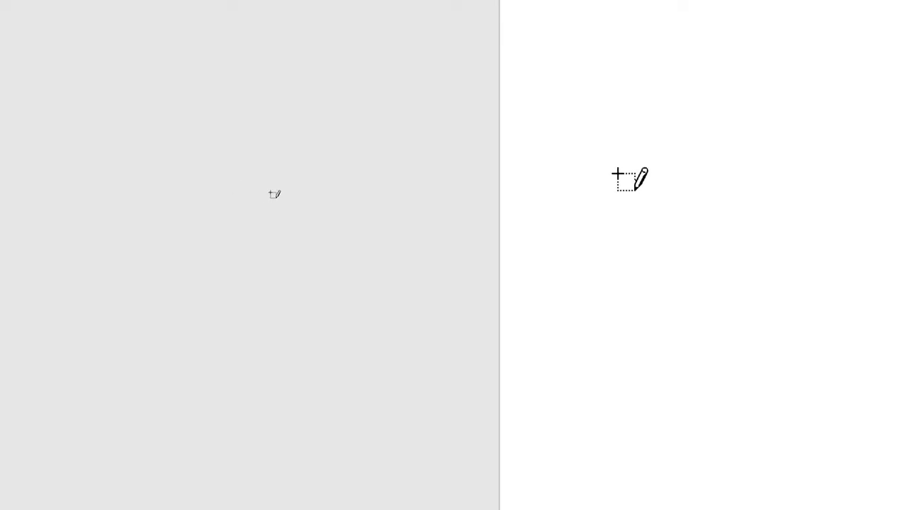
# Step: Draw the table's outer box and its vertical column borders, undoing the misplaced ones
pyautogui.moveTo(801, 193)
pyautogui.mouseDown()
pyautogui.moveTo(803, 324)
pyautogui.moveTo(797, 311)
pyautogui.mouseUp()
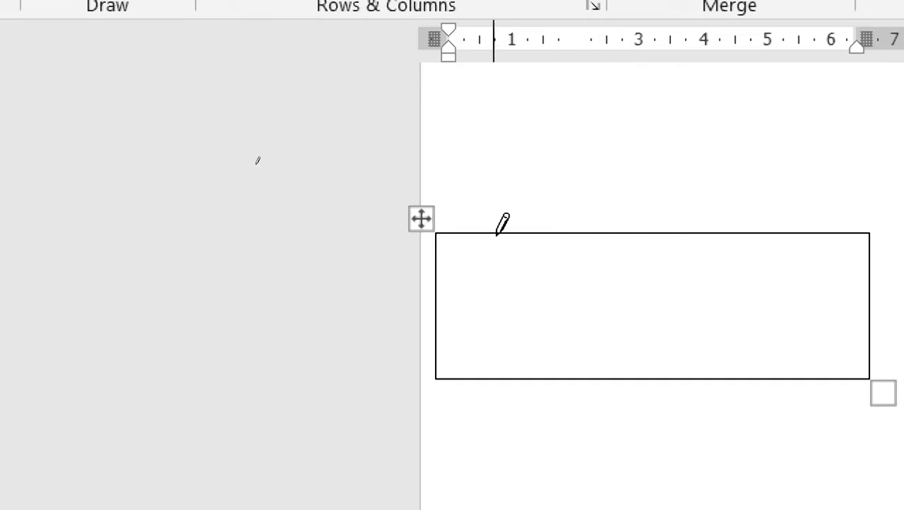
pyautogui.moveTo(507, 236); pyautogui.dragTo(506, 388)
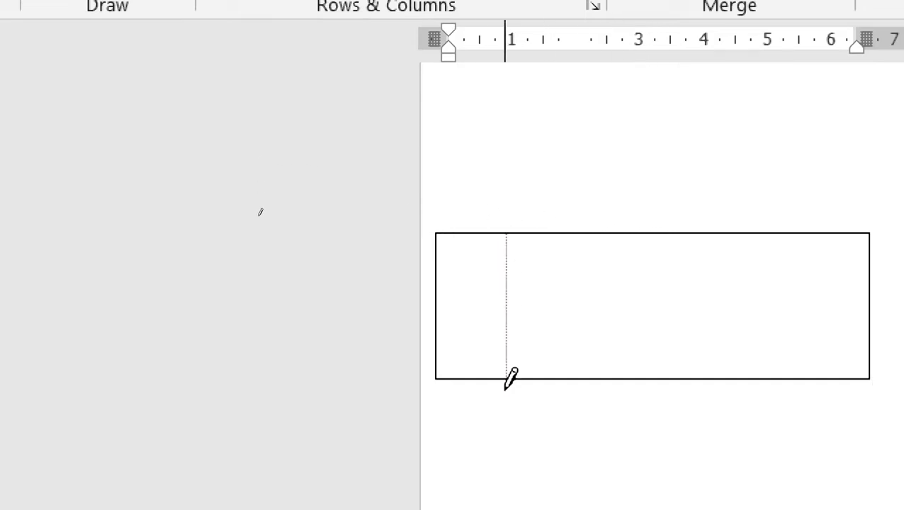
pyautogui.moveTo(569, 238)
pyautogui.mouseDown()
pyautogui.moveTo(583, 371)
pyautogui.moveTo(563, 377)
pyautogui.moveTo(570, 383)
pyautogui.mouseUp()
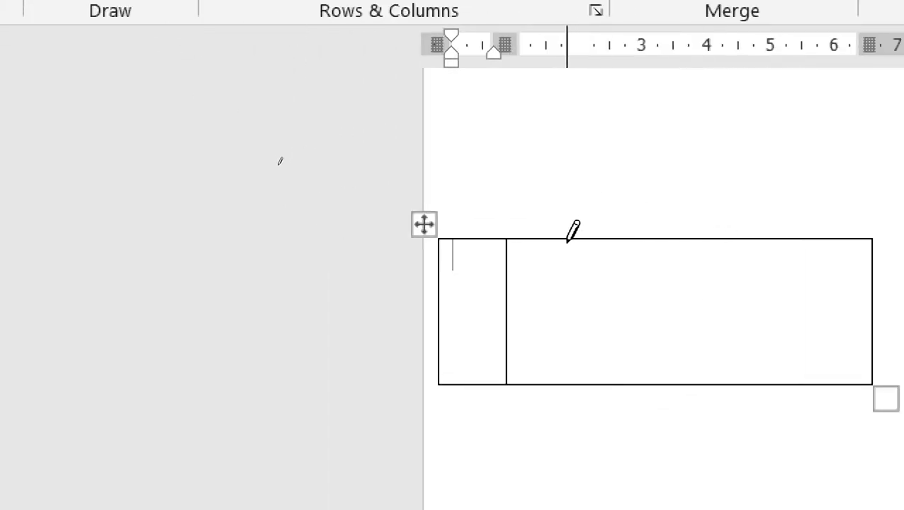
pyautogui.moveTo(569, 239)
pyautogui.mouseDown()
pyautogui.moveTo(591, 362)
pyautogui.moveTo(566, 373)
pyautogui.moveTo(567, 390)
pyautogui.mouseUp()
pyautogui.moveTo(660, 239); pyautogui.dragTo(679, 379)
pyautogui.moveTo(748, 239); pyautogui.dragTo(757, 383)
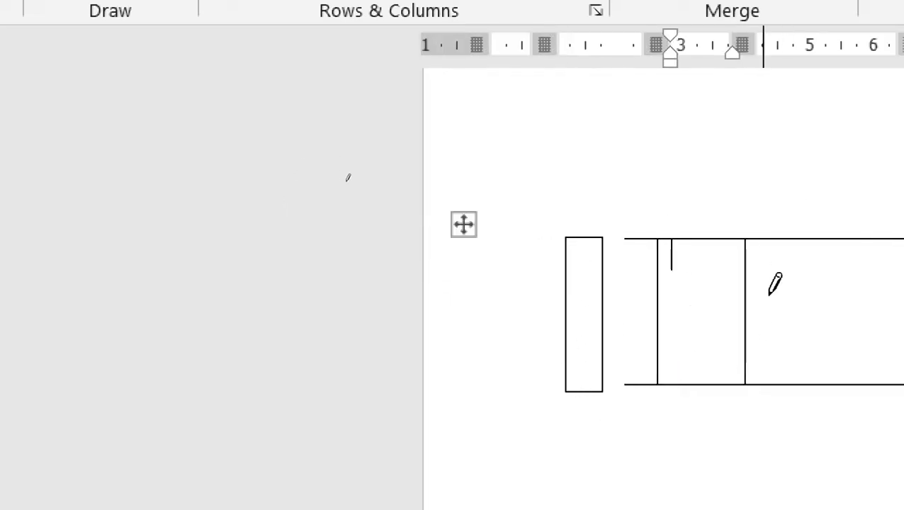
pyautogui.hotkey('ctrl', 'z')
pyautogui.hotkey('ctrl', 'z')
pyautogui.hotkey('ctrl', 'z')
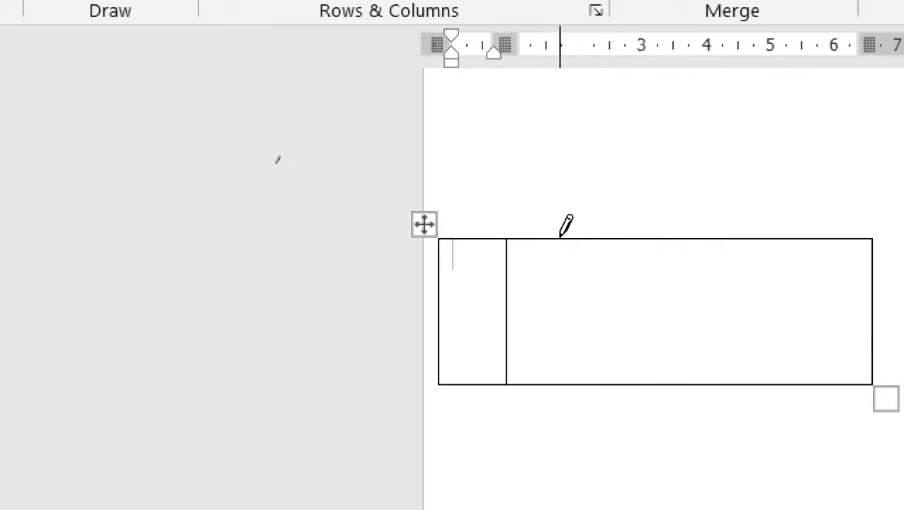
pyautogui.moveTo(559, 241); pyautogui.dragTo(569, 379)
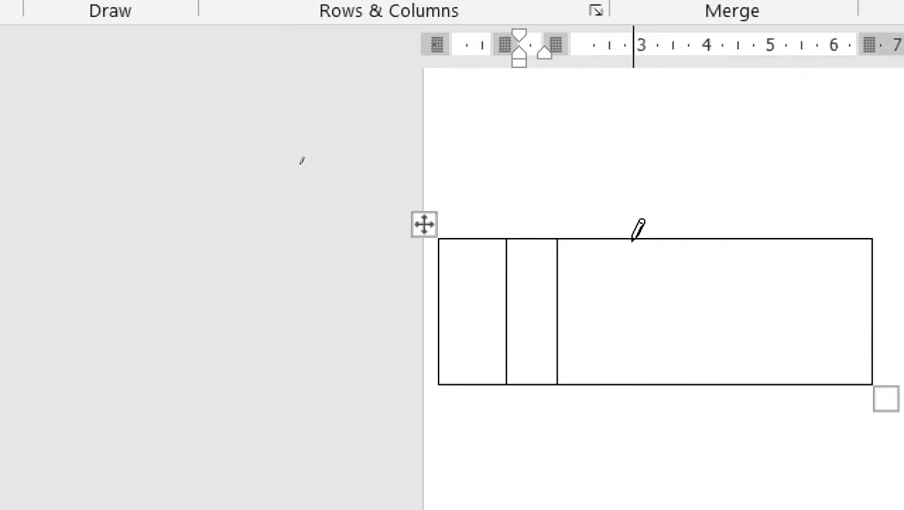
pyautogui.moveTo(632, 240)
pyautogui.mouseDown()
pyautogui.moveTo(627, 388)
pyautogui.moveTo(649, 369)
pyautogui.mouseUp()
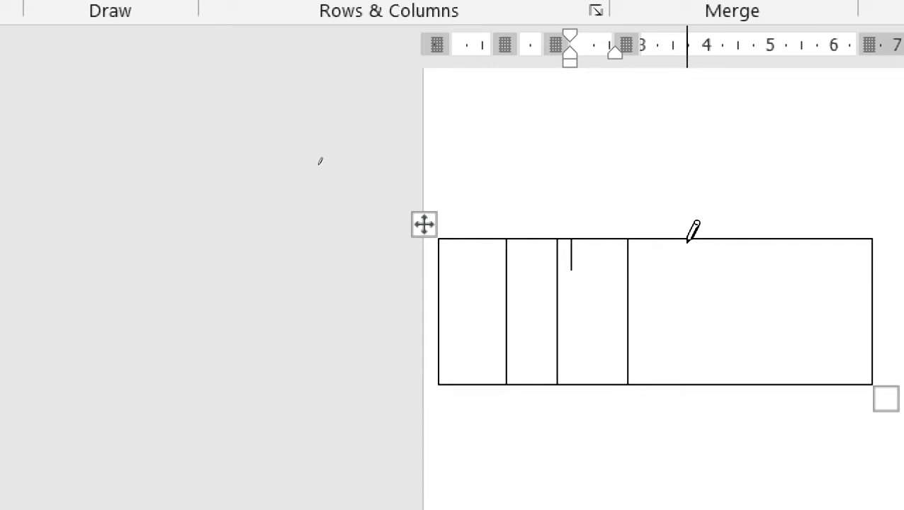
pyautogui.moveTo(687, 240); pyautogui.dragTo(691, 381)
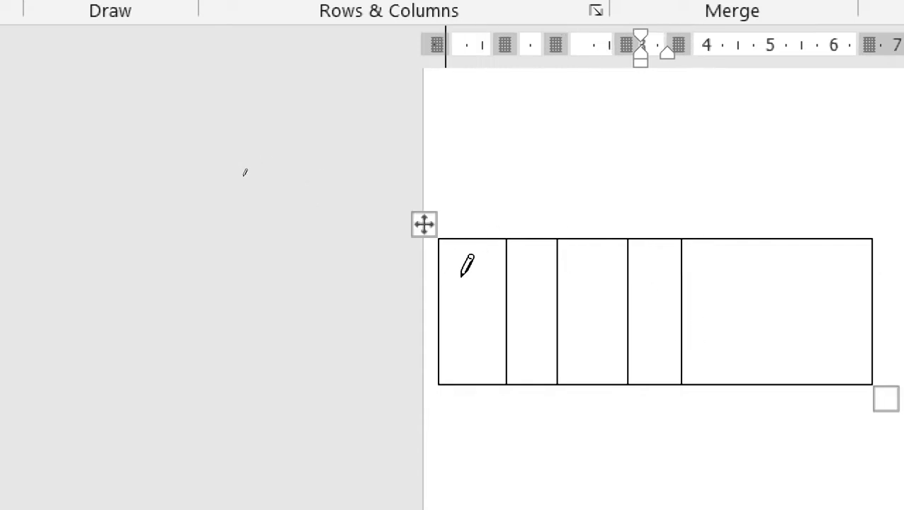
# Step: Draw three horizontal borders to divide the table into four rows
pyautogui.moveTo(467, 265); pyautogui.dragTo(899, 272)
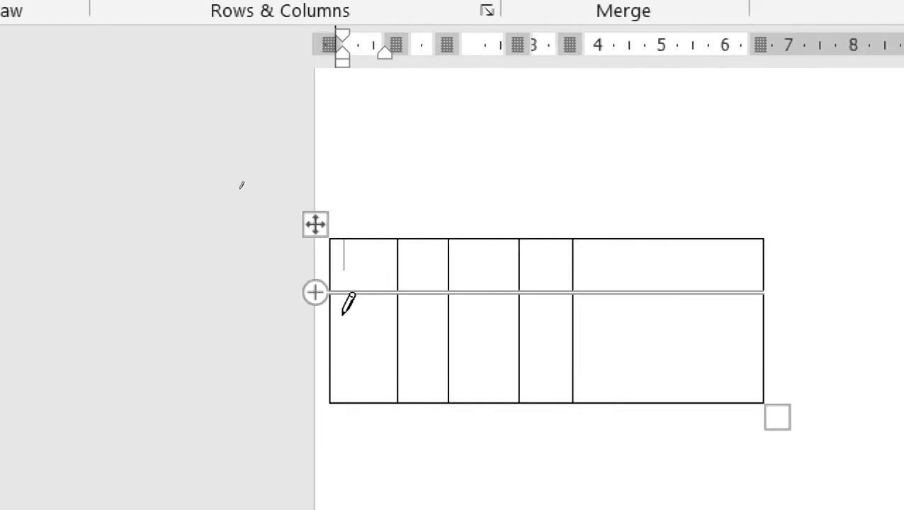
pyautogui.moveTo(332, 328)
pyautogui.mouseDown()
pyautogui.moveTo(551, 351)
pyautogui.moveTo(733, 345)
pyautogui.mouseUp()
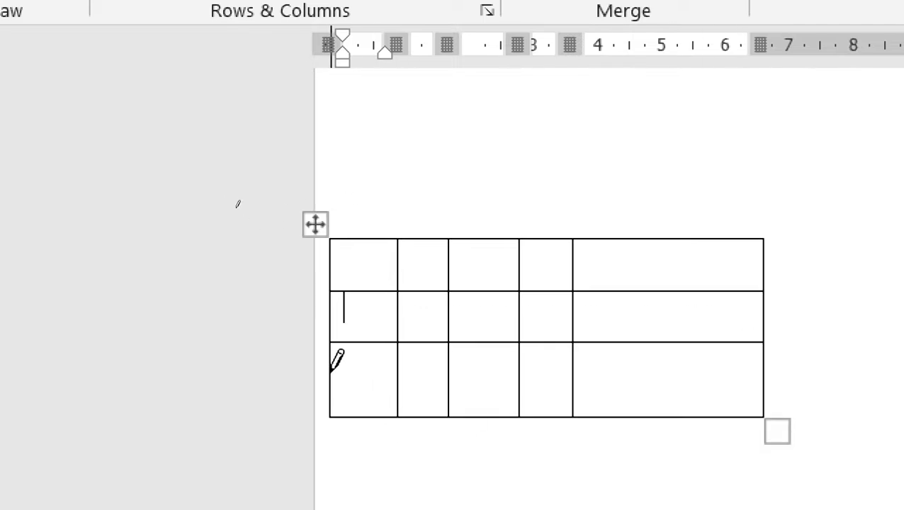
pyautogui.moveTo(332, 370); pyautogui.dragTo(752, 369)
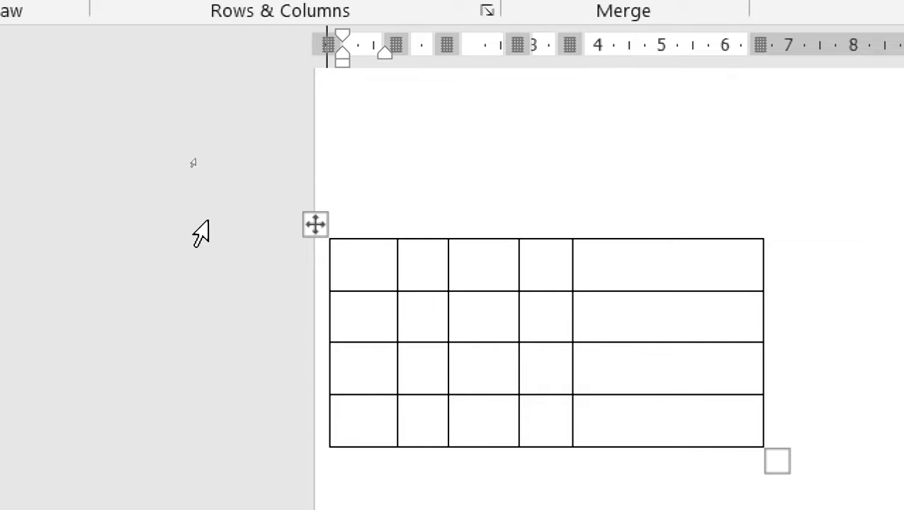
# Step: Cut the hand-drawn table from the page and bring up the Insert Table menu
pyautogui.rightClick(315, 224)
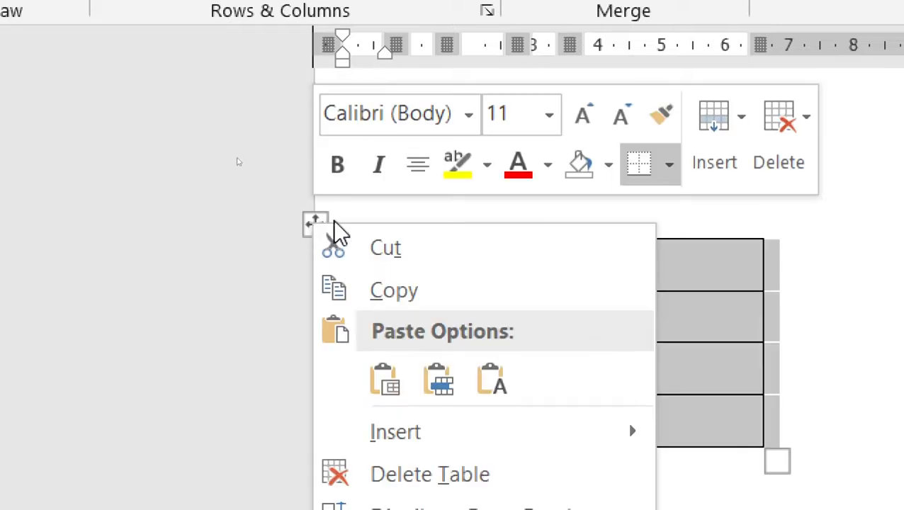
pyautogui.click(390, 256)
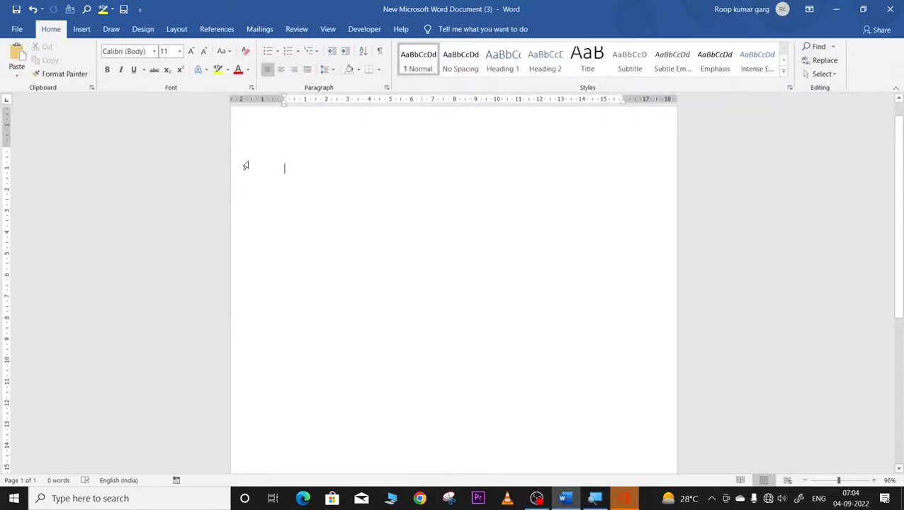
pyautogui.click(81, 29)
pyautogui.click(83, 76)
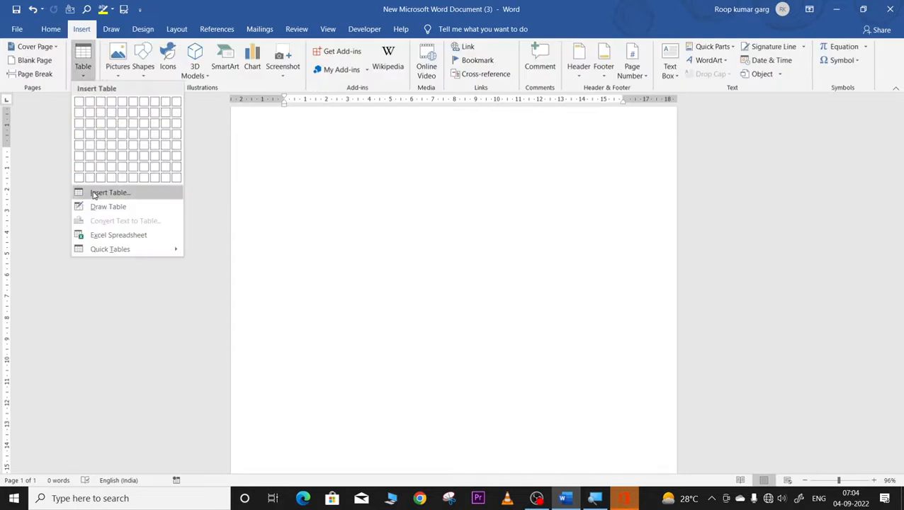
# Step: Insert an embedded Excel spreadsheet and enter SN in cell A1
pyautogui.click(98, 238)
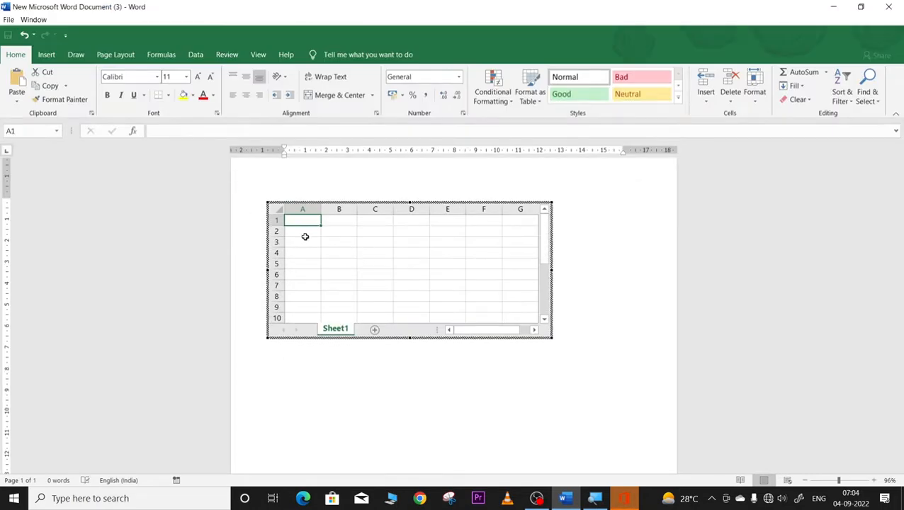
pyautogui.write('sn')
pyautogui.press('Tab')
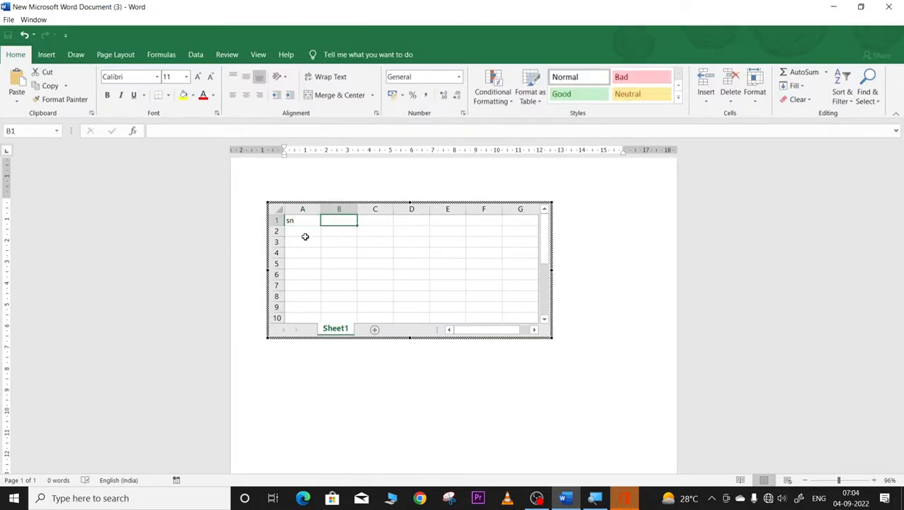
pyautogui.write('nb')
pyautogui.press('BackSpace')
pyautogui.press('BackSpace')
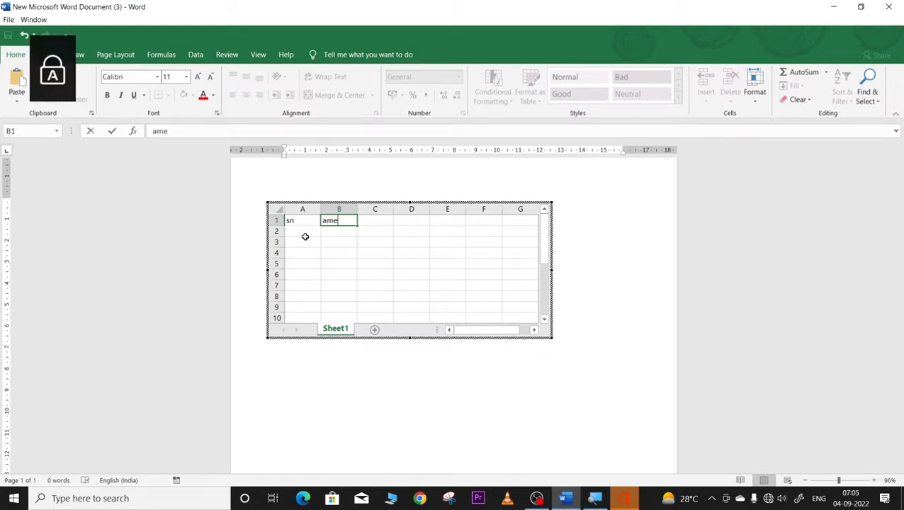
pyautogui.press('BackSpace')
pyautogui.press('BackSpace')
pyautogui.press('BackSpace')
pyautogui.press('Left')
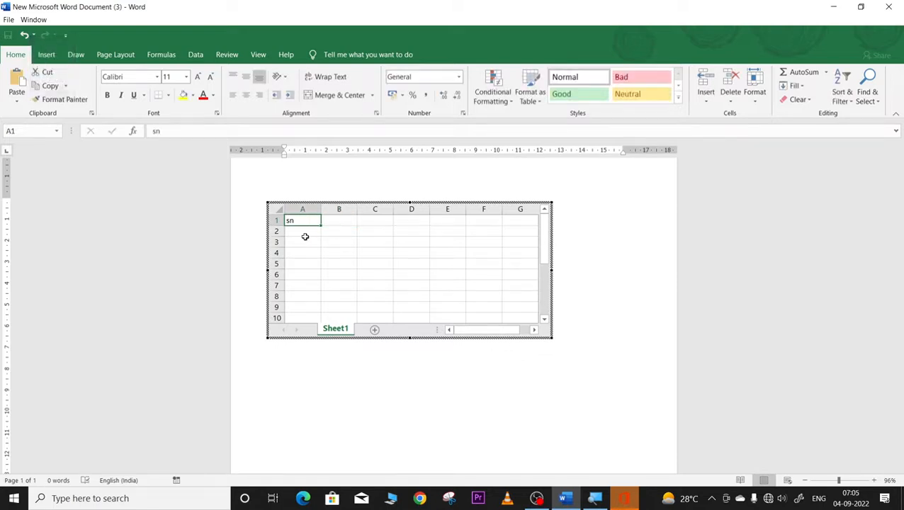
pyautogui.write('SN')
pyautogui.press('Tab')
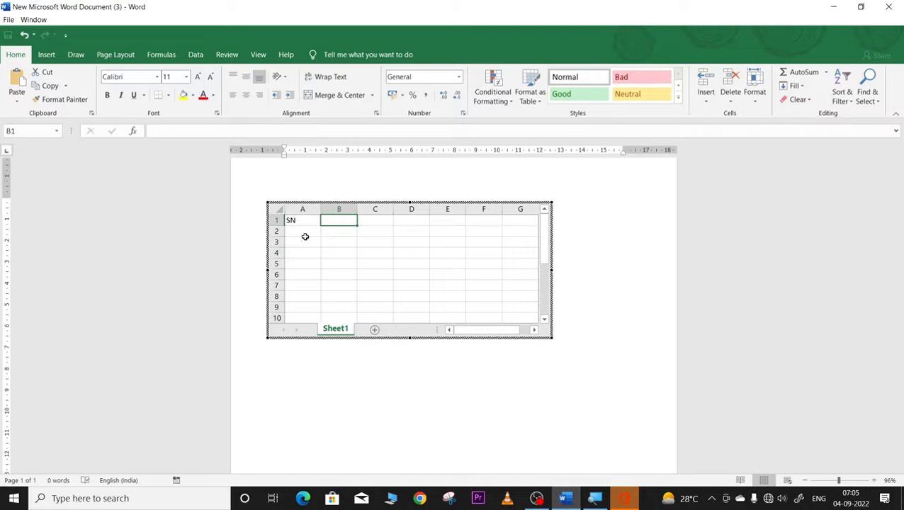
# Step: Type the headers NAME, CITY and COUNTRY into cells B1 to D1
pyautogui.write('NAME')
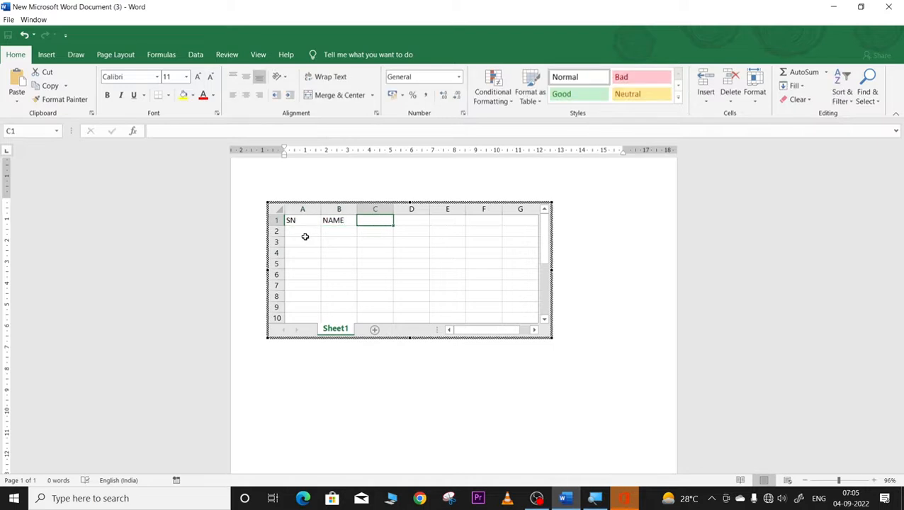
pyautogui.write('CITY')
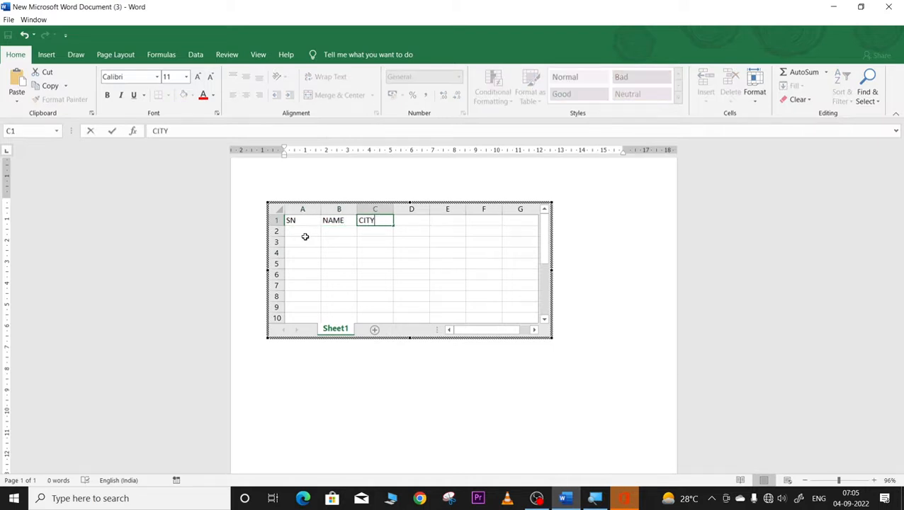
pyautogui.press('Tab')
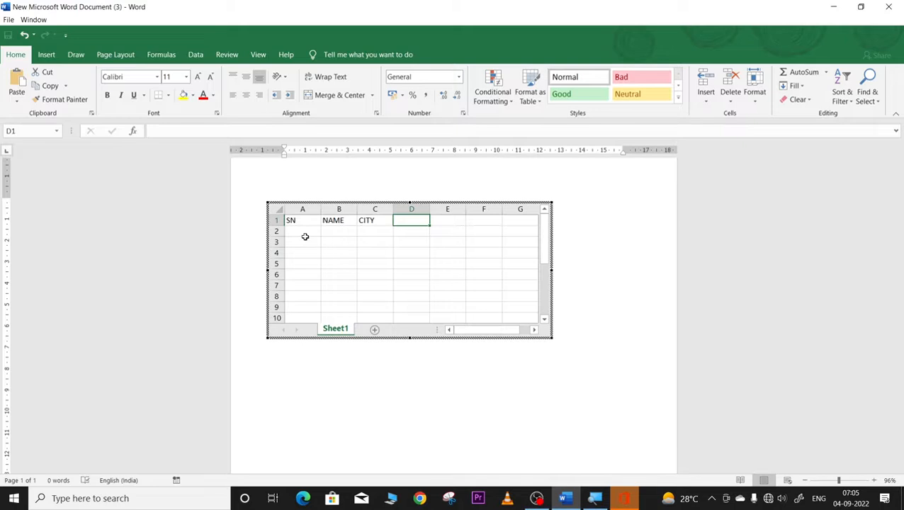
pyautogui.write('CAP')
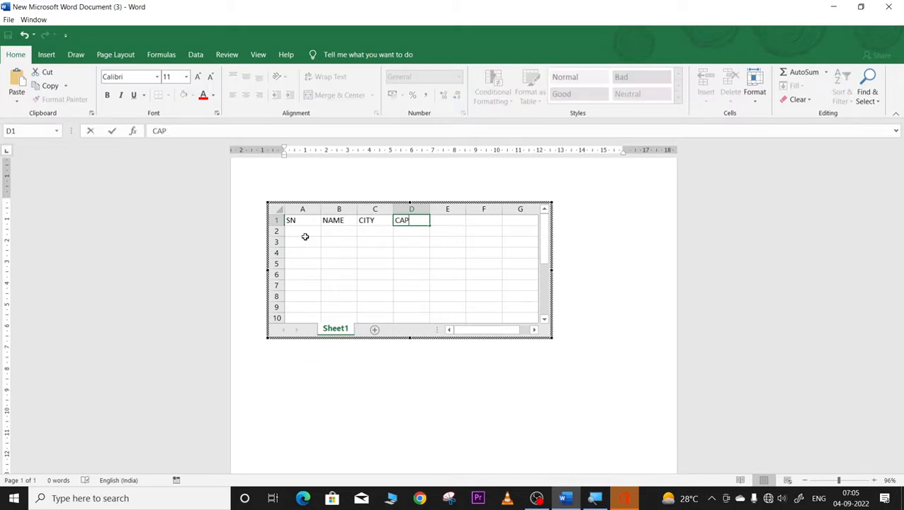
pyautogui.press('BackSpace')
pyautogui.press('BackSpace')
pyautogui.write('OUNTRY')
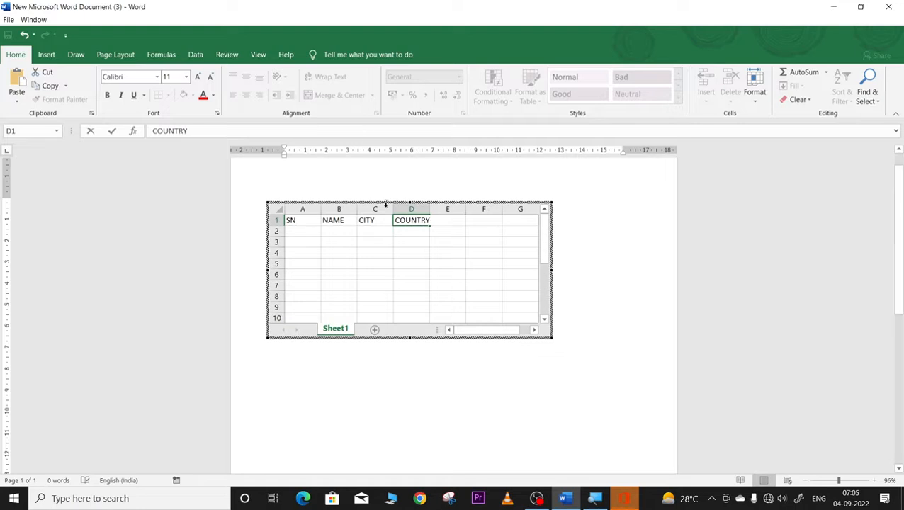
pyautogui.click(291, 229)
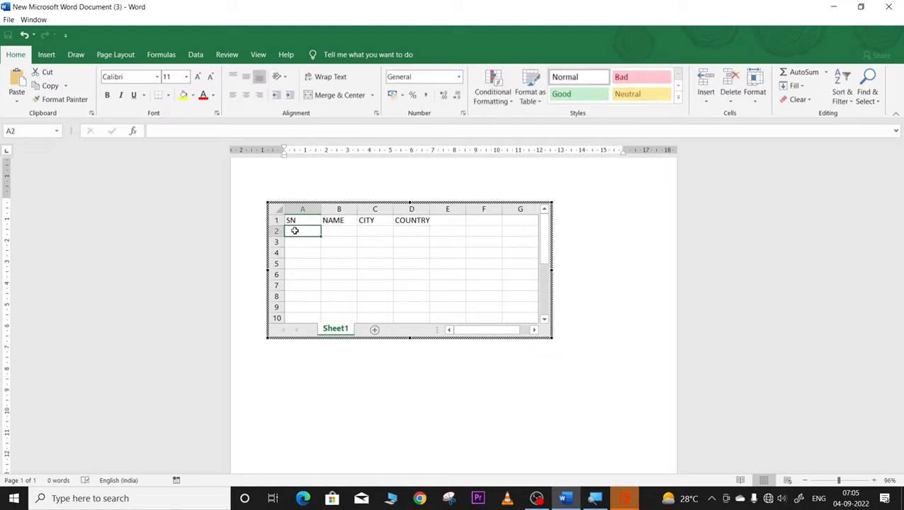
# Step: Enter serial numbers 1, 2 and 3 in cells A2 to A4
pyautogui.write('1')
pyautogui.press('Return')
pyautogui.write('2')
pyautogui.press('Return')
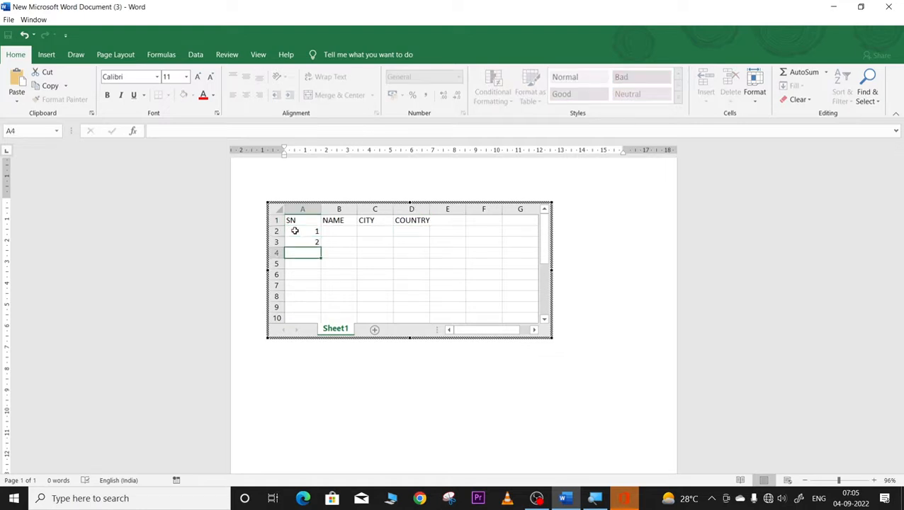
pyautogui.write('3')
pyautogui.press('Return')
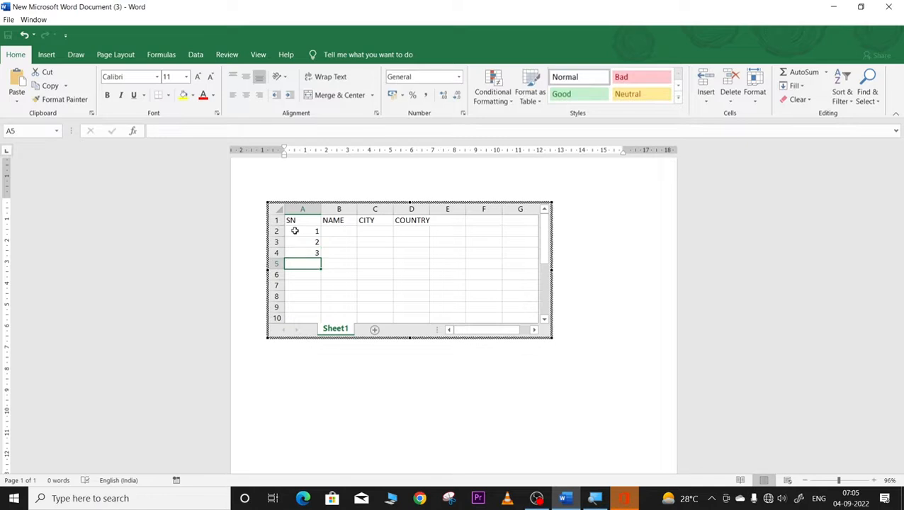
pyautogui.moveTo(294, 231); pyautogui.dragTo(322, 320)
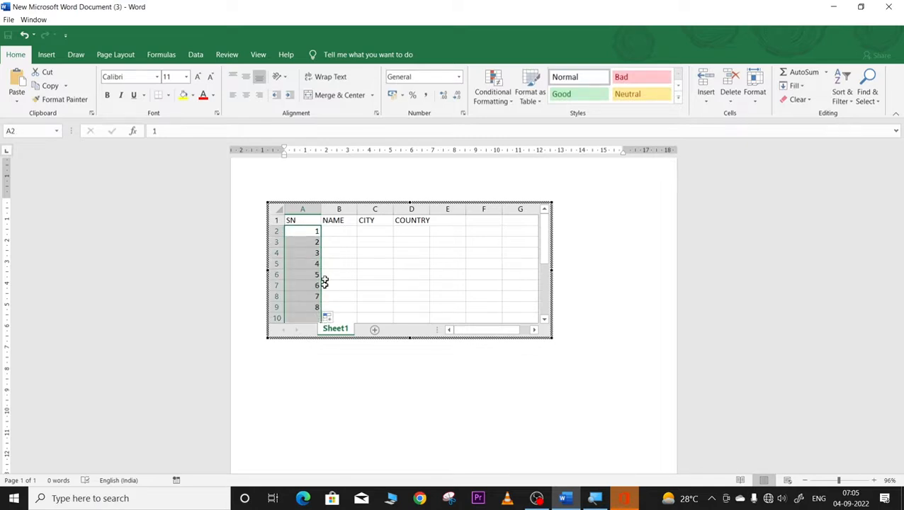
# Step: Fill in the first data row, entering USA as its country in D2
pyautogui.click(338, 231)
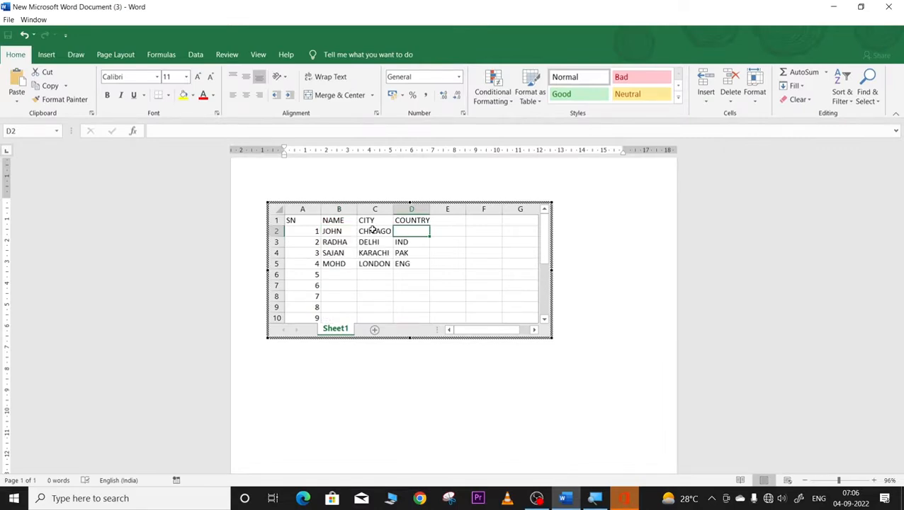
pyautogui.write('USA')
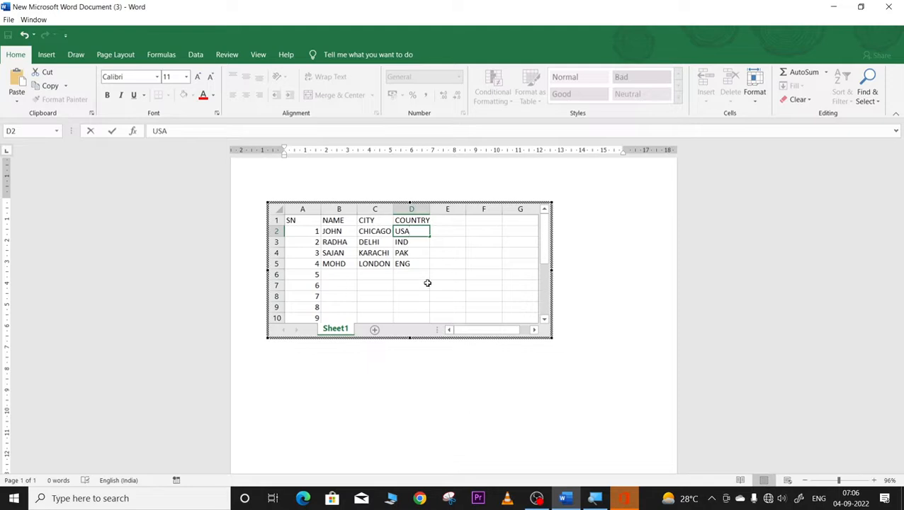
pyautogui.click(453, 294)
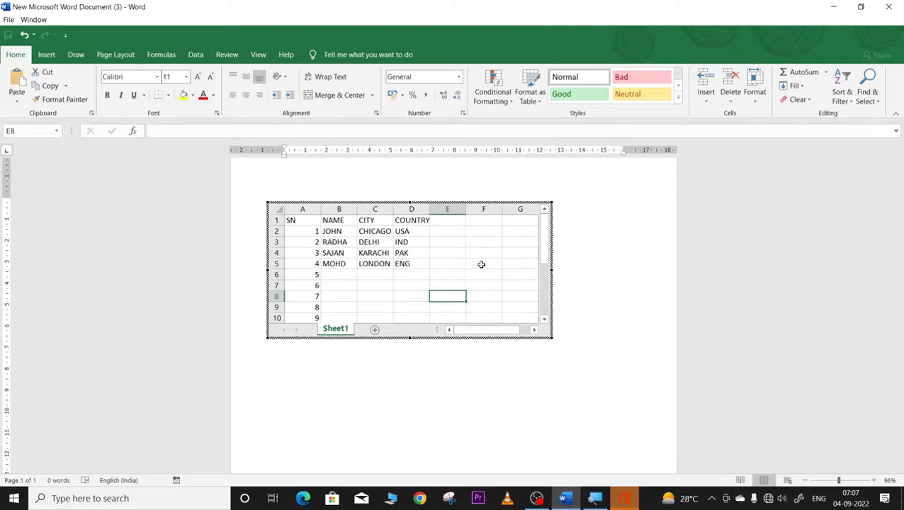
# Step: Shrink the embedded worksheet by dragging its corner inward and return to the Word document
pyautogui.click(572, 225)
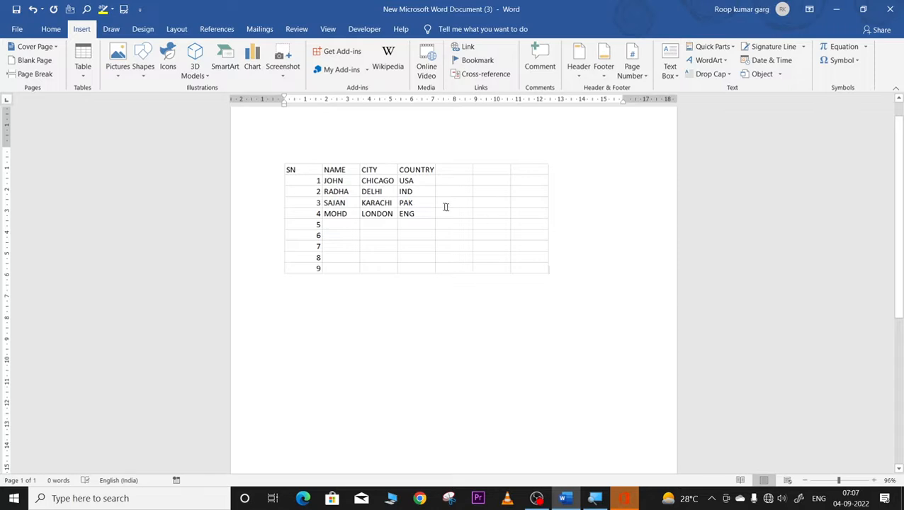
pyautogui.click(352, 182)
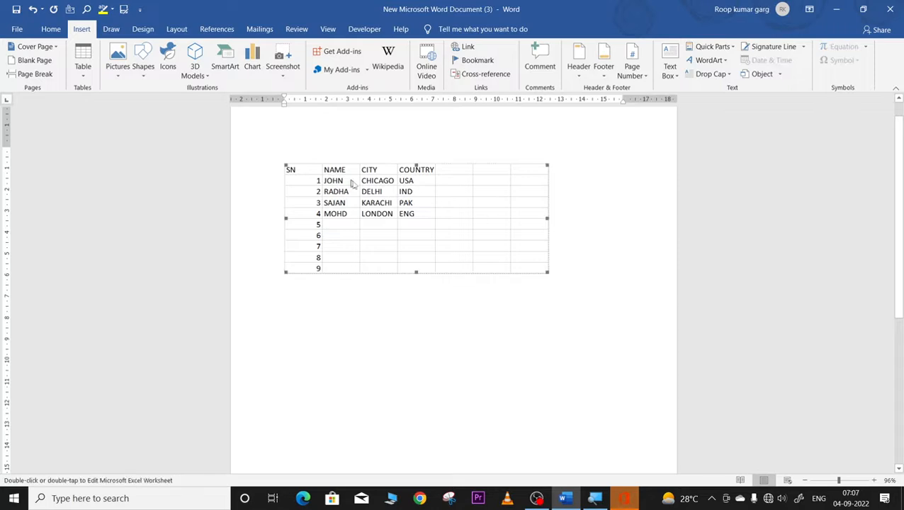
pyautogui.moveTo(544, 274); pyautogui.dragTo(496, 251)
pyautogui.click(540, 259)
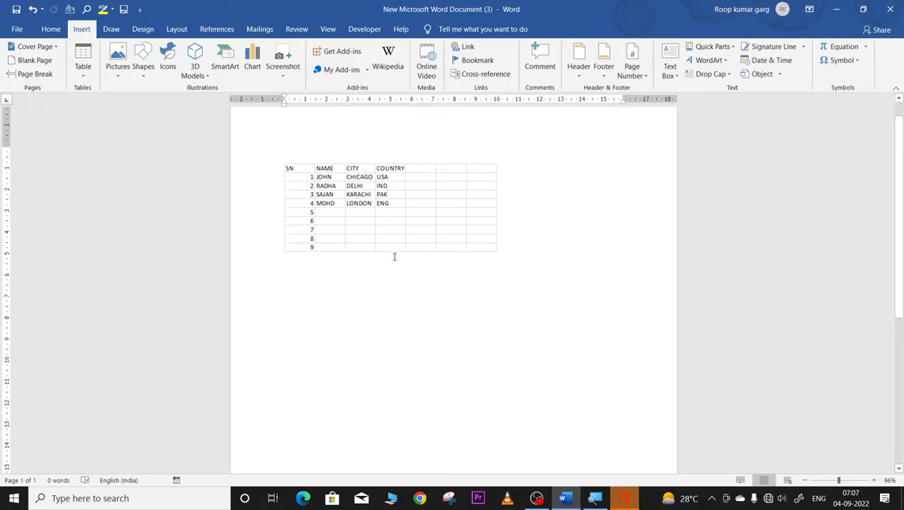
pyautogui.doubleClick(326, 181)
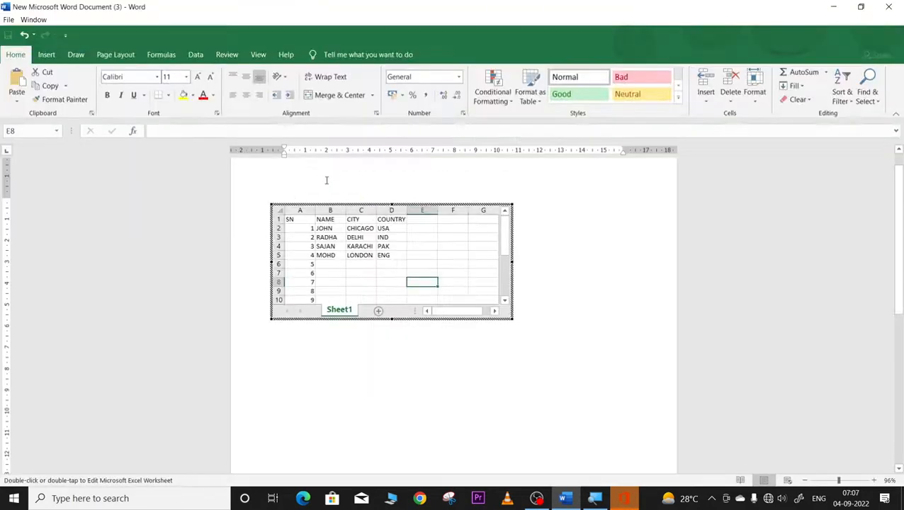
pyautogui.click(545, 217)
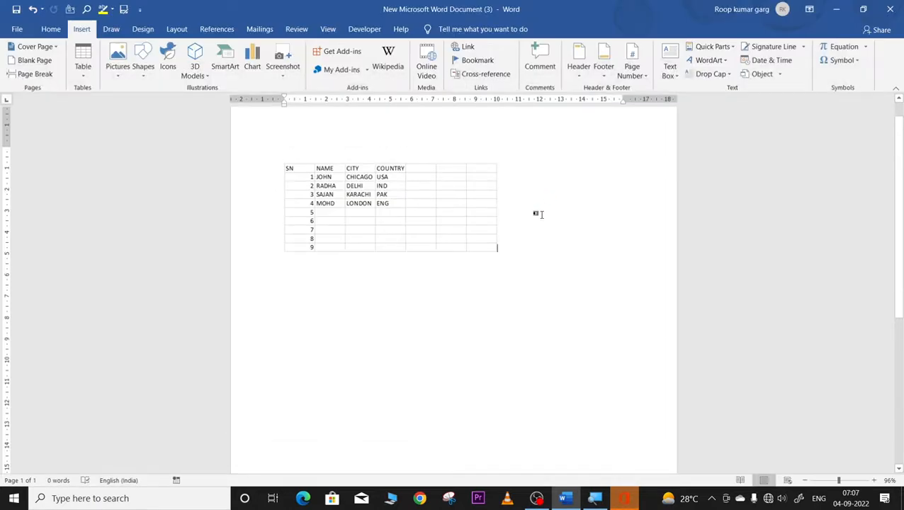
# Step: Insert the Matrix quick table from the Quick Tables gallery
pyautogui.click(86, 72)
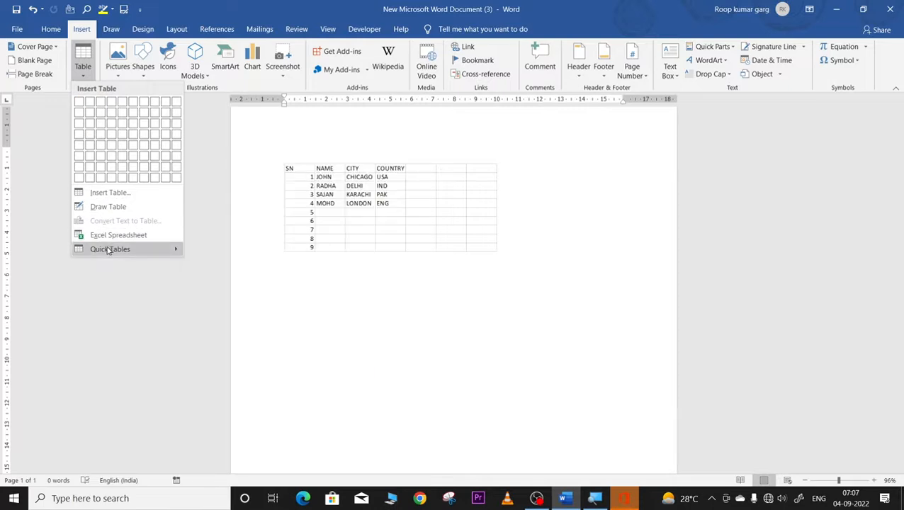
pyautogui.moveTo(106, 250)
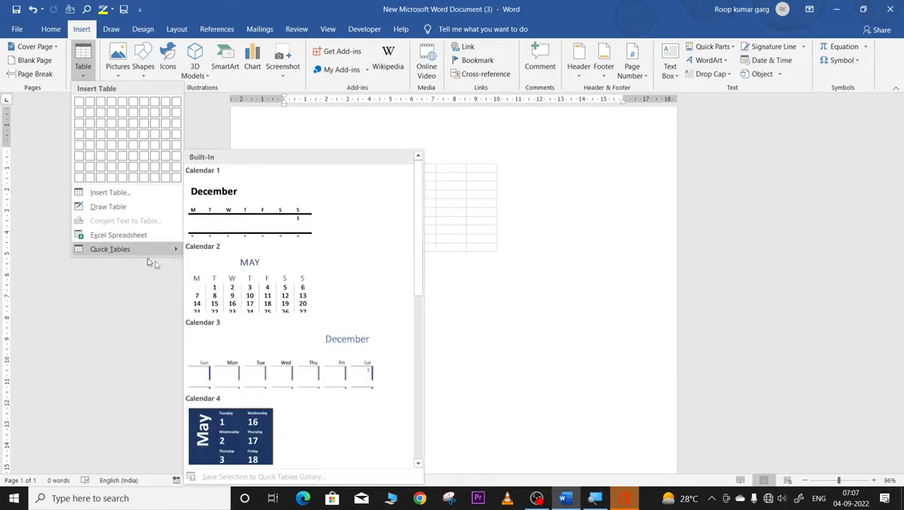
pyautogui.scroll(-5, 279, 298)
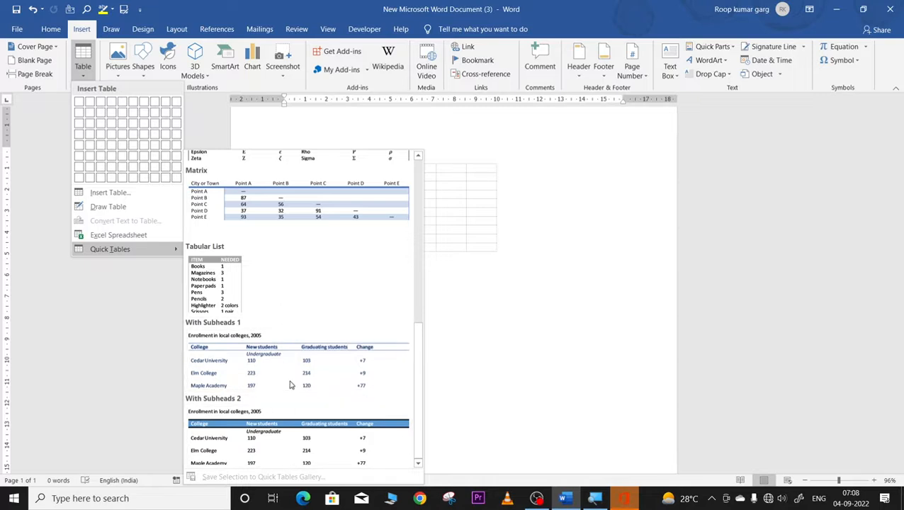
pyautogui.click(307, 206)
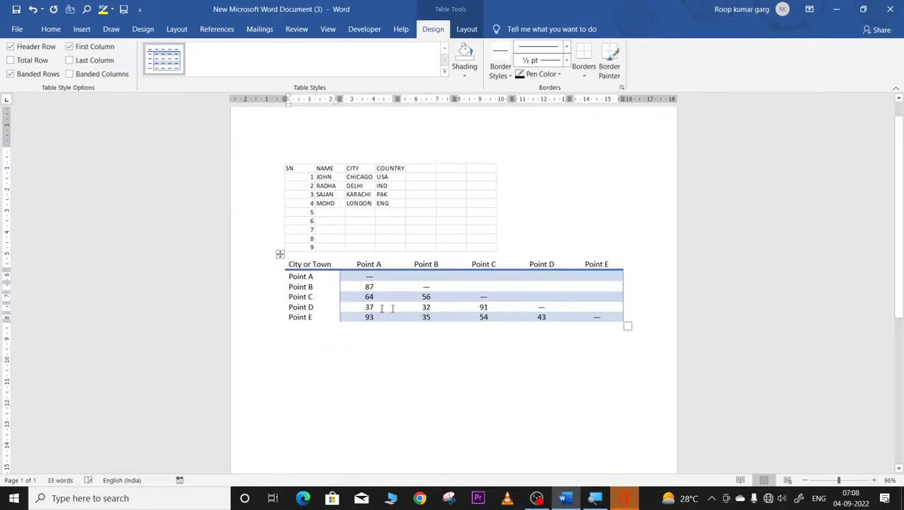
# Step: Select the Matrix table's first column, then place the cursor in the Point A and Point B headers
pyautogui.click(305, 258)
pyautogui.click(303, 263)
pyautogui.click(299, 258)
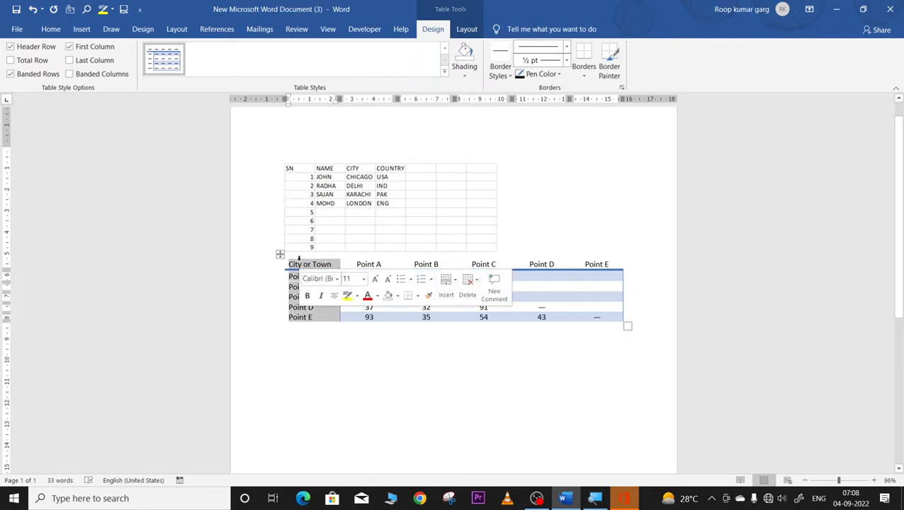
pyautogui.click(367, 263)
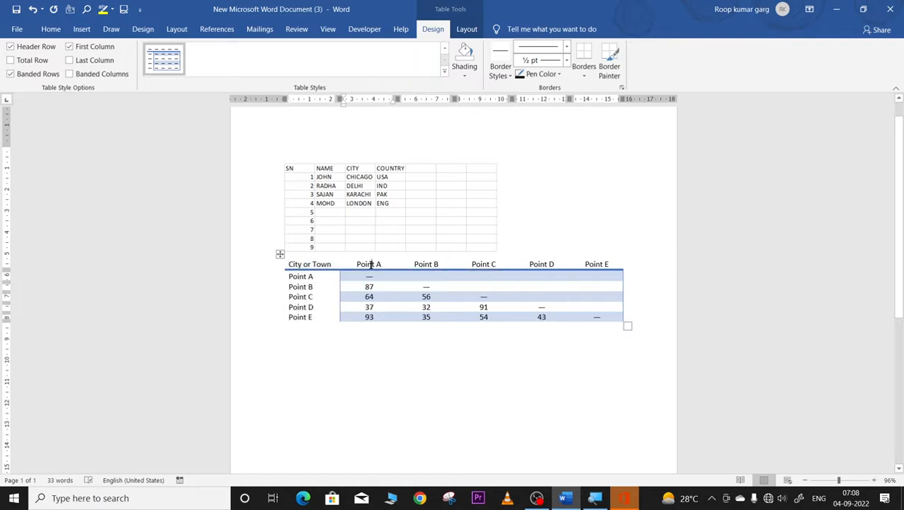
pyautogui.click(430, 264)
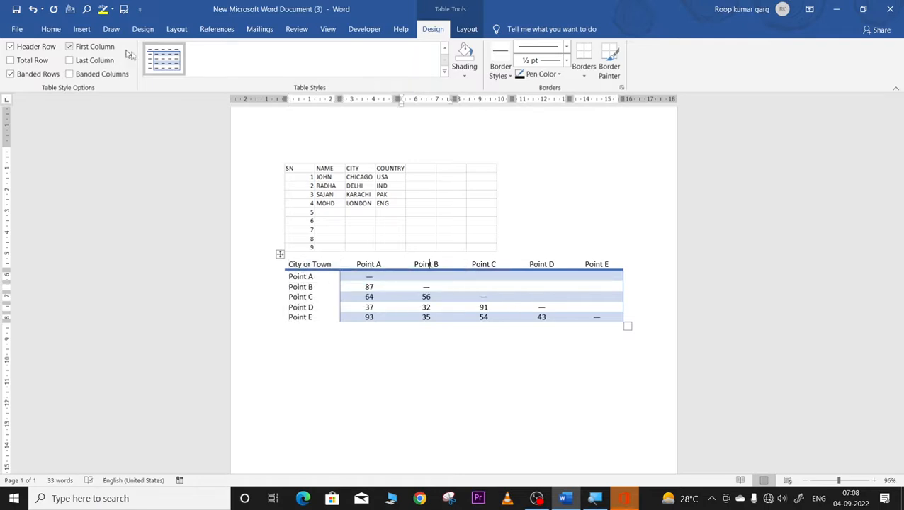
pyautogui.click(81, 29)
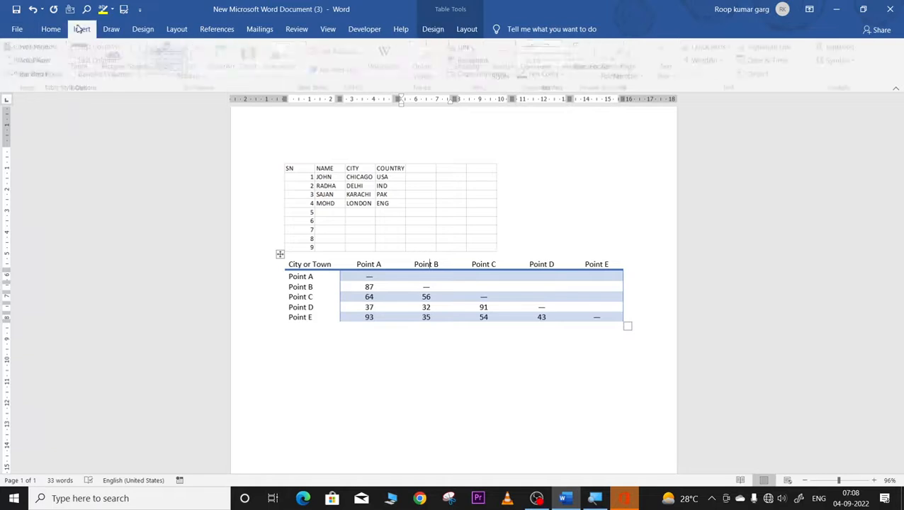
# Step: Insert the Calendar 4 quick table showing May from the Quick Tables gallery
pyautogui.click(88, 78)
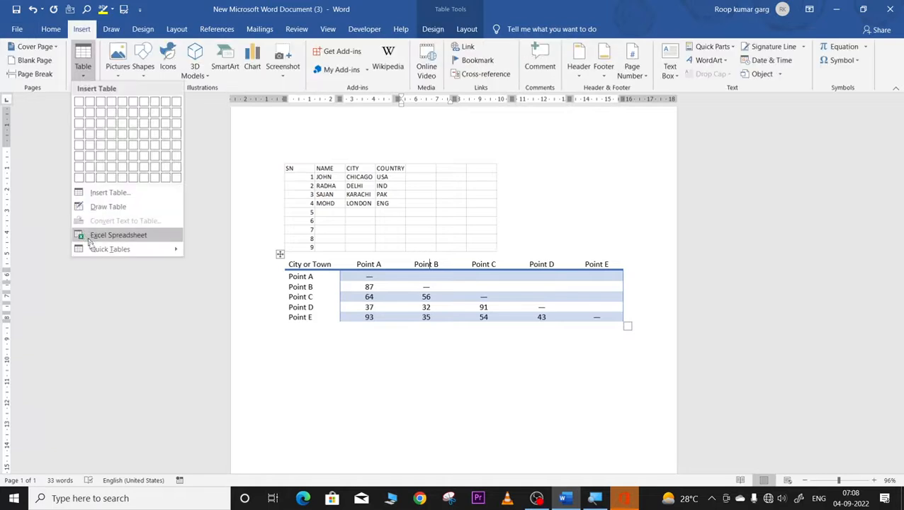
pyautogui.scroll(-10, 240, 301)
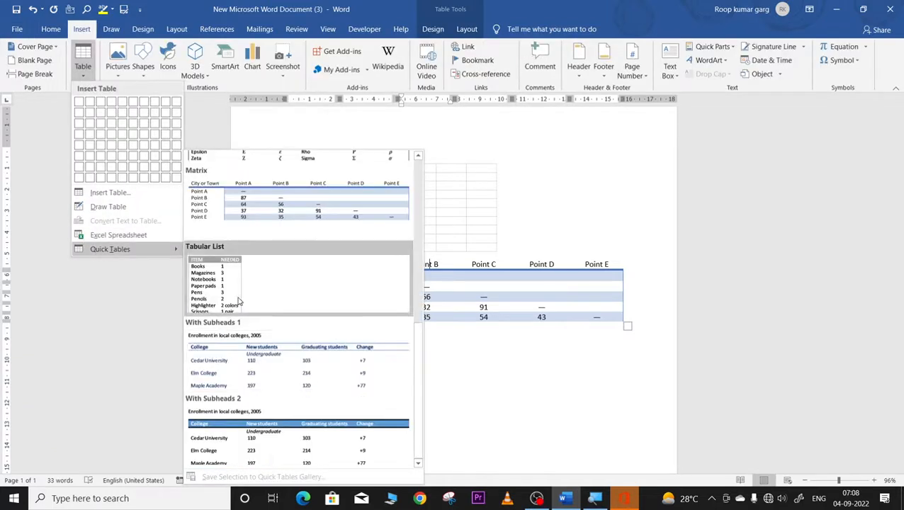
pyautogui.scroll(10, 240, 301)
pyautogui.click(226, 437)
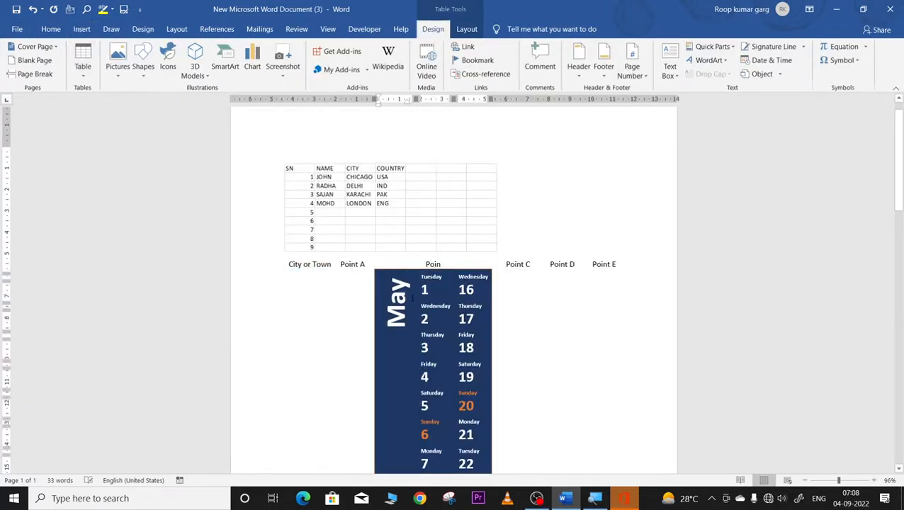
pyautogui.scroll(-5, 418, 311)
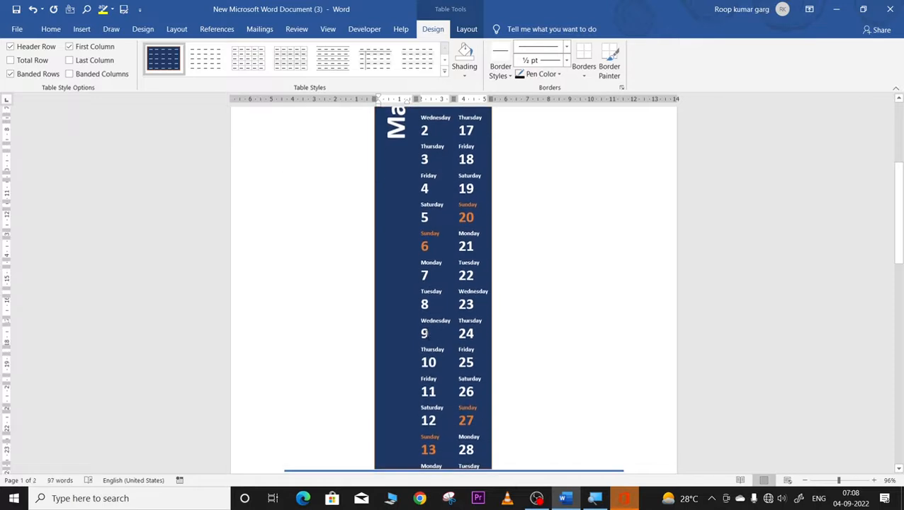
pyautogui.scroll(3, 427, 333)
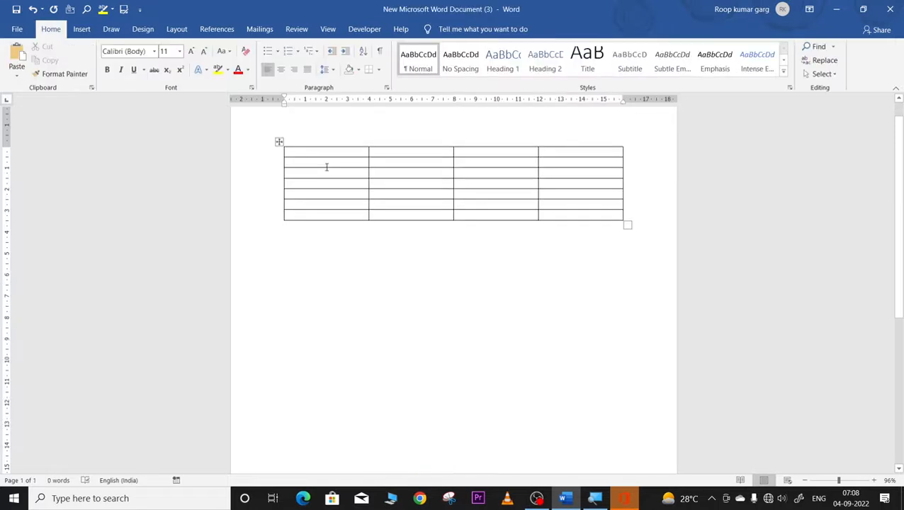
pyautogui.click(279, 142)
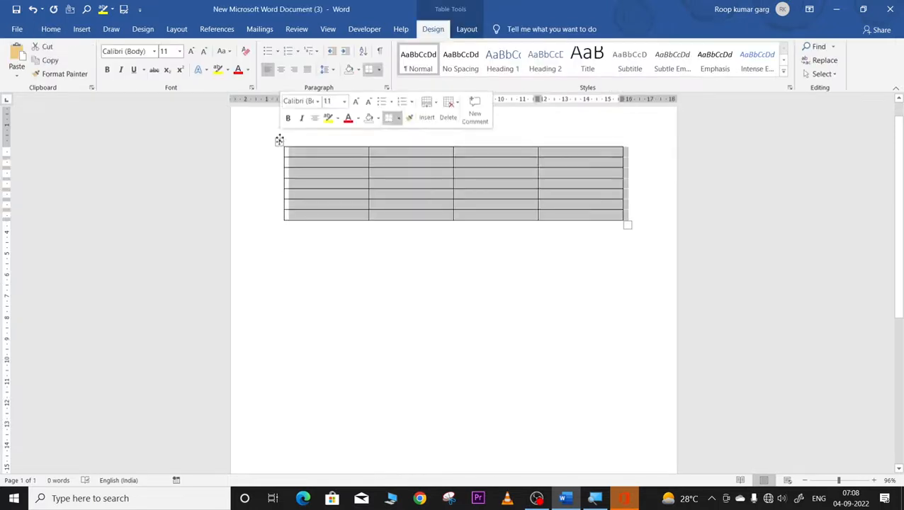
pyautogui.click(321, 175)
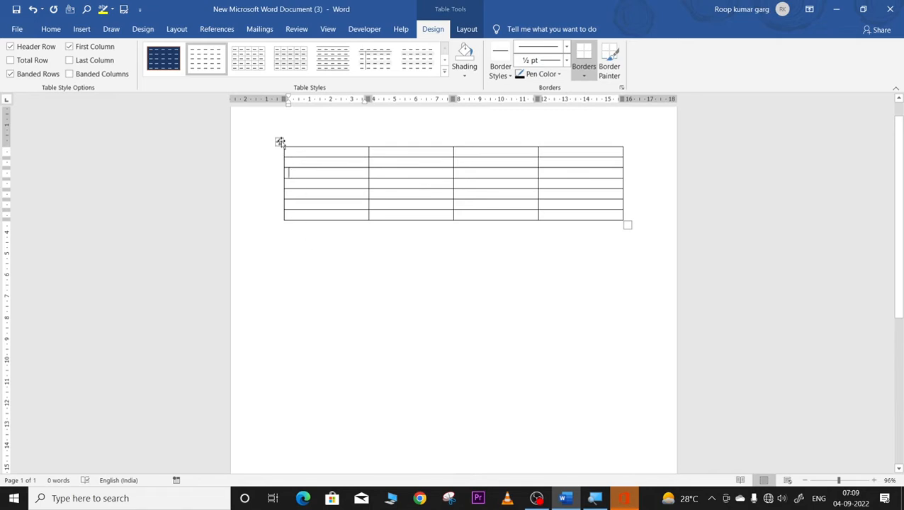
pyautogui.click(281, 143)
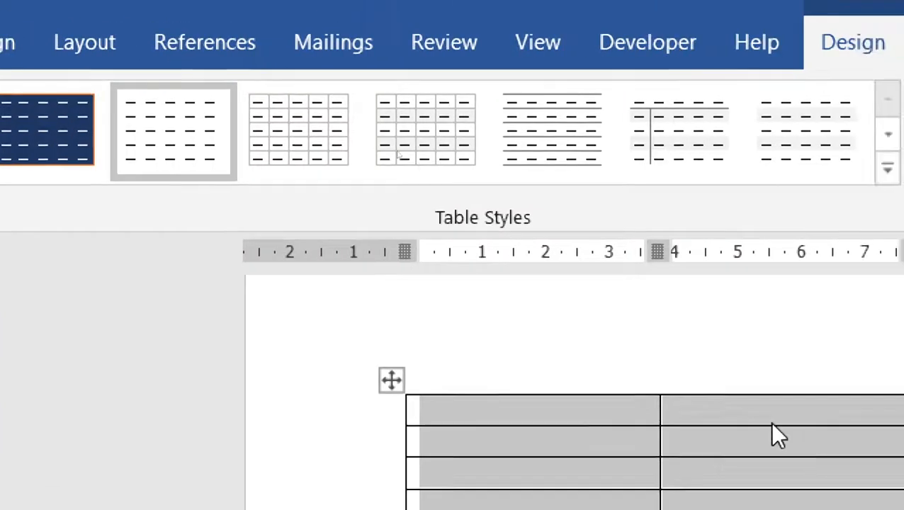
pyautogui.click(577, 326)
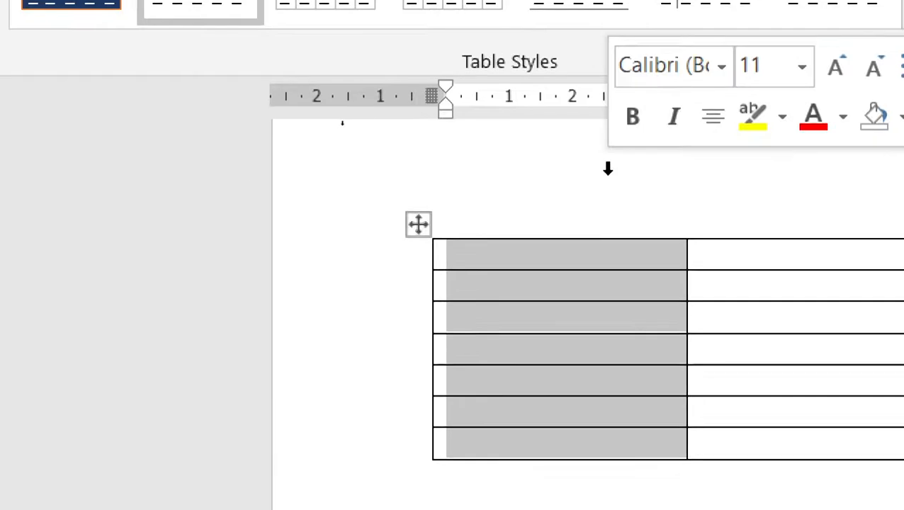
pyautogui.click(460, 375)
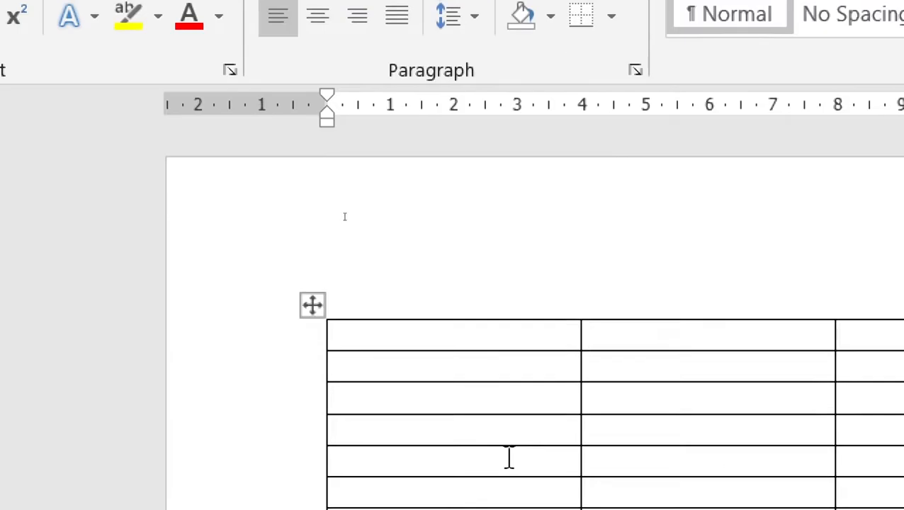
pyautogui.click(312, 305)
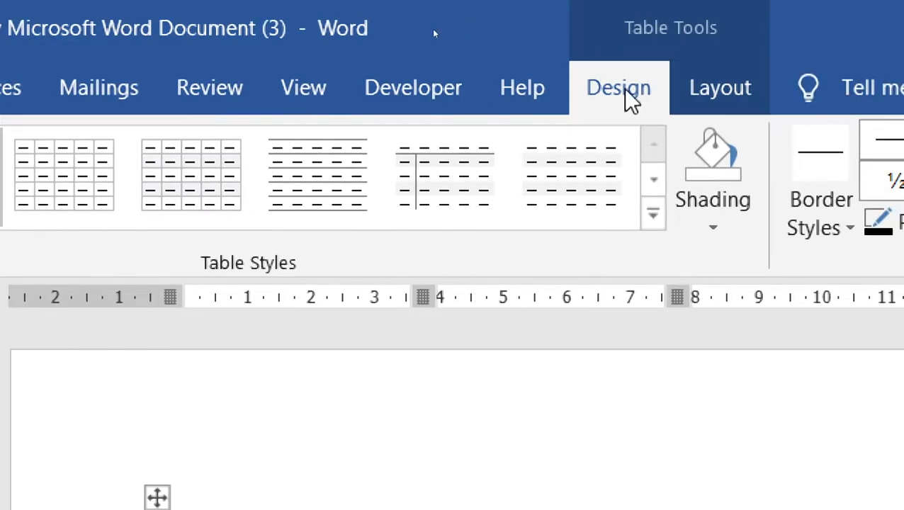
pyautogui.click(721, 91)
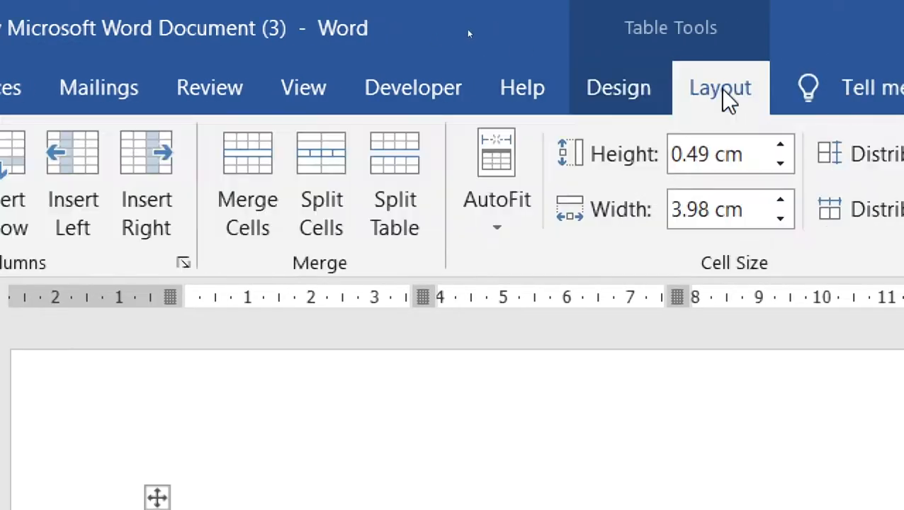
pyautogui.click(617, 89)
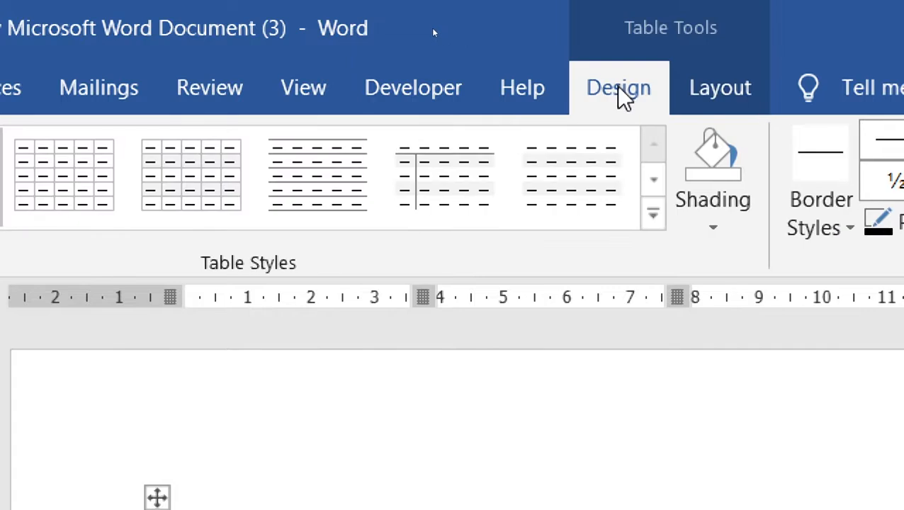
pyautogui.click(720, 88)
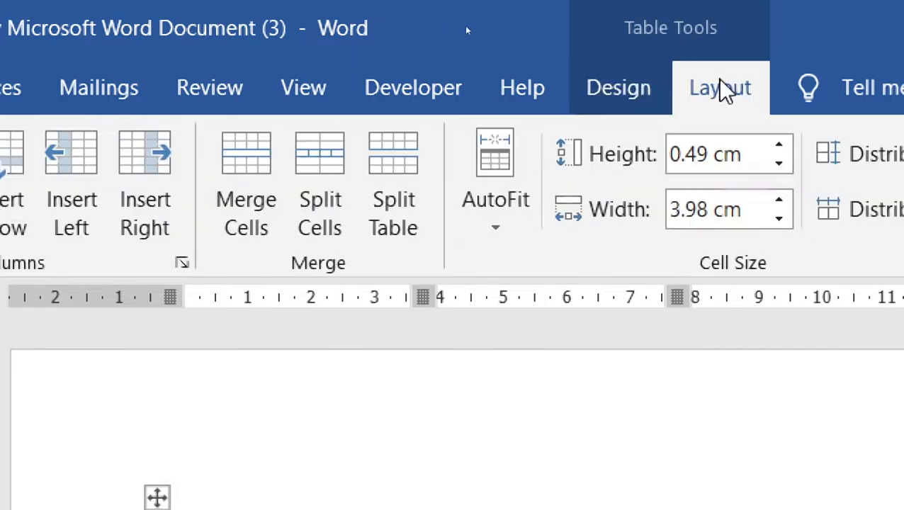
pyautogui.click(619, 90)
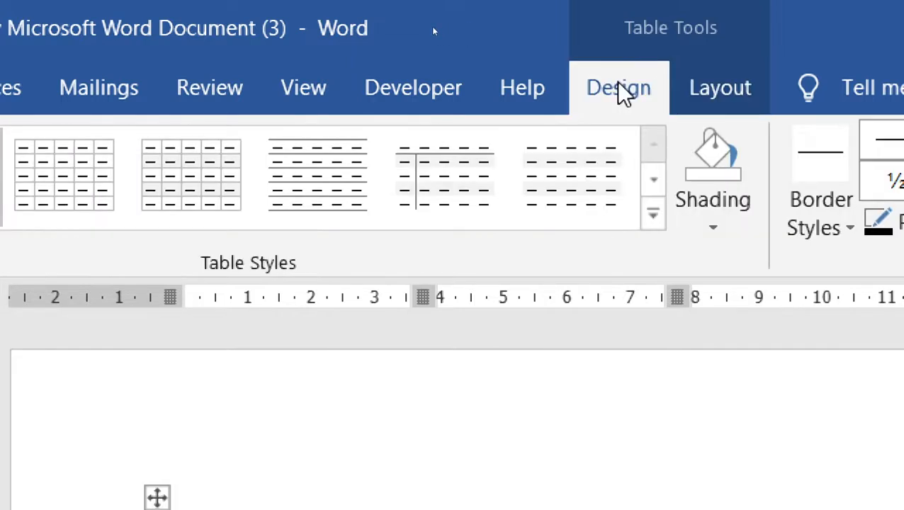
pyautogui.click(723, 93)
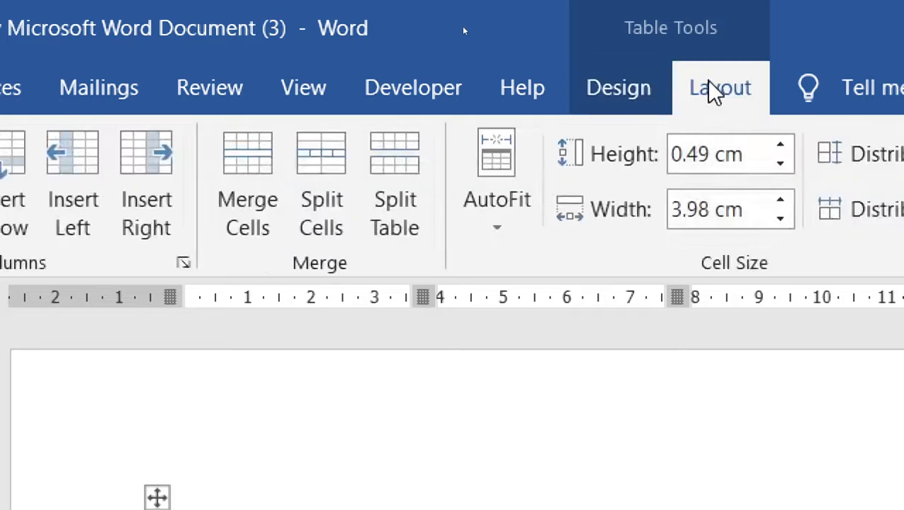
pyautogui.click(627, 90)
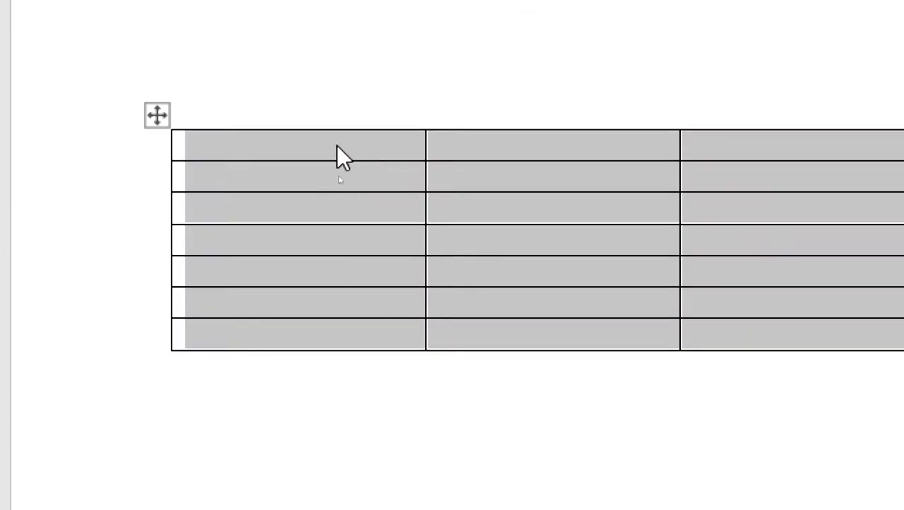
pyautogui.click(335, 144)
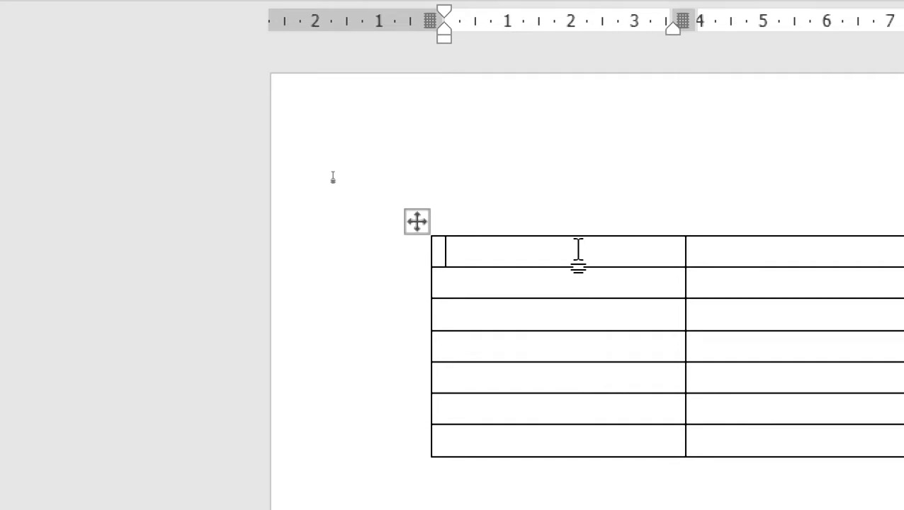
# Step: Type NAME, FATHER, CITY and OCCUPATION across the header row, correcting the OCCUPATION typo
pyautogui.write('NAME')
pyautogui.press('Tab')
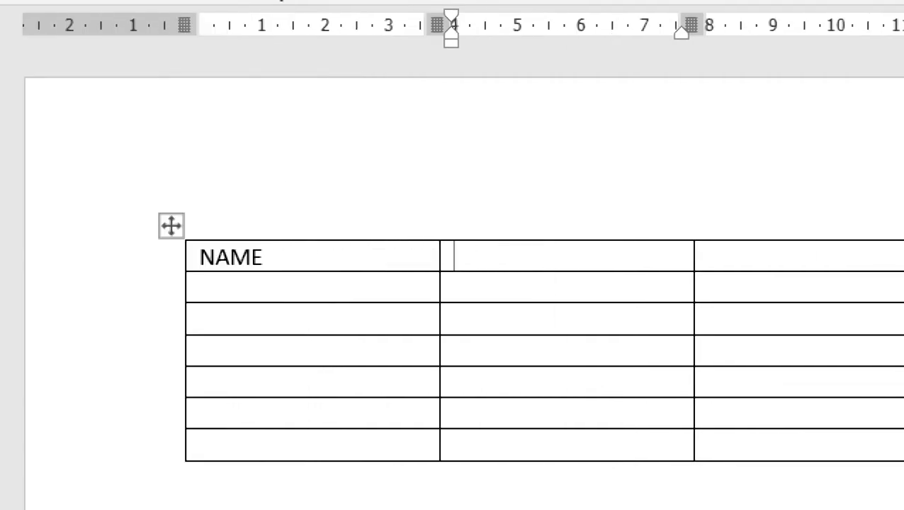
pyautogui.write('FATHER')
pyautogui.press('Tab')
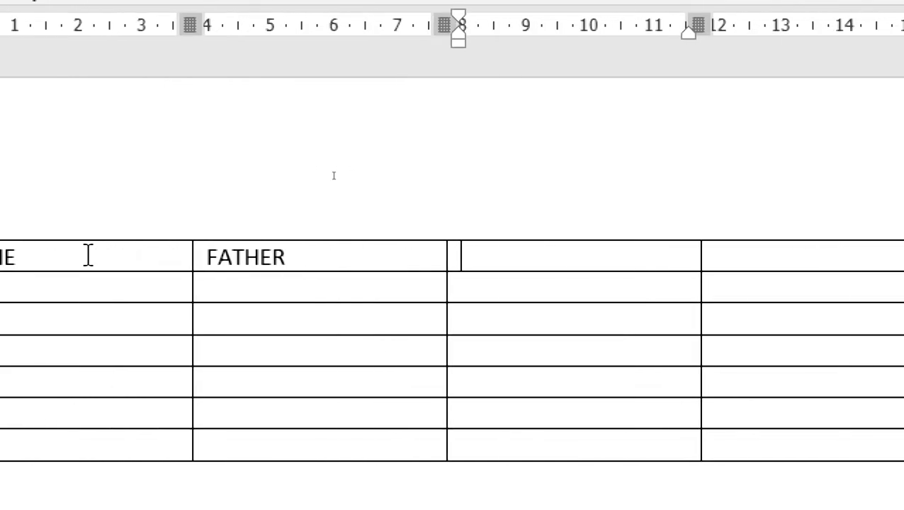
pyautogui.write('CITY')
pyautogui.press('Tab')
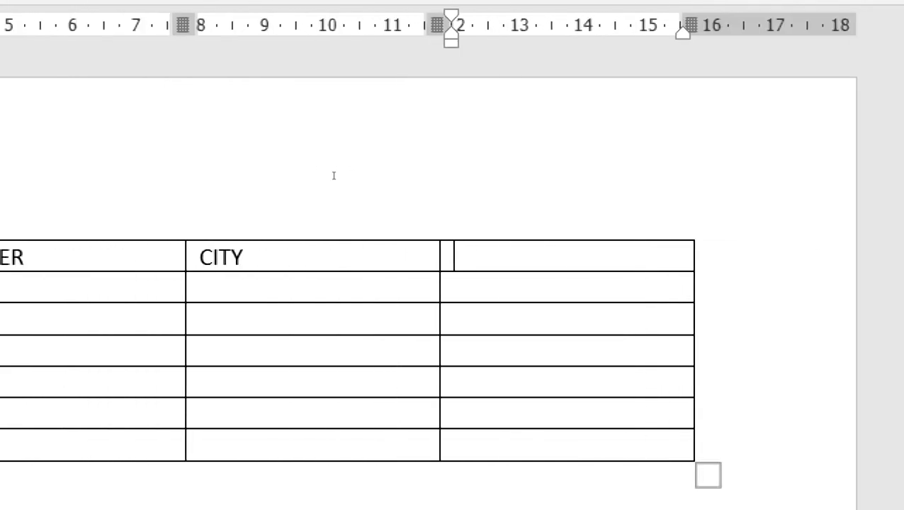
pyautogui.write('OCCUPATYI')
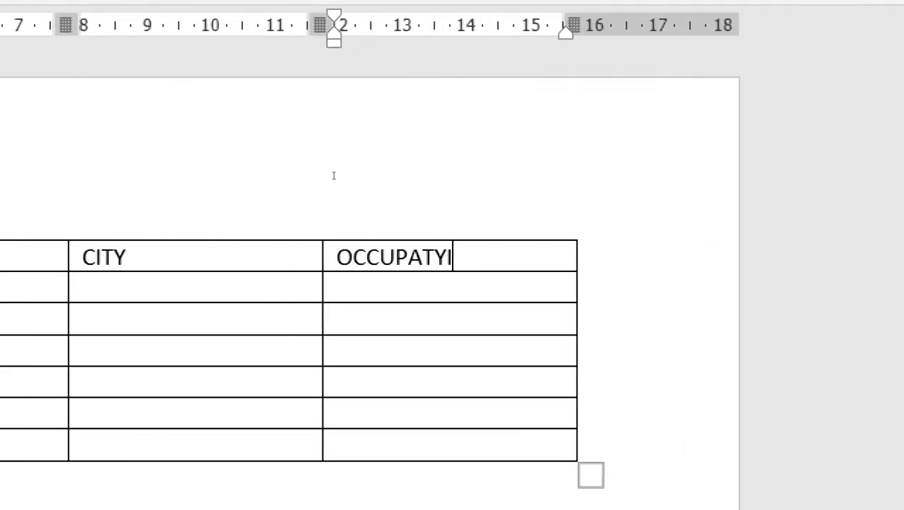
pyautogui.press('BackSpace')
pyautogui.press('BackSpace')
pyautogui.write('ION')
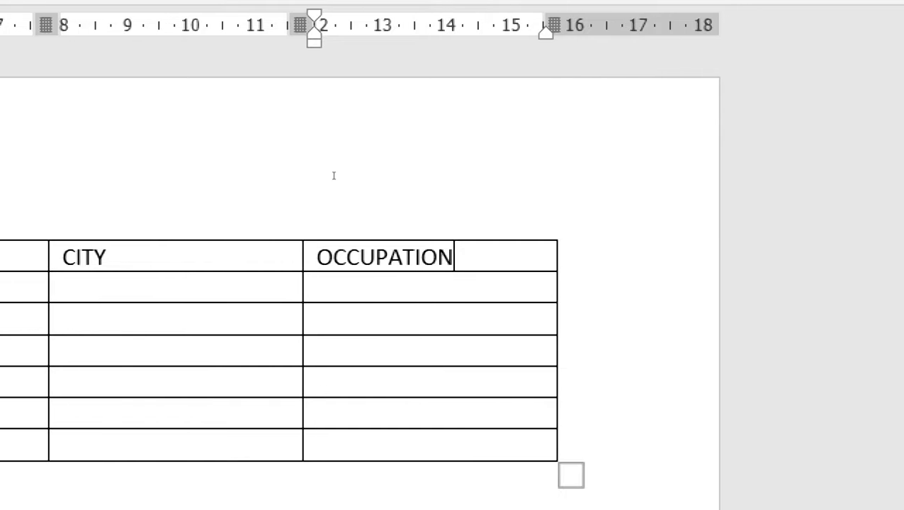
pyautogui.hotkey('shift', 'Tab')
pyautogui.hotkey('shift', 'Tab')
pyautogui.hotkey('shift', 'Tab')
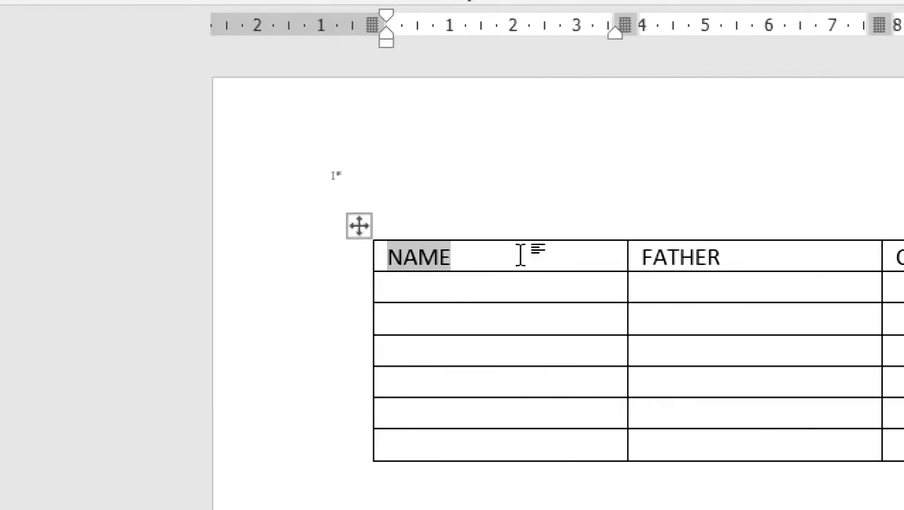
# Step: Enter RADHA, SAJAN and LALLU in the first three cells below NAME
pyautogui.press('Down')
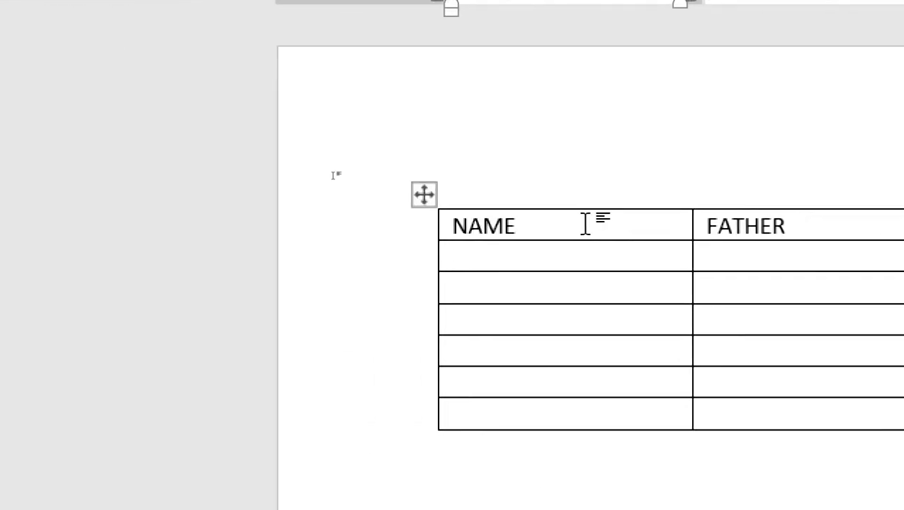
pyautogui.write('RADHA')
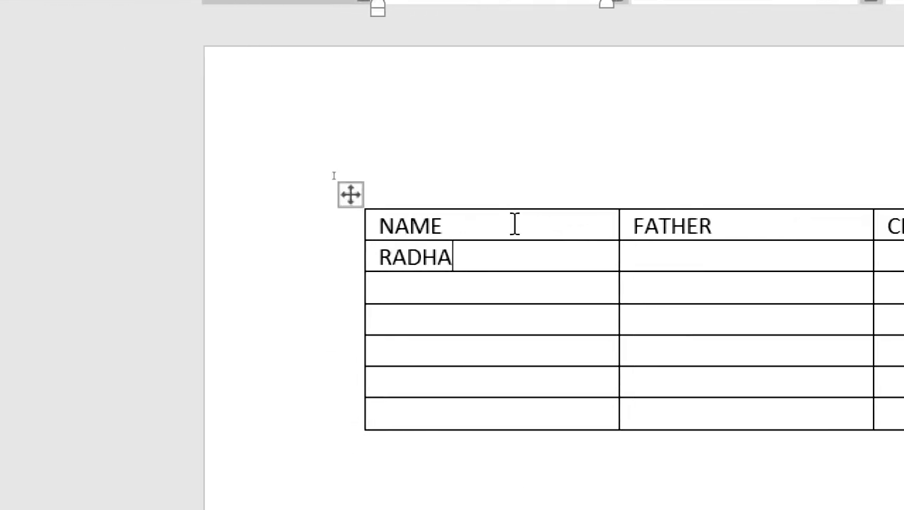
pyautogui.press('Down')
pyautogui.write('SAJAN')
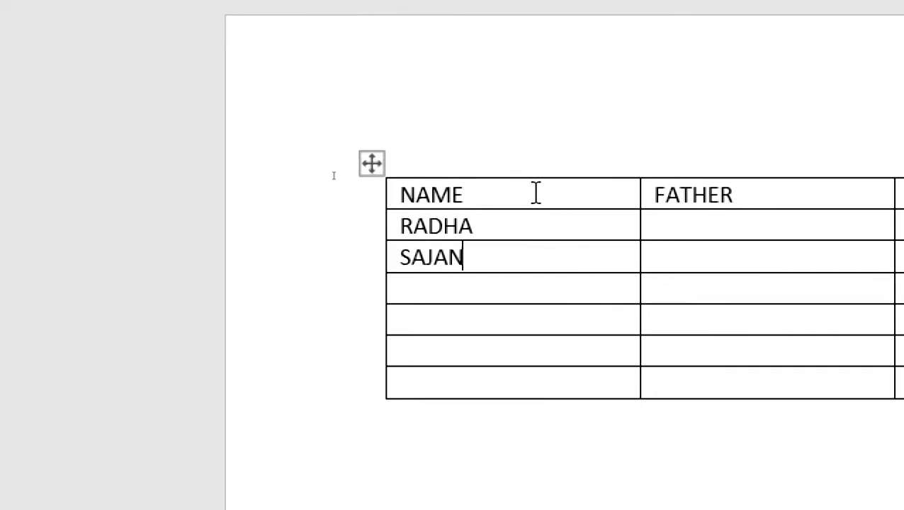
pyautogui.press('Down')
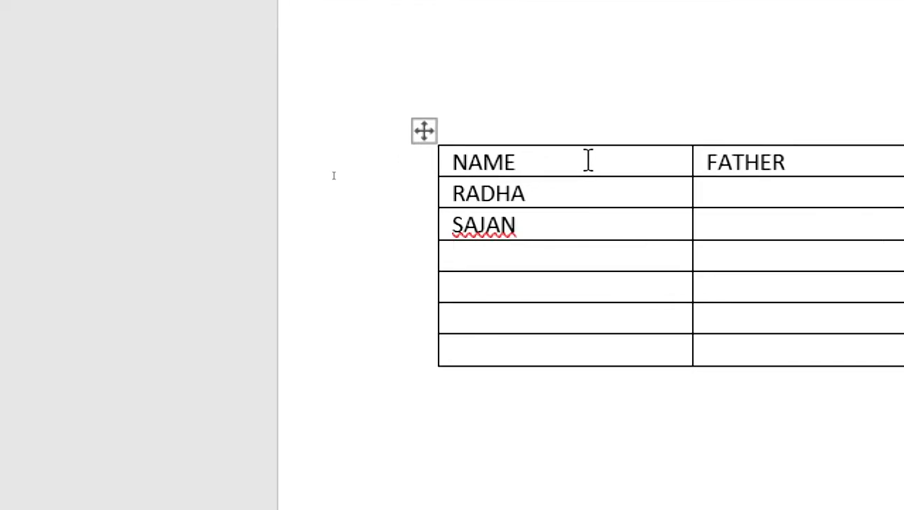
pyautogui.write('LALLU')
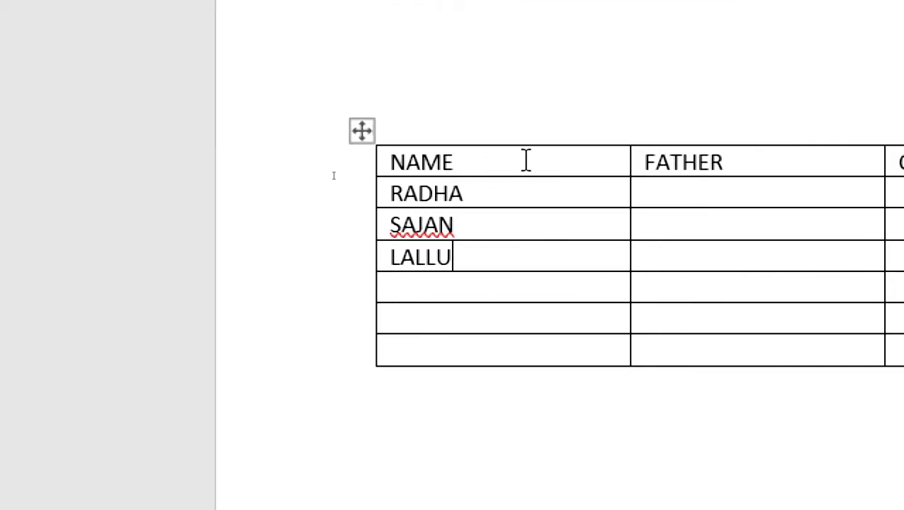
pyautogui.press('Down')
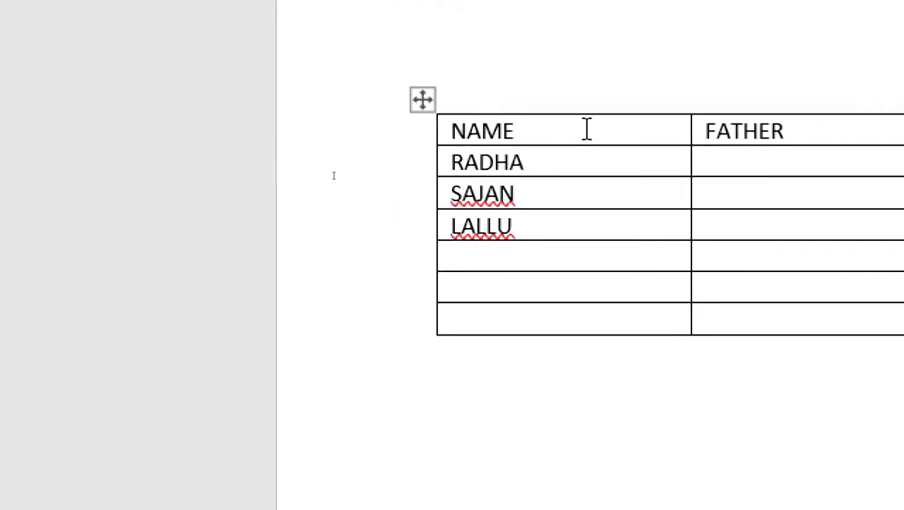
# Step: Add MOHD, JOHN and SINJO to the remaining NAME cells, then move back up the column
pyautogui.write('O')
pyautogui.press('BackSpace')
pyautogui.write('MOHD')
pyautogui.press('Down')
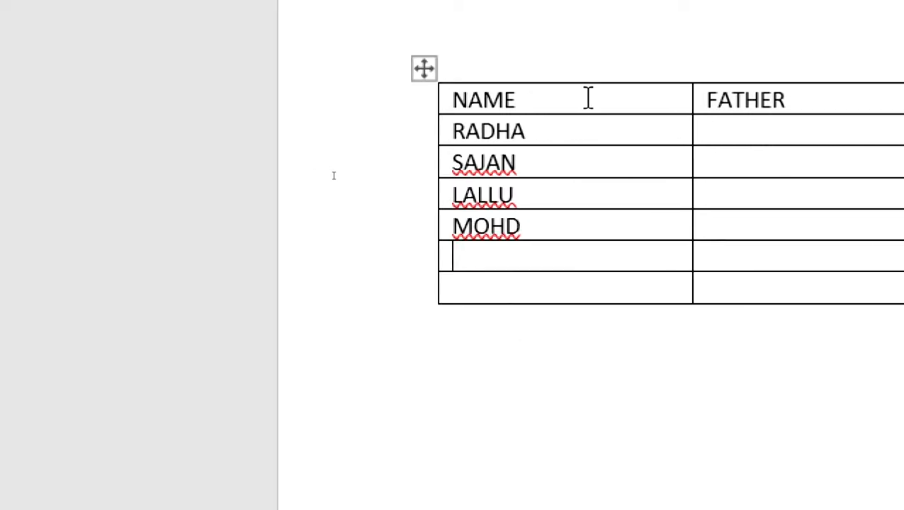
pyautogui.write('JOHN')
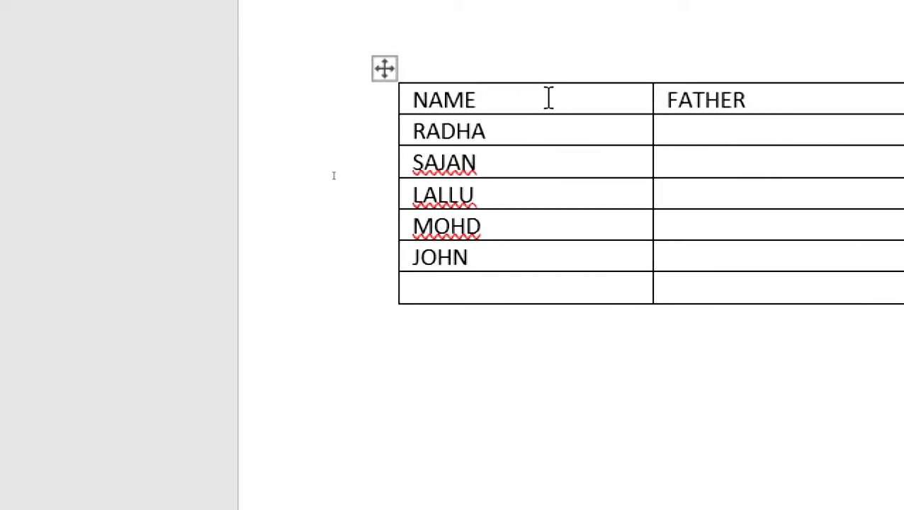
pyautogui.press('Down')
pyautogui.write('S')
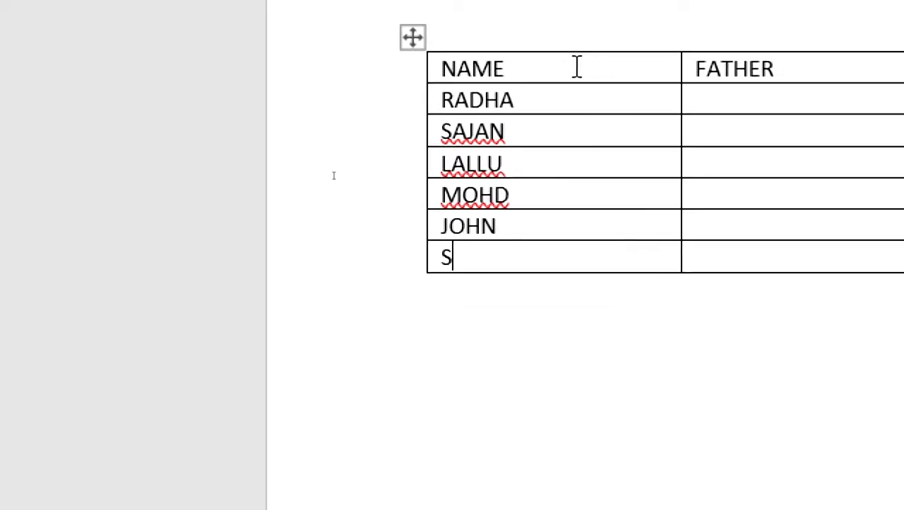
pyautogui.write('INJO')
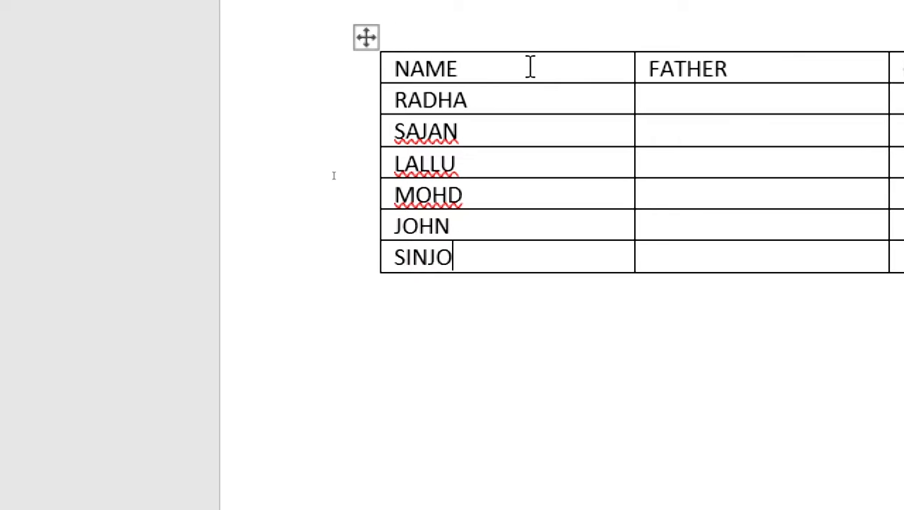
pyautogui.press('Up')
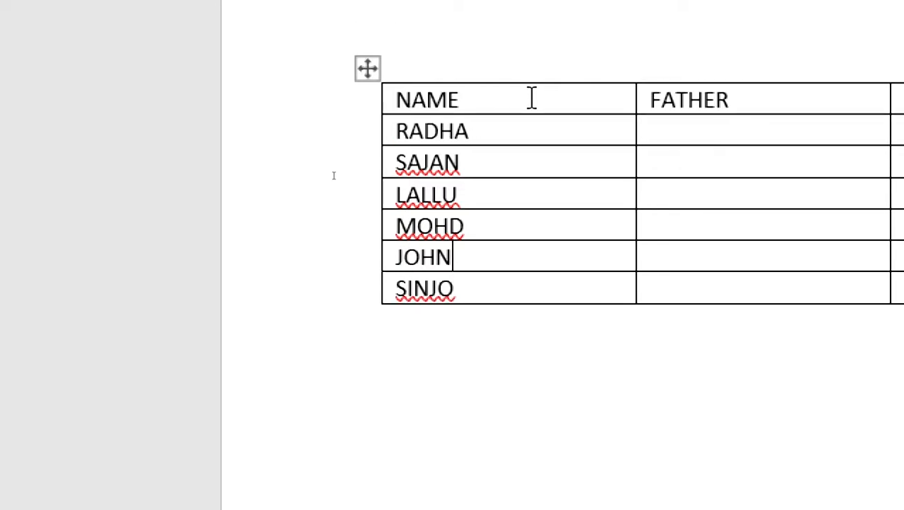
pyautogui.press('Up')
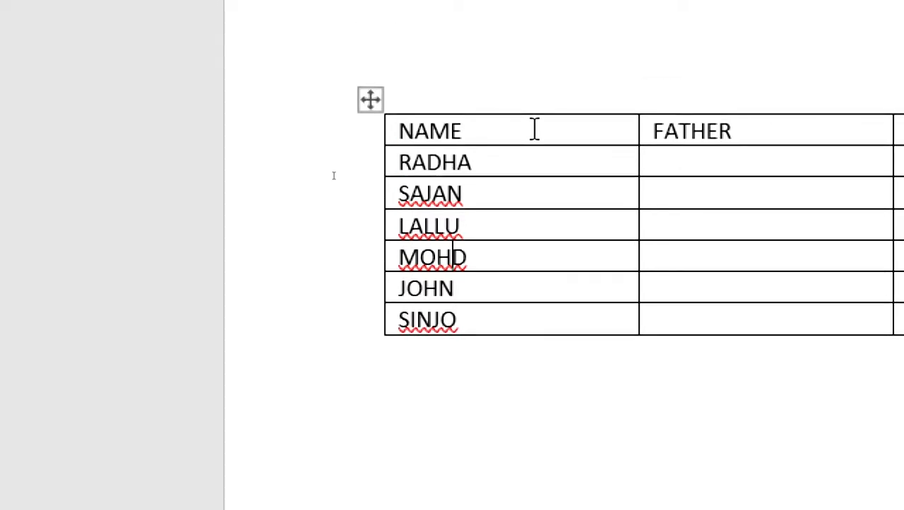
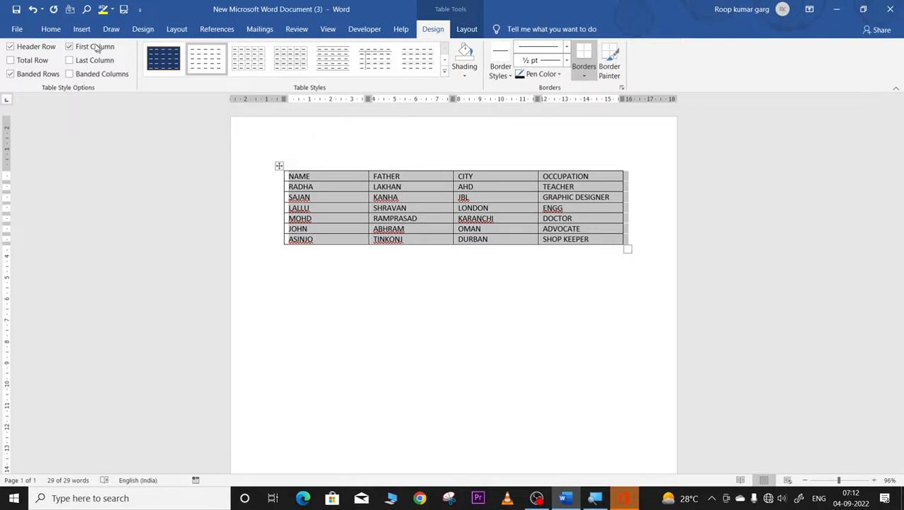
# Step: Look through the Insert Table options, then select the names table for restyling
pyautogui.click(81, 29)
pyautogui.click(82, 76)
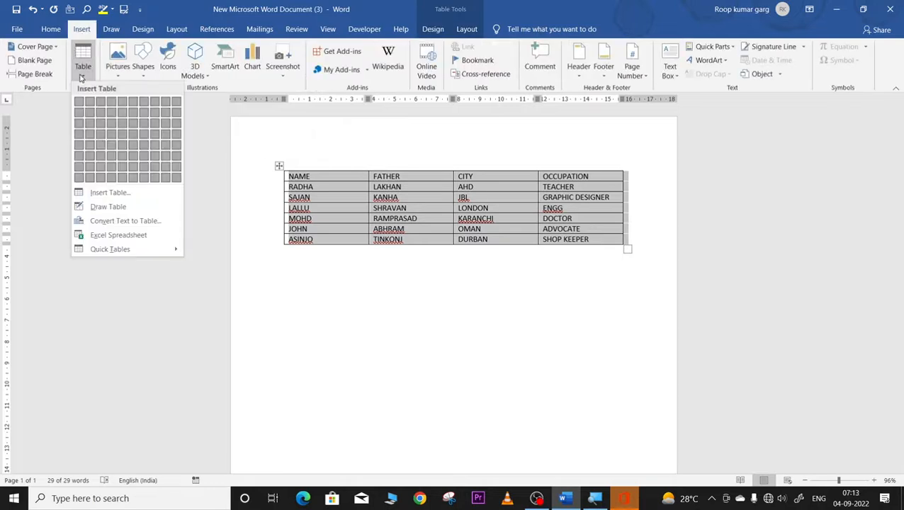
pyautogui.click(202, 284)
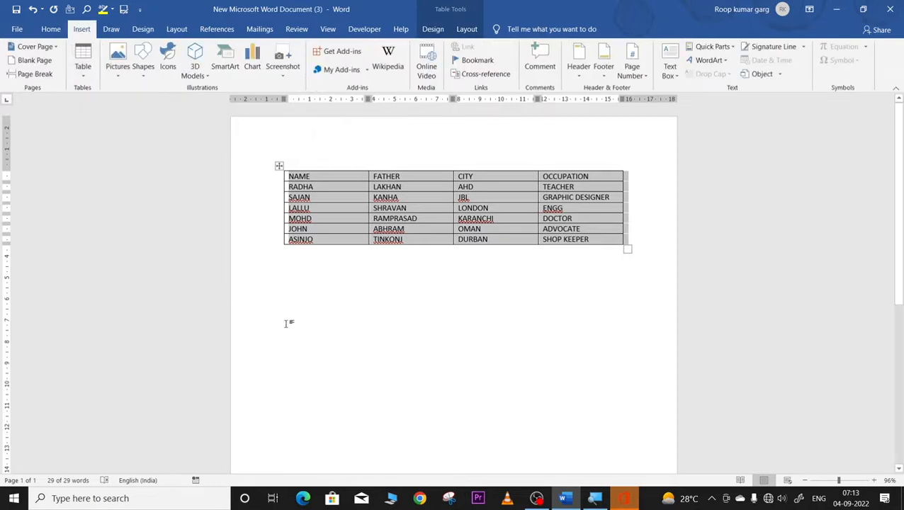
pyautogui.click(326, 336)
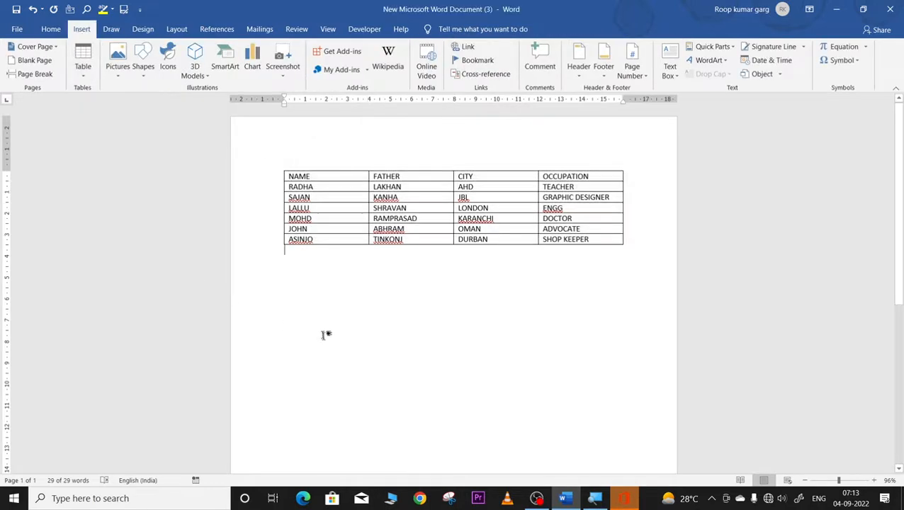
pyautogui.click(83, 76)
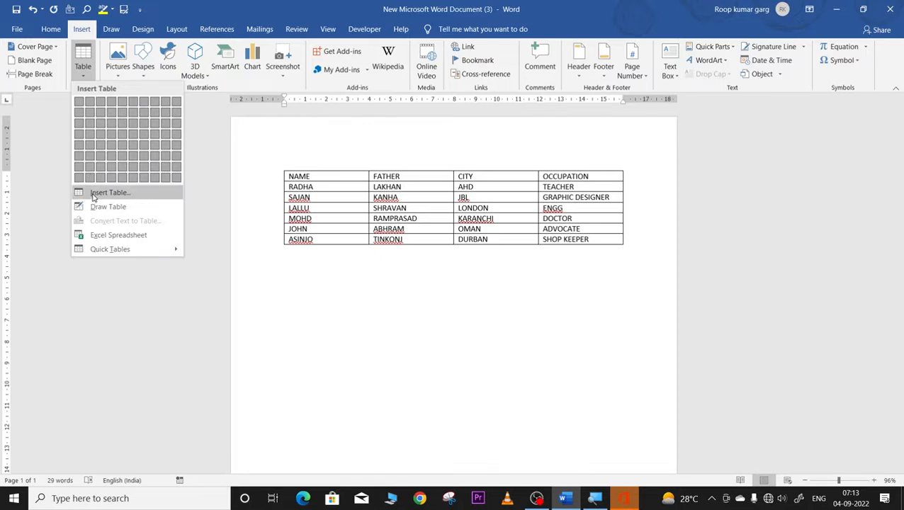
pyautogui.click(433, 355)
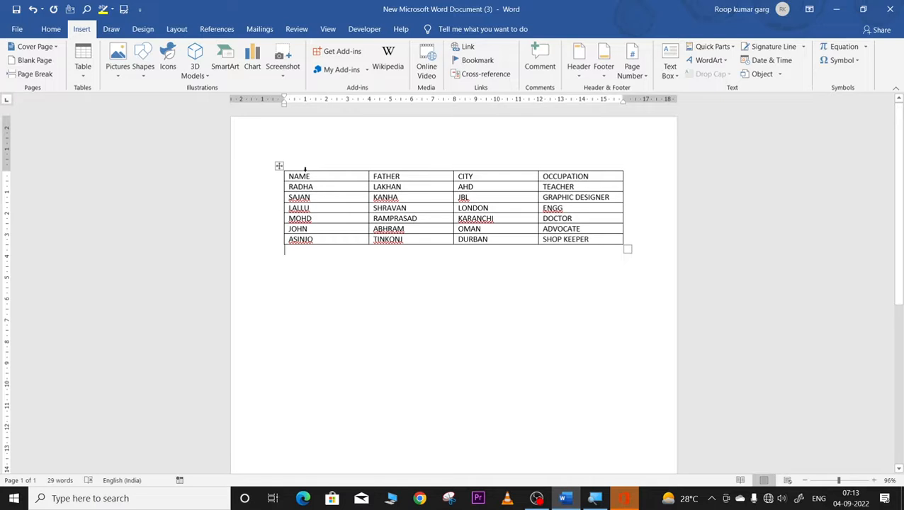
pyautogui.click(280, 165)
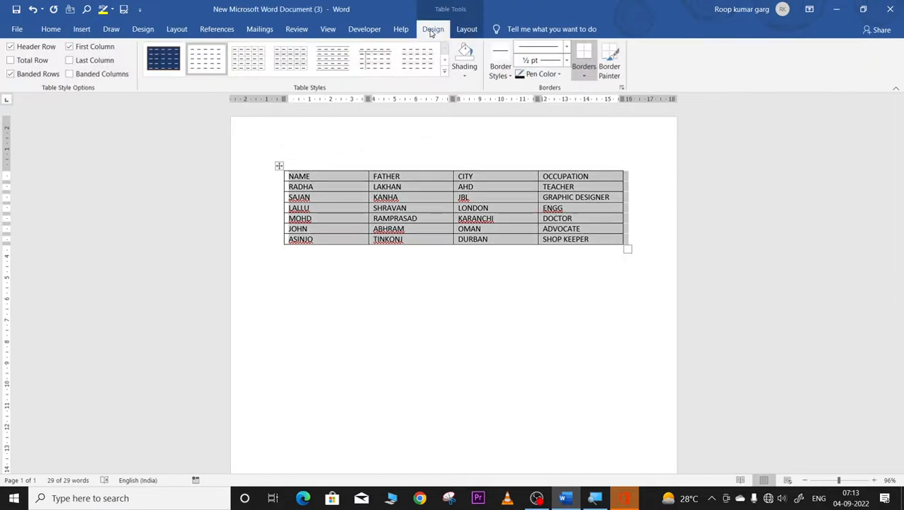
pyautogui.click(465, 29)
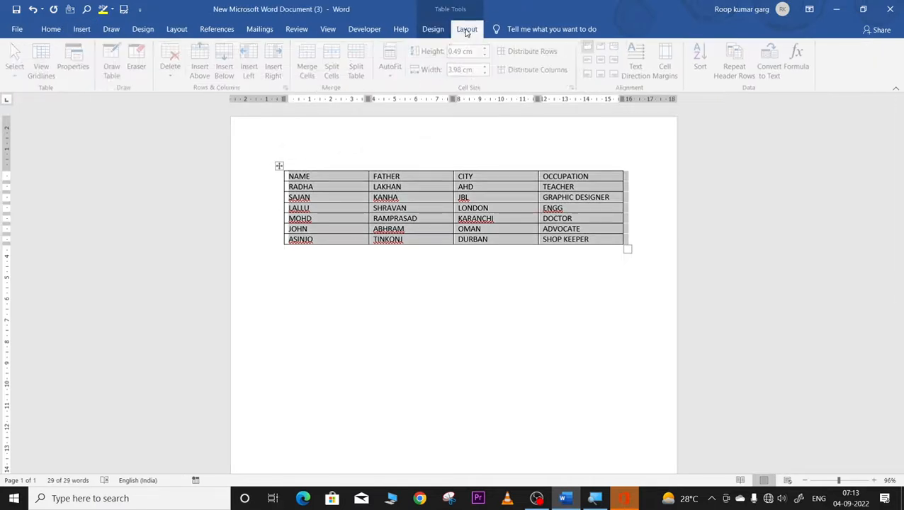
pyautogui.click(433, 29)
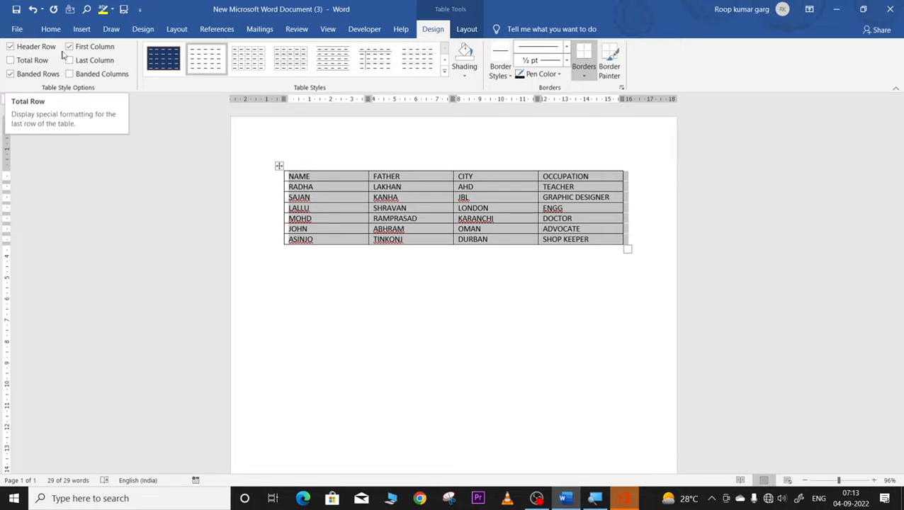
# Step: Preview a green grid table style, then a blue table style, on the names table
pyautogui.click(442, 73)
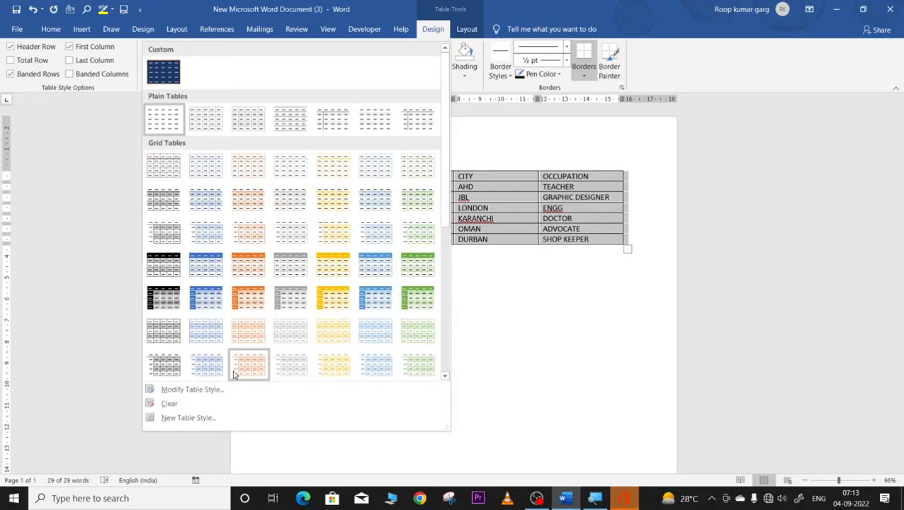
pyautogui.click(417, 297)
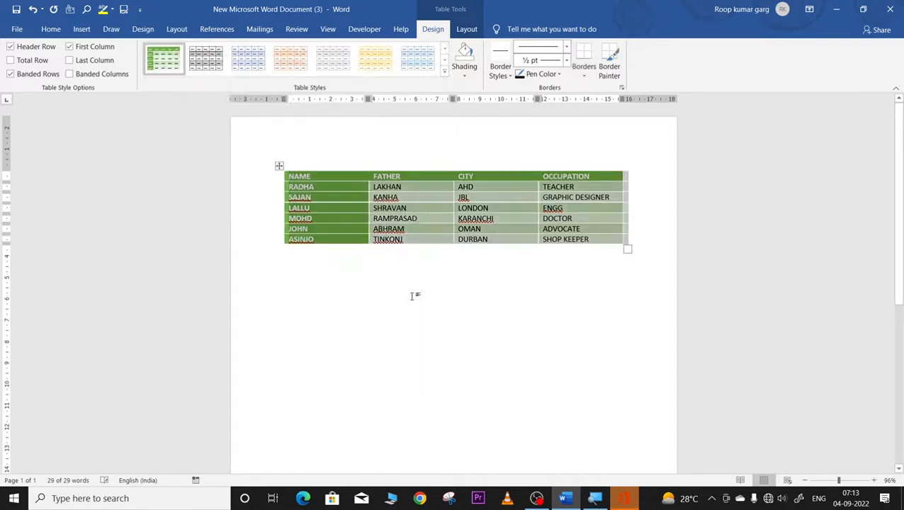
pyautogui.click(507, 310)
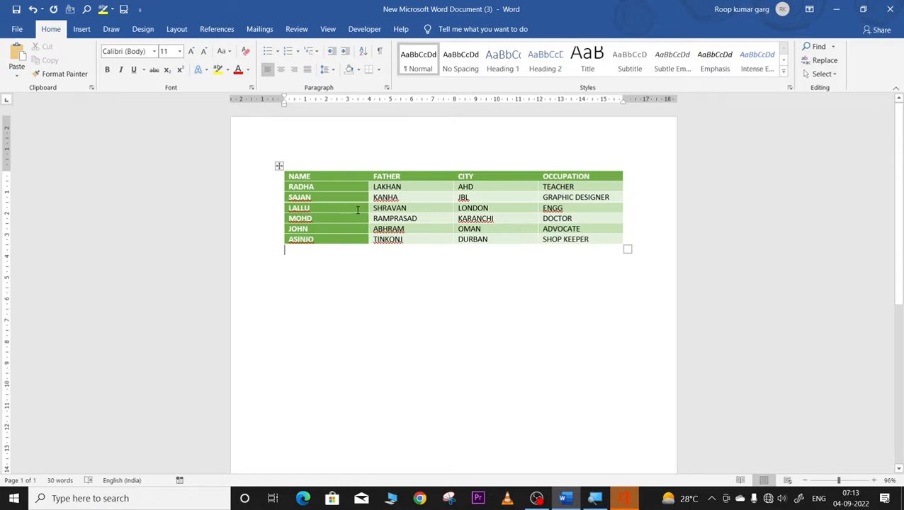
pyautogui.click(279, 165)
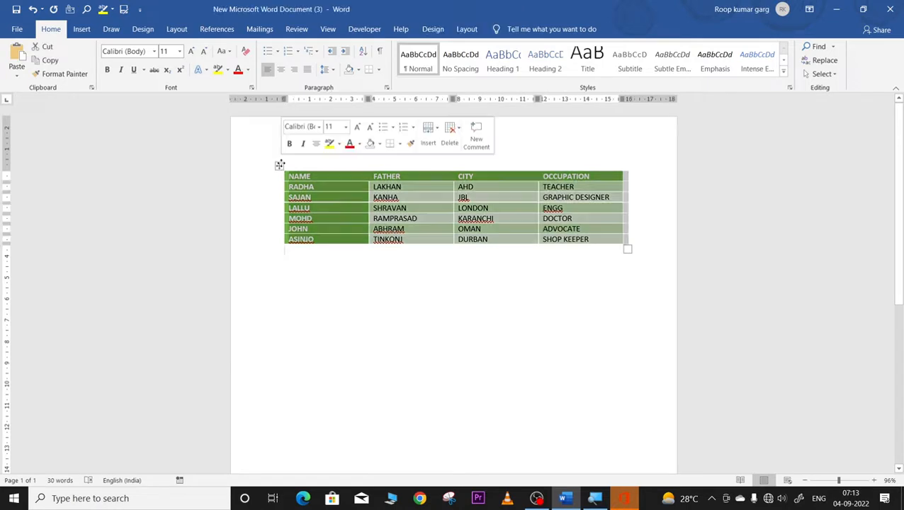
pyautogui.click(432, 29)
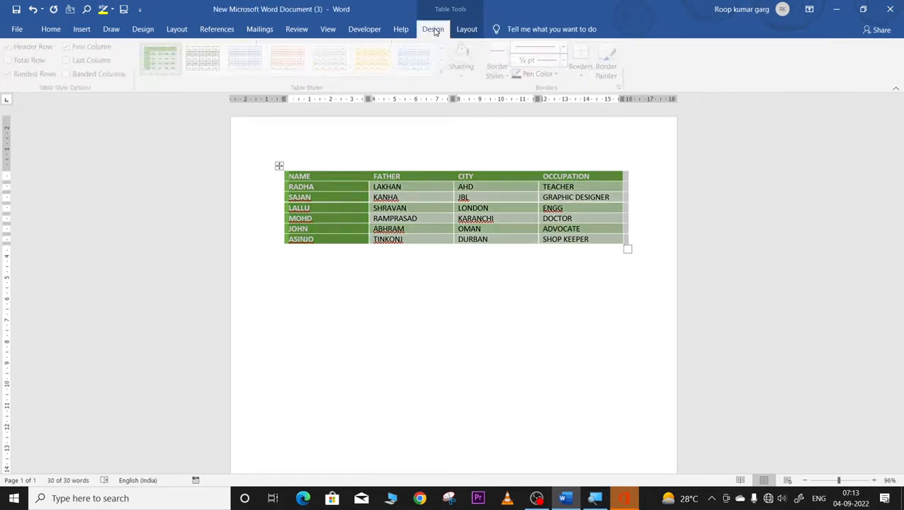
pyautogui.click(428, 65)
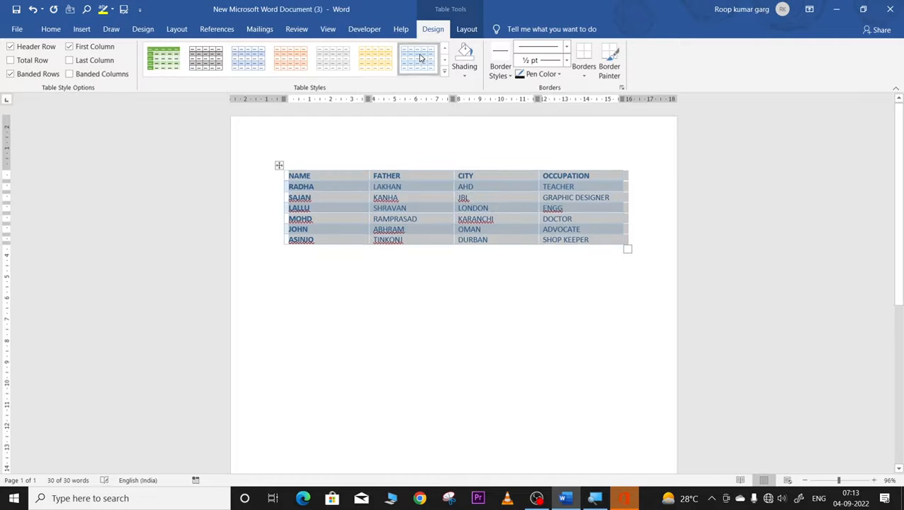
pyautogui.click(496, 356)
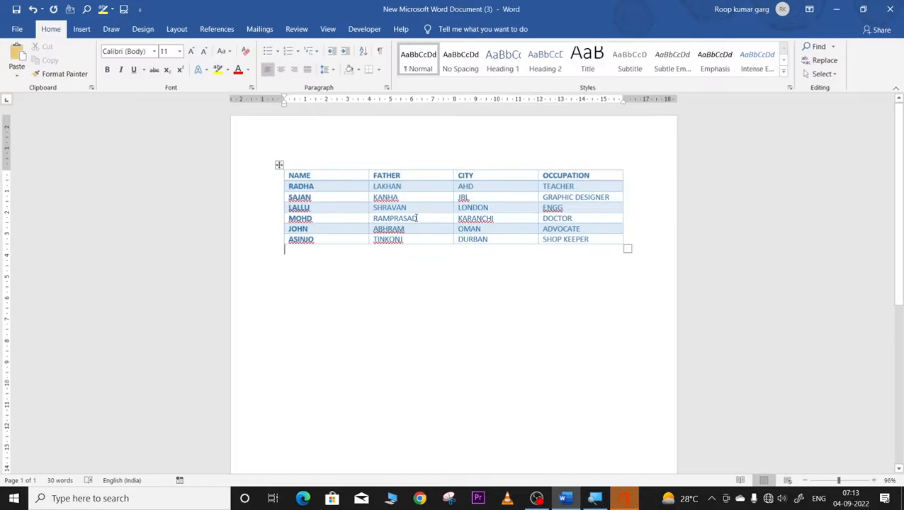
# Step: Apply the black and grey Grid Table 5 Dark style to the whole table
pyautogui.click(279, 165)
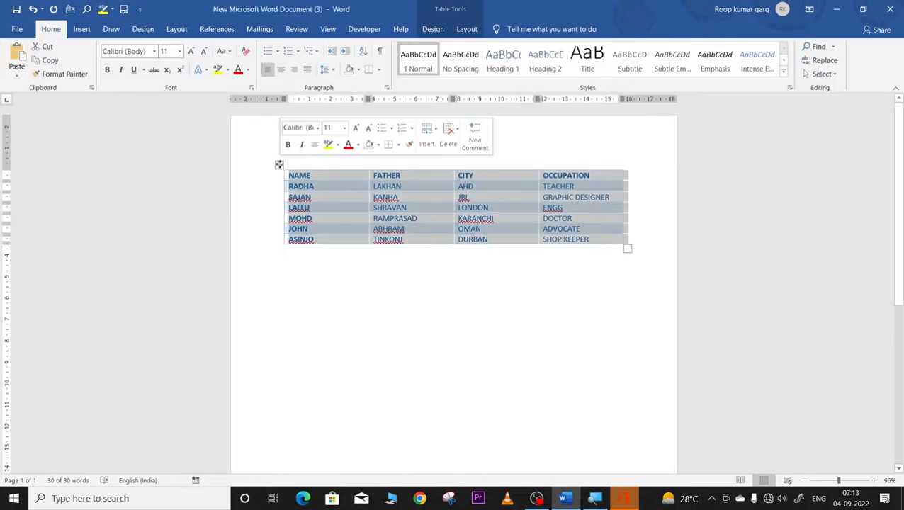
pyautogui.click(296, 195)
pyautogui.click(279, 165)
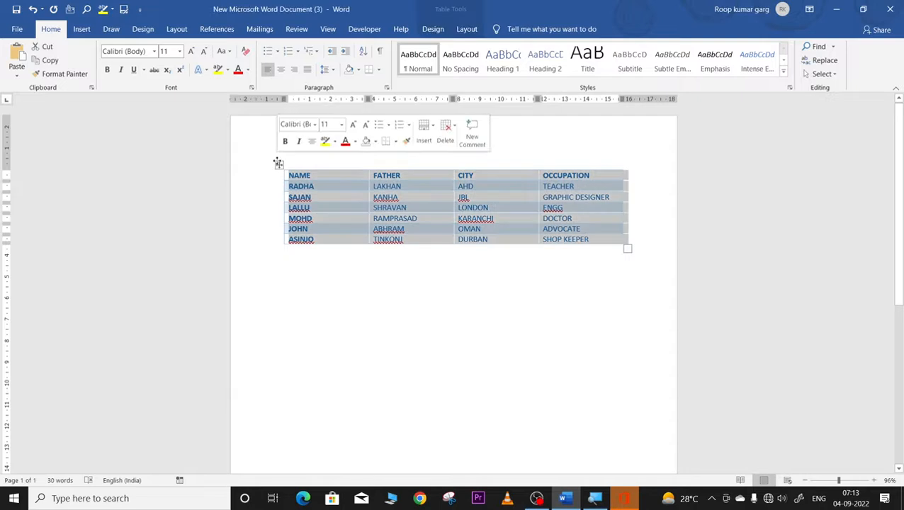
pyautogui.click(432, 29)
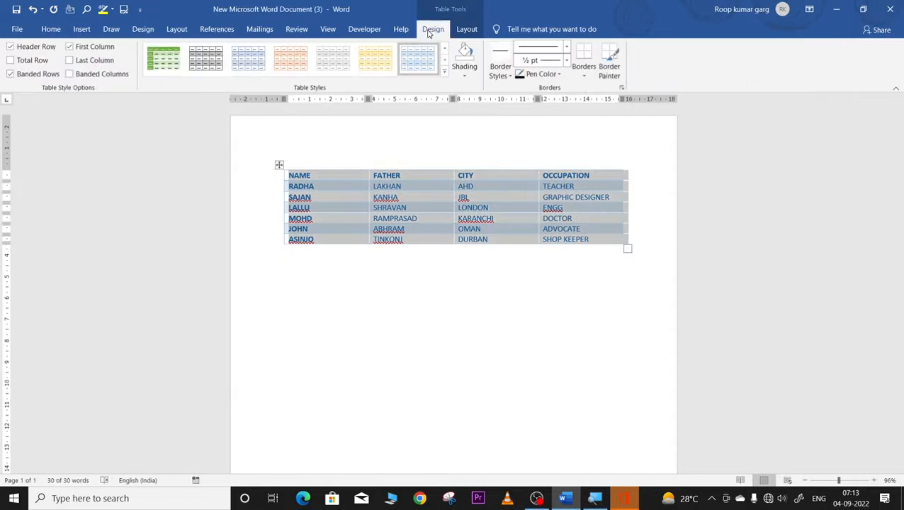
pyautogui.click(442, 76)
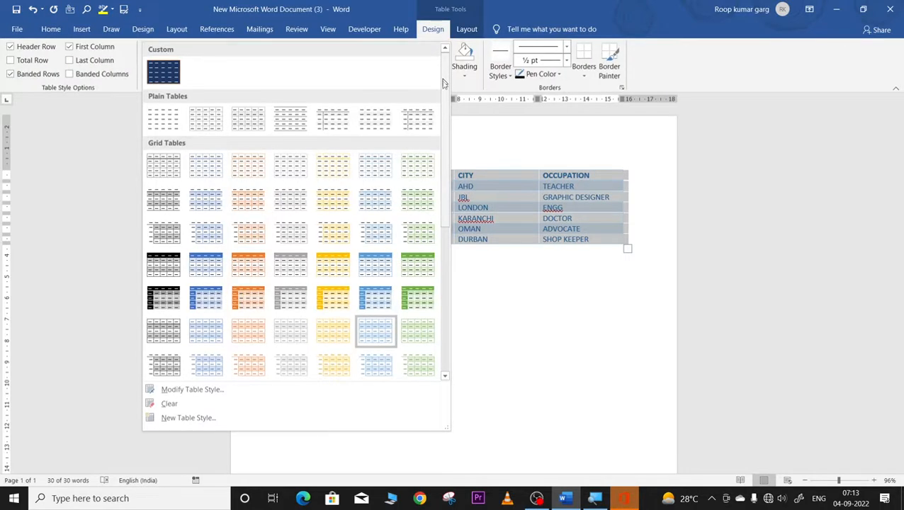
pyautogui.click(175, 299)
pyautogui.click(462, 294)
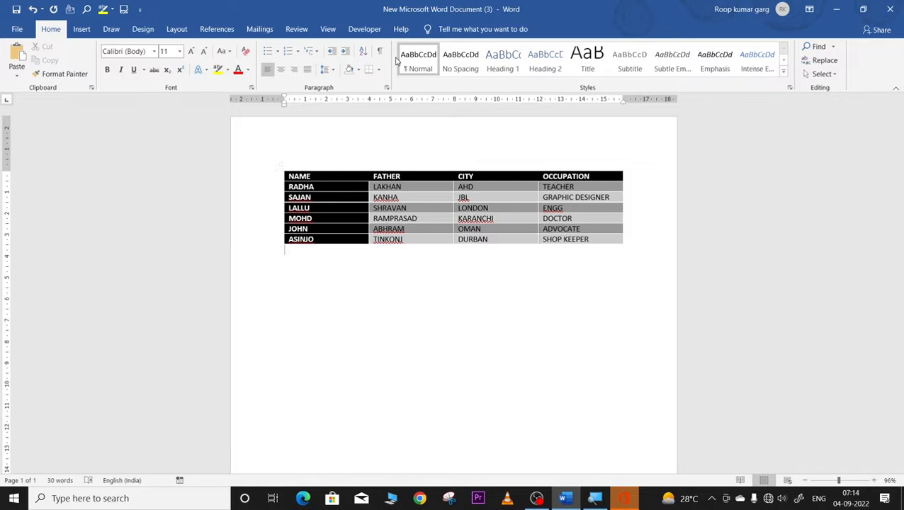
pyautogui.click(279, 164)
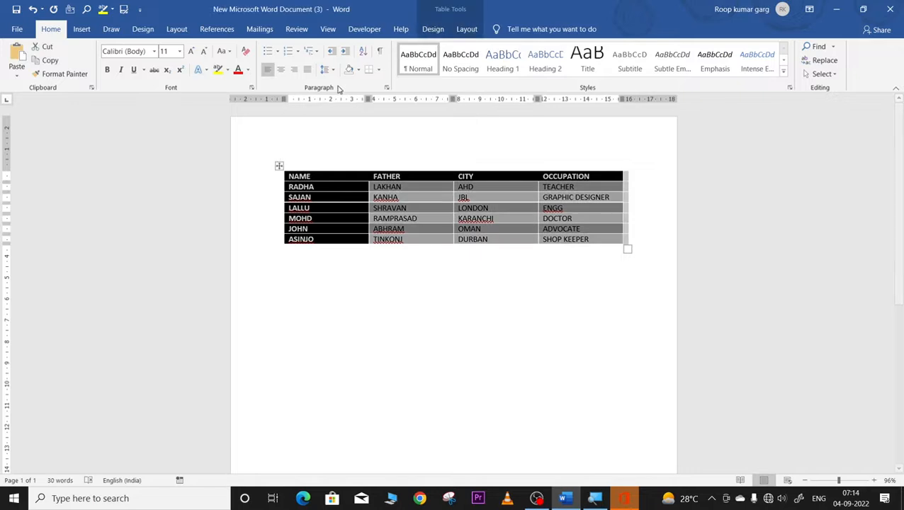
pyautogui.click(433, 29)
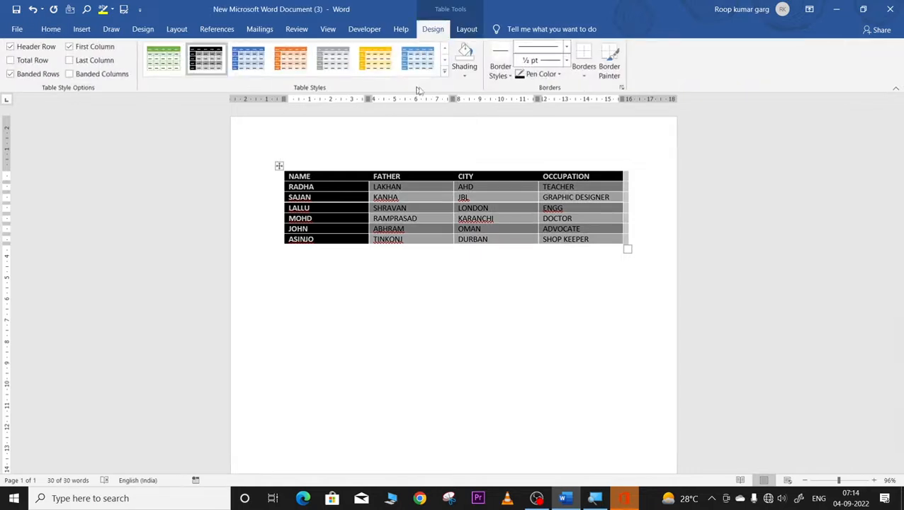
pyautogui.click(445, 71)
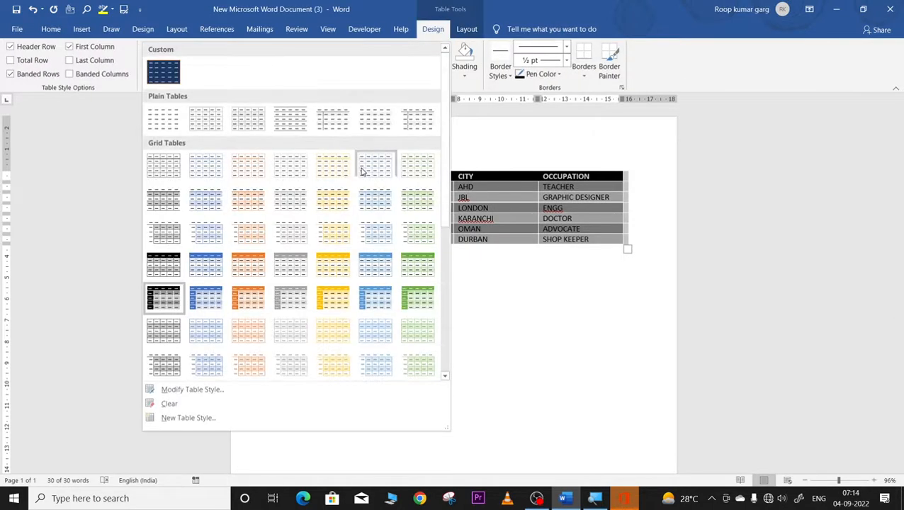
# Step: Modify the table style to use light blue fill, orange text and Adobe Gothic Std B font
pyautogui.click(201, 392)
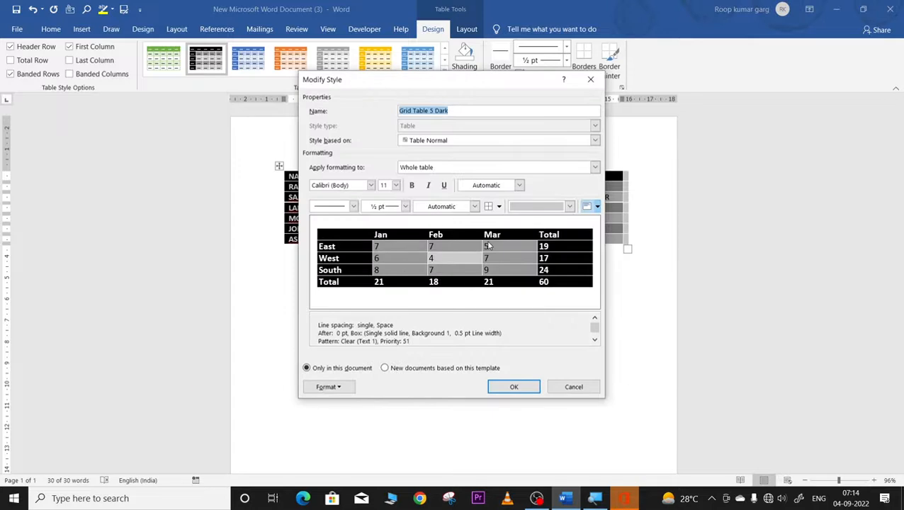
pyautogui.click(569, 207)
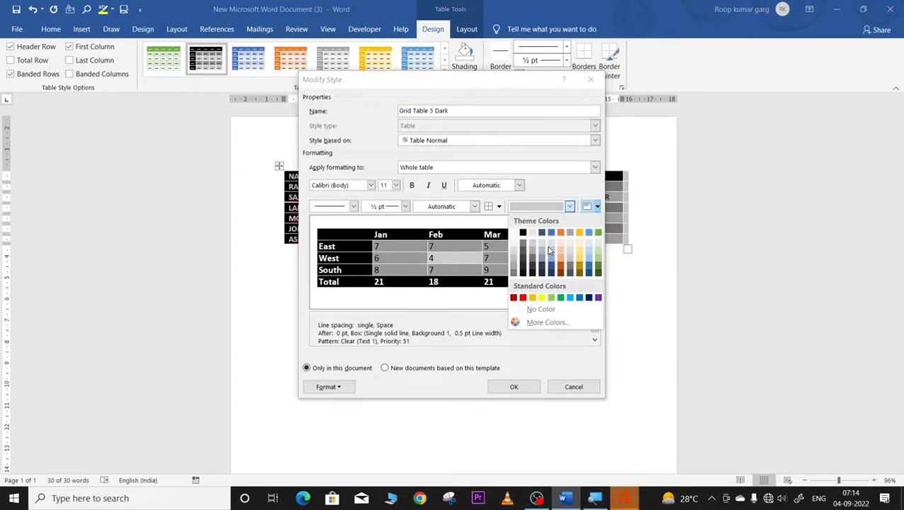
pyautogui.click(549, 251)
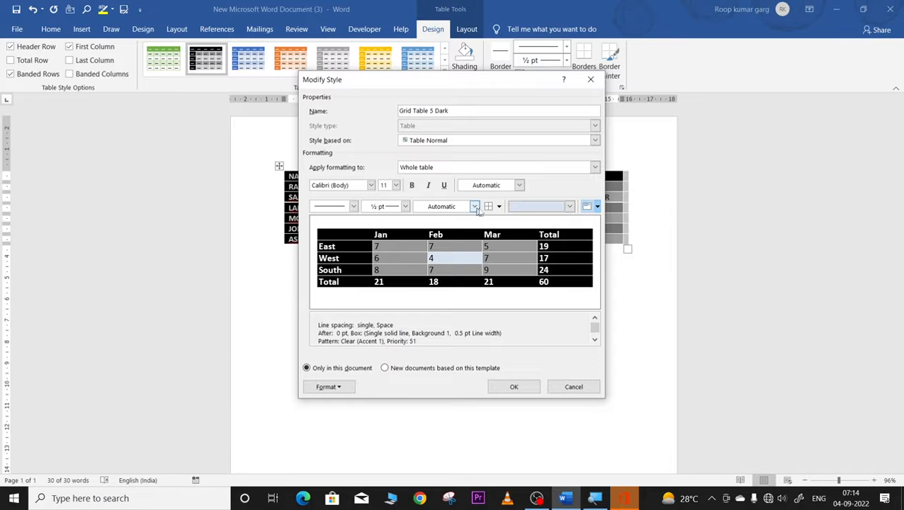
pyautogui.click(519, 184)
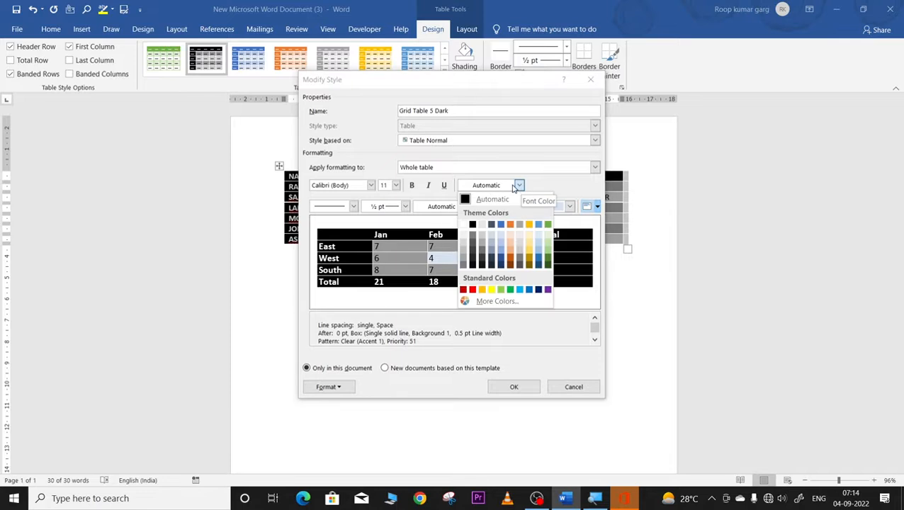
pyautogui.click(507, 253)
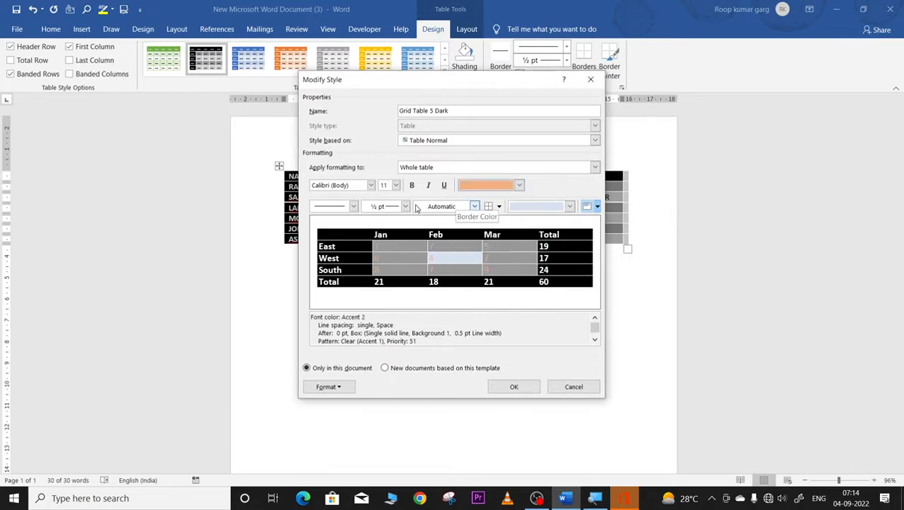
pyautogui.click(371, 185)
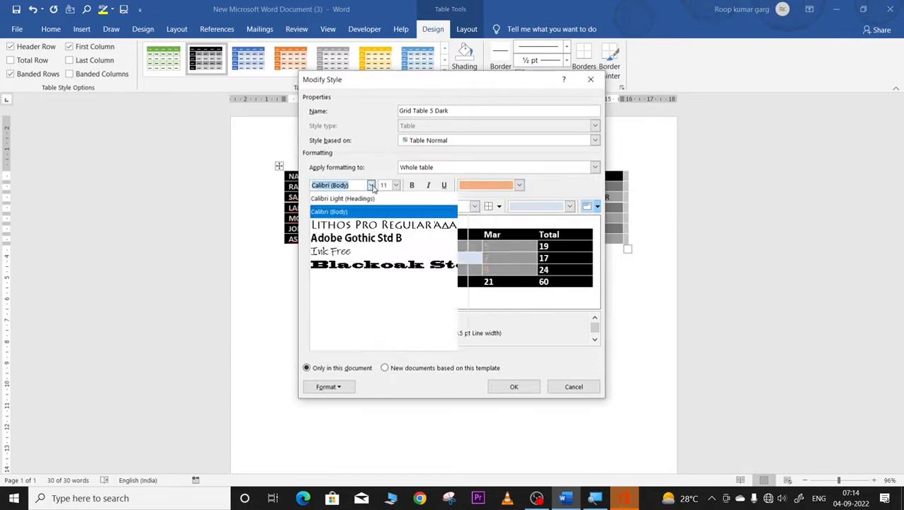
pyautogui.click(369, 238)
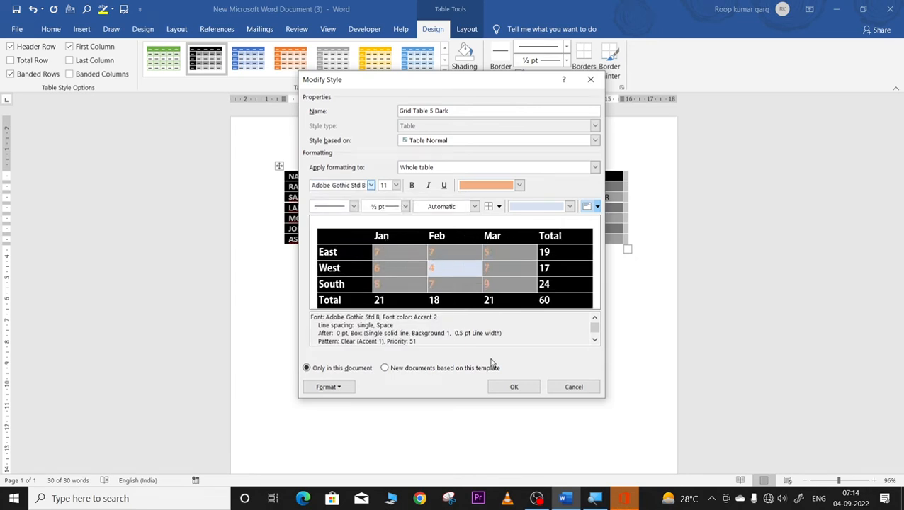
pyautogui.click(514, 387)
pyautogui.click(460, 323)
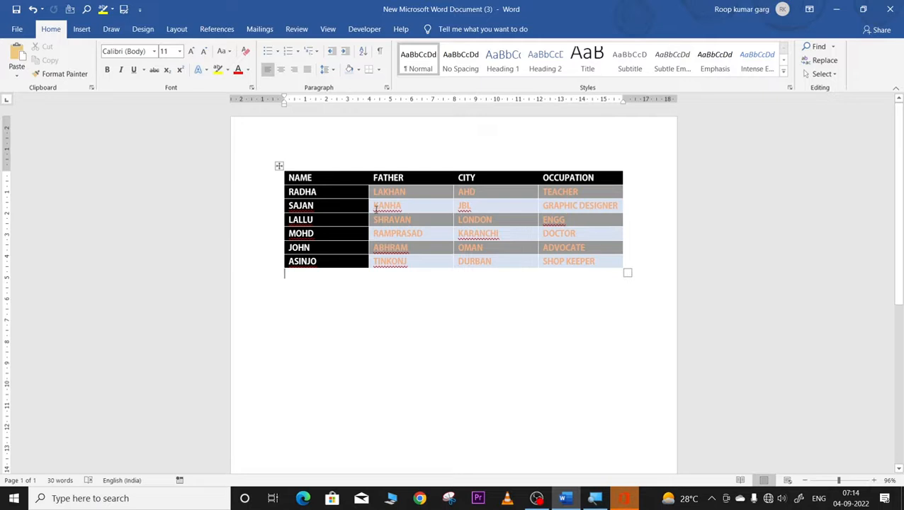
pyautogui.click(279, 165)
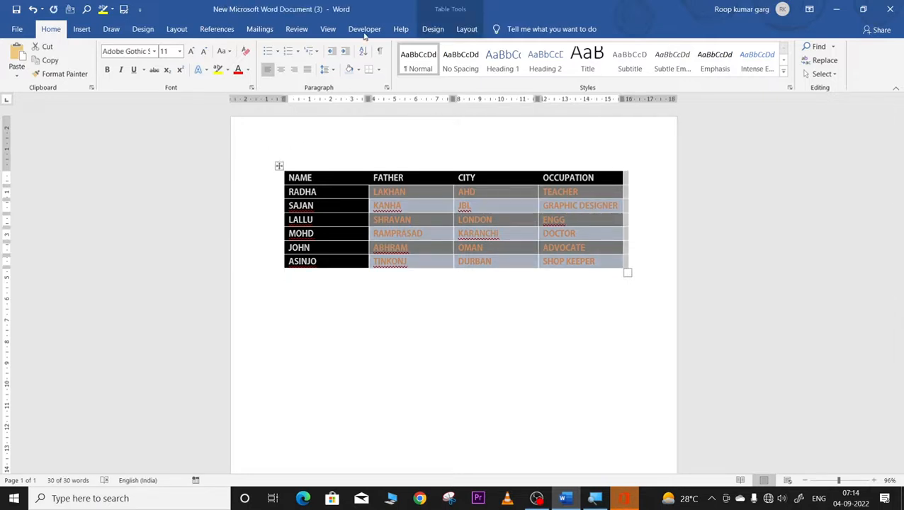
# Step: Try Last Column and Banded Columns, then turn off both Banded Columns and First Column
pyautogui.click(432, 29)
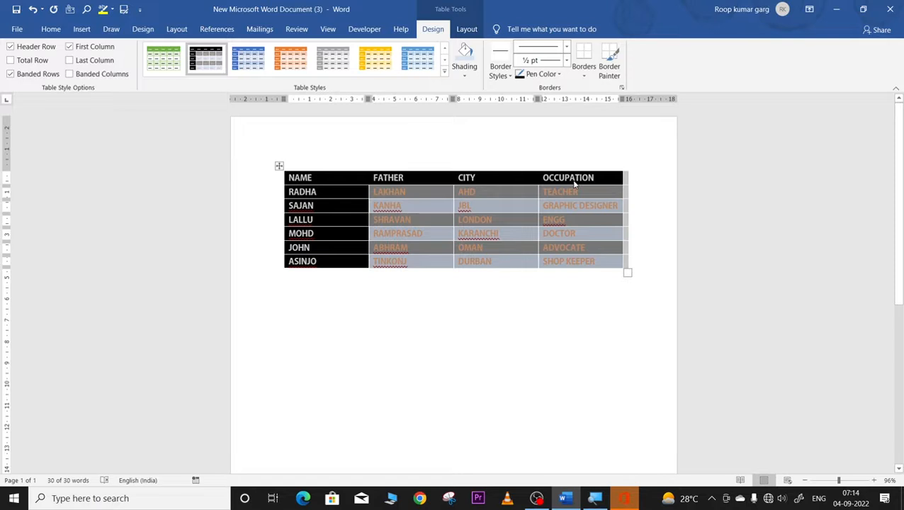
pyautogui.click(69, 61)
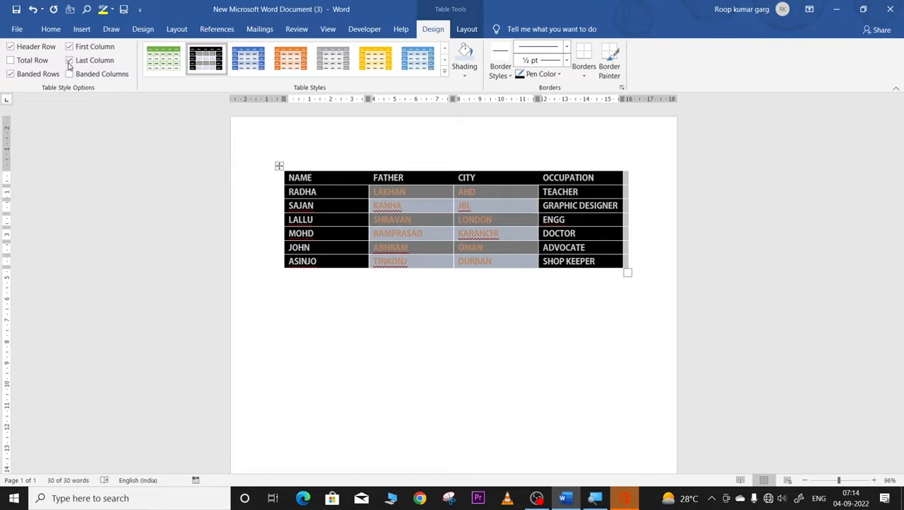
pyautogui.click(70, 61)
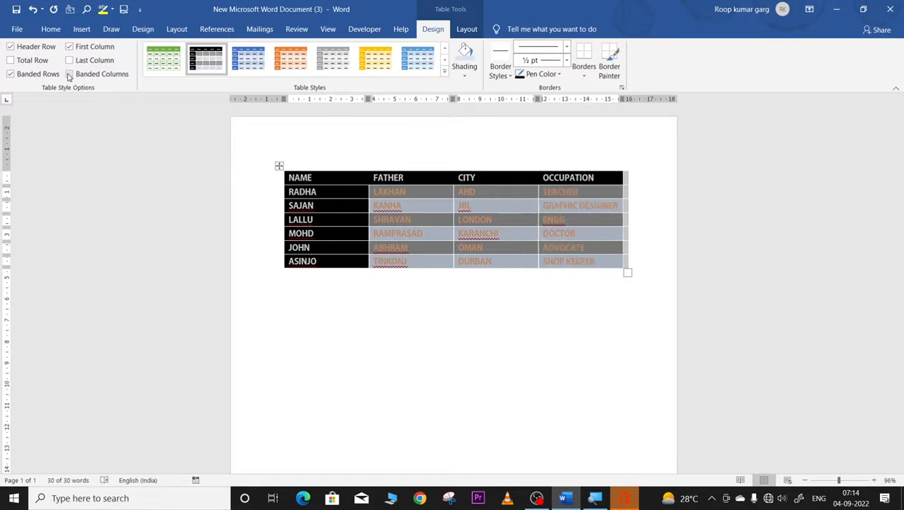
pyautogui.click(70, 74)
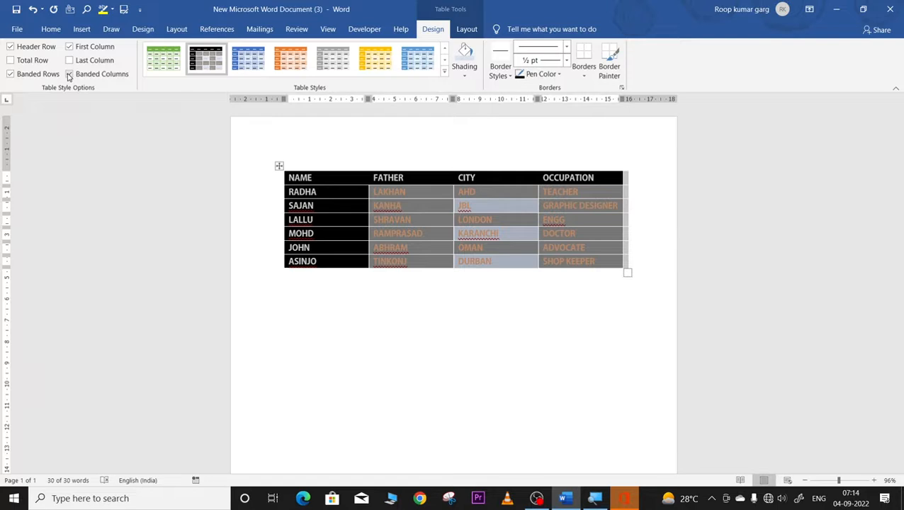
pyautogui.click(395, 361)
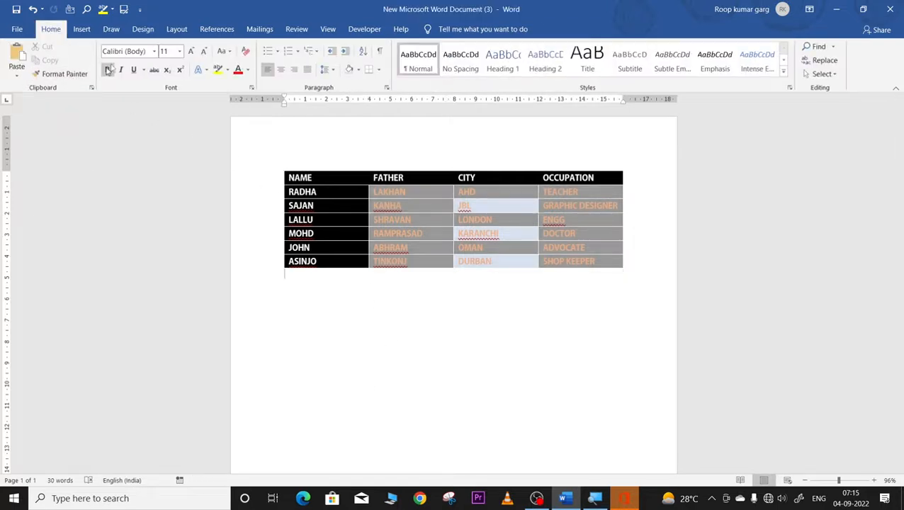
pyautogui.press('Up')
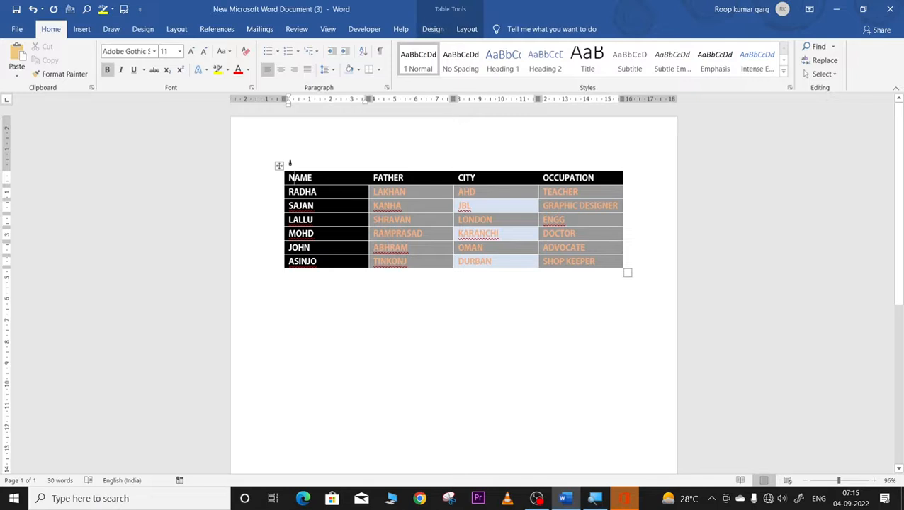
pyautogui.click(443, 29)
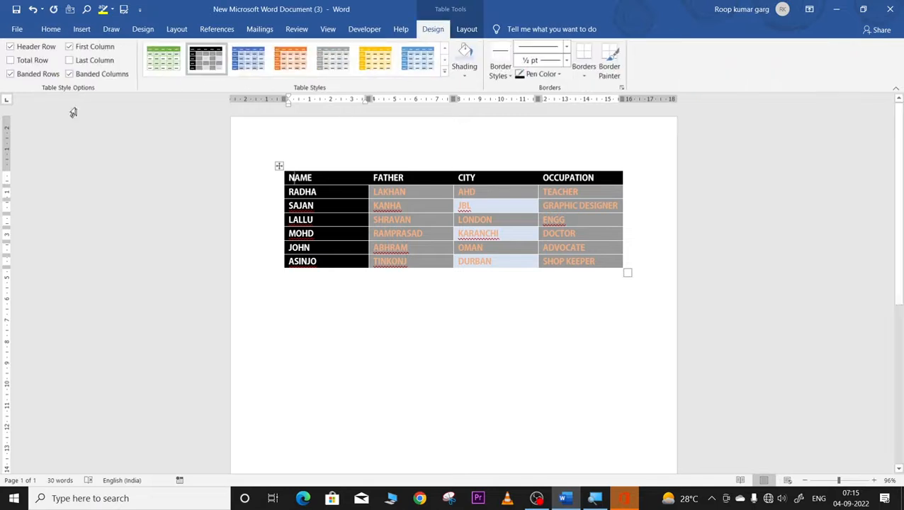
pyautogui.click(70, 74)
pyautogui.click(70, 47)
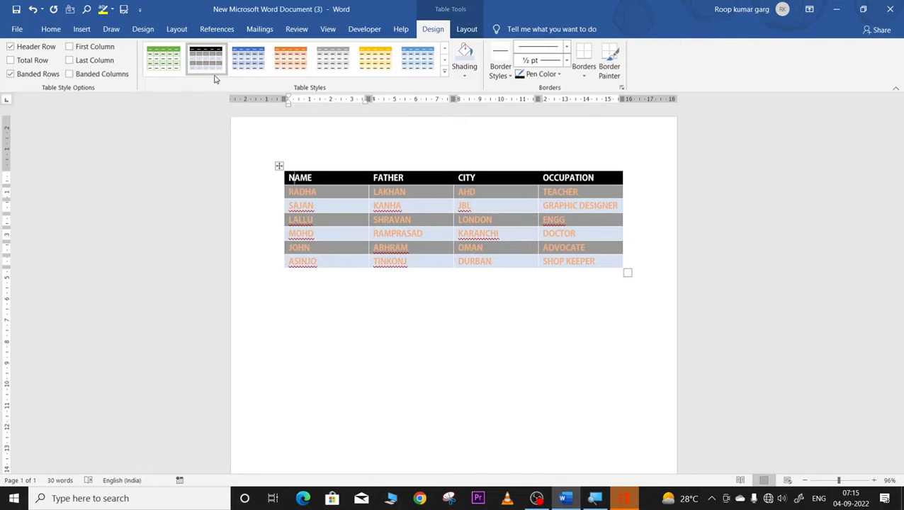
# Step: Clear the table's style and apply All Borders to every cell
pyautogui.click(444, 74)
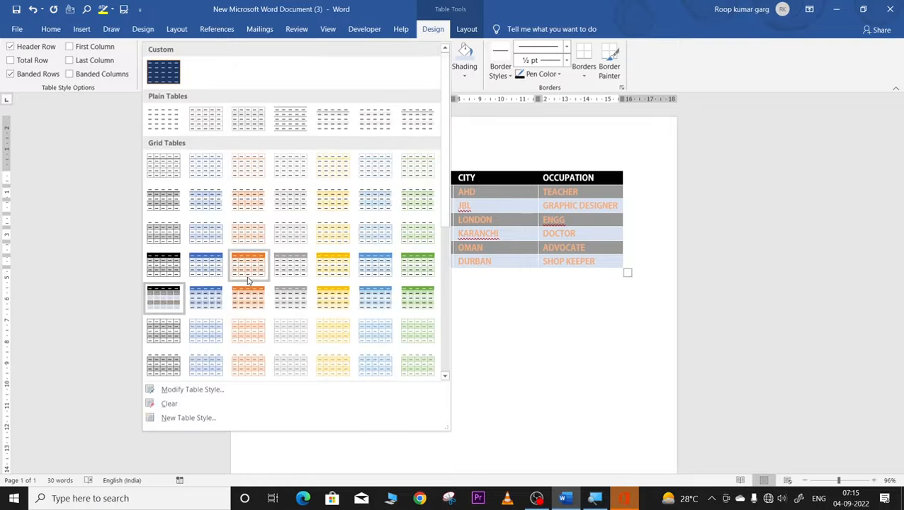
pyautogui.click(167, 404)
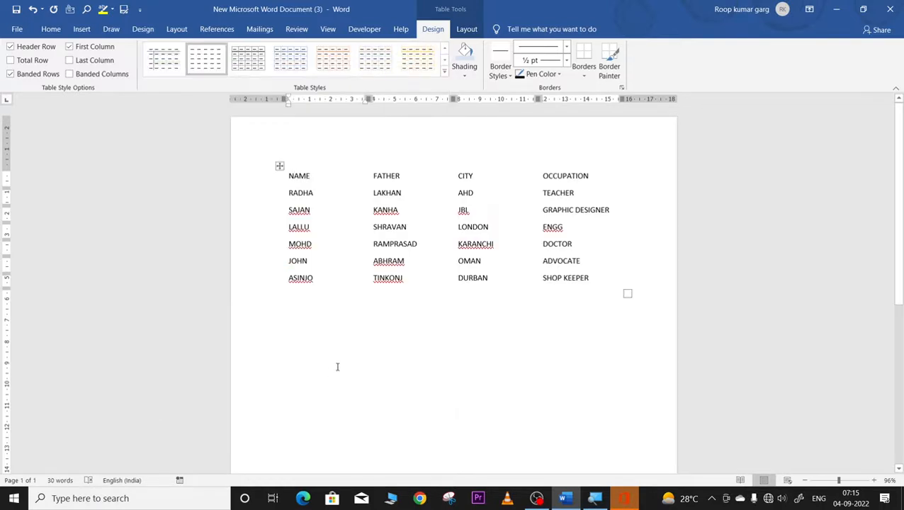
pyautogui.click(279, 166)
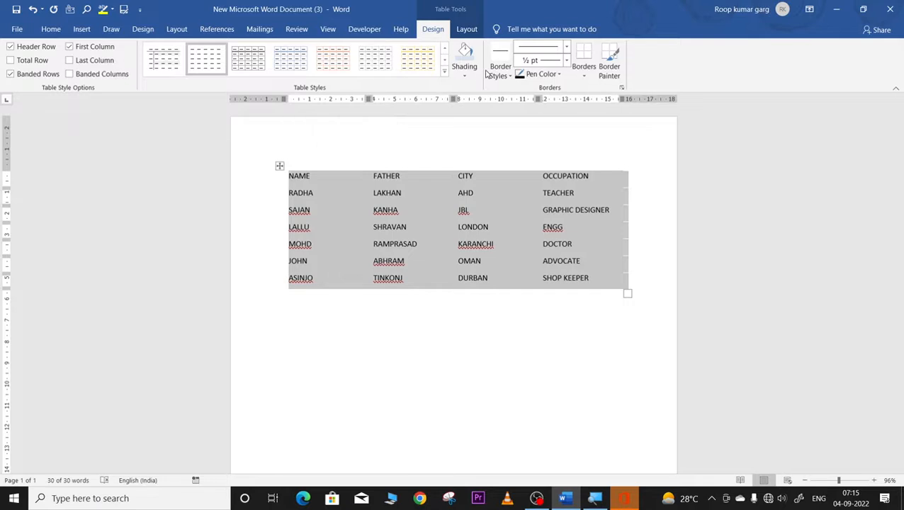
pyautogui.click(584, 75)
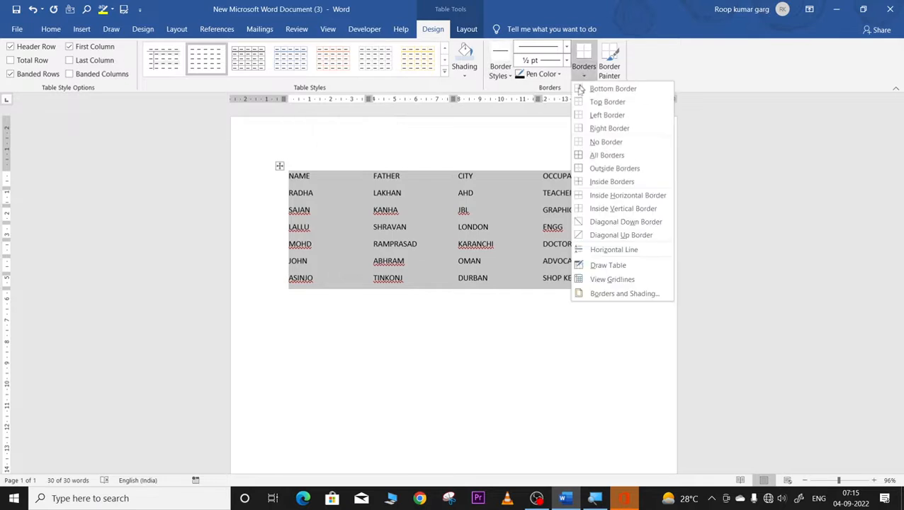
pyautogui.click(588, 155)
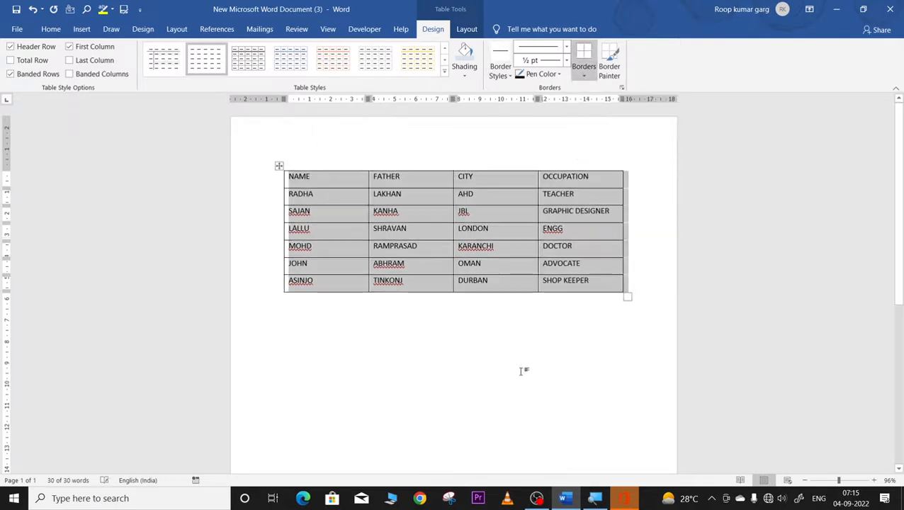
pyautogui.click(524, 369)
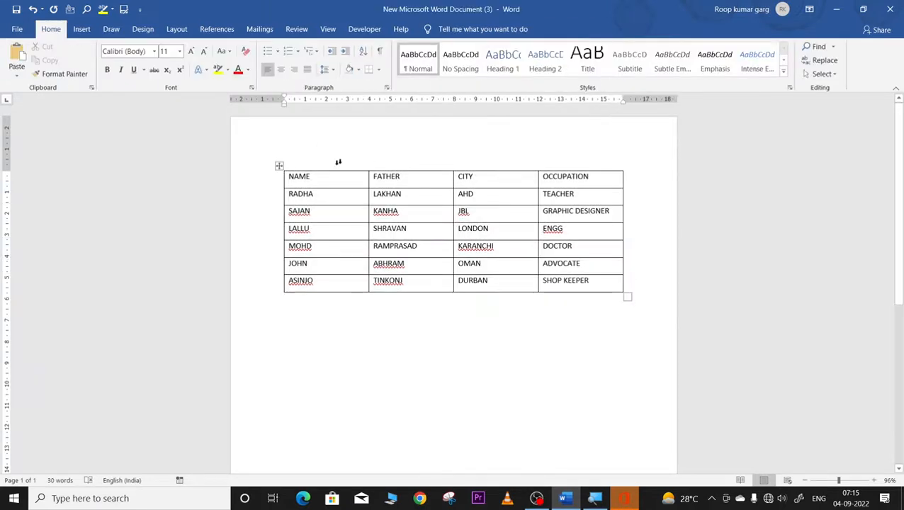
# Step: Create table style Style1 with blue Accent 5 shading and green Accent 6 text
pyautogui.click(280, 176)
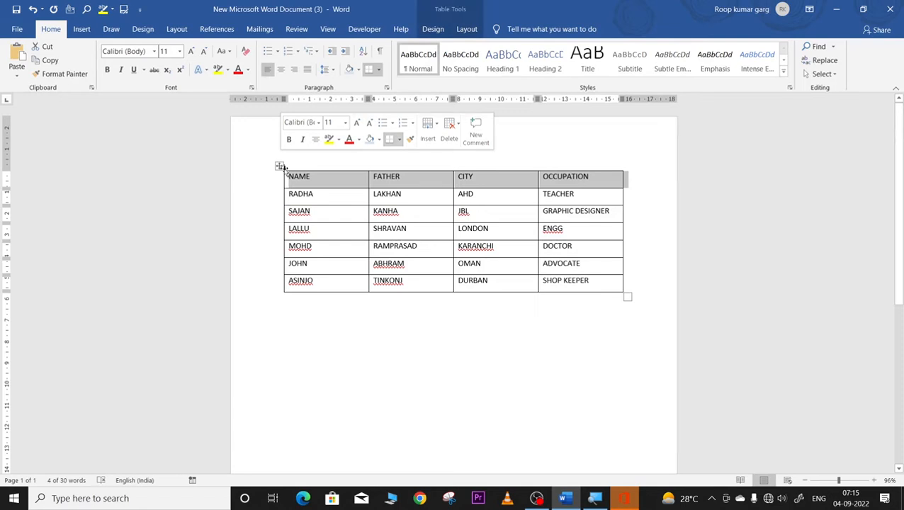
pyautogui.click(280, 165)
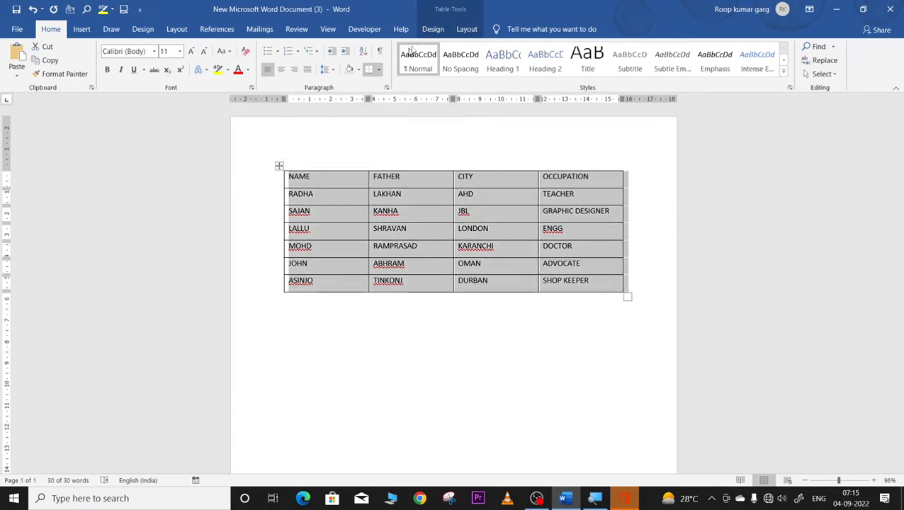
pyautogui.click(433, 29)
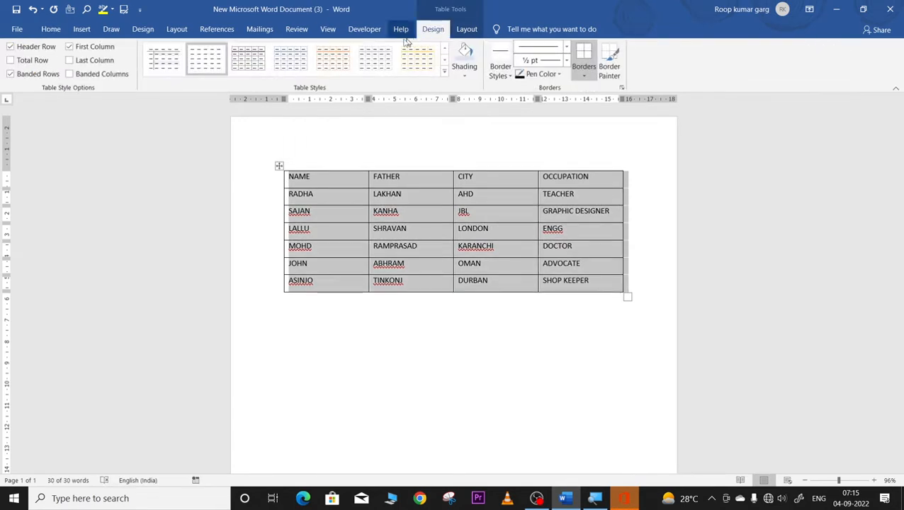
pyautogui.click(444, 70)
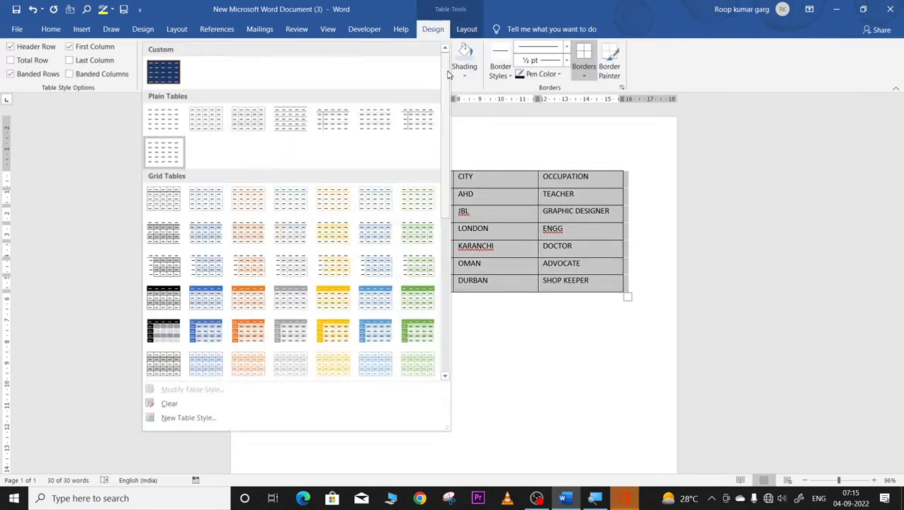
pyautogui.click(186, 418)
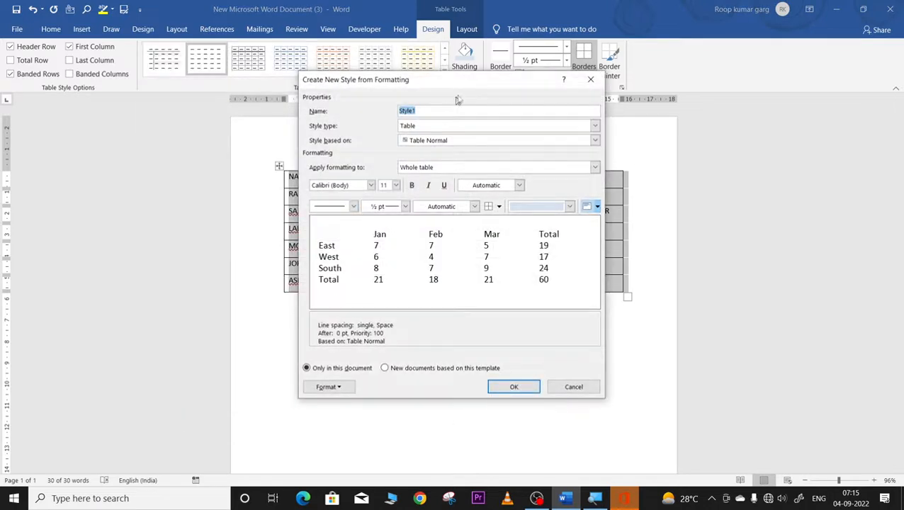
pyautogui.moveTo(481, 79); pyautogui.dragTo(306, 97)
pyautogui.click(395, 223)
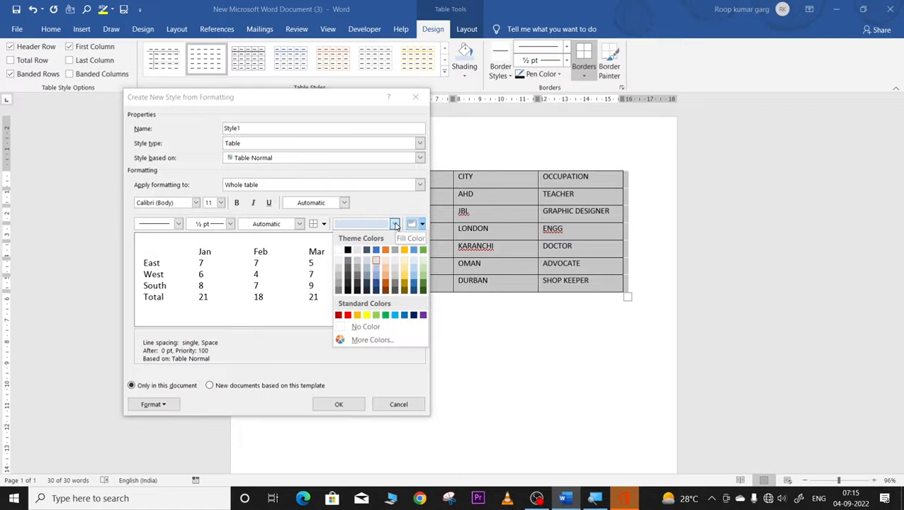
pyautogui.click(416, 285)
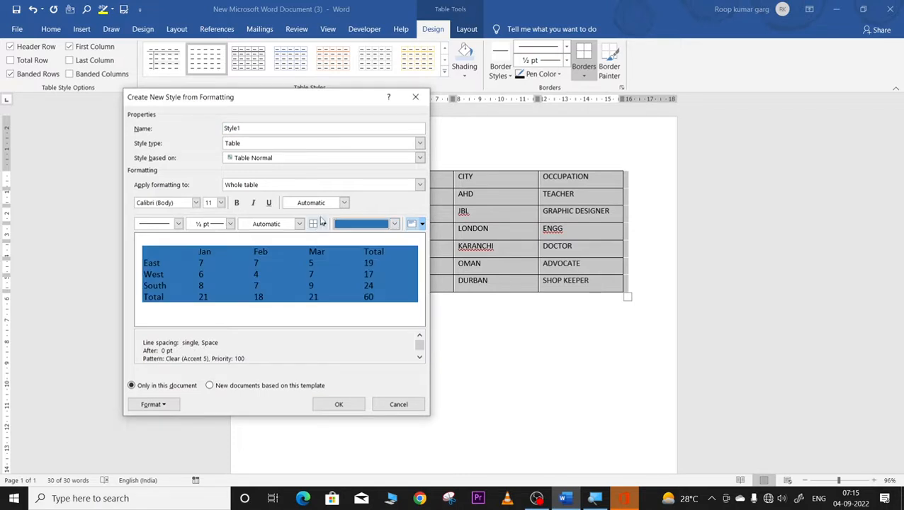
pyautogui.click(344, 203)
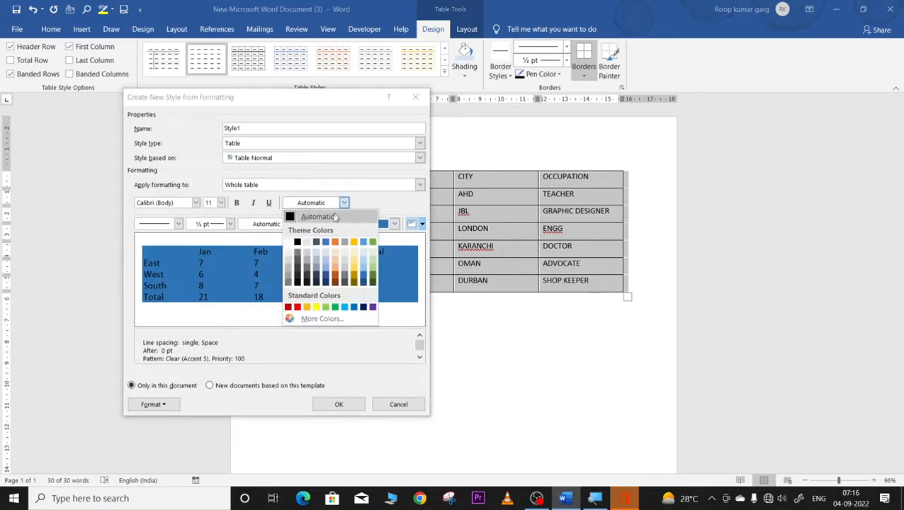
pyautogui.click(373, 276)
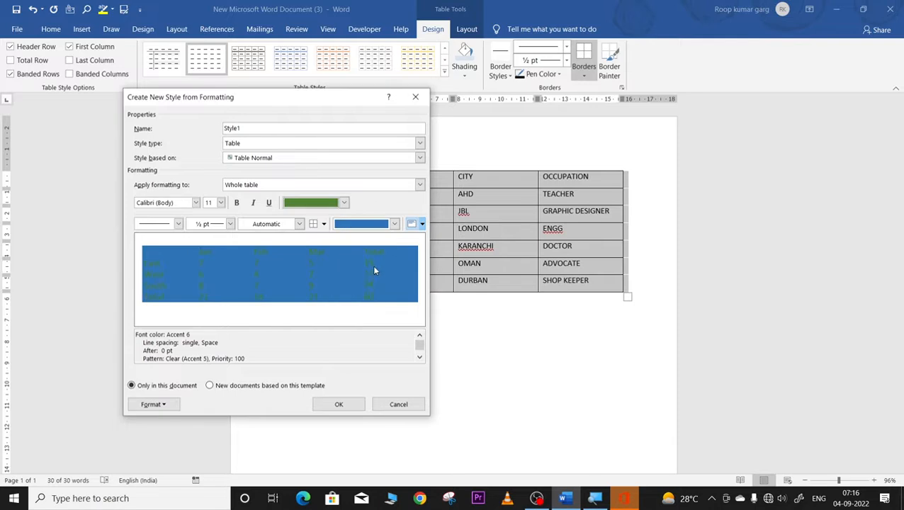
pyautogui.click(351, 404)
pyautogui.click(476, 338)
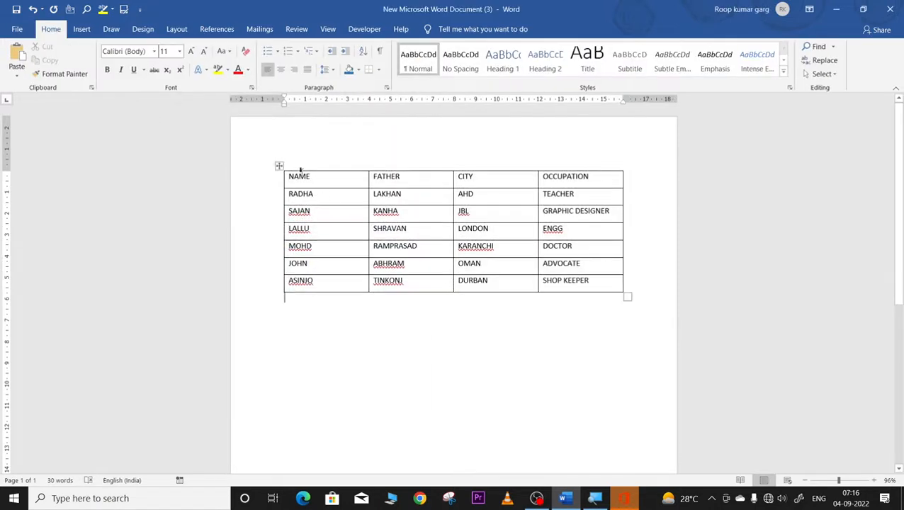
# Step: Start a second new table style, keeping Table as its style type
pyautogui.click(279, 167)
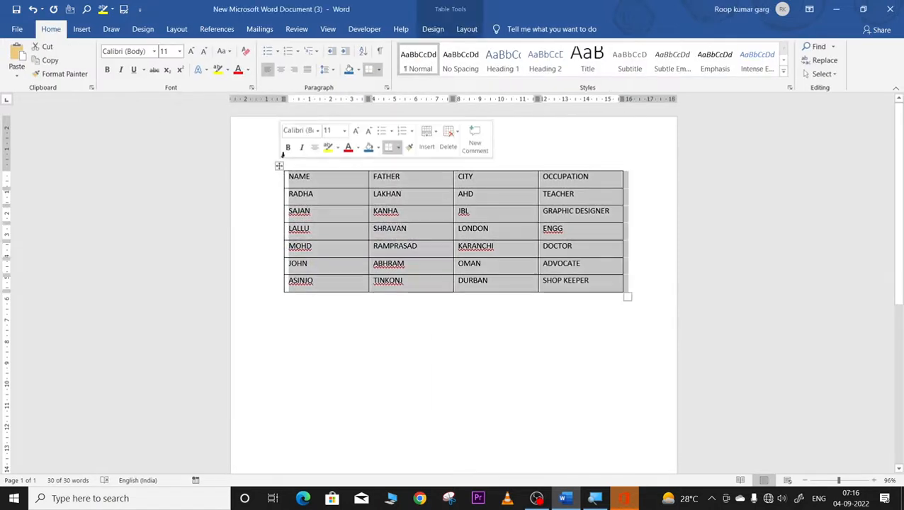
pyautogui.click(360, 69)
pyautogui.click(318, 120)
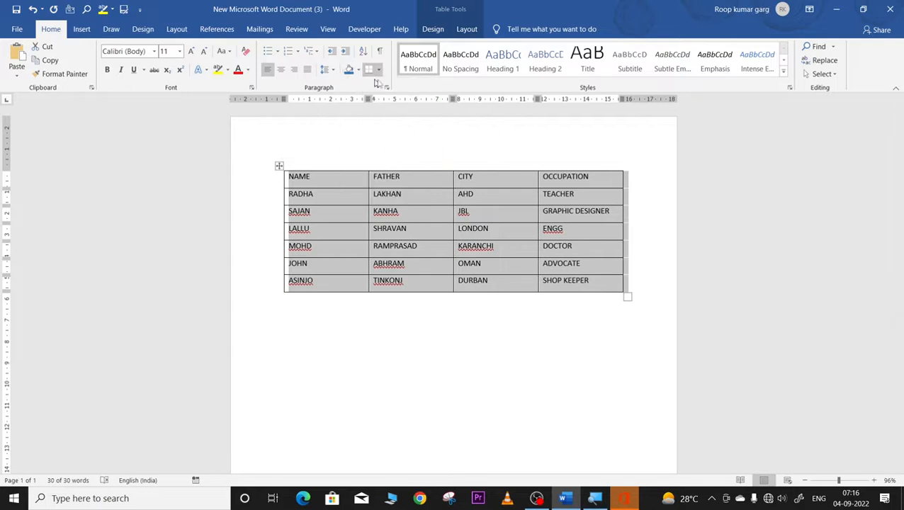
pyautogui.click(432, 30)
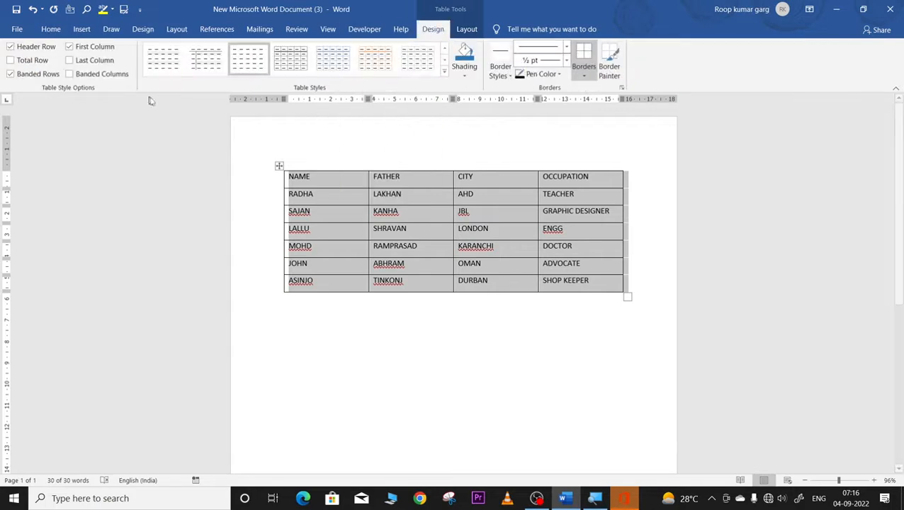
pyautogui.click(445, 71)
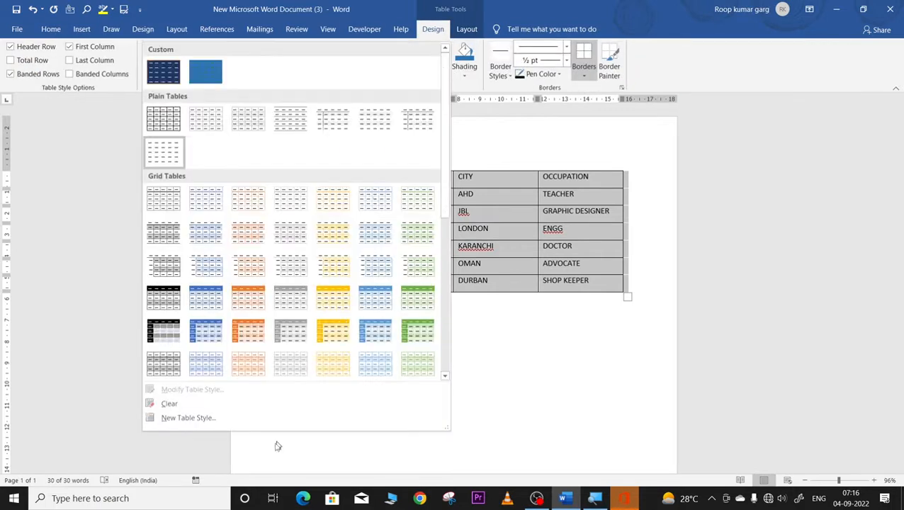
pyautogui.click(187, 418)
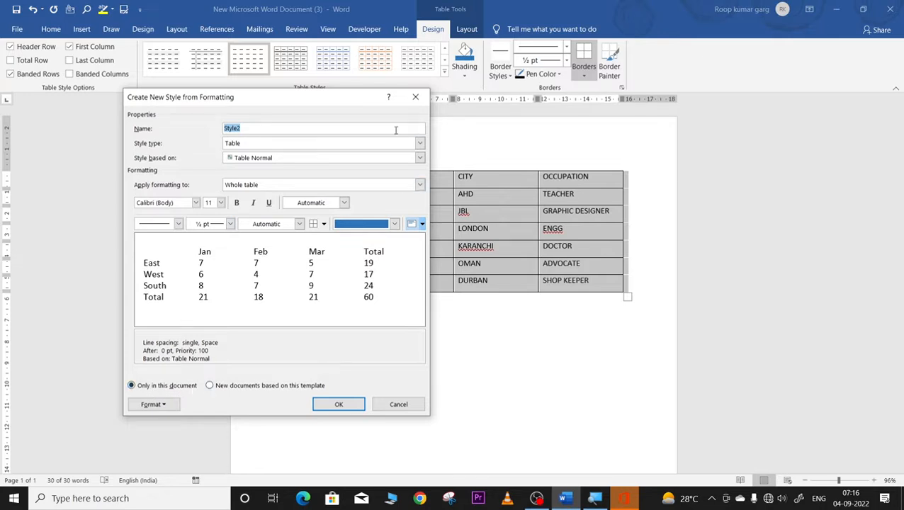
pyautogui.click(420, 145)
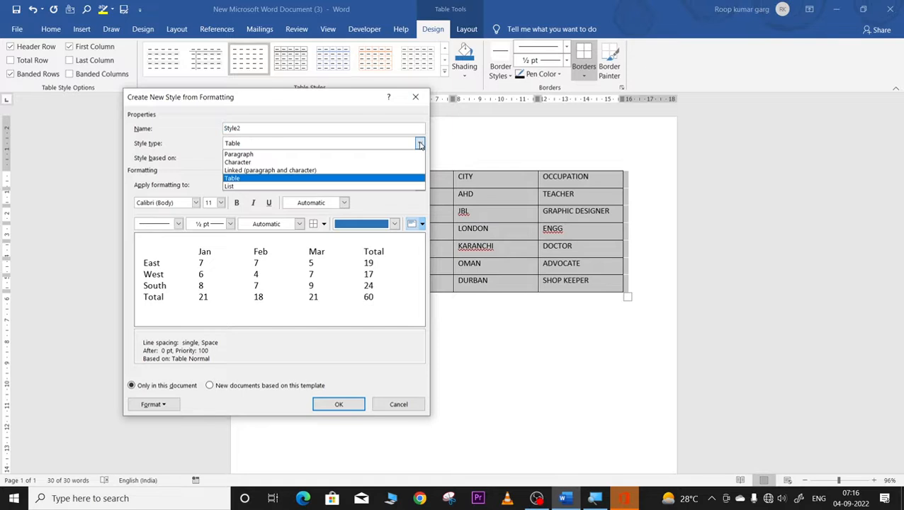
pyautogui.click(420, 145)
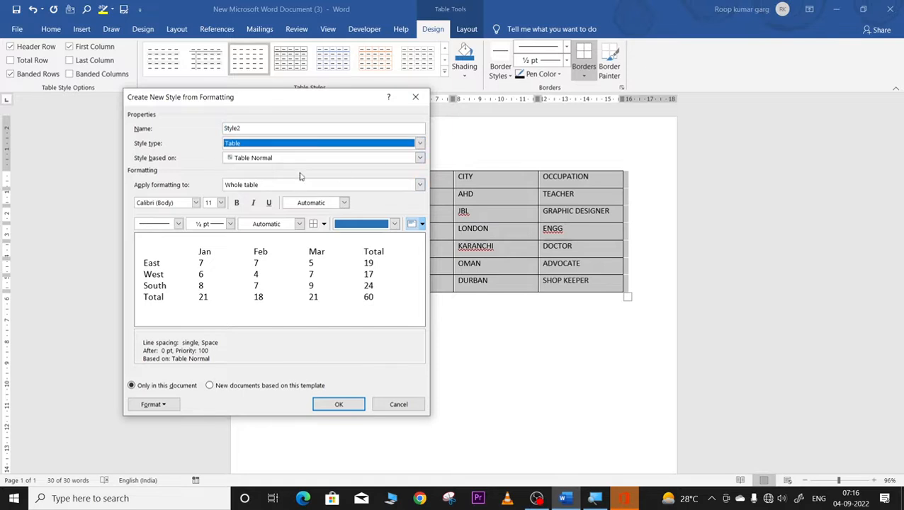
# Step: Give the new style 14 pt text and 1½ pt light blue borders
pyautogui.click(220, 203)
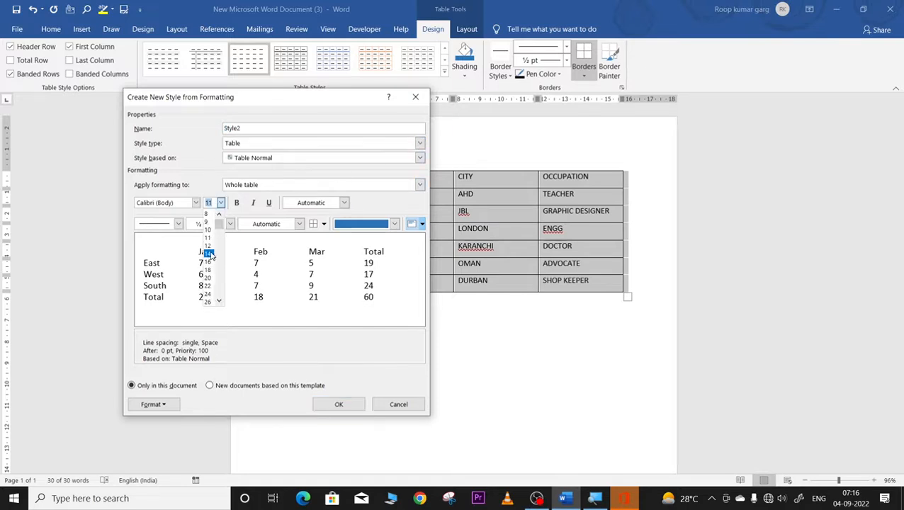
pyautogui.click(208, 254)
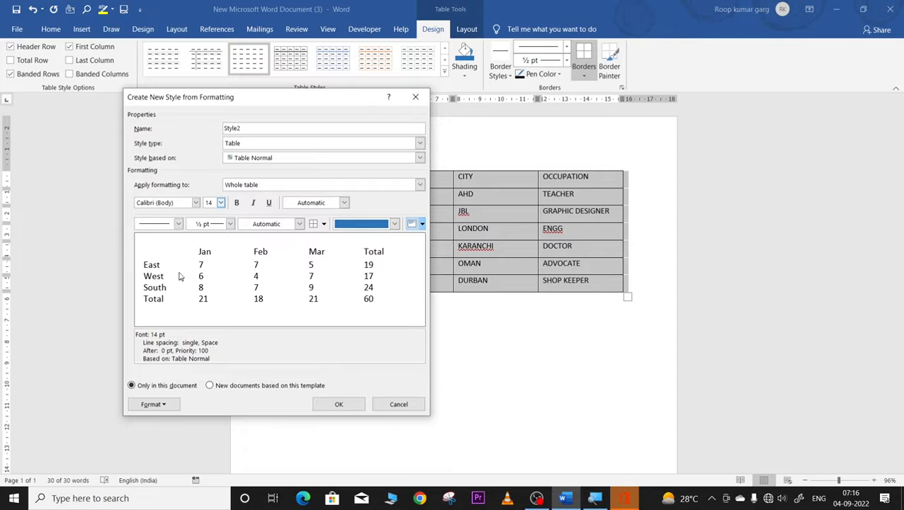
pyautogui.click(231, 224)
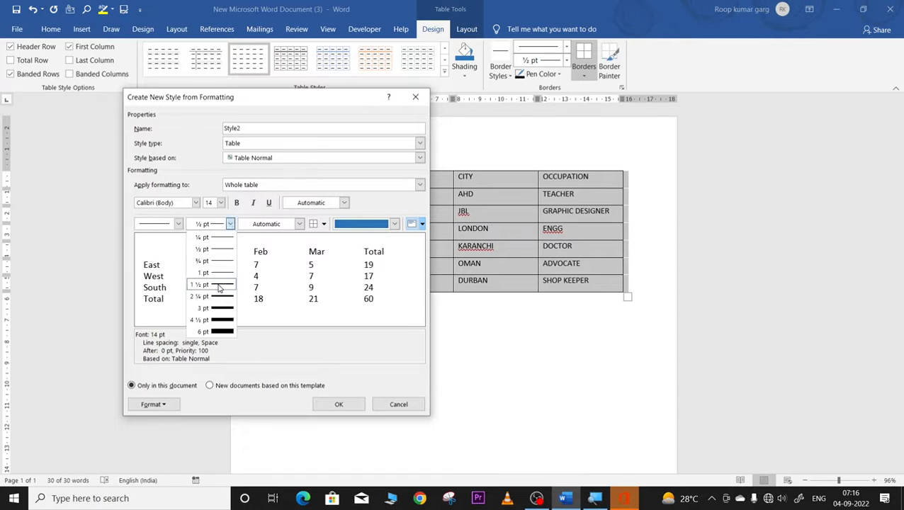
pyautogui.click(219, 286)
pyautogui.click(300, 224)
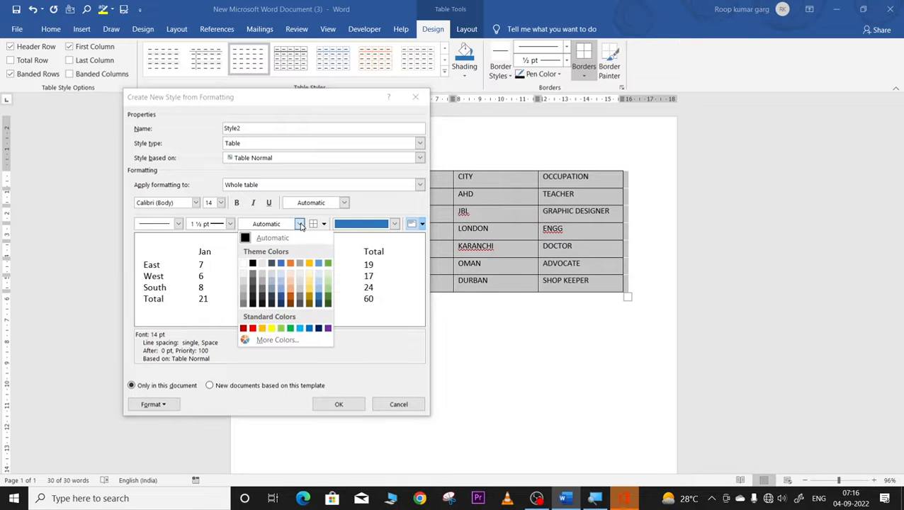
pyautogui.click(283, 285)
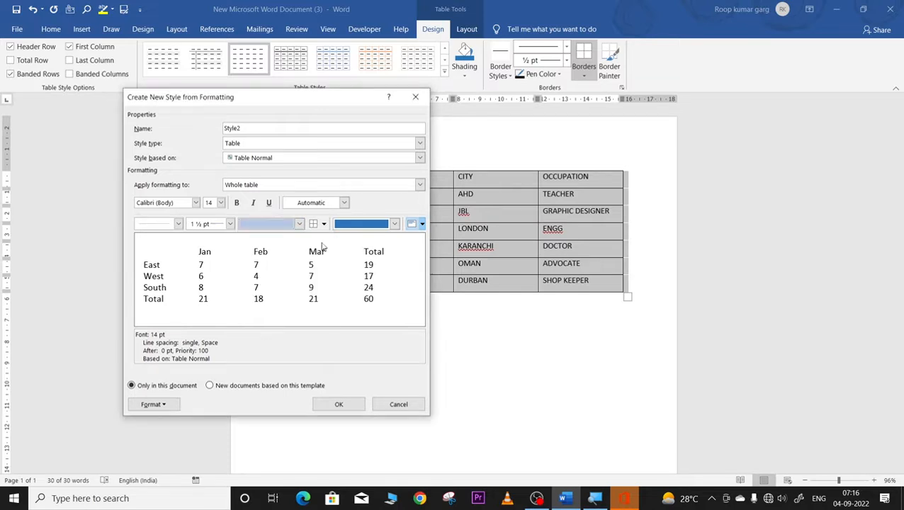
# Step: Try several cell alignments, settle on Align Center, and save Style2
pyautogui.click(422, 224)
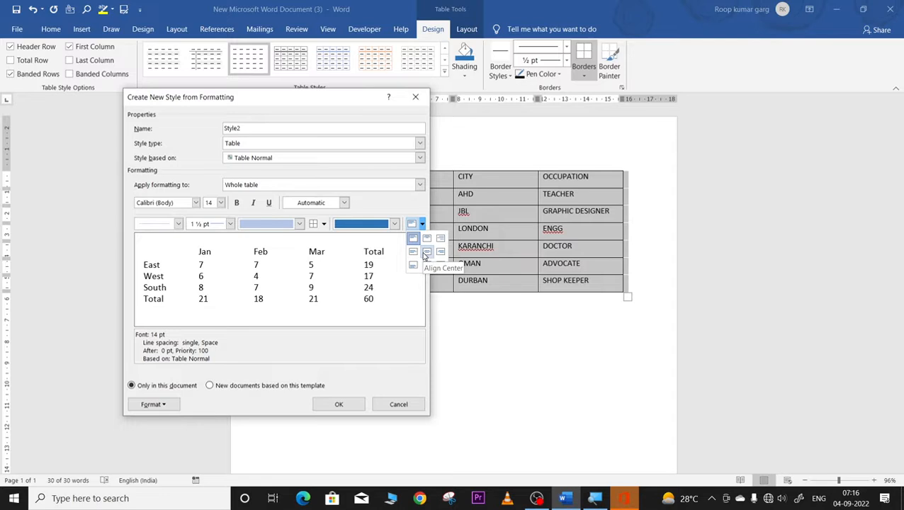
pyautogui.click(426, 254)
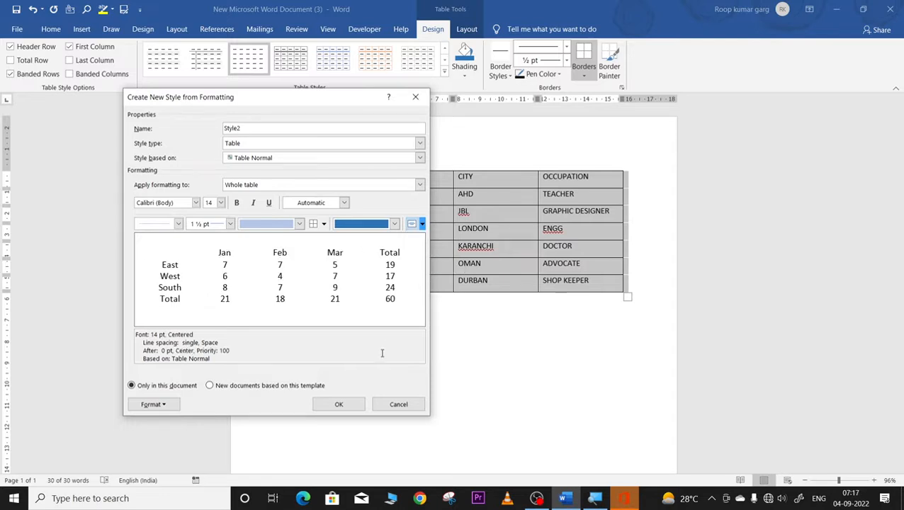
pyautogui.click(422, 225)
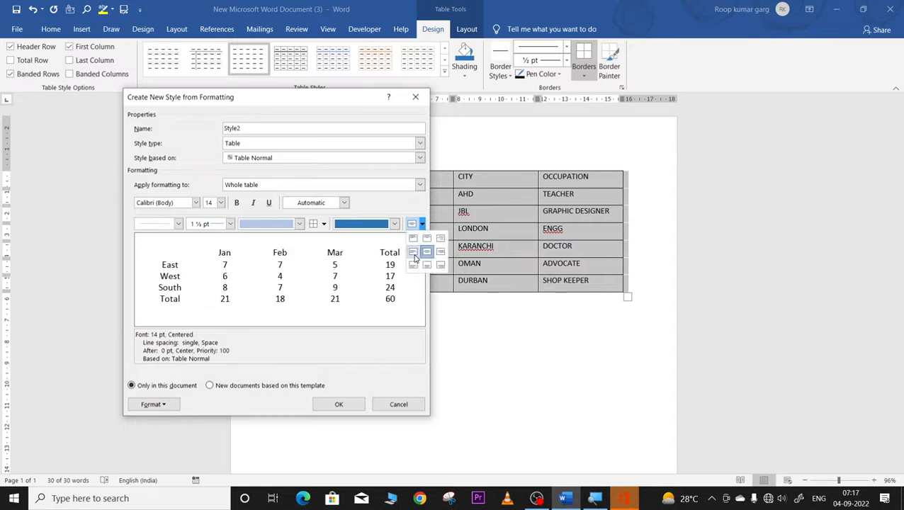
pyautogui.click(416, 259)
pyautogui.click(421, 224)
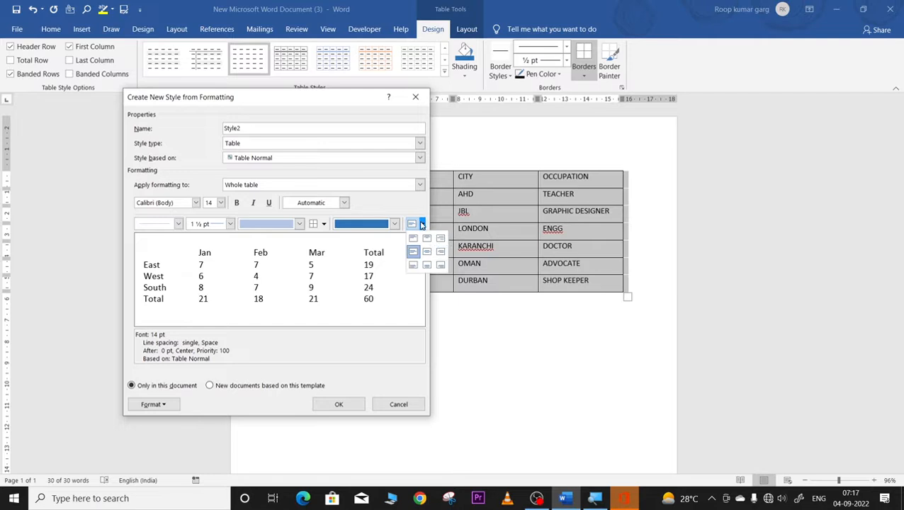
pyautogui.click(440, 253)
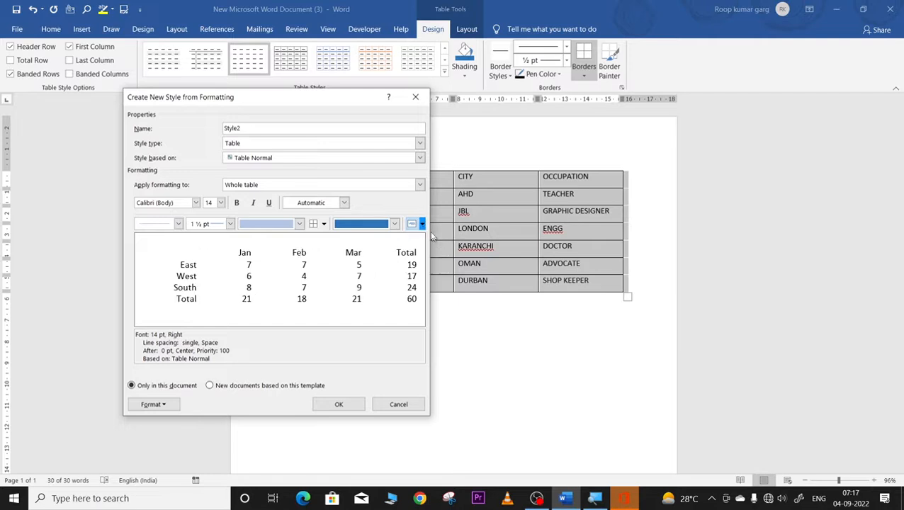
pyautogui.click(422, 224)
pyautogui.click(427, 257)
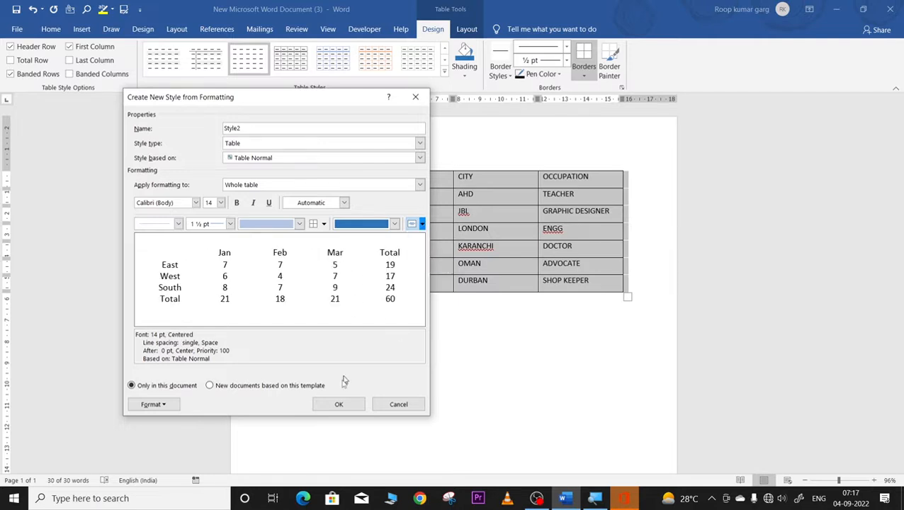
pyautogui.click(339, 404)
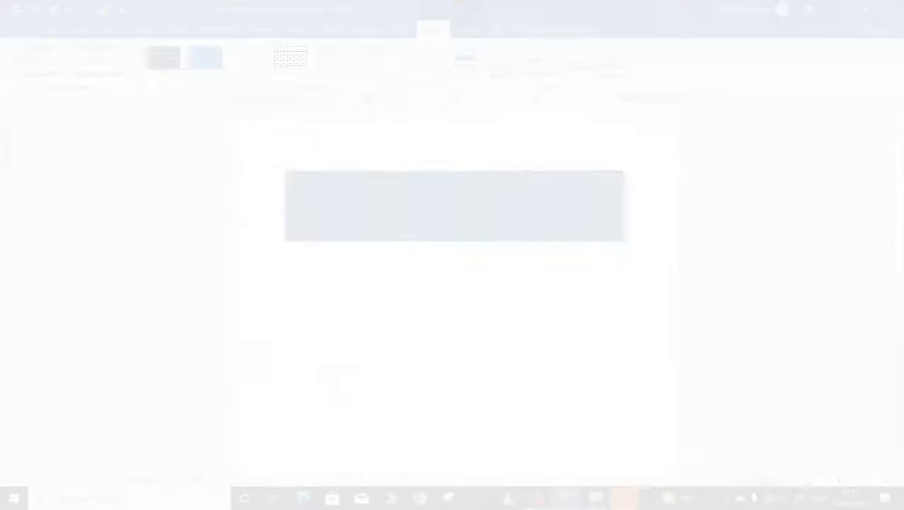
pyautogui.click(462, 298)
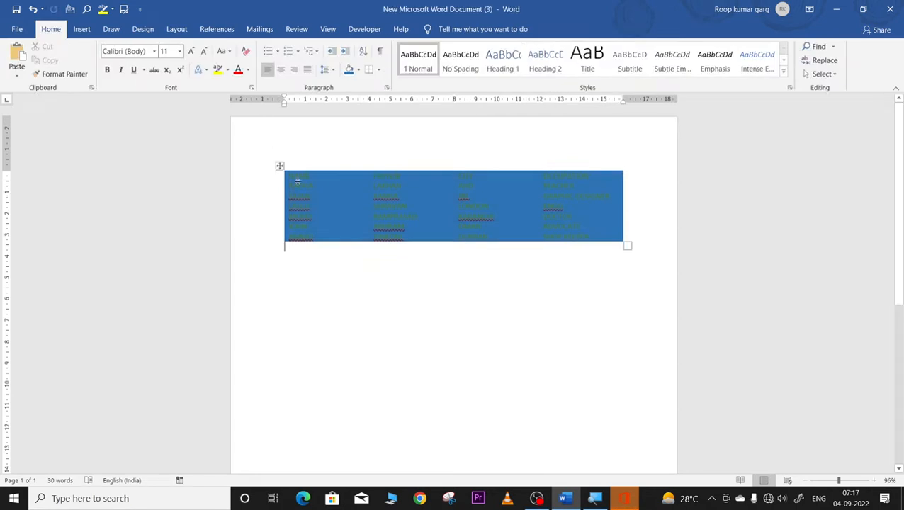
# Step: Apply the dark blue Calendar 4 style to the names table
pyautogui.click(280, 165)
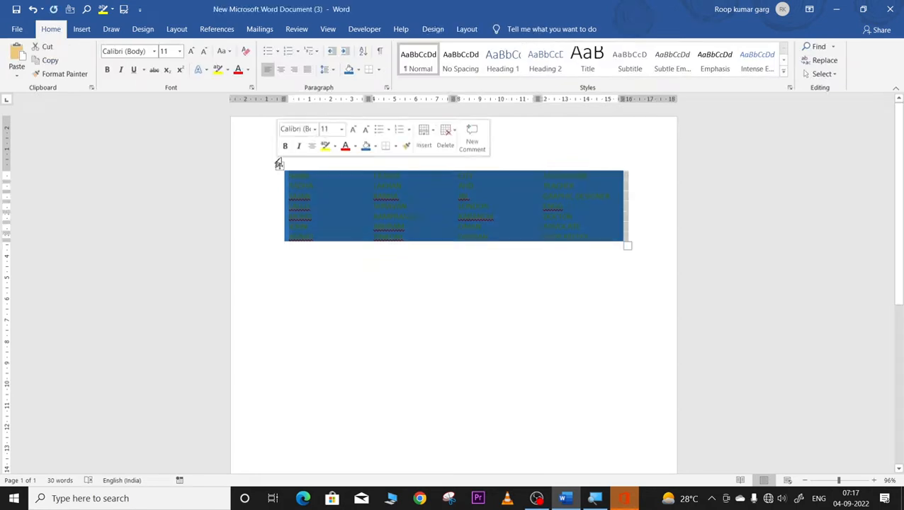
pyautogui.click(432, 29)
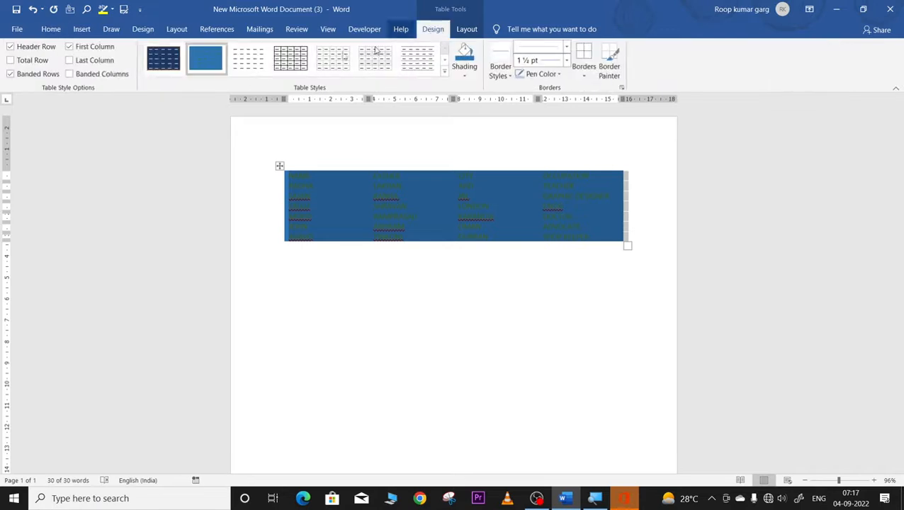
pyautogui.click(170, 66)
pyautogui.scroll(-3, 433, 338)
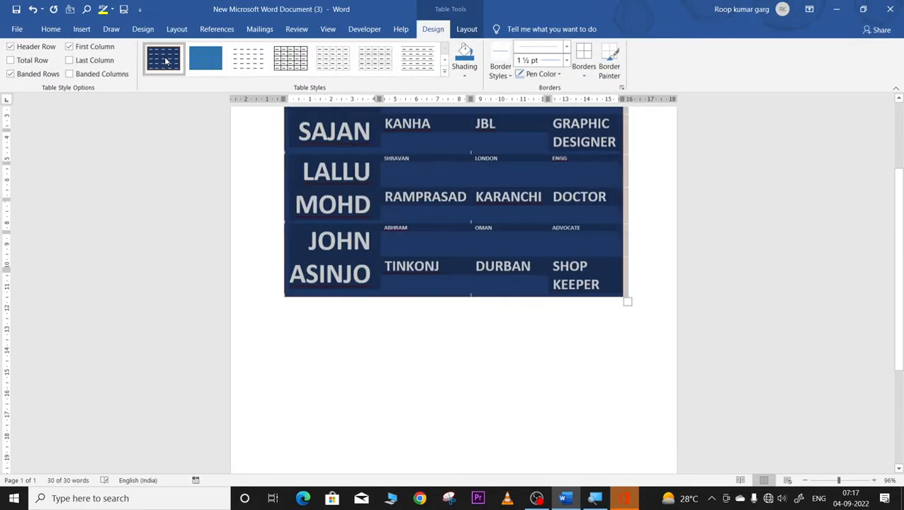
pyautogui.click(433, 339)
pyautogui.scroll(3, 439, 344)
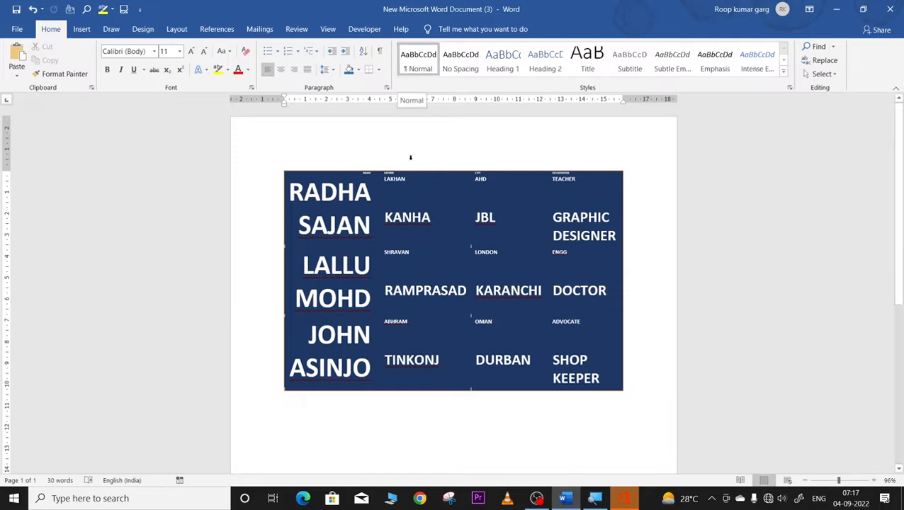
pyautogui.click(312, 177)
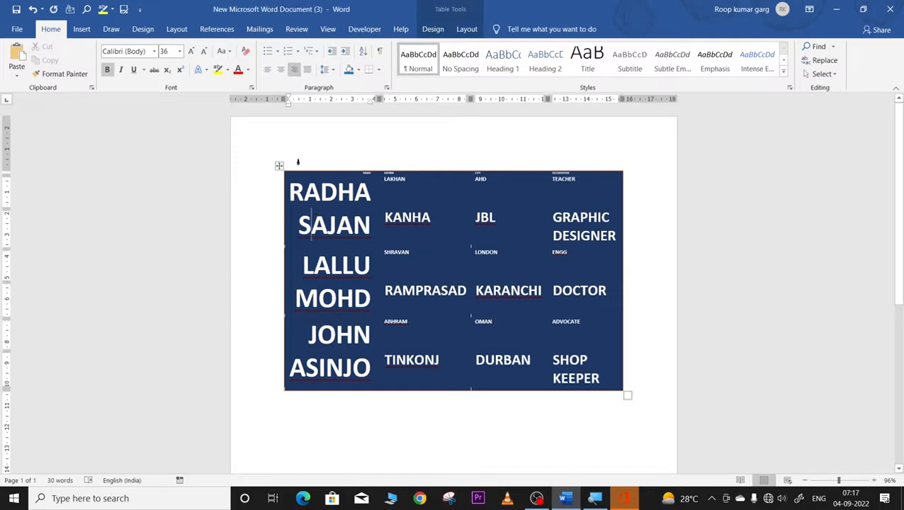
pyautogui.click(279, 166)
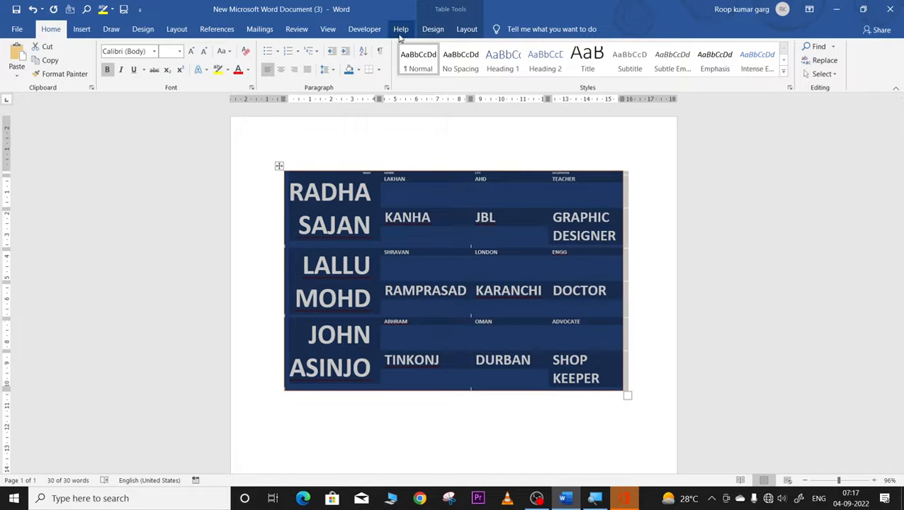
pyautogui.click(431, 29)
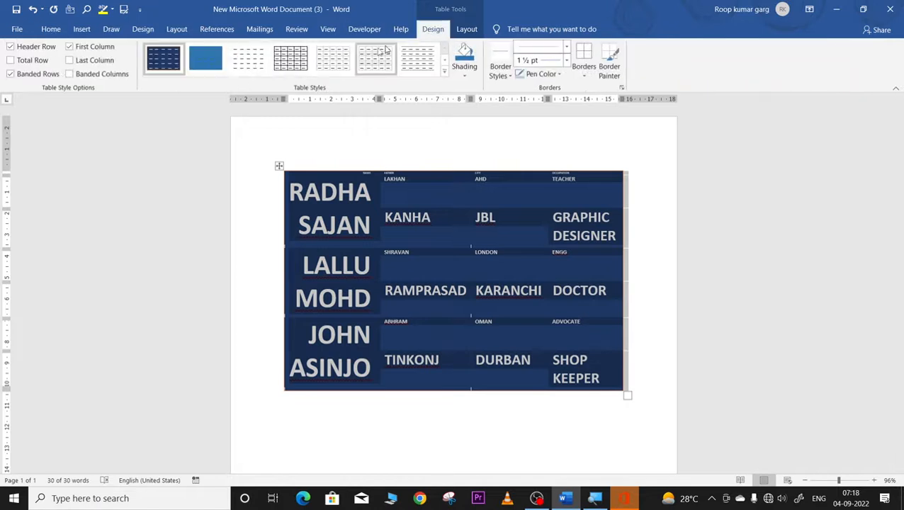
pyautogui.click(444, 78)
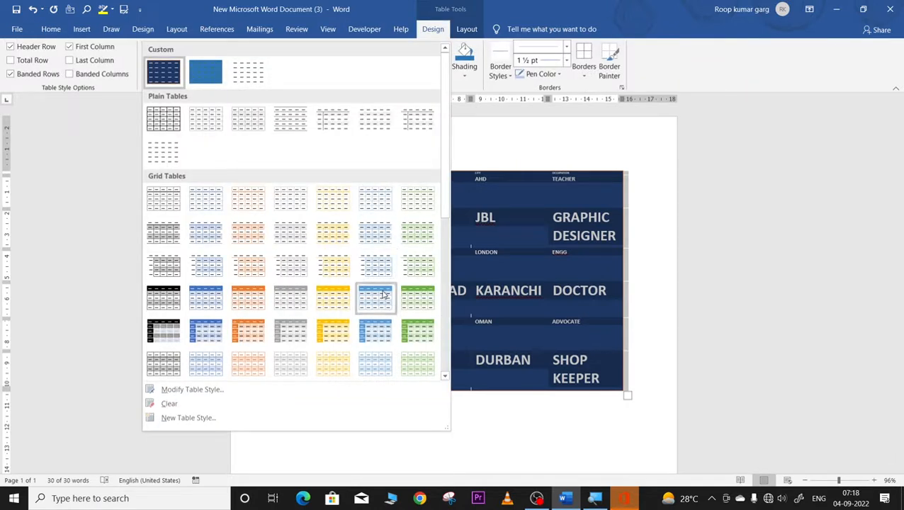
# Step: Apply the orange Grid Table 5 style, then remove its shading with No Color
pyautogui.click(254, 338)
pyautogui.click(433, 312)
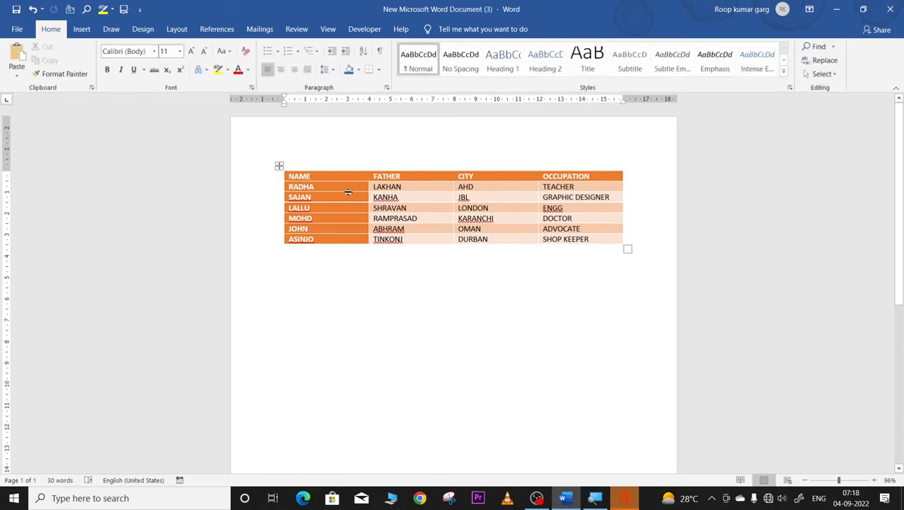
pyautogui.moveTo(280, 182)
pyautogui.click(279, 166)
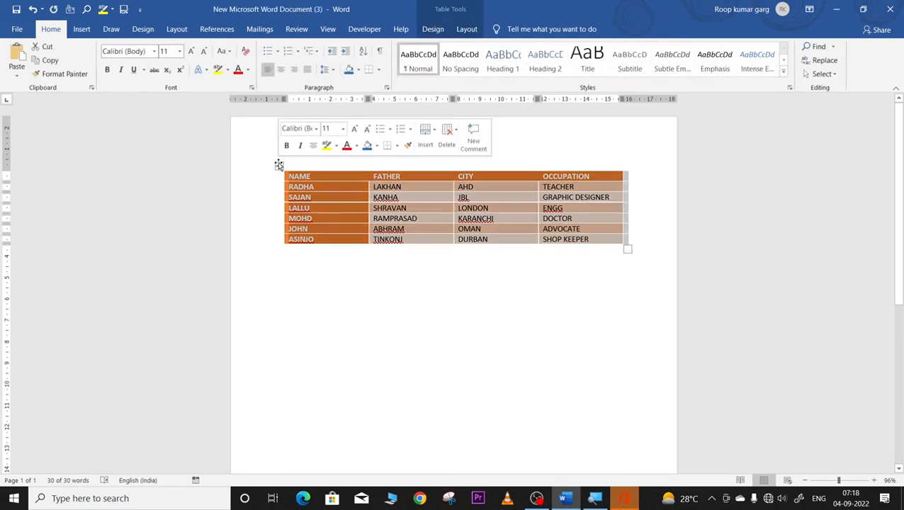
pyautogui.click(434, 29)
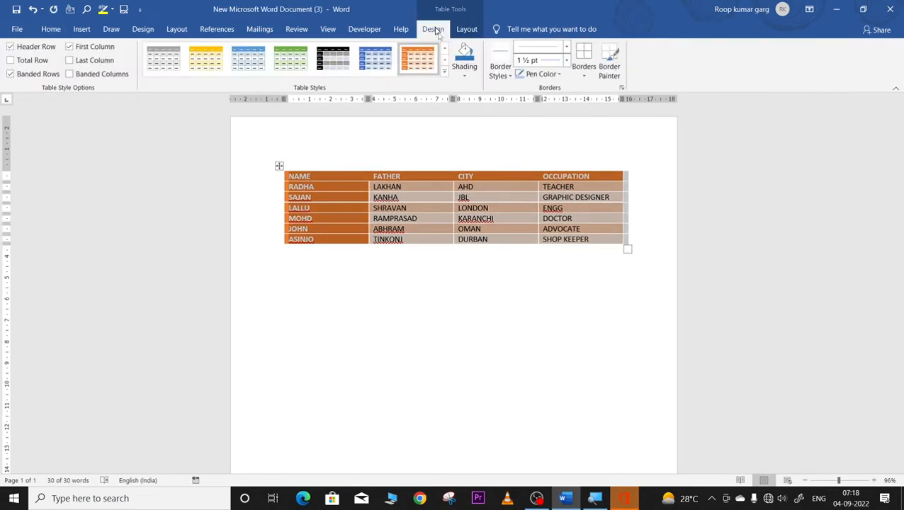
pyautogui.click(466, 75)
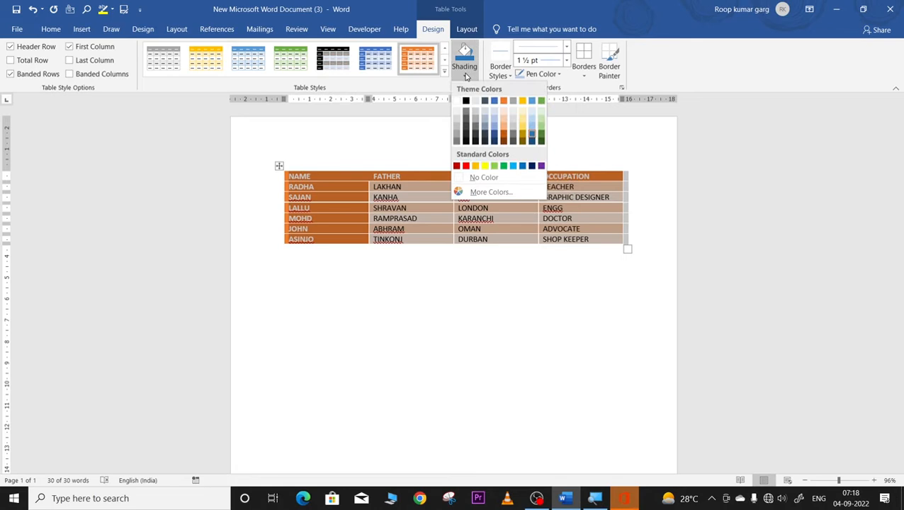
pyautogui.click(456, 177)
pyautogui.click(455, 313)
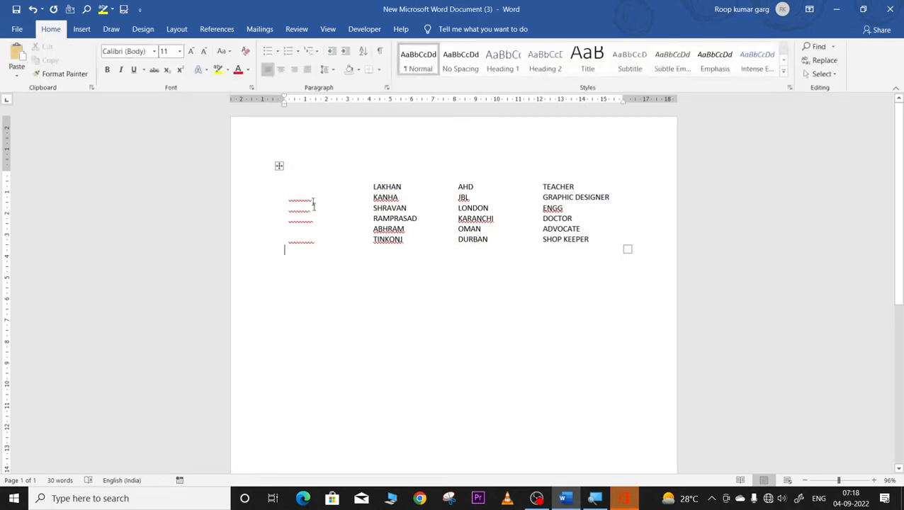
# Step: Shade the whole table gold, then set the shading back to No Color
pyautogui.click(326, 221)
pyautogui.click(280, 167)
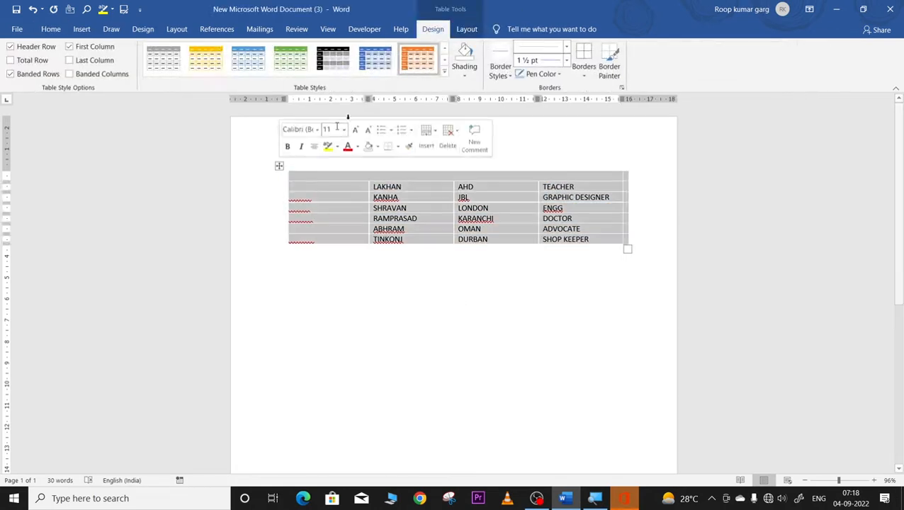
pyautogui.click(465, 75)
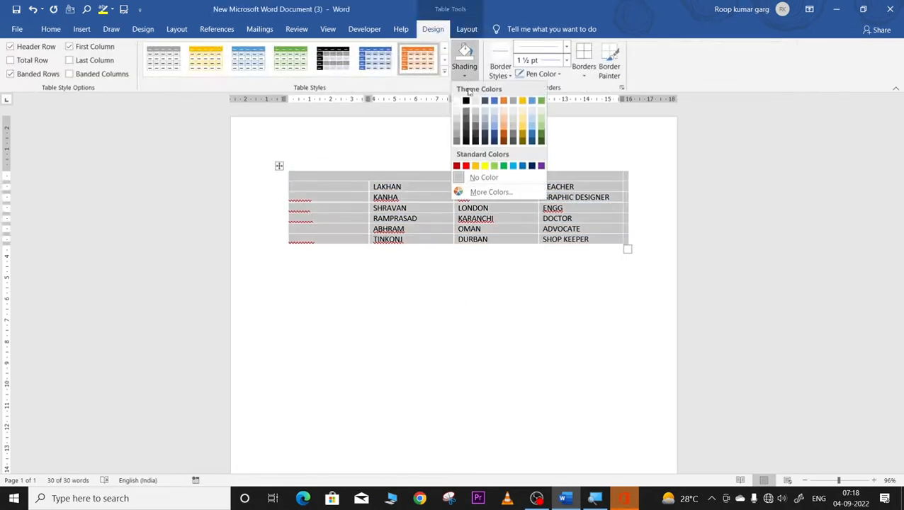
pyautogui.click(522, 121)
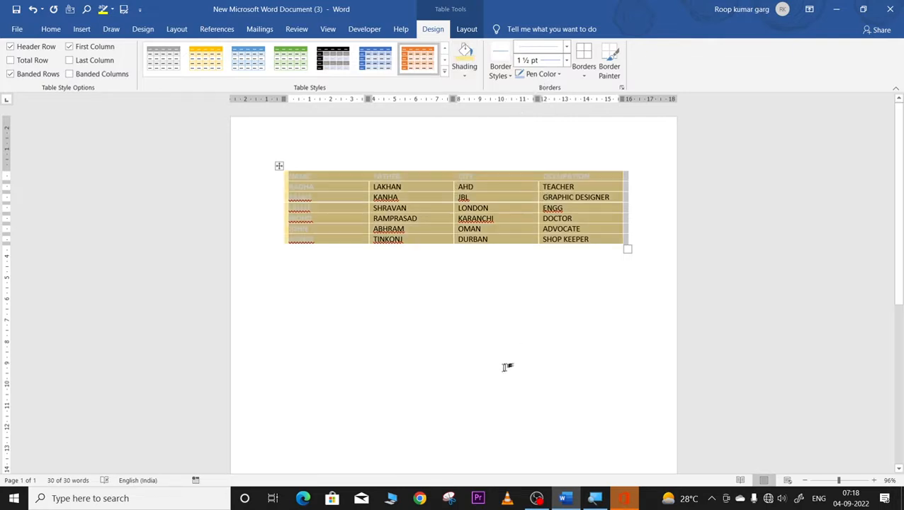
pyautogui.click(476, 334)
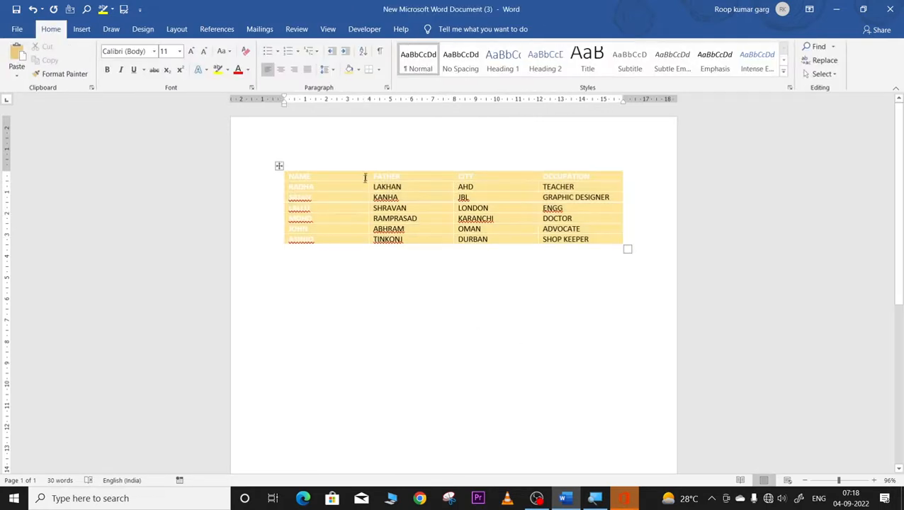
pyautogui.click(280, 165)
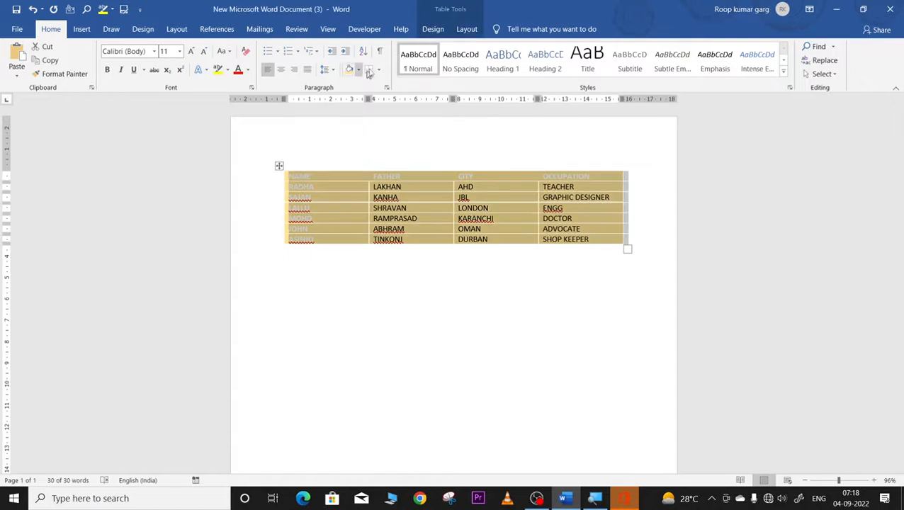
pyautogui.click(433, 31)
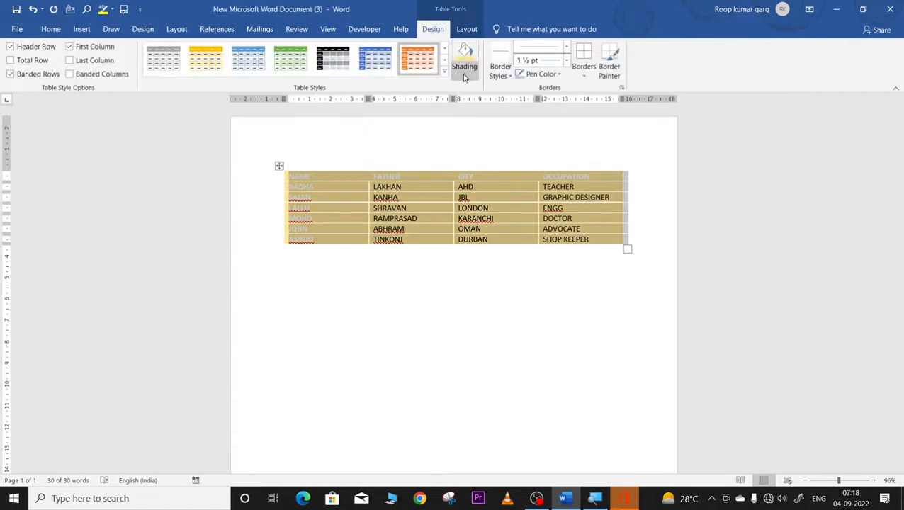
pyautogui.click(465, 76)
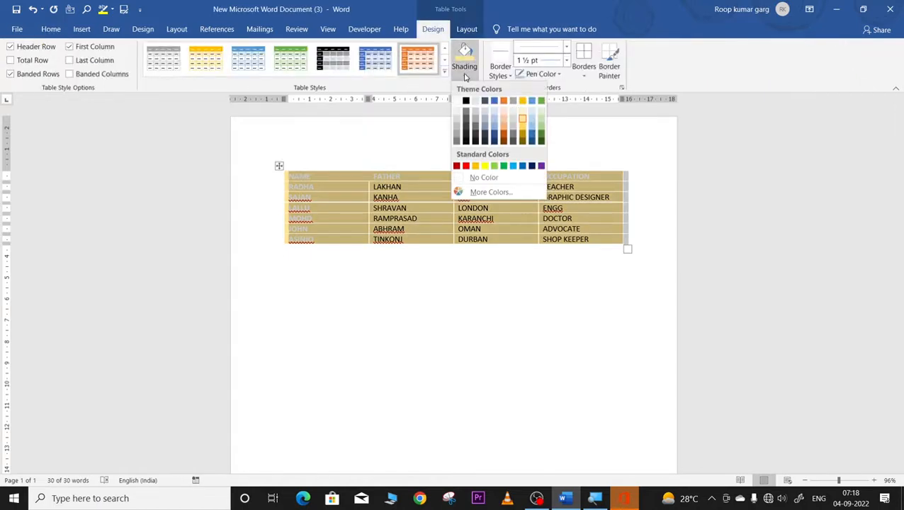
pyautogui.click(459, 178)
pyautogui.click(370, 309)
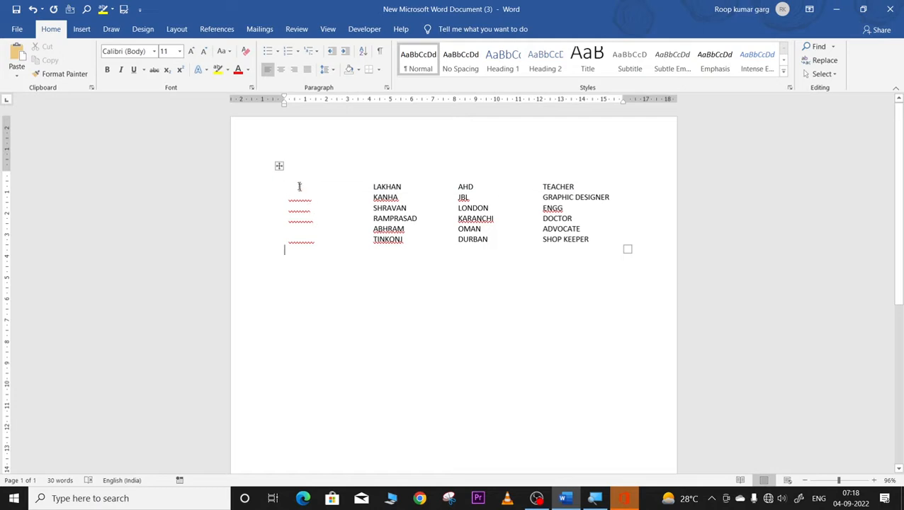
# Step: Shade the whole table green
pyautogui.click(279, 165)
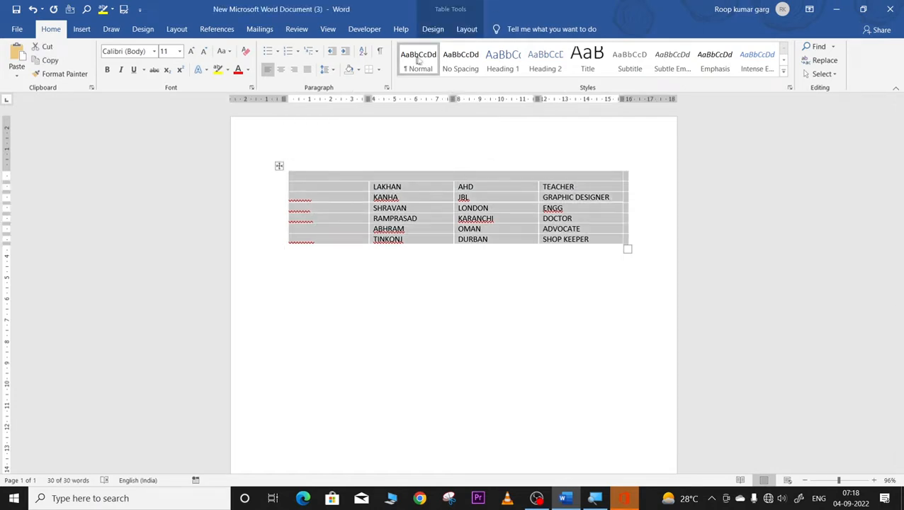
pyautogui.click(433, 29)
pyautogui.click(466, 77)
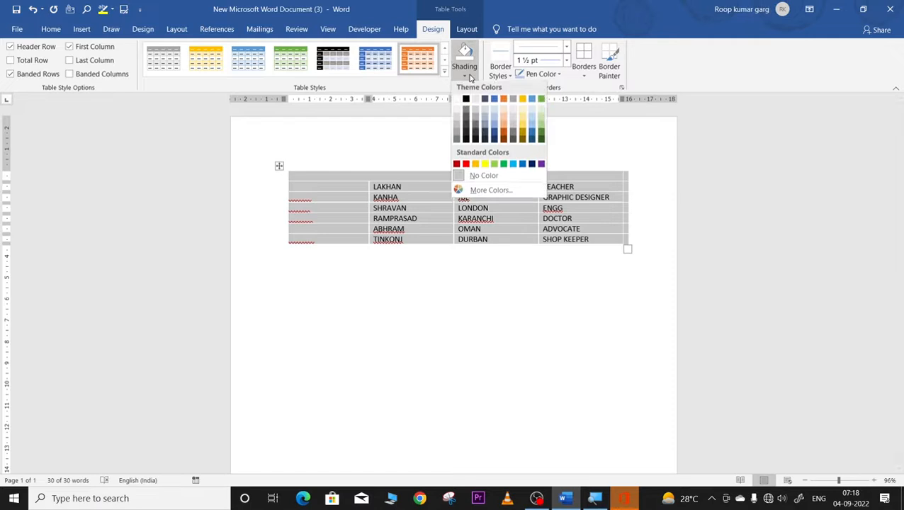
pyautogui.click(540, 122)
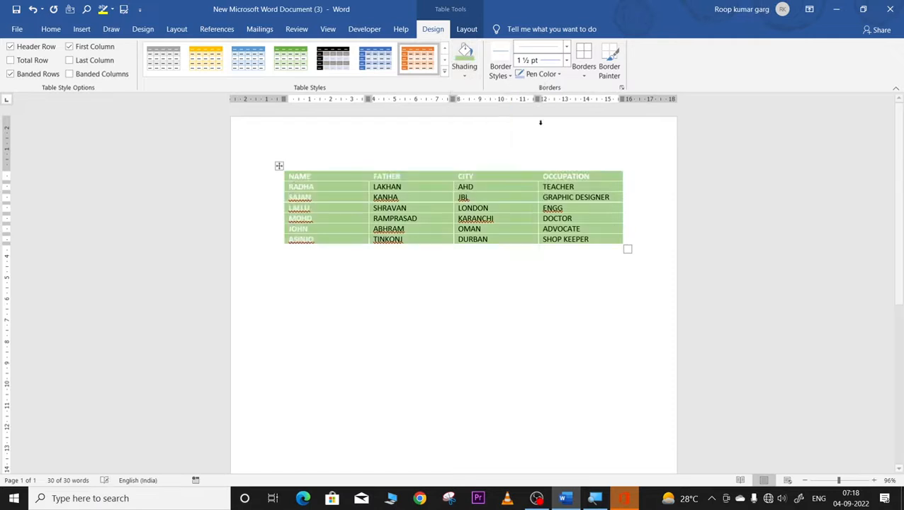
pyautogui.click(307, 288)
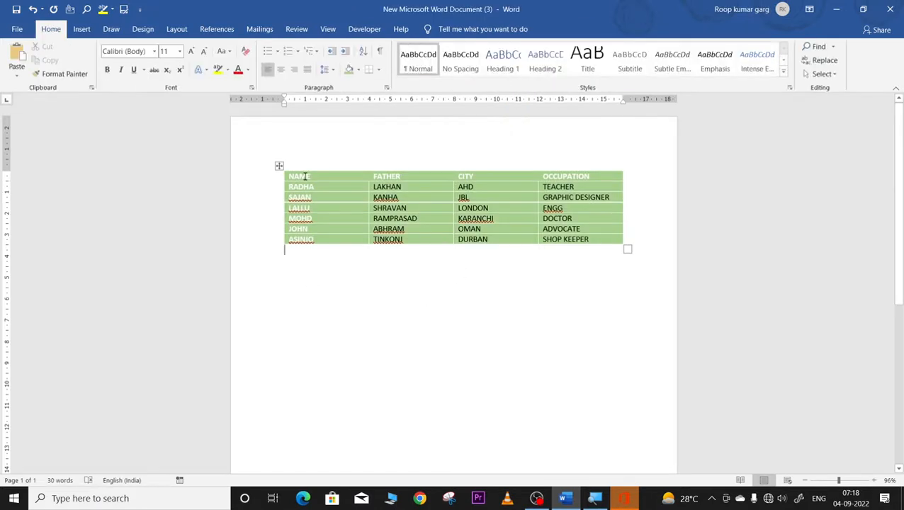
pyautogui.click(299, 166)
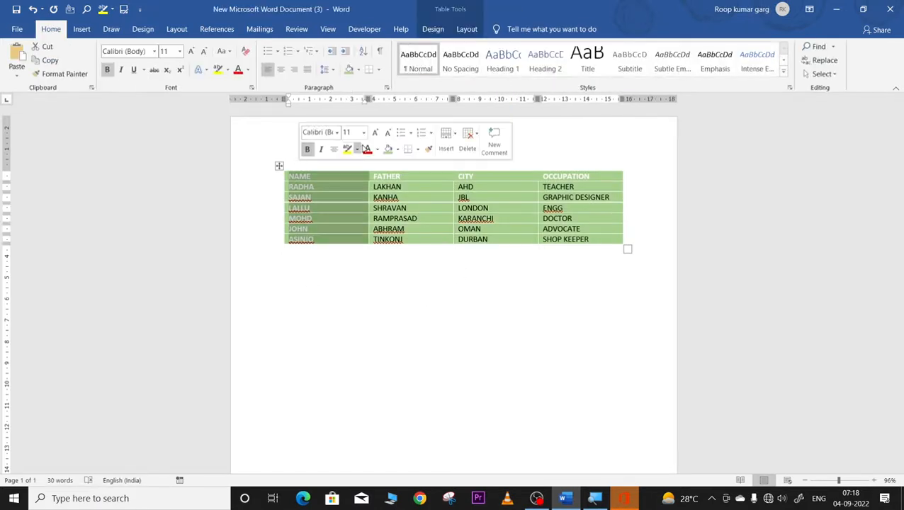
# Step: Make the NAME column text blue
pyautogui.click(377, 149)
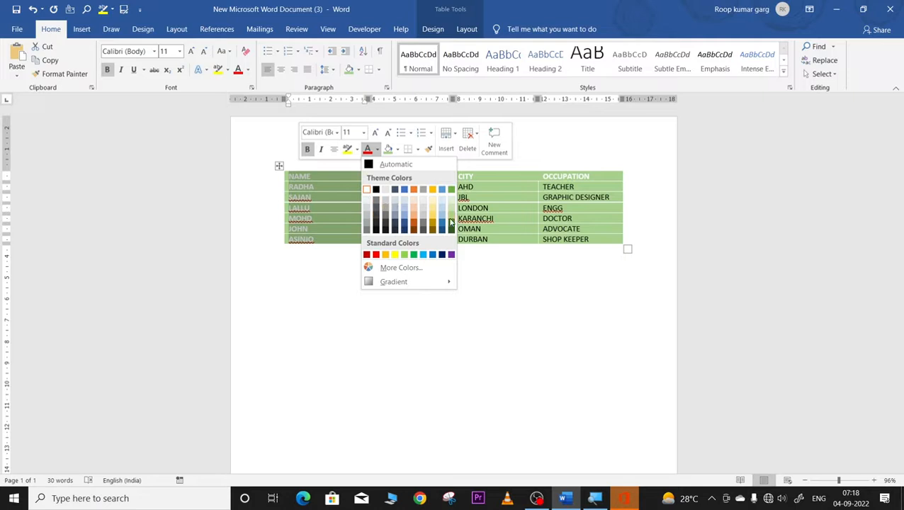
pyautogui.click(402, 188)
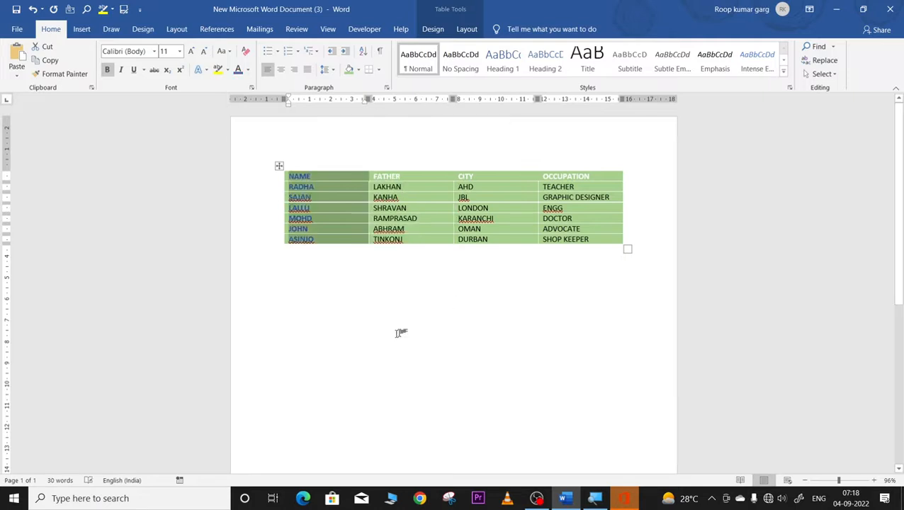
pyautogui.click(323, 256)
# Step: Replace the table's green shading with gold shading
pyautogui.click(279, 166)
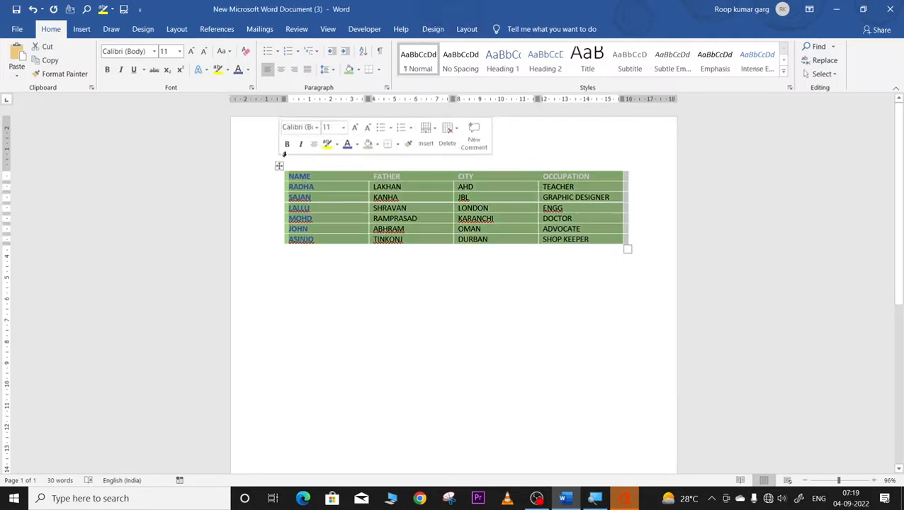
pyautogui.click(433, 29)
pyautogui.click(472, 67)
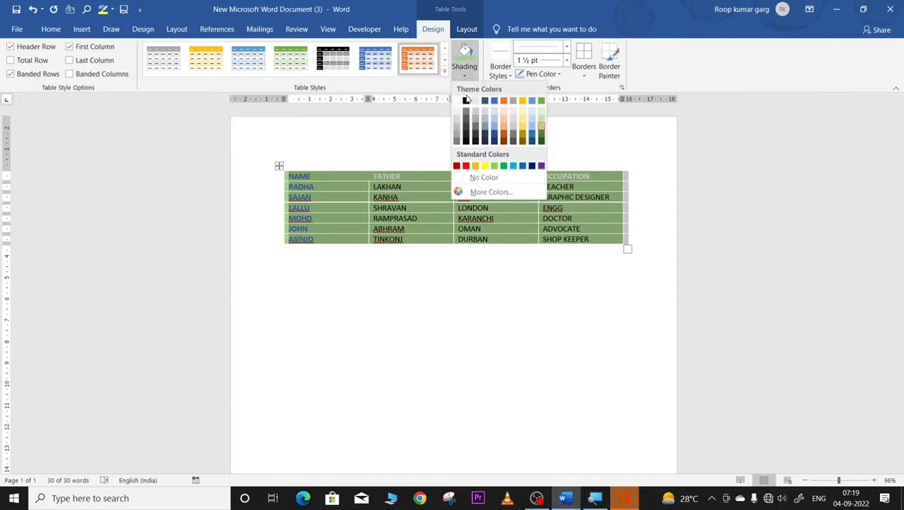
pyautogui.click(466, 180)
pyautogui.click(408, 310)
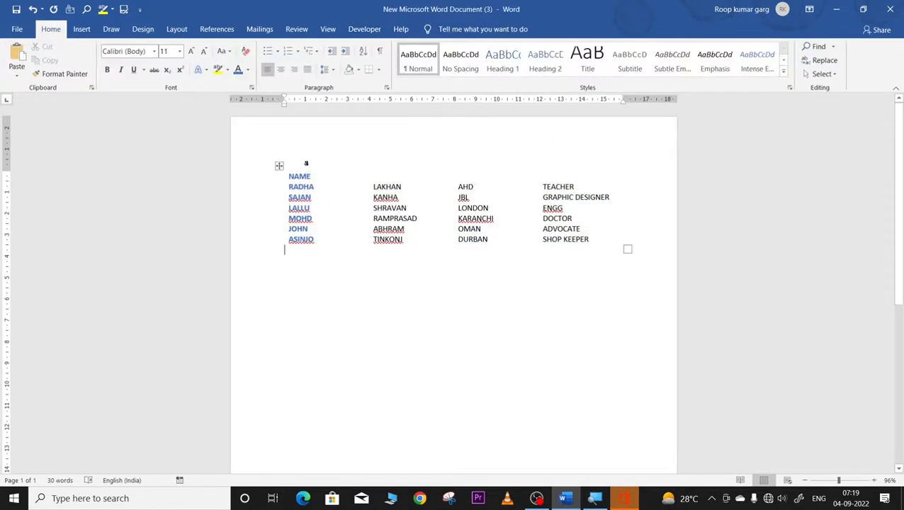
pyautogui.click(280, 165)
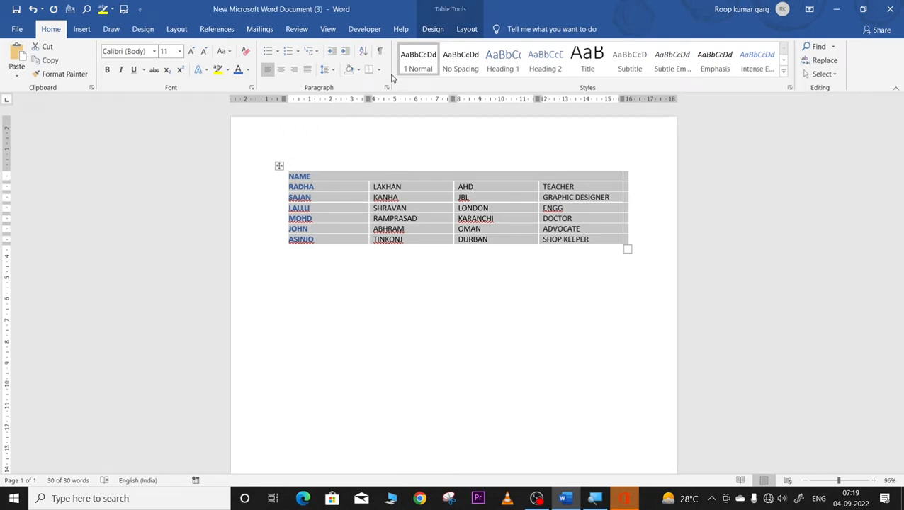
pyautogui.click(432, 29)
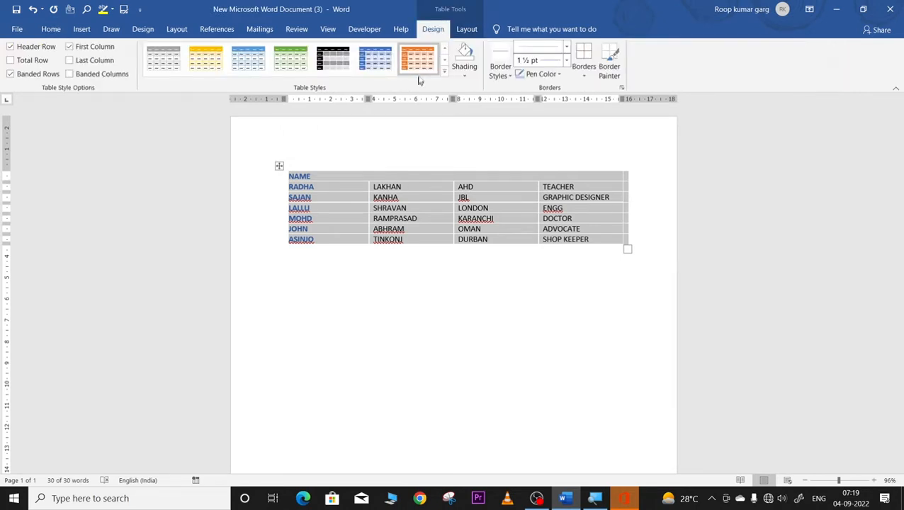
pyautogui.click(464, 75)
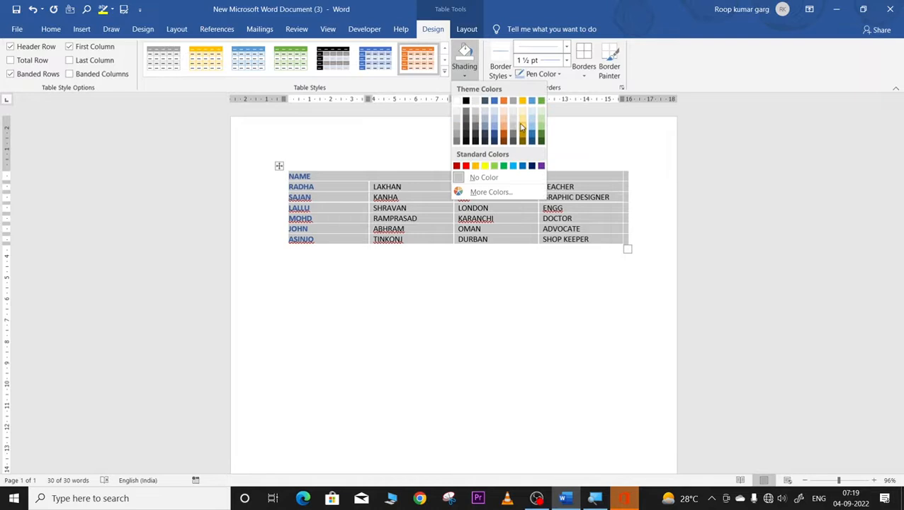
pyautogui.click(522, 101)
pyautogui.click(425, 300)
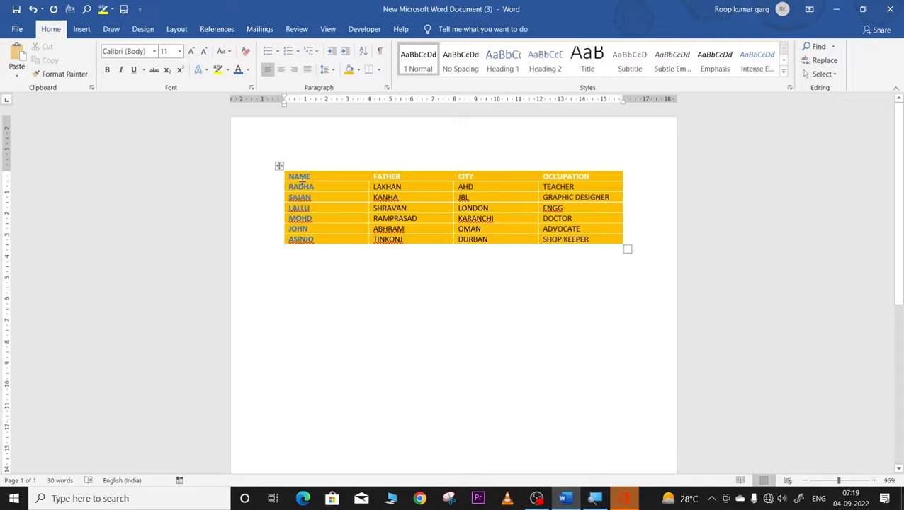
# Step: Paint dark ½ pt borders above the NAME, FATHER and CITY cells and on RADHA's left edge
pyautogui.click(282, 164)
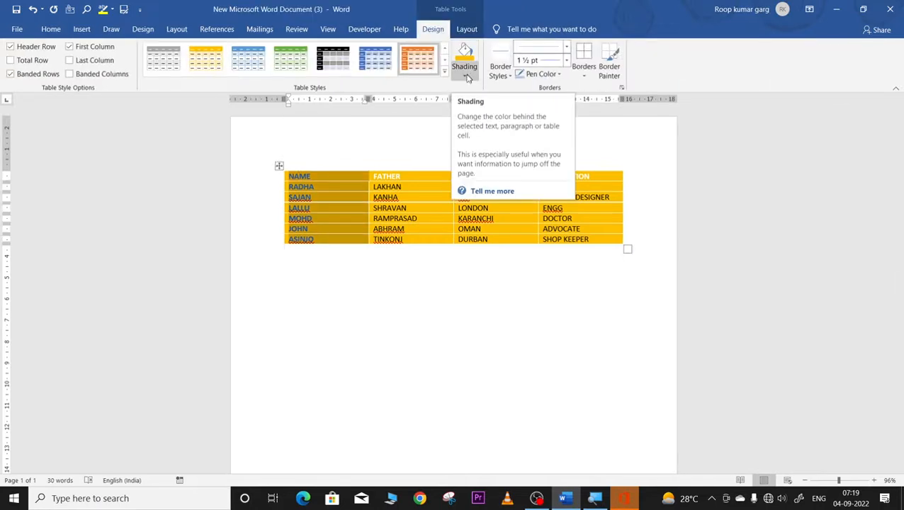
pyautogui.click(507, 77)
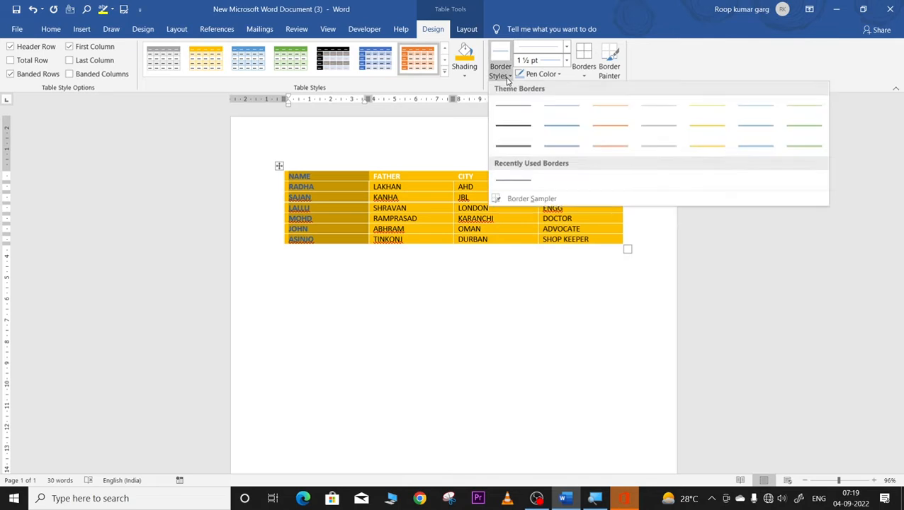
pyautogui.click(516, 145)
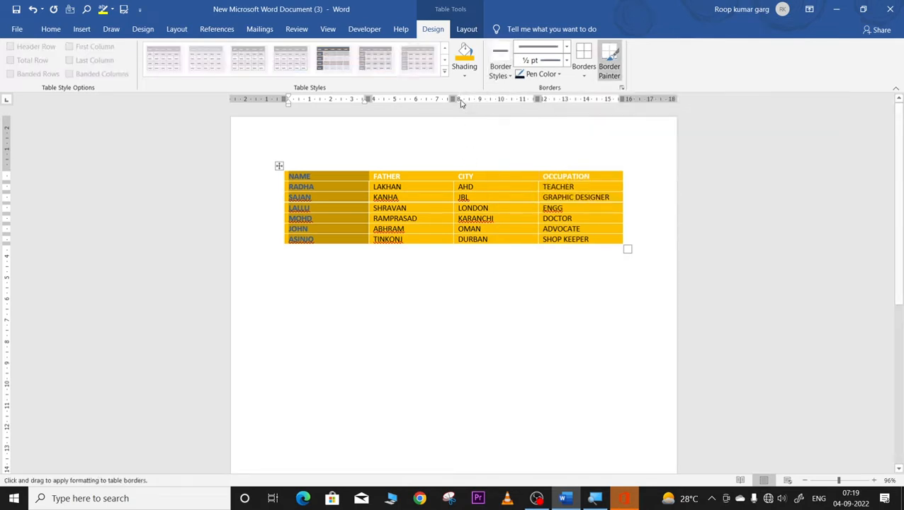
pyautogui.click(480, 170)
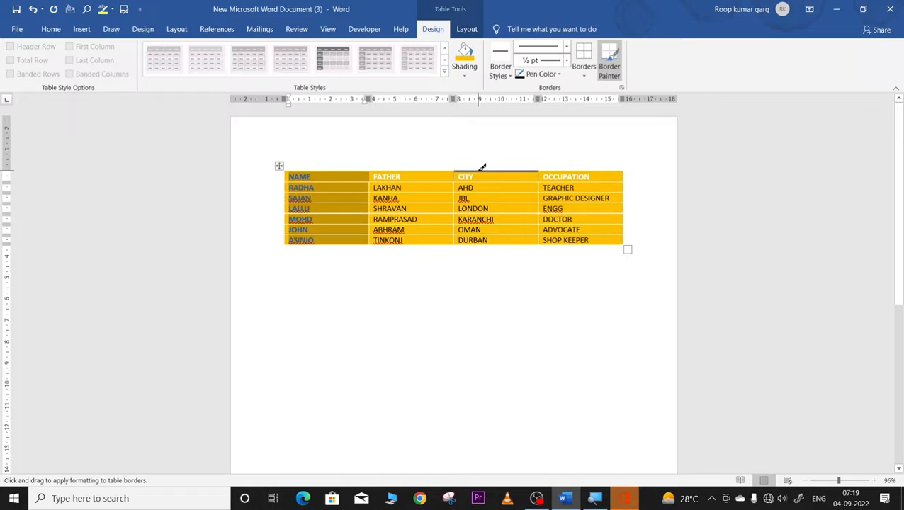
pyautogui.click(428, 170)
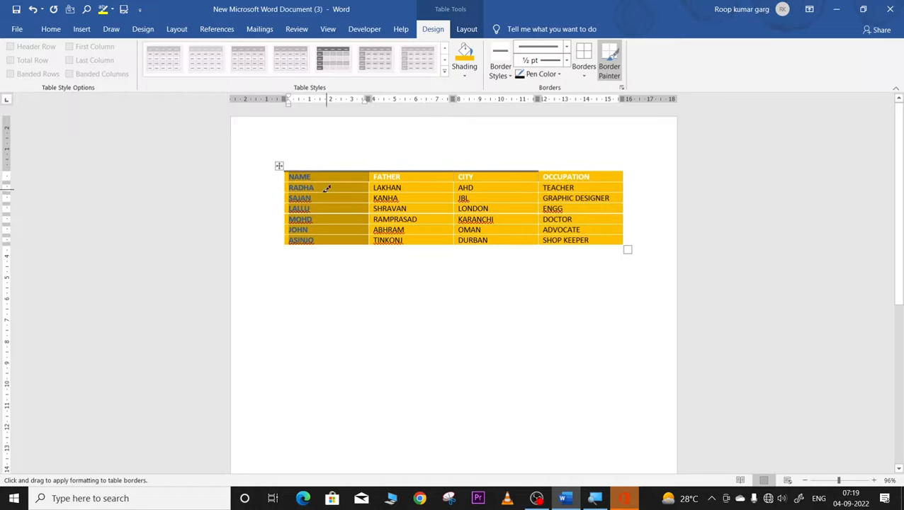
pyautogui.click(285, 186)
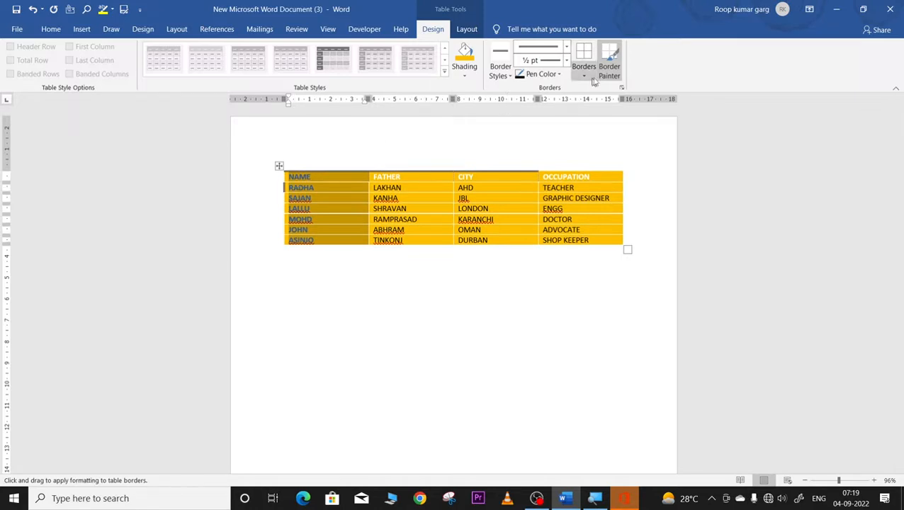
# Step: Apply All Borders to every cell of the NAME column
pyautogui.click(613, 73)
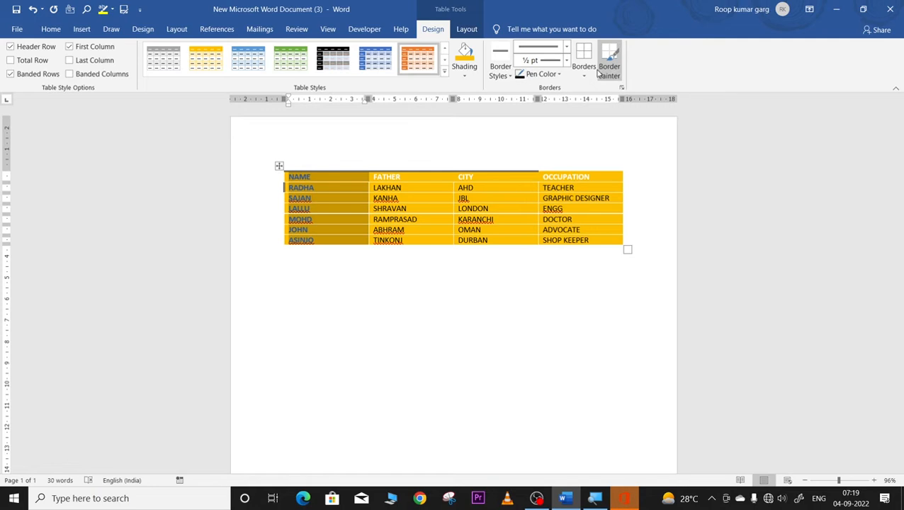
pyautogui.click(583, 74)
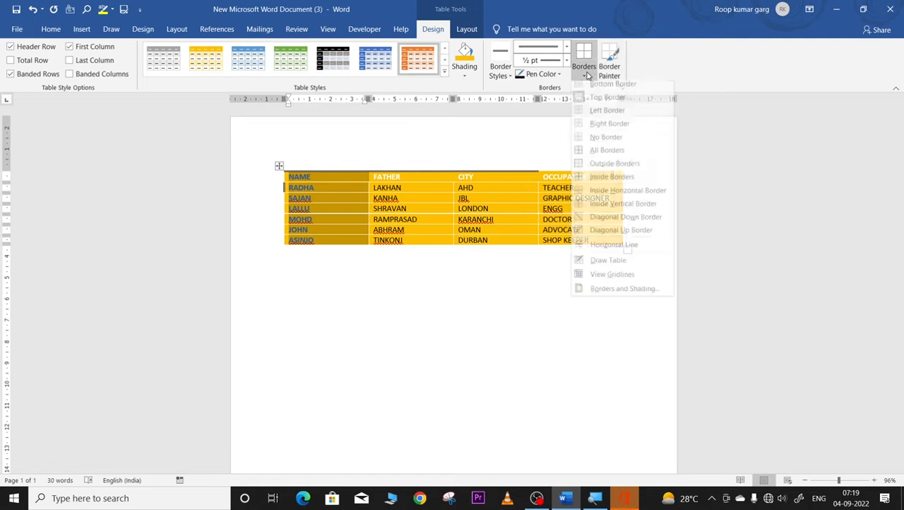
pyautogui.click(606, 155)
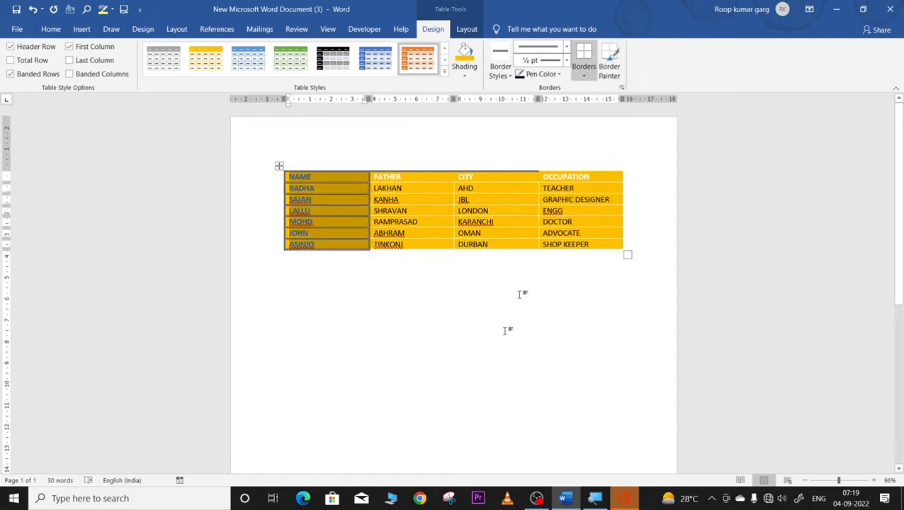
pyautogui.click(458, 257)
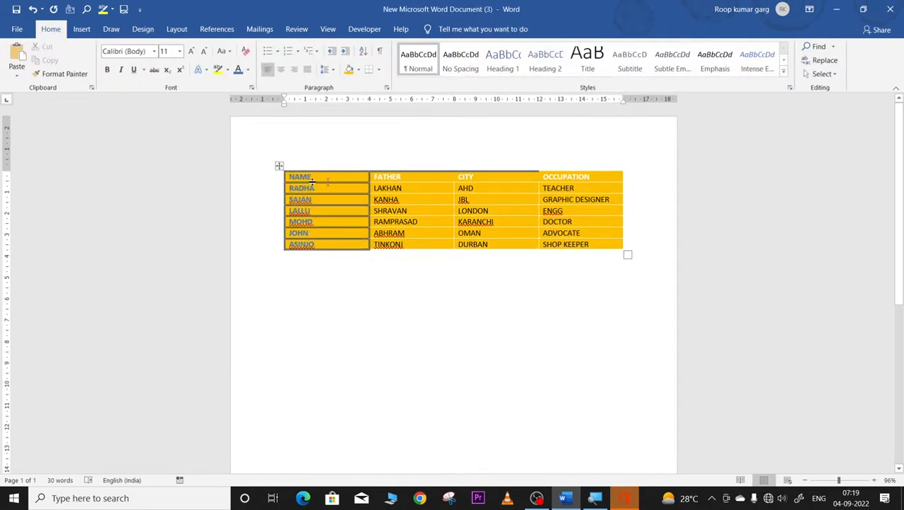
pyautogui.click(280, 166)
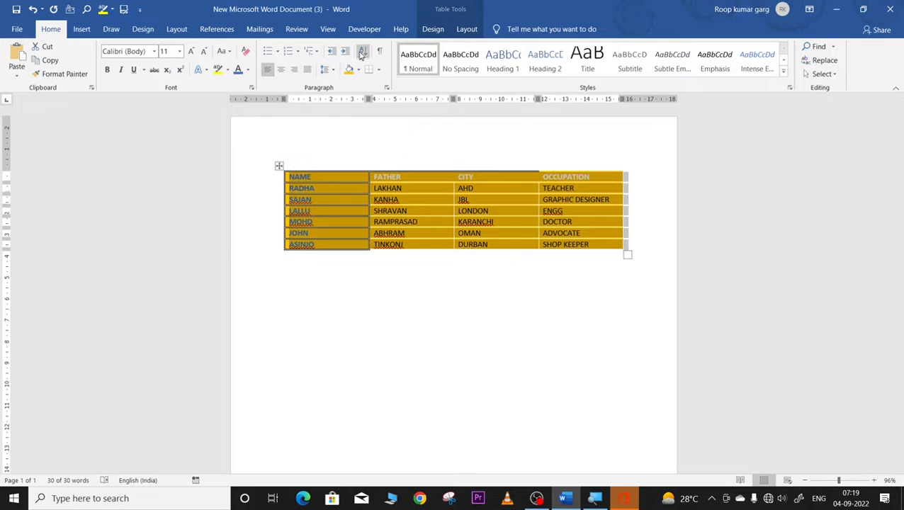
# Step: Apply All Borders to every cell of the table from Table Design
pyautogui.click(433, 29)
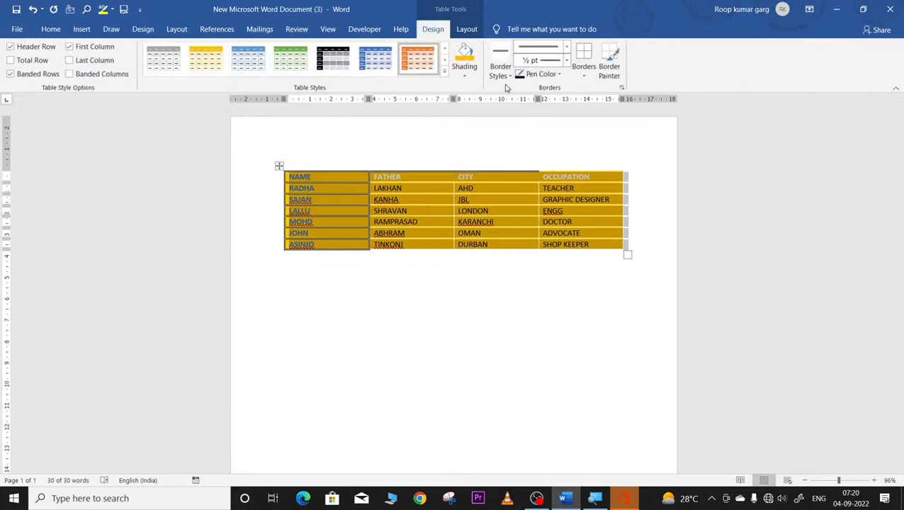
pyautogui.click(581, 76)
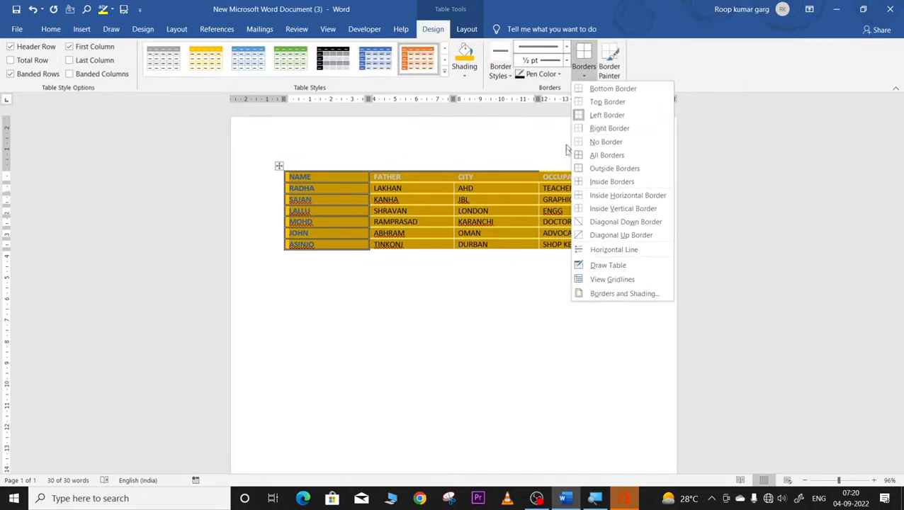
pyautogui.click(577, 158)
pyautogui.click(501, 284)
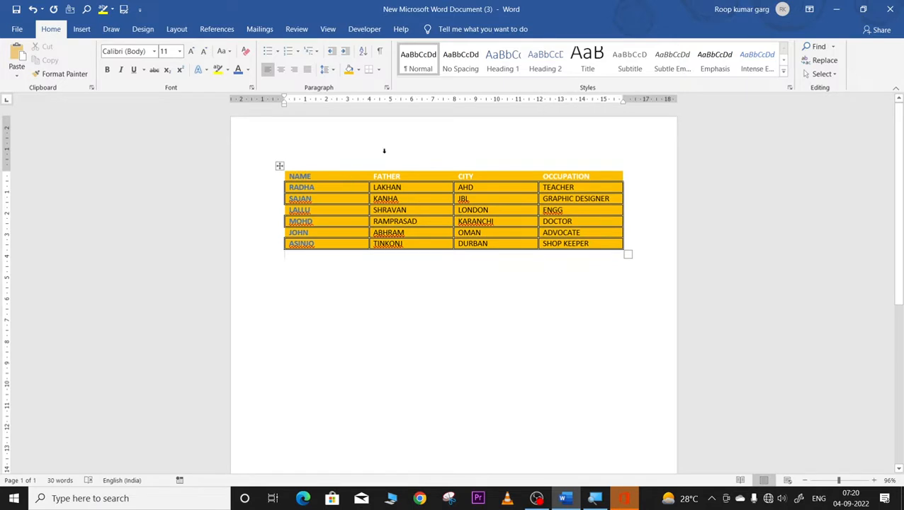
pyautogui.click(279, 165)
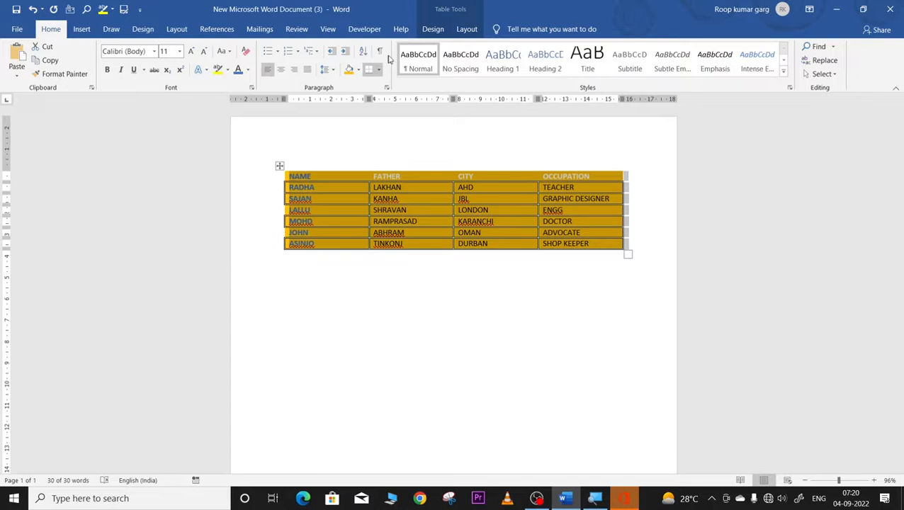
# Step: Sample an existing table border's formatting with the Border Sampler
pyautogui.click(432, 29)
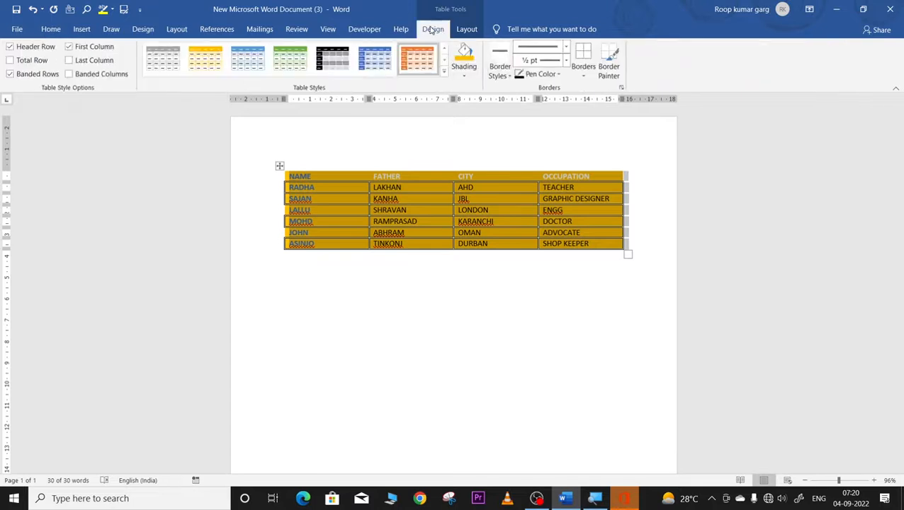
pyautogui.click(503, 84)
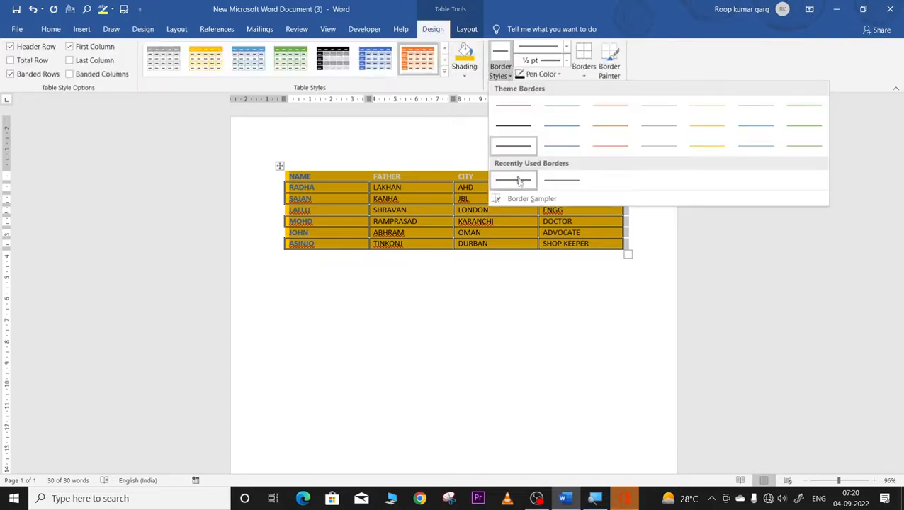
pyautogui.click(516, 199)
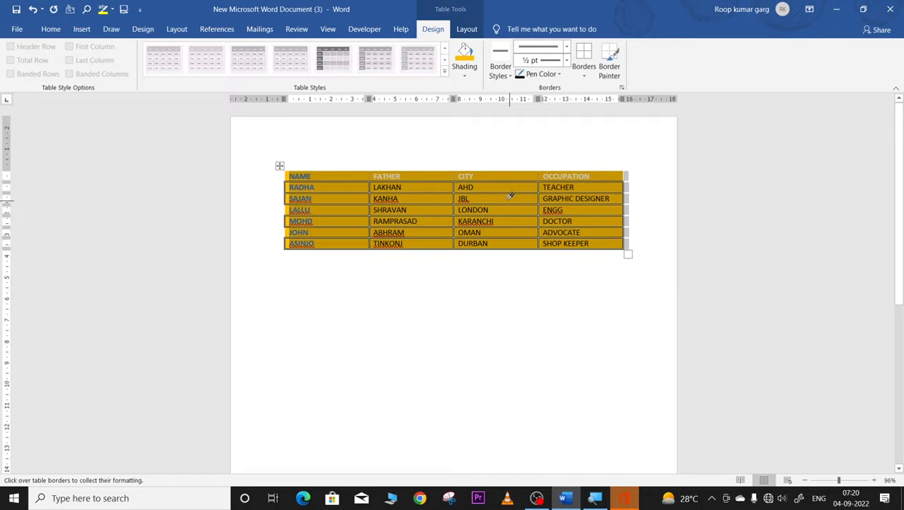
pyautogui.click(514, 238)
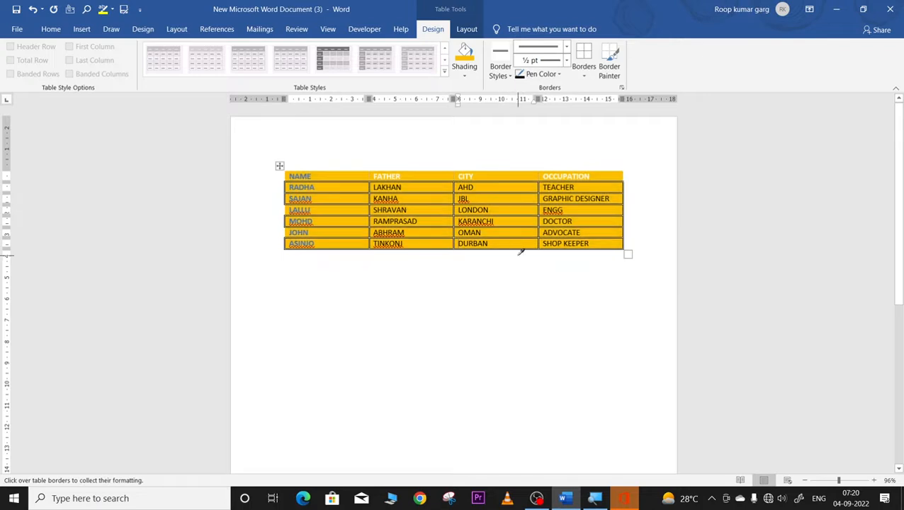
pyautogui.click(510, 195)
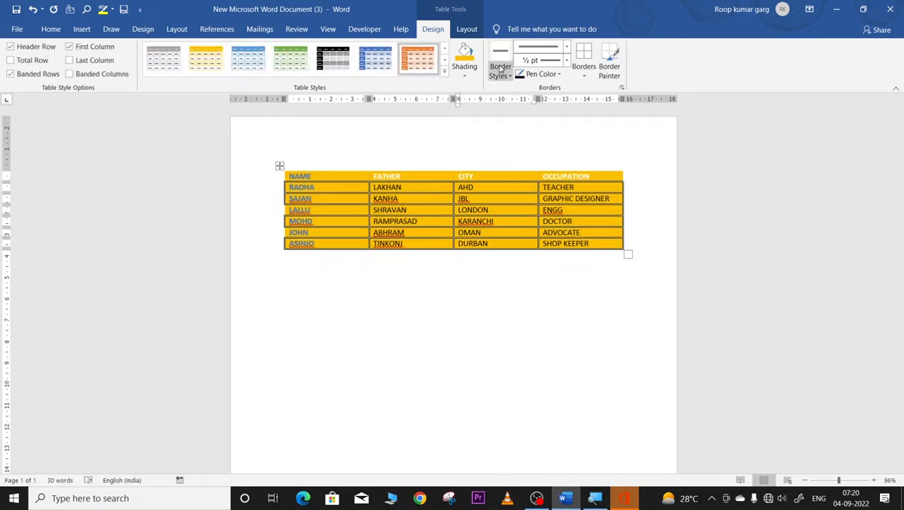
# Step: Paint a yellow border beneath RAMPRASAD, then apply yellow All Borders to the whole table
pyautogui.click(470, 73)
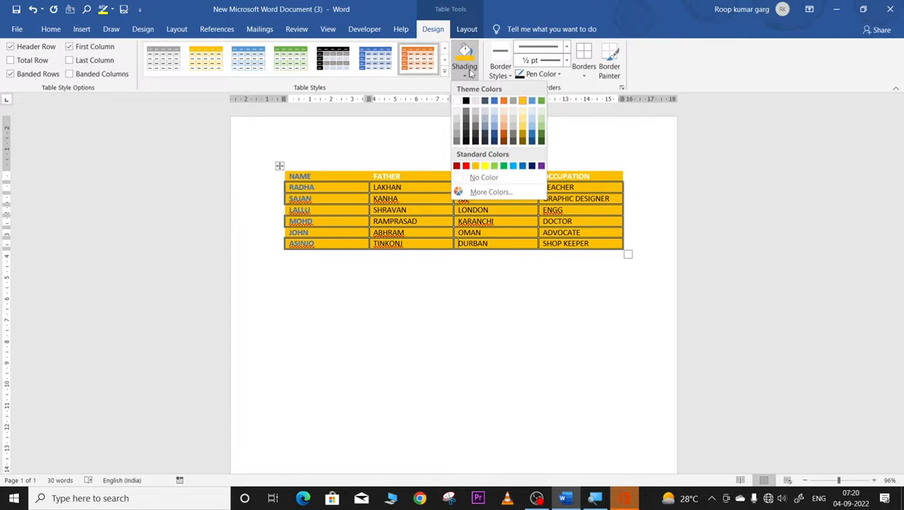
pyautogui.click(508, 75)
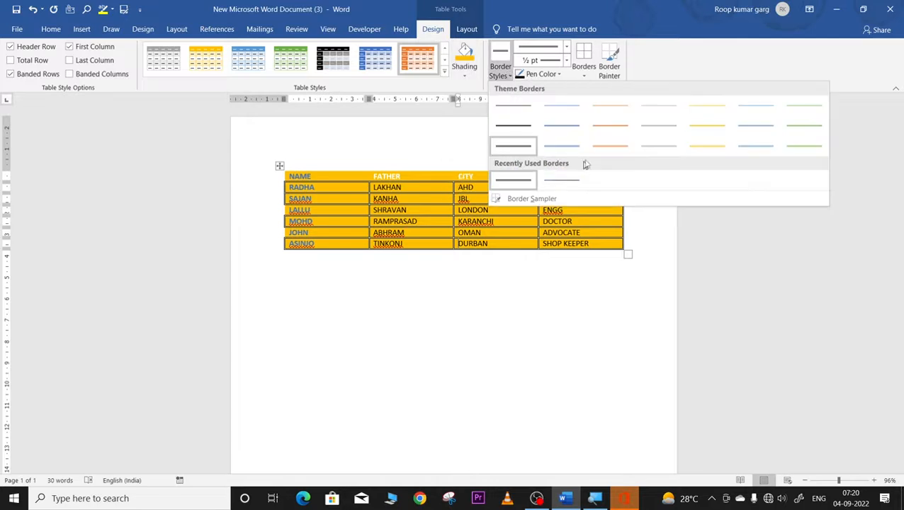
pyautogui.click(700, 146)
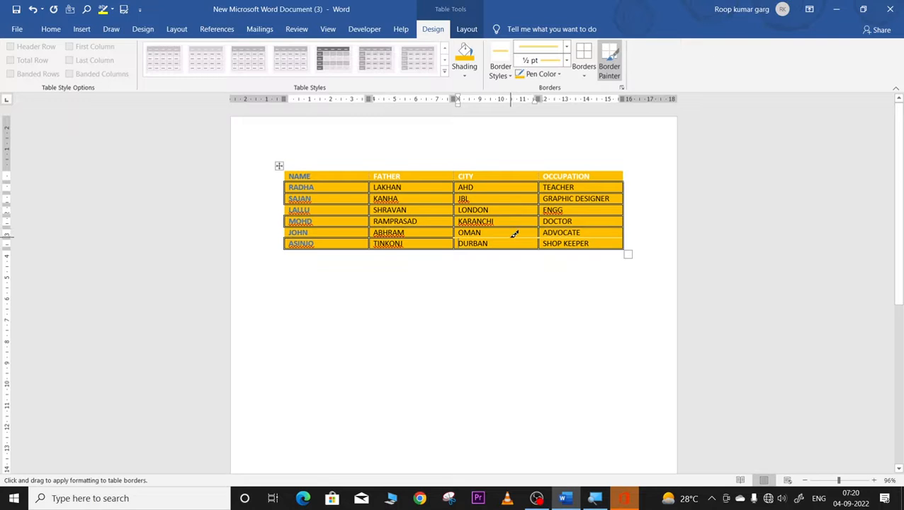
pyautogui.click(416, 226)
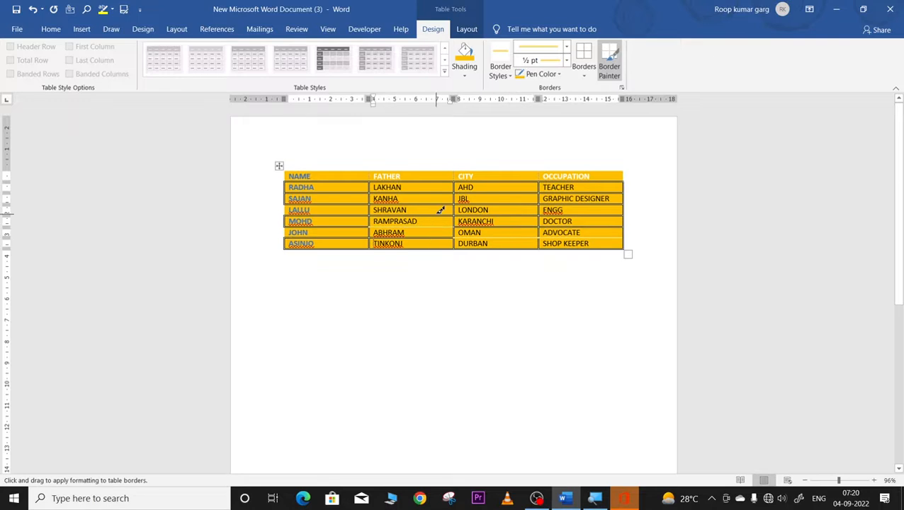
pyautogui.press('Escape')
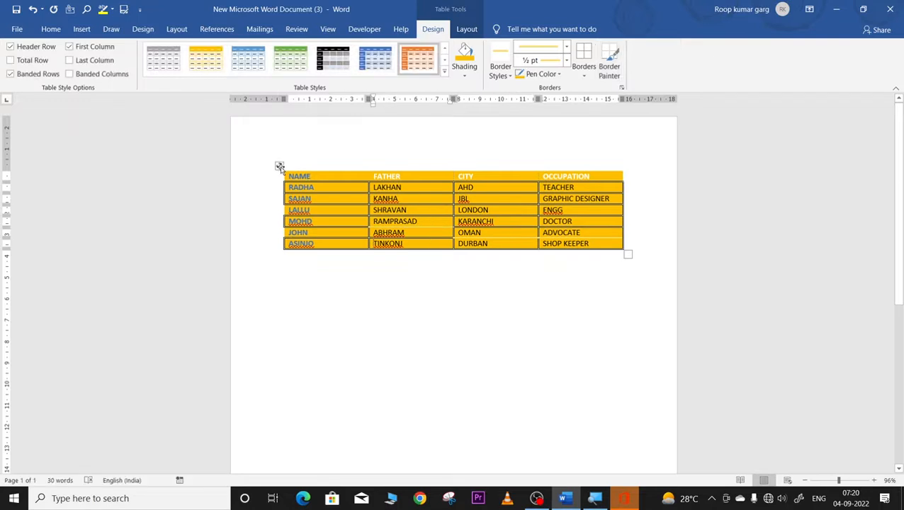
pyautogui.click(279, 167)
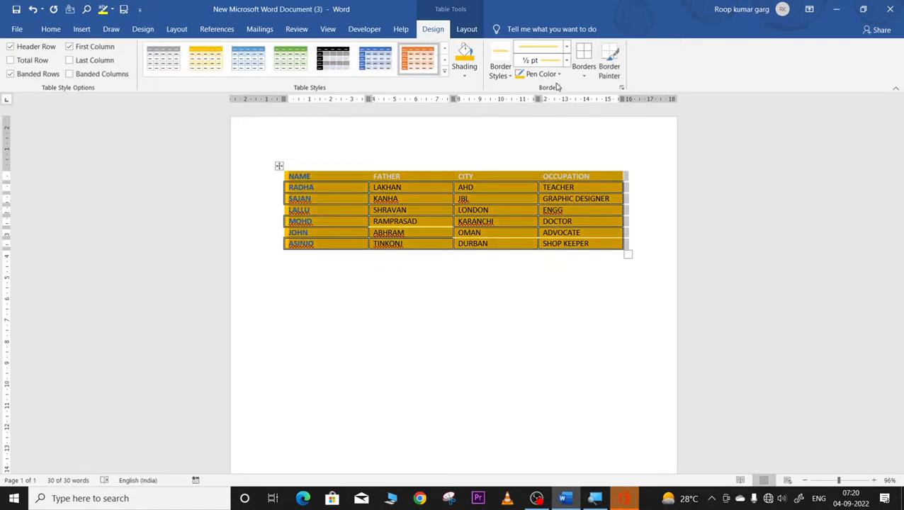
pyautogui.click(582, 73)
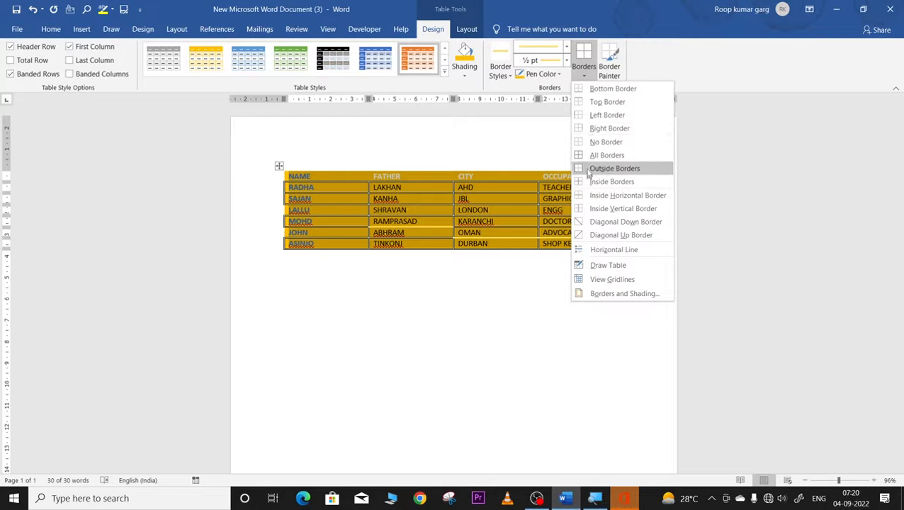
pyautogui.click(588, 155)
pyautogui.click(447, 407)
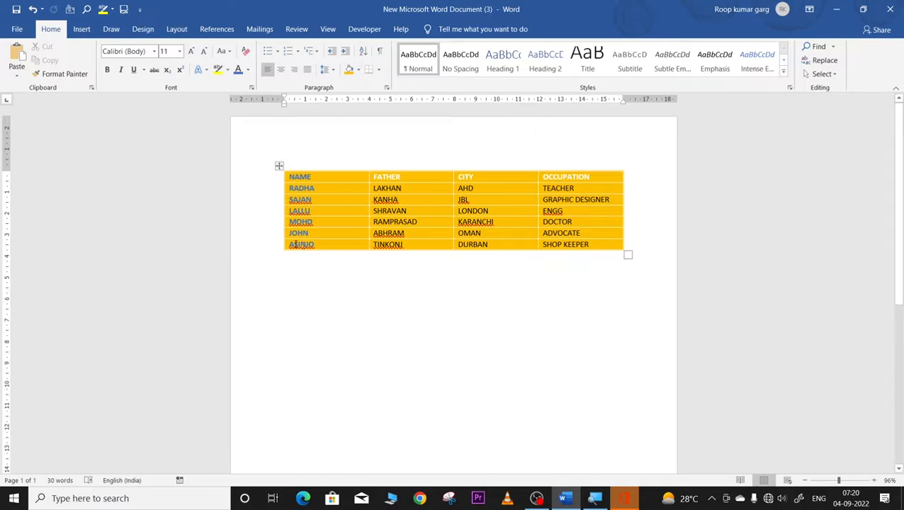
# Step: Set the border pen colour to green and the line weight to 3 pt
pyautogui.click(279, 165)
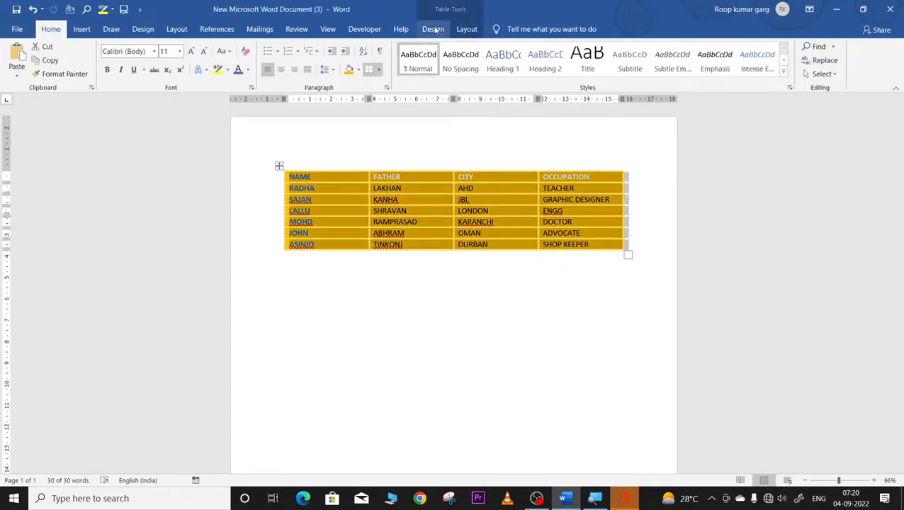
pyautogui.click(432, 29)
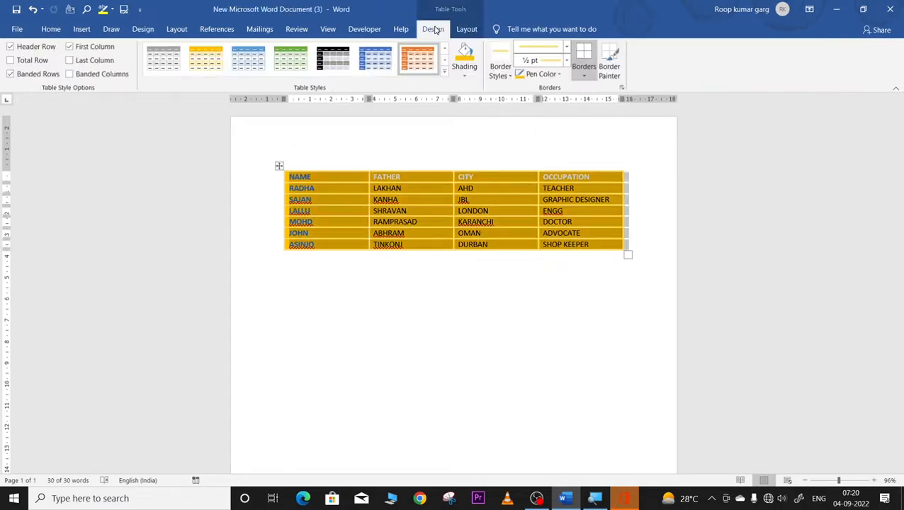
pyautogui.click(557, 75)
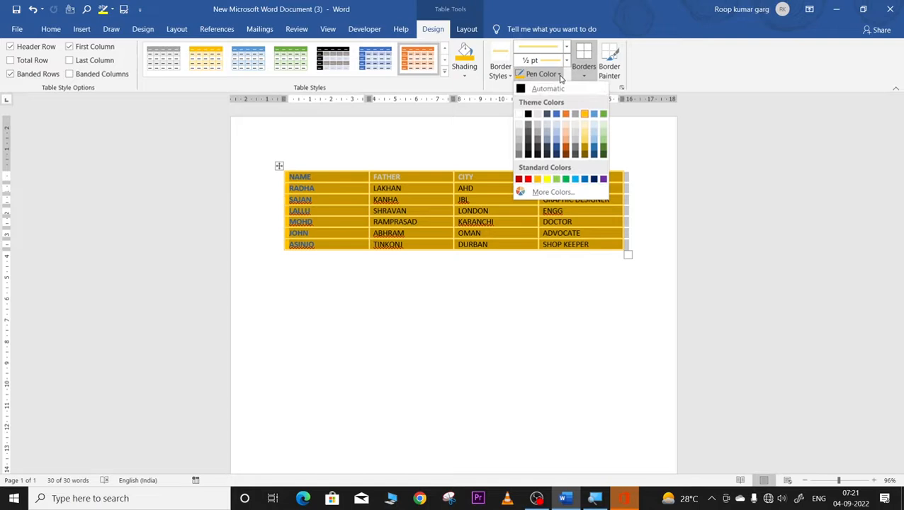
pyautogui.click(604, 143)
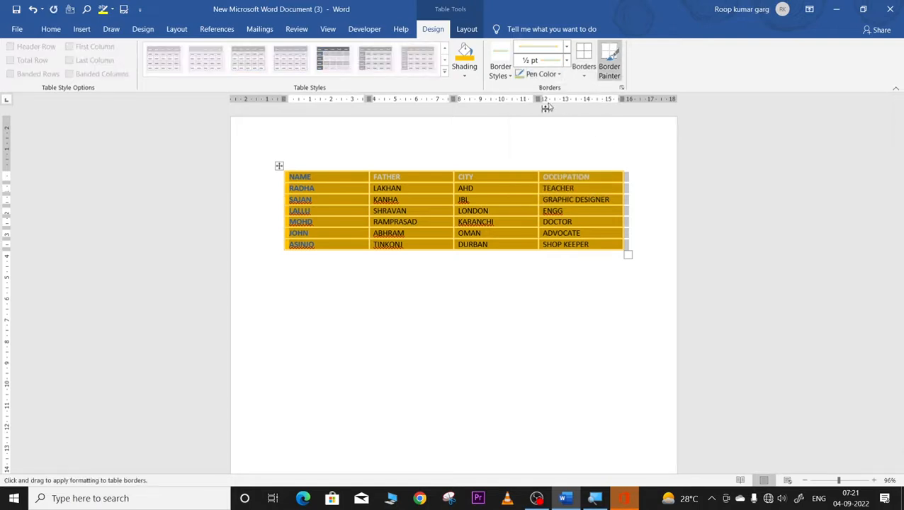
pyautogui.click(567, 62)
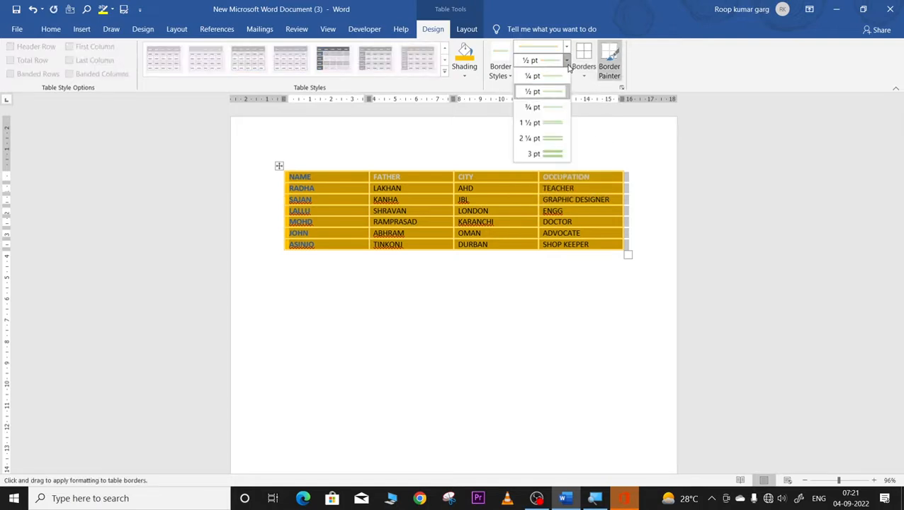
pyautogui.click(559, 152)
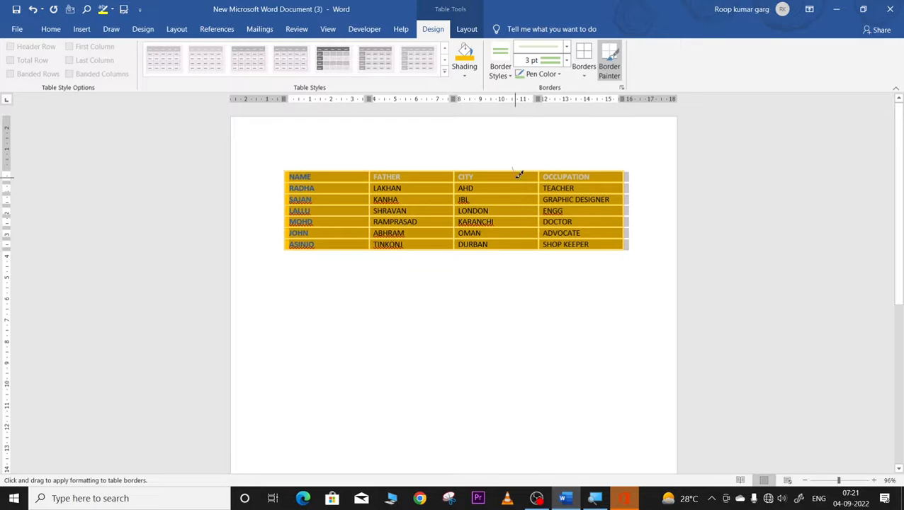
pyautogui.click(566, 60)
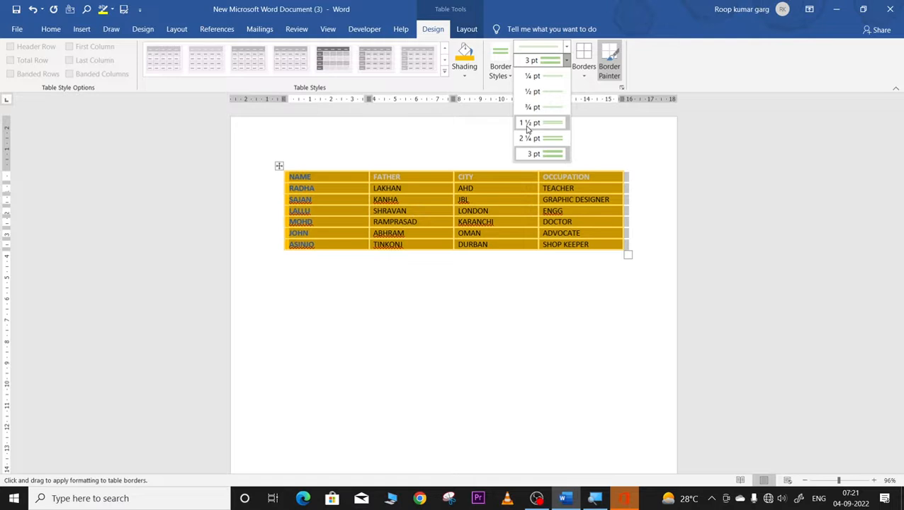
pyautogui.click(590, 82)
pyautogui.click(584, 77)
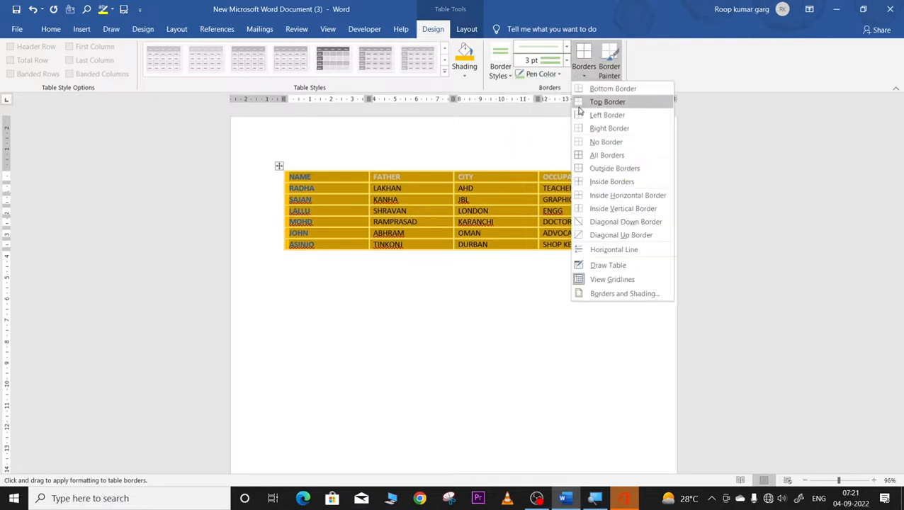
# Step: Apply the green 3 pt pen as a bottom border, a right border, then All Borders on the table
pyautogui.click(584, 89)
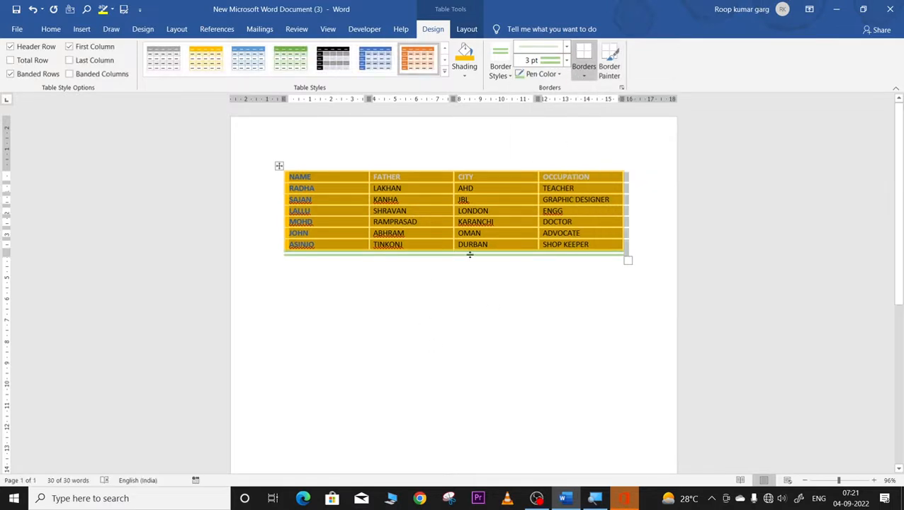
pyautogui.click(475, 321)
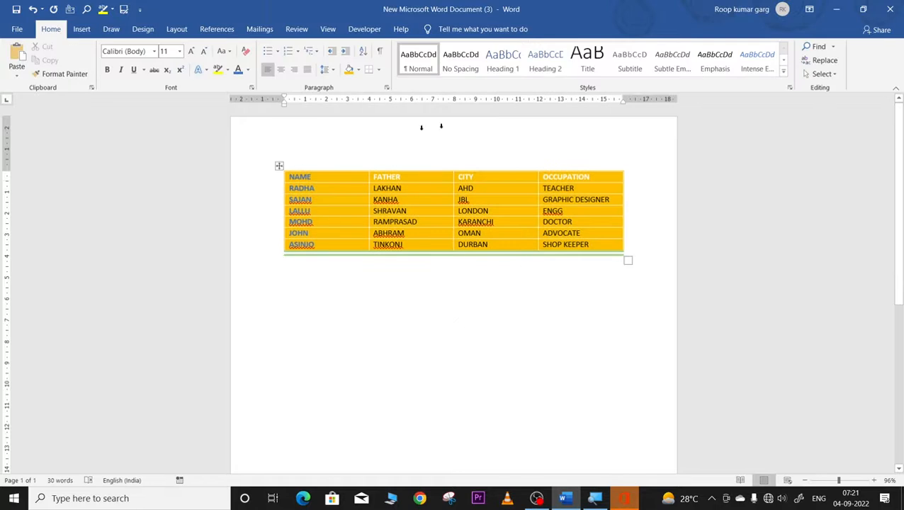
pyautogui.click(279, 165)
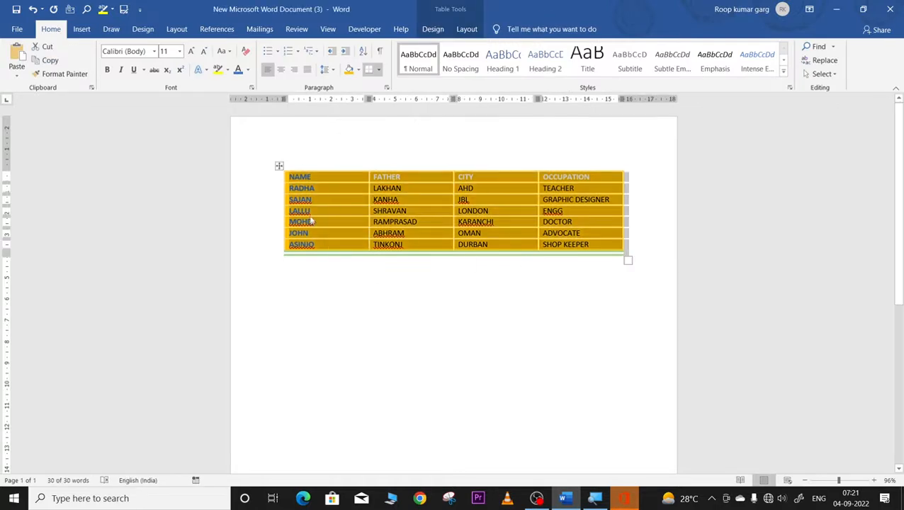
pyautogui.click(319, 322)
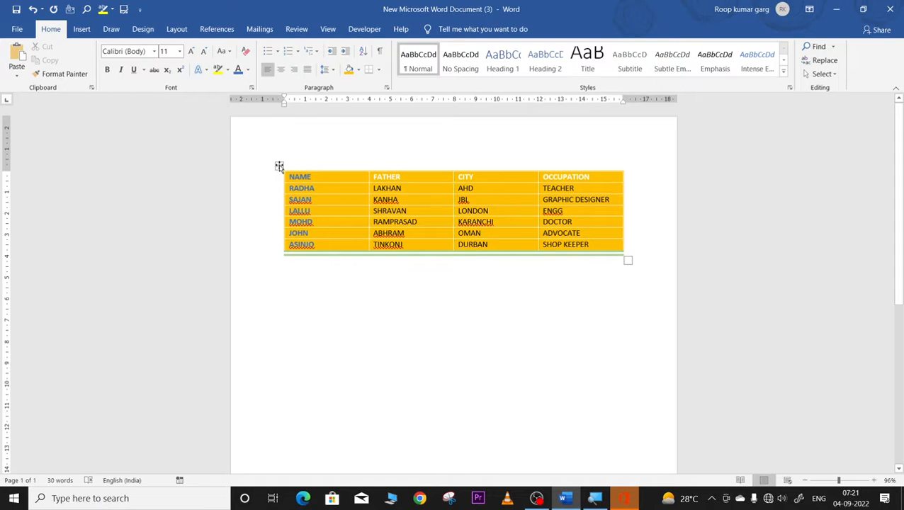
pyautogui.click(279, 166)
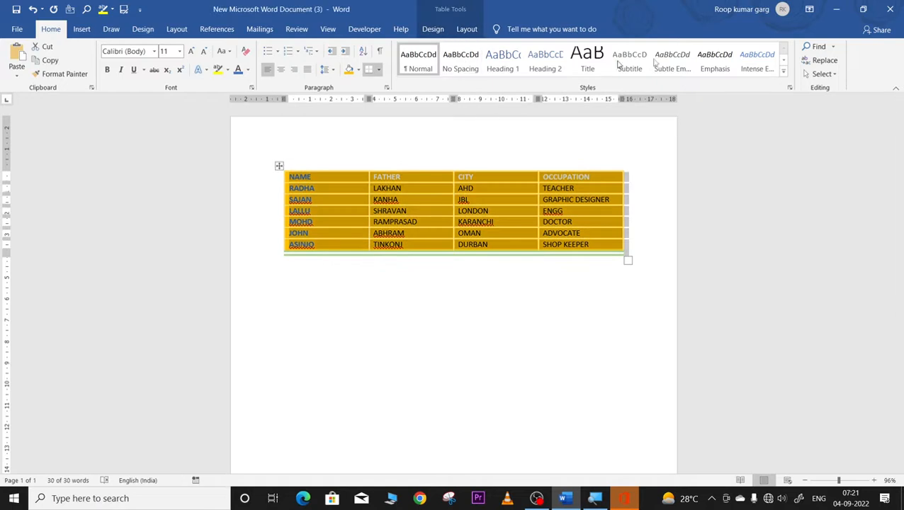
pyautogui.click(431, 29)
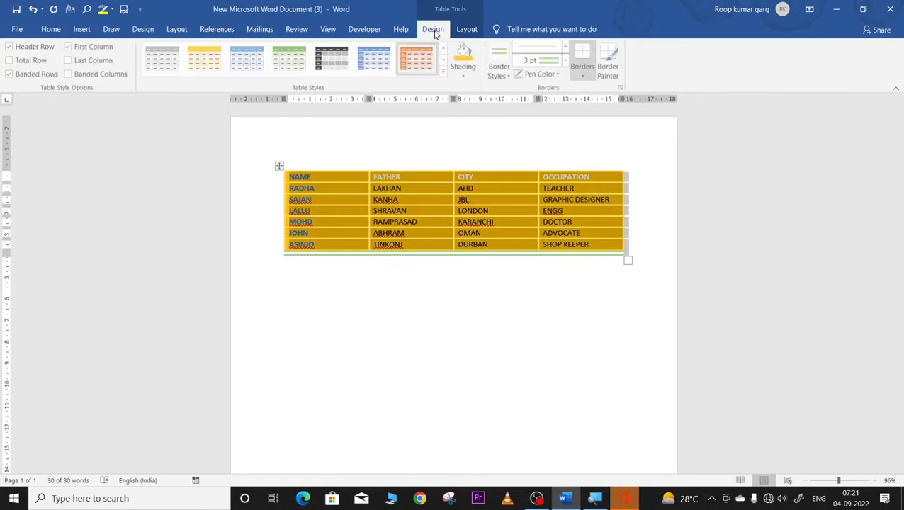
pyautogui.click(584, 72)
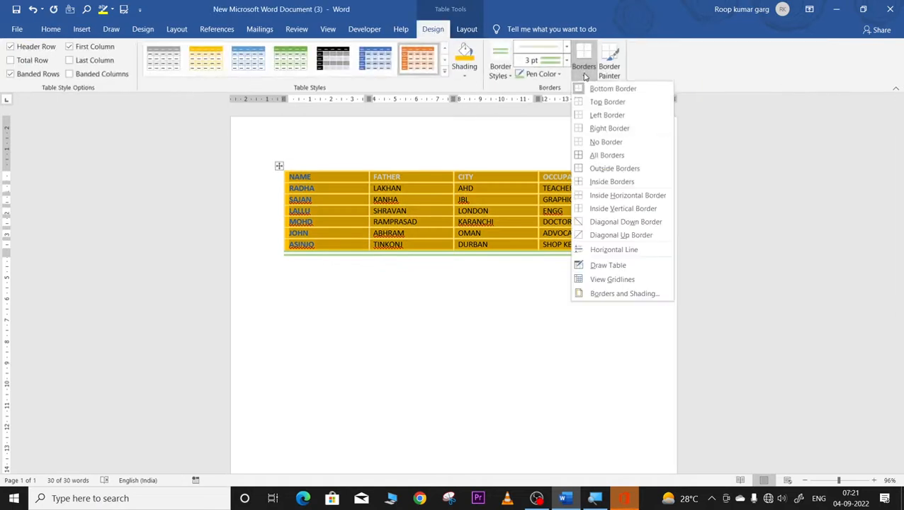
pyautogui.click(609, 128)
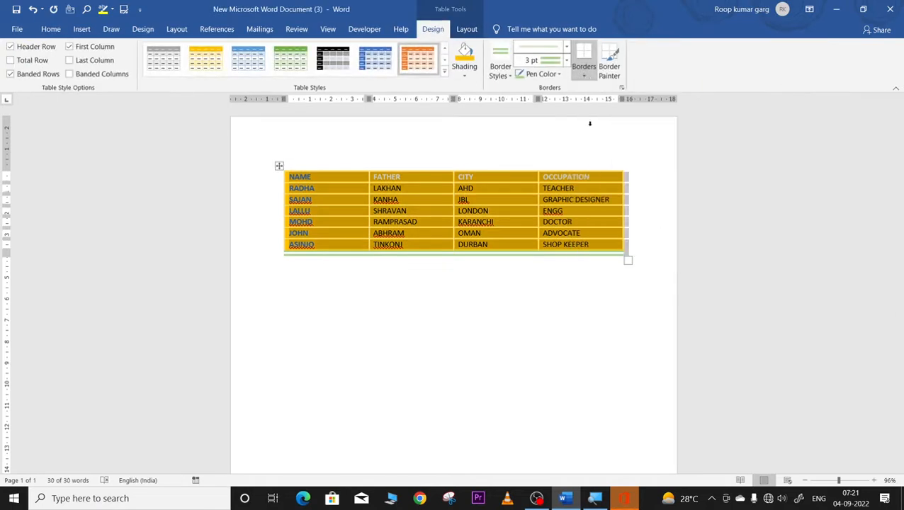
pyautogui.click(583, 78)
pyautogui.click(595, 153)
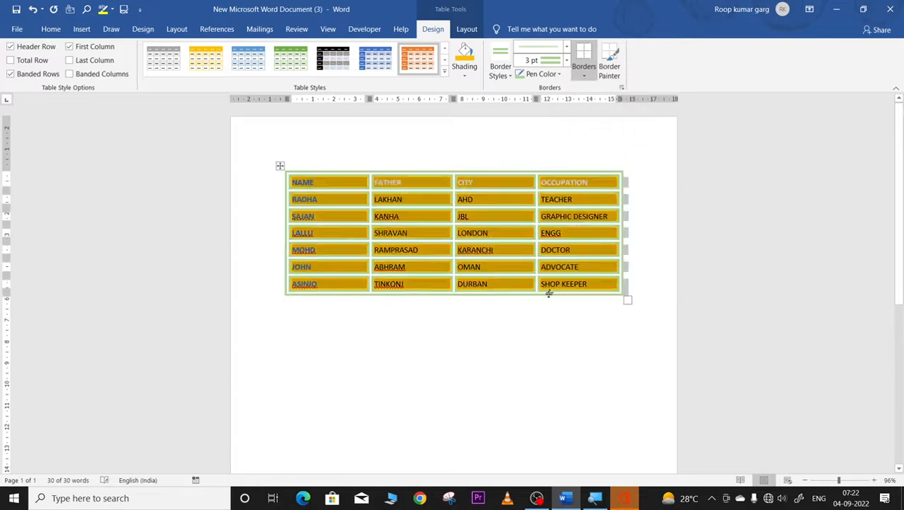
pyautogui.click(520, 363)
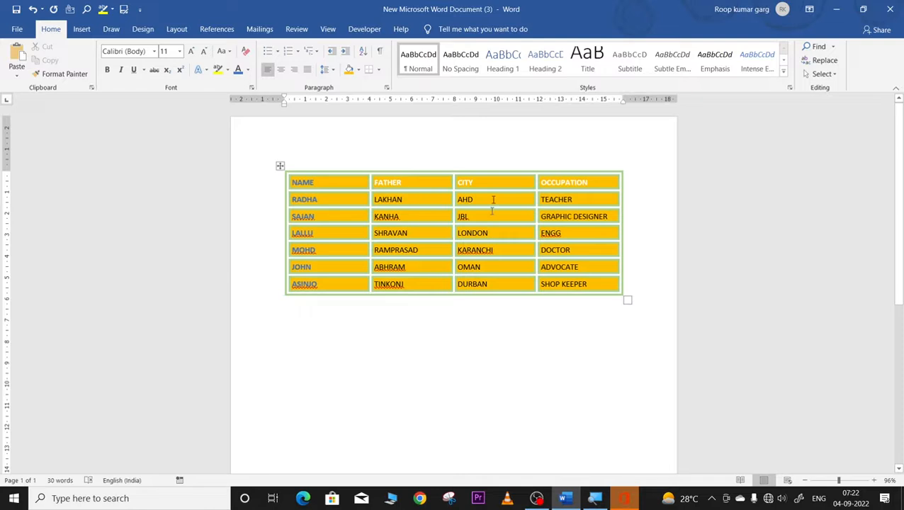
# Step: Select the table and briefly toggle the Border Painter on and off
pyautogui.click(281, 168)
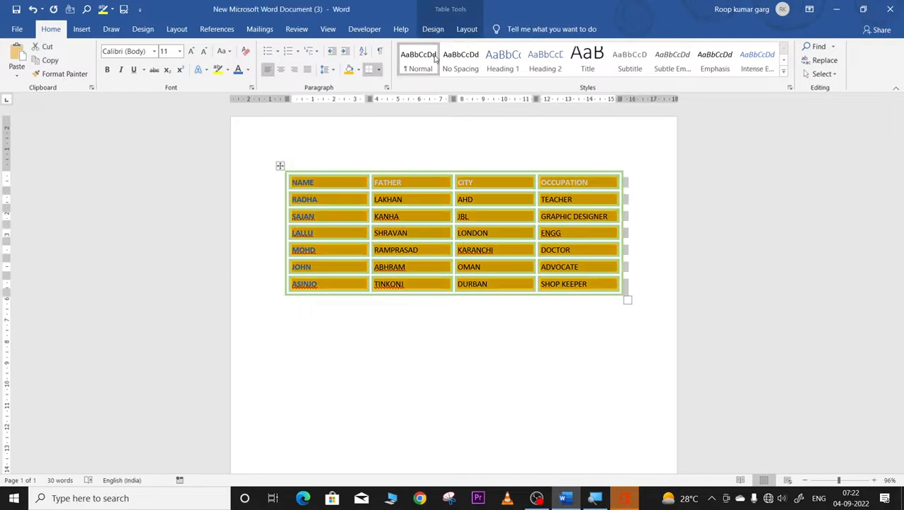
pyautogui.click(432, 29)
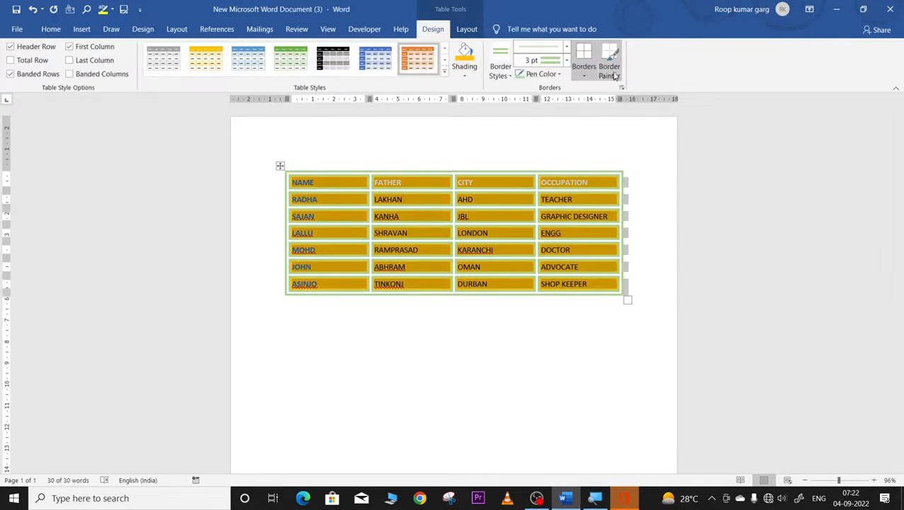
pyautogui.click(610, 70)
pyautogui.click(612, 68)
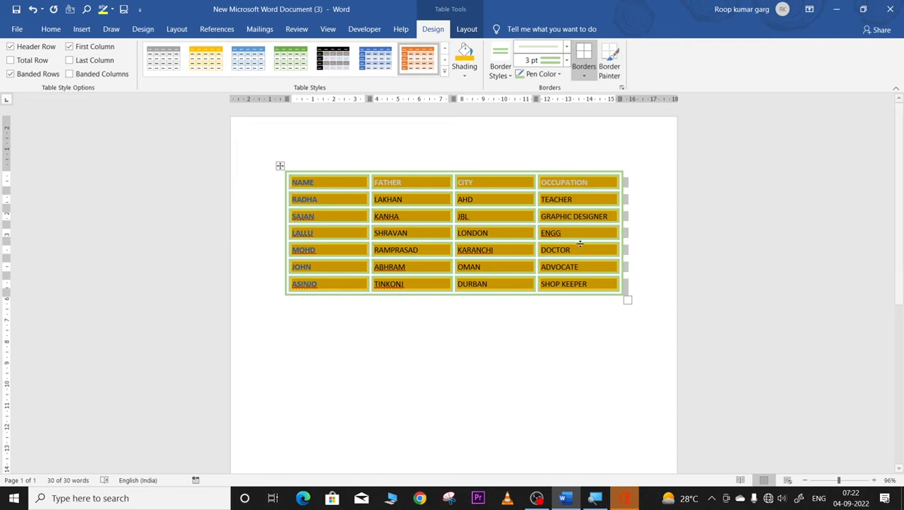
# Step: Paint a thin blue theme border along the right and bottom edges, then box every CITY column cell
pyautogui.click(522, 162)
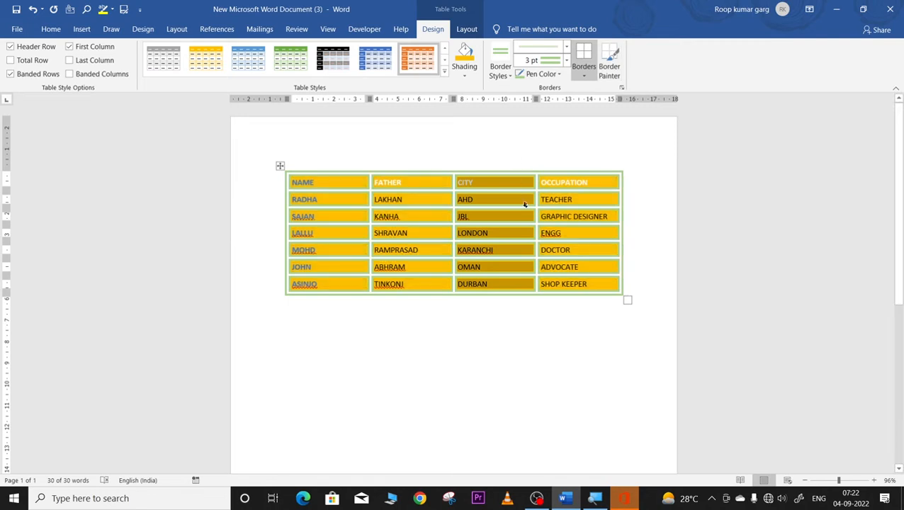
pyautogui.click(503, 74)
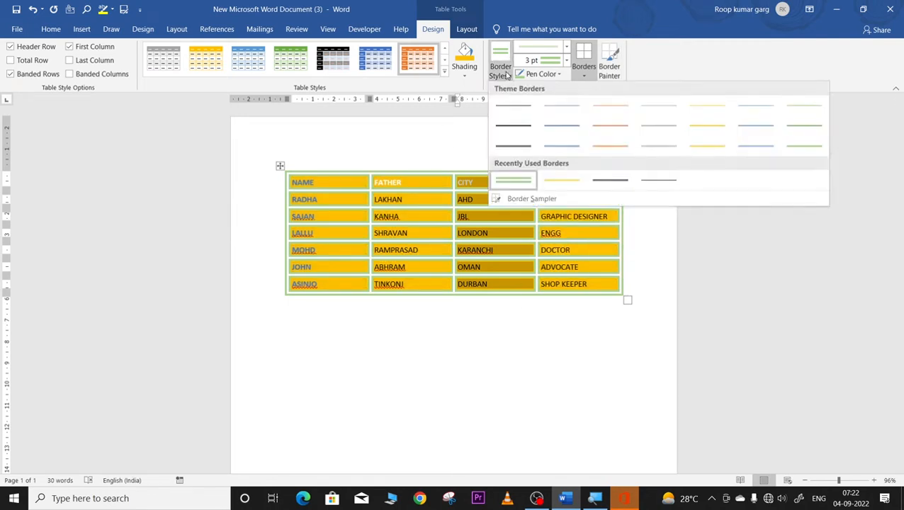
pyautogui.click(559, 147)
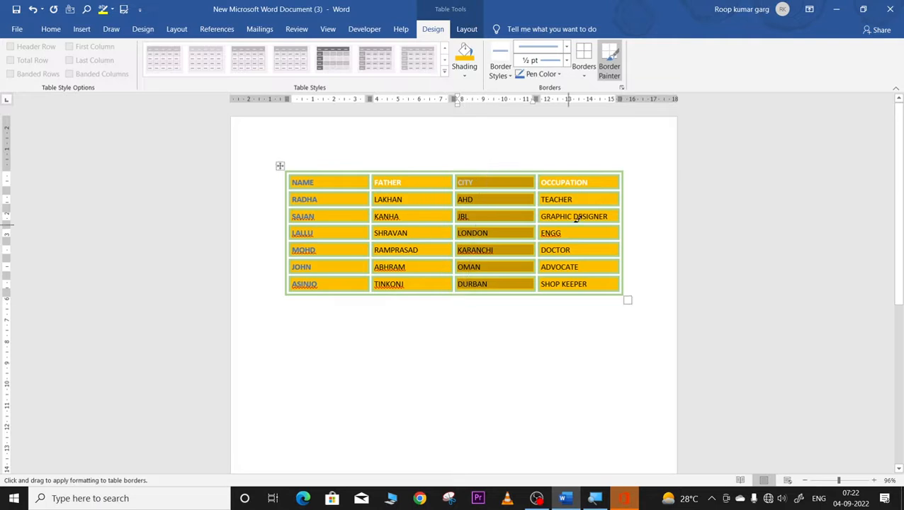
pyautogui.moveTo(621, 214); pyautogui.dragTo(624, 273)
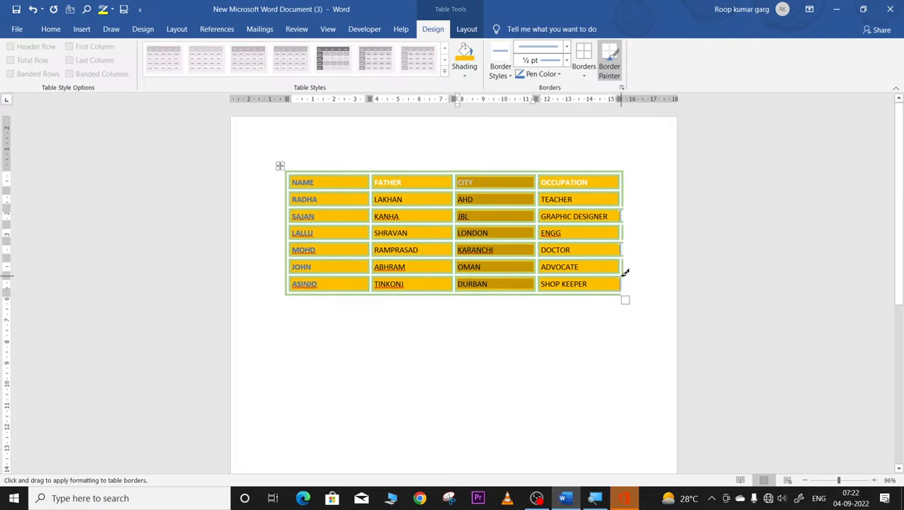
pyautogui.click(593, 292)
pyautogui.click(505, 287)
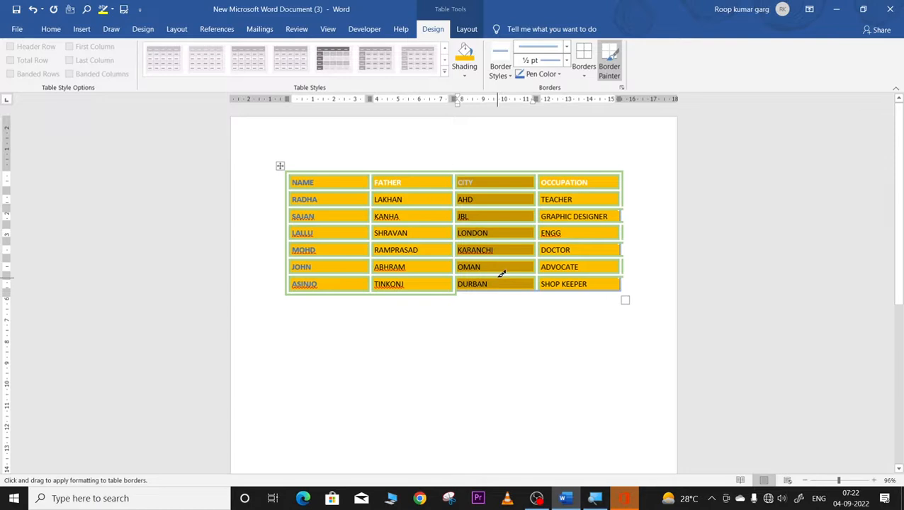
pyautogui.click(500, 275)
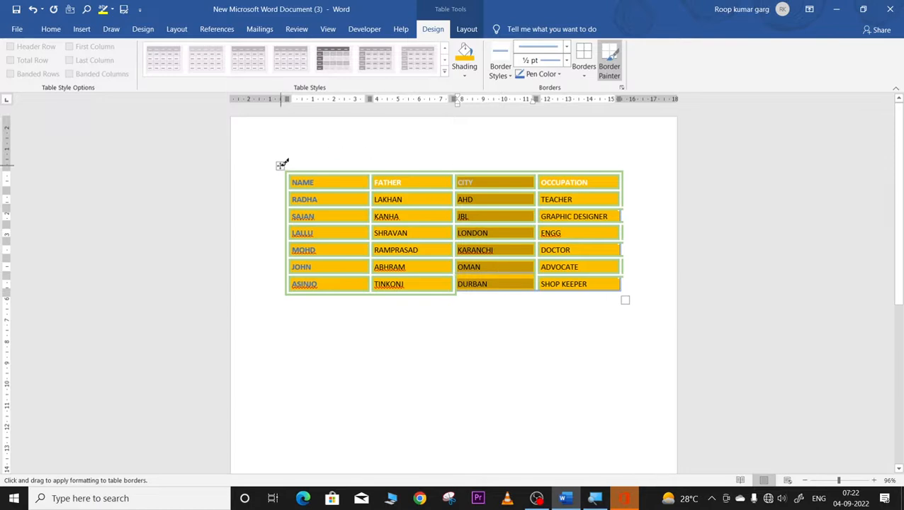
pyautogui.press('Escape')
pyautogui.click(582, 78)
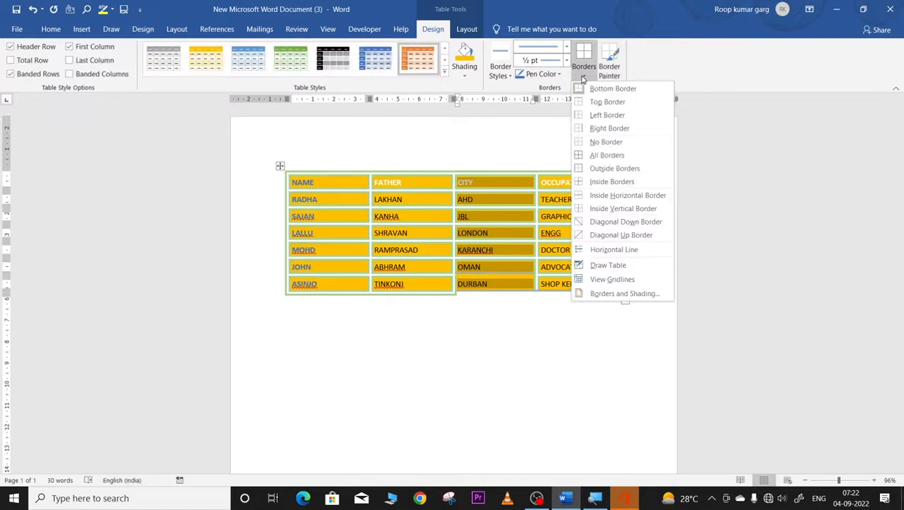
pyautogui.click(594, 155)
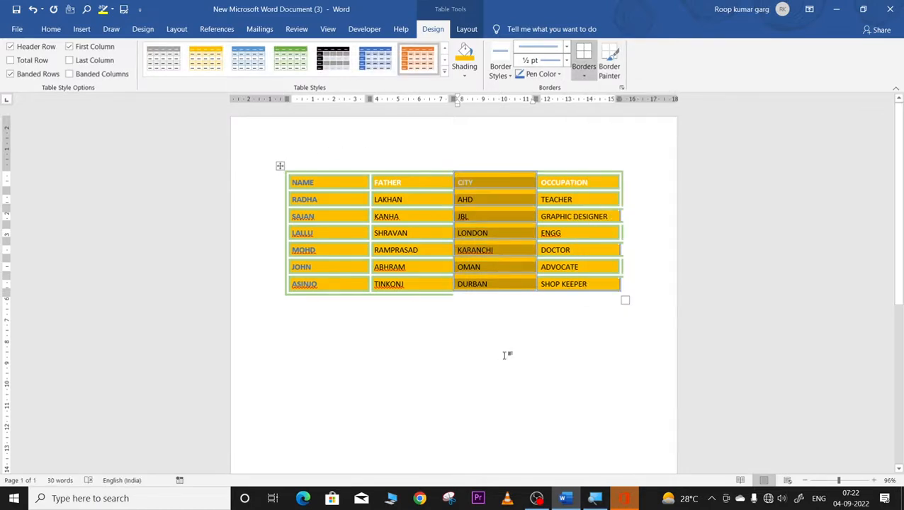
pyautogui.click(514, 309)
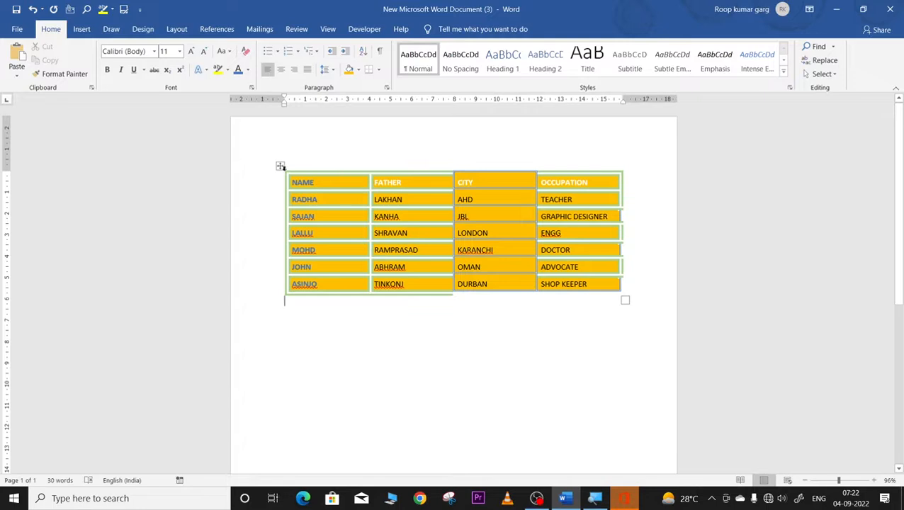
# Step: Apply Outside Borders to the whole table
pyautogui.click(280, 167)
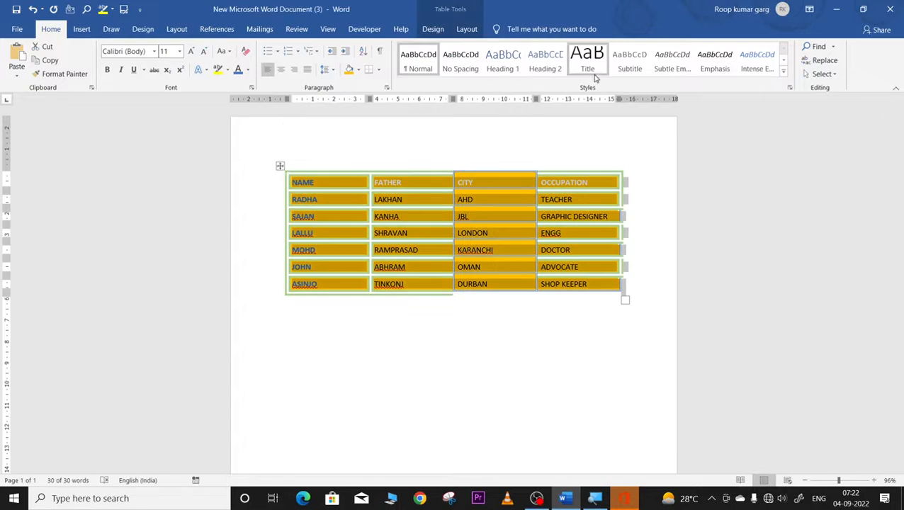
pyautogui.click(433, 29)
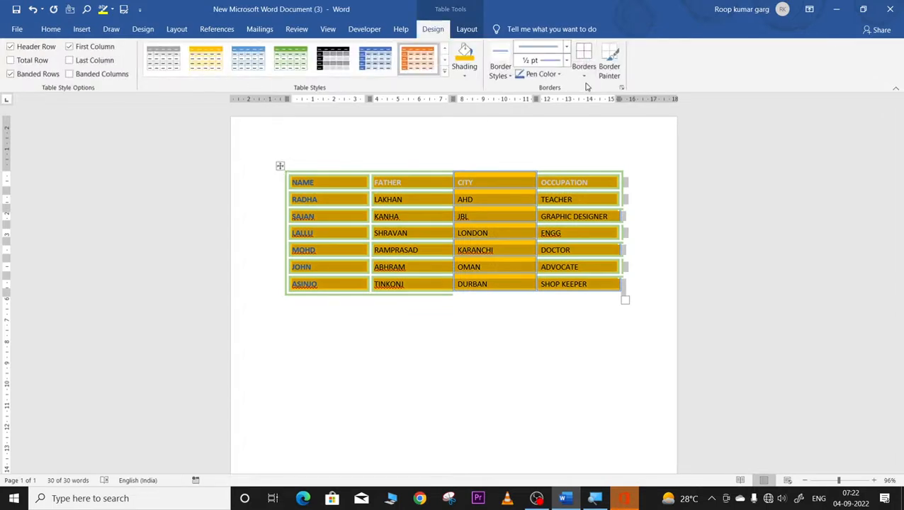
pyautogui.click(584, 78)
pyautogui.click(614, 167)
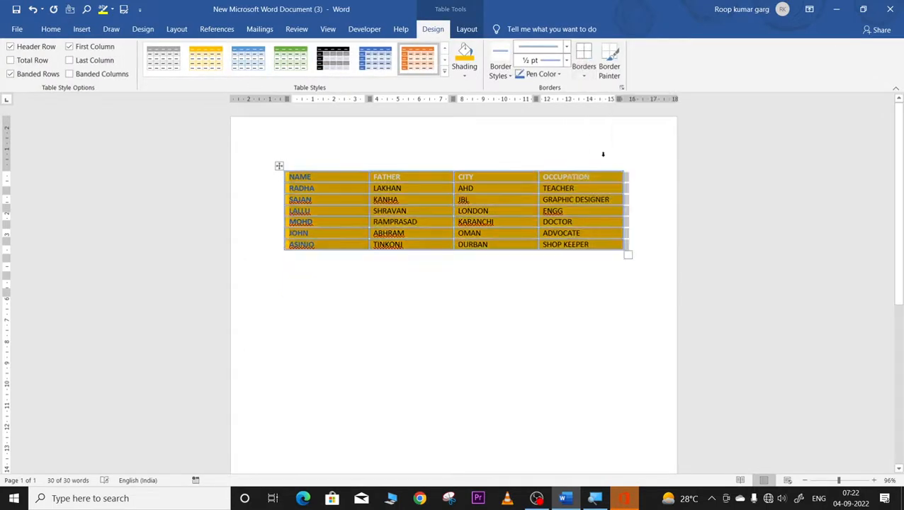
# Step: Select the table and show the Table Layout tools
pyautogui.click(530, 341)
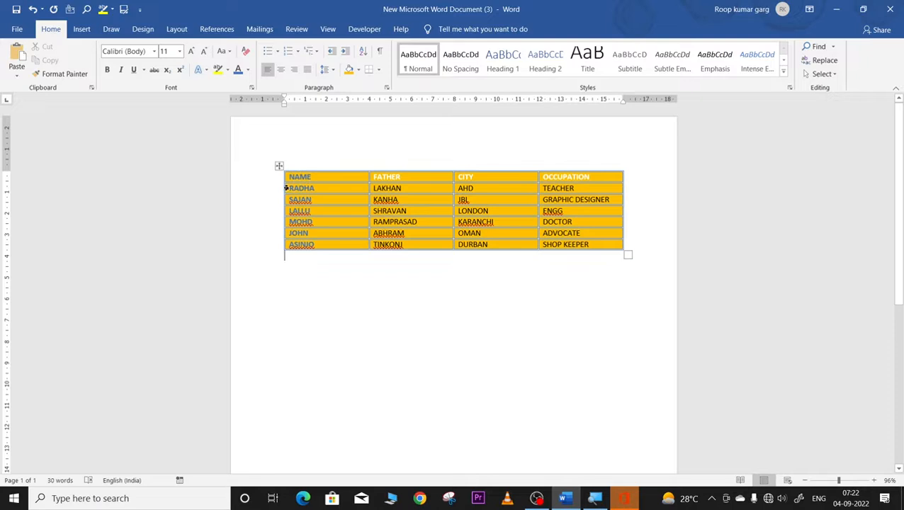
pyautogui.click(281, 165)
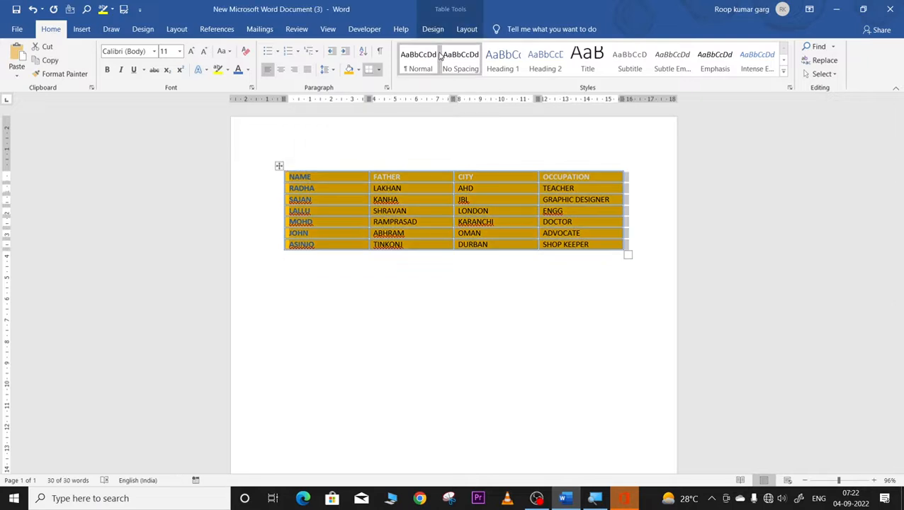
pyautogui.click(433, 29)
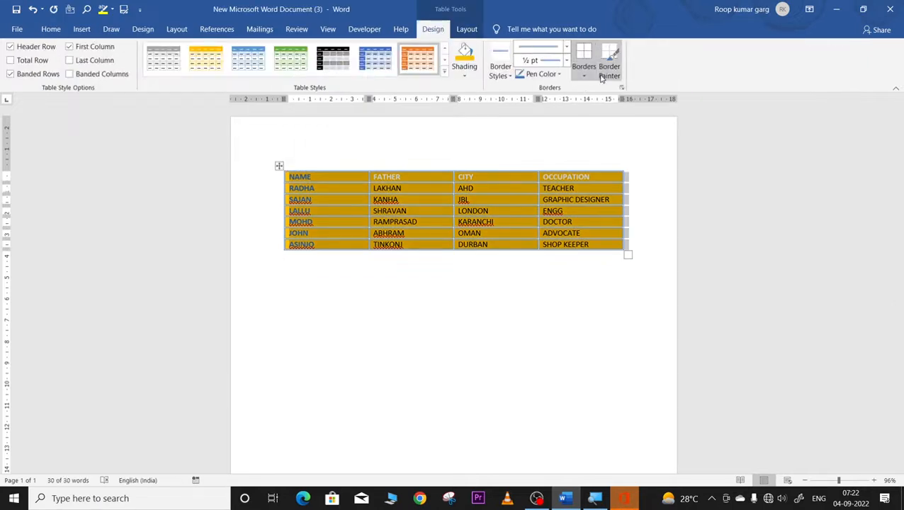
pyautogui.click(466, 29)
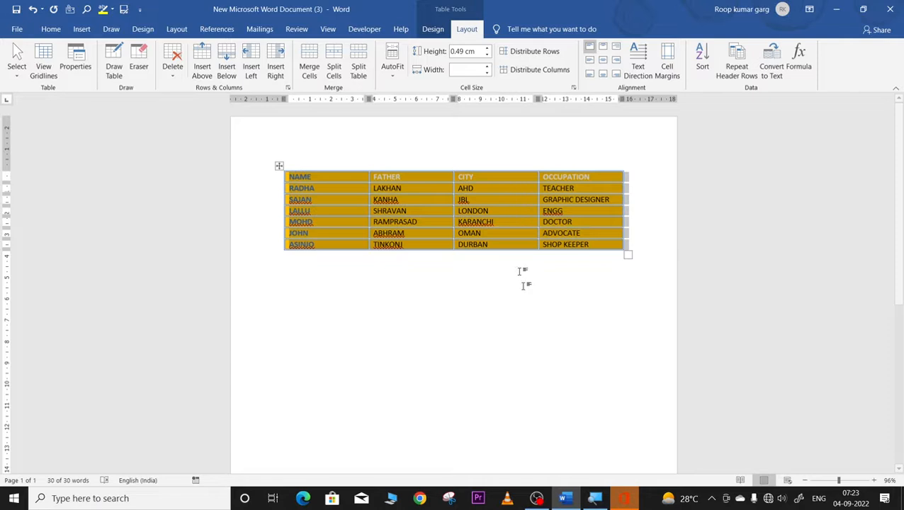
pyautogui.click(509, 342)
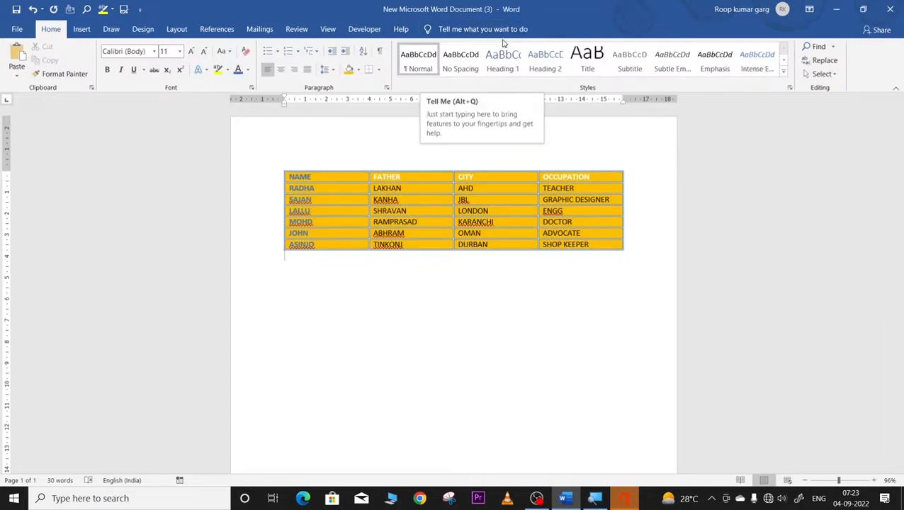
pyautogui.click(279, 166)
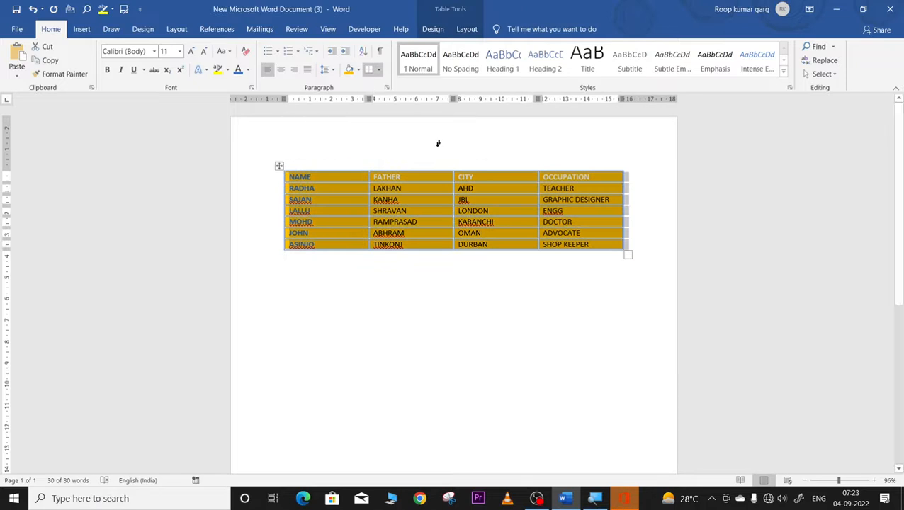
pyautogui.click(467, 29)
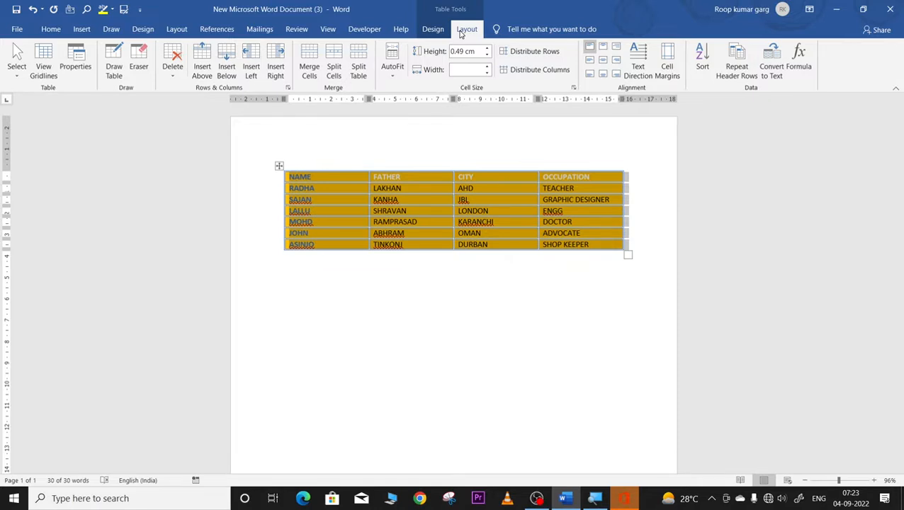
# Step: Use Select > Select Column, then move through the LALLU, ENGG and SHRAVAN cells
pyautogui.click(17, 76)
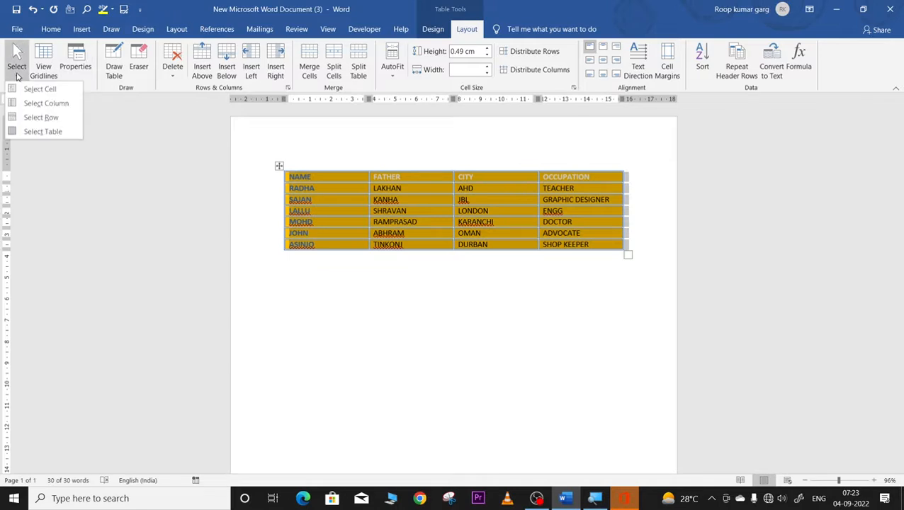
pyautogui.click(46, 103)
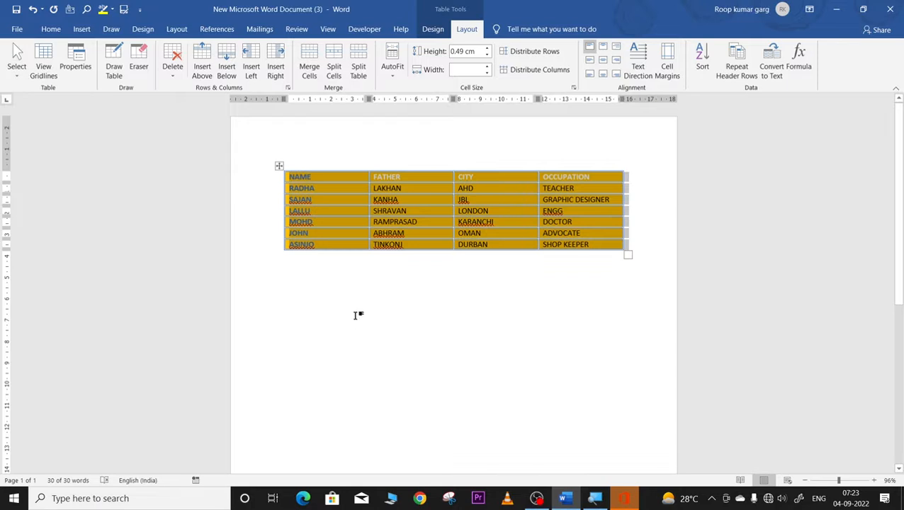
pyautogui.click(345, 211)
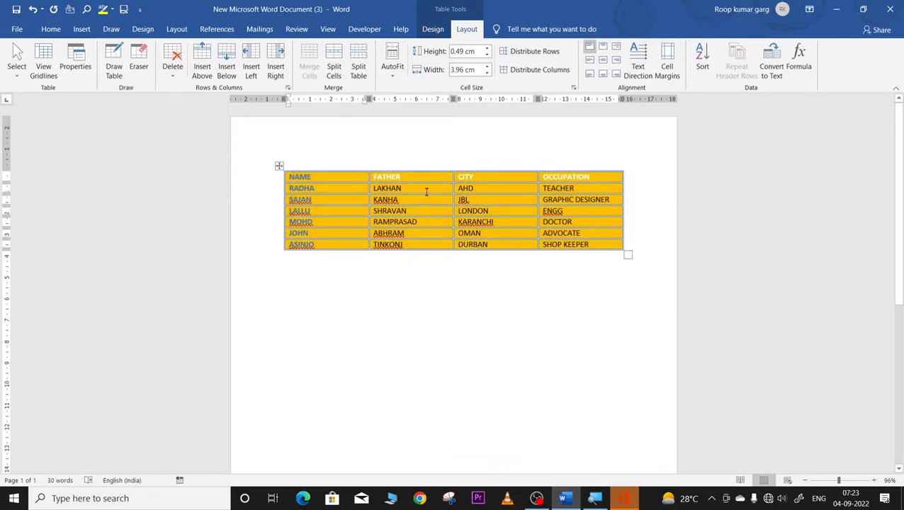
pyautogui.click(574, 210)
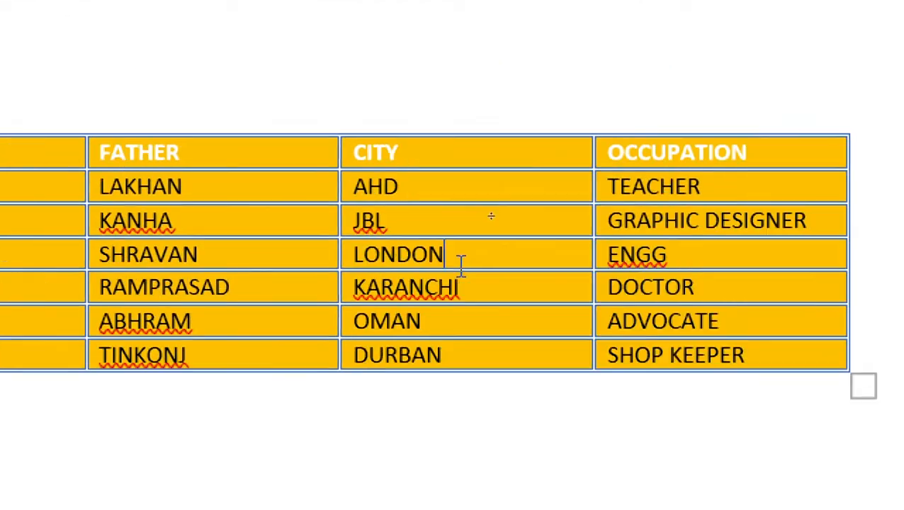
pyautogui.click(157, 263)
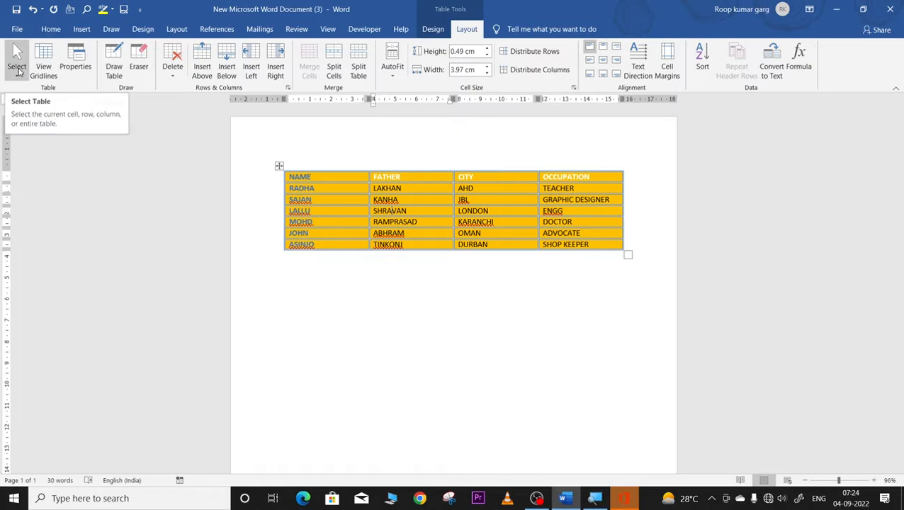
# Step: Select the entire table with Select > Select Table, then deselect and reselect it
pyautogui.click(20, 72)
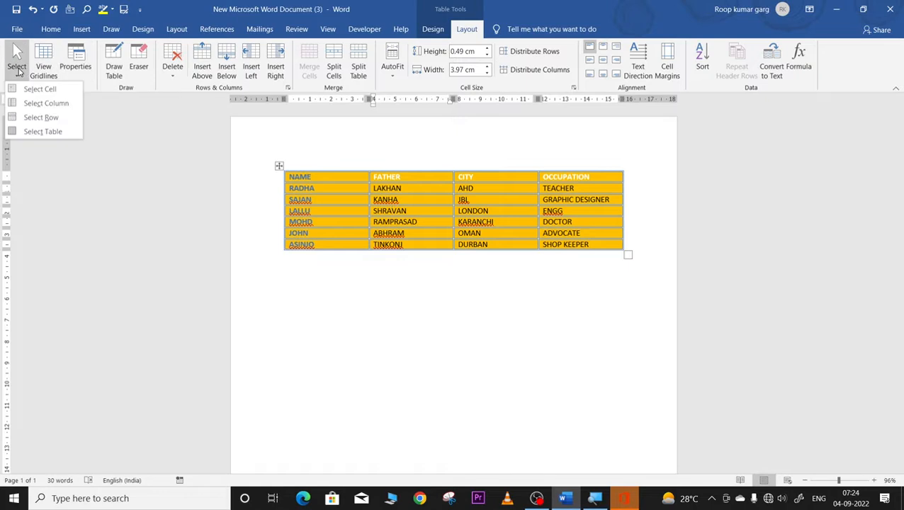
pyautogui.click(31, 131)
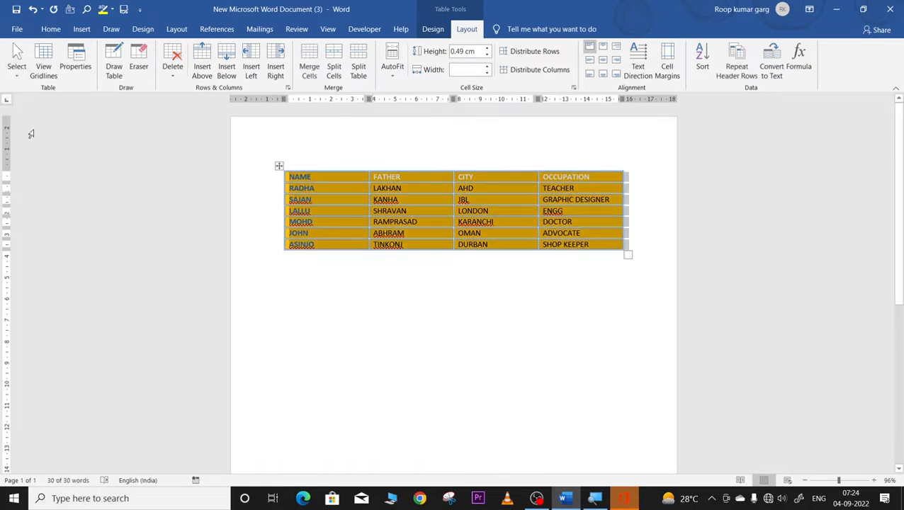
pyautogui.click(299, 312)
pyautogui.click(276, 179)
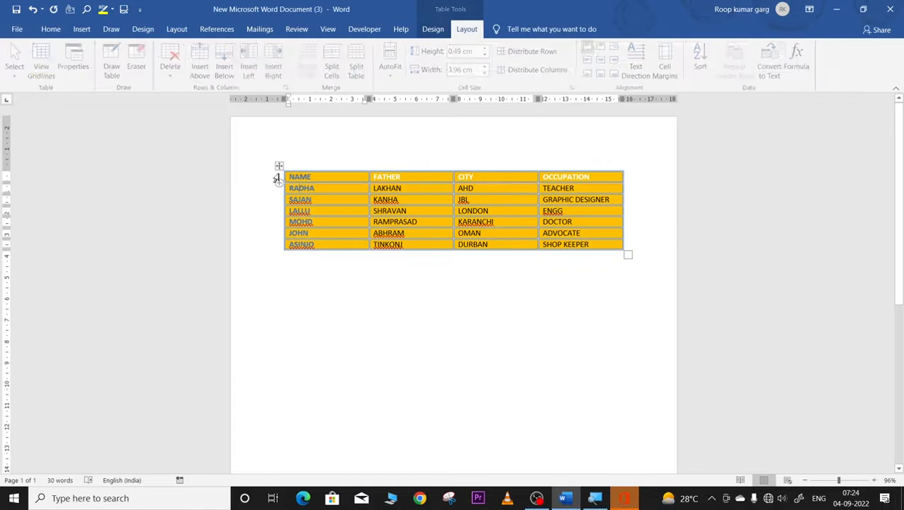
pyautogui.click(279, 166)
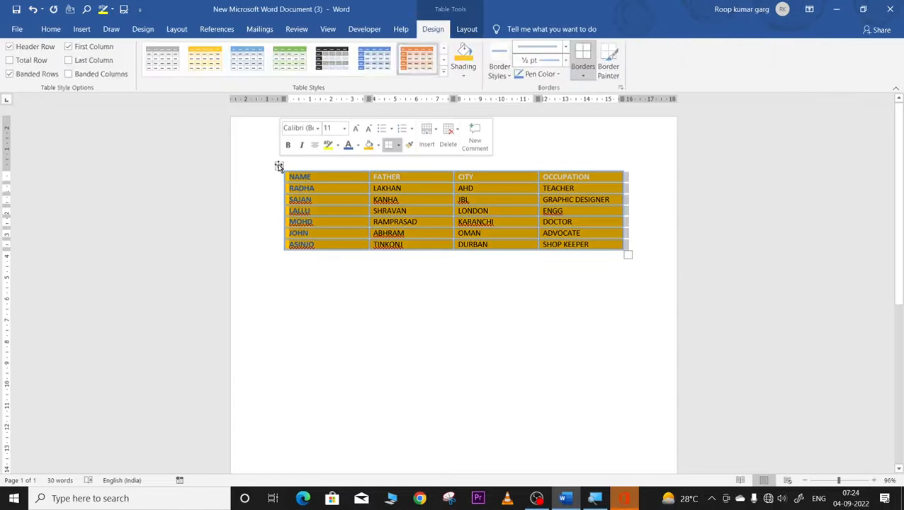
pyautogui.click(333, 341)
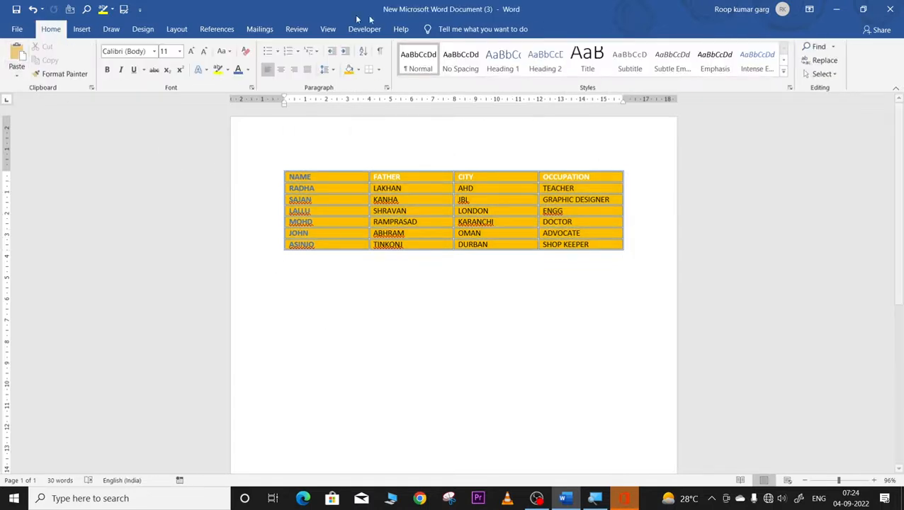
pyautogui.click(279, 166)
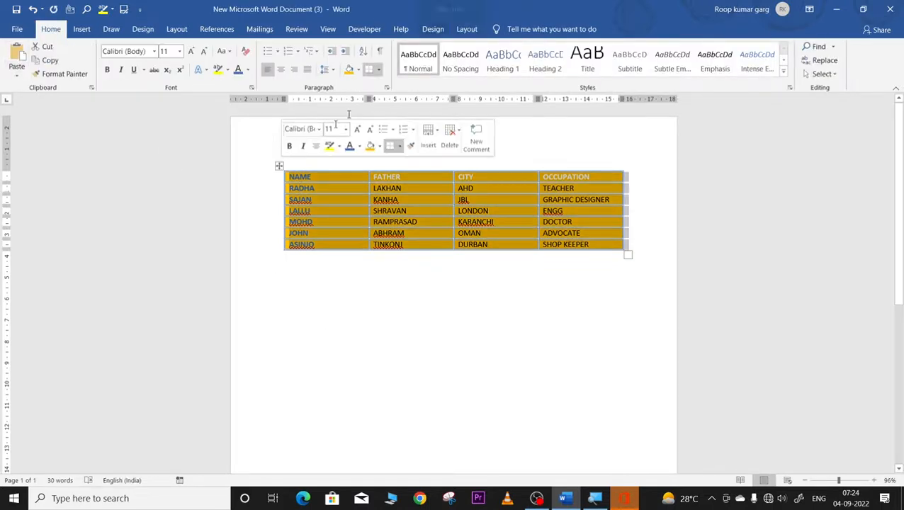
# Step: With the cursor in the KARANCHI cell, open the Layout Select dropdown
pyautogui.click(466, 29)
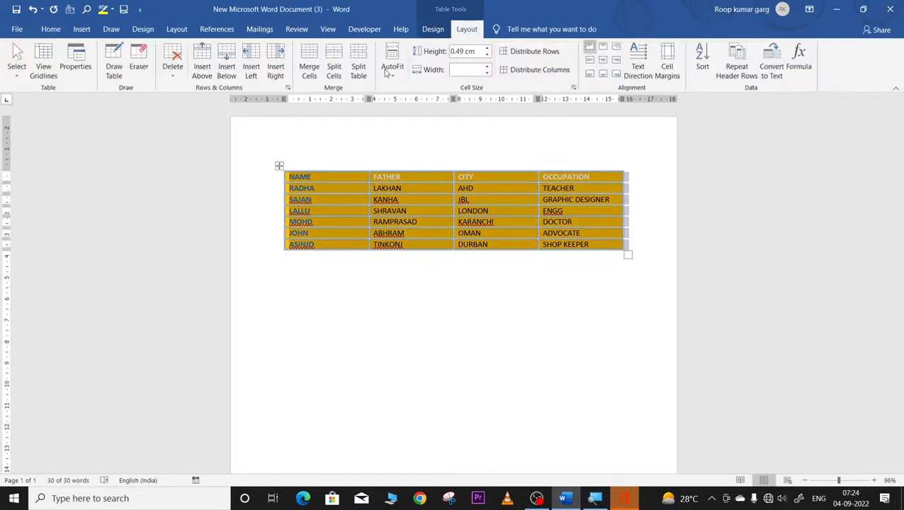
pyautogui.click(17, 78)
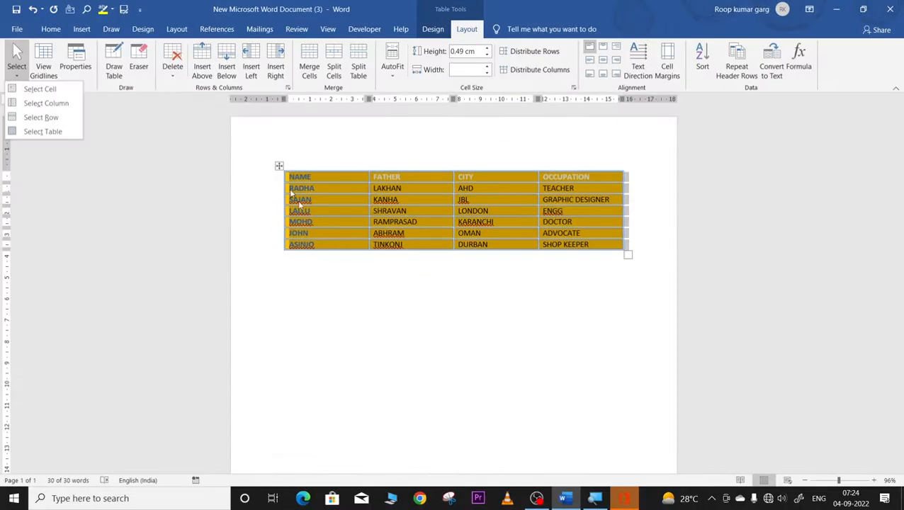
pyautogui.click(298, 201)
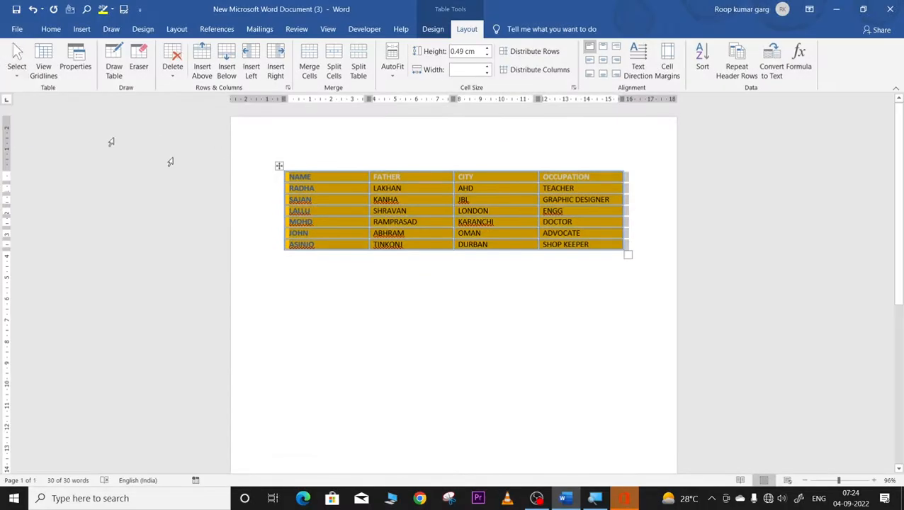
pyautogui.click(495, 222)
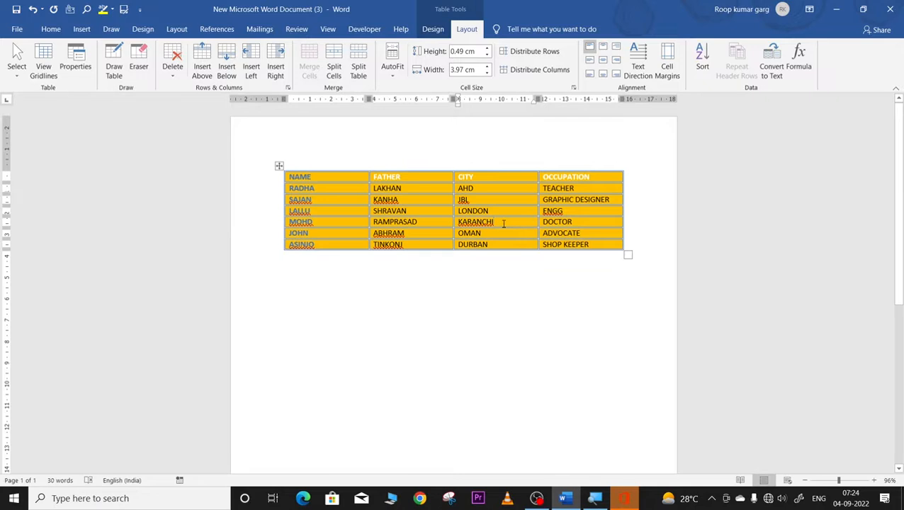
pyautogui.click(15, 76)
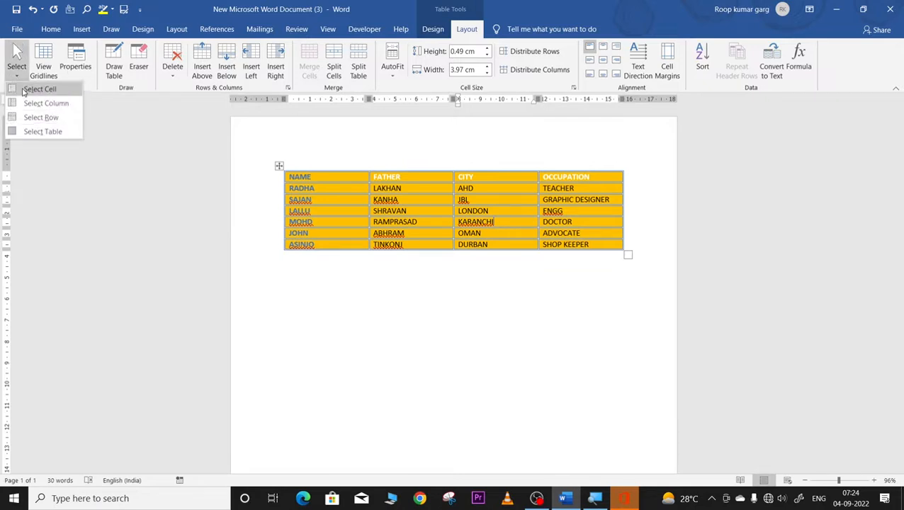
# Step: Split the KARANCHI cell into seven columns with Split Cells, then undo it with Ctrl+Z
pyautogui.click(23, 90)
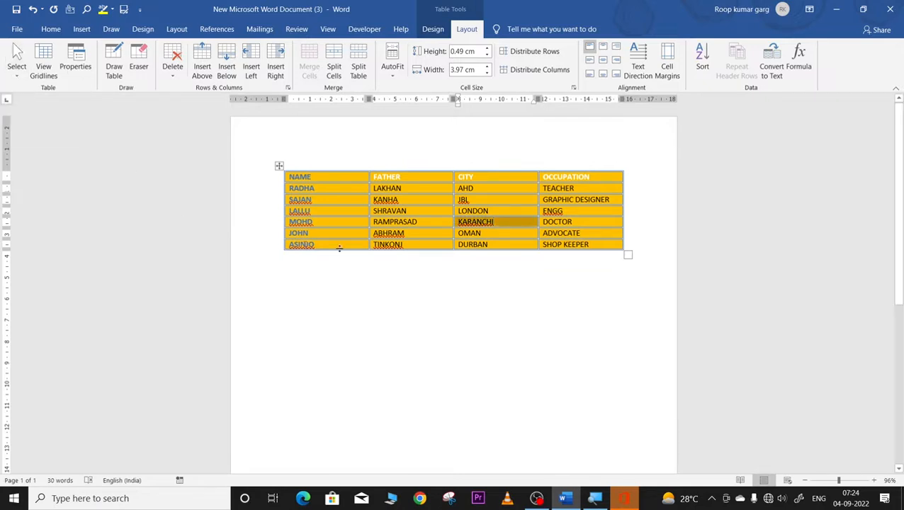
pyautogui.rightClick(481, 224)
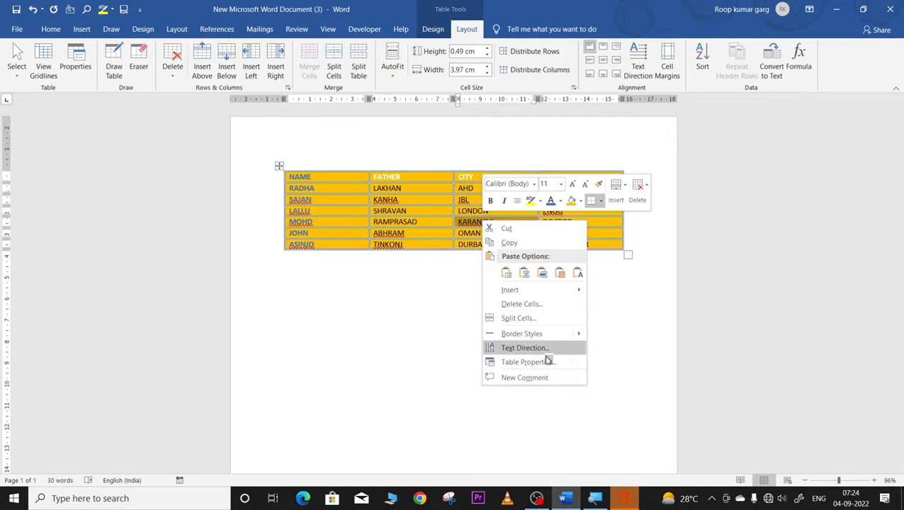
pyautogui.click(518, 320)
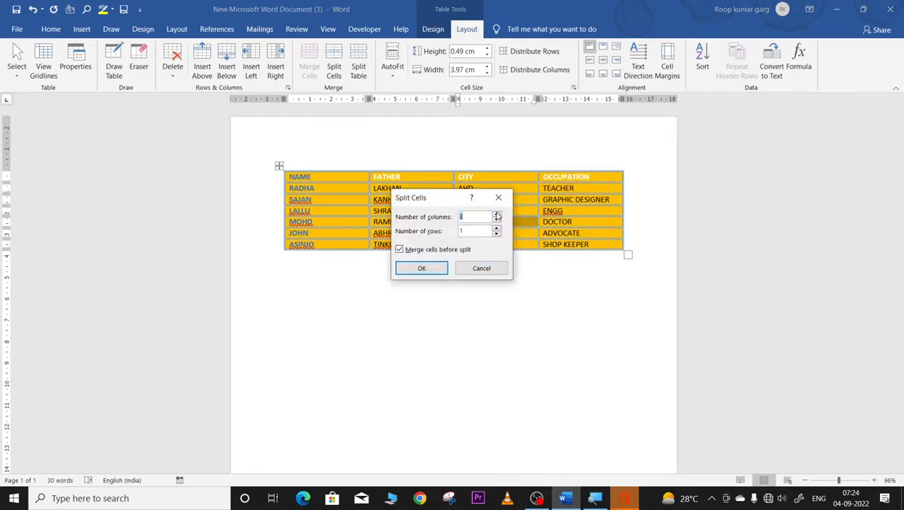
pyautogui.click(421, 269)
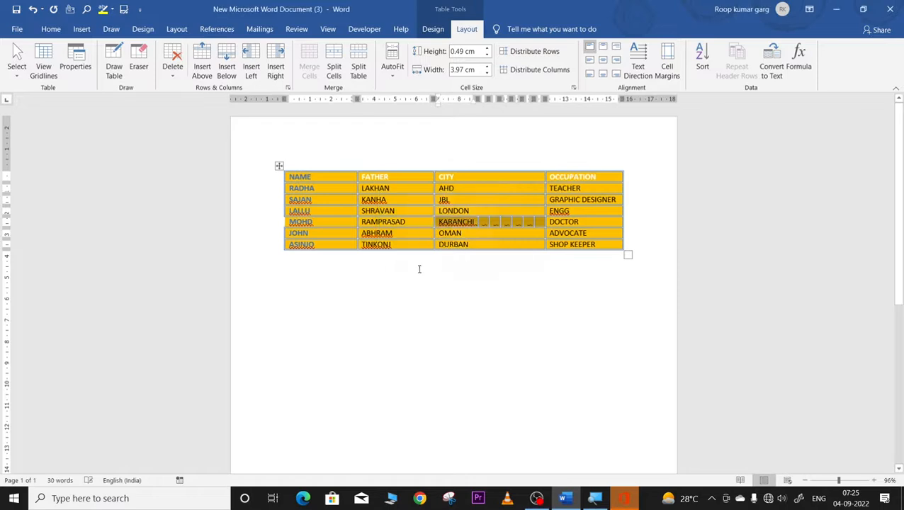
pyautogui.click(493, 273)
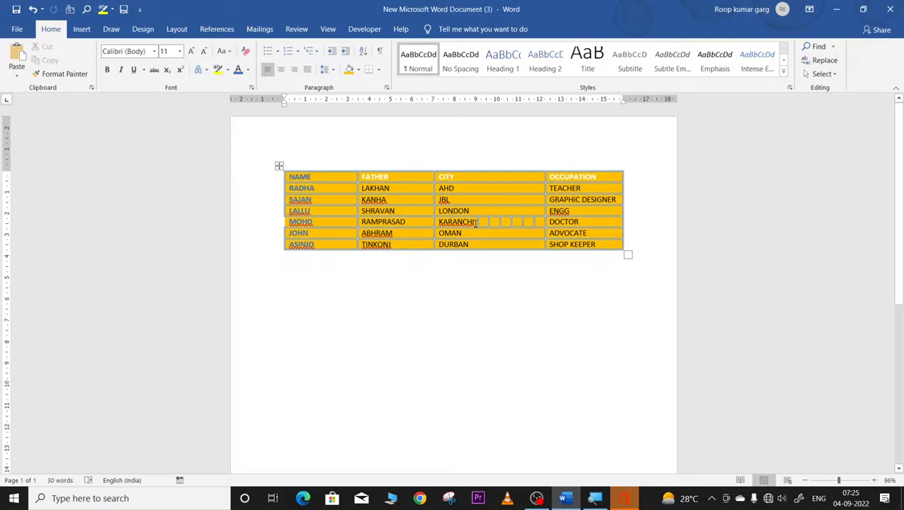
pyautogui.hotkey('ctrl', 'z')
pyautogui.hotkey('ctrl', 'z')
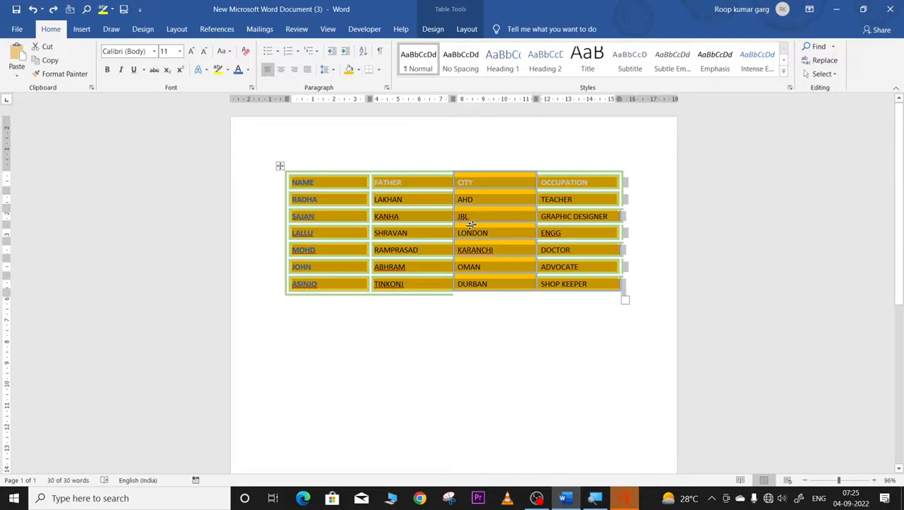
# Step: Redo to restore the compact rows and place the cursor in the KANHA cell
pyautogui.click(53, 10)
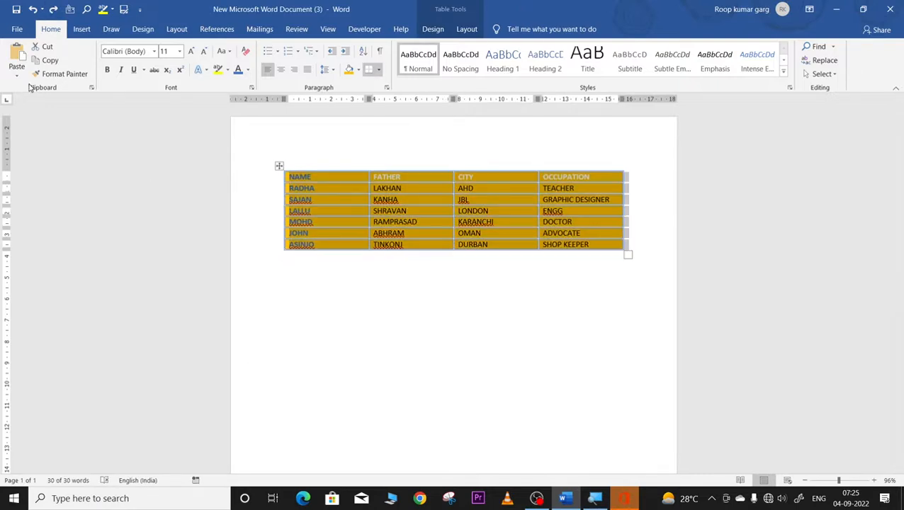
pyautogui.click(466, 30)
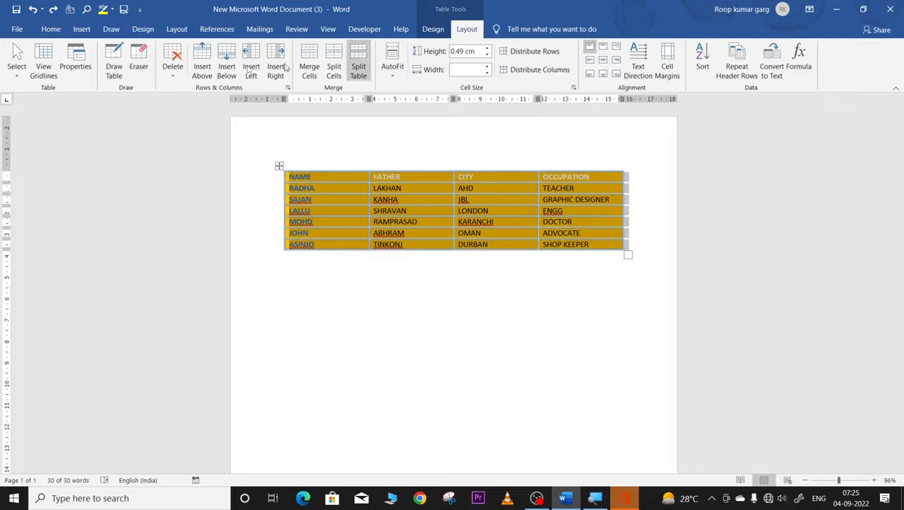
pyautogui.click(15, 71)
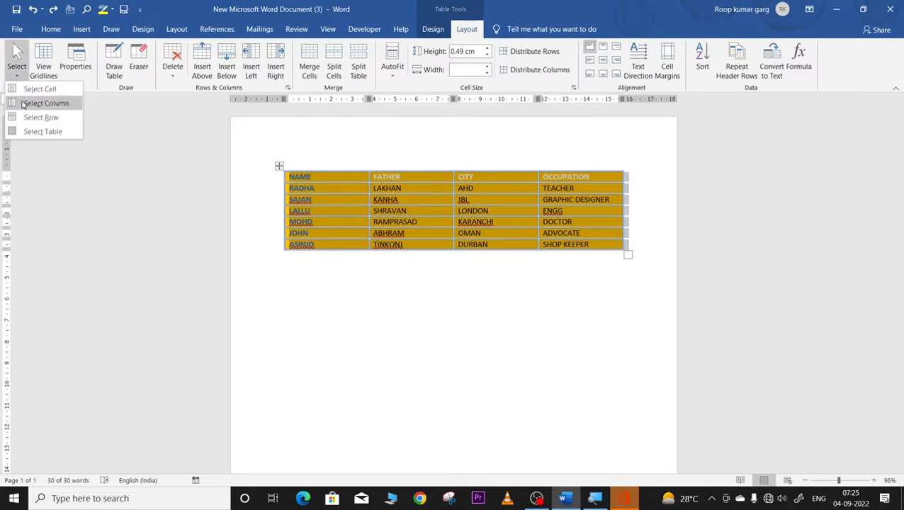
pyautogui.click(417, 177)
pyautogui.click(436, 198)
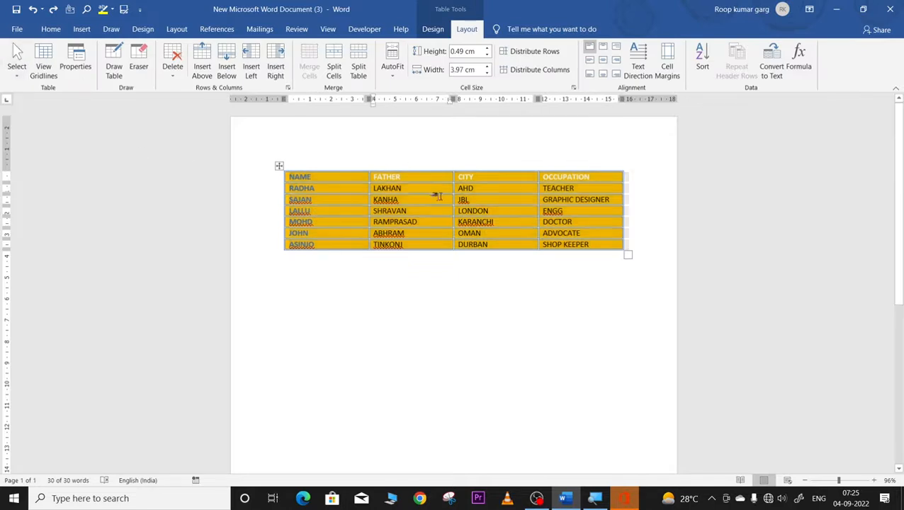
# Step: Use the Select menu to select the OCCUPATION column, the whole table, then the LALLU row
pyautogui.click(582, 185)
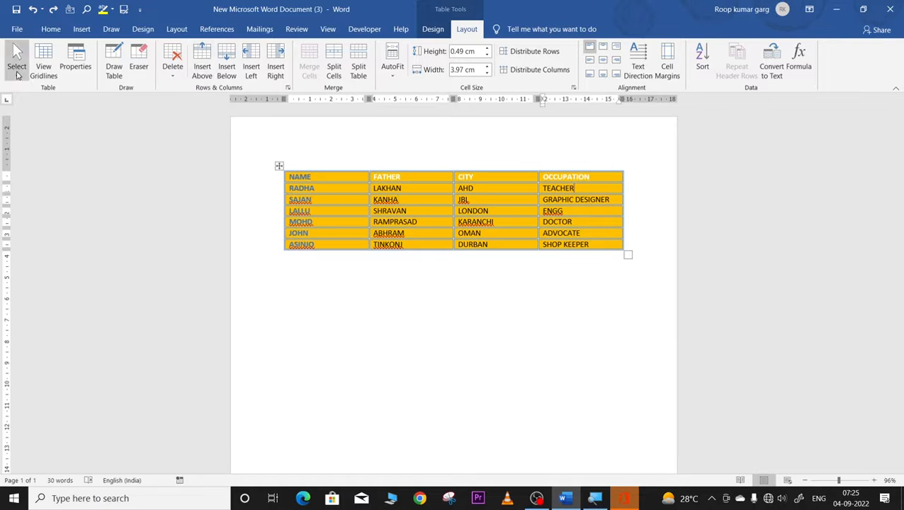
pyautogui.click(17, 74)
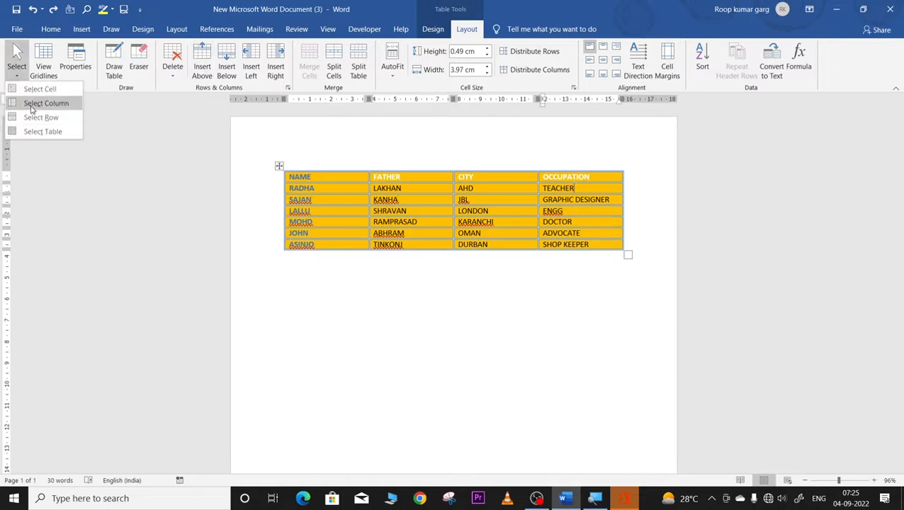
pyautogui.click(31, 103)
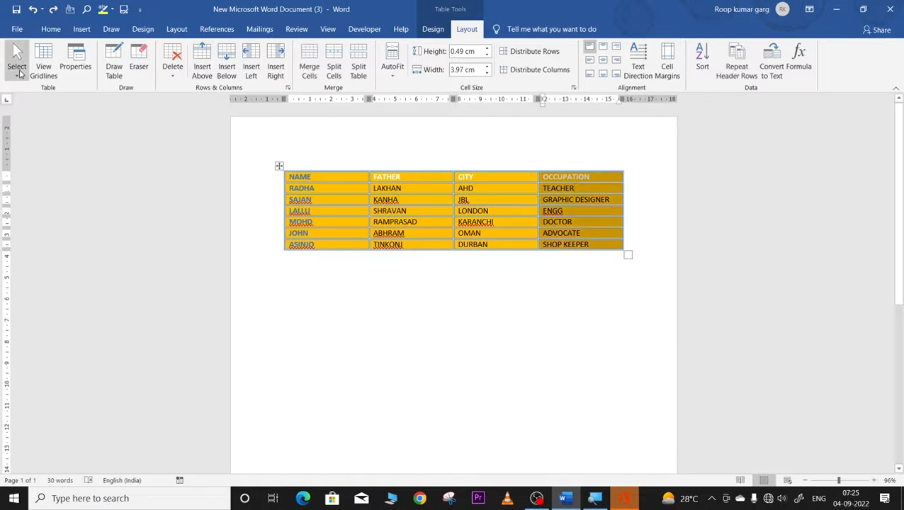
pyautogui.click(19, 73)
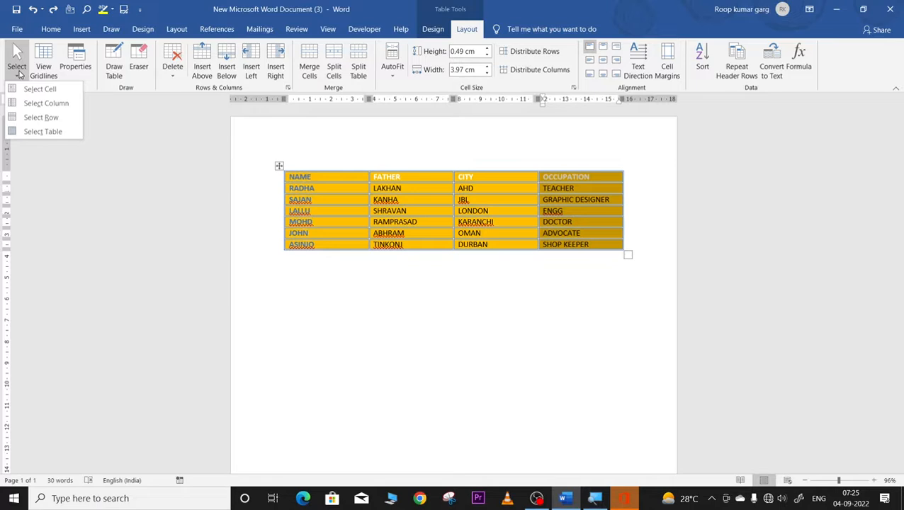
pyautogui.click(24, 129)
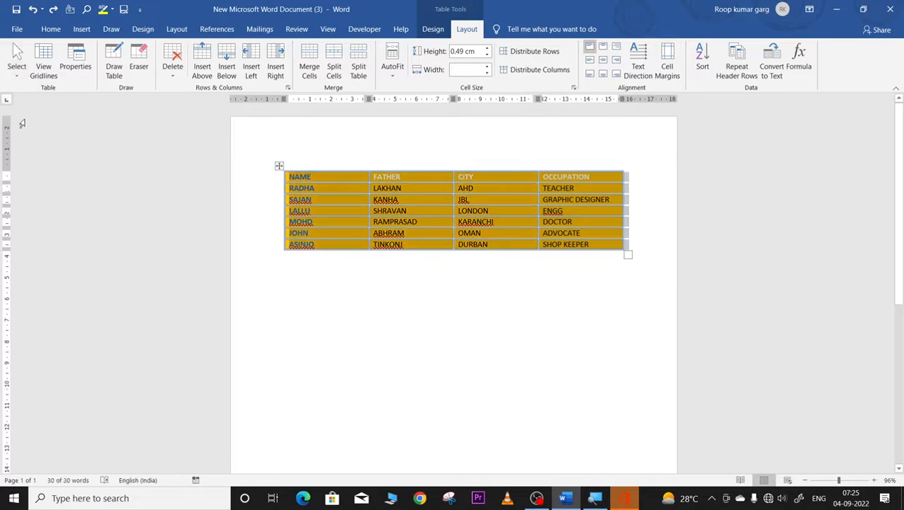
pyautogui.click(516, 235)
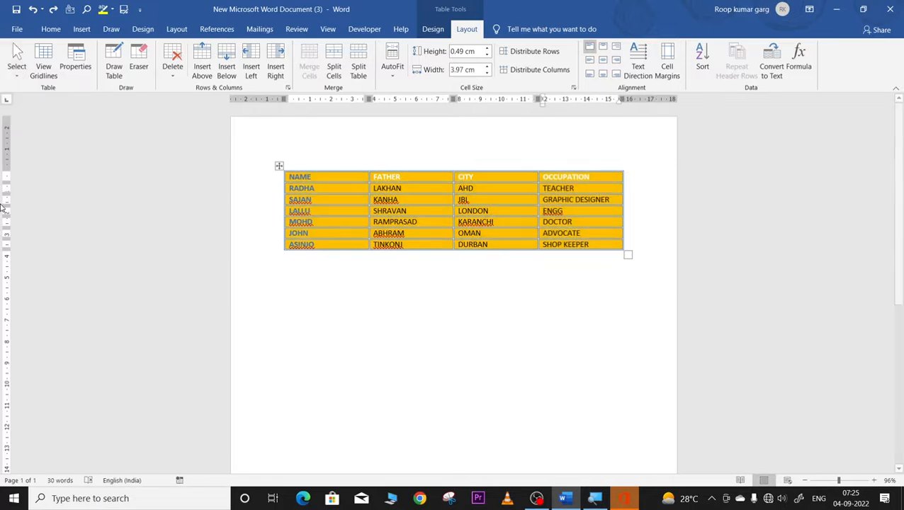
pyautogui.click(18, 71)
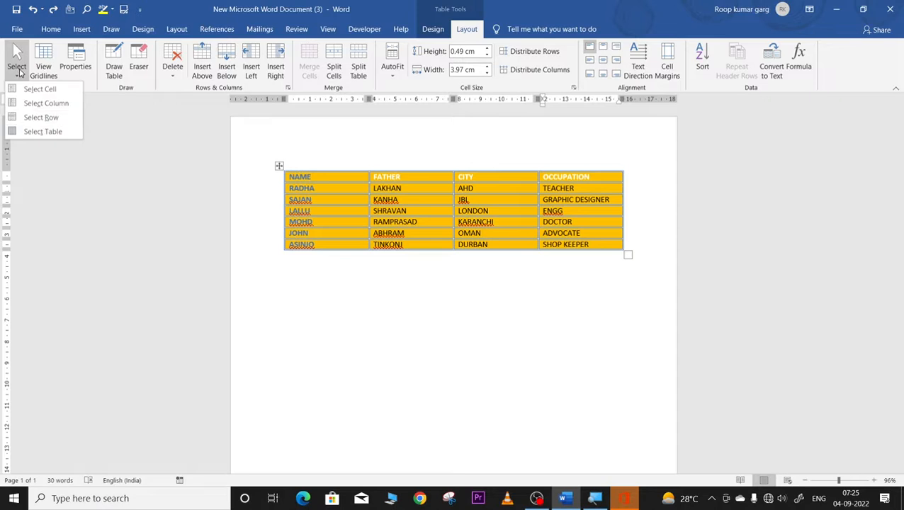
pyautogui.click(35, 118)
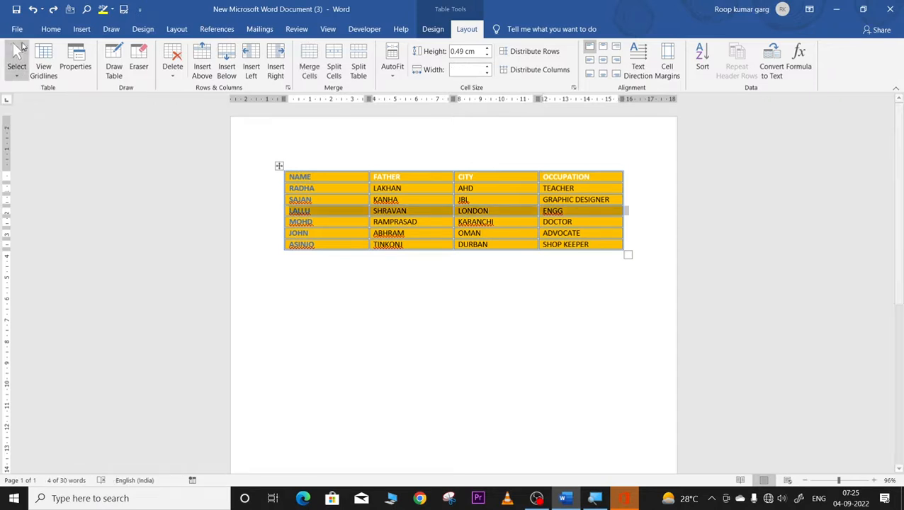
# Step: Select the LALLU row from the margin, the NAME and FATHER columns from above, then the whole table
pyautogui.click(281, 257)
pyautogui.click(277, 211)
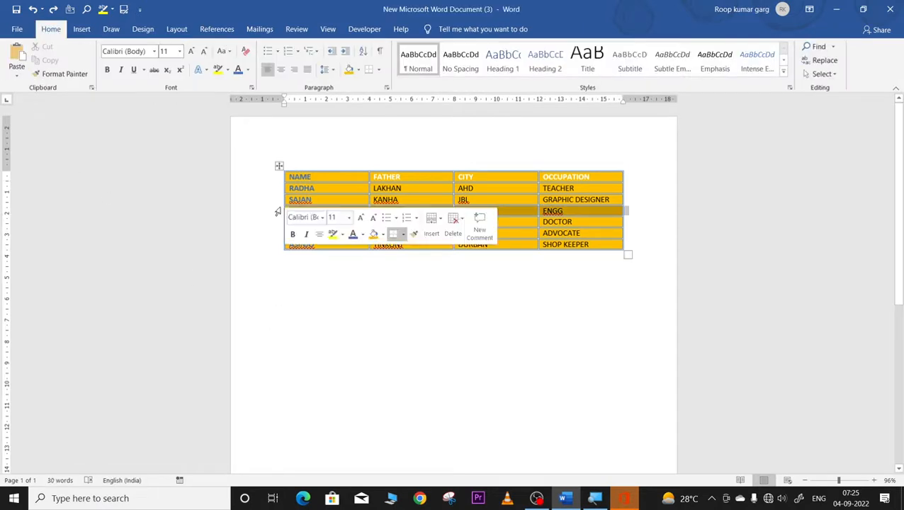
pyautogui.click(243, 270)
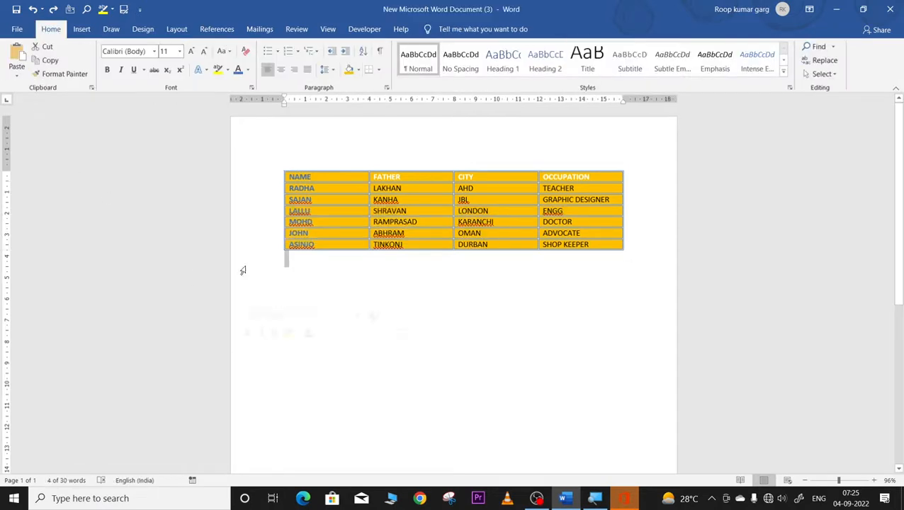
pyautogui.click(268, 210)
pyautogui.click(332, 162)
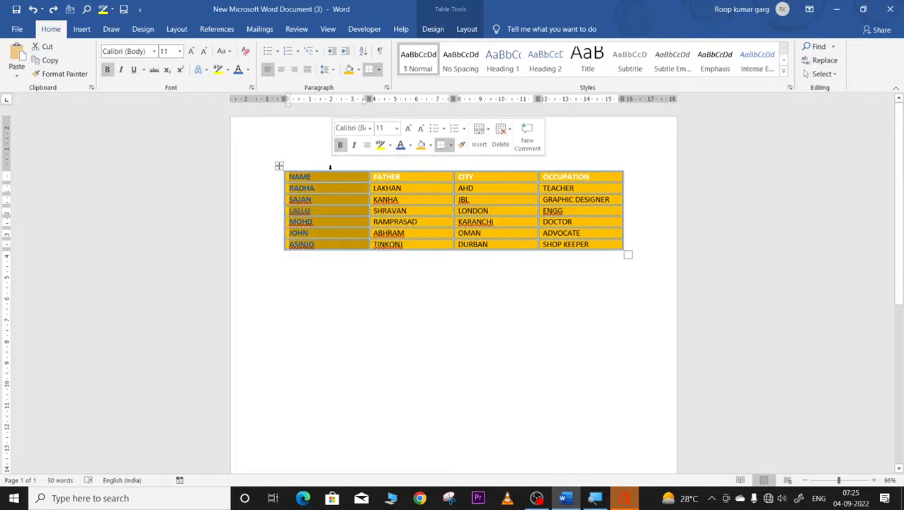
pyautogui.click(385, 163)
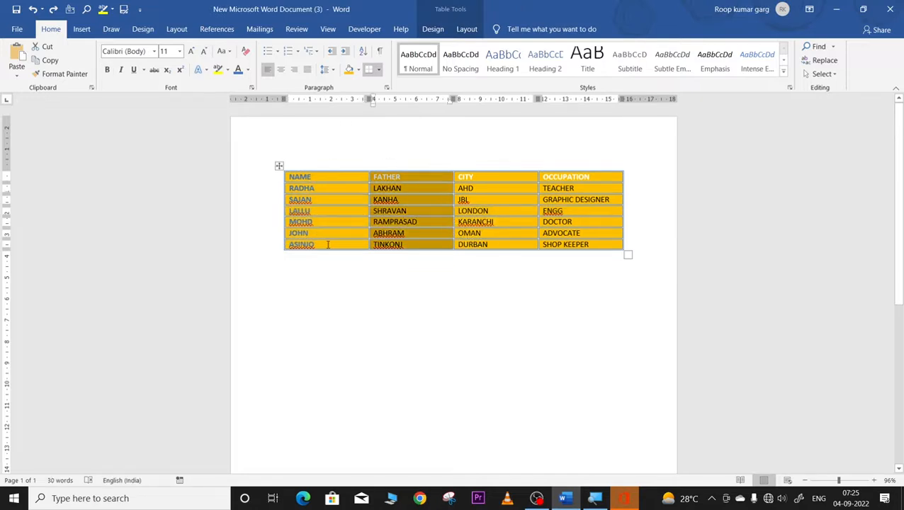
pyautogui.click(327, 323)
pyautogui.moveTo(327, 163); pyautogui.dragTo(410, 168)
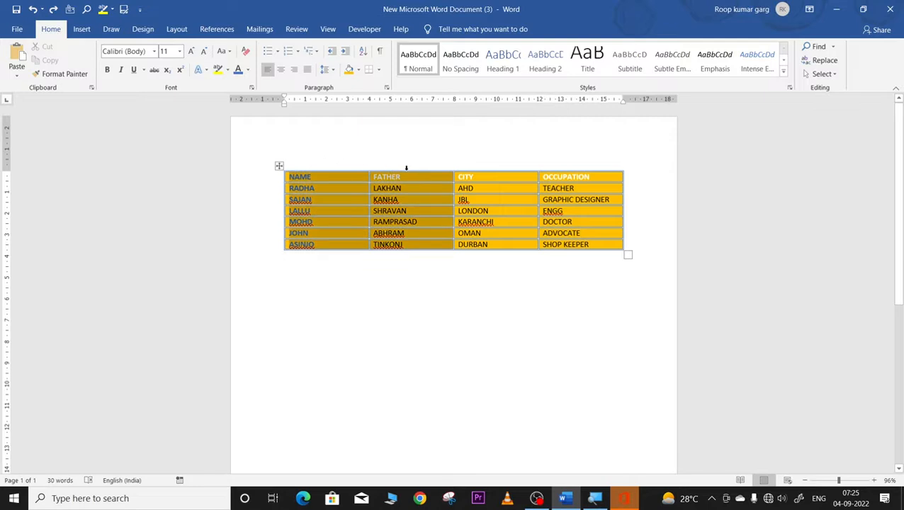
pyautogui.moveTo(475, 182); pyautogui.dragTo(331, 168)
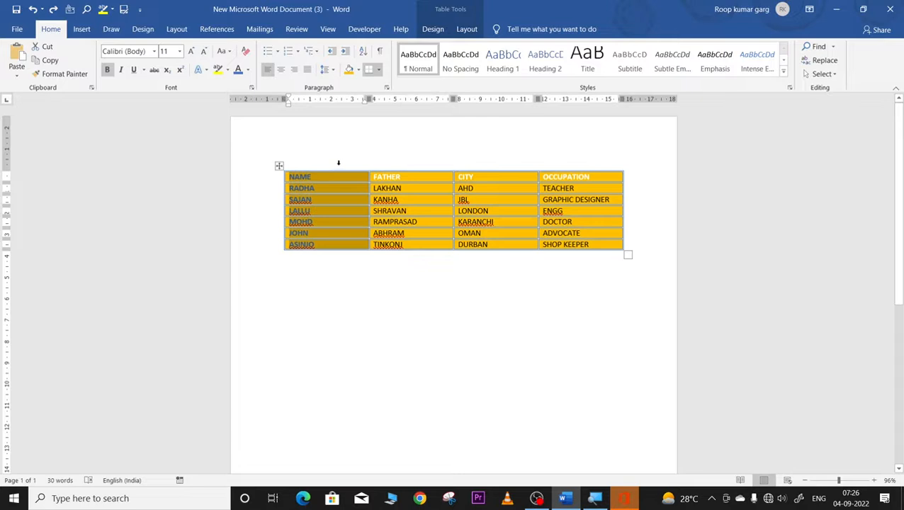
pyautogui.click(279, 165)
pyautogui.click(466, 30)
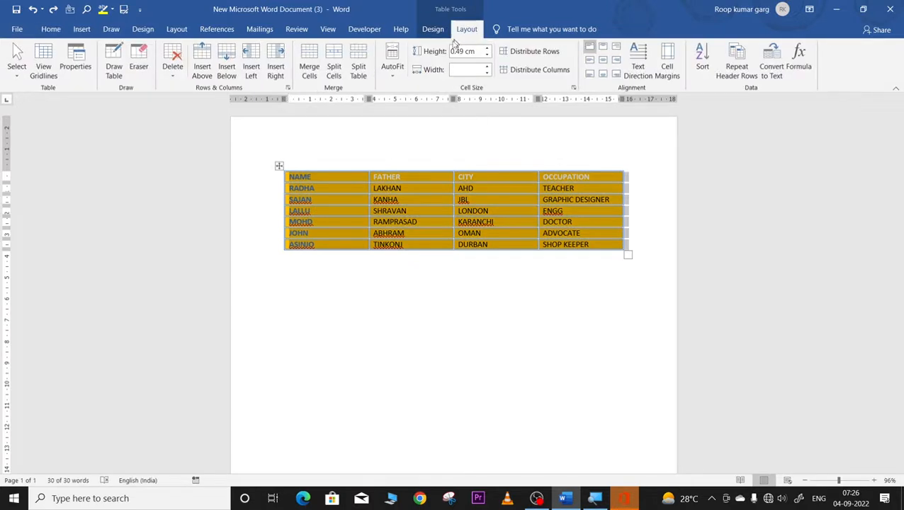
pyautogui.click(356, 177)
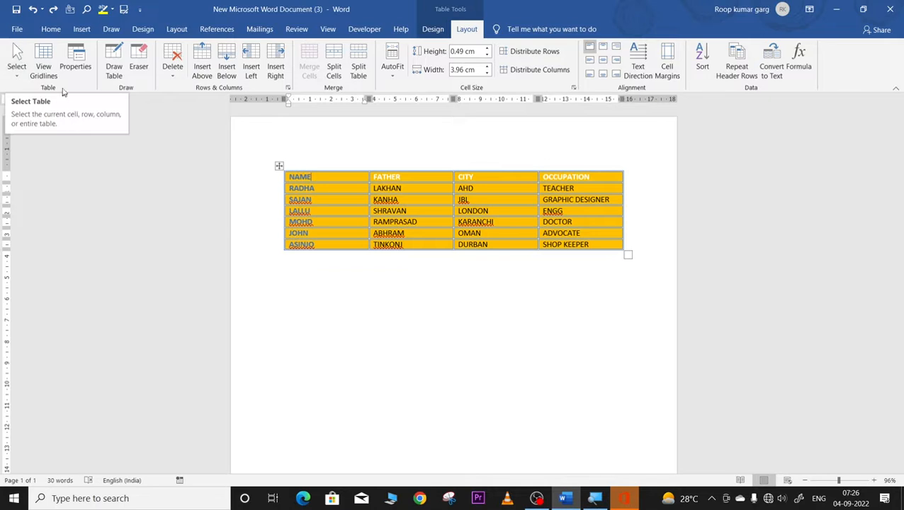
pyautogui.click(44, 70)
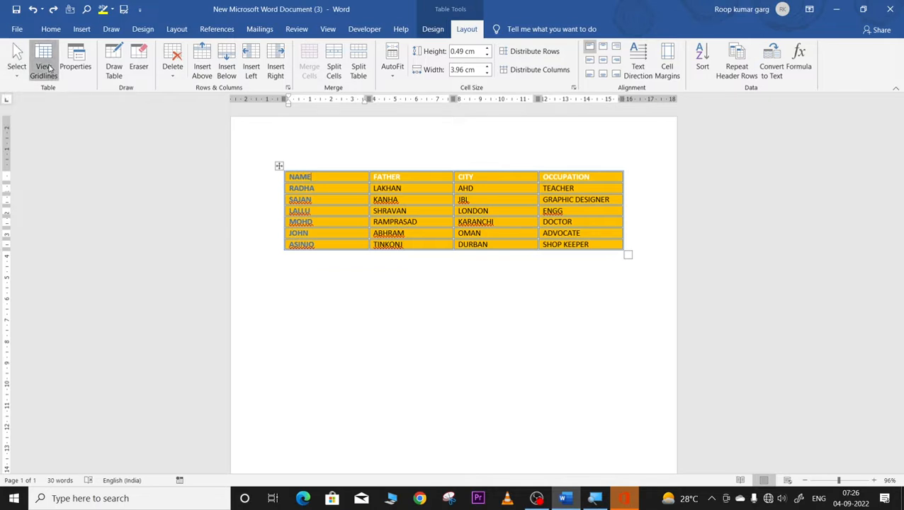
pyautogui.click(470, 394)
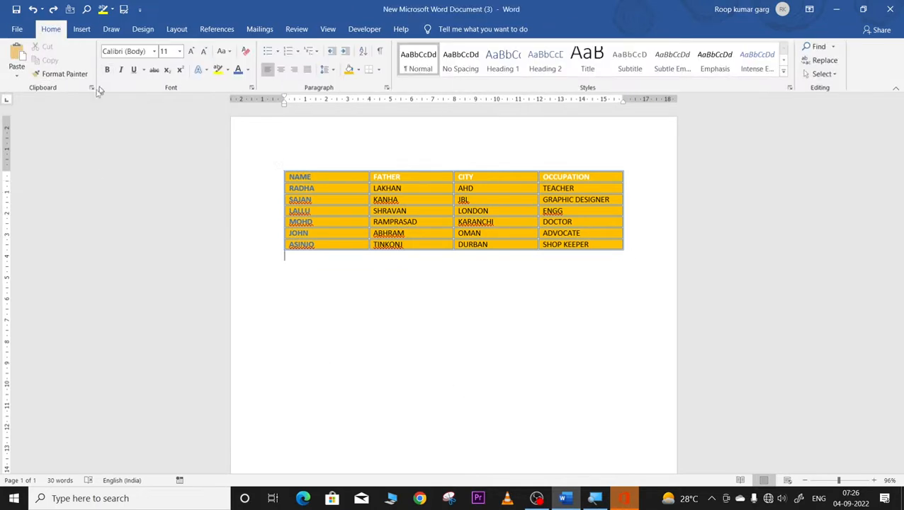
pyautogui.click(279, 166)
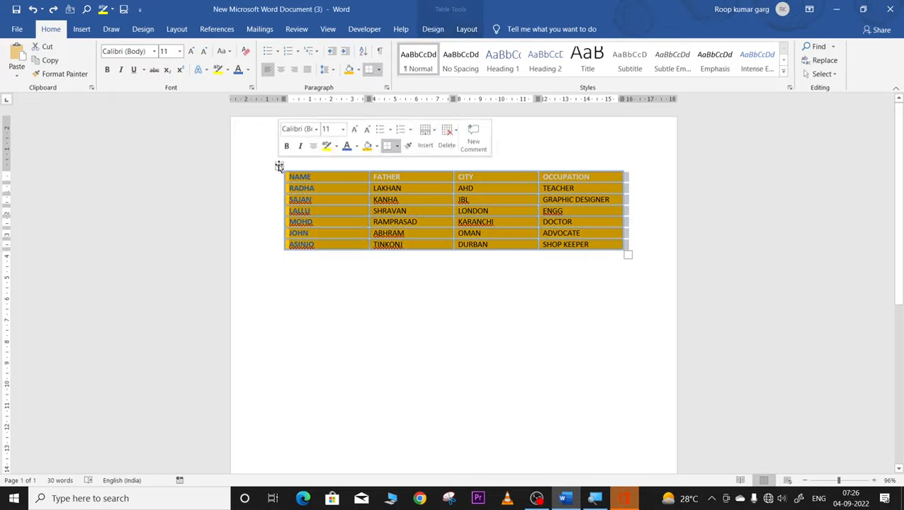
pyautogui.click(466, 29)
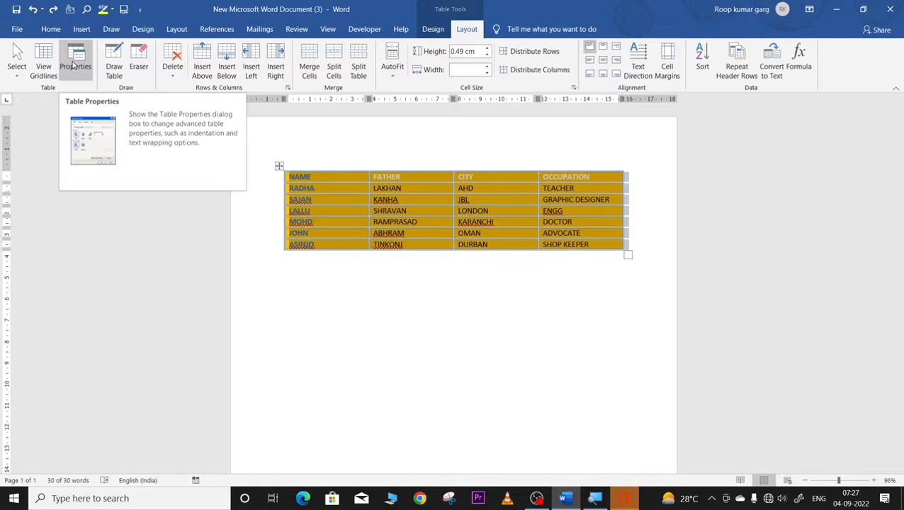
pyautogui.click(74, 65)
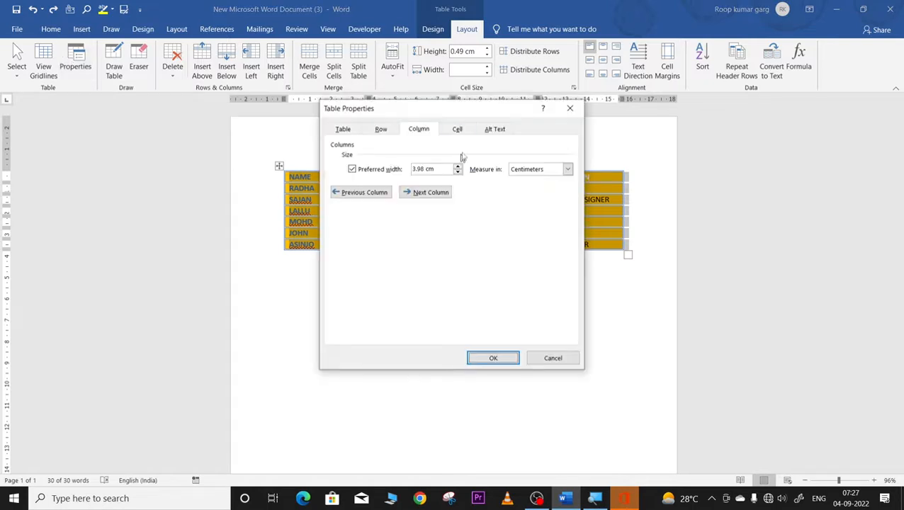
pyautogui.click(458, 130)
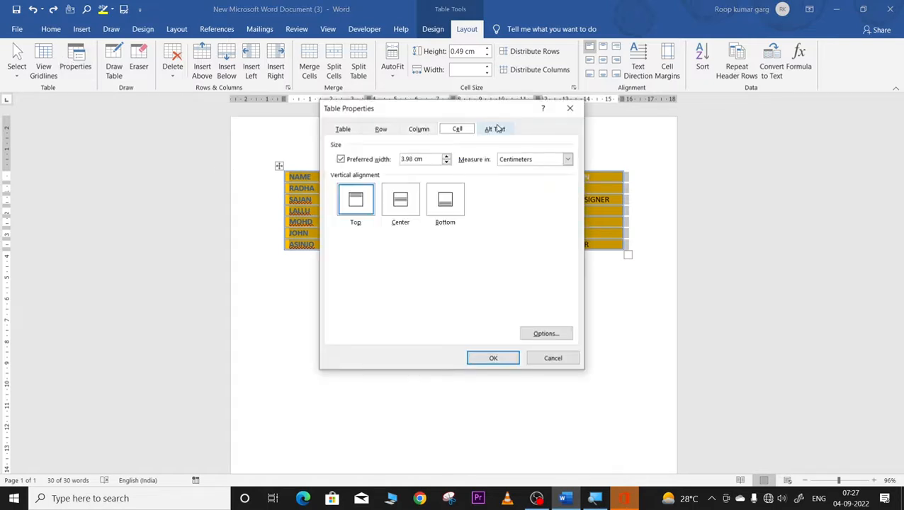
pyautogui.click(342, 130)
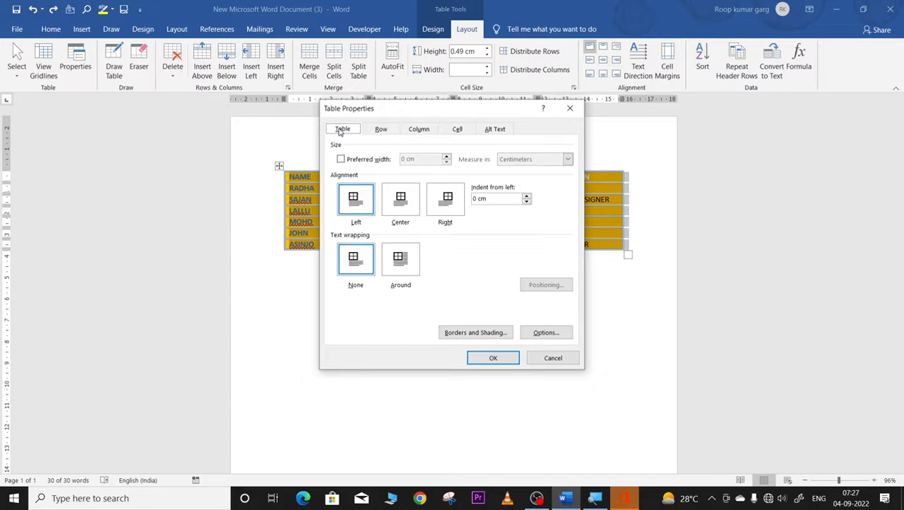
pyautogui.click(381, 129)
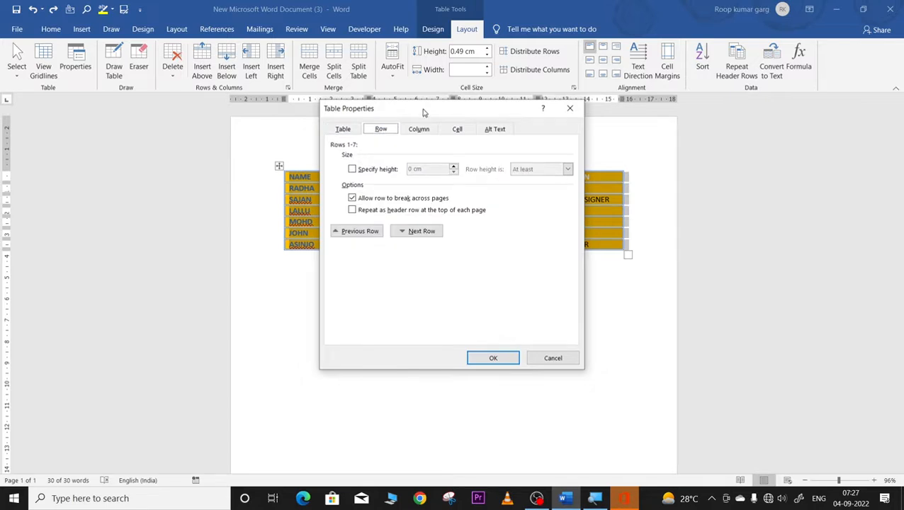
pyautogui.moveTo(424, 111); pyautogui.dragTo(461, 300)
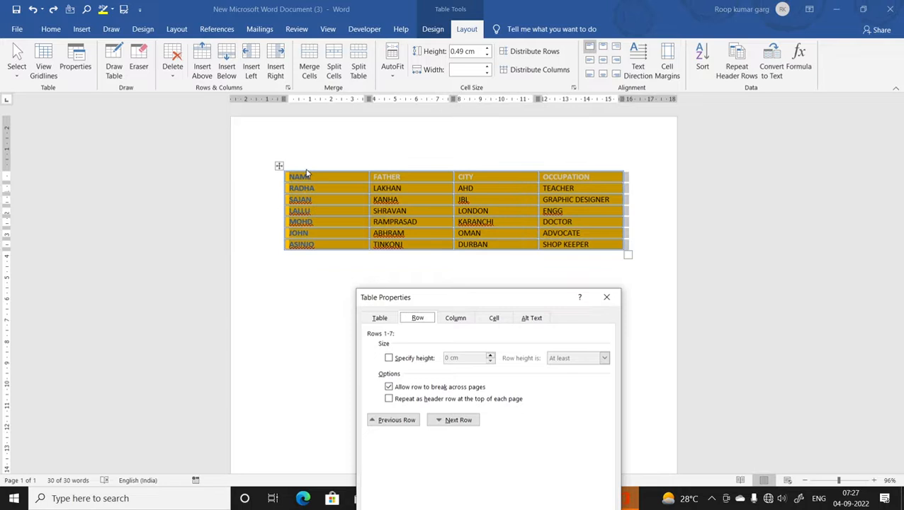
pyautogui.click(455, 318)
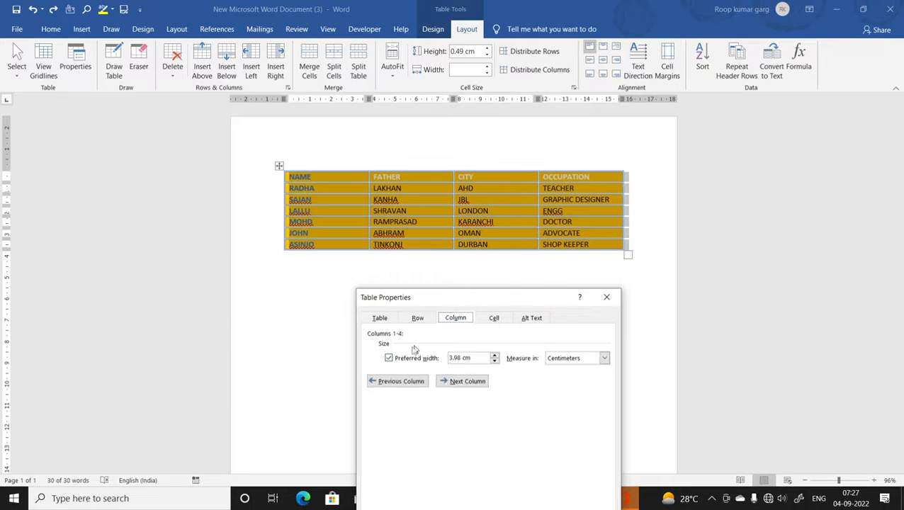
pyautogui.click(495, 320)
pyautogui.click(527, 319)
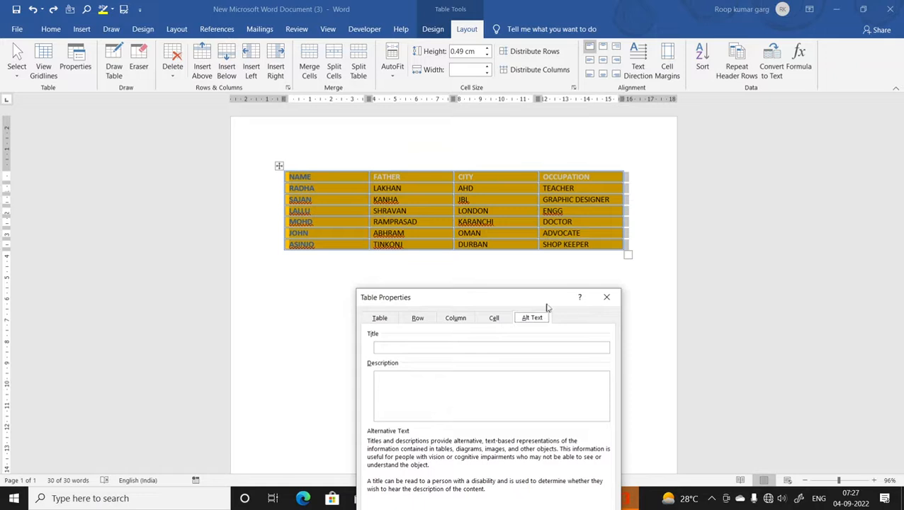
pyautogui.click(606, 297)
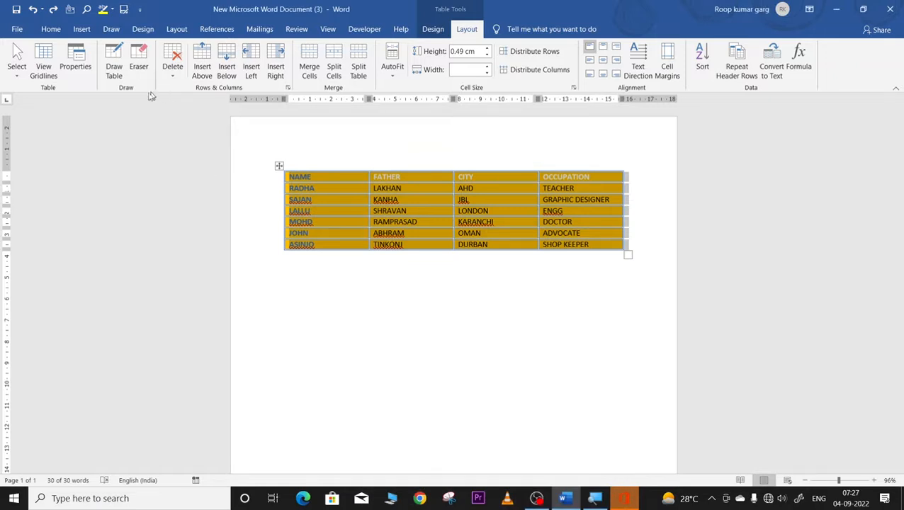
# Step: Turn on Draw Table from Layout, then choose Insert > Table > Draw Table
pyautogui.click(113, 55)
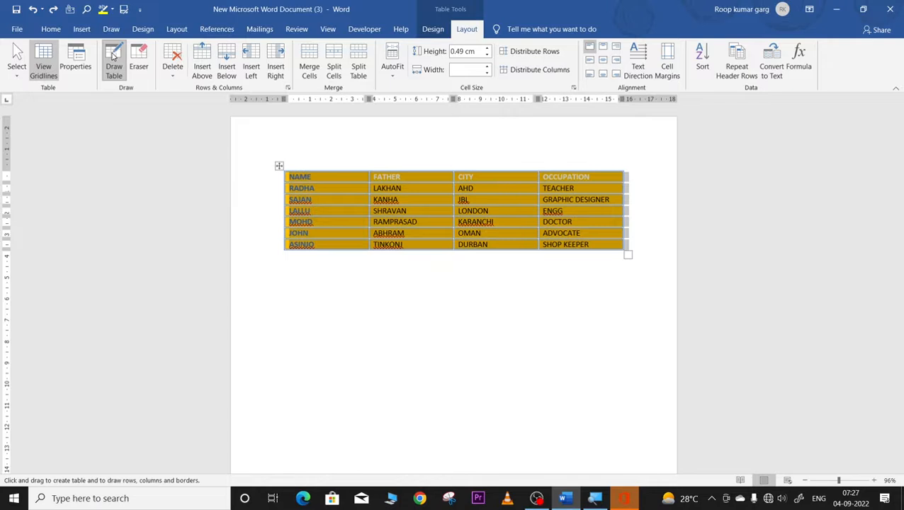
pyautogui.click(82, 29)
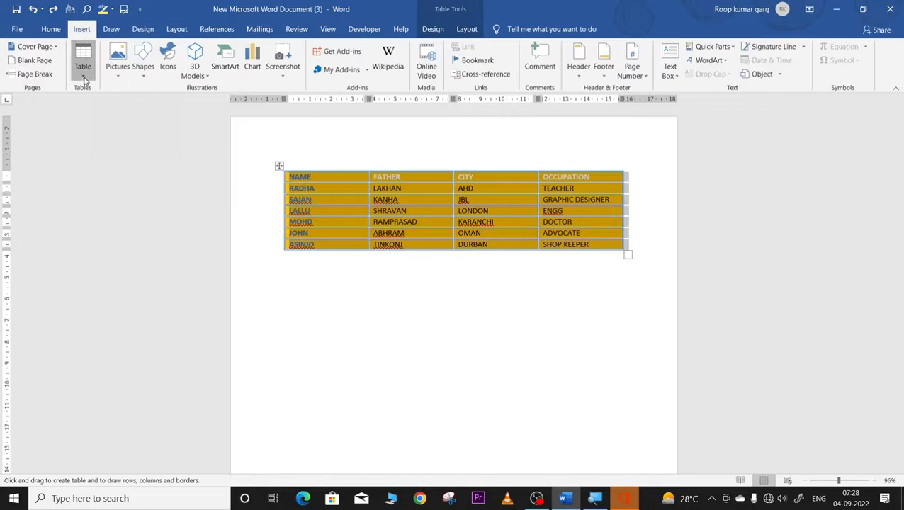
pyautogui.click(84, 78)
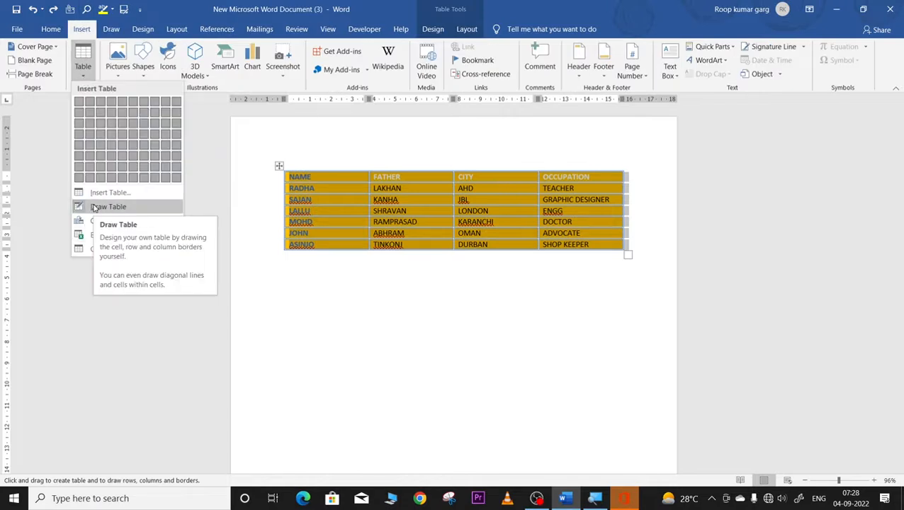
pyautogui.click(94, 207)
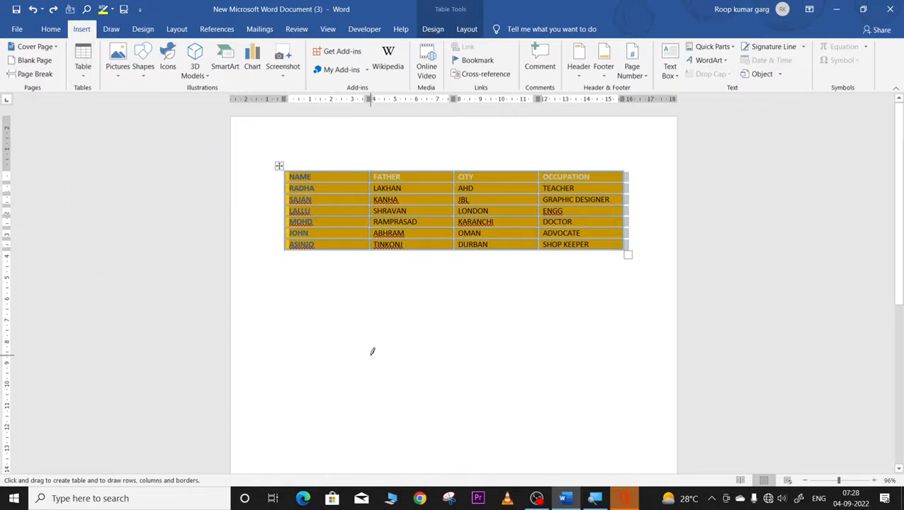
pyautogui.click(365, 345)
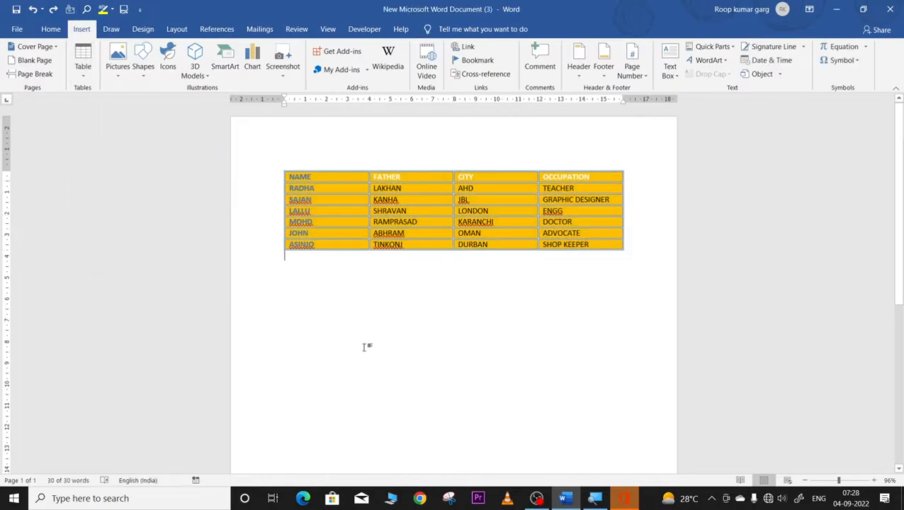
pyautogui.click(83, 64)
pyautogui.click(94, 207)
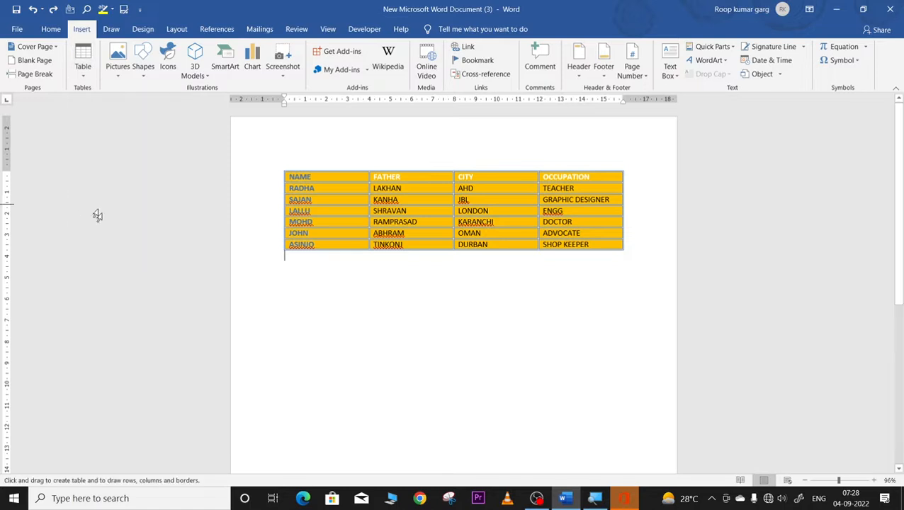
# Step: Draw a three-row, four-column table below the orange names table
pyautogui.moveTo(358, 313)
pyautogui.mouseDown()
pyautogui.moveTo(504, 348)
pyautogui.moveTo(531, 375)
pyautogui.mouseUp()
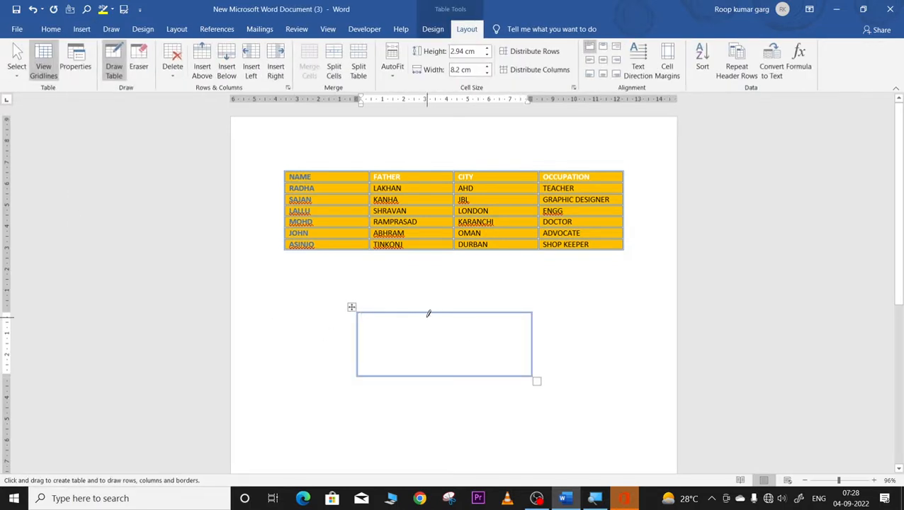
pyautogui.moveTo(426, 310); pyautogui.dragTo(424, 379)
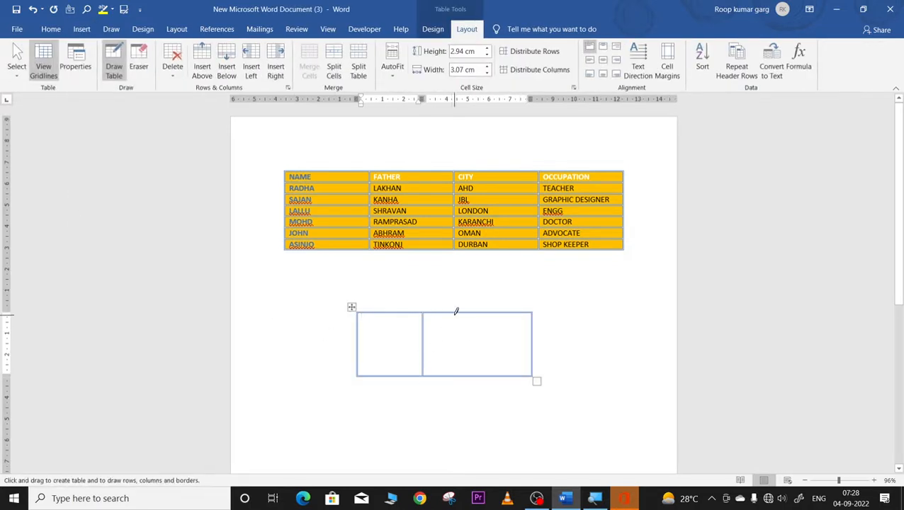
pyautogui.moveTo(456, 311); pyautogui.dragTo(454, 377)
pyautogui.moveTo(484, 313); pyautogui.dragTo(481, 377)
pyautogui.moveTo(359, 326); pyautogui.dragTo(533, 330)
pyautogui.moveTo(358, 352); pyautogui.dragTo(533, 352)
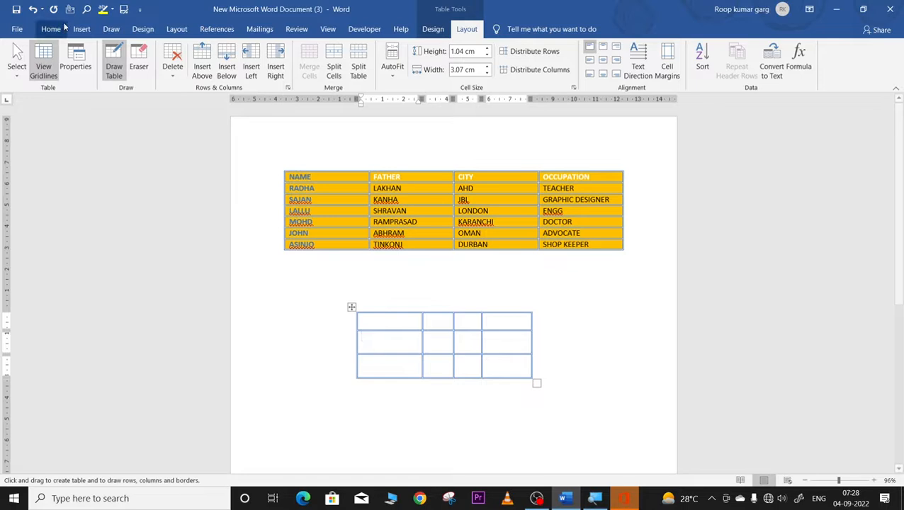
# Step: Draw a smaller two-row, six-column table between the names table and the new table
pyautogui.click(303, 176)
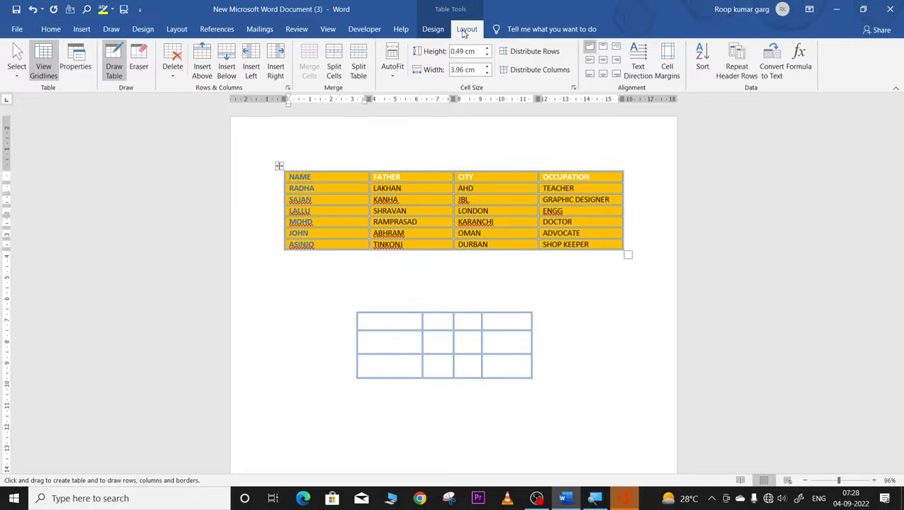
pyautogui.click(122, 63)
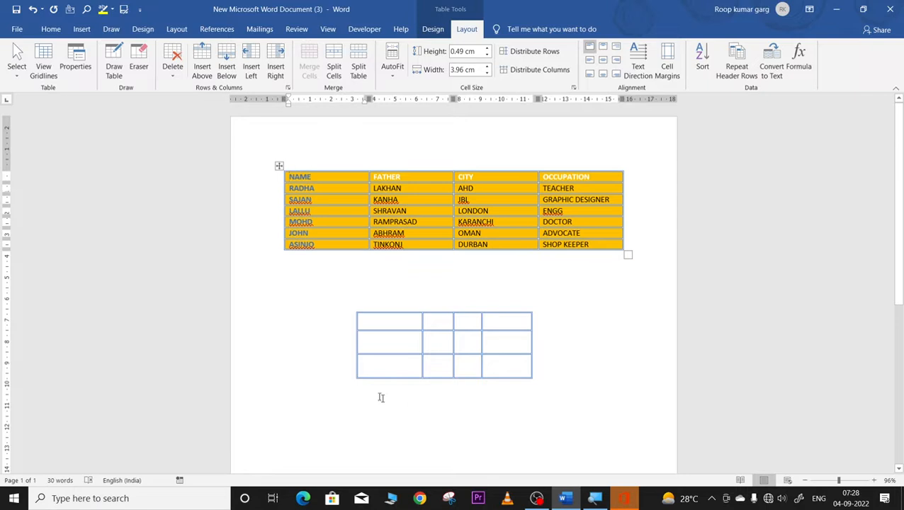
pyautogui.click(113, 66)
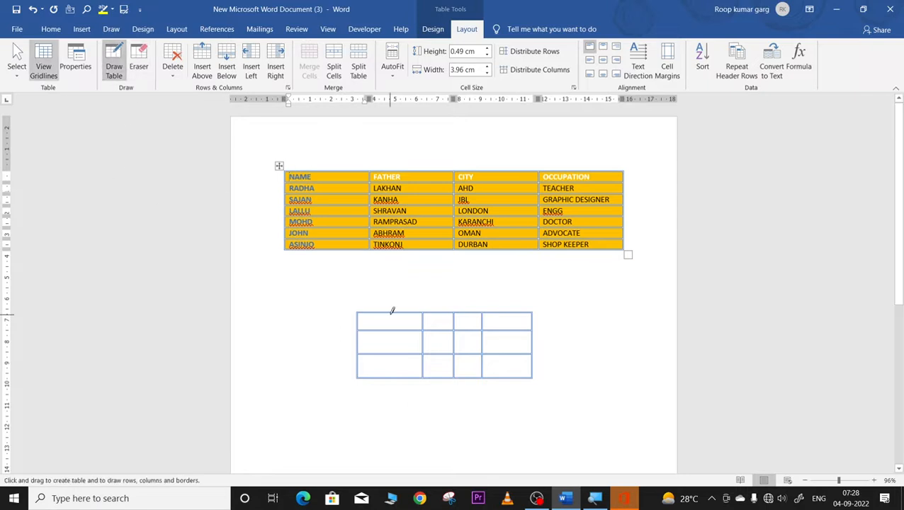
pyautogui.moveTo(394, 268); pyautogui.dragTo(542, 286)
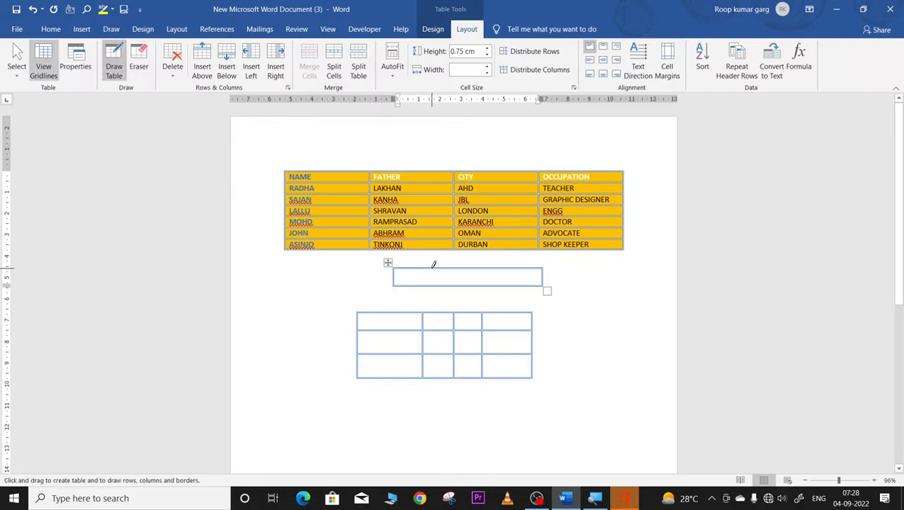
pyautogui.moveTo(431, 269)
pyautogui.mouseDown()
pyautogui.moveTo(435, 286)
pyautogui.moveTo(508, 286)
pyautogui.mouseUp()
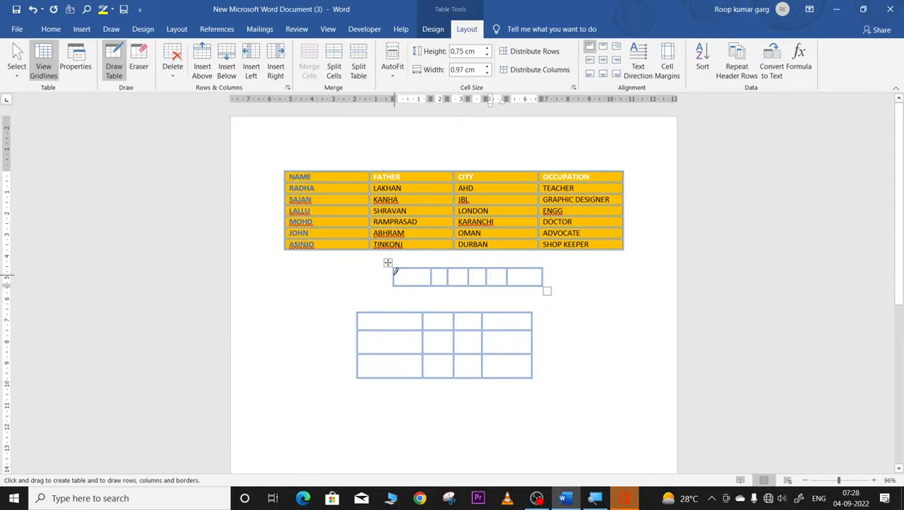
pyautogui.moveTo(395, 271); pyautogui.dragTo(524, 277)
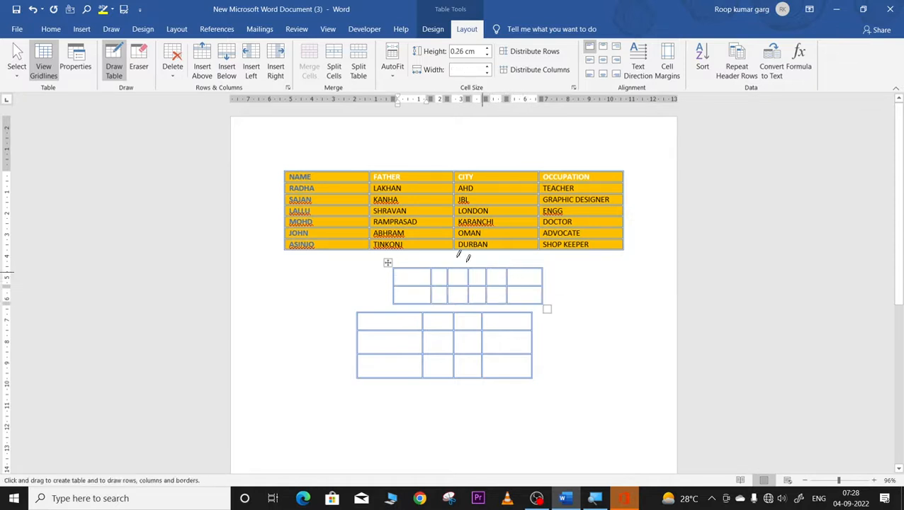
# Step: Erase inner borders in the small table, merging its first column into one tall cell
pyautogui.click(139, 62)
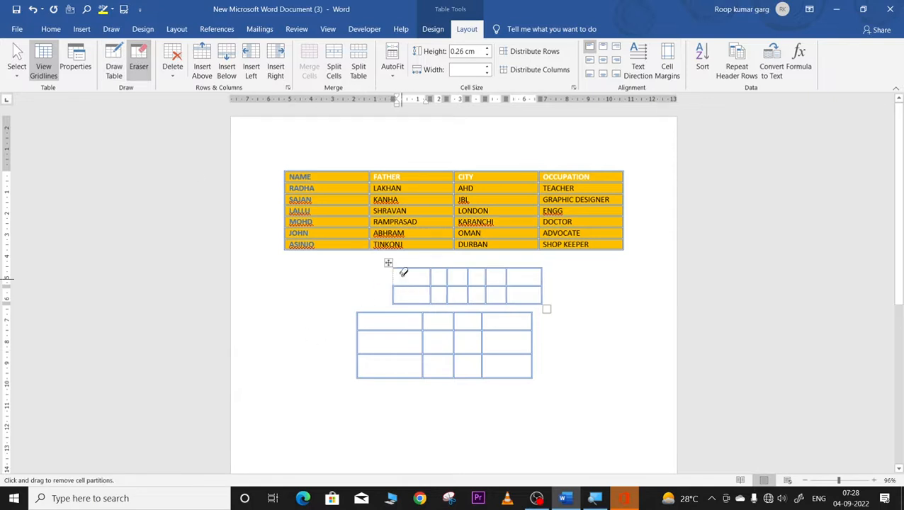
pyautogui.moveTo(409, 270)
pyautogui.mouseDown()
pyautogui.moveTo(409, 286)
pyautogui.moveTo(433, 295)
pyautogui.moveTo(443, 278)
pyautogui.mouseUp()
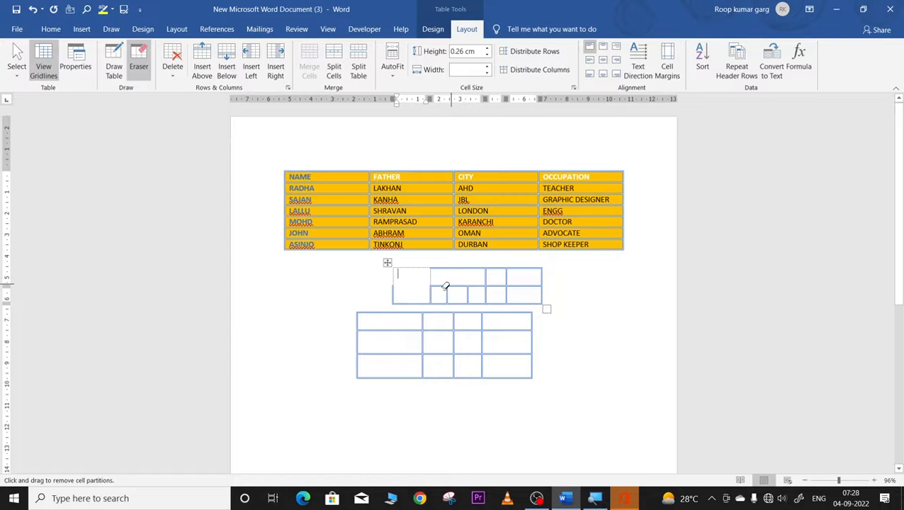
pyautogui.moveTo(383, 286); pyautogui.dragTo(530, 313)
pyautogui.moveTo(474, 401); pyautogui.dragTo(471, 396)
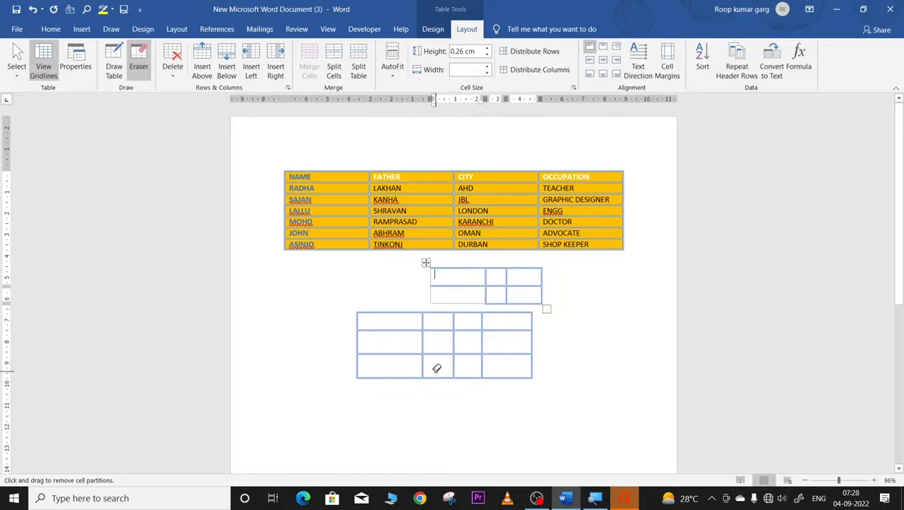
# Step: Erase some cell borders in the names table, then undo those erasures
pyautogui.moveTo(354, 201); pyautogui.dragTo(361, 252)
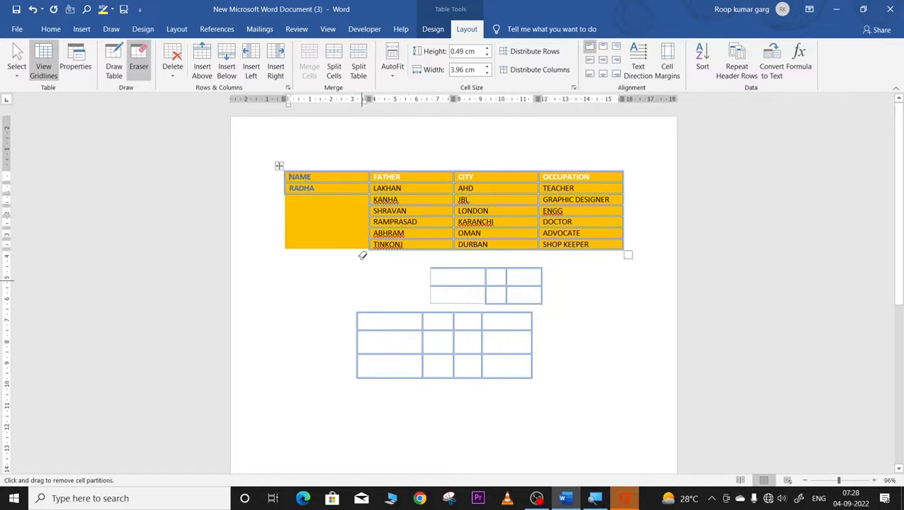
pyautogui.moveTo(364, 187); pyautogui.dragTo(449, 206)
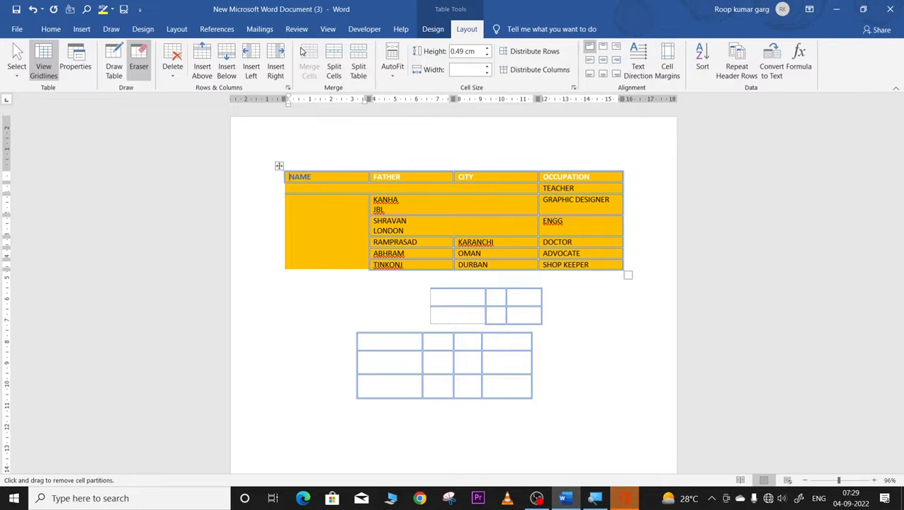
pyautogui.hotkey('ctrl', 'z')
pyautogui.hotkey('ctrl', 'z')
pyautogui.hotkey('ctrl', 'z')
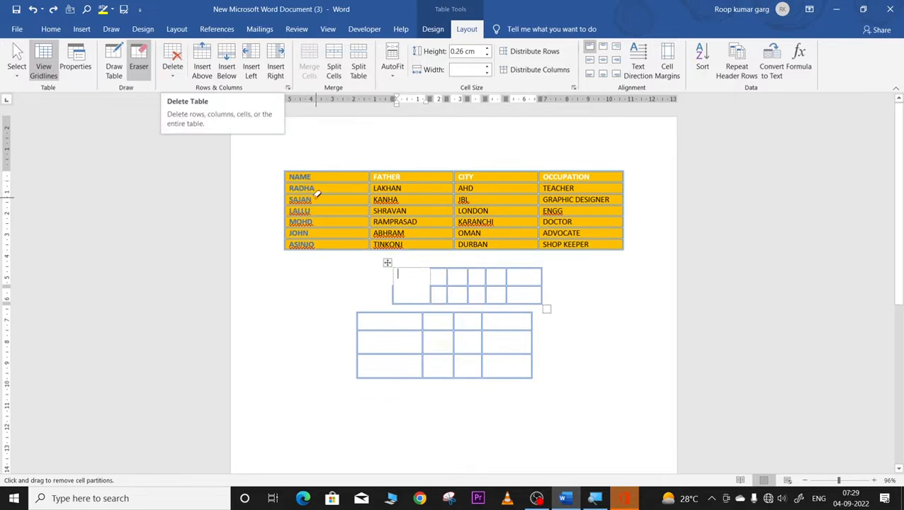
pyautogui.click(293, 175)
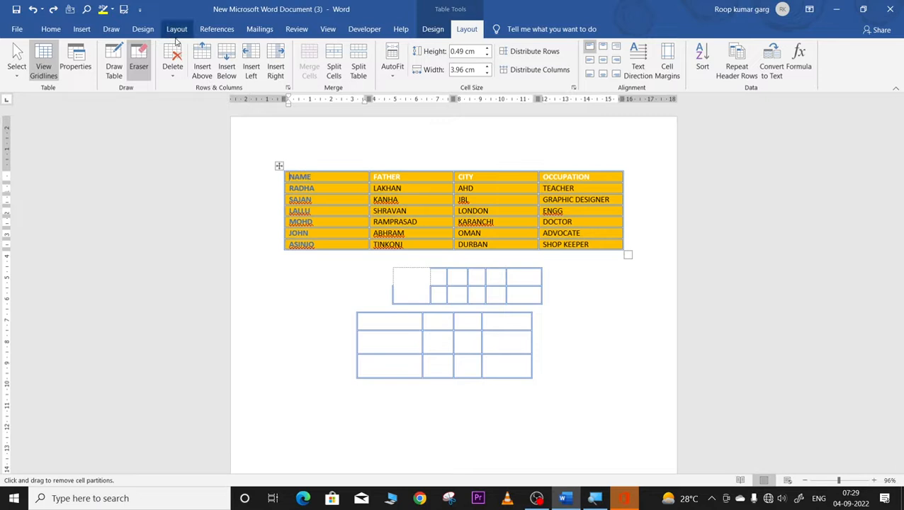
pyautogui.click(16, 68)
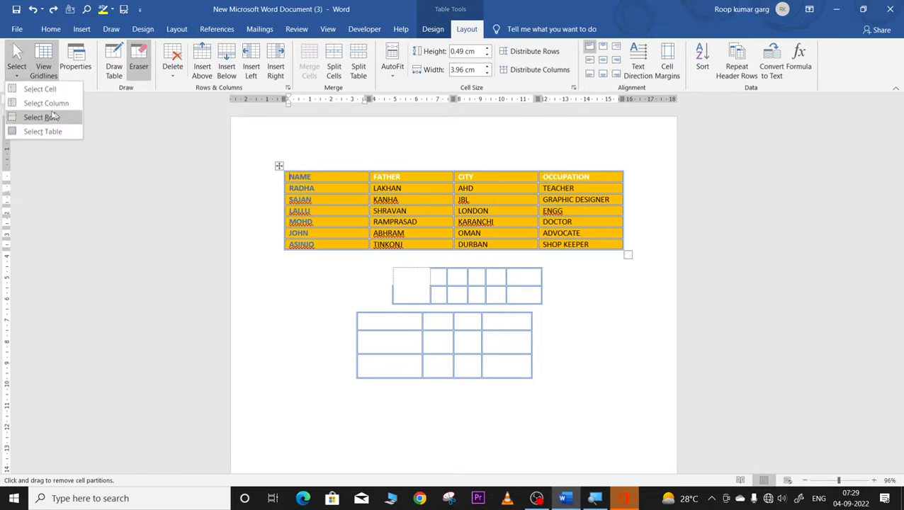
pyautogui.click(34, 103)
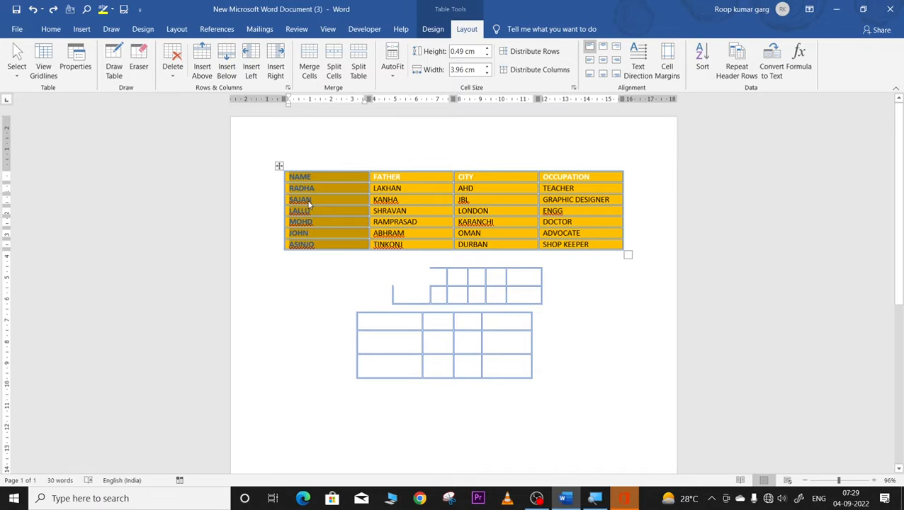
pyautogui.click(172, 65)
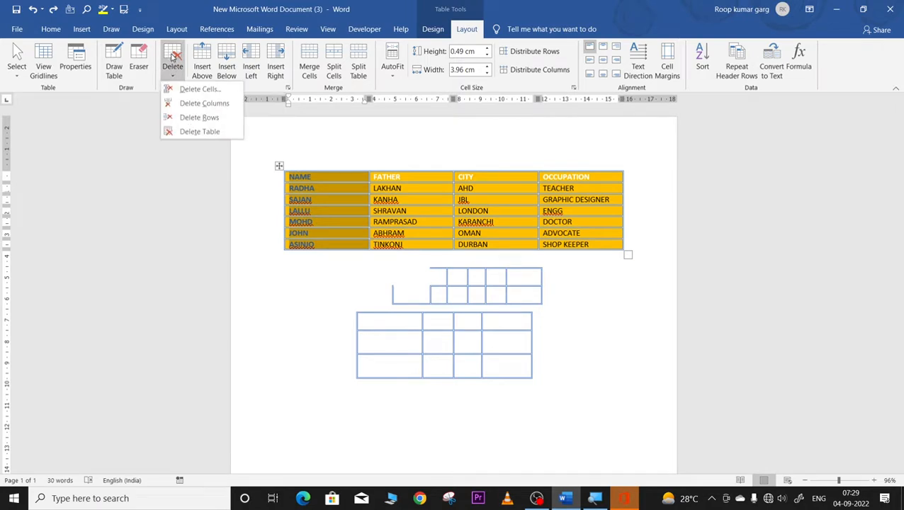
pyautogui.click(186, 104)
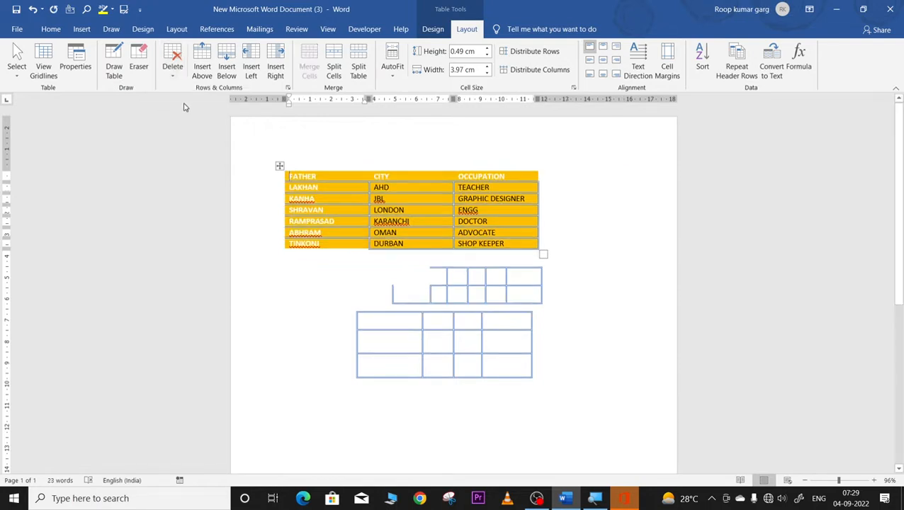
pyautogui.hotkey('ctrl', 'z')
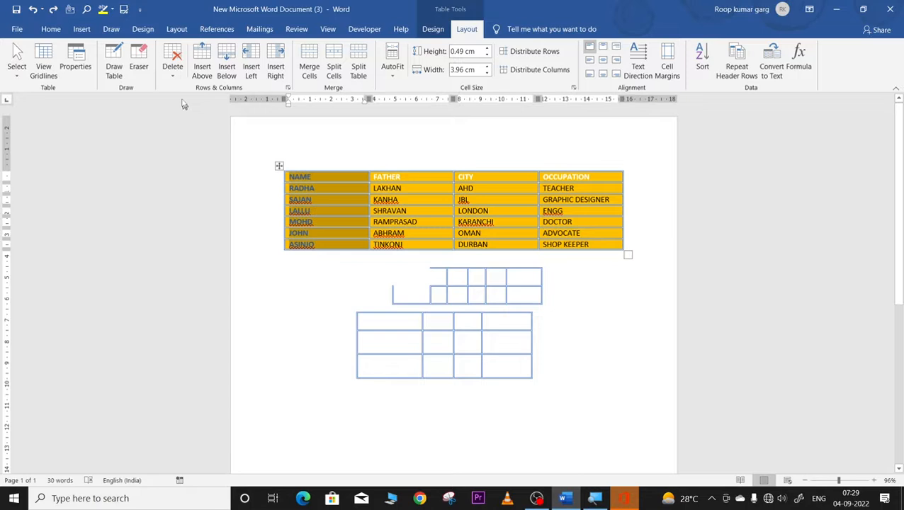
pyautogui.click(172, 79)
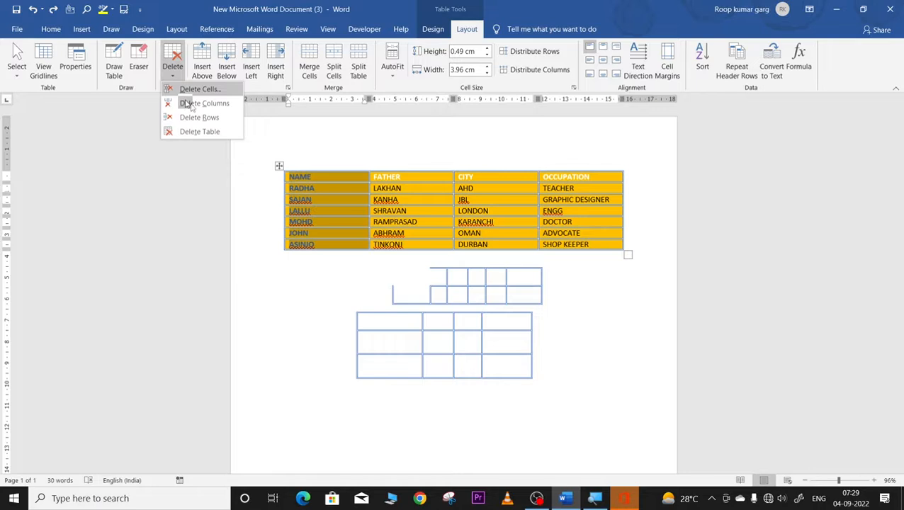
pyautogui.press('Escape')
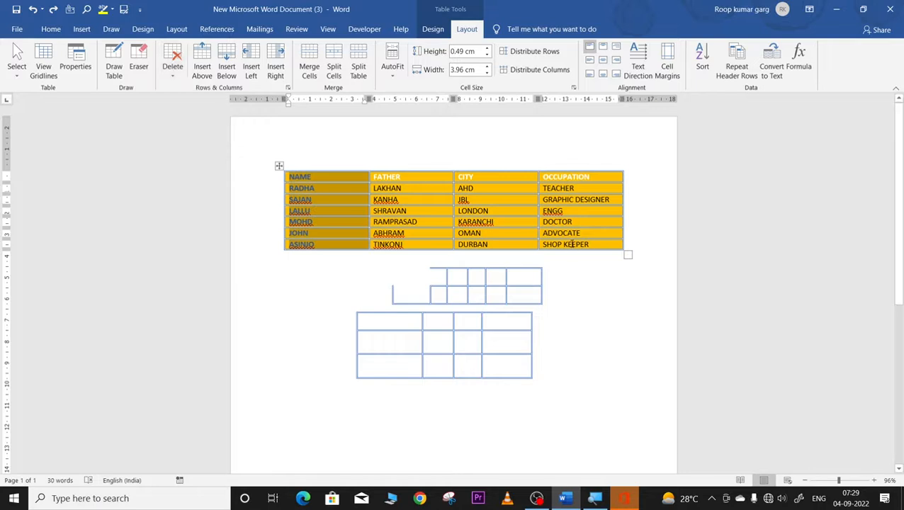
pyautogui.click(572, 245)
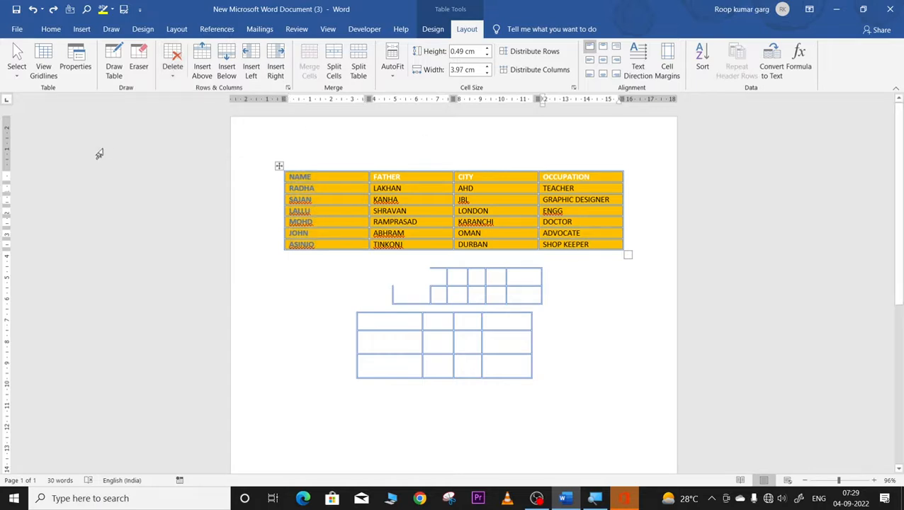
pyautogui.click(175, 66)
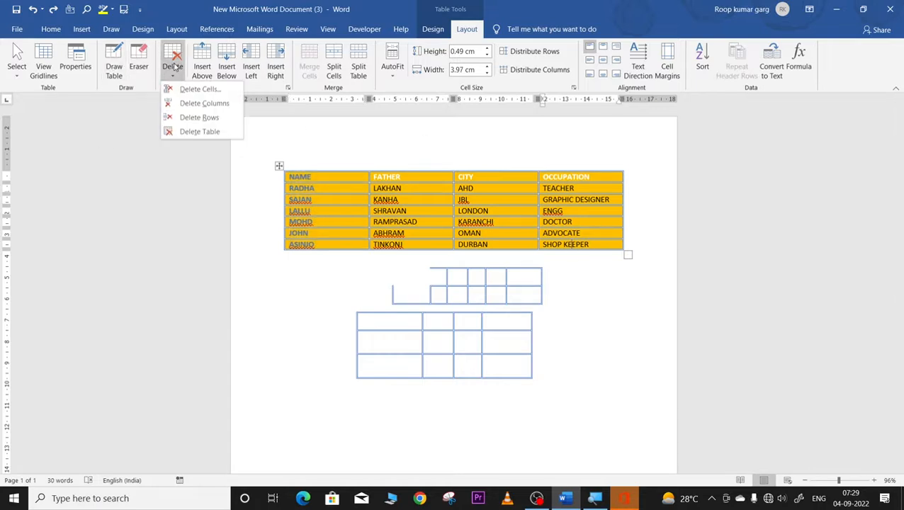
pyautogui.click(185, 89)
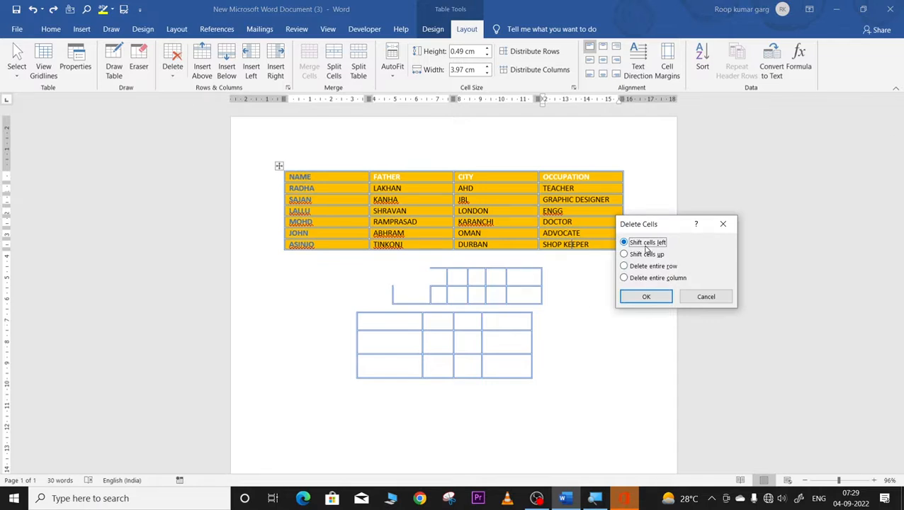
pyautogui.click(625, 255)
pyautogui.click(624, 242)
pyautogui.click(644, 297)
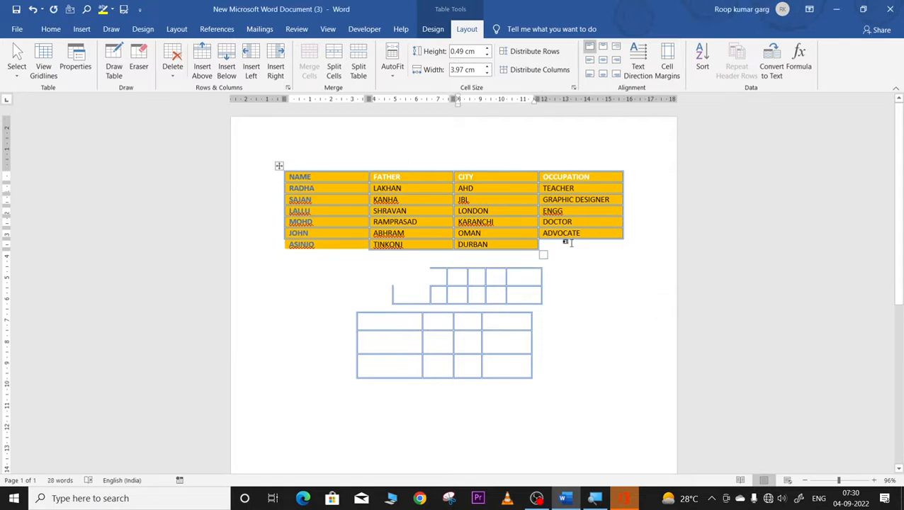
pyautogui.hotkey('ctrl', 'z')
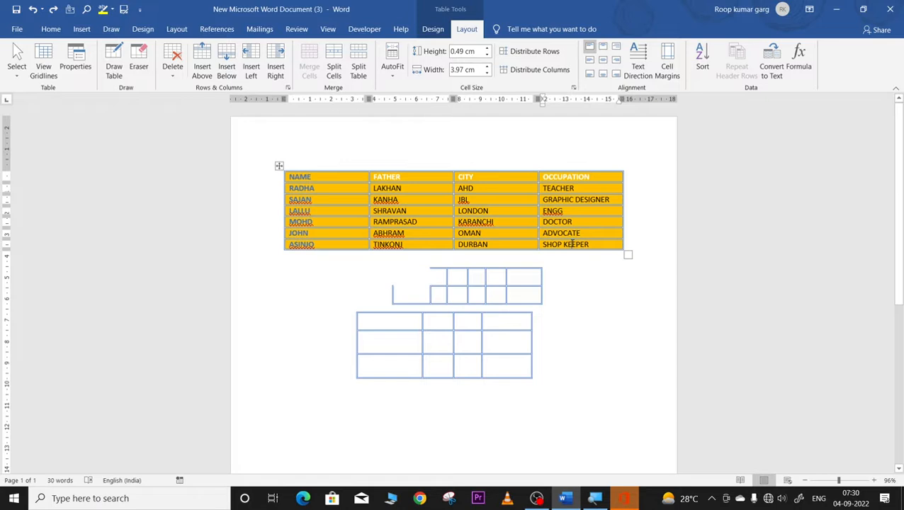
pyautogui.click(54, 9)
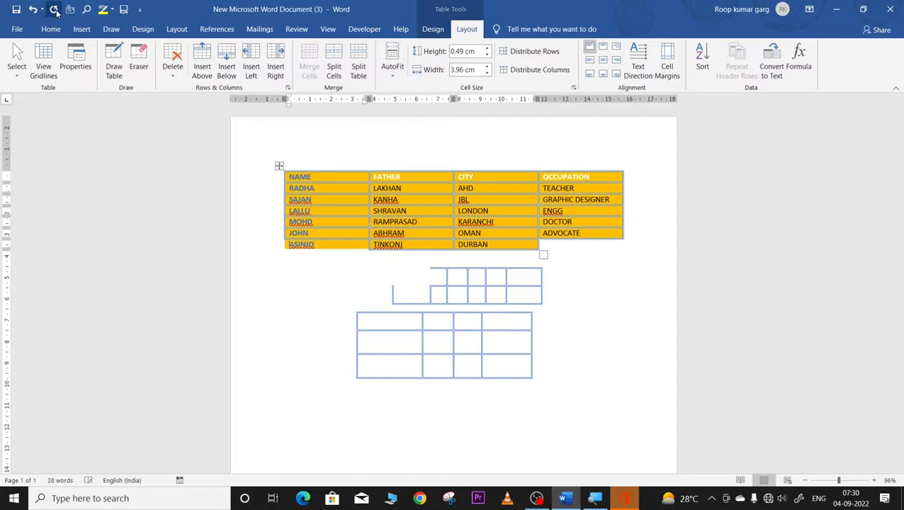
pyautogui.click(33, 10)
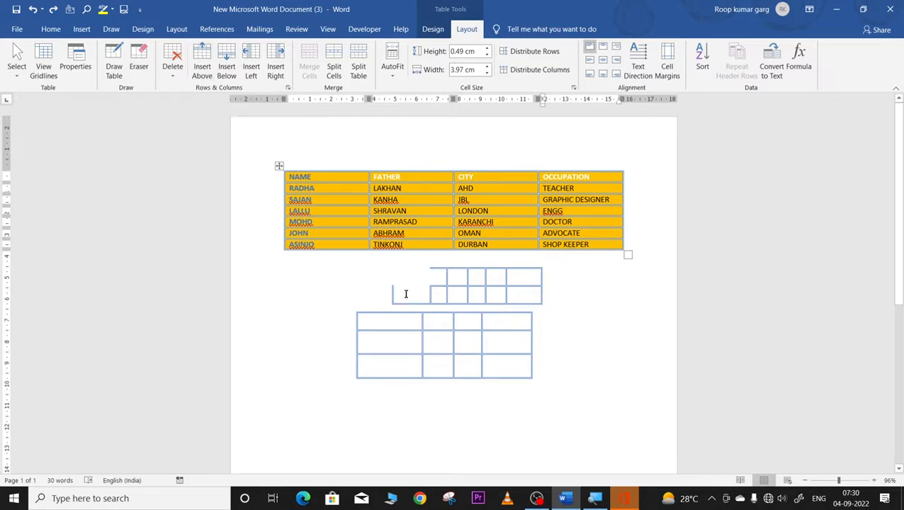
# Step: Delete the empty tables' rows and cut the small table, then select the whole names table
pyautogui.moveTo(402, 278)
pyautogui.mouseDown()
pyautogui.moveTo(440, 325)
pyautogui.moveTo(439, 389)
pyautogui.moveTo(479, 342)
pyautogui.mouseUp()
pyautogui.press('Delete')
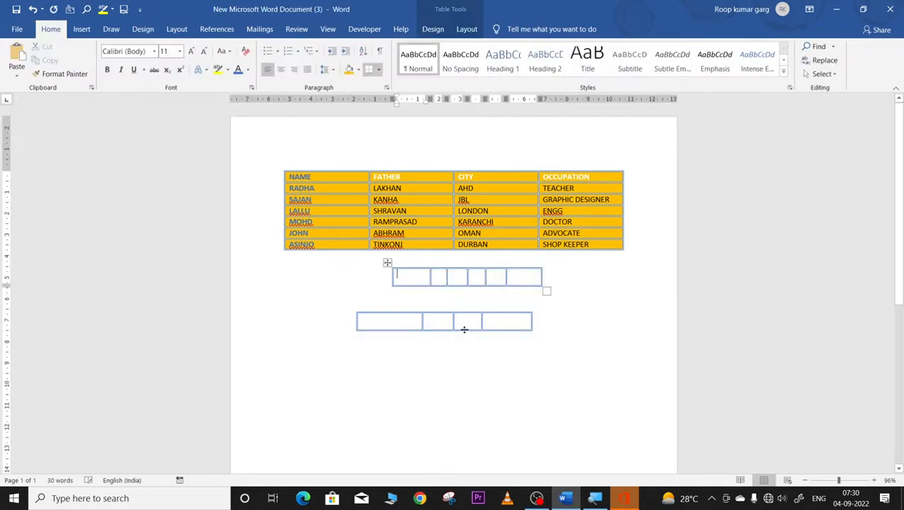
pyautogui.click(387, 262)
pyautogui.rightClick(387, 263)
pyautogui.click(410, 269)
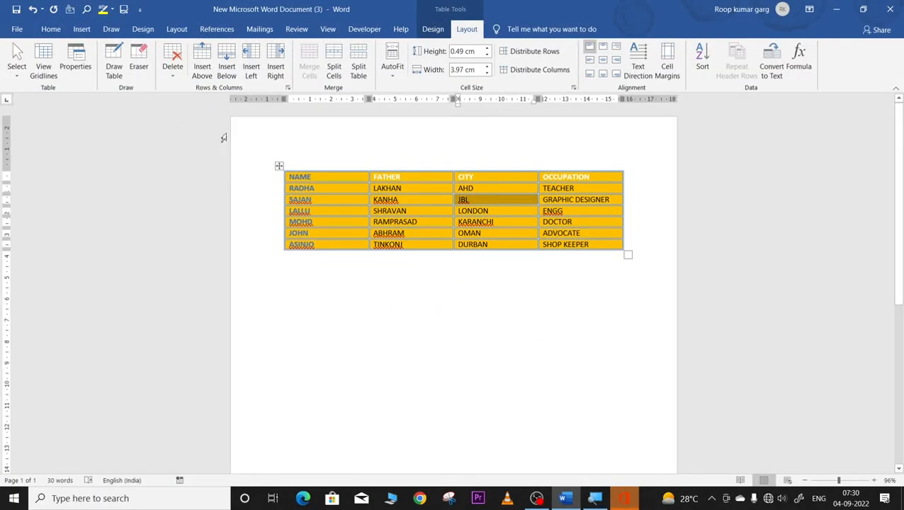
pyautogui.click(474, 221)
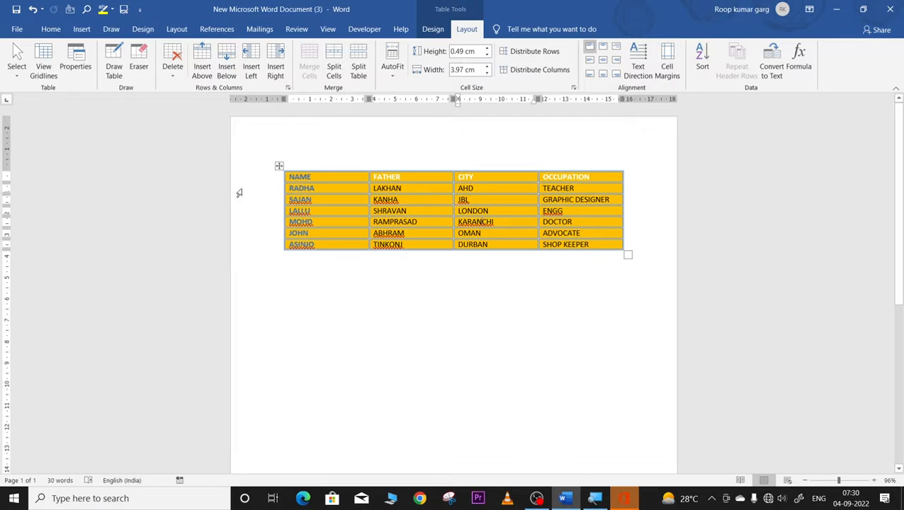
pyautogui.click(278, 165)
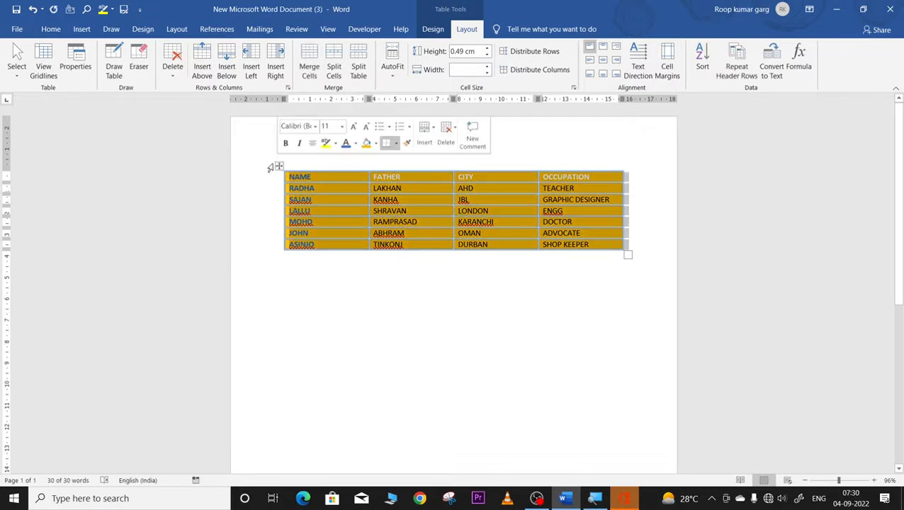
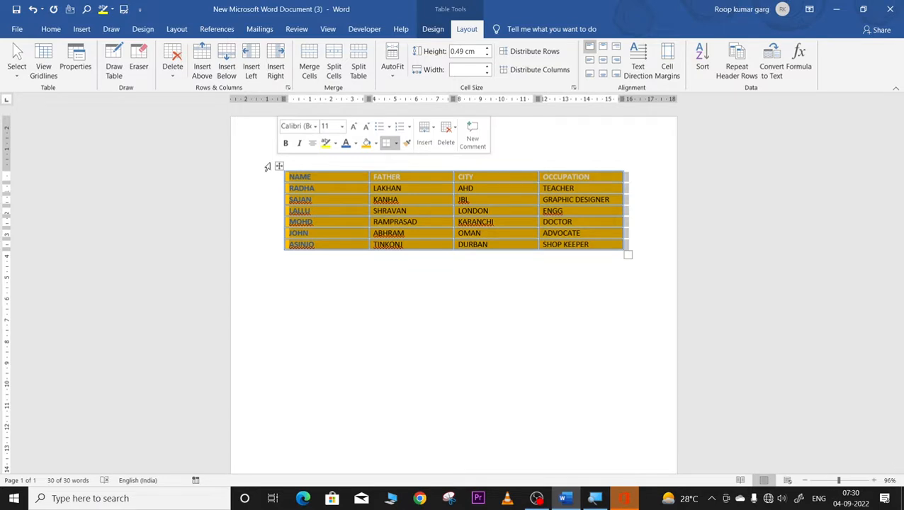
# Step: Add an empty row above the LALLU row with the table's row-insert plus
pyautogui.click(431, 194)
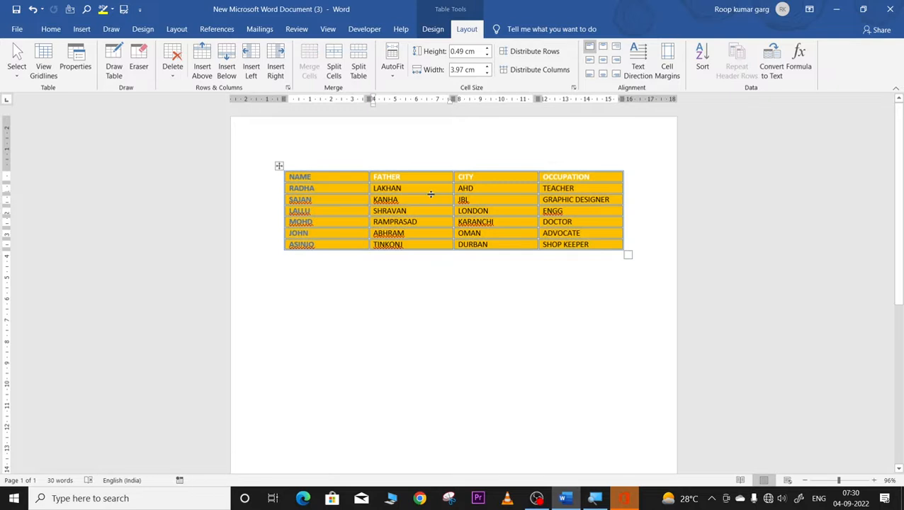
pyautogui.click(280, 167)
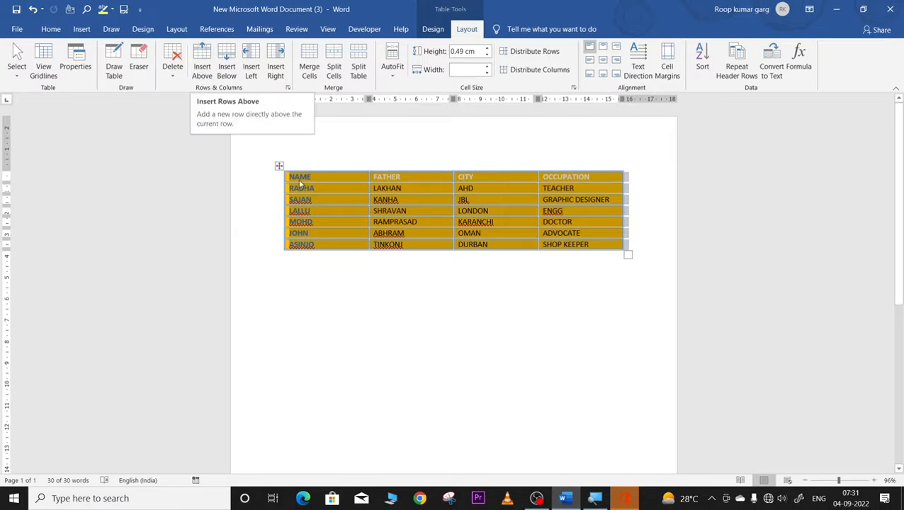
pyautogui.click(315, 210)
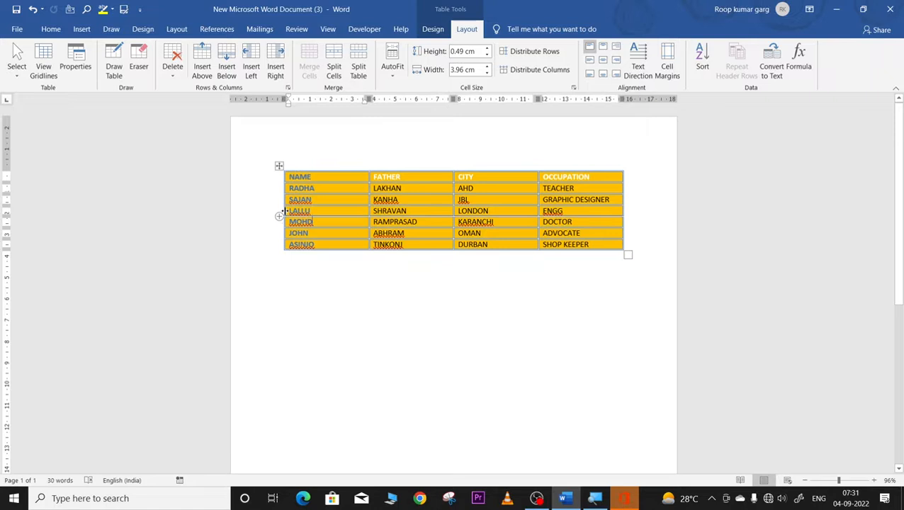
pyautogui.click(279, 208)
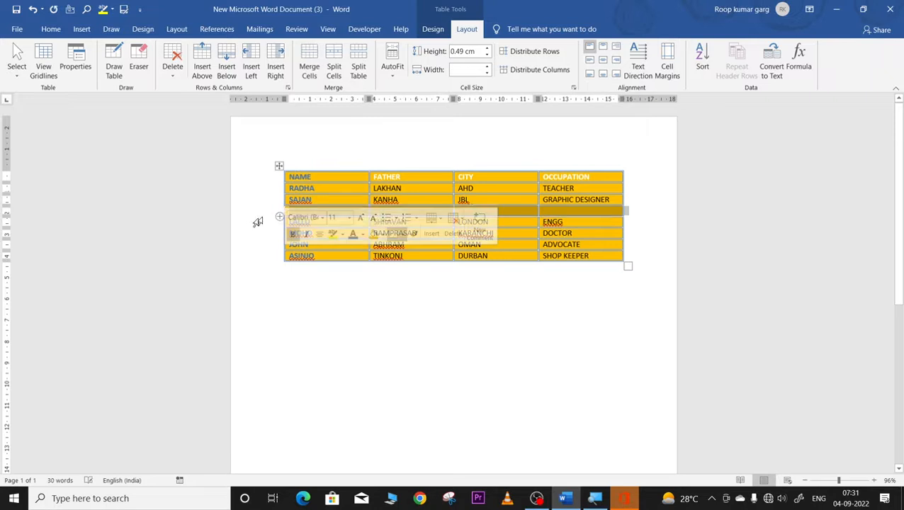
# Step: Insert a second blank row above the LALLU row with Insert Above
pyautogui.click(241, 221)
pyautogui.click(262, 264)
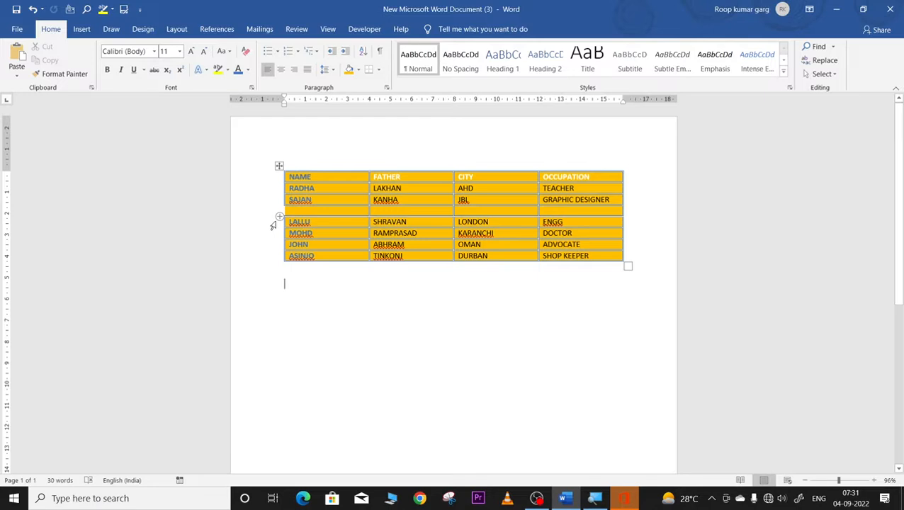
pyautogui.click(273, 225)
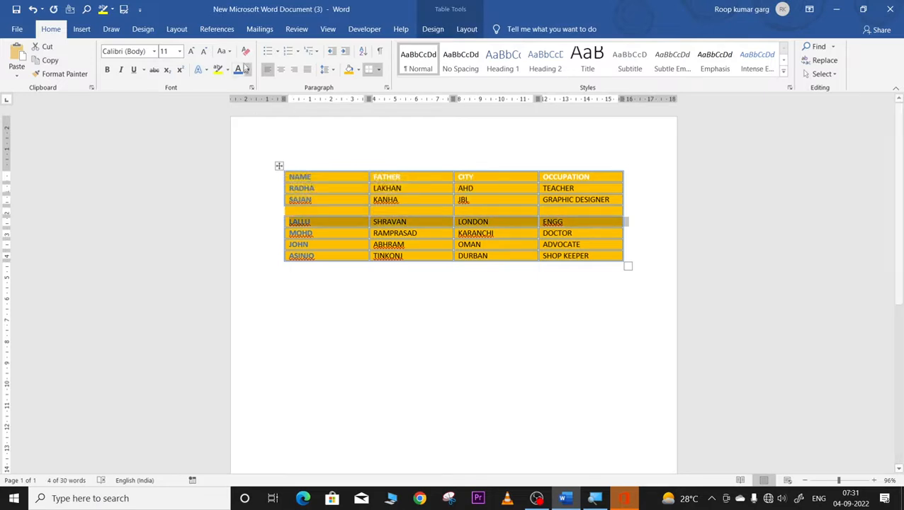
pyautogui.click(466, 29)
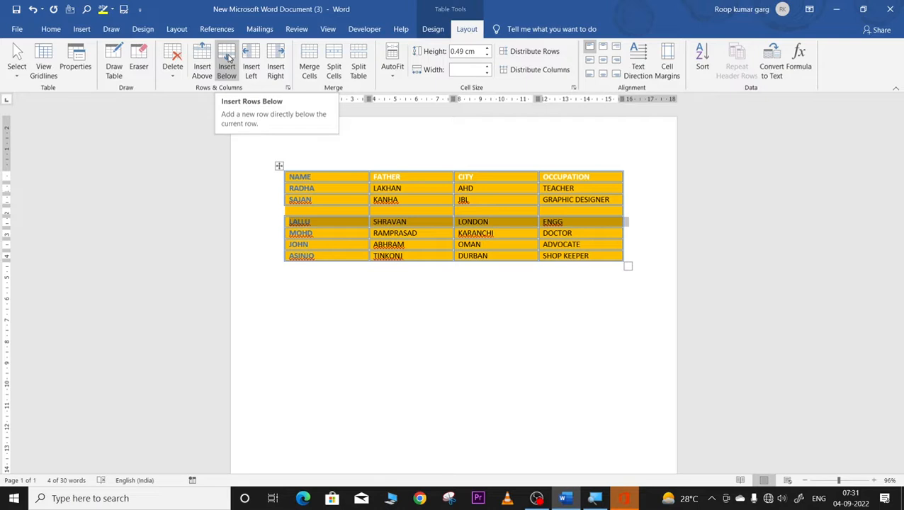
pyautogui.click(205, 54)
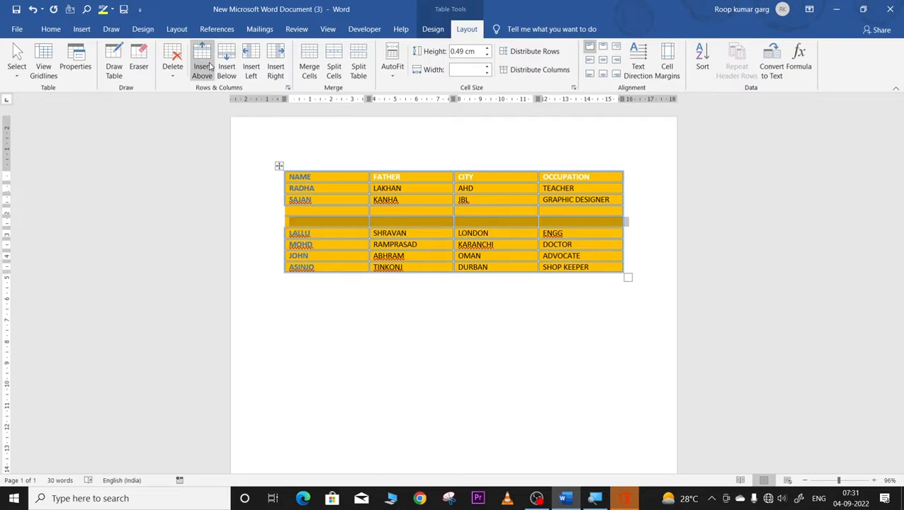
# Step: Insert three more blank rows above LALLU and four blank rows below JOHN
pyautogui.click(207, 64)
pyautogui.click(207, 64)
pyautogui.click(207, 64)
pyautogui.click(207, 64)
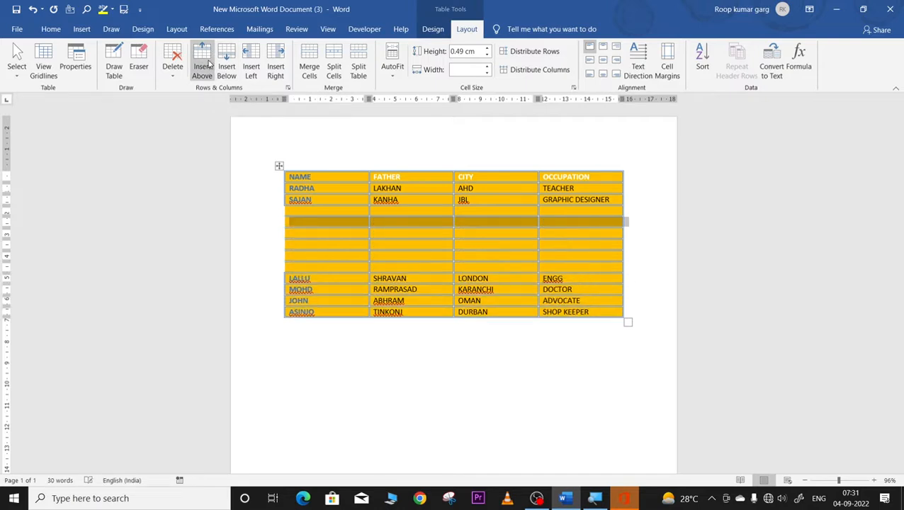
pyautogui.click(282, 301)
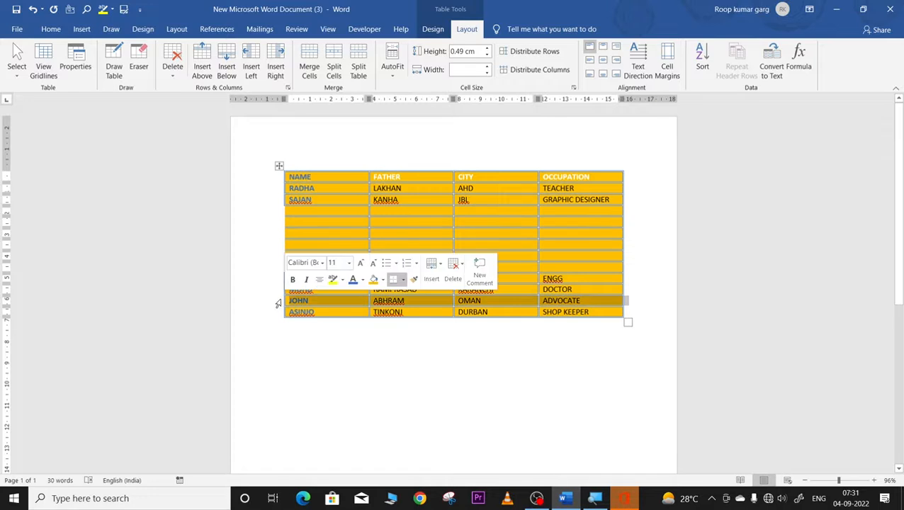
pyautogui.click(226, 56)
pyautogui.click(226, 57)
pyautogui.click(226, 57)
pyautogui.click(226, 57)
pyautogui.click(226, 56)
pyautogui.click(226, 57)
pyautogui.click(226, 56)
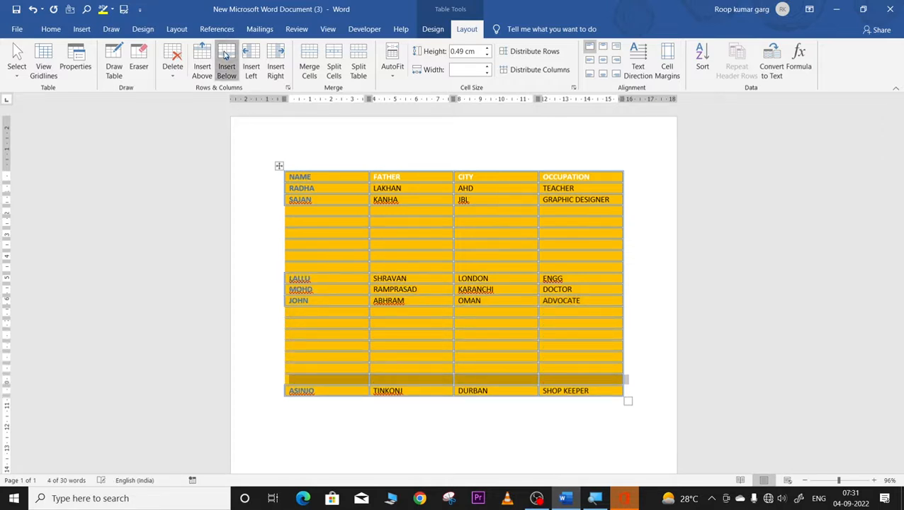
pyautogui.click(226, 56)
# Step: Add several blank rows between MOHD and JOHN, undoing the accidentally inserted columns
pyautogui.click(279, 291)
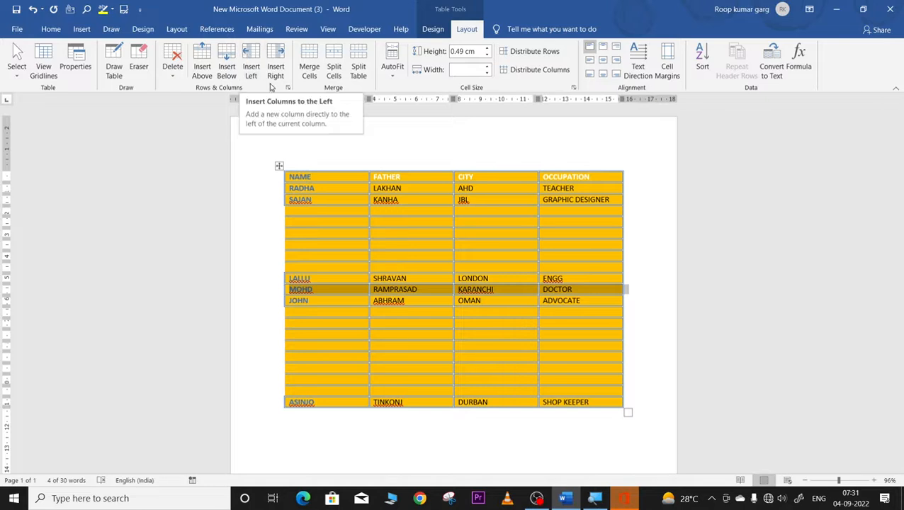
pyautogui.click(250, 58)
pyautogui.click(250, 58)
pyautogui.click(250, 58)
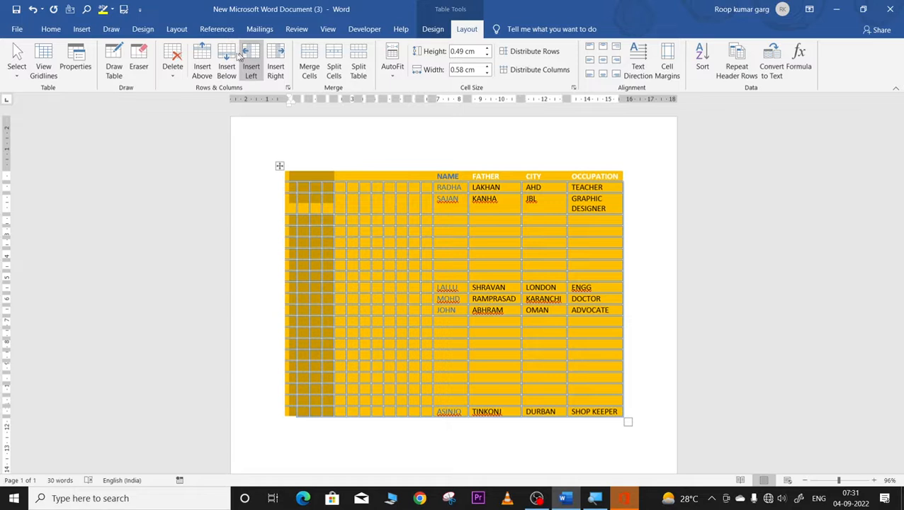
pyautogui.click(229, 60)
pyautogui.hotkey('ctrl', 'z')
pyautogui.hotkey('ctrl', 'z')
pyautogui.hotkey('ctrl', 'z')
pyautogui.hotkey('ctrl', 'z')
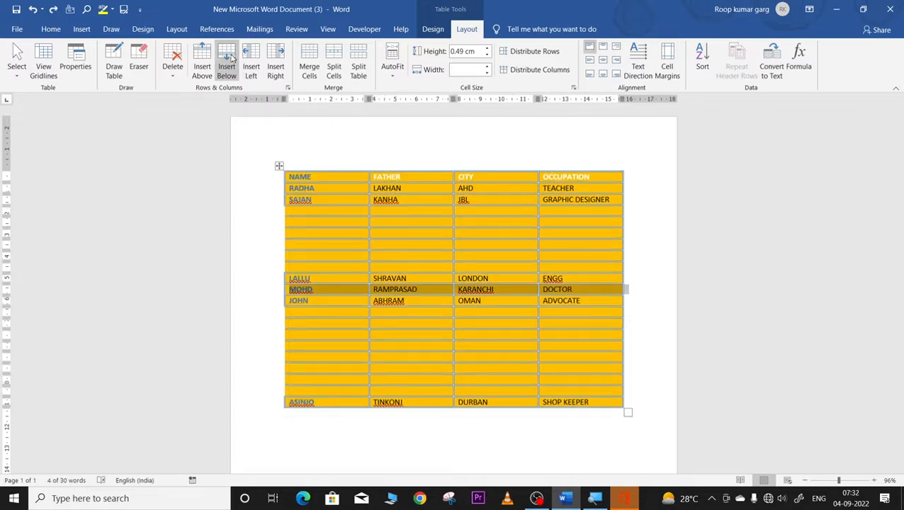
pyautogui.click(228, 55)
pyautogui.click(228, 55)
pyautogui.click(228, 56)
pyautogui.click(228, 55)
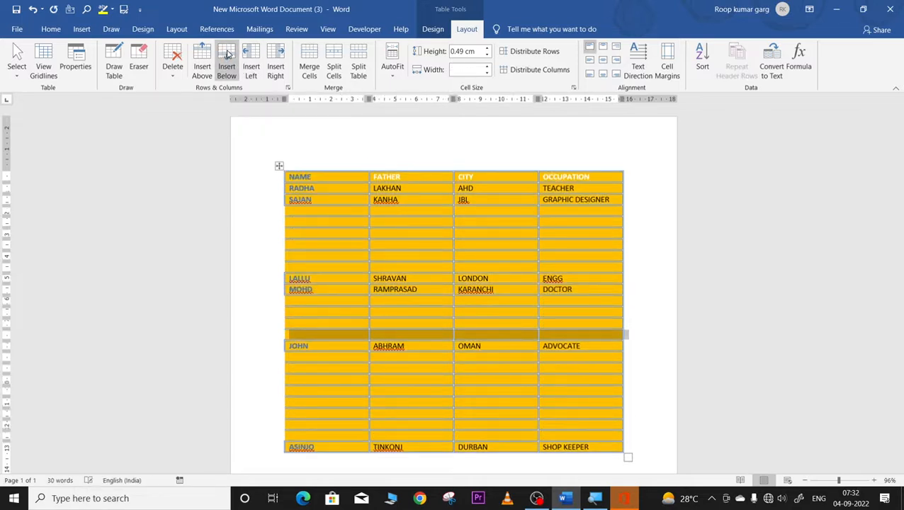
pyautogui.click(201, 58)
pyautogui.click(201, 58)
pyautogui.click(201, 58)
pyautogui.click(201, 58)
pyautogui.click(201, 58)
pyautogui.click(201, 58)
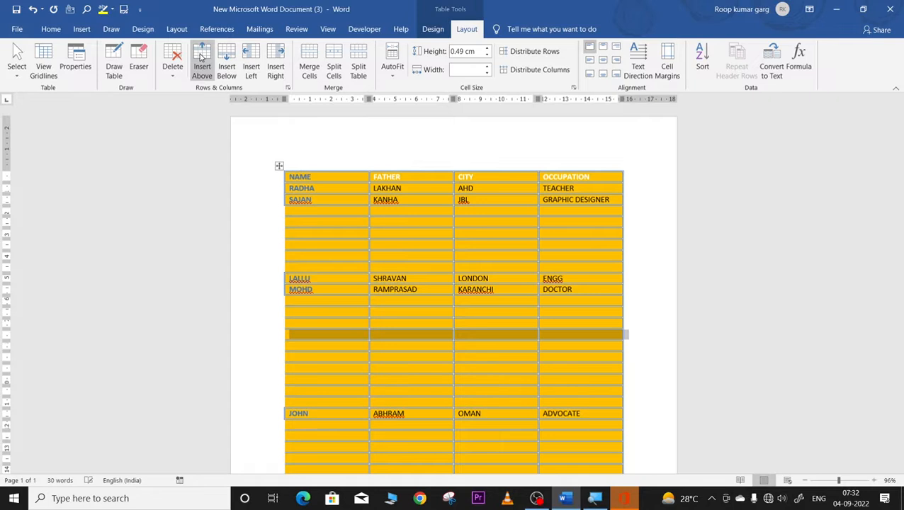
pyautogui.click(201, 58)
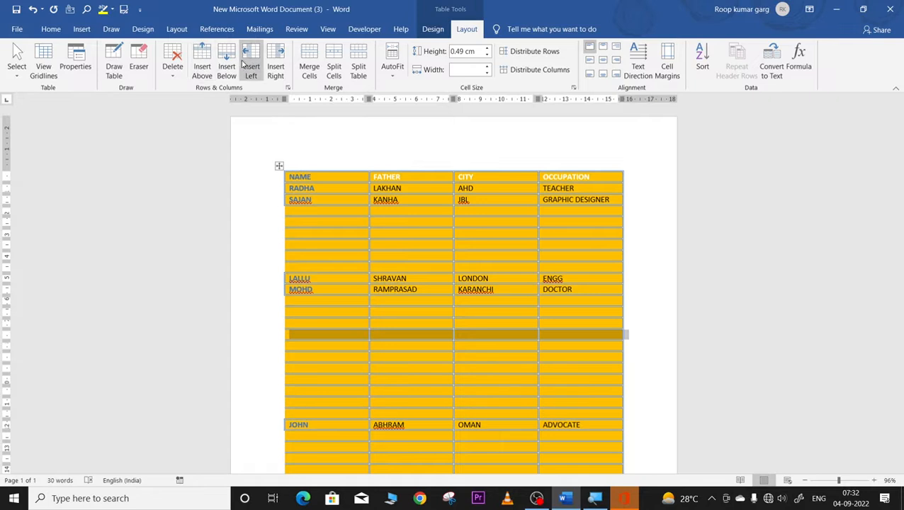
# Step: Insert nine empty columns between the NAME and FATHER columns
pyautogui.click(399, 164)
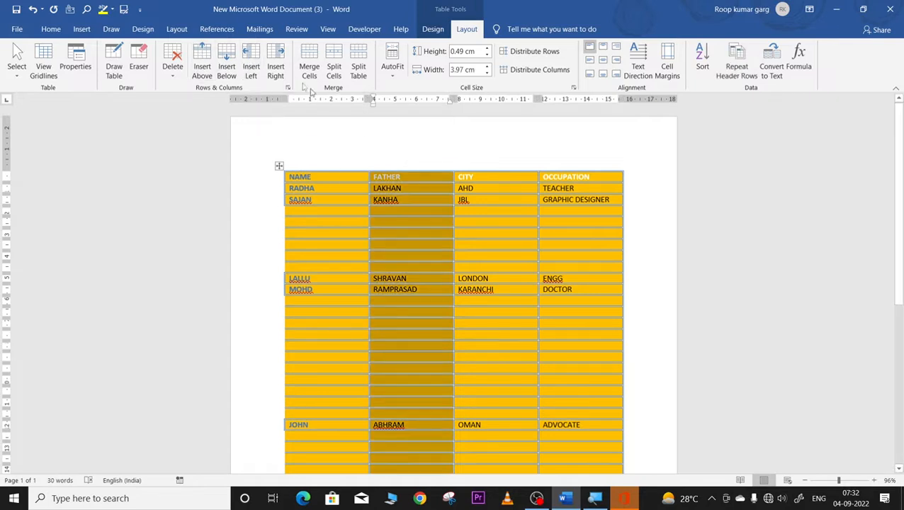
pyautogui.click(251, 58)
pyautogui.click(250, 58)
pyautogui.click(250, 58)
pyautogui.click(250, 58)
pyautogui.click(251, 58)
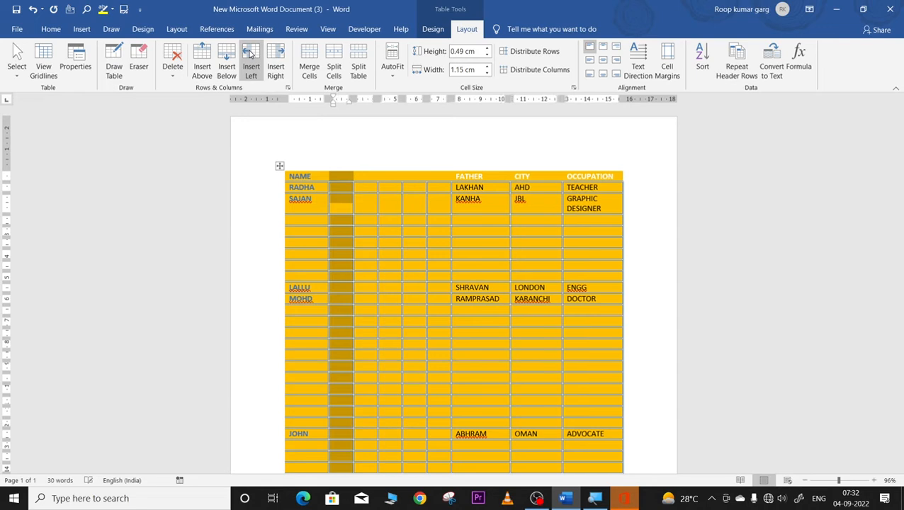
pyautogui.click(250, 58)
pyautogui.click(251, 57)
pyautogui.click(251, 56)
pyautogui.click(251, 57)
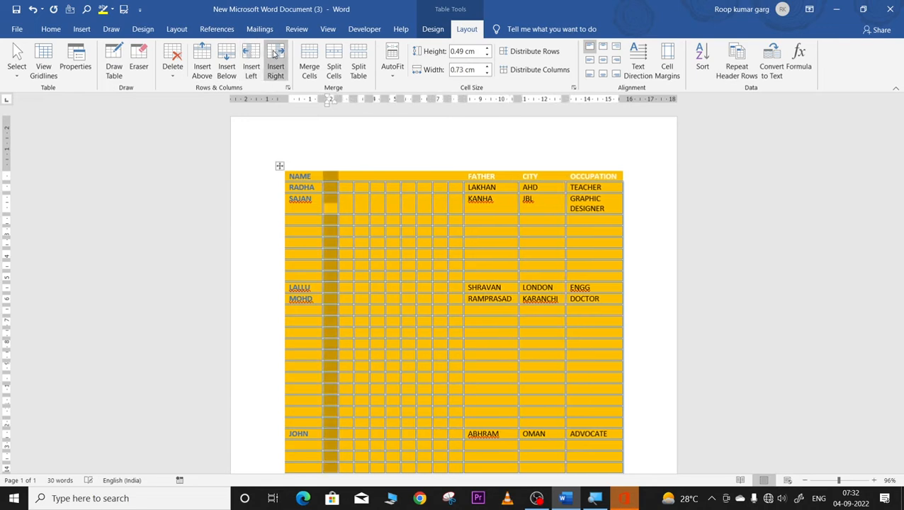
pyautogui.click(275, 57)
pyautogui.click(276, 56)
pyautogui.click(276, 57)
pyautogui.click(275, 57)
pyautogui.click(275, 57)
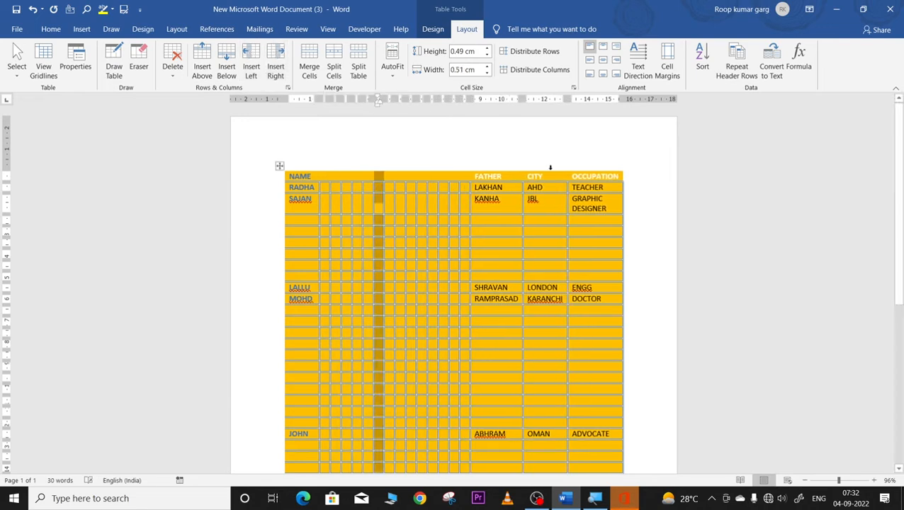
# Step: Insert six empty columns to the right of the CITY column
pyautogui.click(548, 175)
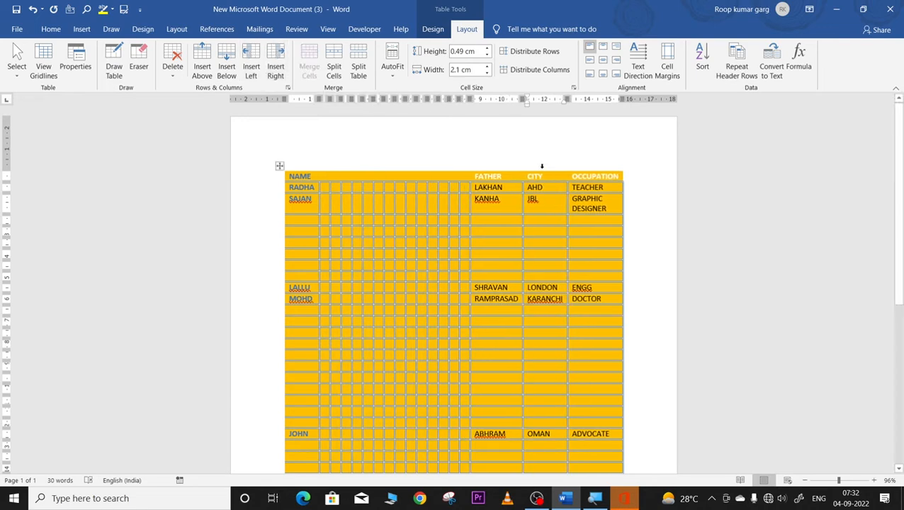
pyautogui.click(542, 166)
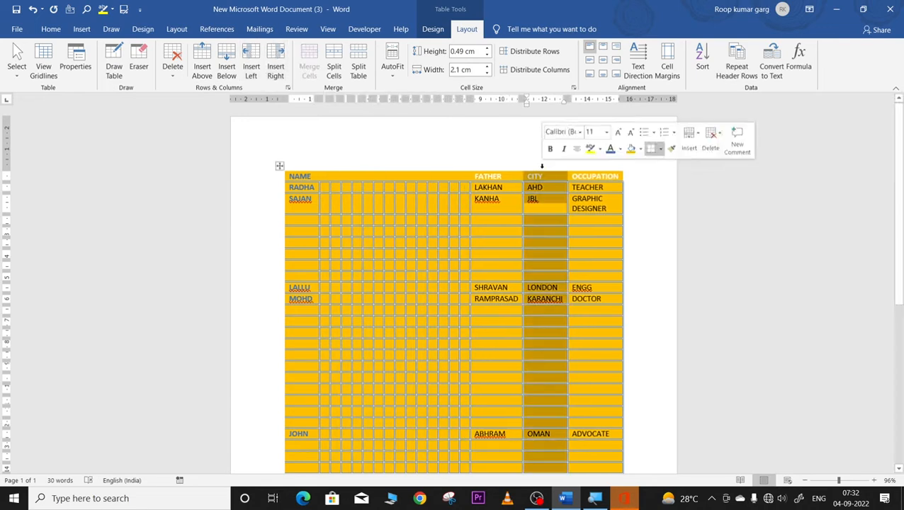
pyautogui.click(277, 48)
pyautogui.click(277, 49)
pyautogui.click(276, 48)
pyautogui.click(277, 49)
pyautogui.click(277, 48)
pyautogui.click(277, 48)
pyautogui.click(277, 48)
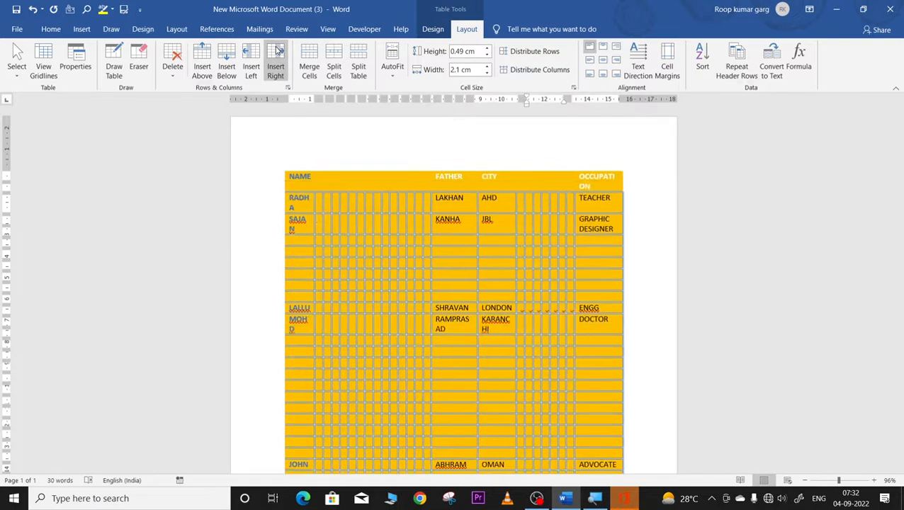
pyautogui.click(277, 48)
pyautogui.click(277, 48)
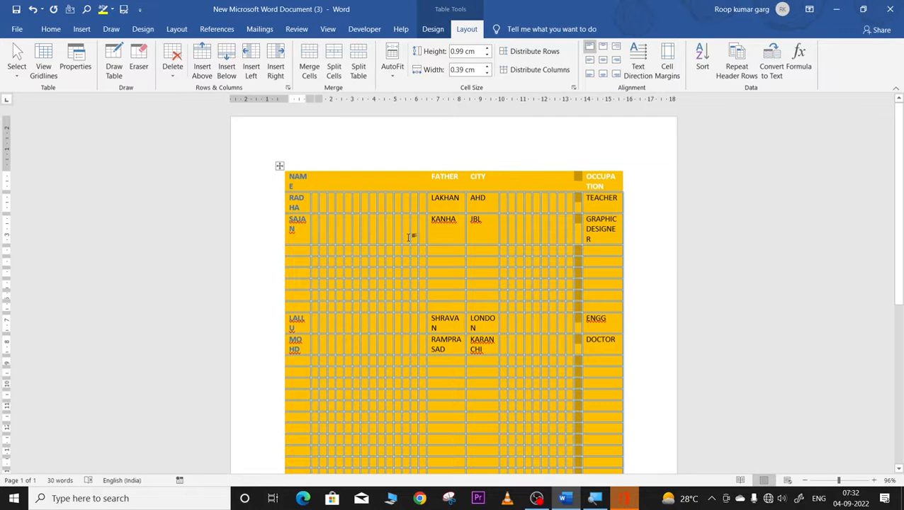
# Step: Cut the names table and insert a new empty 4-column, 6-row table
pyautogui.click(279, 166)
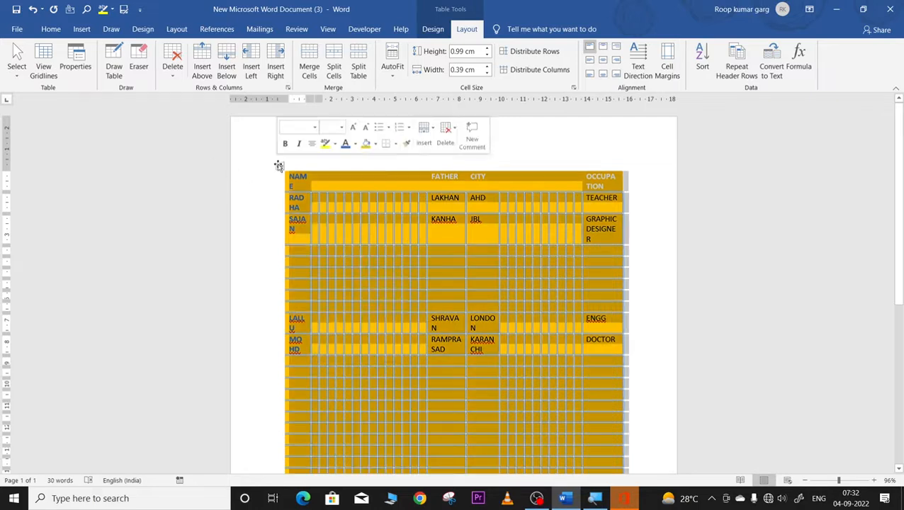
pyautogui.rightClick(279, 166)
pyautogui.click(298, 173)
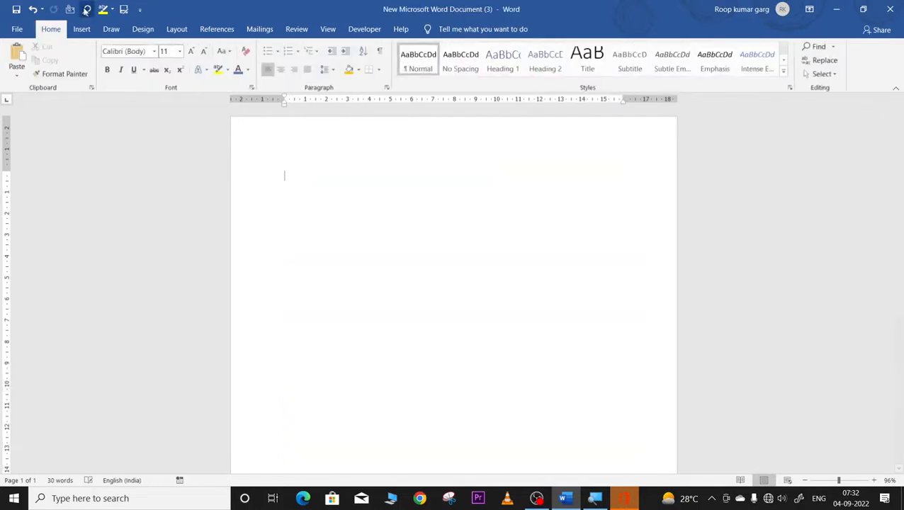
pyautogui.click(81, 29)
pyautogui.click(83, 64)
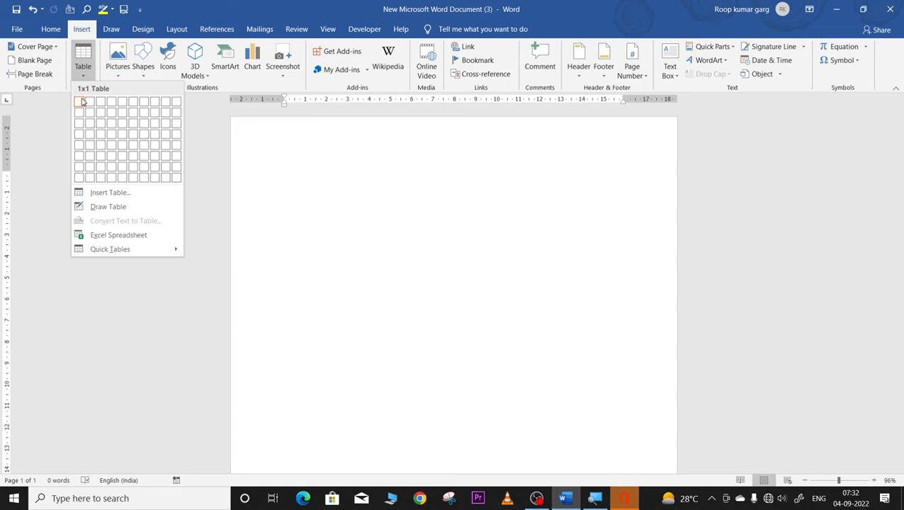
pyautogui.click(114, 157)
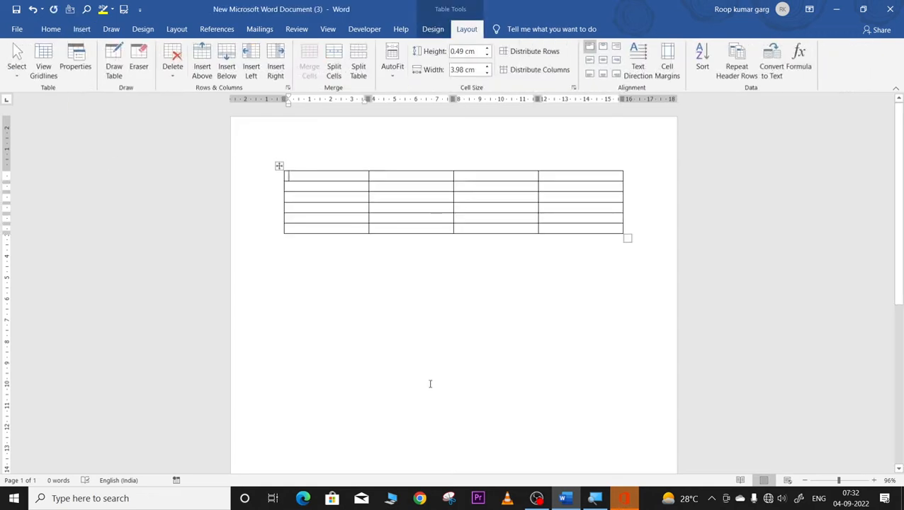
pyautogui.moveTo(270, 193)
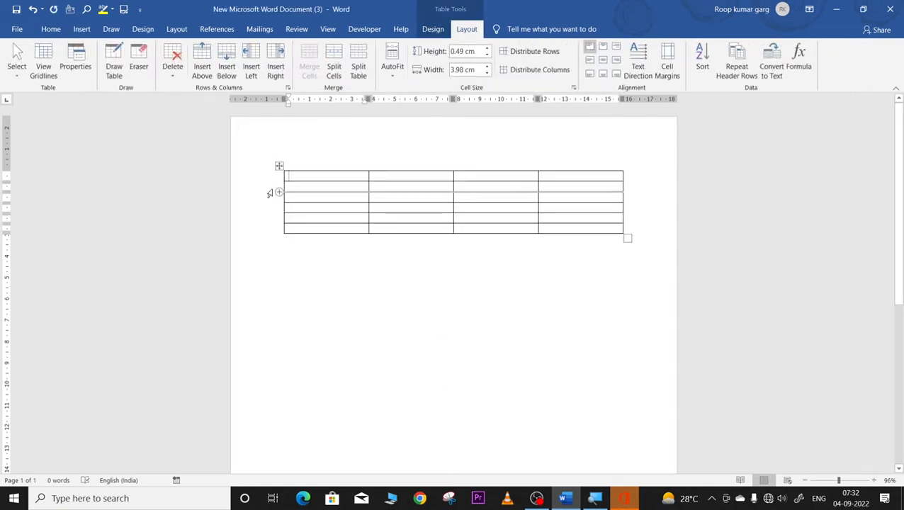
# Step: Select the entire first row of the new 4x6 table
pyautogui.click(279, 166)
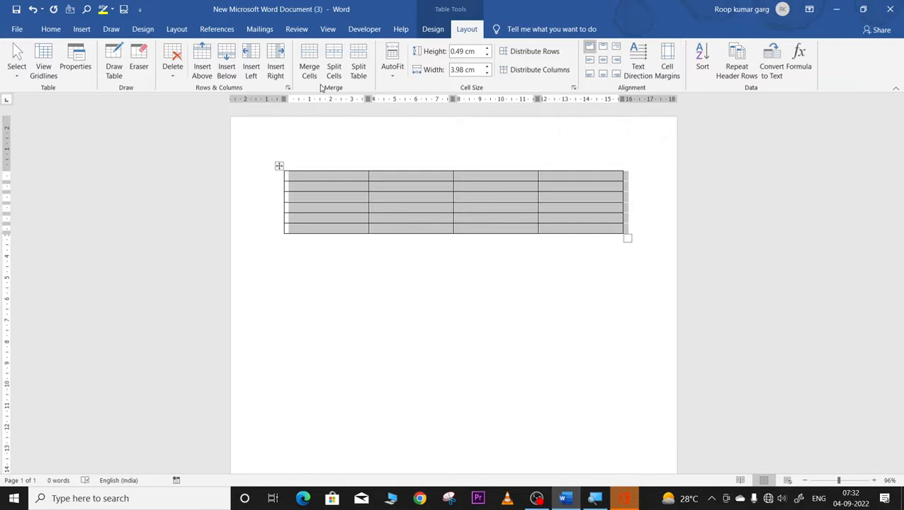
pyautogui.click(385, 284)
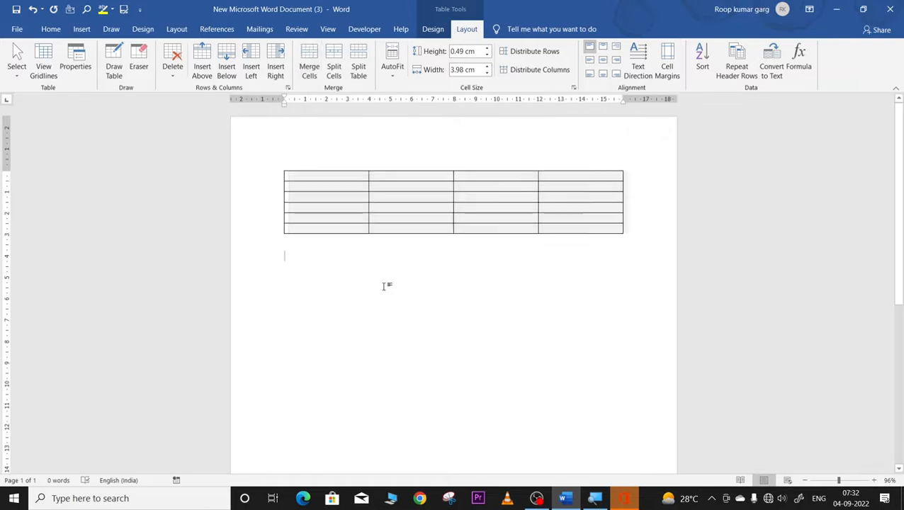
pyautogui.click(303, 169)
pyautogui.click(376, 227)
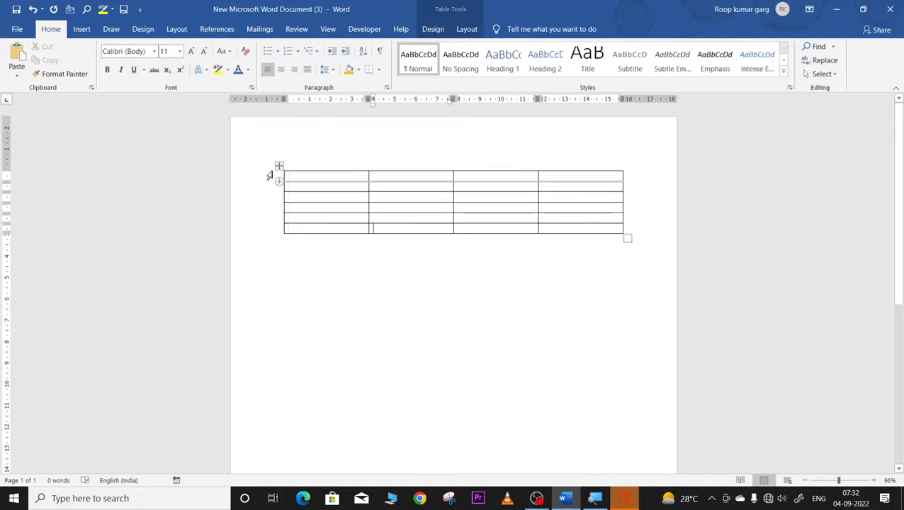
pyautogui.click(266, 176)
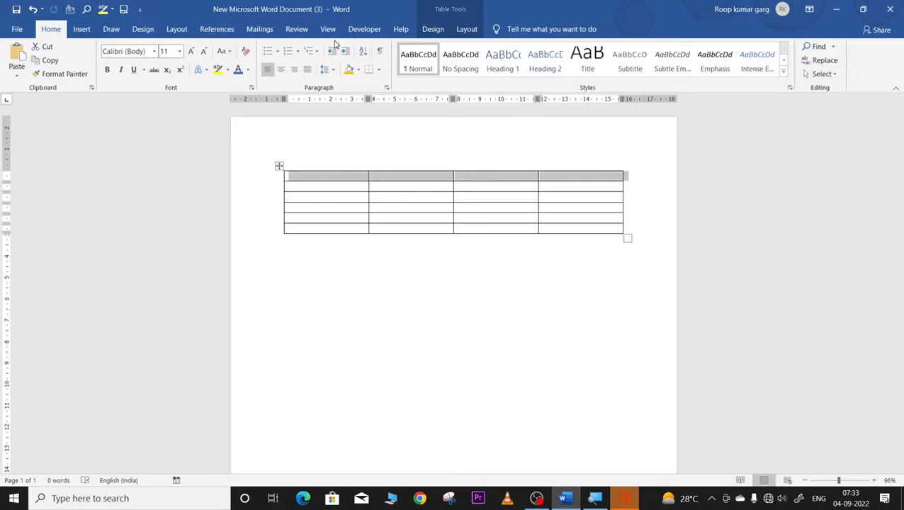
# Step: Merge the 4x6 table's first row into a single full-width cell with Merge Cells
pyautogui.click(465, 31)
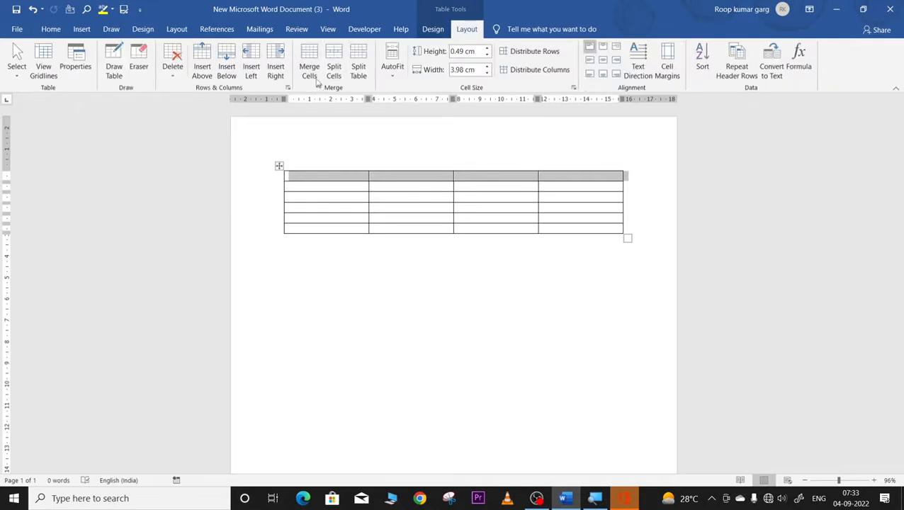
pyautogui.click(310, 59)
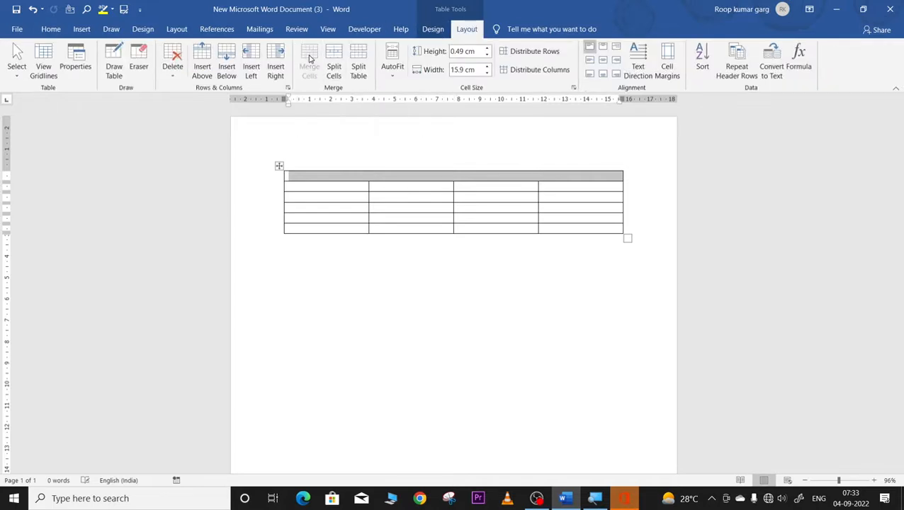
pyautogui.click(330, 218)
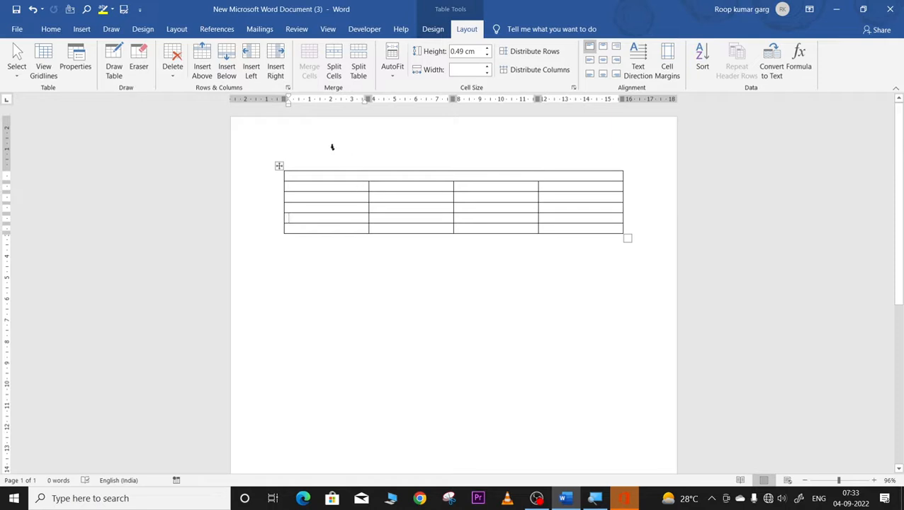
# Step: Dismiss Split Cells without changes, then zoom in so the table cells fill the window
pyautogui.click(278, 167)
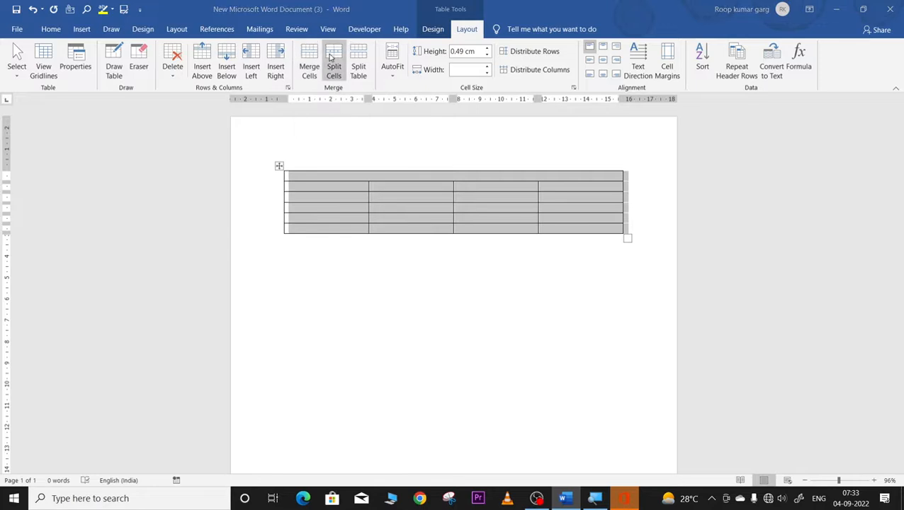
pyautogui.click(330, 56)
pyautogui.click(506, 191)
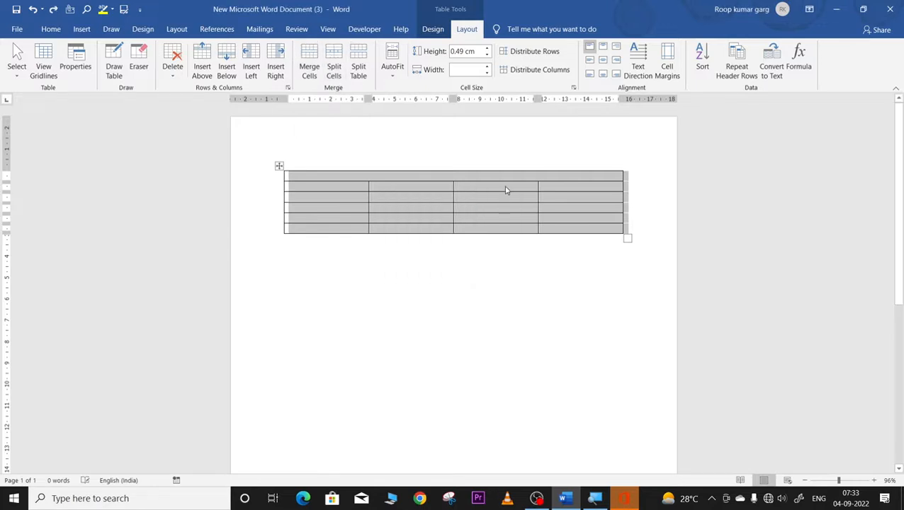
pyautogui.click(506, 190)
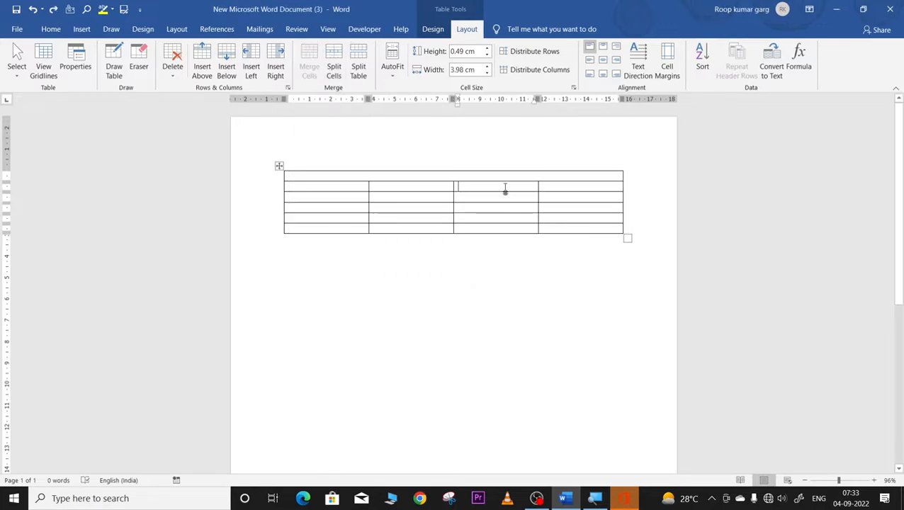
pyautogui.click(559, 196)
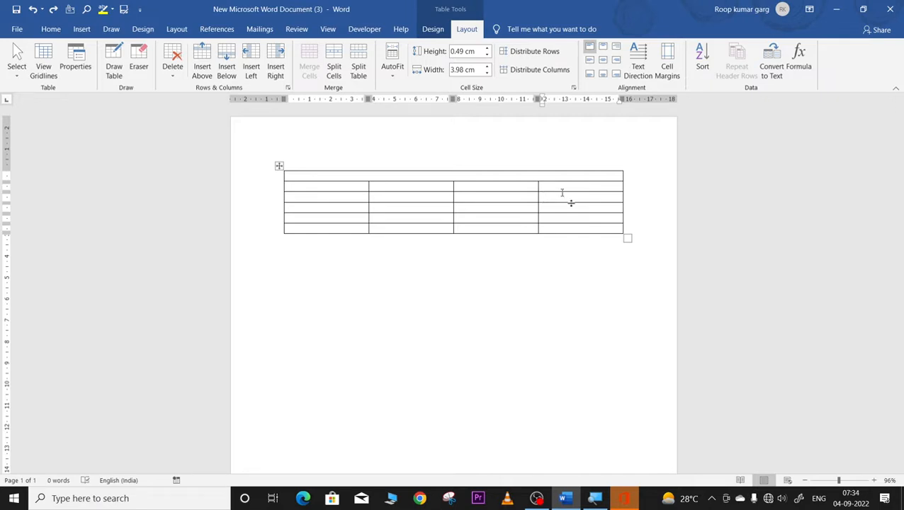
pyautogui.moveTo(839, 480); pyautogui.dragTo(857, 481)
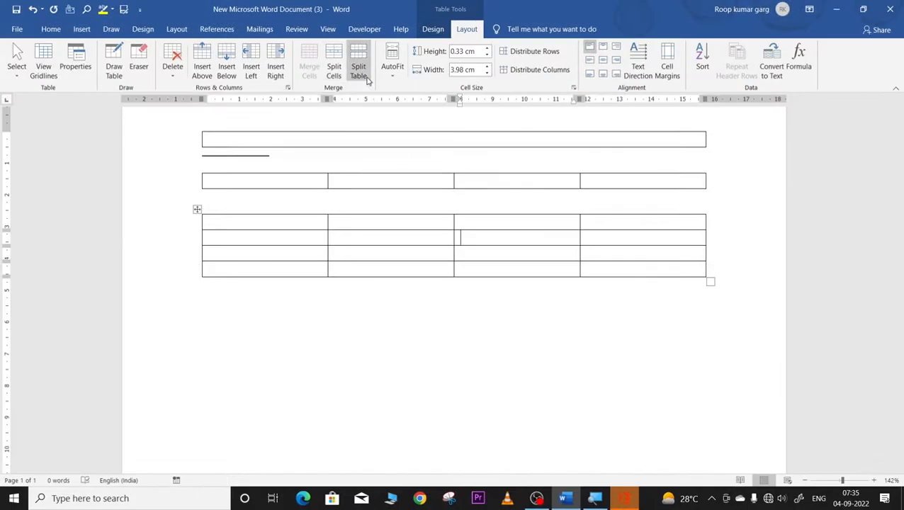
# Step: Split the lower table's row 2, column 3 cell into 5 columns, 1 row, and select them
pyautogui.click(465, 238)
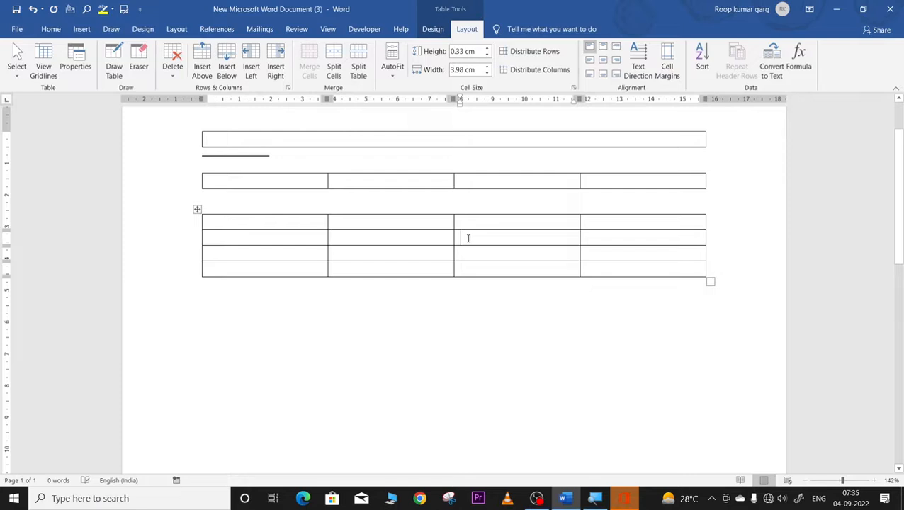
pyautogui.click(334, 64)
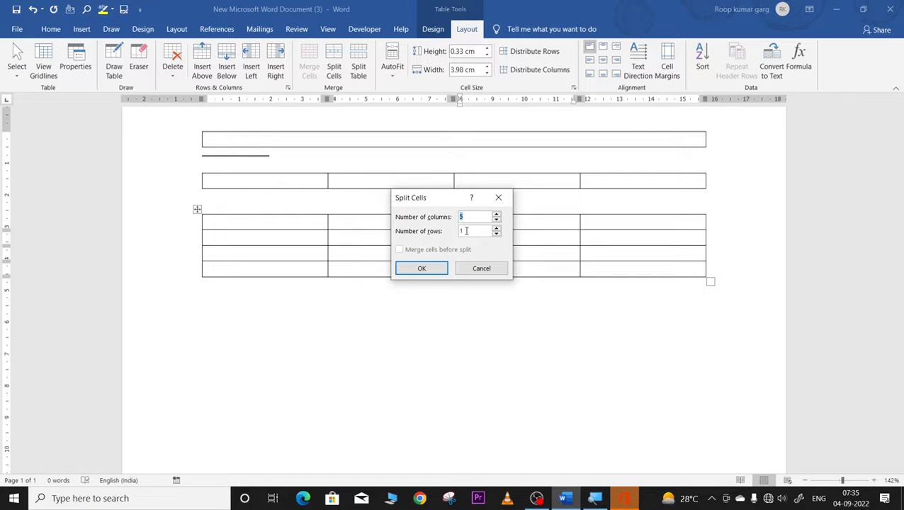
pyautogui.click(422, 268)
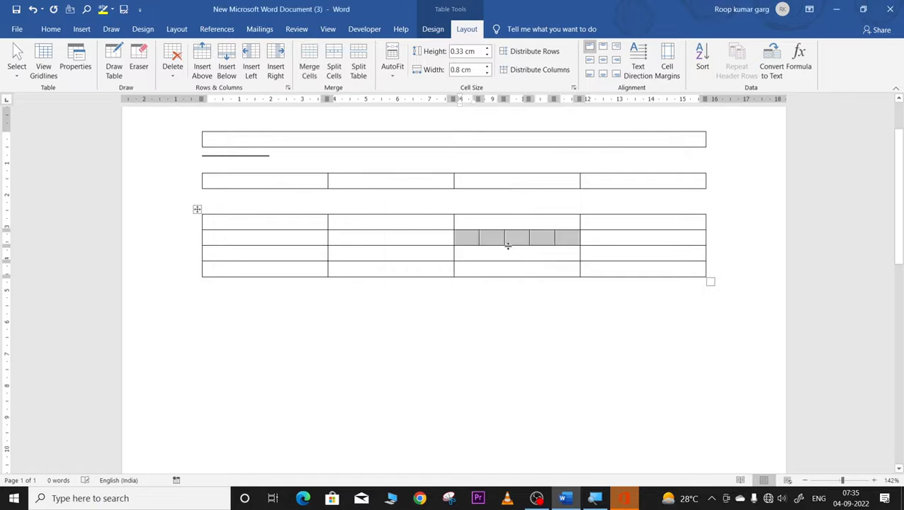
pyautogui.click(471, 245)
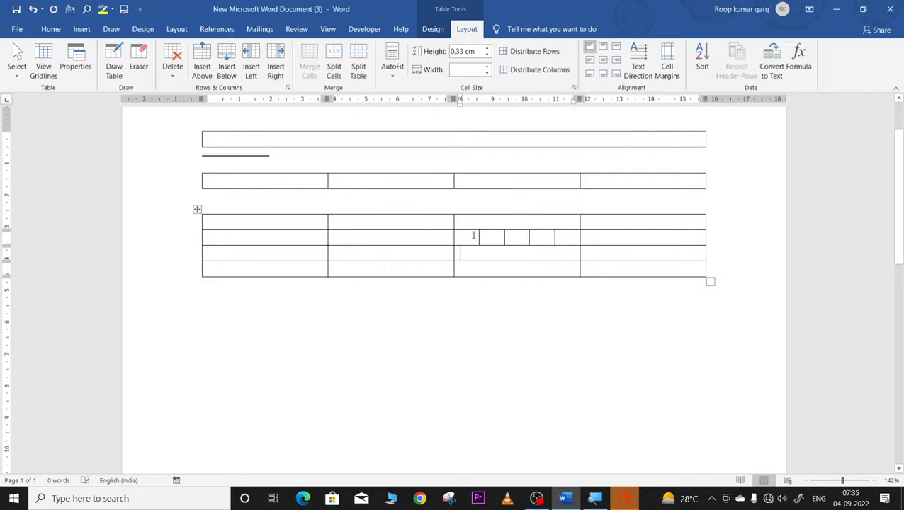
pyautogui.moveTo(470, 237); pyautogui.dragTo(564, 240)
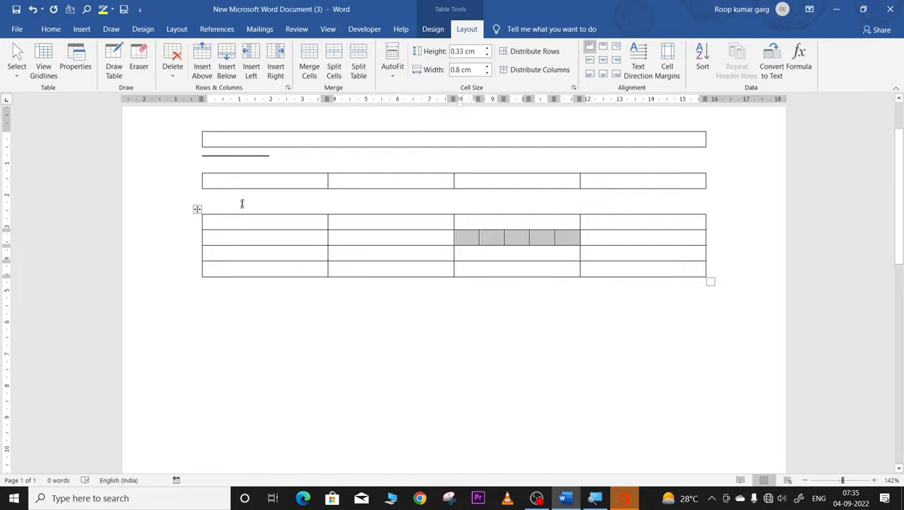
# Step: Select all three split tables and delete them
pyautogui.click(190, 139)
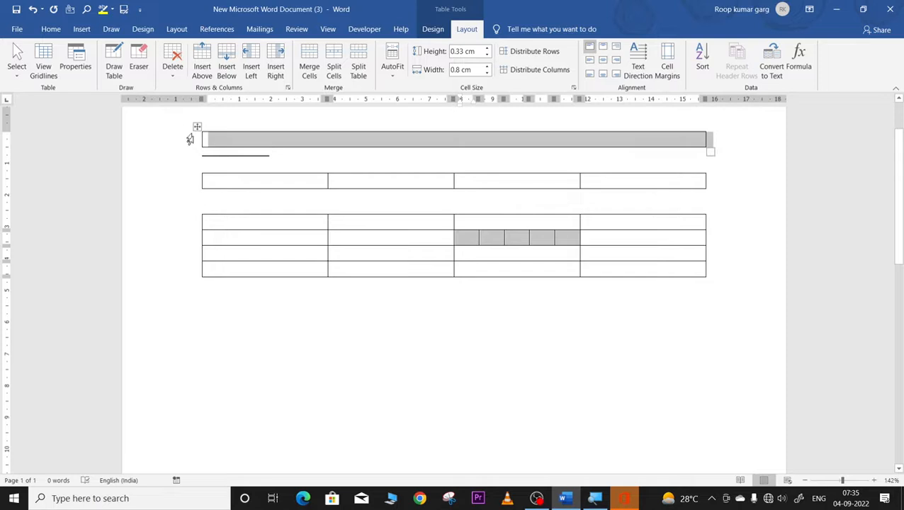
pyautogui.moveTo(189, 140); pyautogui.dragTo(260, 302)
pyautogui.press('Delete')
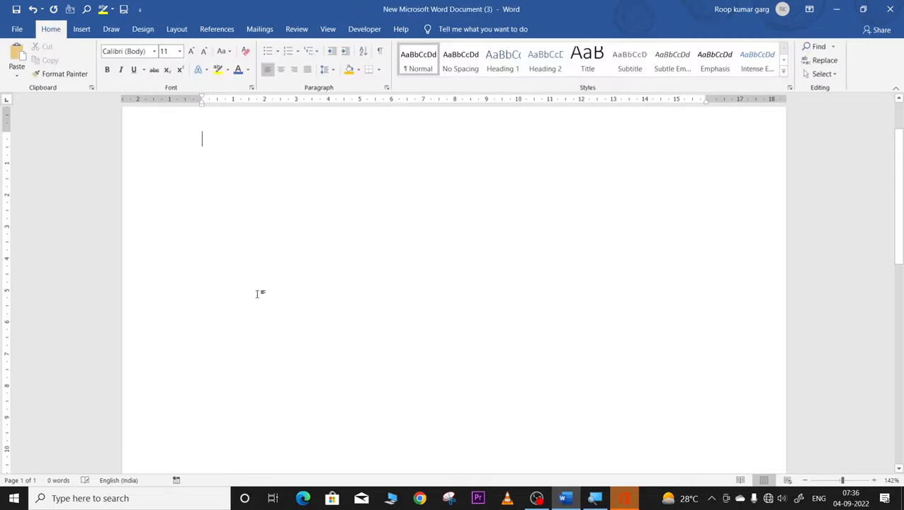
# Step: Insert a new empty table of 6 columns and 7 rows
pyautogui.click(80, 30)
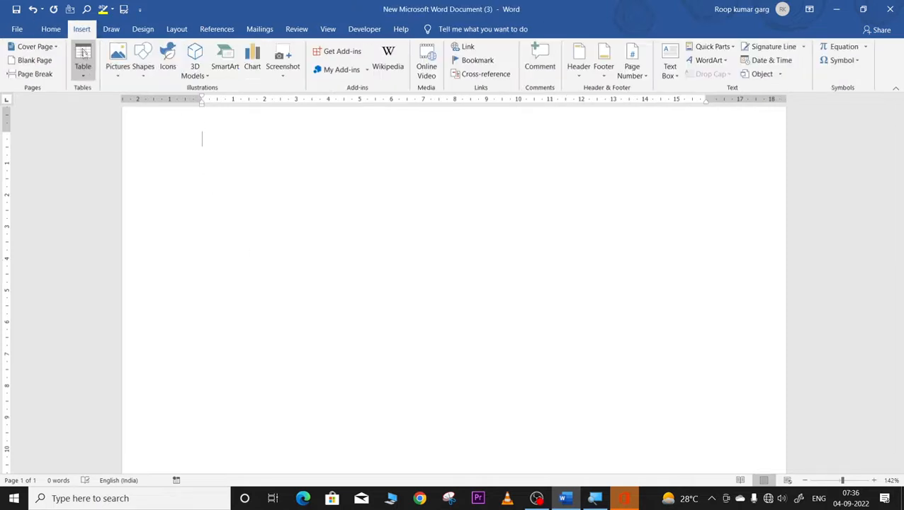
pyautogui.click(83, 55)
pyautogui.click(127, 170)
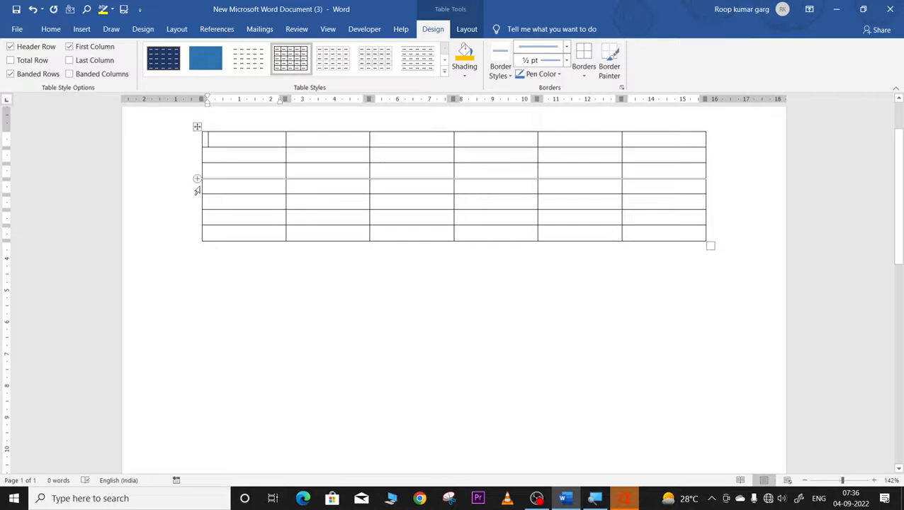
pyautogui.click(197, 190)
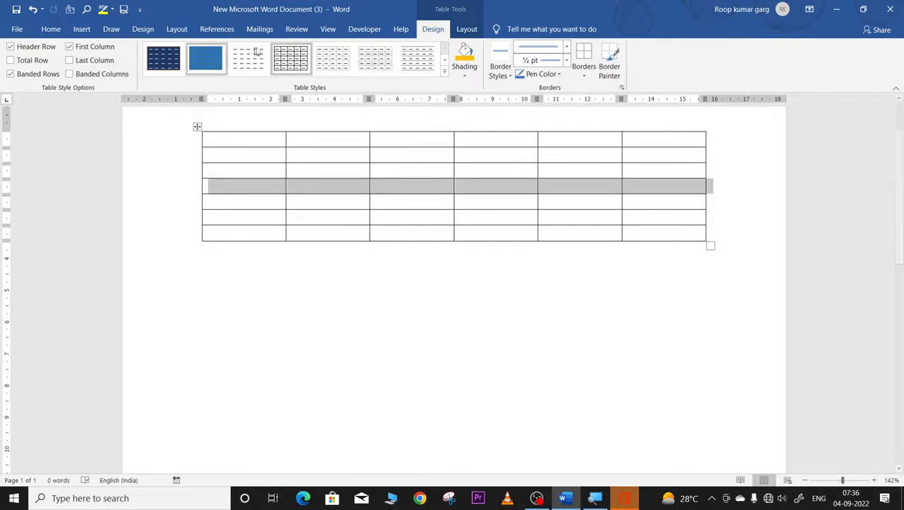
pyautogui.click(466, 29)
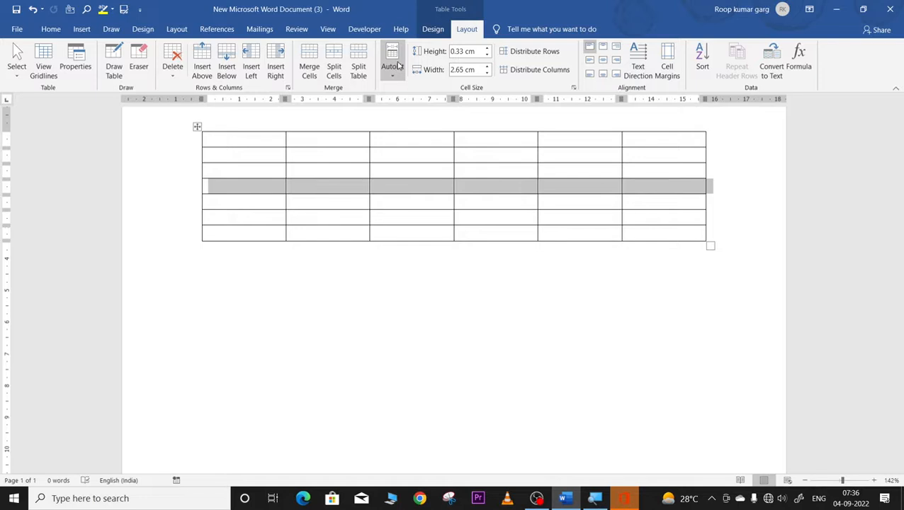
pyautogui.click(361, 64)
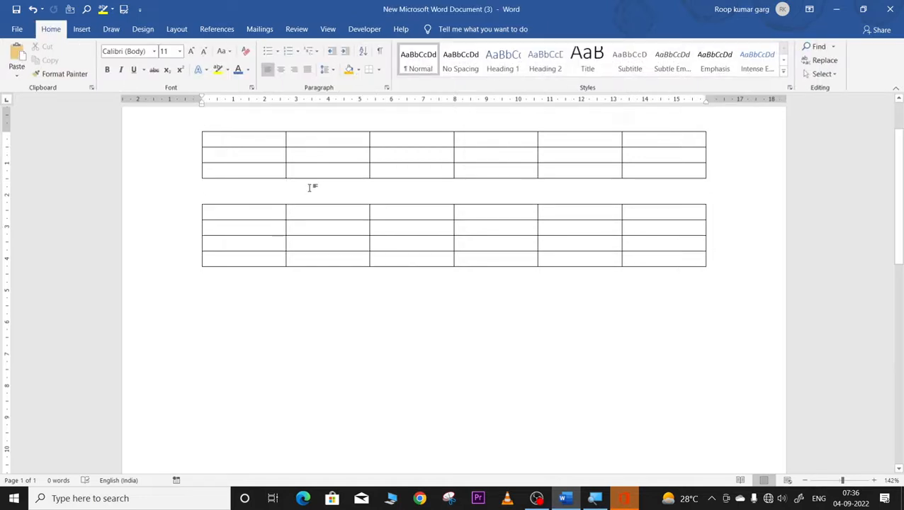
pyautogui.press('Return')
pyautogui.press('Return')
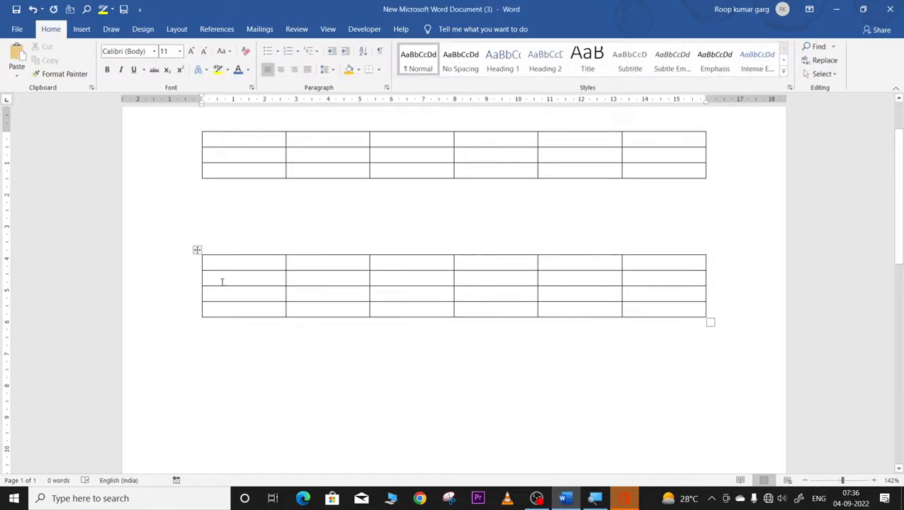
pyautogui.click(197, 298)
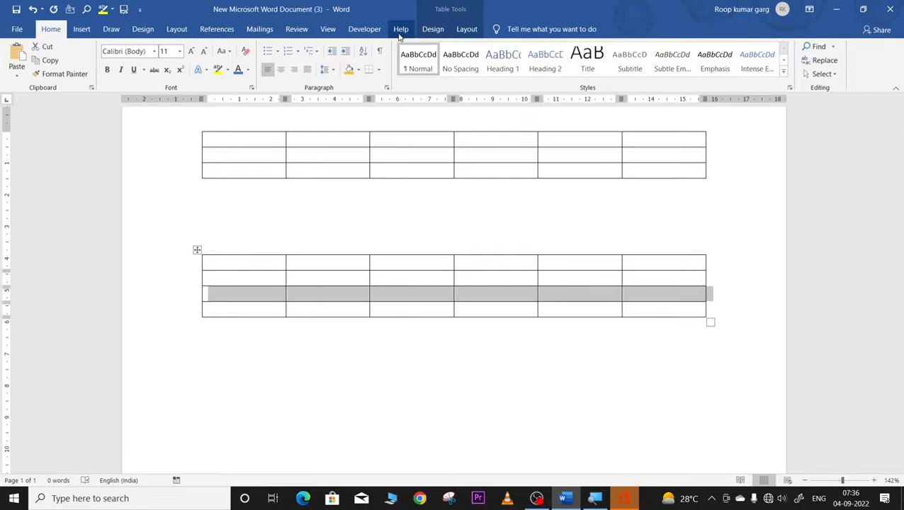
pyautogui.click(467, 29)
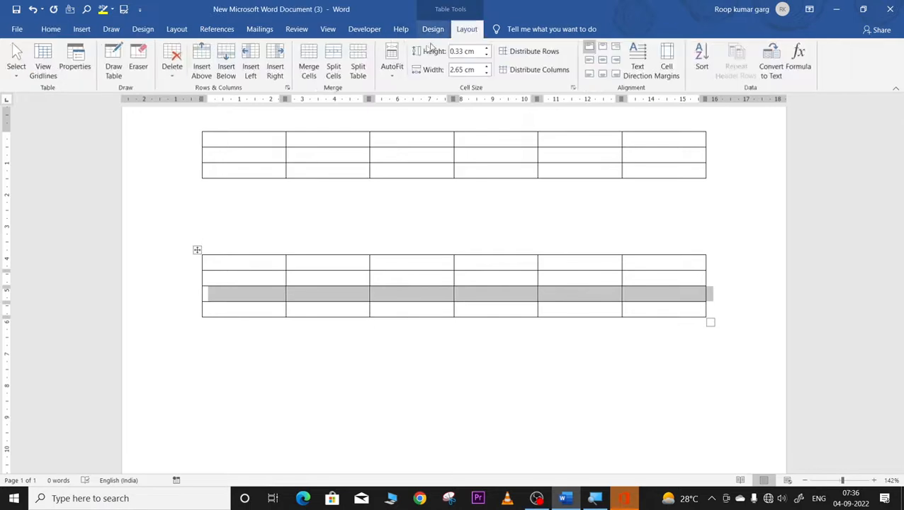
pyautogui.click(358, 71)
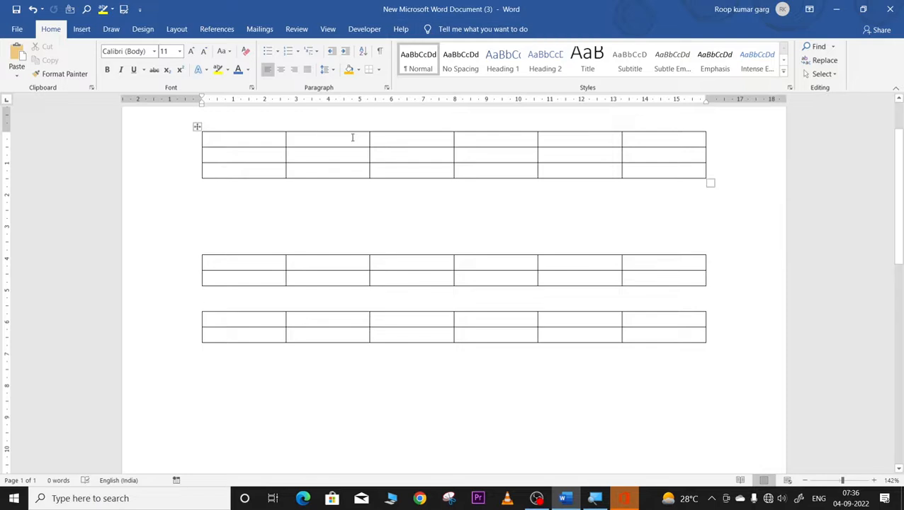
pyautogui.hotkey('ctrl', 'z')
pyautogui.hotkey('ctrl', 'z')
pyautogui.hotkey('ctrl', 'z')
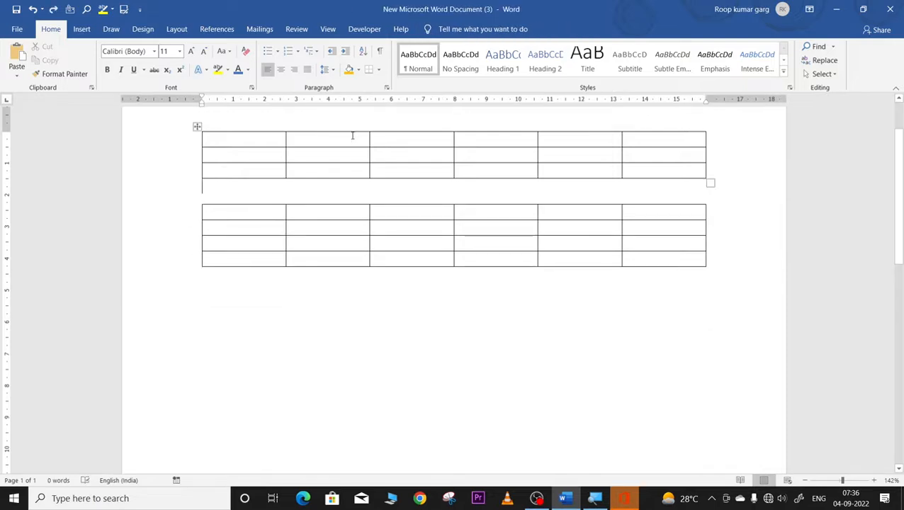
pyautogui.hotkey('ctrl', 'z')
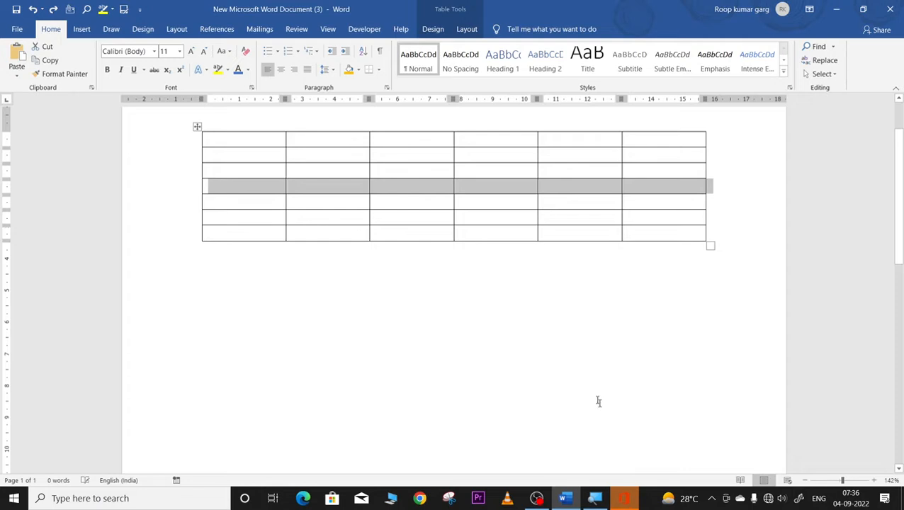
# Step: Undo to rejoin the seven-row table, then set its AutoFit to Fixed Column Width
pyautogui.hotkey('ctrl', 'z')
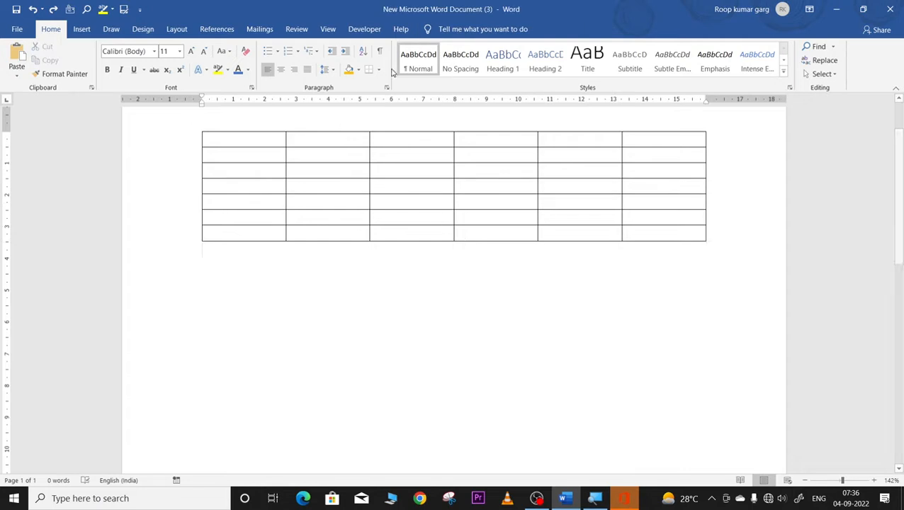
pyautogui.click(197, 126)
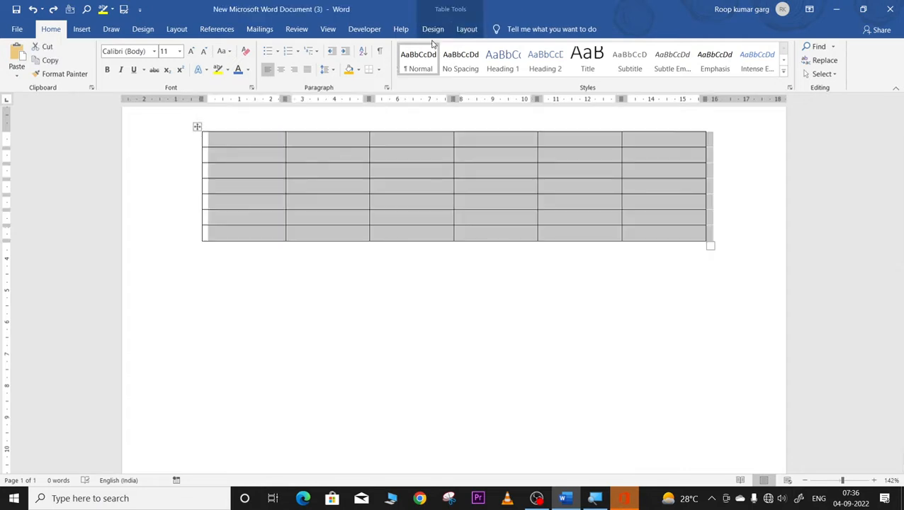
pyautogui.click(466, 29)
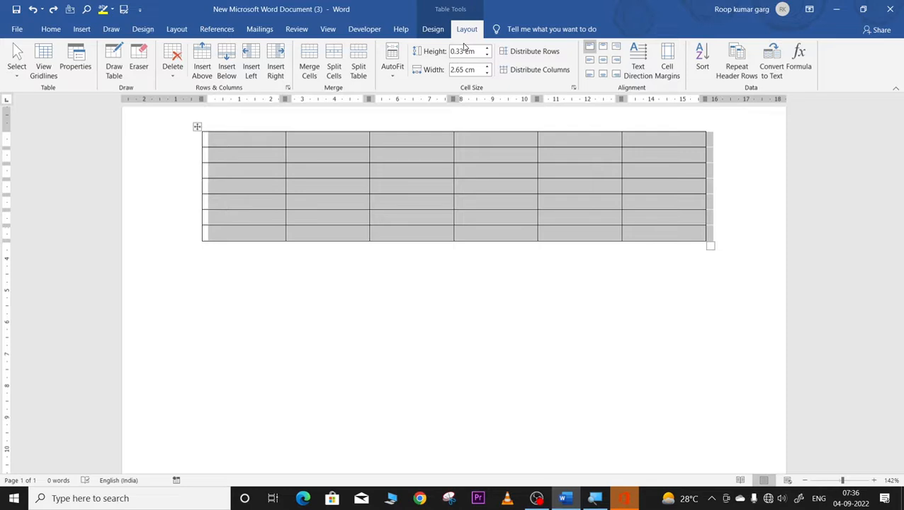
pyautogui.click(394, 75)
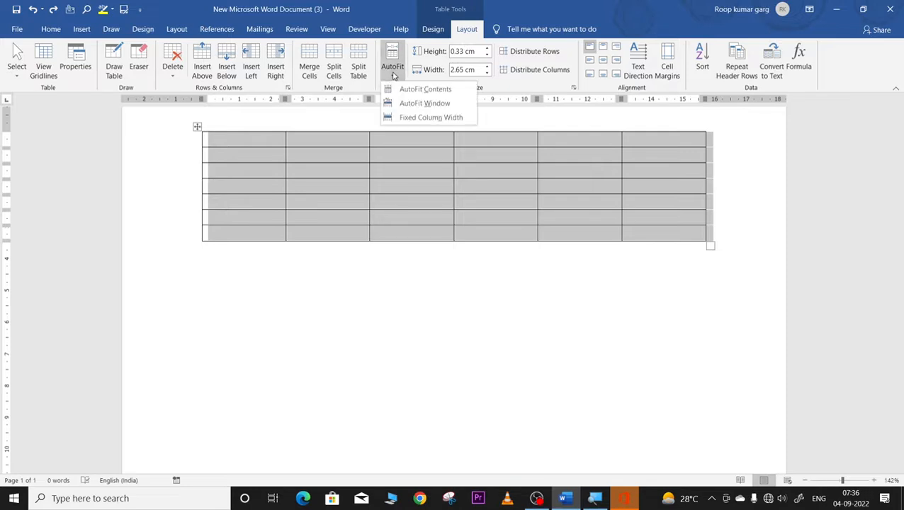
pyautogui.click(398, 116)
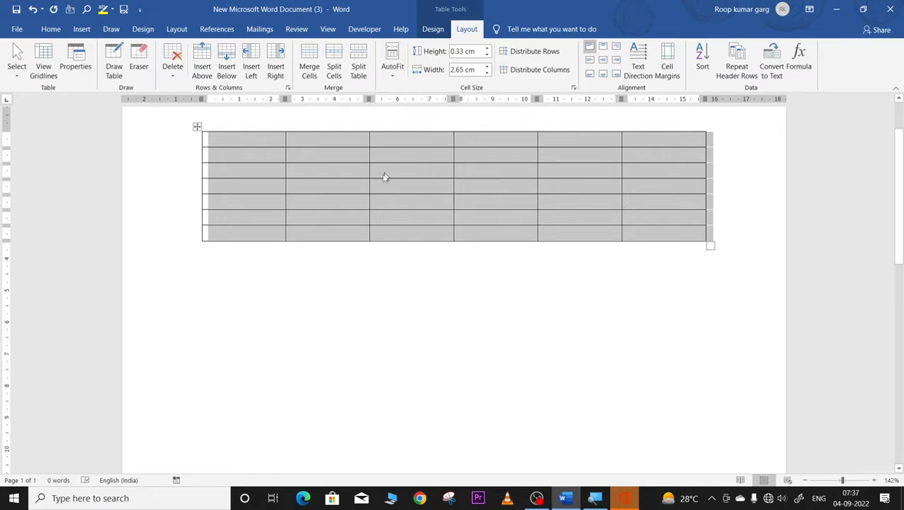
pyautogui.click(337, 277)
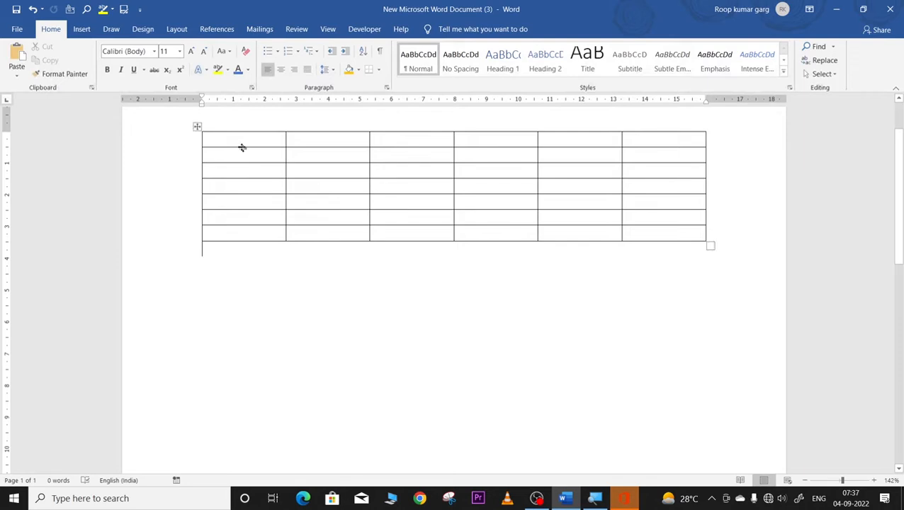
pyautogui.moveTo(240, 137); pyautogui.dragTo(425, 202)
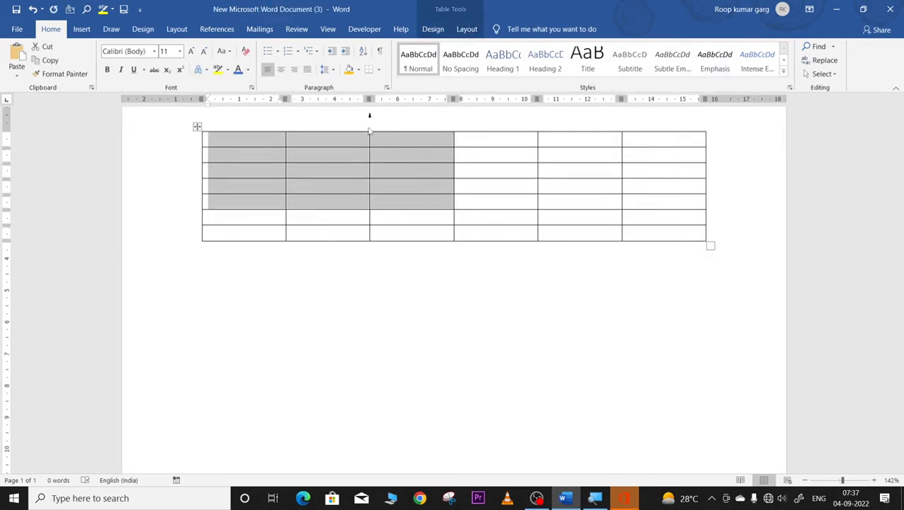
pyautogui.click(297, 157)
pyautogui.click(242, 142)
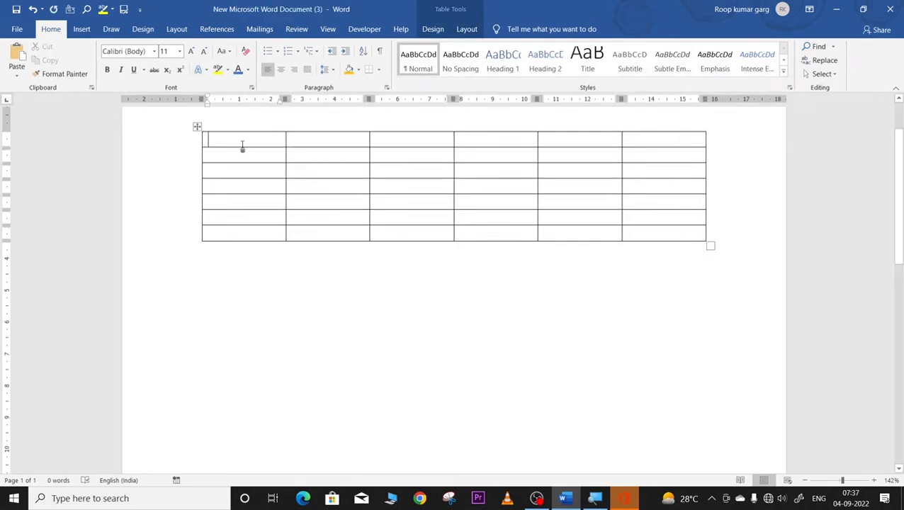
pyautogui.write('FGSFGDG')
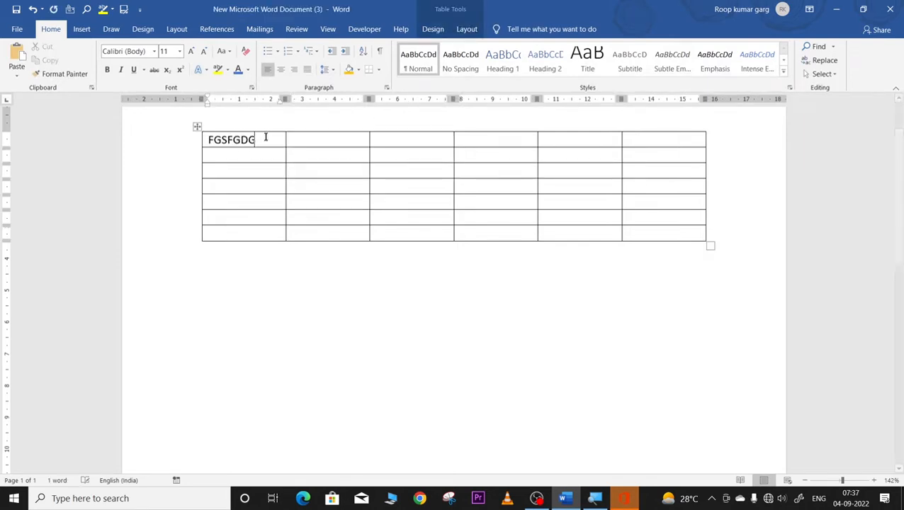
pyautogui.write('SDFGSFDGFDGFDSGFDSGFSDG')
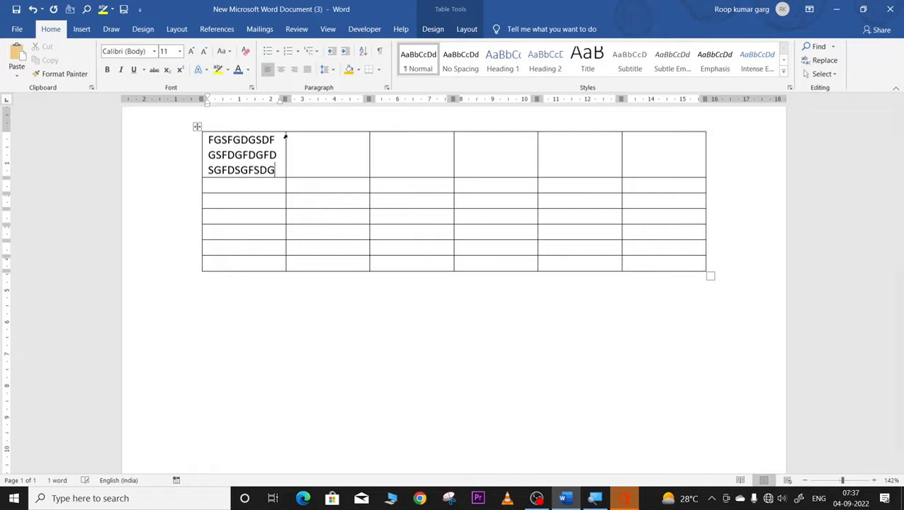
pyautogui.write('FDSGFSDGSDFGFDGFDSGFD')
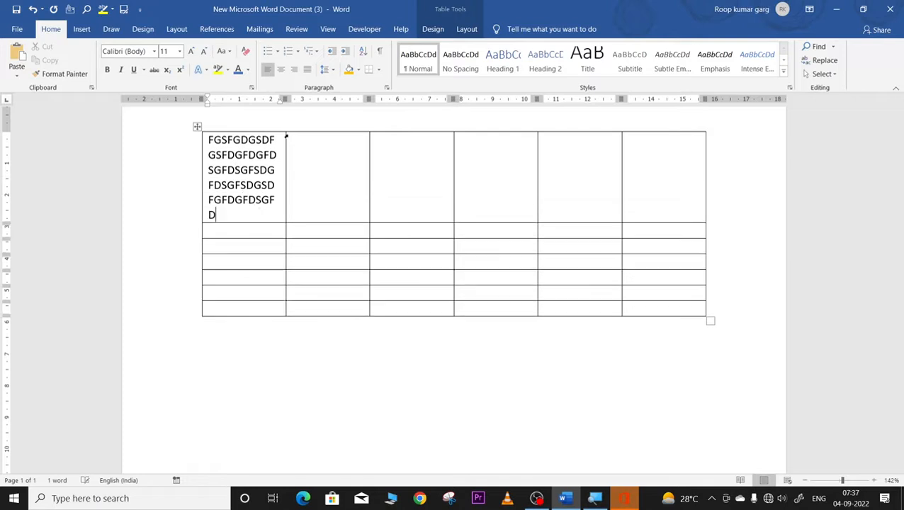
pyautogui.write('GDFGFDSGFDG')
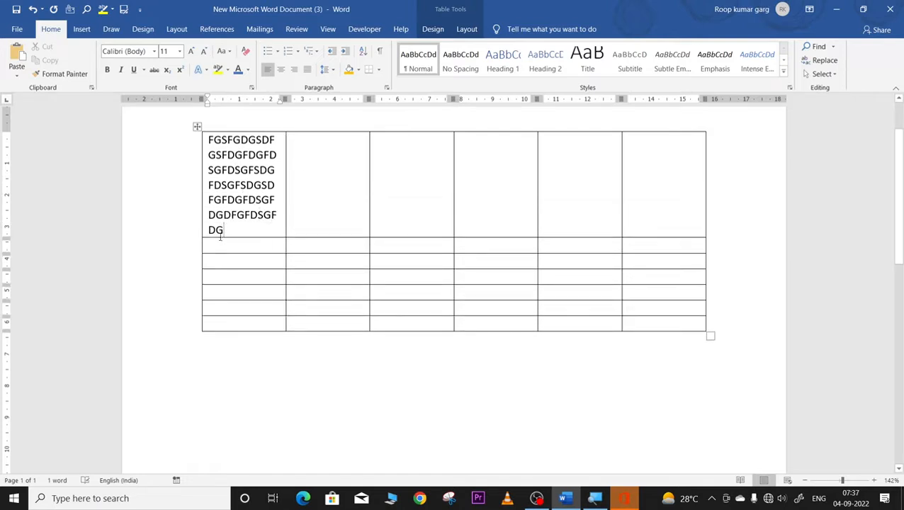
pyautogui.moveTo(228, 229); pyautogui.dragTo(209, 139)
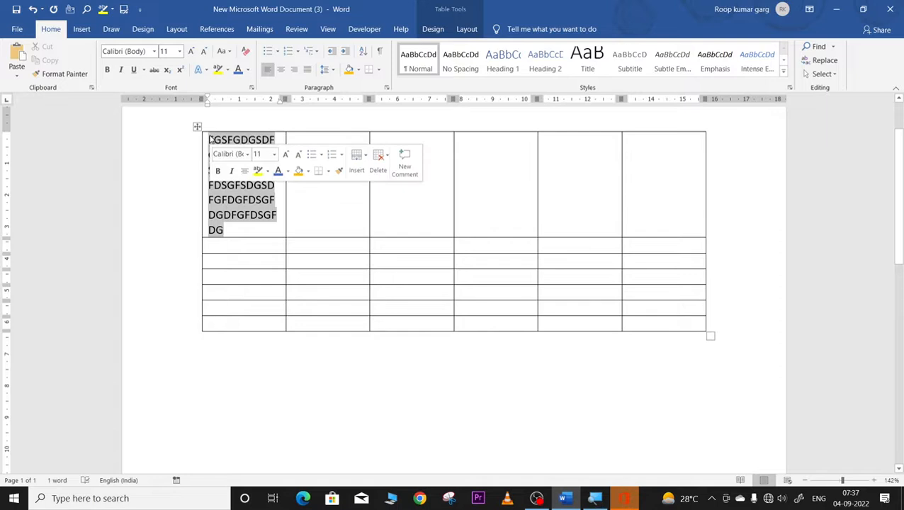
pyautogui.press('Delete')
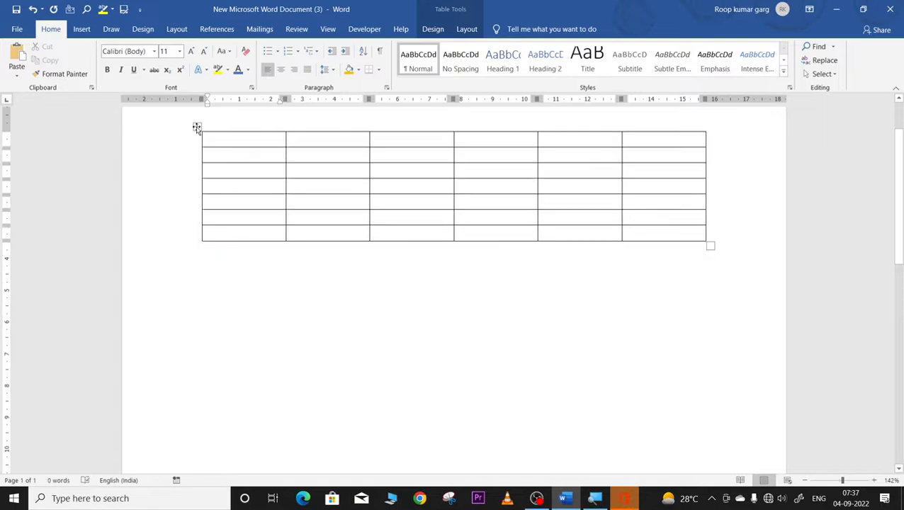
pyautogui.click(197, 127)
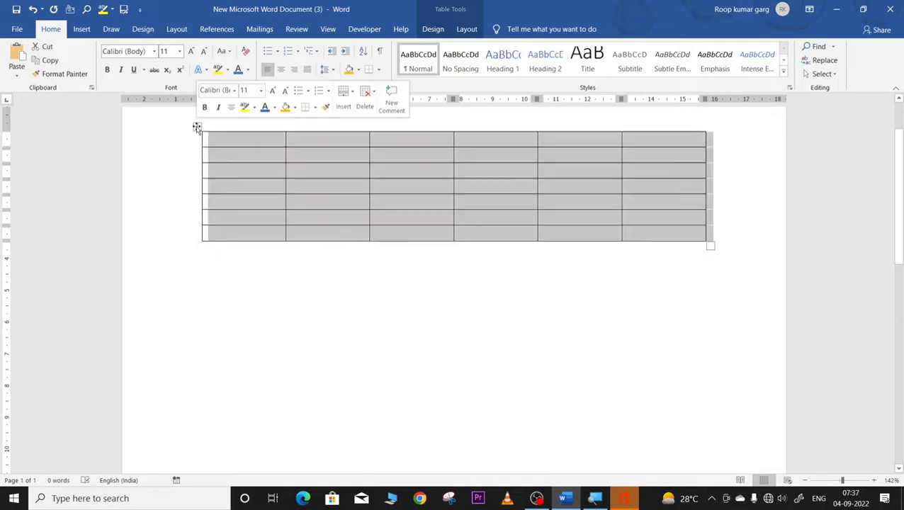
# Step: AutoFit the table to its contents
pyautogui.click(466, 29)
pyautogui.click(394, 75)
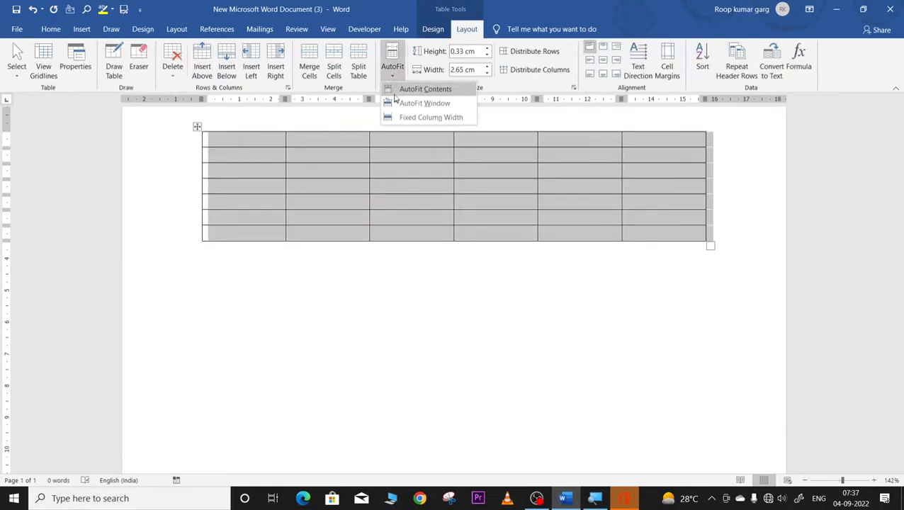
pyautogui.click(395, 90)
# Step: Type 'GFHDFGHHFGHGGFHGF FGHGFHHGHGDHFGHGFHHGD' and 'FGHFDGHFGH' in top-row cells 1 and 4, then AutoFit to Window
pyautogui.click(266, 142)
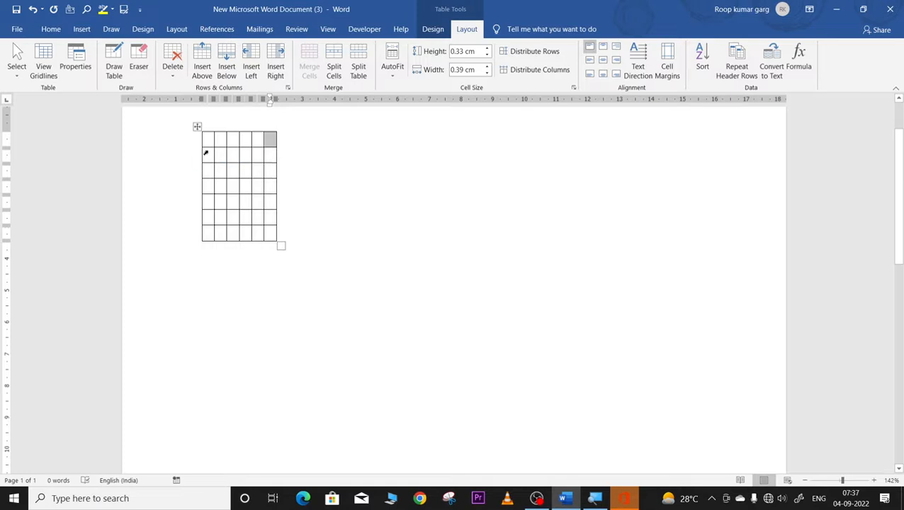
pyautogui.click(210, 138)
pyautogui.write('GFHDF')
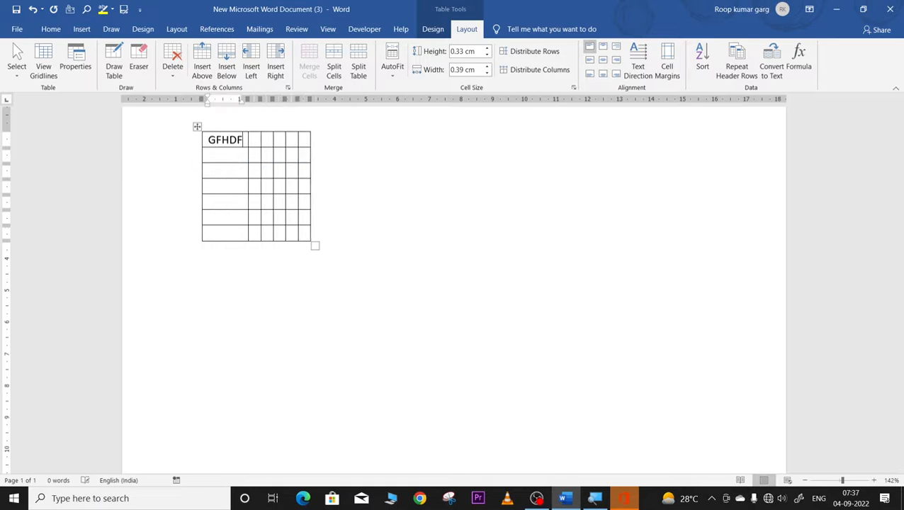
pyautogui.write('GHHFGHGGFHGF FGHGFH')
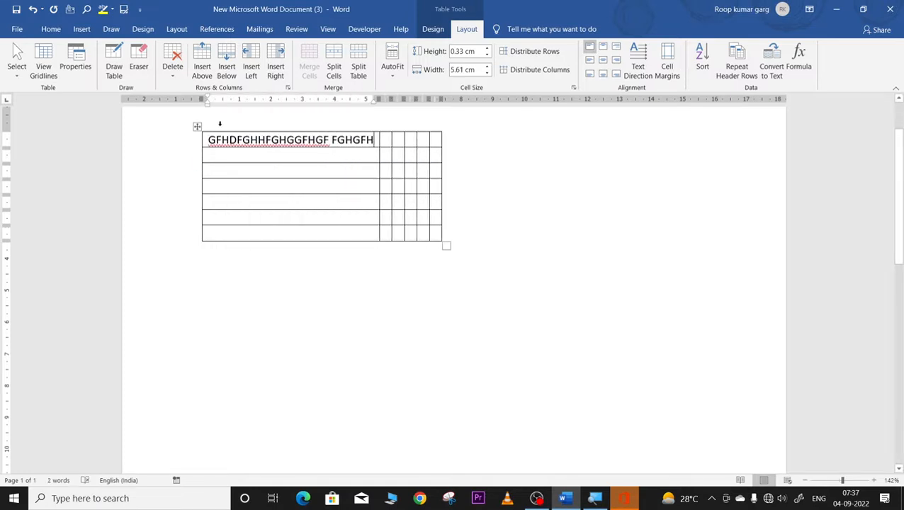
pyautogui.write('HGHGDH')
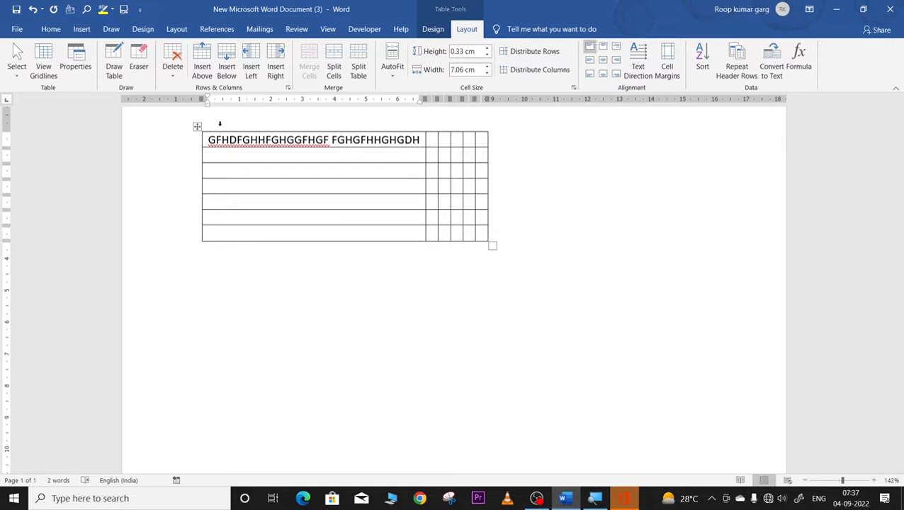
pyautogui.write('FGHGFH')
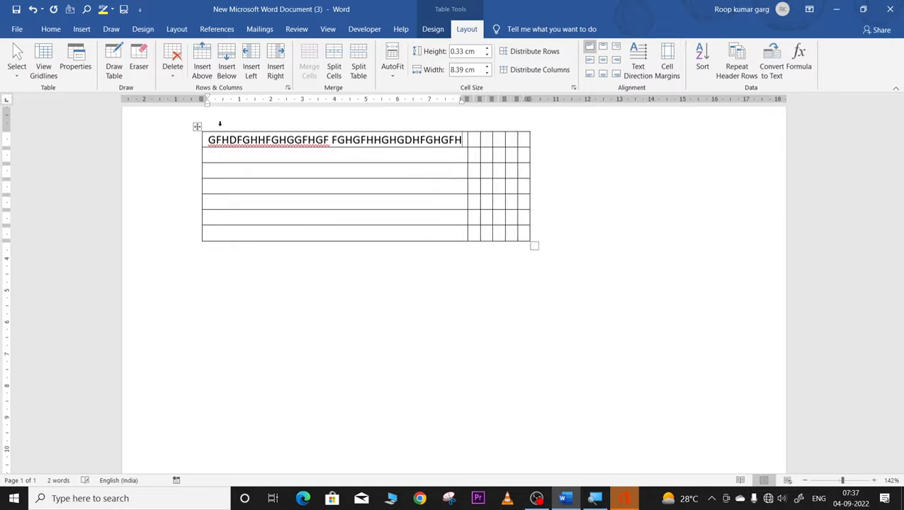
pyautogui.write('HGD')
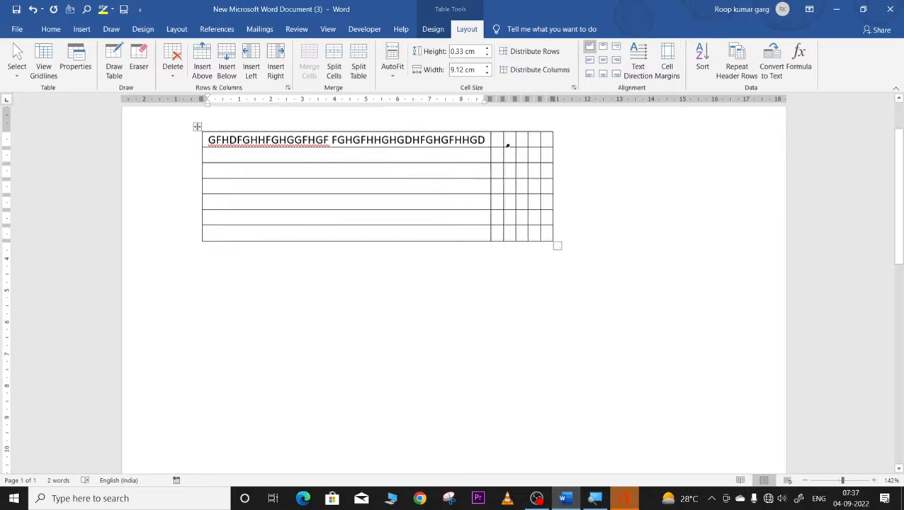
pyautogui.click(519, 136)
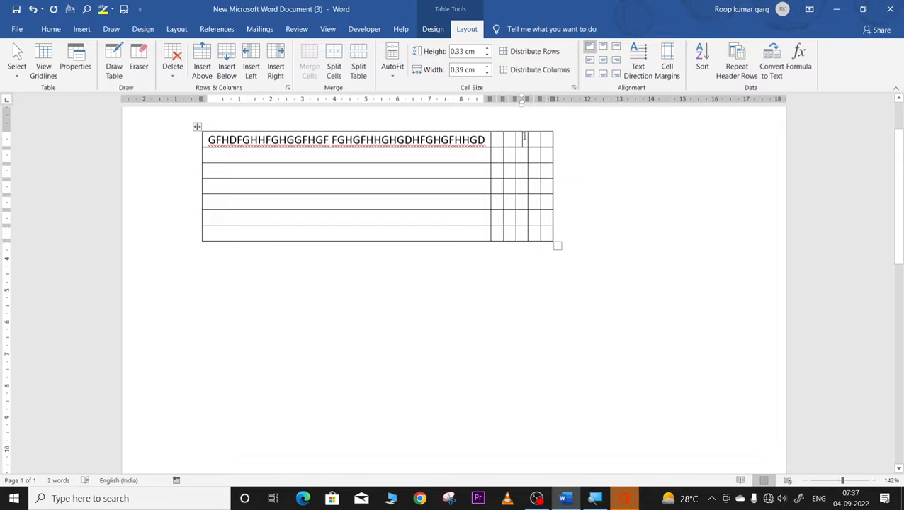
pyautogui.write('FGHFDGHFGH')
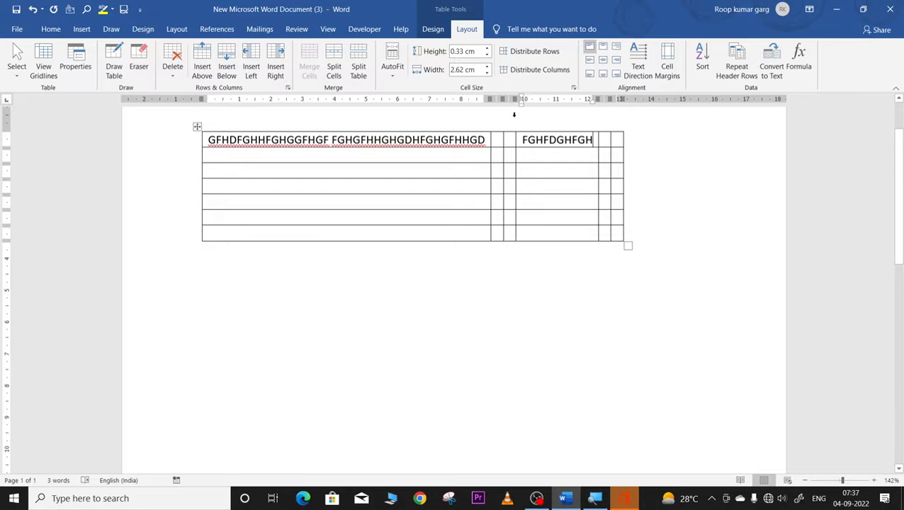
pyautogui.click(393, 71)
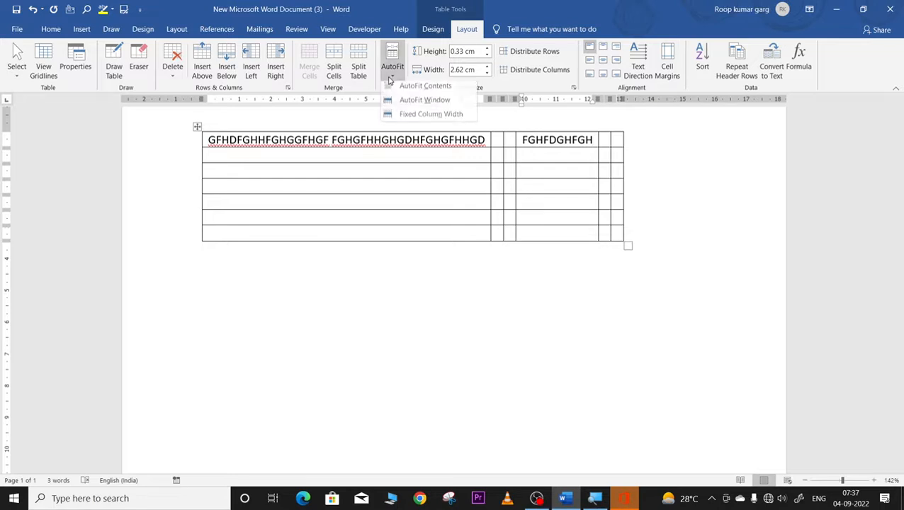
pyautogui.click(422, 103)
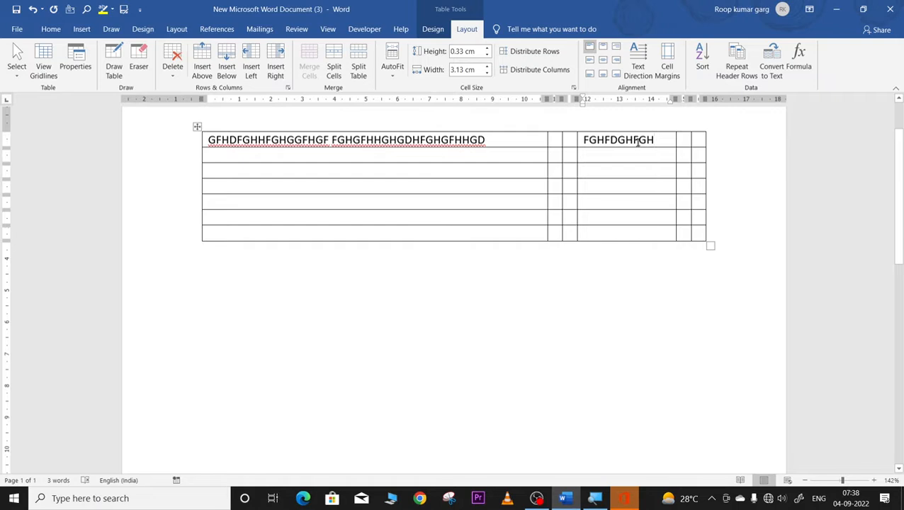
# Step: Clear the top-row text and resize the top row, trying 1.3 cm and 0.8 cm, then dragging it taller
pyautogui.moveTo(666, 140); pyautogui.dragTo(528, 104)
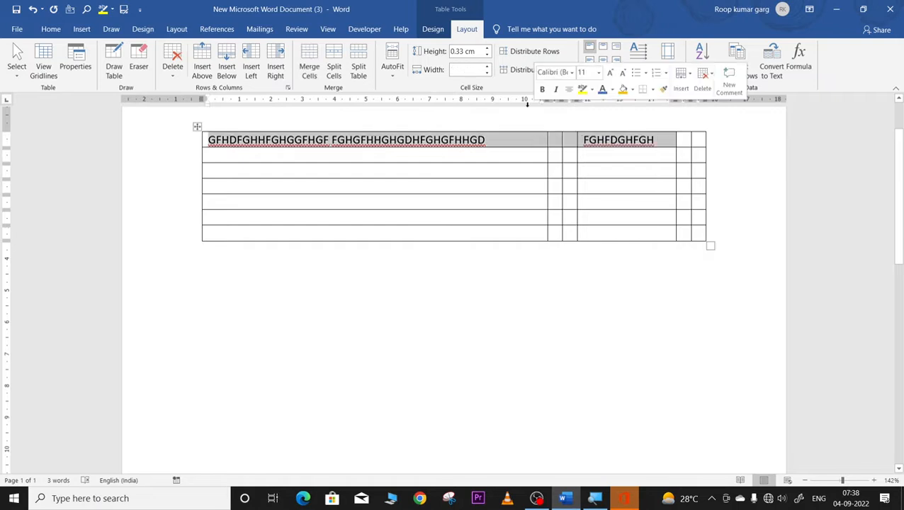
pyautogui.press('BackSpace')
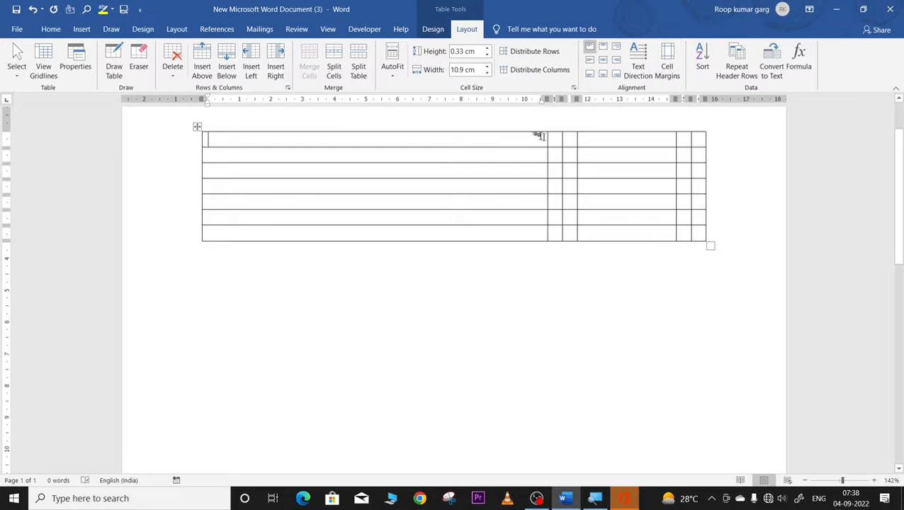
pyautogui.click(557, 139)
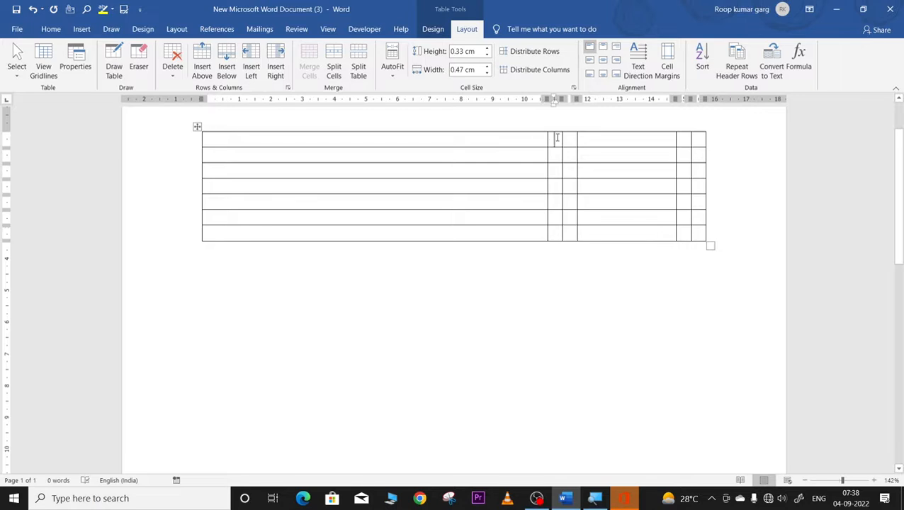
pyautogui.click(487, 48)
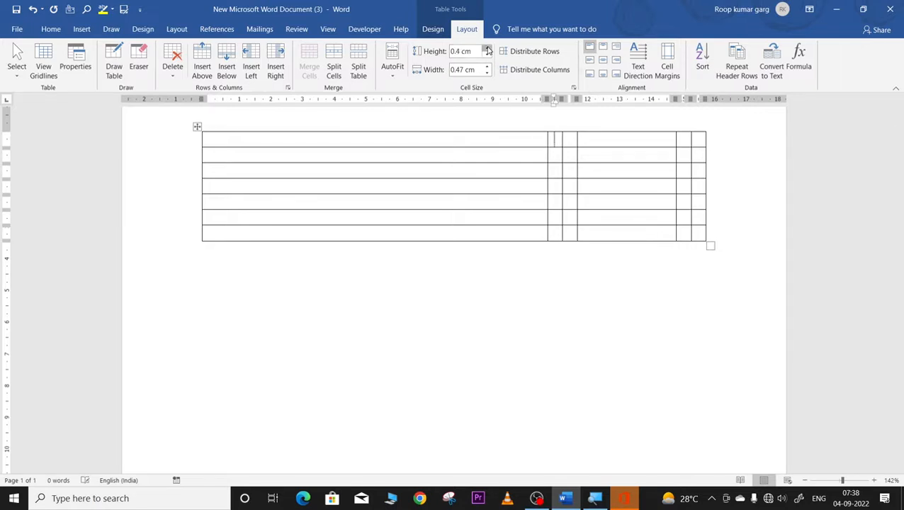
pyautogui.click(487, 48)
pyautogui.click(488, 48)
pyautogui.click(487, 49)
pyautogui.click(487, 48)
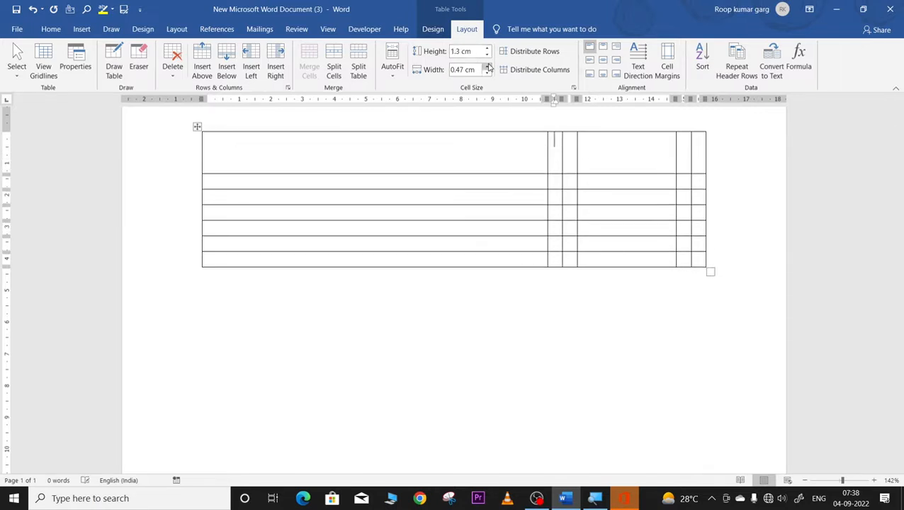
pyautogui.click(487, 55)
pyautogui.click(486, 55)
pyautogui.click(486, 54)
pyautogui.click(487, 55)
pyautogui.click(487, 54)
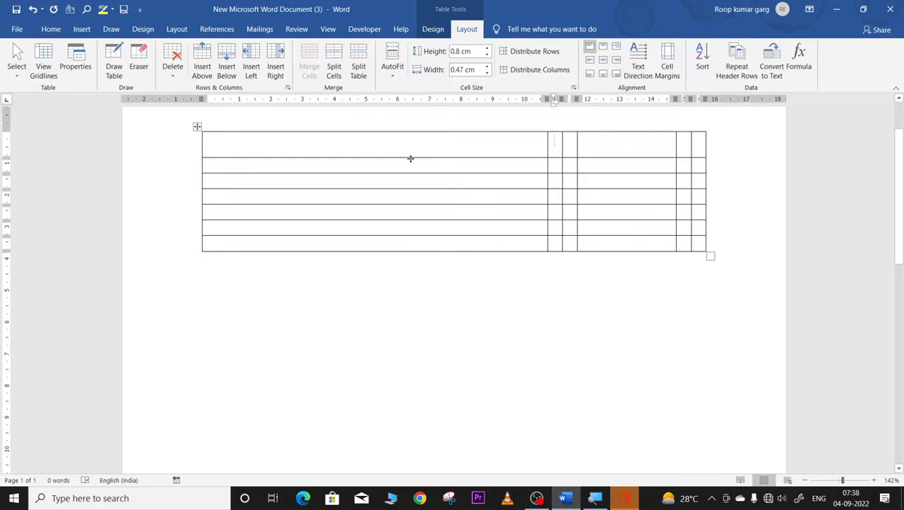
pyautogui.moveTo(409, 157); pyautogui.dragTo(418, 211)
# Step: Drag the column borders to resize the columns, and widen the second column to 4.2 cm
pyautogui.moveTo(547, 153); pyautogui.dragTo(431, 135)
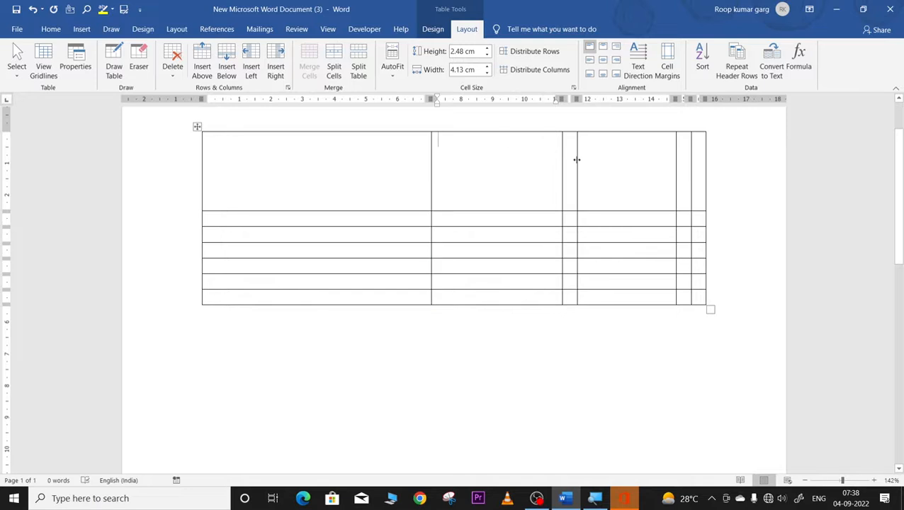
pyautogui.moveTo(576, 159); pyautogui.dragTo(638, 134)
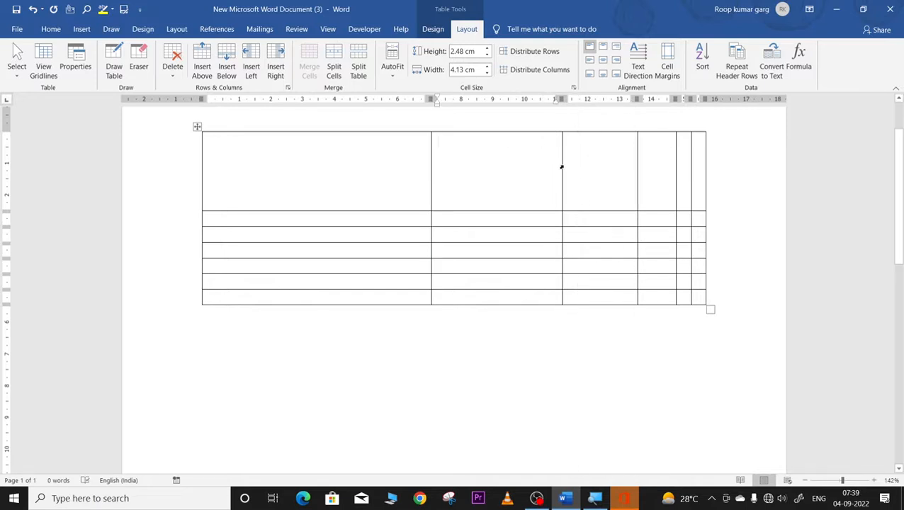
pyautogui.moveTo(561, 164); pyautogui.dragTo(542, 157)
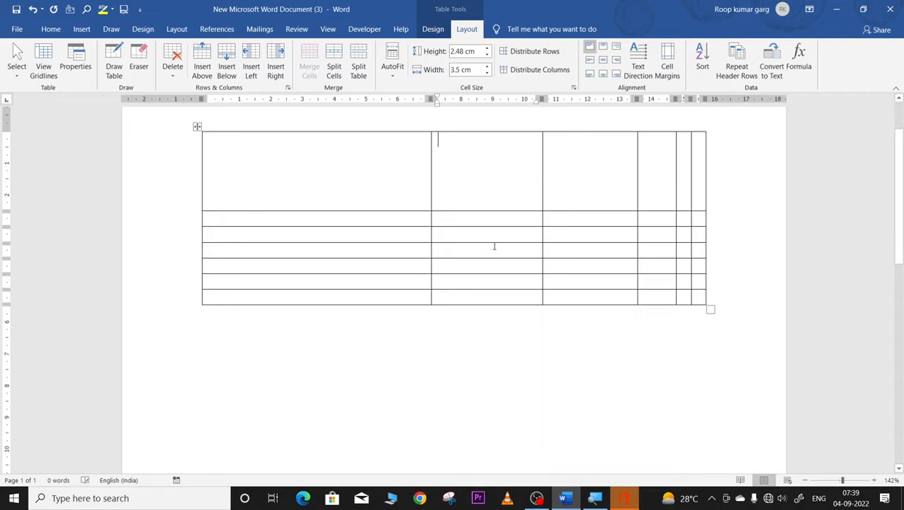
pyautogui.click(490, 248)
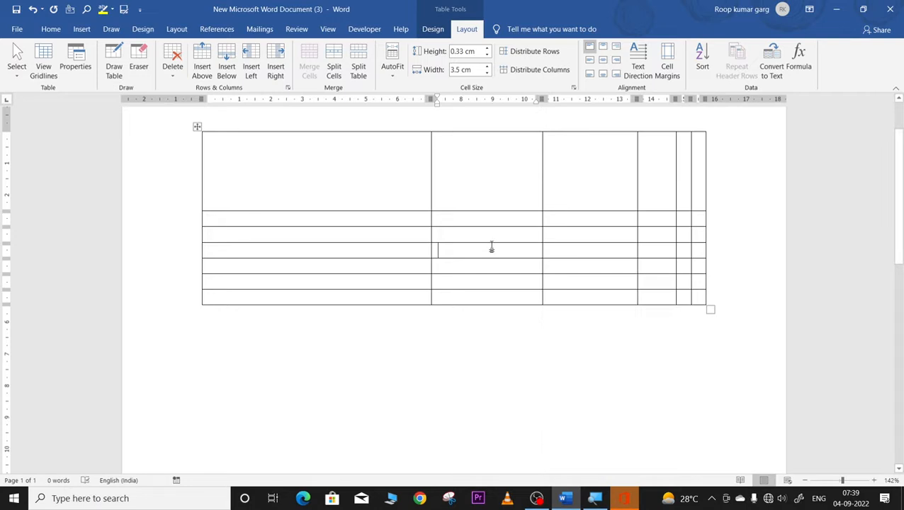
pyautogui.click(487, 48)
pyautogui.click(487, 67)
pyautogui.click(487, 68)
pyautogui.click(488, 67)
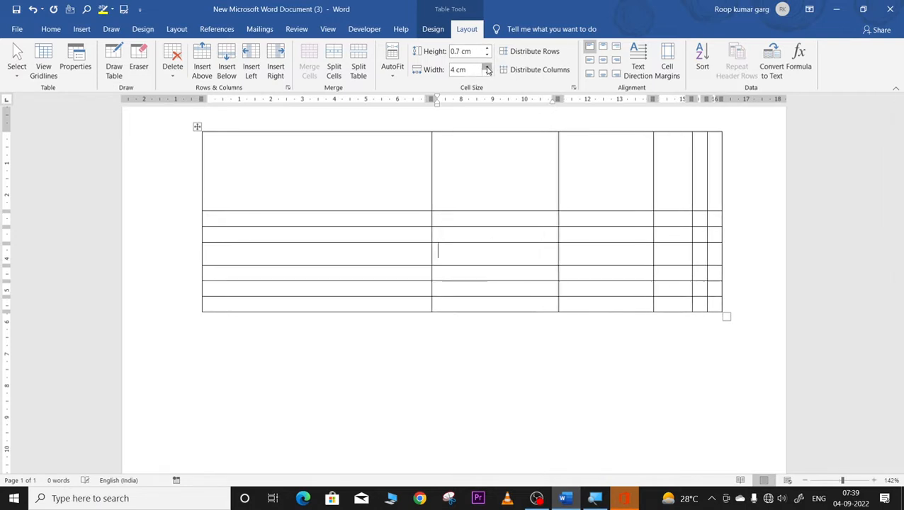
pyautogui.click(488, 67)
pyautogui.click(487, 67)
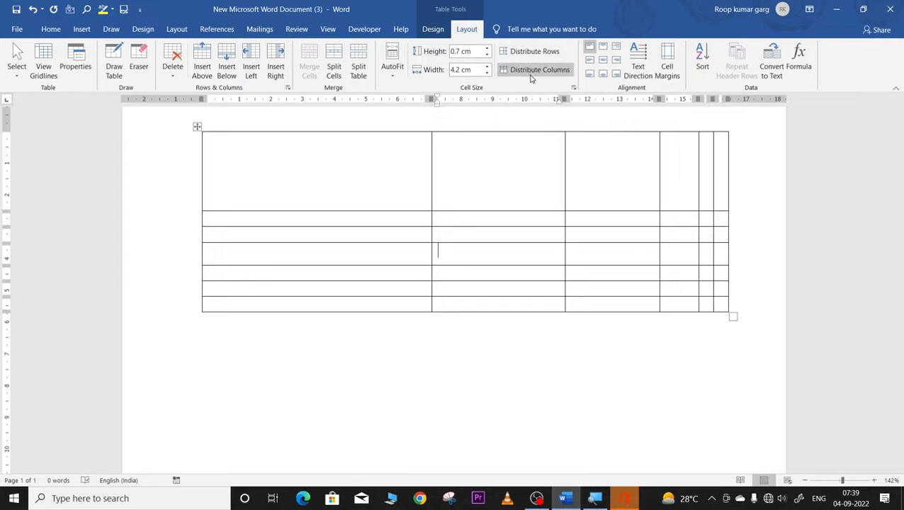
# Step: Distribute all table rows to equal height and all columns to equal width
pyautogui.click(335, 164)
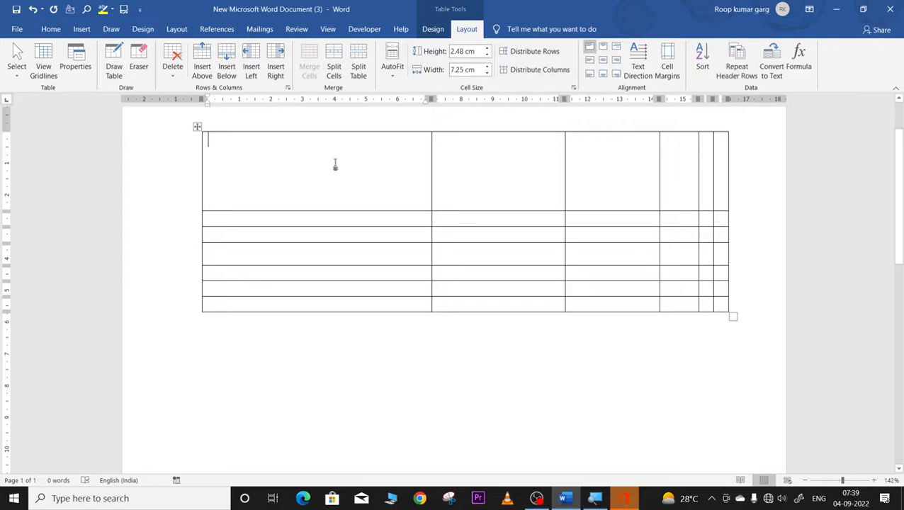
pyautogui.click(543, 55)
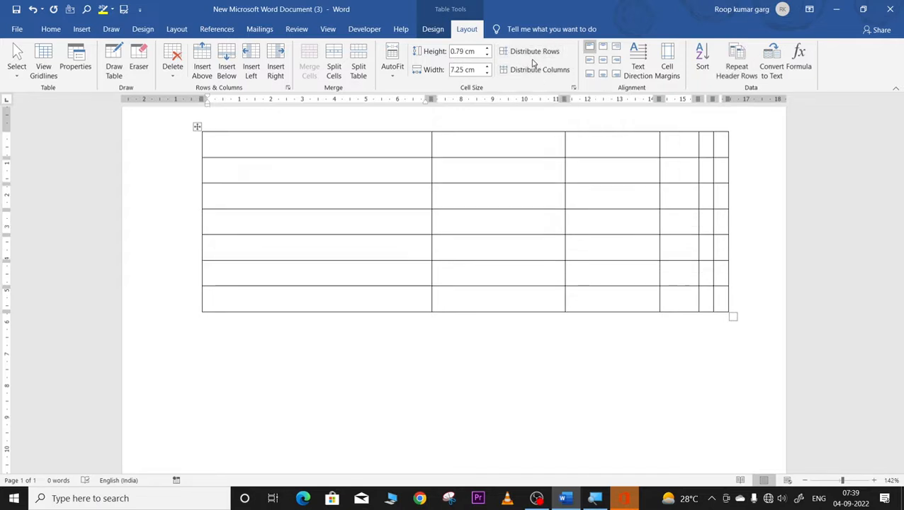
pyautogui.click(531, 71)
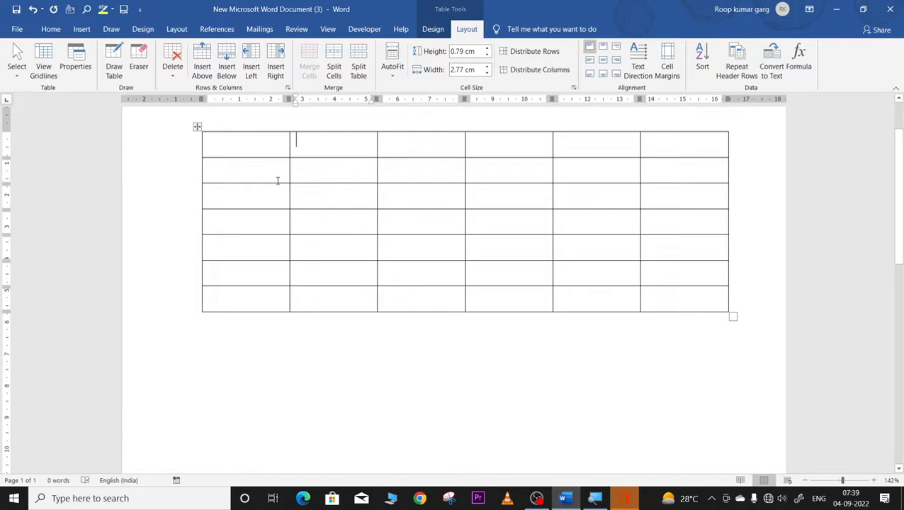
# Step: Type GBHHG, GFHGGGHG and FDGHFGHKJIKKK into the first three top-row cells
pyautogui.click(339, 142)
pyautogui.click(248, 143)
pyautogui.write('GBHHG')
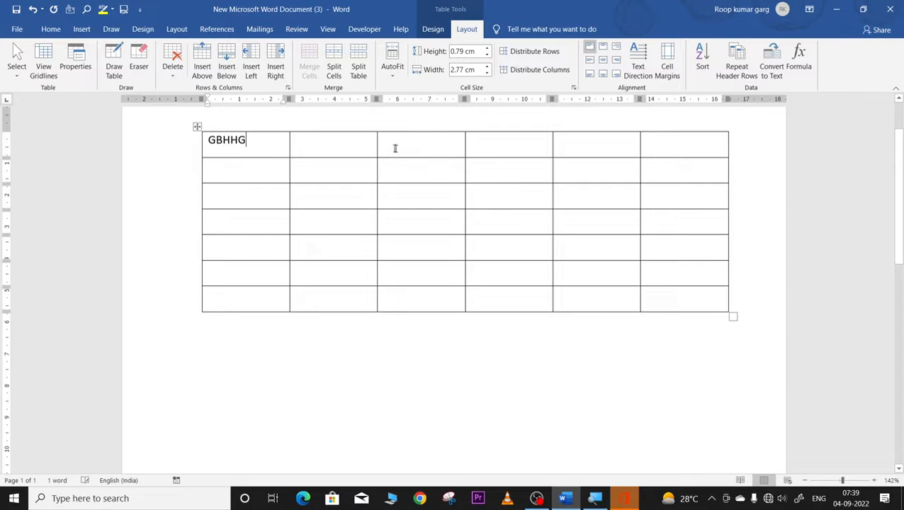
pyautogui.click(340, 138)
pyautogui.write('GFHGG')
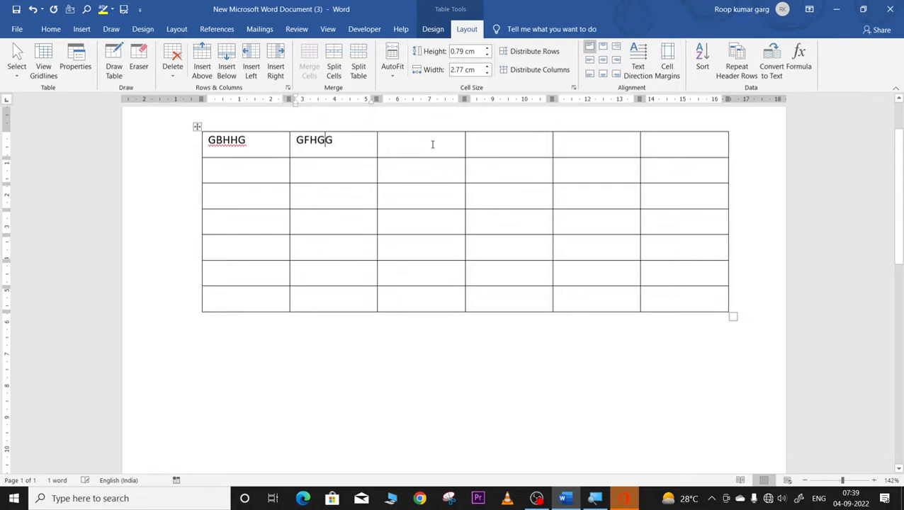
pyautogui.write('GHGH')
pyautogui.click(432, 144)
pyautogui.write('FDGHFGHKJIKKK')
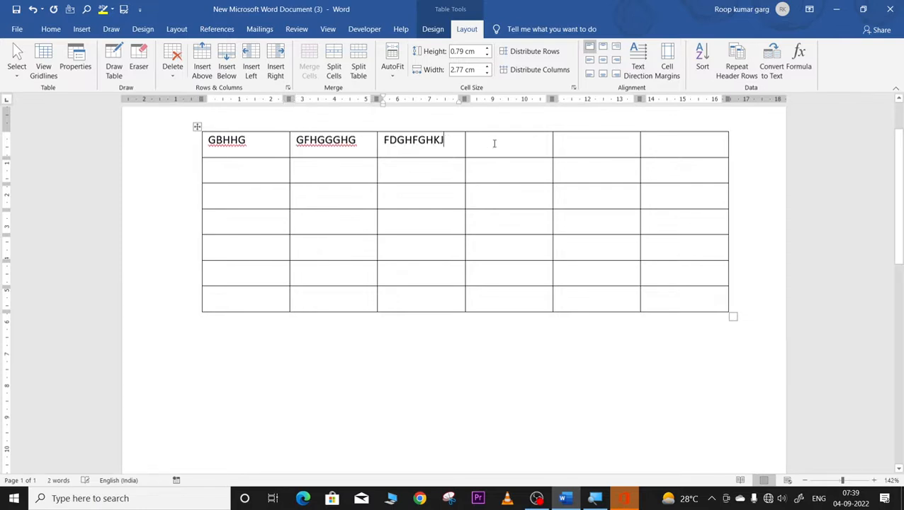
# Step: Type JHGJGFJHGHJHGH, GHJGHJGH and GHJHGH into the remaining three top-row cells
pyautogui.click(523, 147)
pyautogui.write('JHGJGFJHGHJHGH')
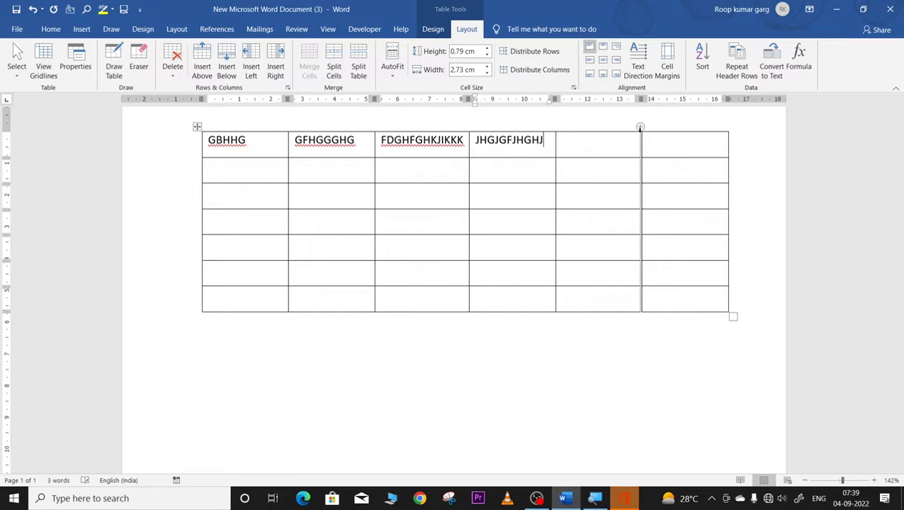
pyautogui.click(603, 138)
pyautogui.write('GHJGHJGH')
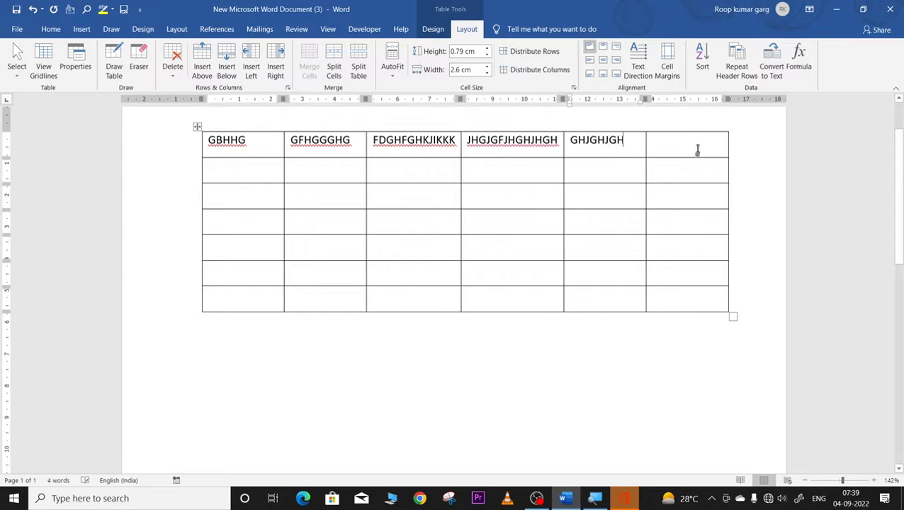
pyautogui.click(695, 148)
pyautogui.write('GHJHGH')
pyautogui.click(323, 172)
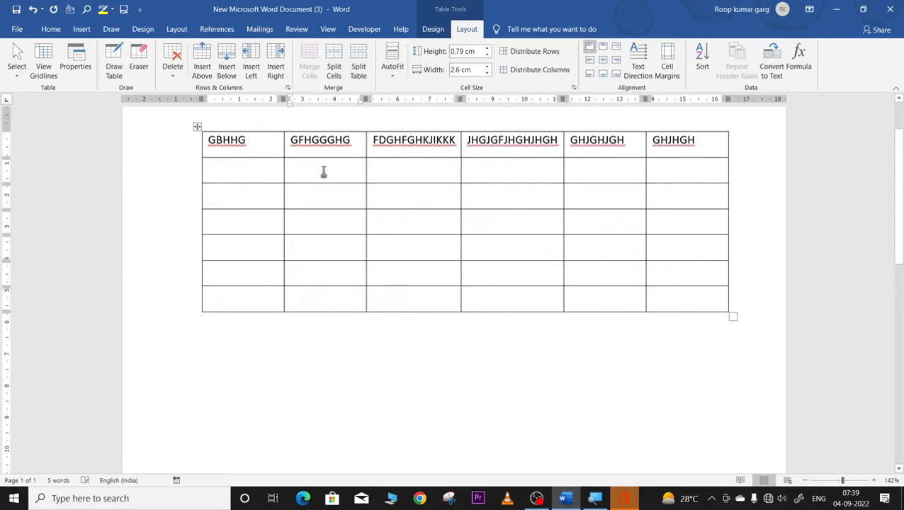
pyautogui.click(603, 46)
pyautogui.click(197, 126)
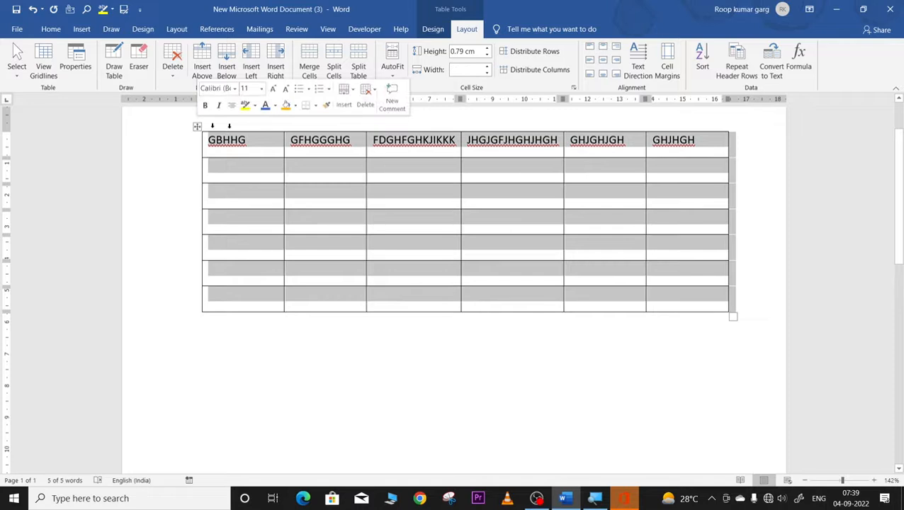
pyautogui.click(601, 48)
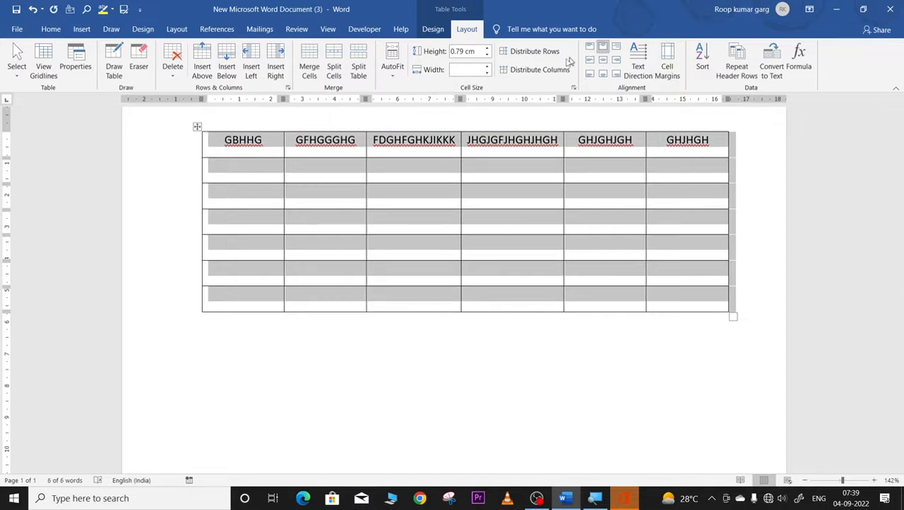
pyautogui.click(591, 47)
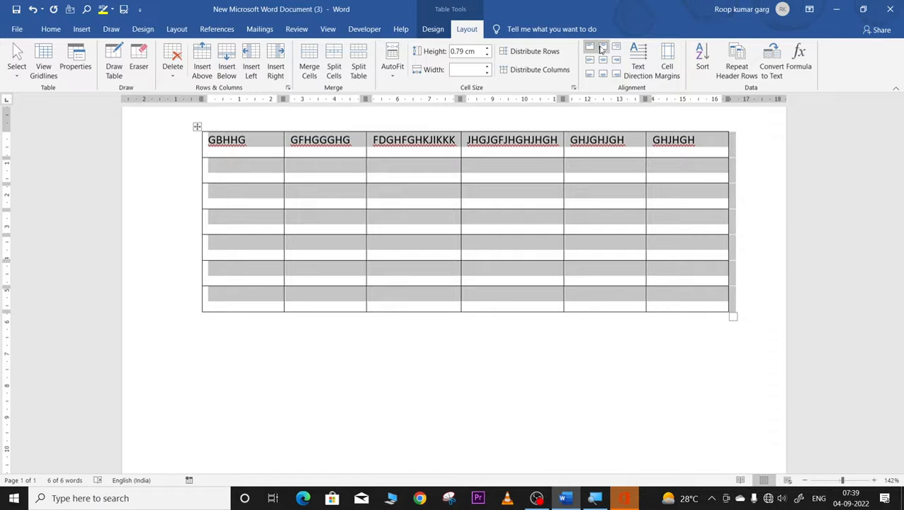
pyautogui.click(603, 46)
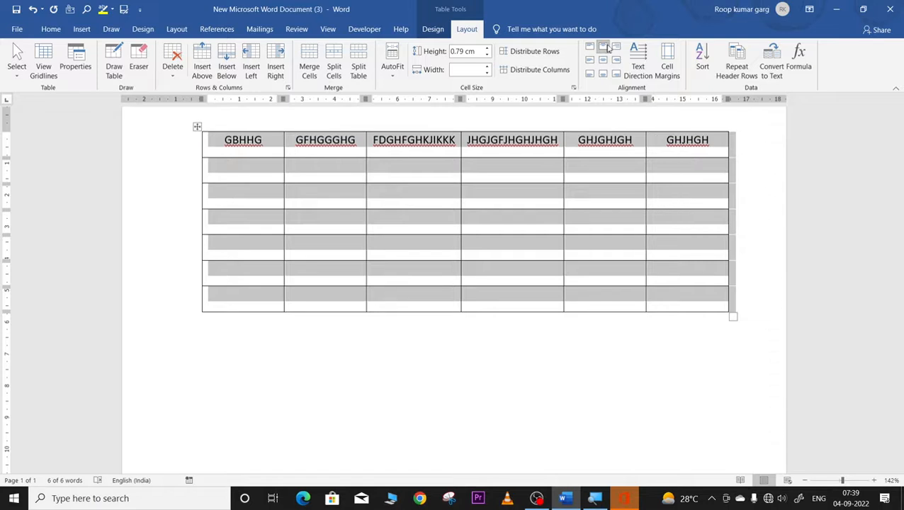
pyautogui.click(616, 47)
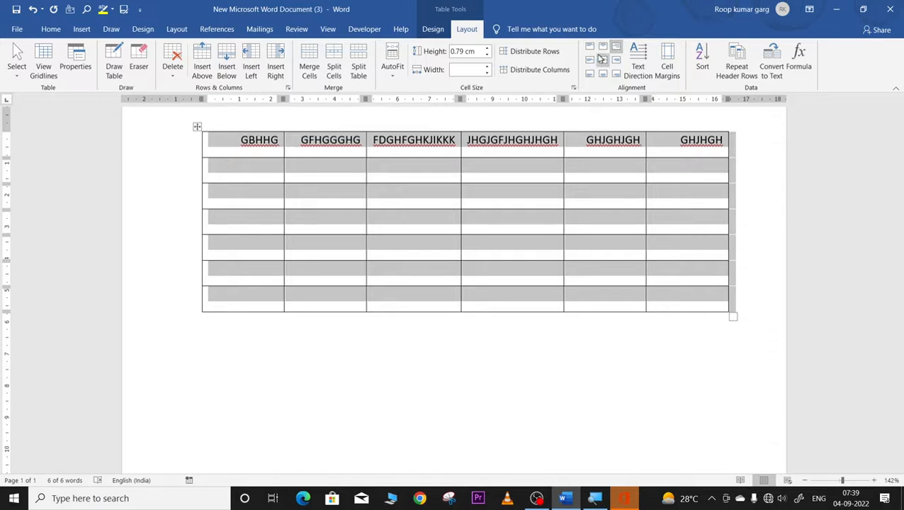
pyautogui.click(589, 59)
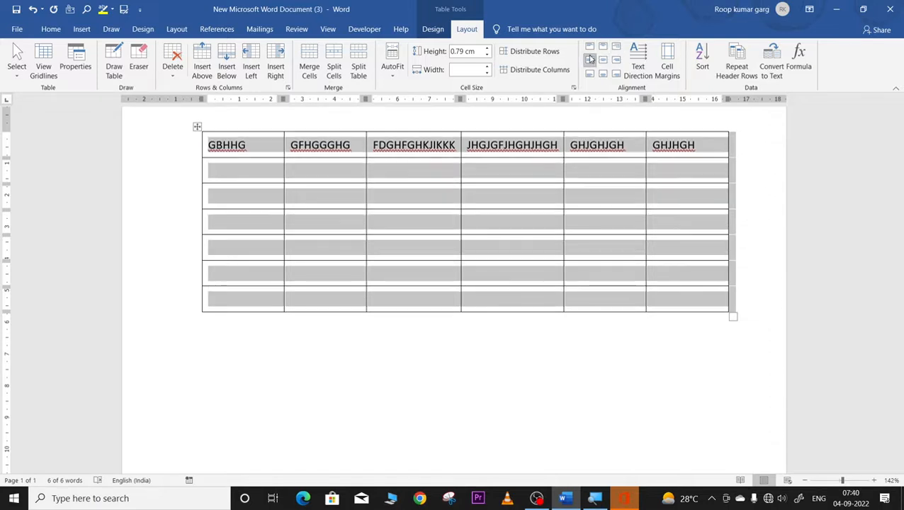
pyautogui.click(604, 61)
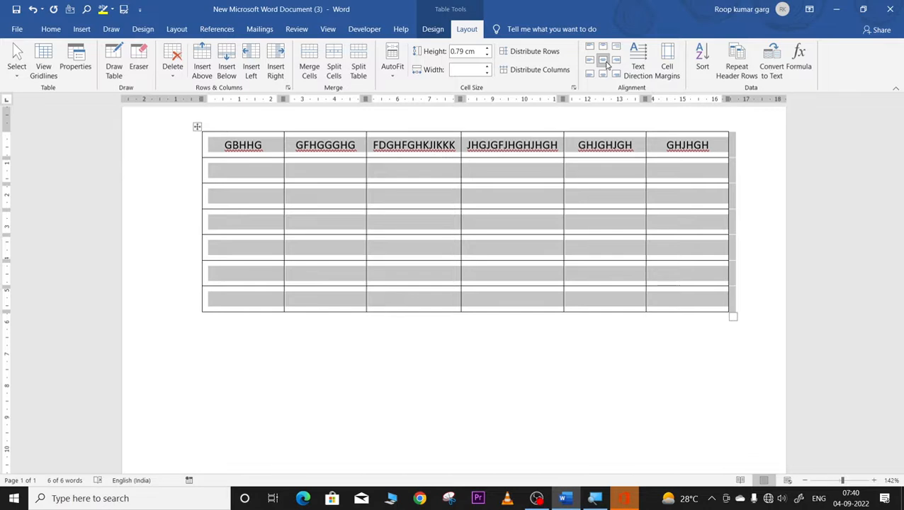
pyautogui.click(616, 61)
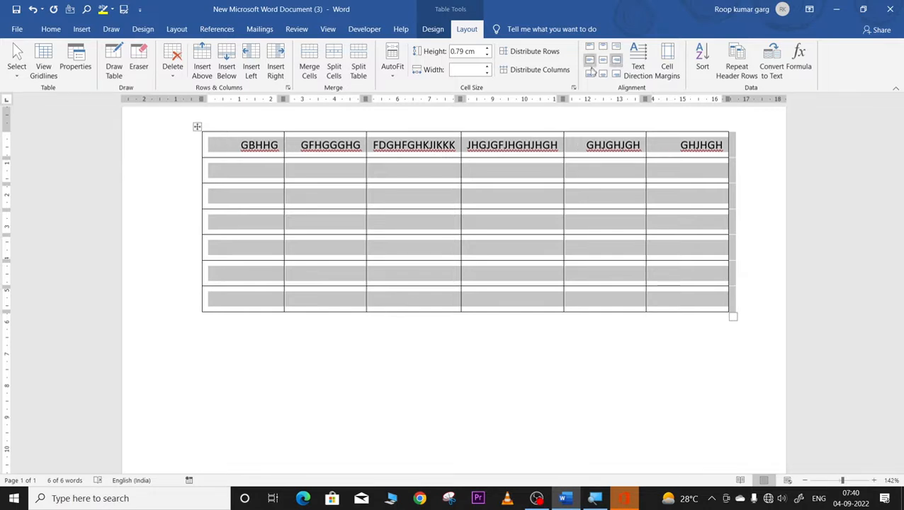
pyautogui.click(589, 74)
pyautogui.click(603, 75)
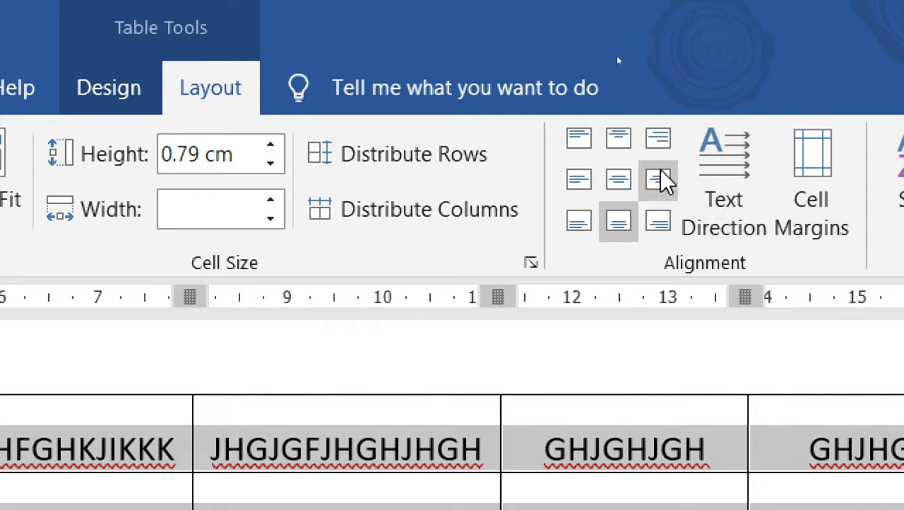
pyautogui.click(657, 223)
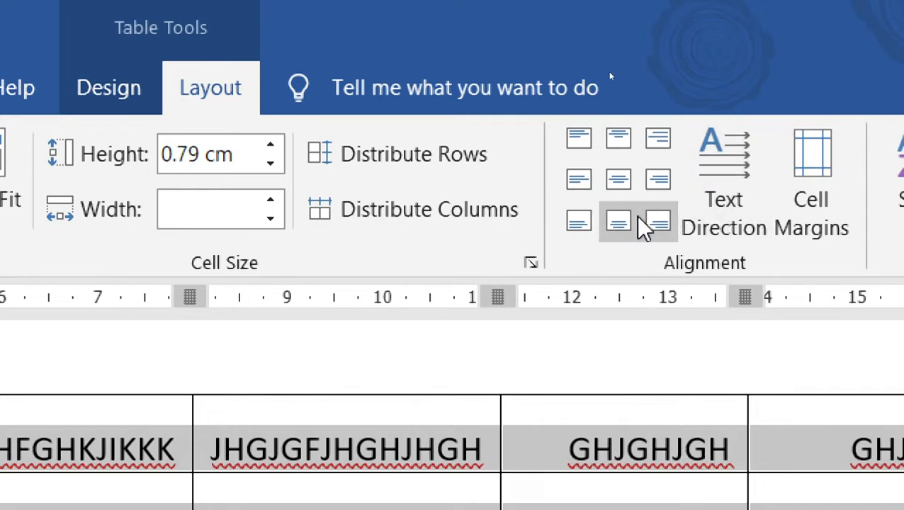
pyautogui.click(586, 225)
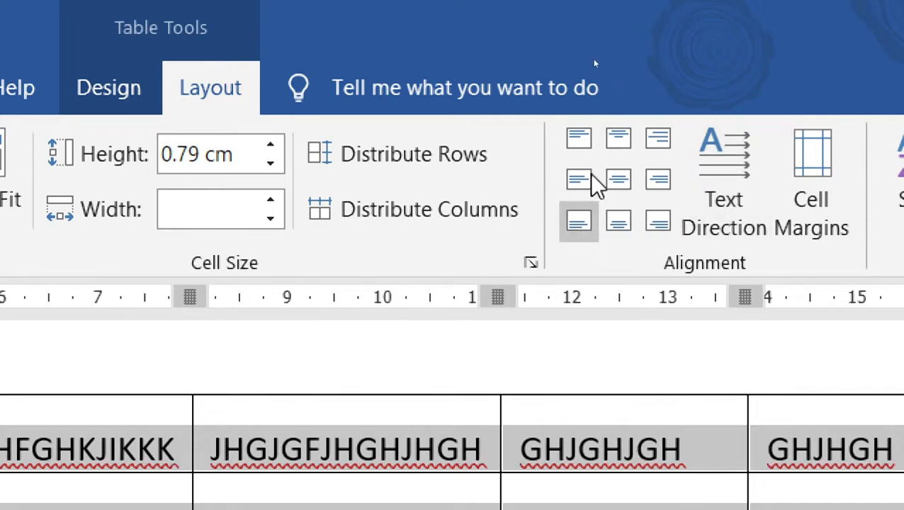
pyautogui.click(578, 186)
pyautogui.click(659, 182)
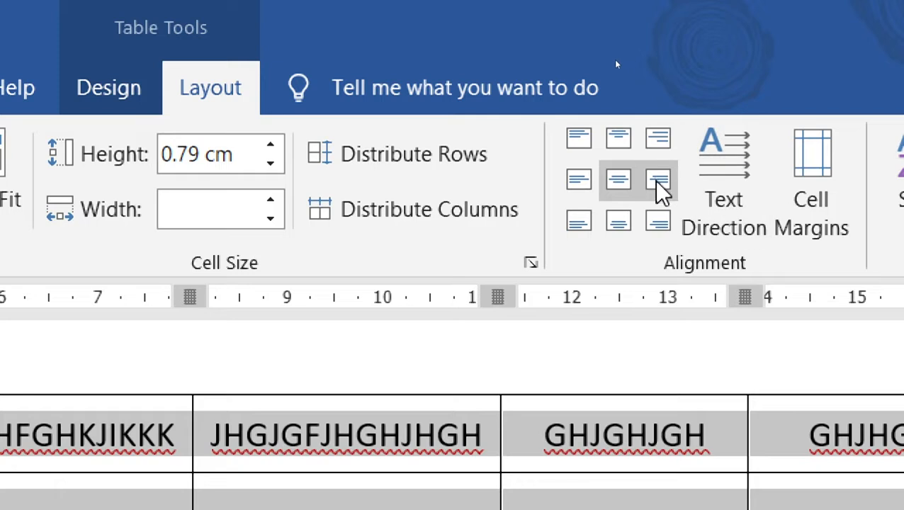
pyautogui.click(664, 135)
pyautogui.click(579, 139)
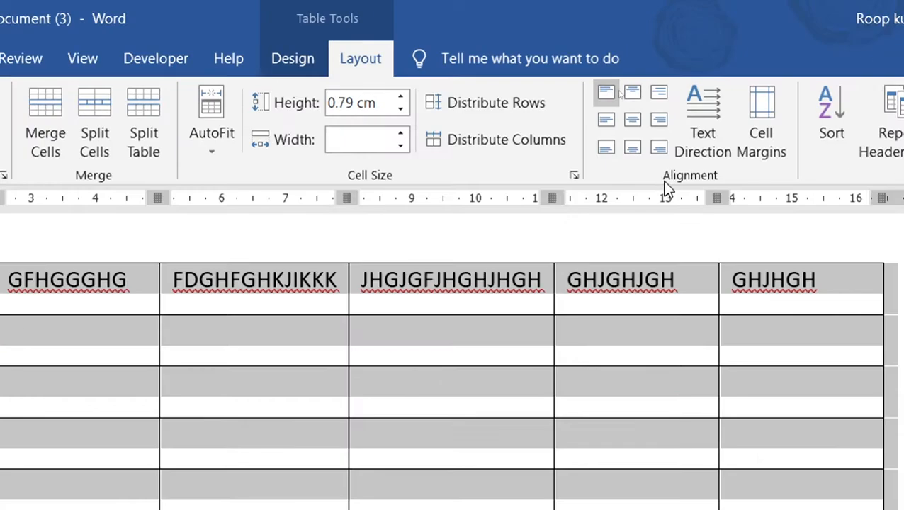
# Step: Cycle Text Direction until the headings read bottom to top, then open Table Options for cell margins
pyautogui.click(710, 125)
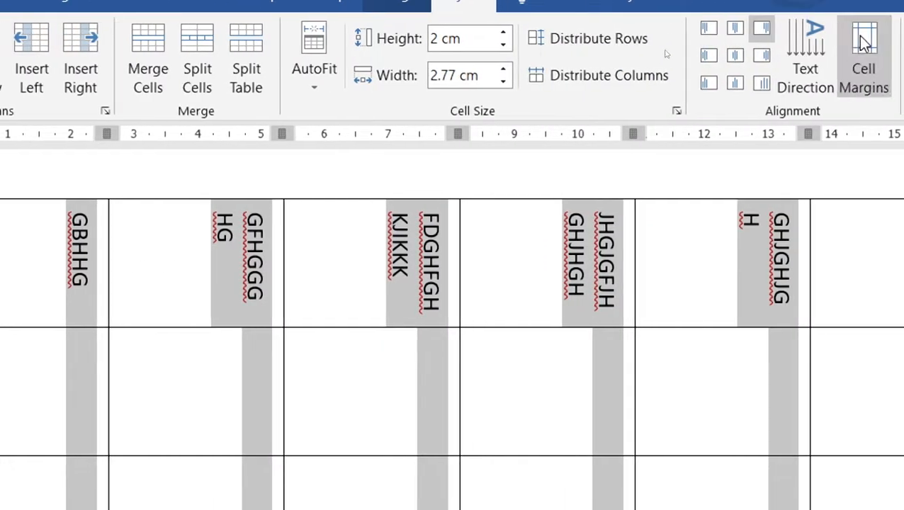
pyautogui.click(793, 39)
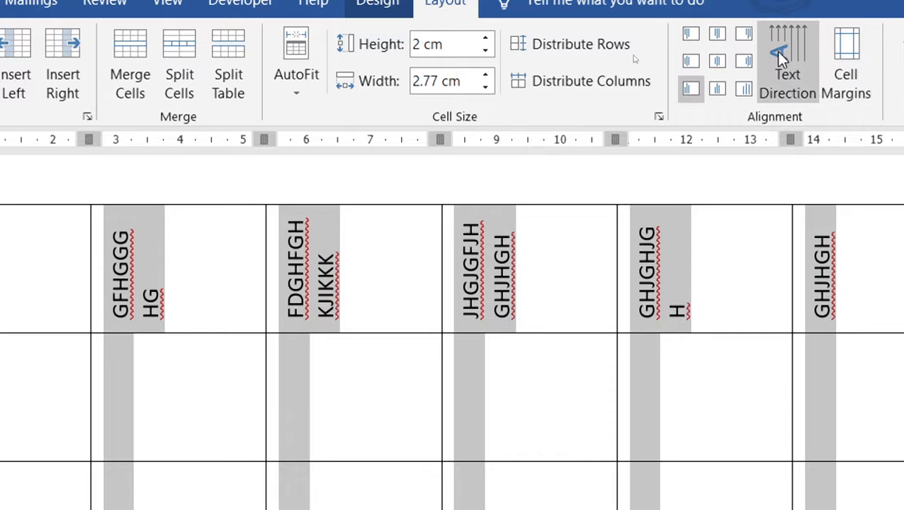
pyautogui.click(777, 54)
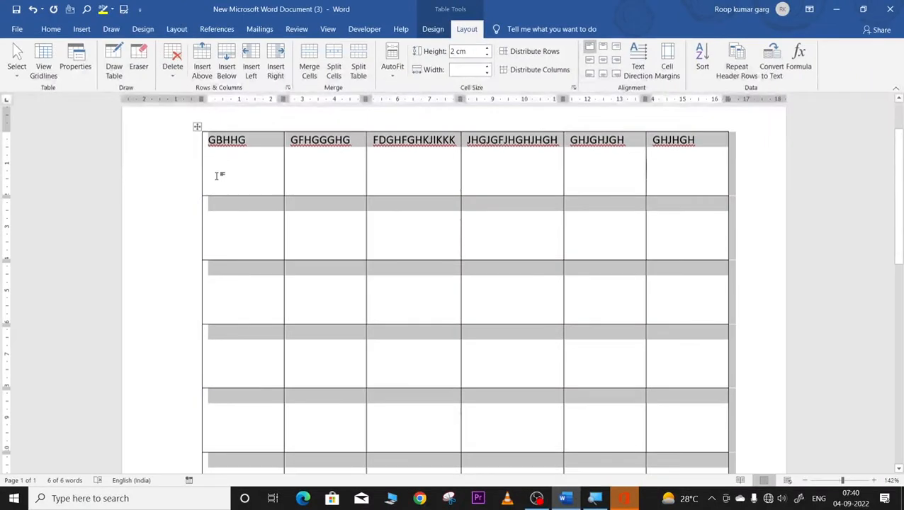
pyautogui.click(641, 56)
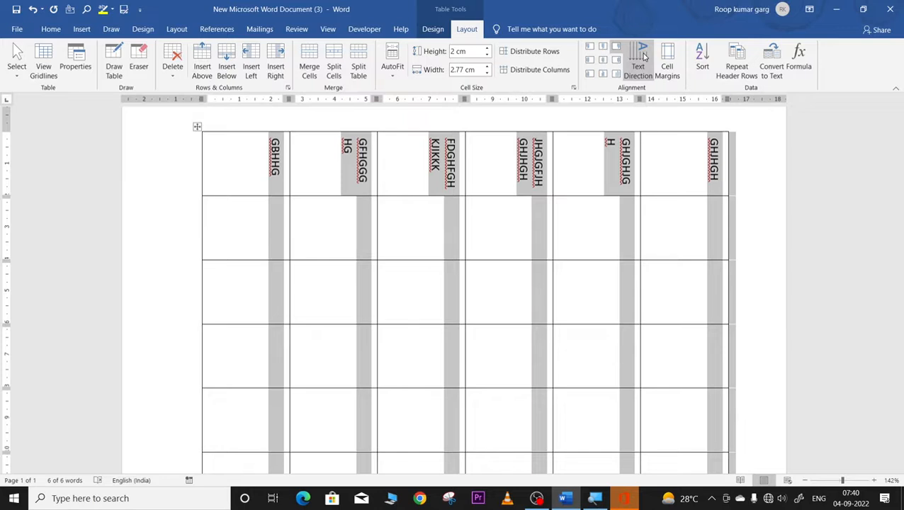
pyautogui.click(639, 57)
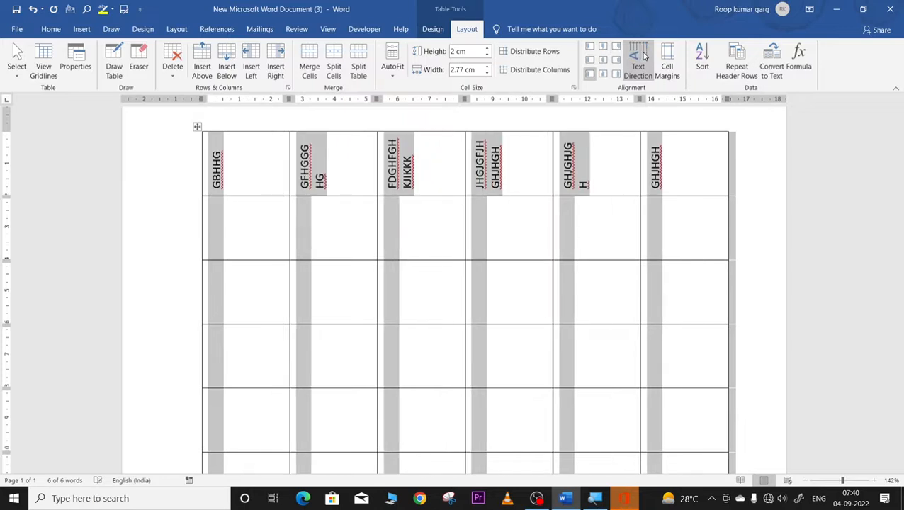
pyautogui.click(640, 57)
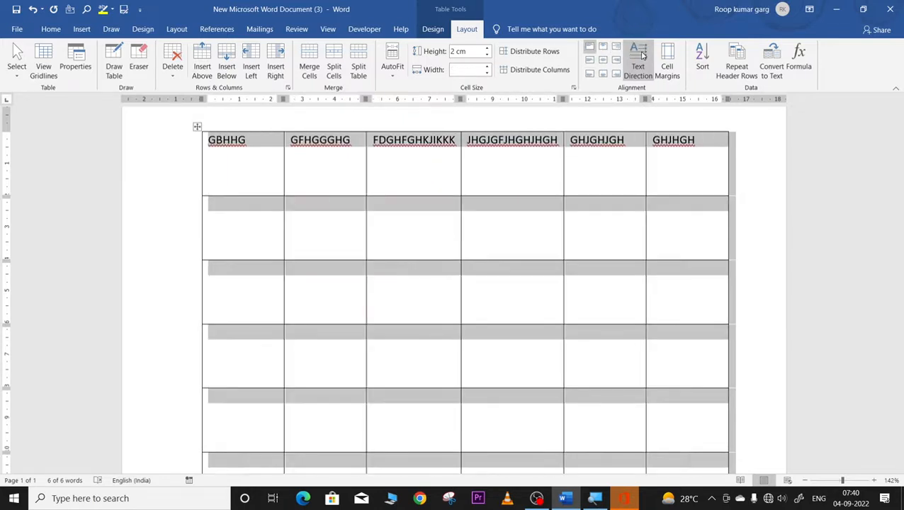
pyautogui.click(640, 56)
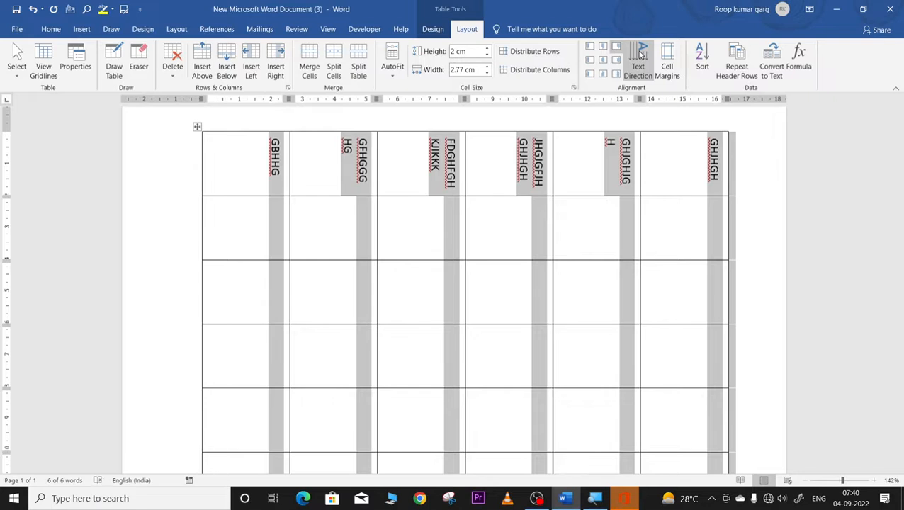
pyautogui.click(641, 55)
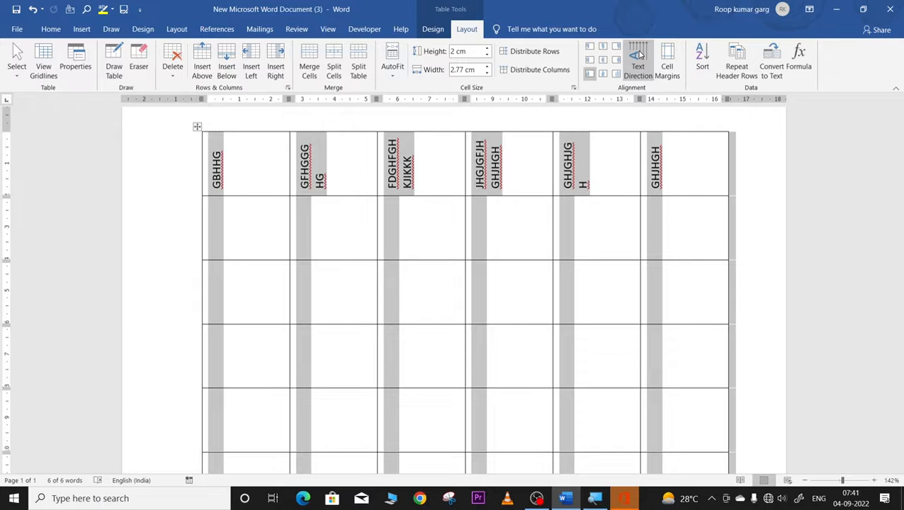
pyautogui.click(666, 65)
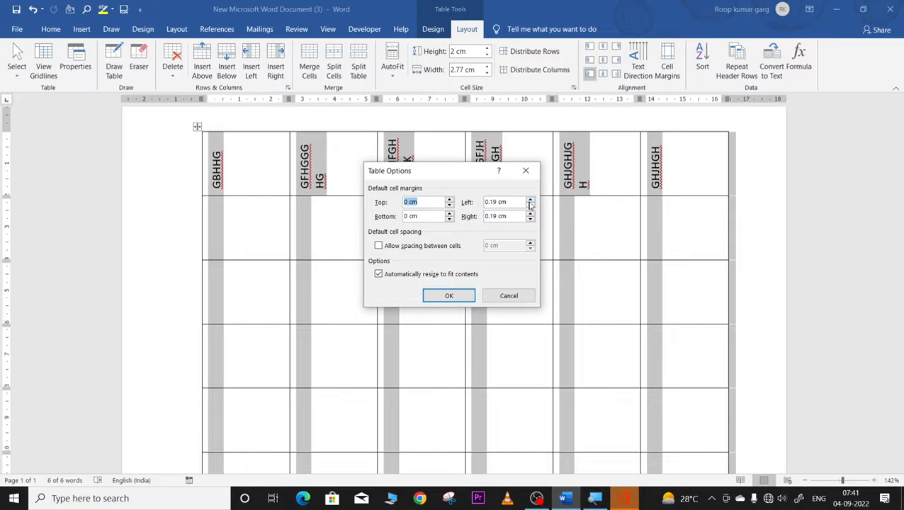
# Step: Cancel Table Options and turn the header text back to horizontal
pyautogui.click(530, 200)
pyautogui.click(520, 296)
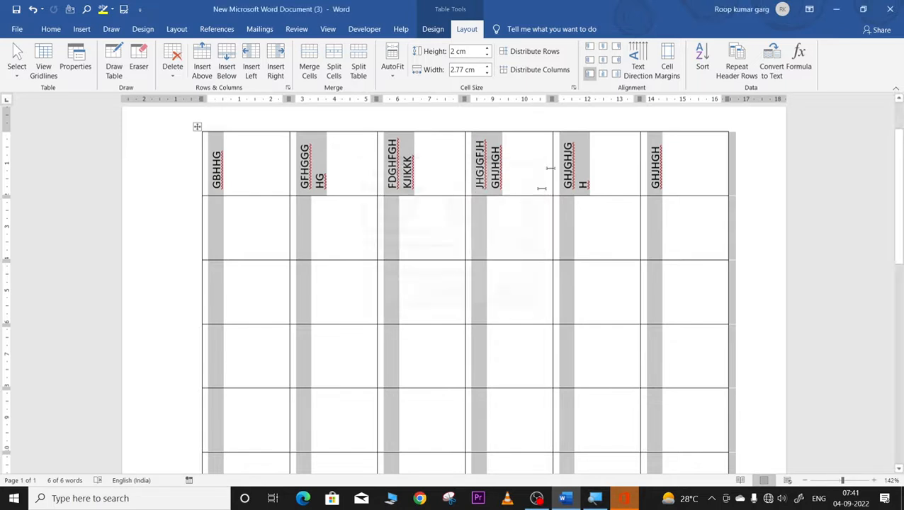
pyautogui.click(639, 56)
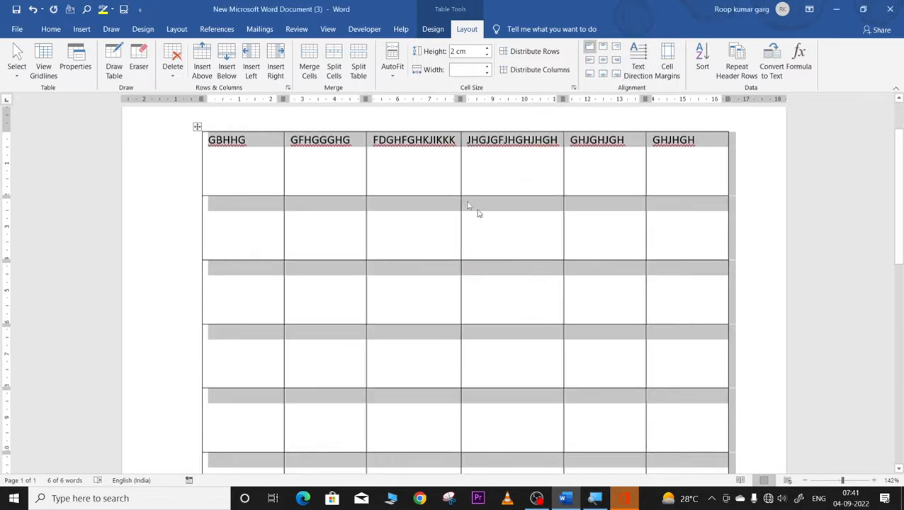
pyautogui.click(286, 187)
pyautogui.click(388, 201)
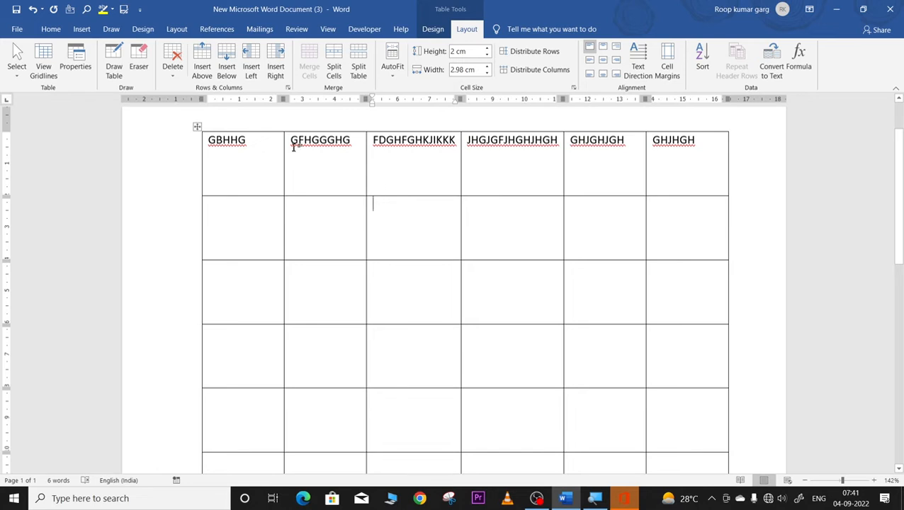
pyautogui.click(227, 140)
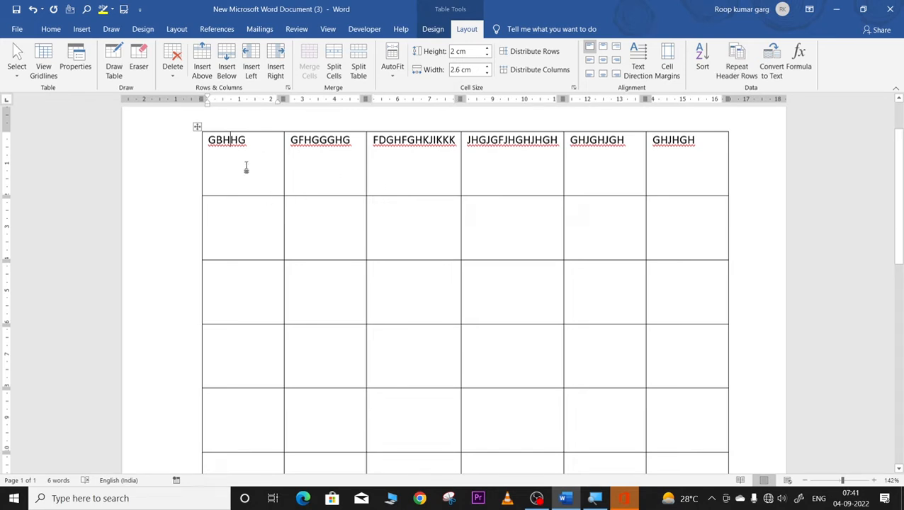
# Step: Distribute the whole table's columns and rows evenly, shrinking the header row, ending at 1.85 cm rows
pyautogui.click(197, 129)
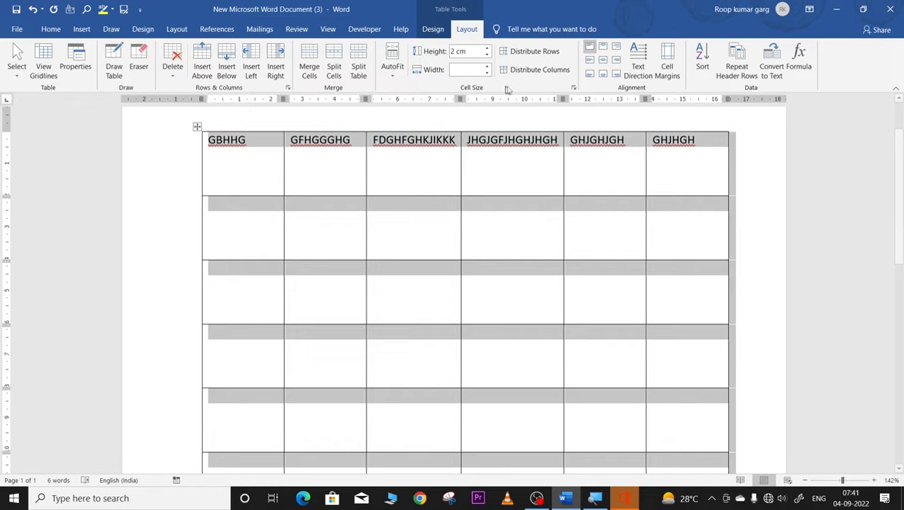
pyautogui.click(540, 54)
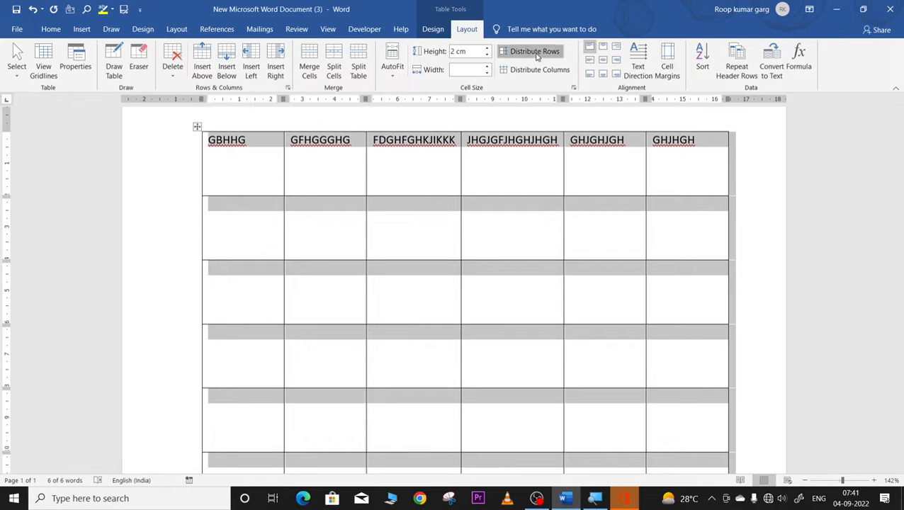
pyautogui.click(530, 74)
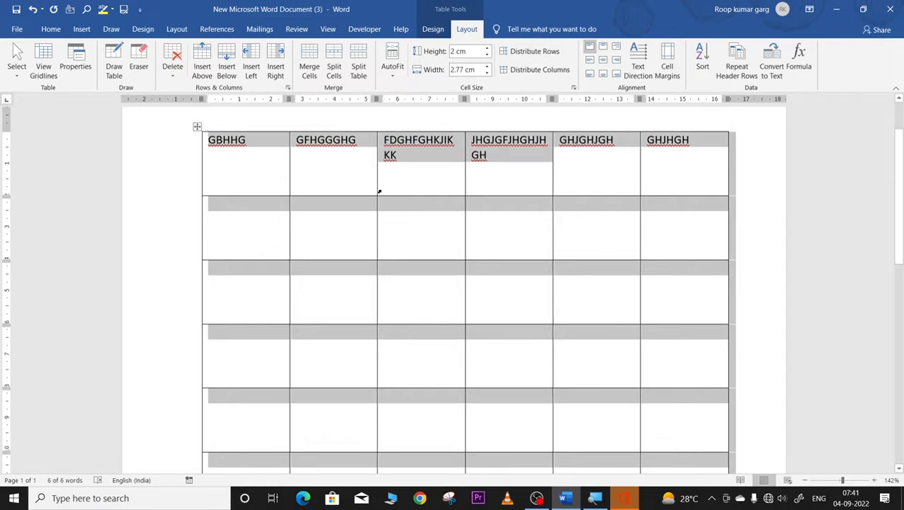
pyautogui.click(197, 127)
pyautogui.moveTo(210, 198); pyautogui.dragTo(214, 152)
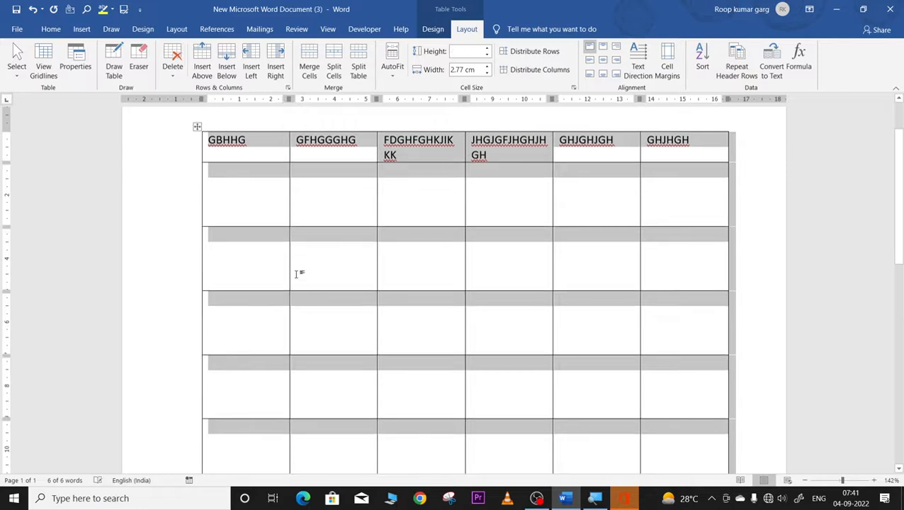
pyautogui.click(197, 125)
pyautogui.click(197, 125)
pyautogui.click(534, 53)
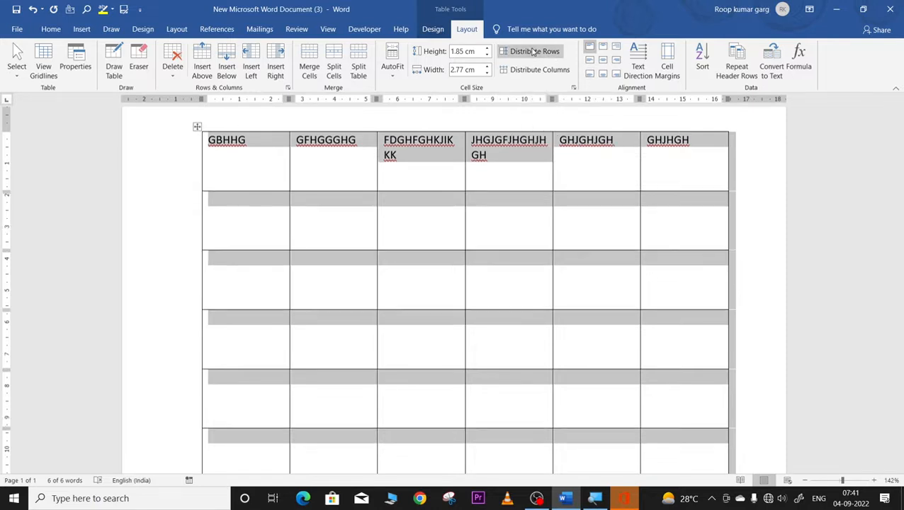
# Step: Drag the table's corner to shrink rows and columns, then type BVVBNB in row 5, column 4
pyautogui.scroll(-2, 701, 390)
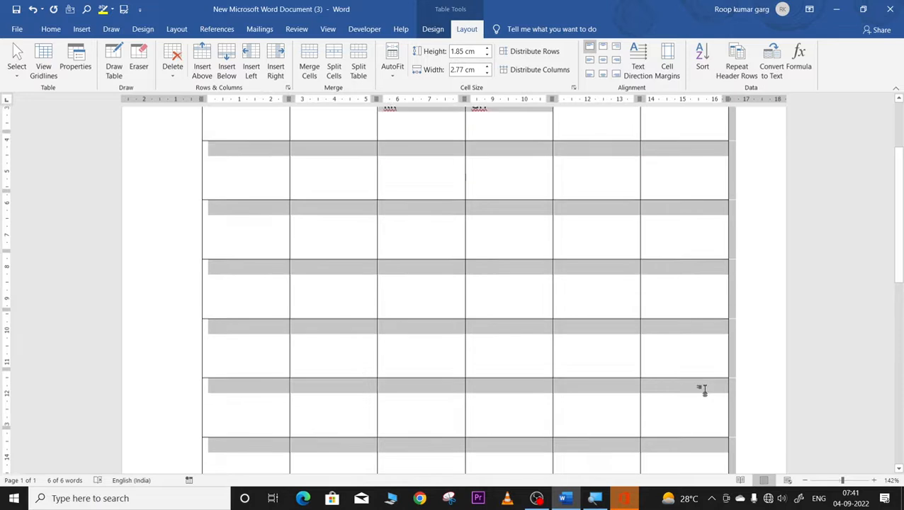
pyautogui.moveTo(732, 391)
pyautogui.mouseDown()
pyautogui.moveTo(656, 220)
pyautogui.moveTo(621, 178)
pyautogui.mouseUp()
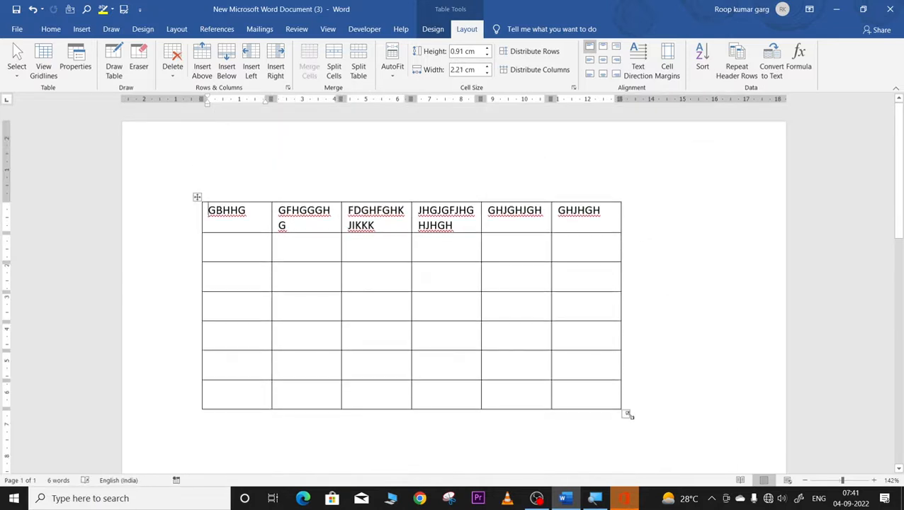
pyautogui.moveTo(628, 415); pyautogui.dragTo(597, 313)
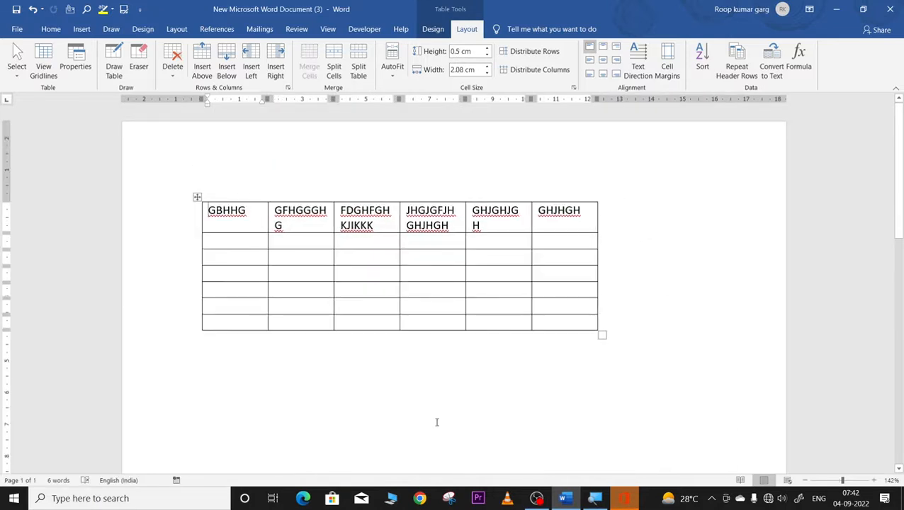
pyautogui.click(234, 274)
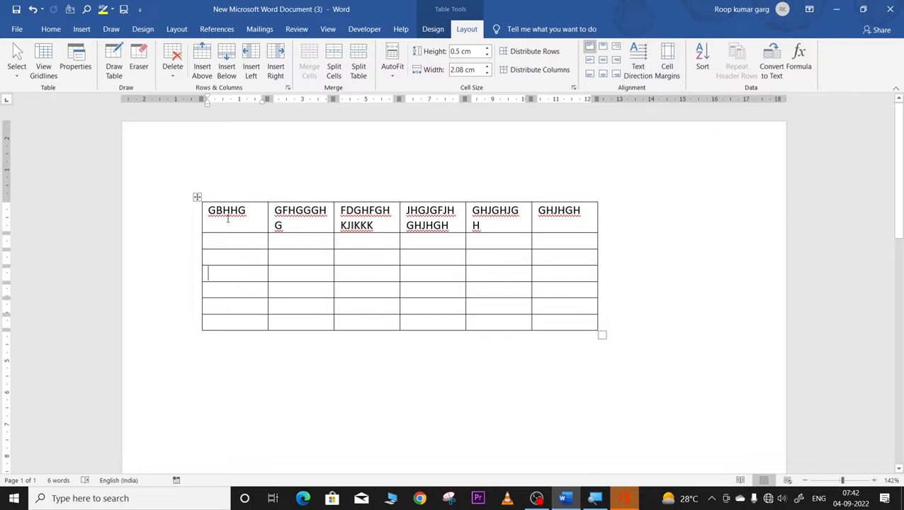
pyautogui.click(418, 290)
pyautogui.write('BVVBNB')
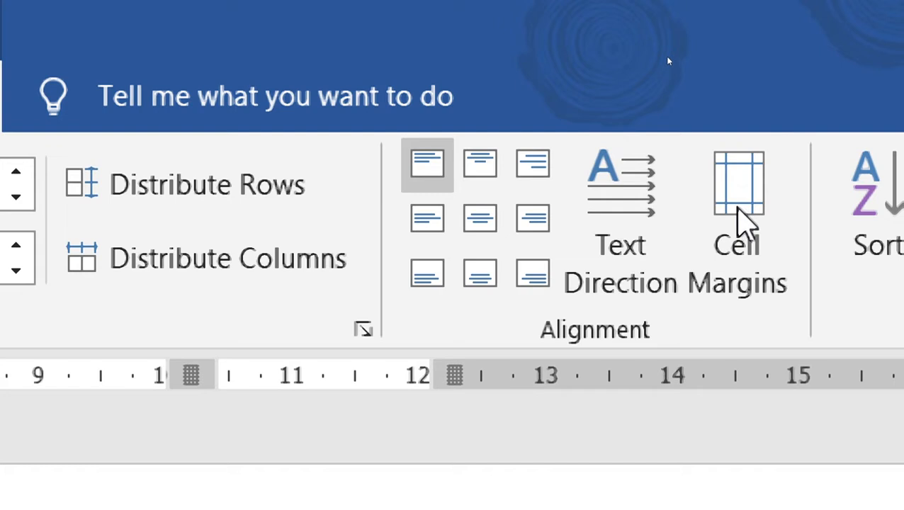
# Step: Set the default cell margins to 0.2 cm top and 0.05 cm left
pyautogui.click(740, 212)
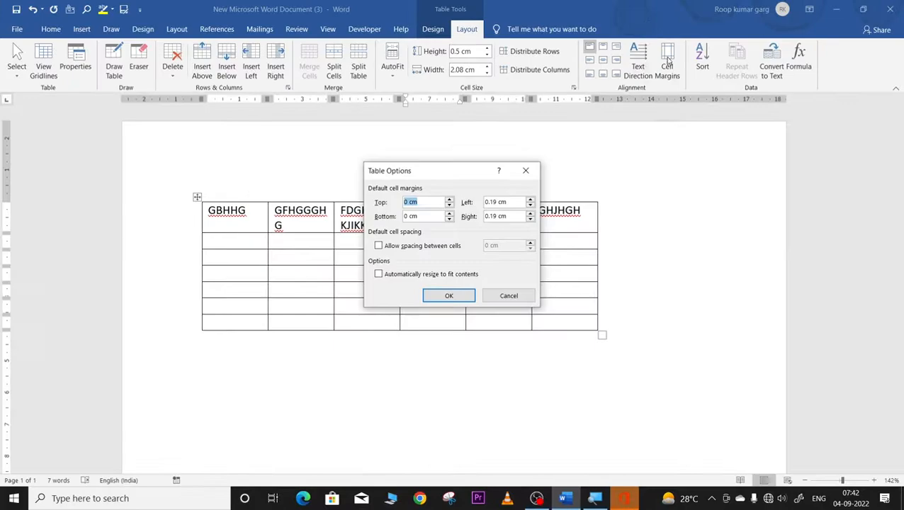
pyautogui.moveTo(461, 176); pyautogui.dragTo(654, 202)
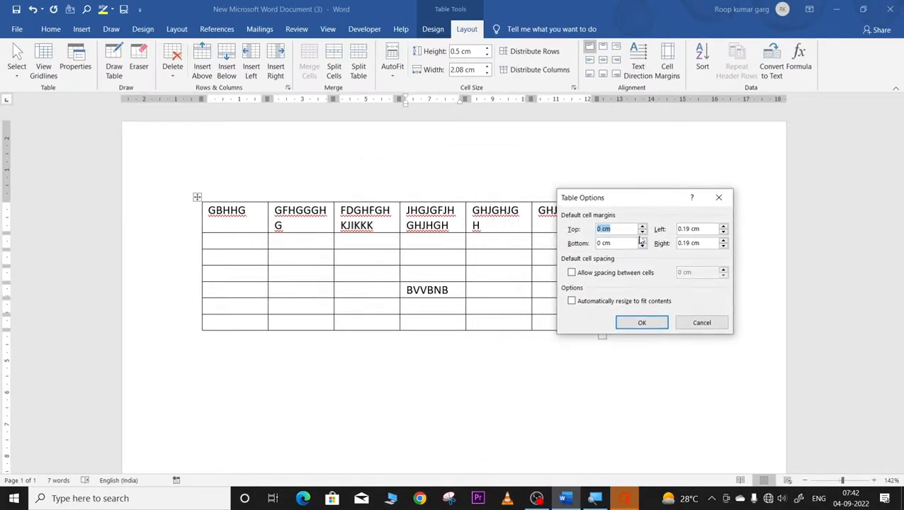
pyautogui.click(643, 227)
pyautogui.click(643, 227)
pyautogui.click(642, 227)
pyautogui.click(724, 234)
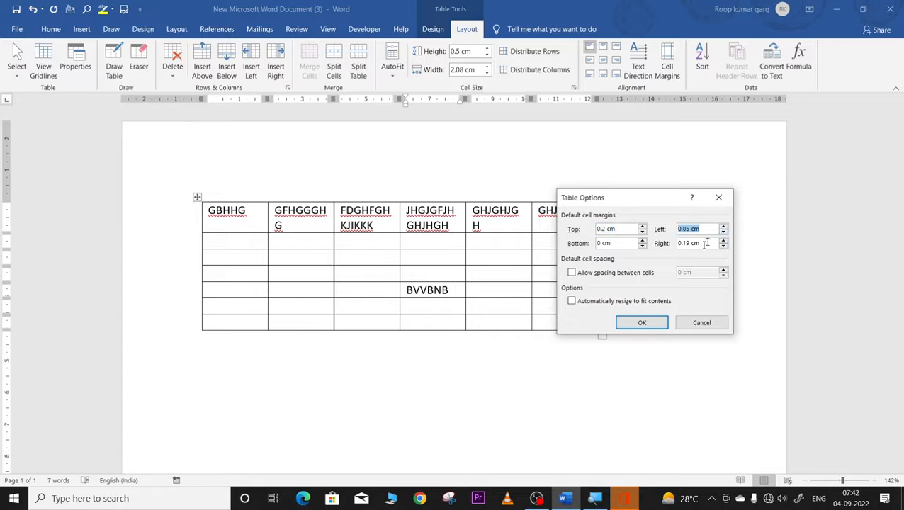
pyautogui.click(641, 323)
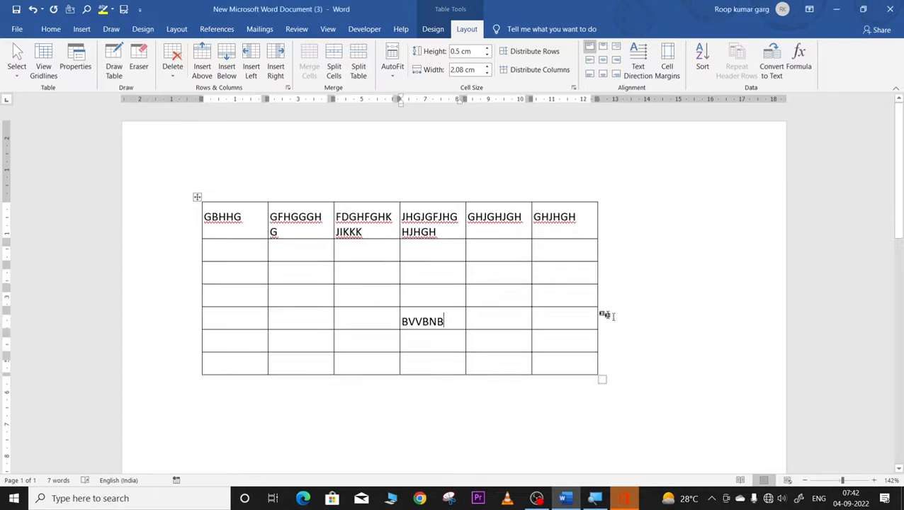
# Step: Select the fourth heading's text JHGJGFJHGHJHGH and decrease its font size four times until tiny
pyautogui.doubleClick(204, 217)
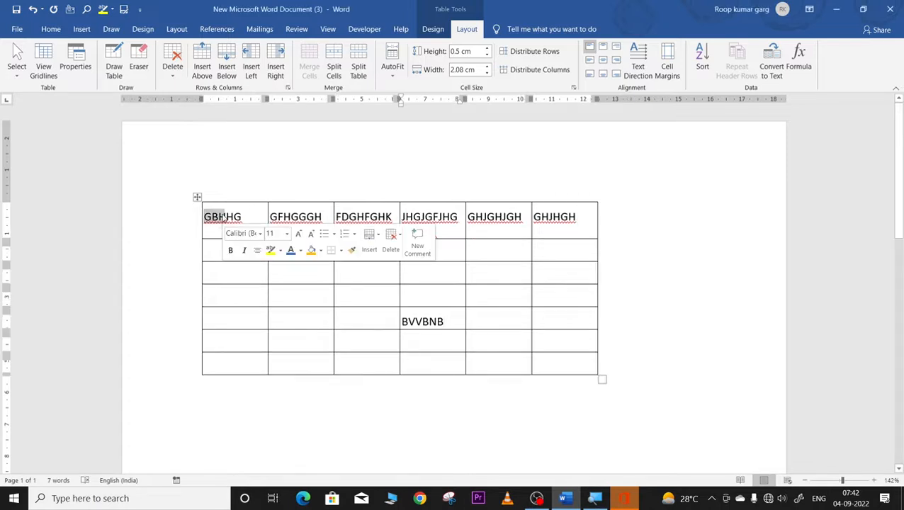
pyautogui.click(290, 217)
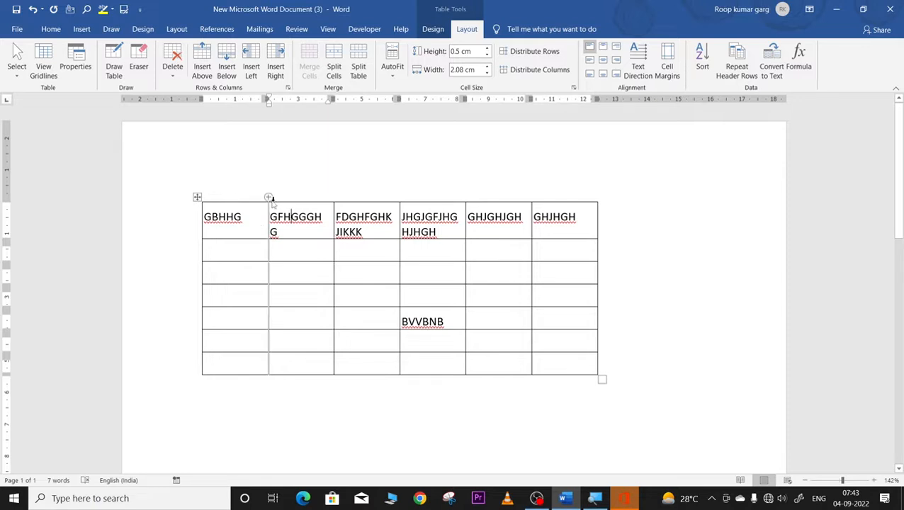
pyautogui.moveTo(336, 217); pyautogui.dragTo(369, 231)
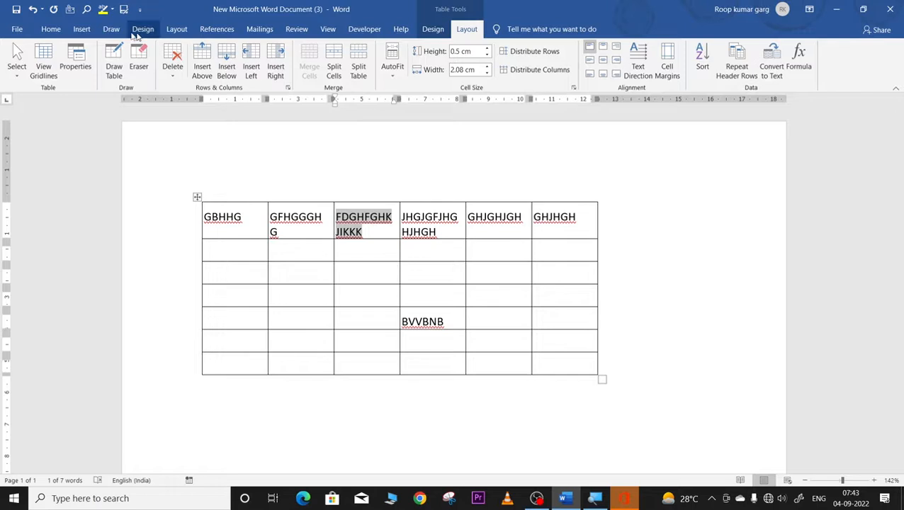
pyautogui.rightClick(356, 218)
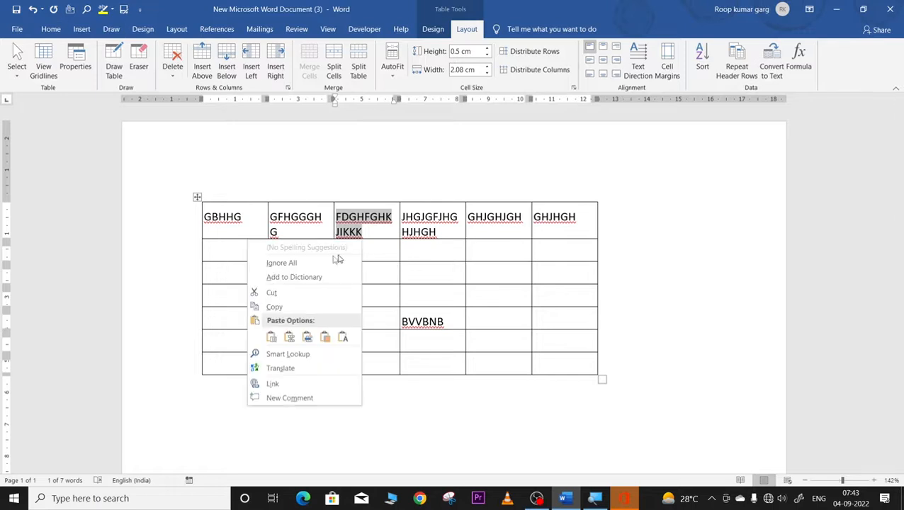
pyautogui.click(365, 217)
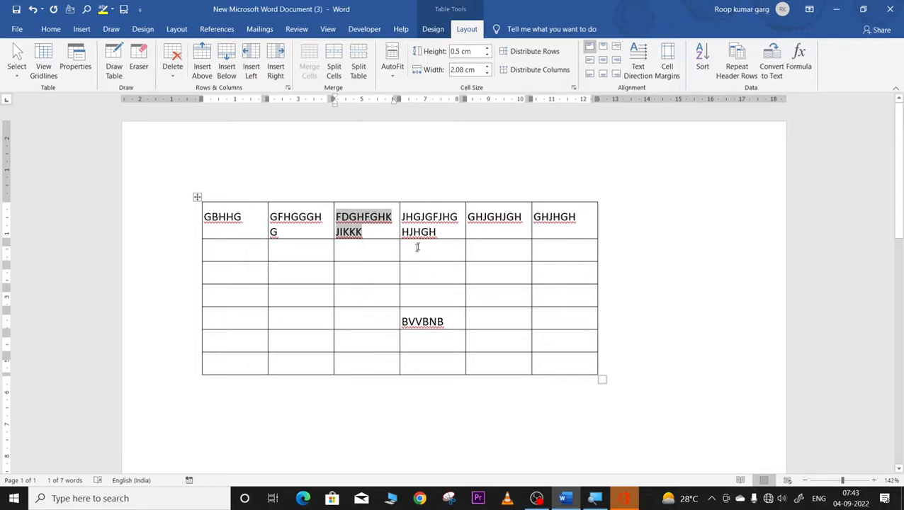
pyautogui.moveTo(402, 216); pyautogui.dragTo(447, 234)
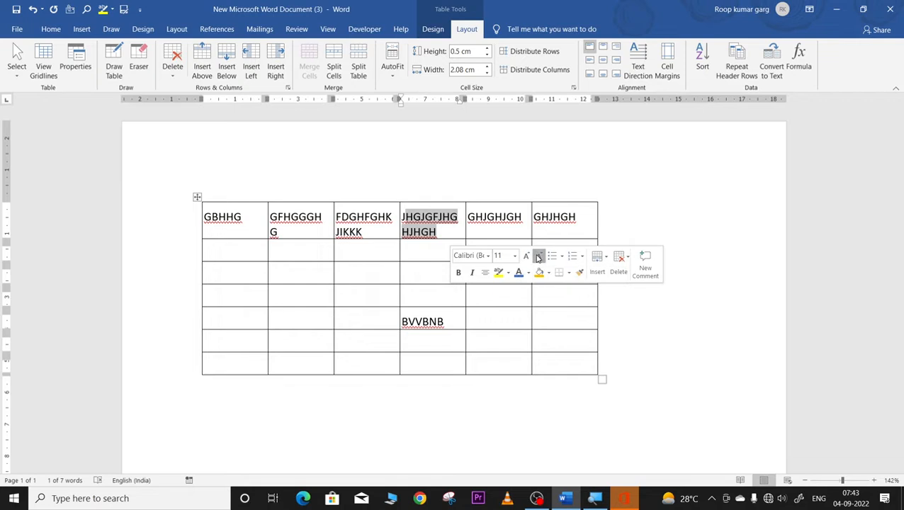
pyautogui.click(537, 256)
pyautogui.click(537, 255)
pyautogui.click(538, 255)
pyautogui.click(538, 256)
pyautogui.click(538, 256)
pyautogui.click(537, 256)
pyautogui.click(538, 256)
pyautogui.click(428, 239)
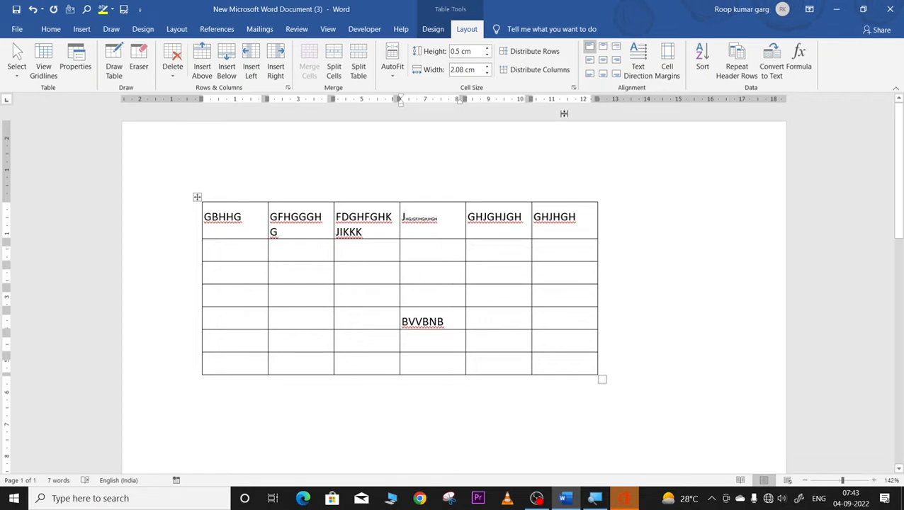
# Step: In Cell Margins, reduce the right margin and set the left margin to 0 cm
pyautogui.click(667, 71)
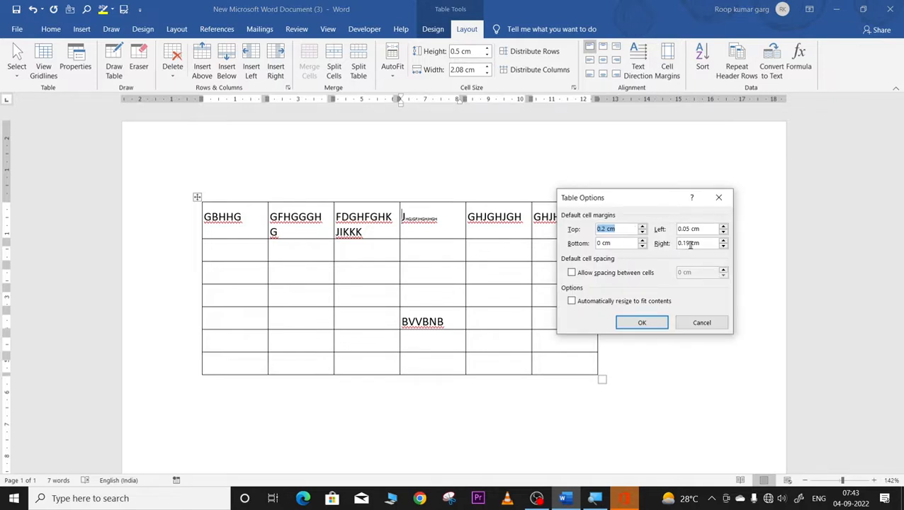
pyautogui.click(723, 246)
pyautogui.click(723, 233)
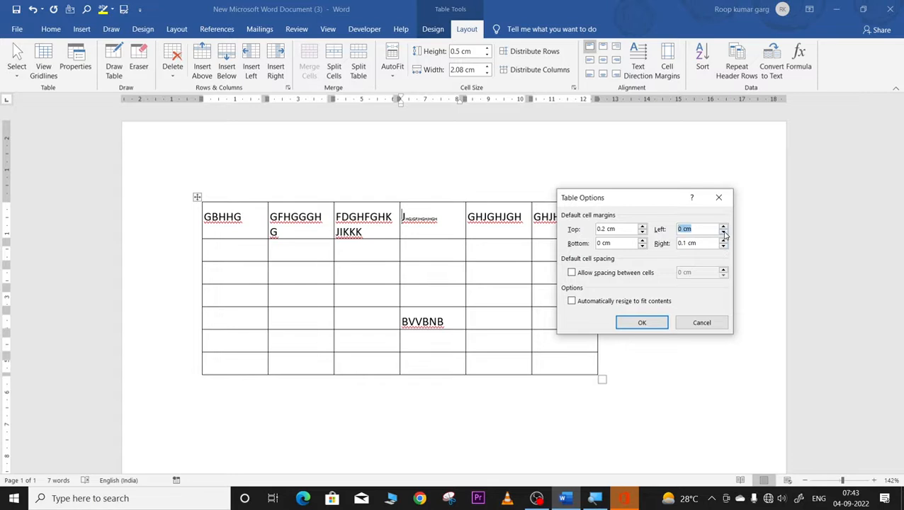
pyautogui.click(641, 323)
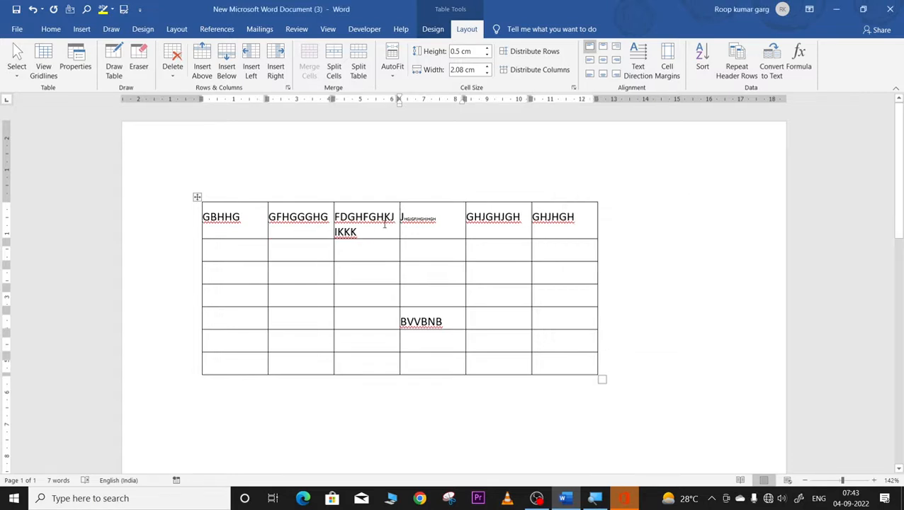
# Step: Replace GBHHG with 1 and number the next first-column cells 2, 3 and 4
pyautogui.moveTo(457, 197)
pyautogui.moveTo(204, 216); pyautogui.dragTo(250, 228)
pyautogui.press('Delete')
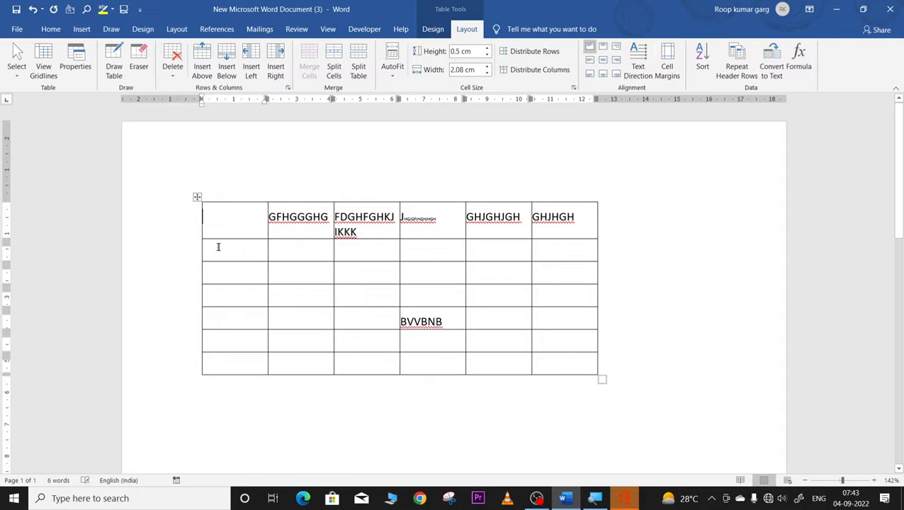
pyautogui.write('1')
pyautogui.click(210, 256)
pyautogui.write('2')
pyautogui.click(215, 271)
pyautogui.write('3')
pyautogui.click(216, 291)
pyautogui.write('4')
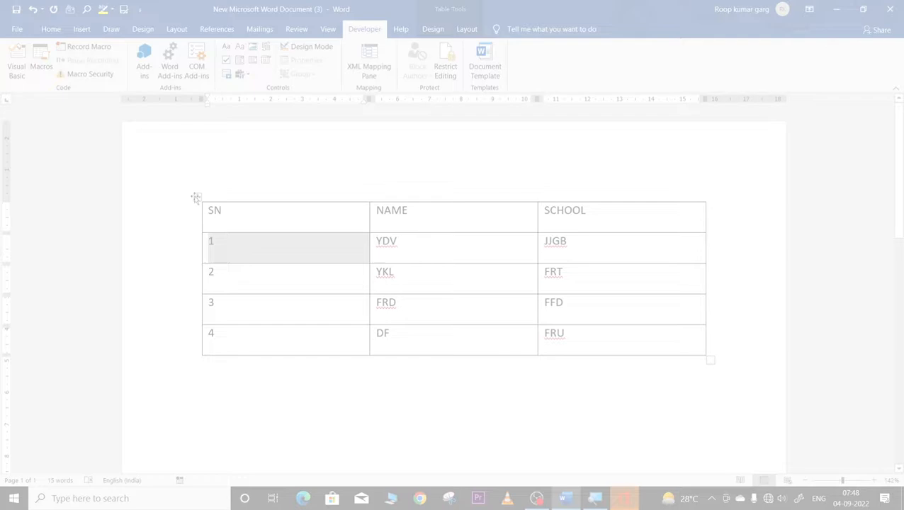
pyautogui.click(195, 197)
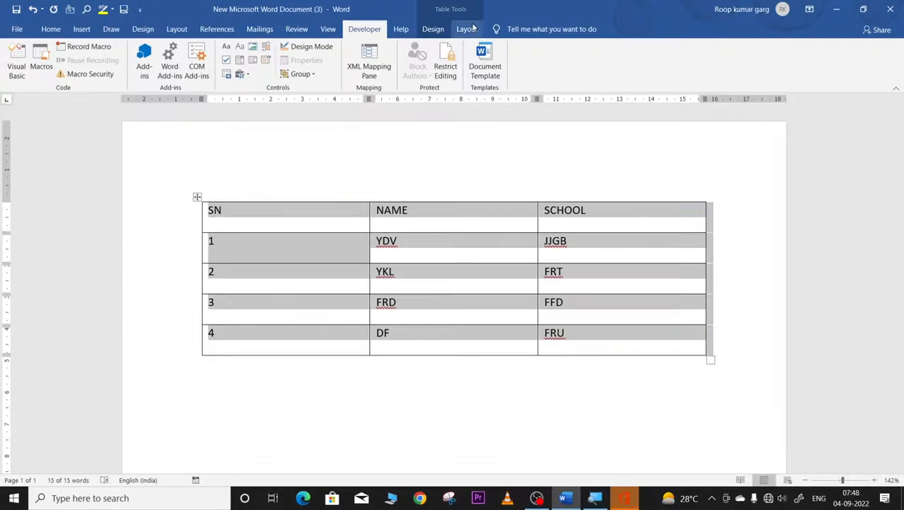
pyautogui.click(472, 29)
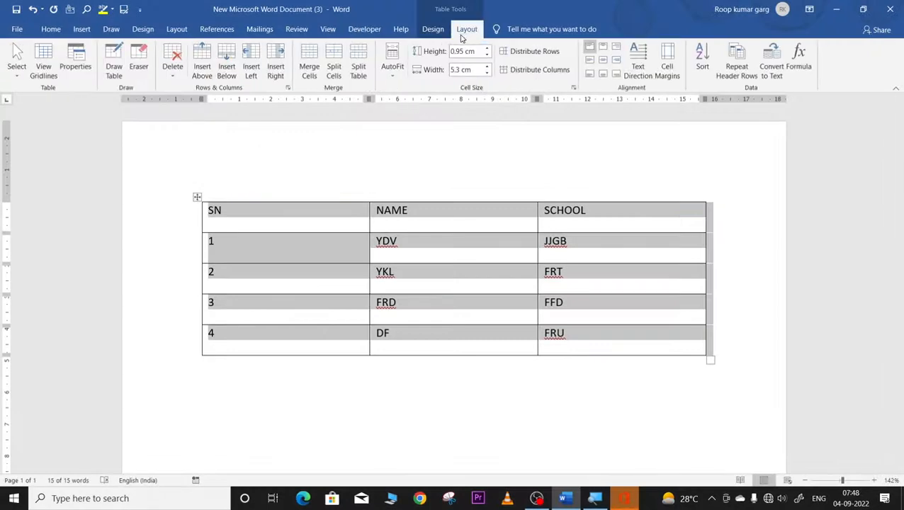
pyautogui.click(701, 68)
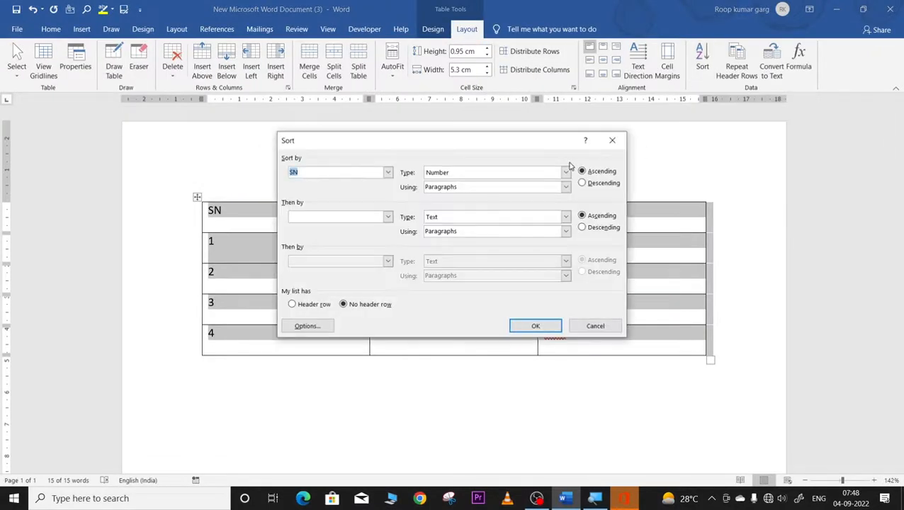
pyautogui.click(612, 140)
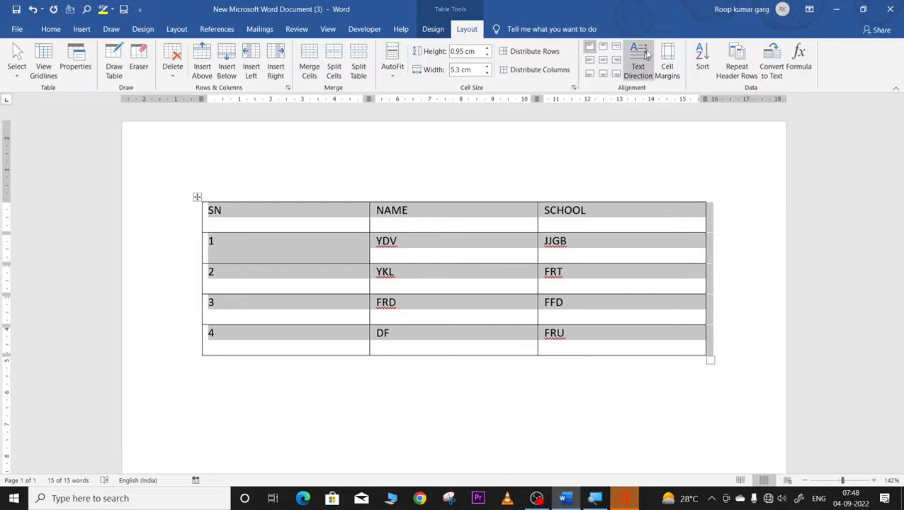
pyautogui.click(702, 59)
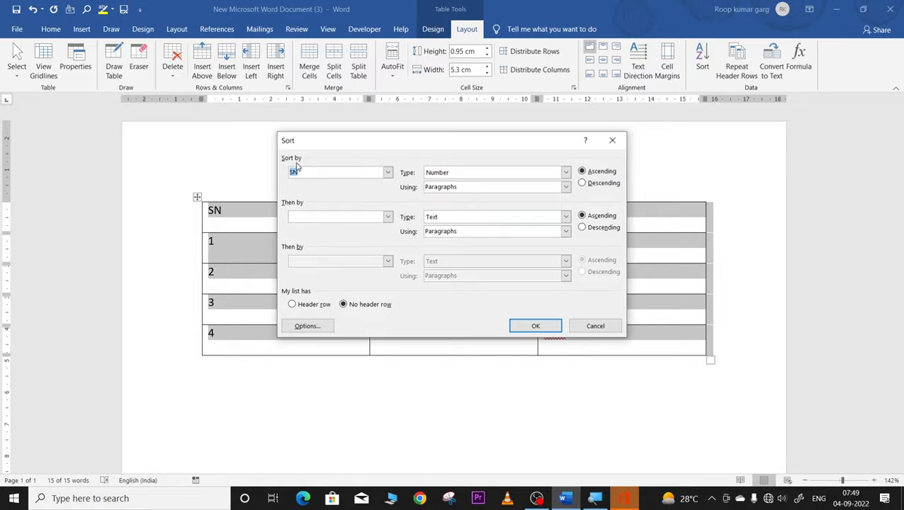
pyautogui.click(388, 174)
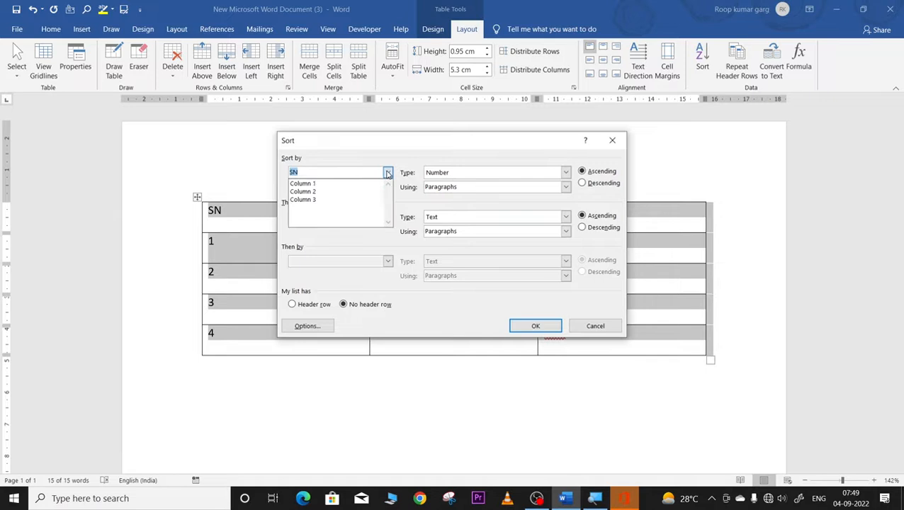
pyautogui.click(337, 184)
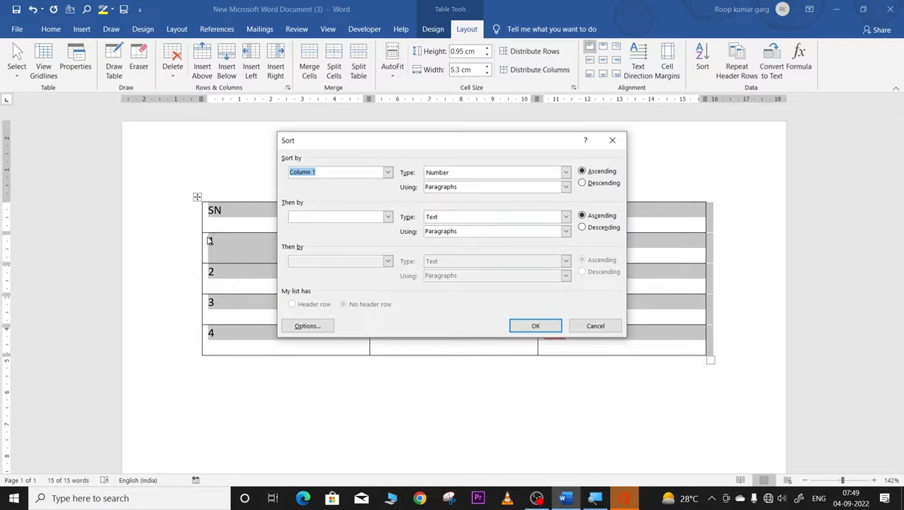
pyautogui.click(582, 183)
pyautogui.click(532, 326)
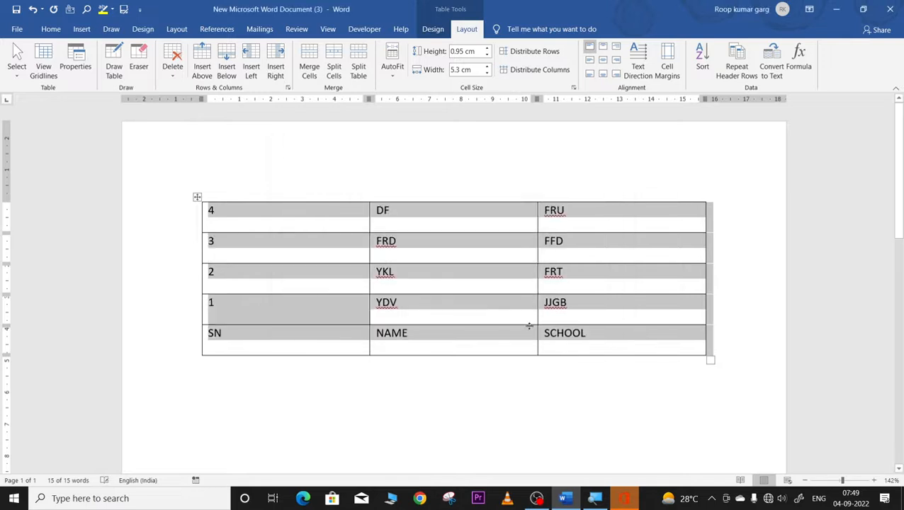
pyautogui.click(282, 383)
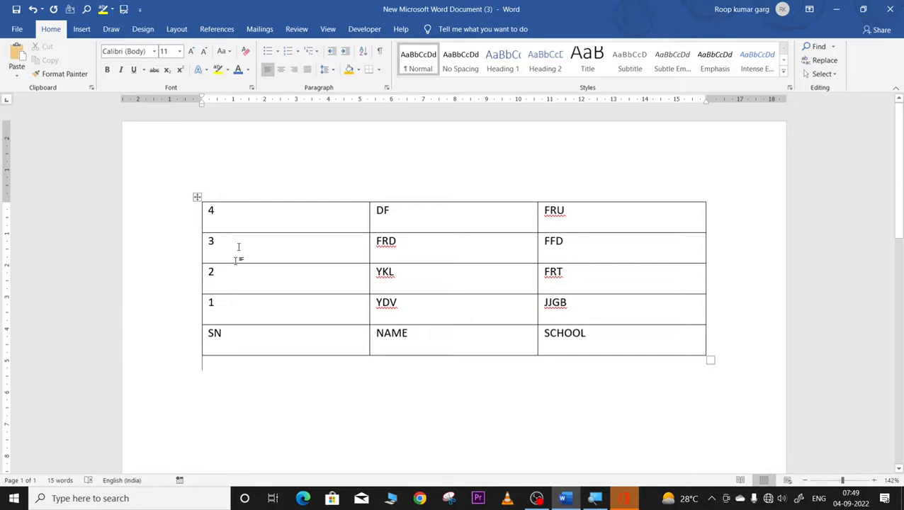
pyautogui.click(197, 198)
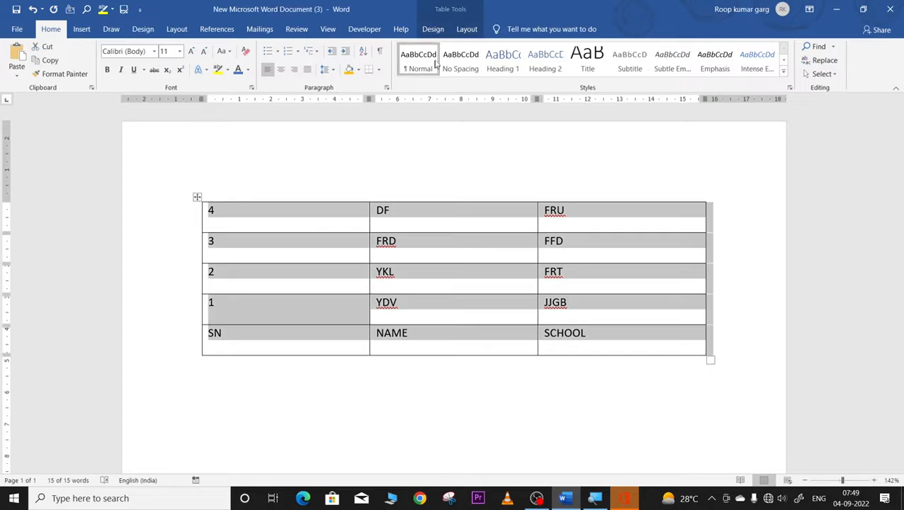
pyautogui.click(468, 31)
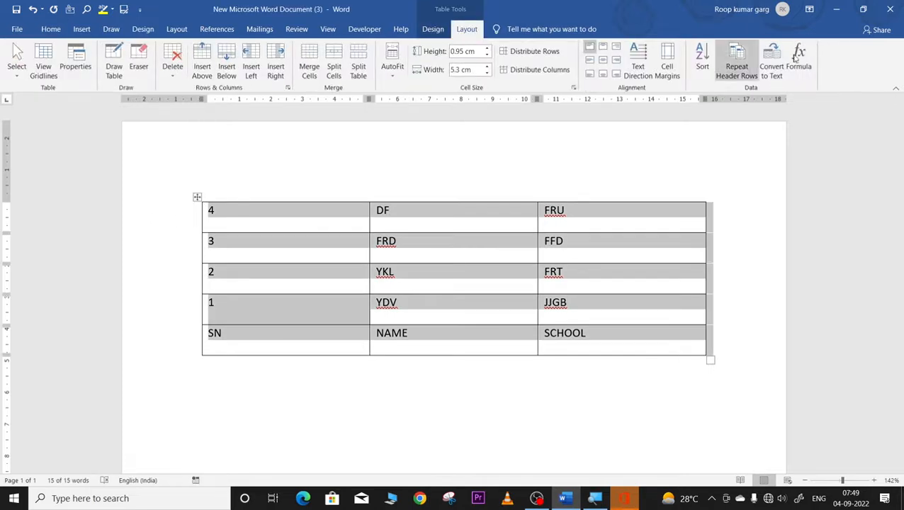
pyautogui.click(700, 70)
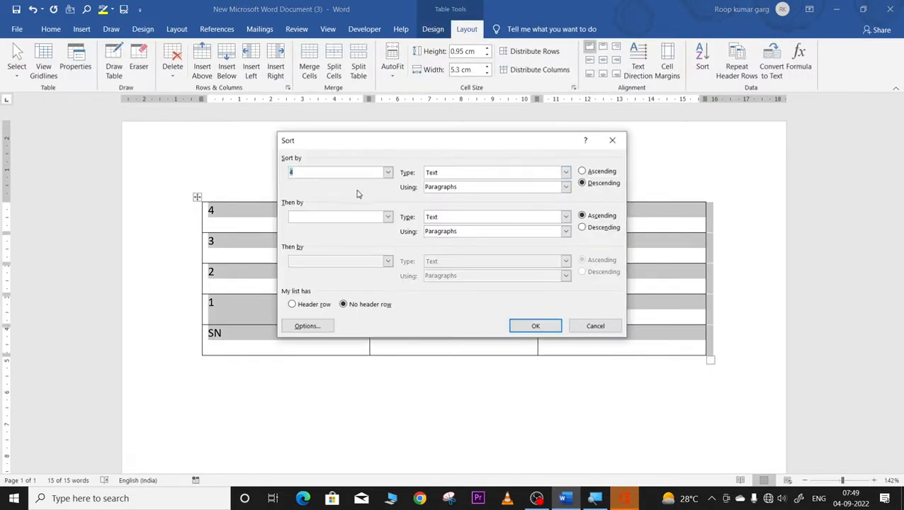
pyautogui.click(388, 172)
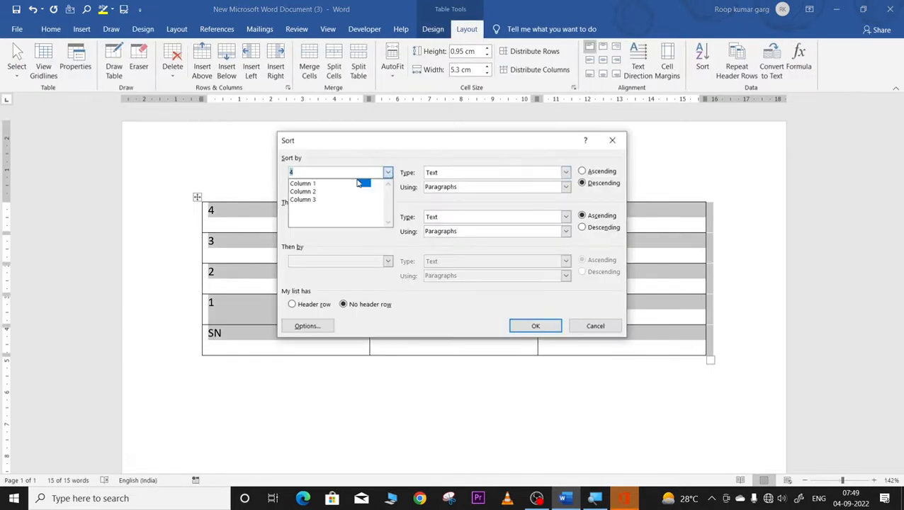
pyautogui.click(317, 184)
pyautogui.click(582, 171)
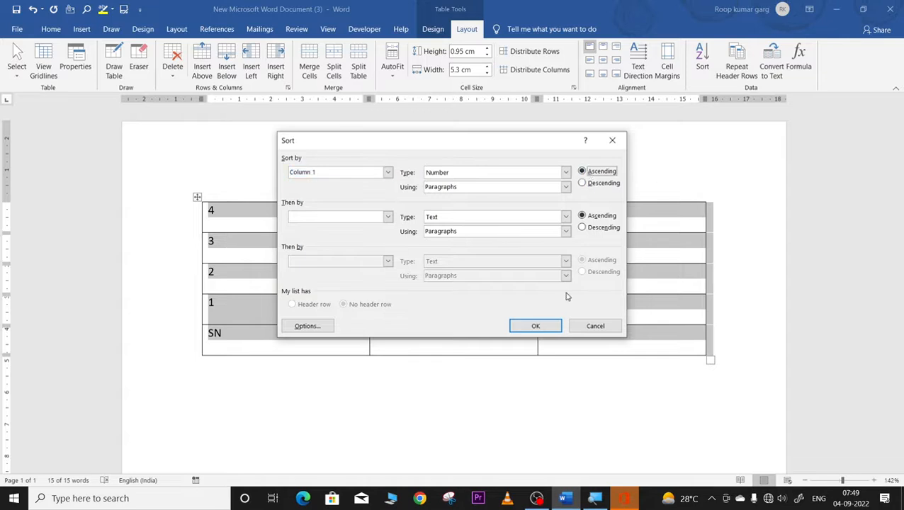
pyautogui.click(539, 328)
pyautogui.click(507, 256)
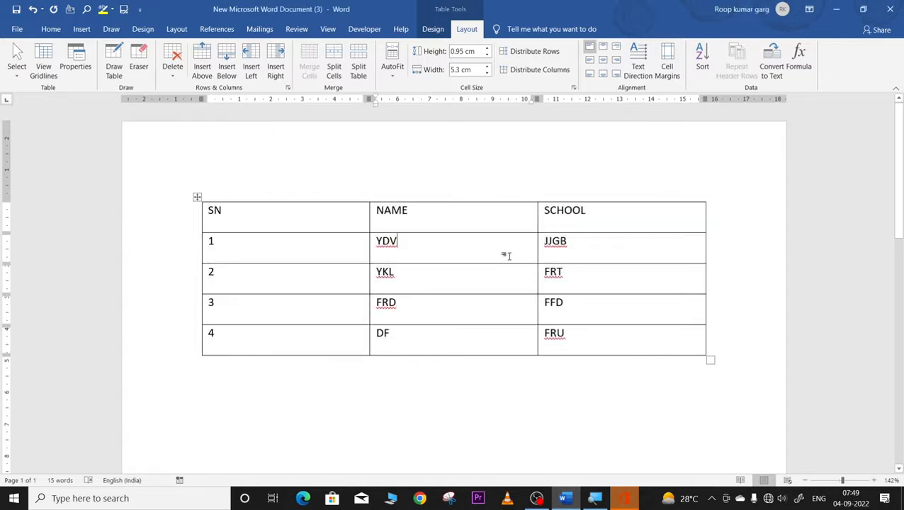
# Step: Turn on Repeat Header Rows for the table, then reselect it including the IOPIUOP row
pyautogui.click(197, 197)
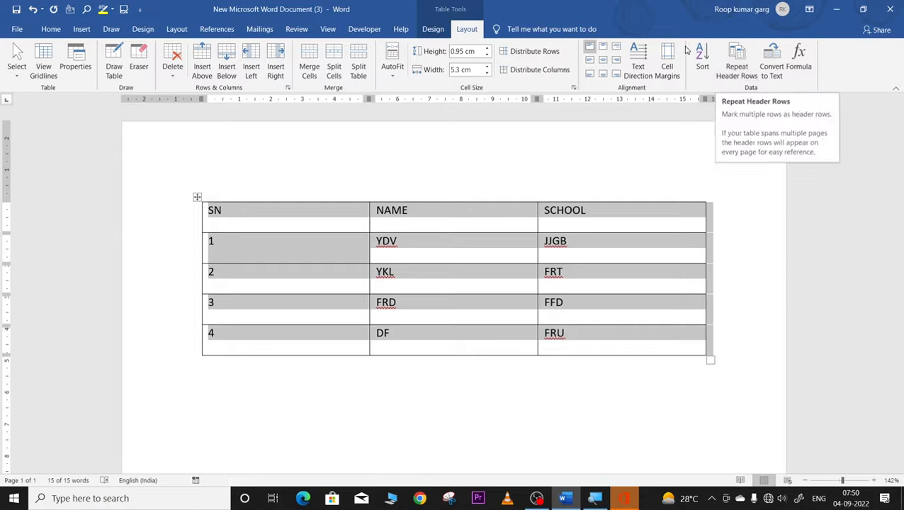
pyautogui.click(735, 74)
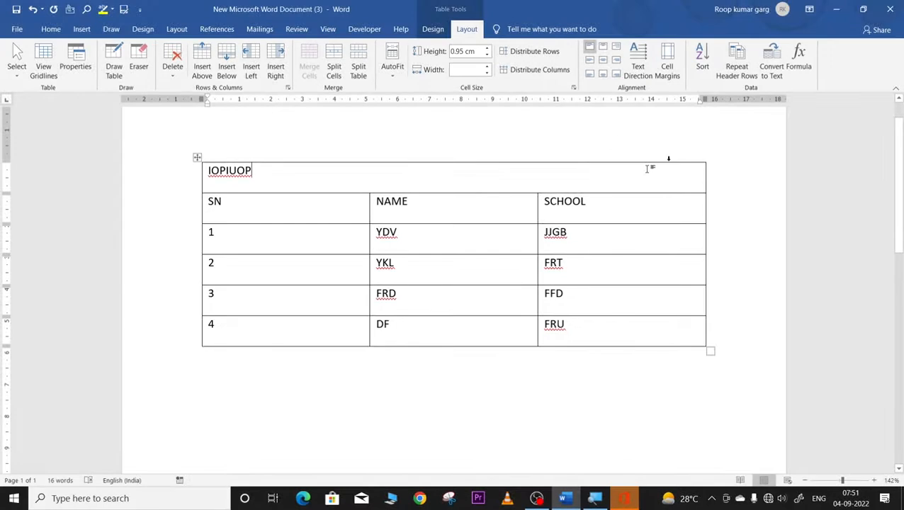
pyautogui.click(196, 157)
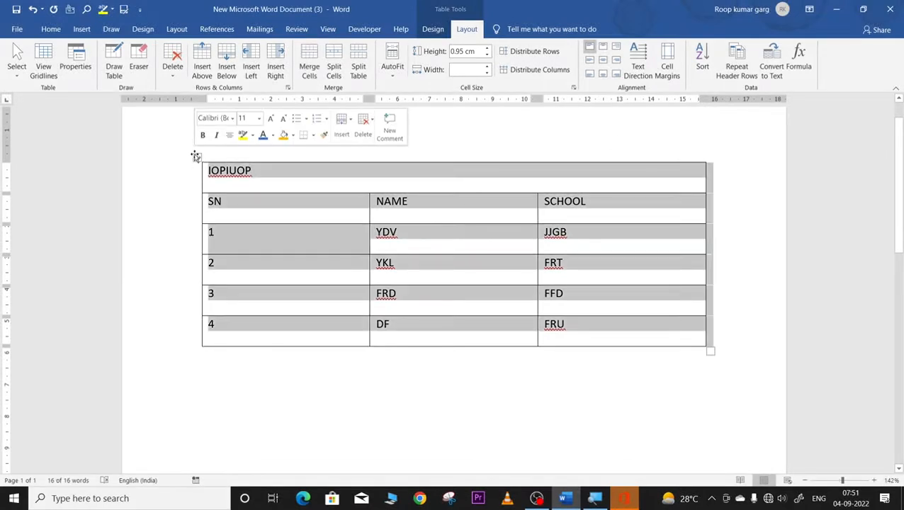
# Step: Convert the table to paragraph-separated, then tab-separated text, undoing each back to a table
pyautogui.click(776, 70)
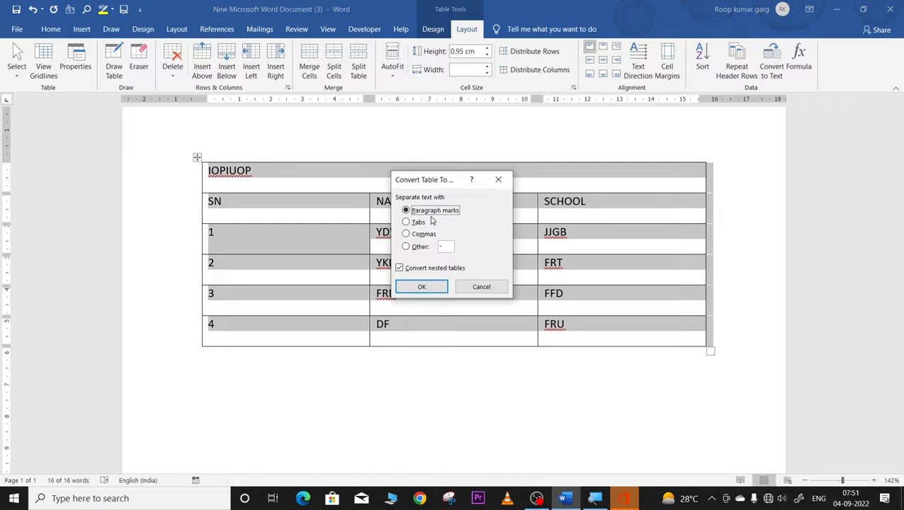
pyautogui.click(423, 286)
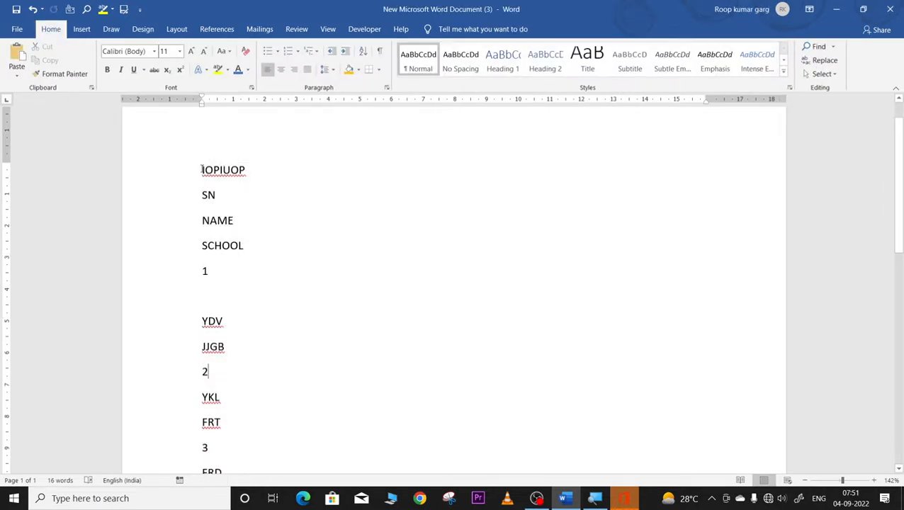
pyautogui.moveTo(202, 170); pyautogui.dragTo(264, 423)
pyautogui.hotkey('ctrl', 'z')
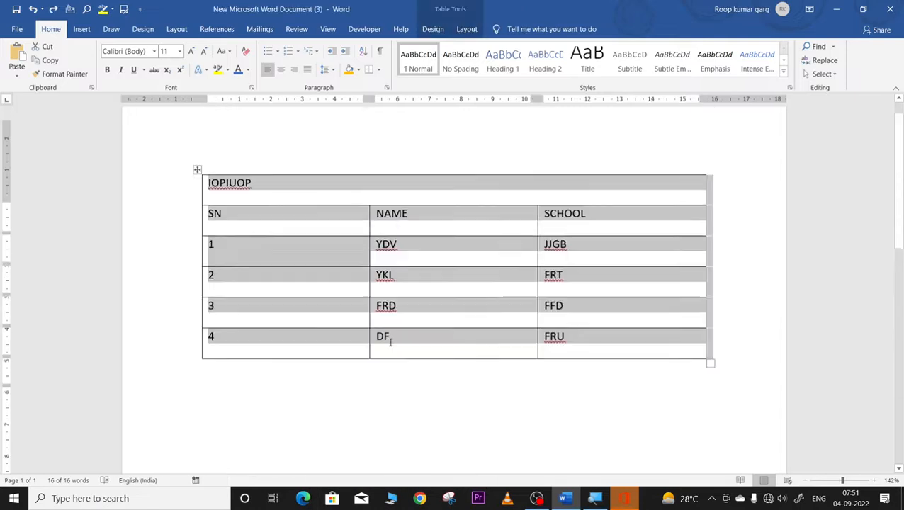
pyautogui.click(467, 31)
pyautogui.click(781, 79)
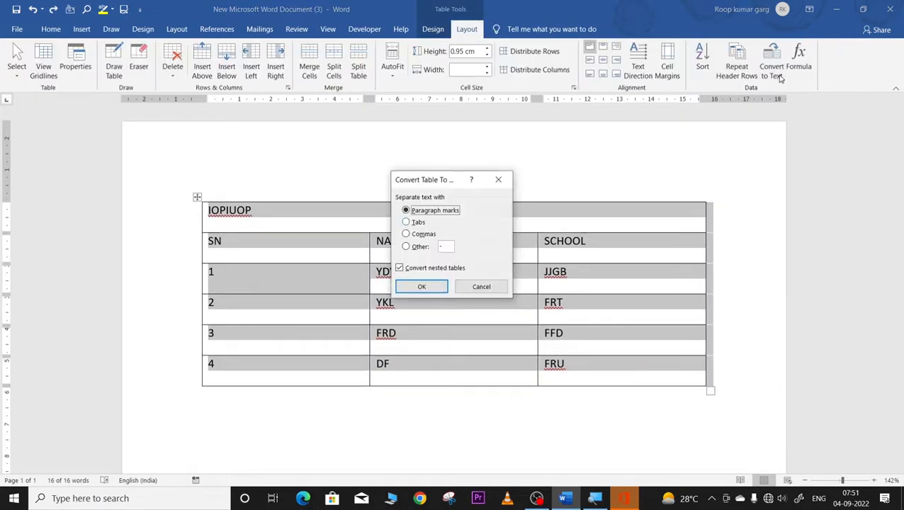
pyautogui.click(415, 223)
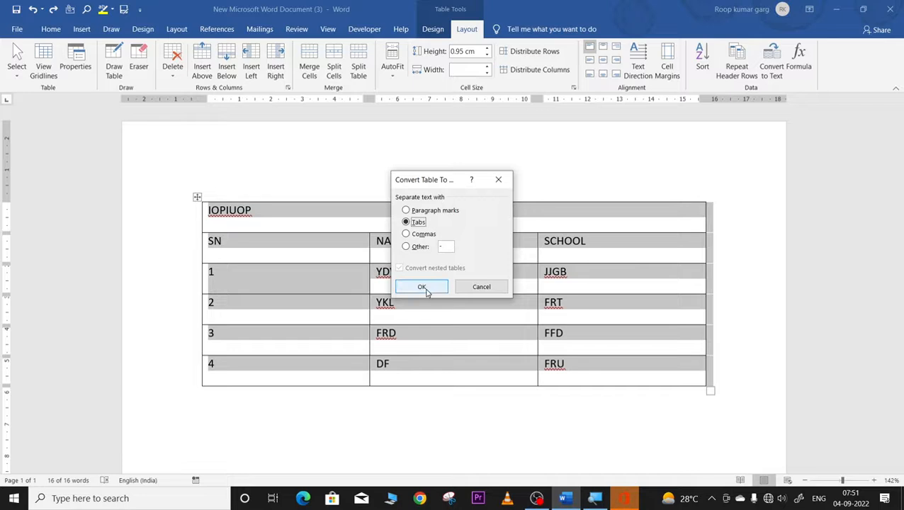
pyautogui.click(422, 287)
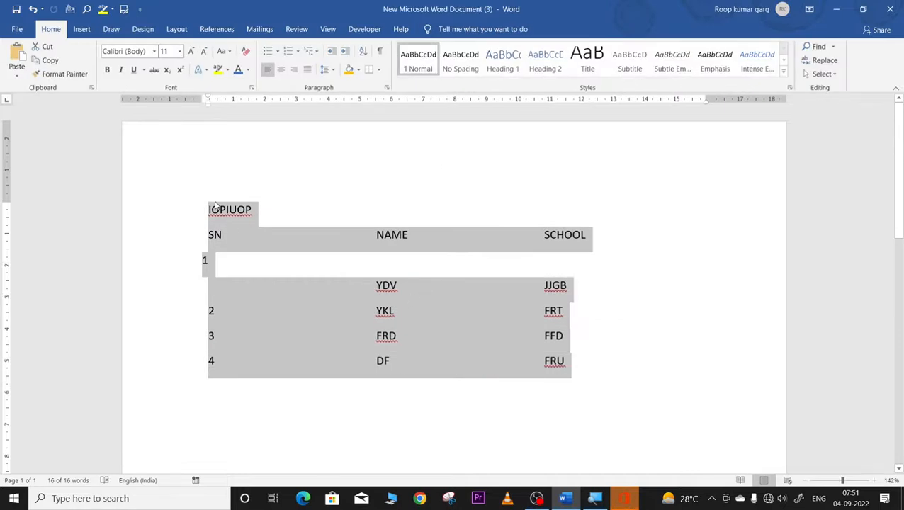
pyautogui.hotkey('ctrl', 'z')
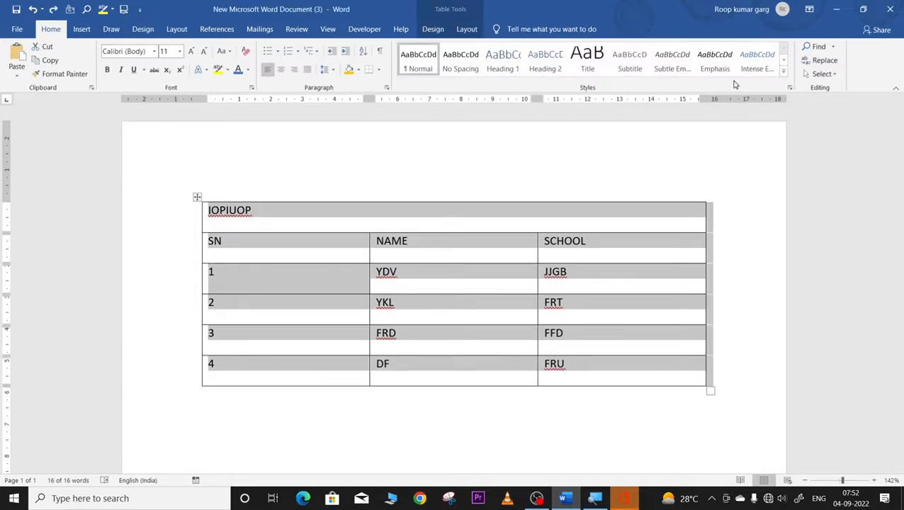
# Step: Convert the table to comma-separated text, inspect the seven lines, then undo
pyautogui.click(464, 31)
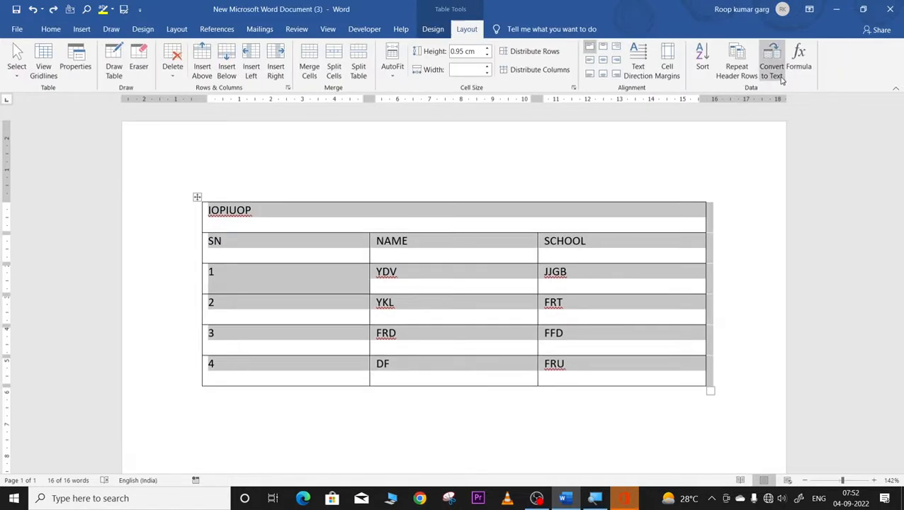
pyautogui.click(773, 78)
pyautogui.click(406, 233)
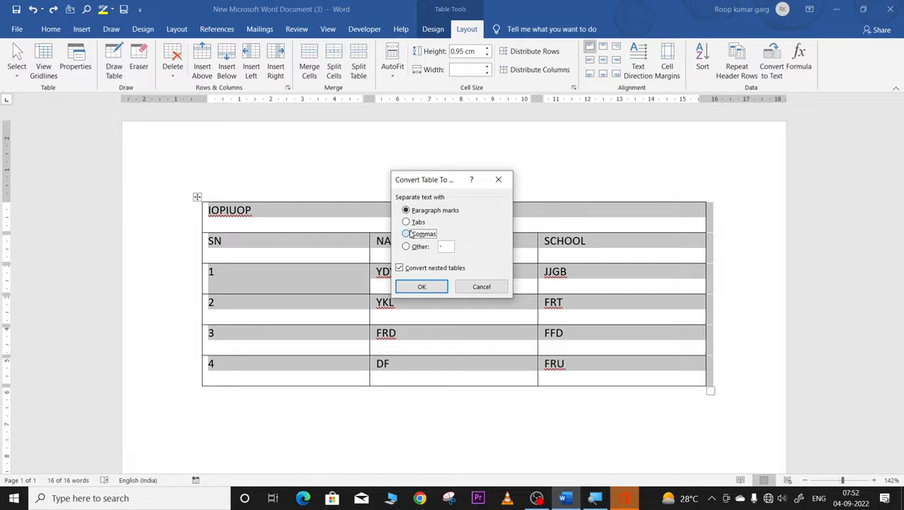
pyautogui.click(421, 287)
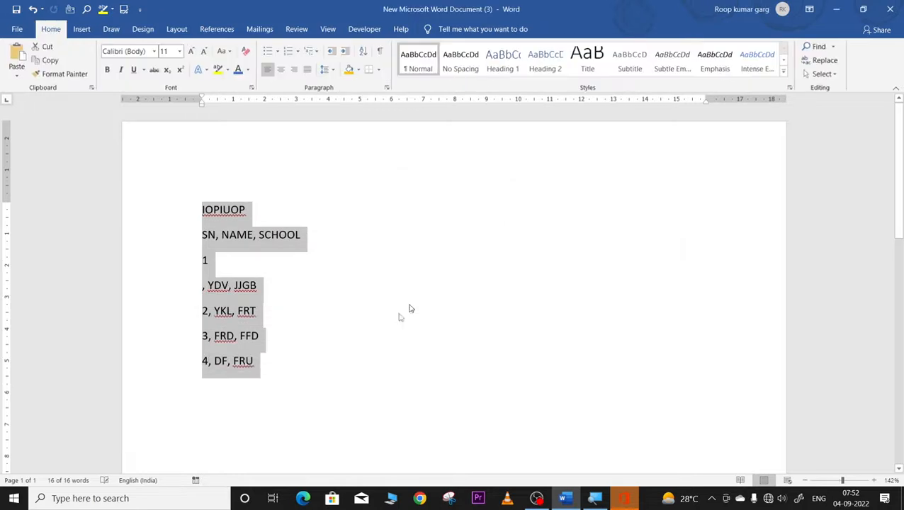
pyautogui.click(389, 322)
pyautogui.moveTo(192, 211); pyautogui.dragTo(281, 369)
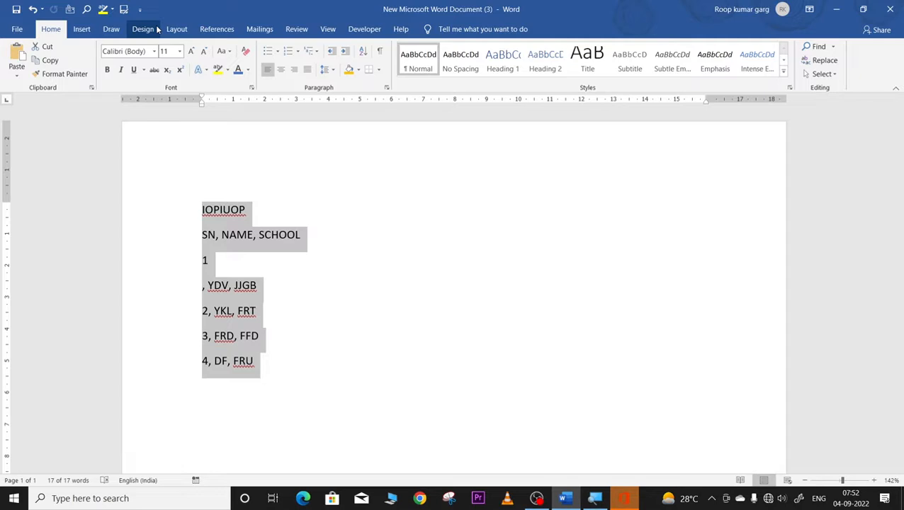
pyautogui.hotkey('ctrl', 'z')
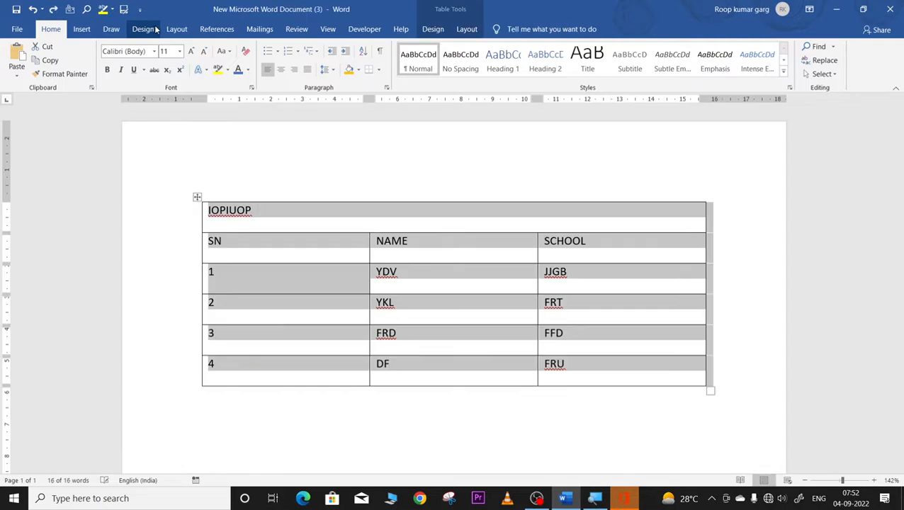
# Step: Convert the table to hyphen-separated text, then undo to restore the three-column table
pyautogui.click(81, 28)
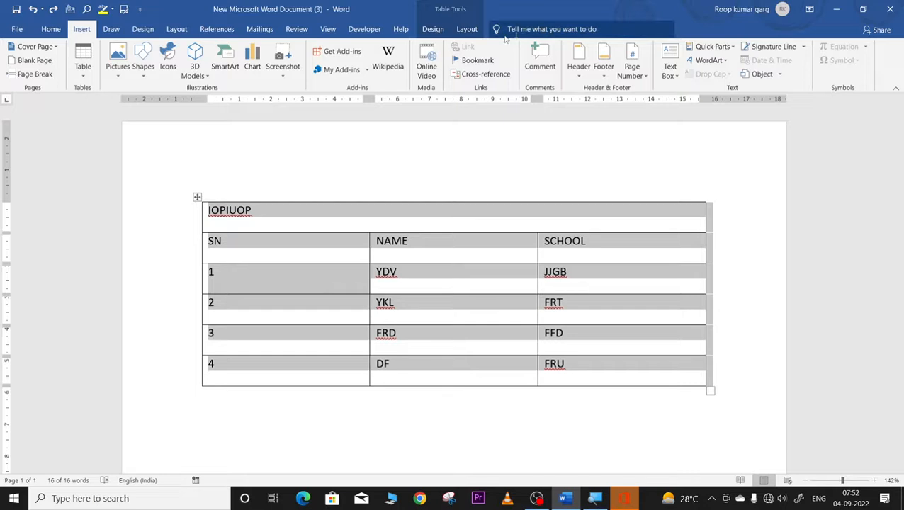
pyautogui.click(467, 29)
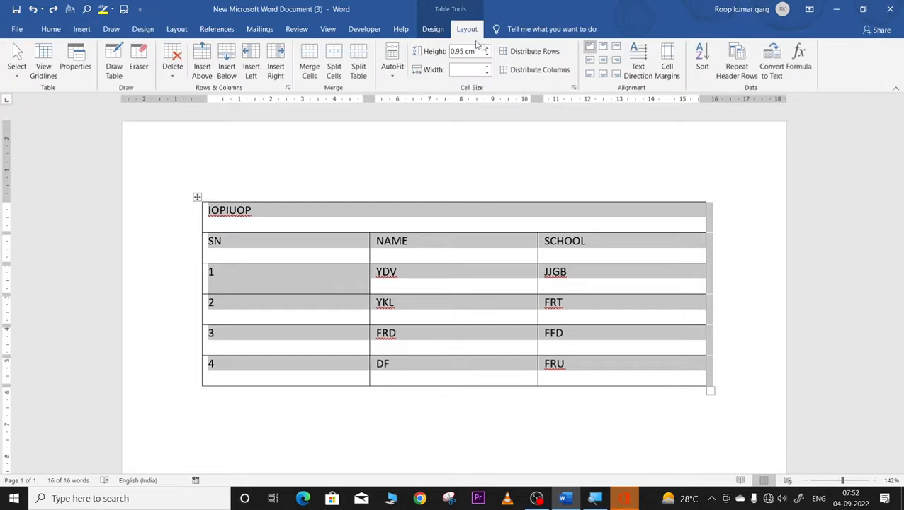
pyautogui.click(769, 74)
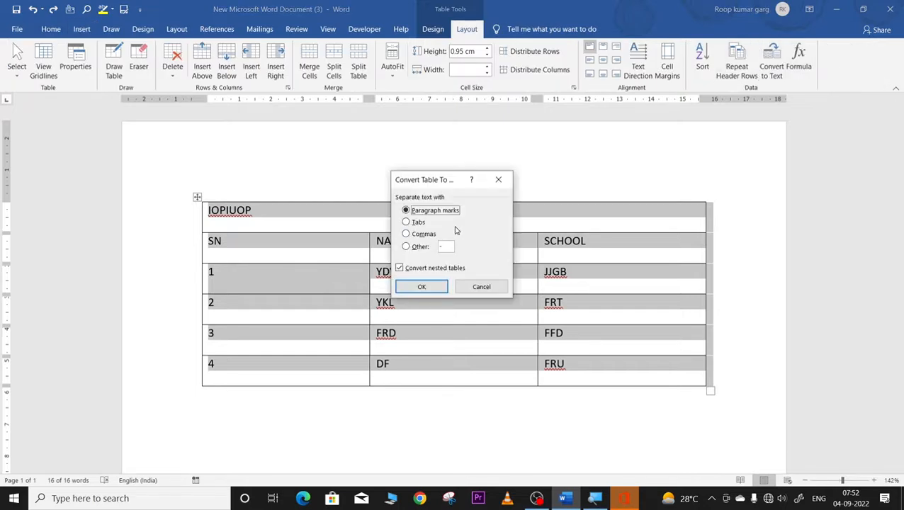
pyautogui.click(406, 247)
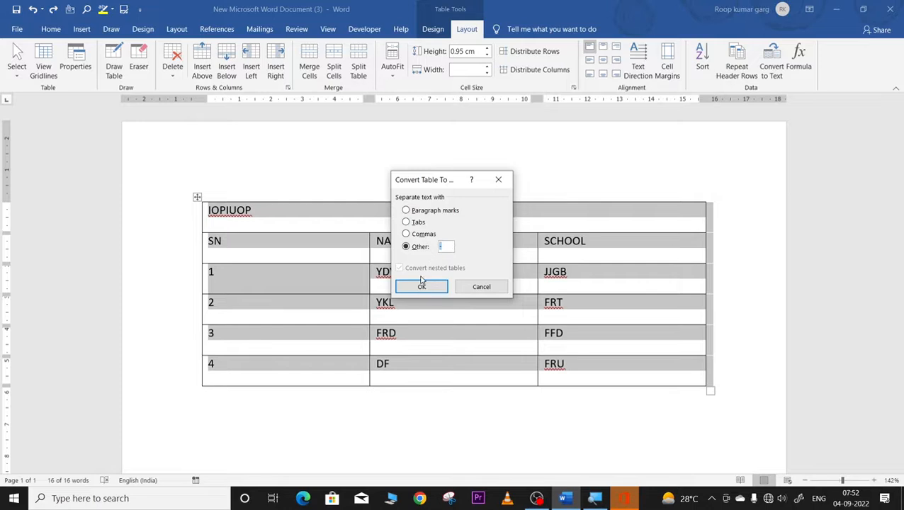
pyautogui.click(420, 287)
pyautogui.click(349, 308)
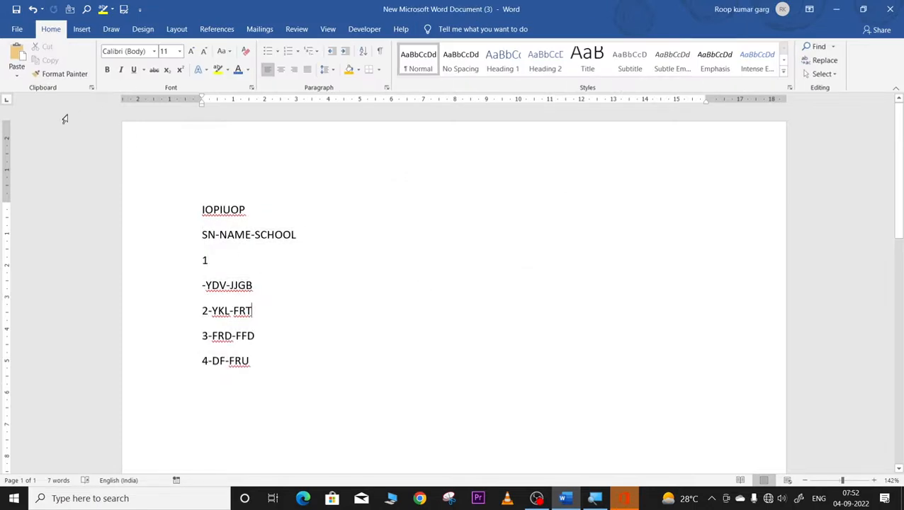
pyautogui.hotkey('ctrl', 'z')
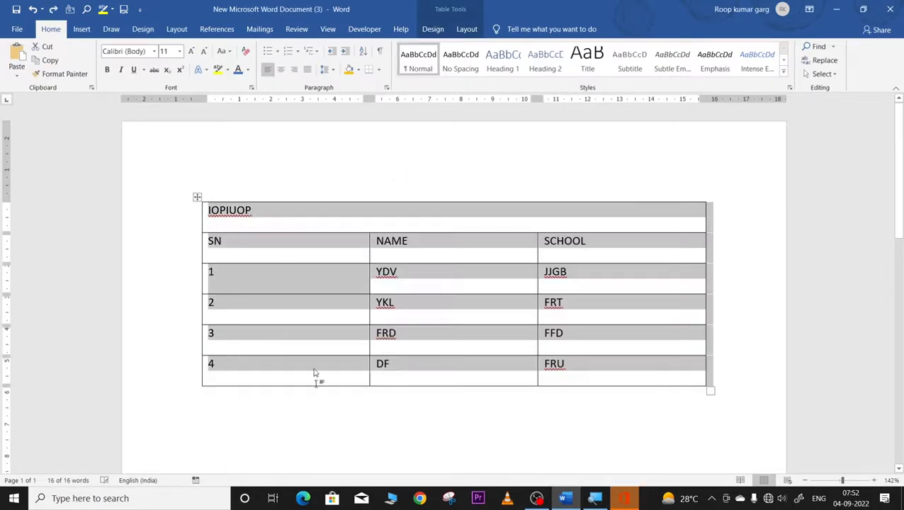
pyautogui.click(318, 407)
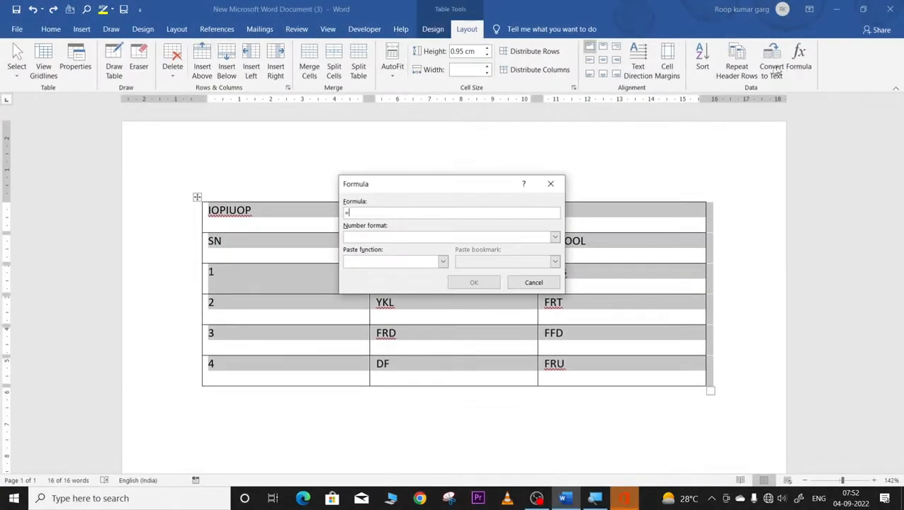
# Step: Dismiss the Formula dialog and insert a blank row beneath the table row numbered 4
pyautogui.click(550, 183)
pyautogui.click(561, 272)
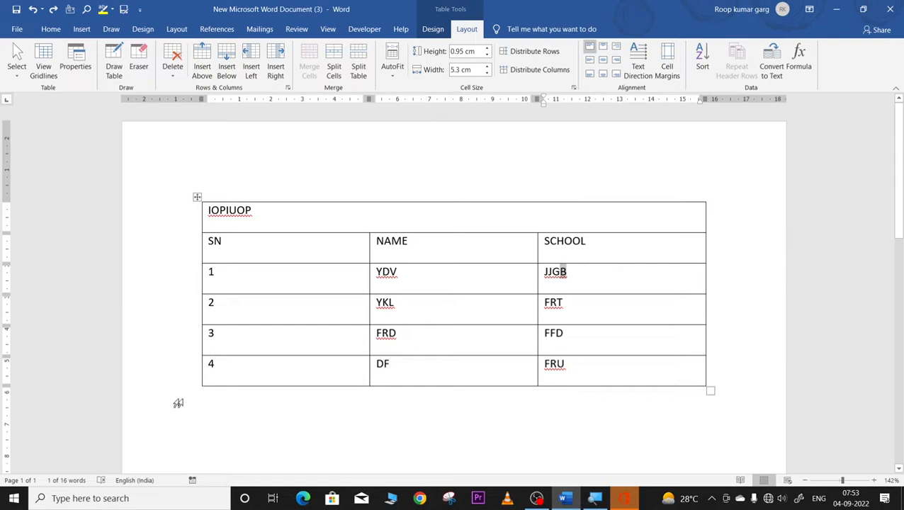
pyautogui.click(202, 375)
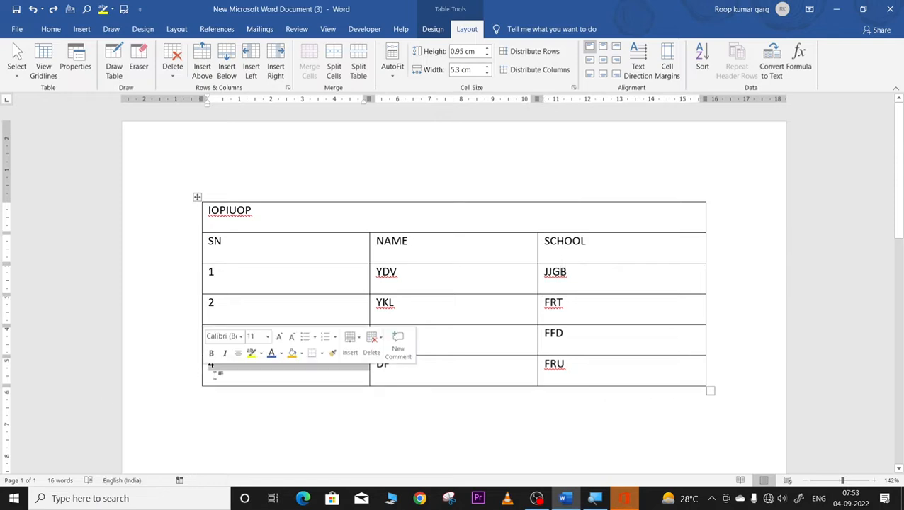
pyautogui.rightClick(214, 376)
pyautogui.moveTo(266, 281)
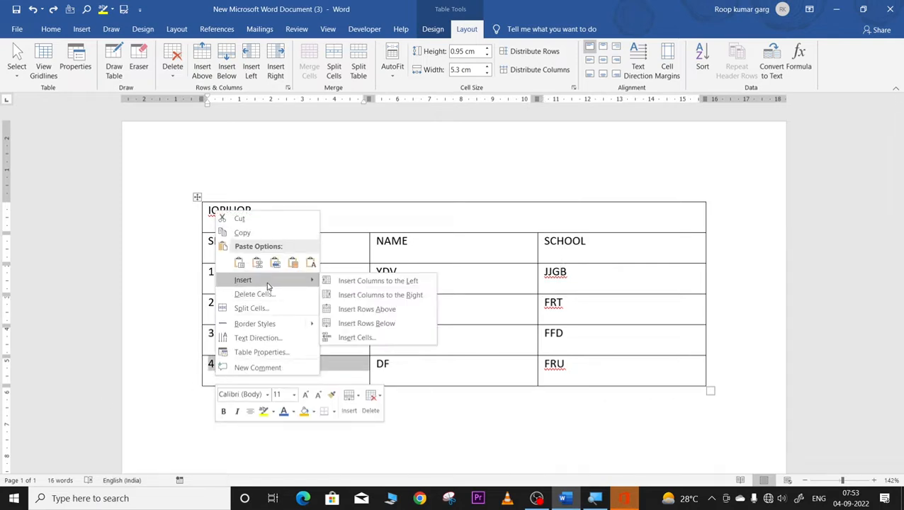
pyautogui.click(347, 323)
pyautogui.click(515, 406)
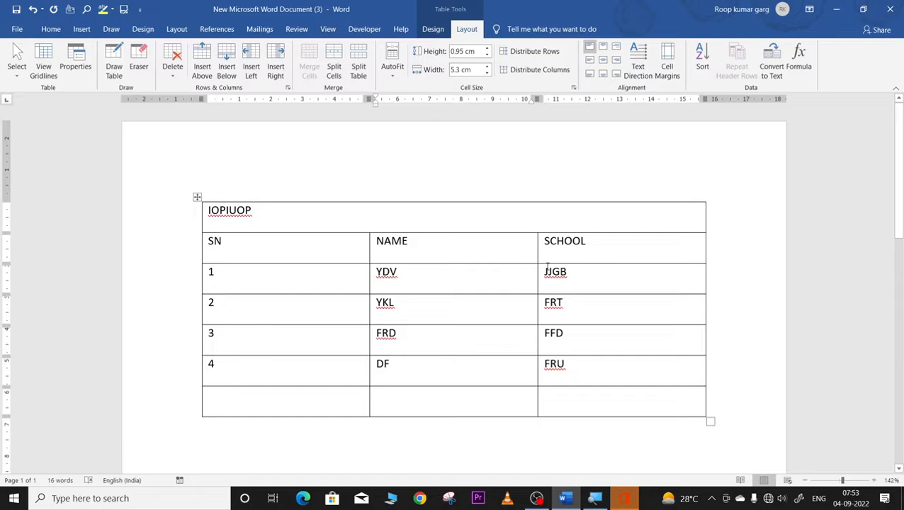
# Step: Replace the SCHOOL entries JJGB through FRU with 584, 254, 25 and 4
pyautogui.moveTo(546, 269); pyautogui.dragTo(563, 364)
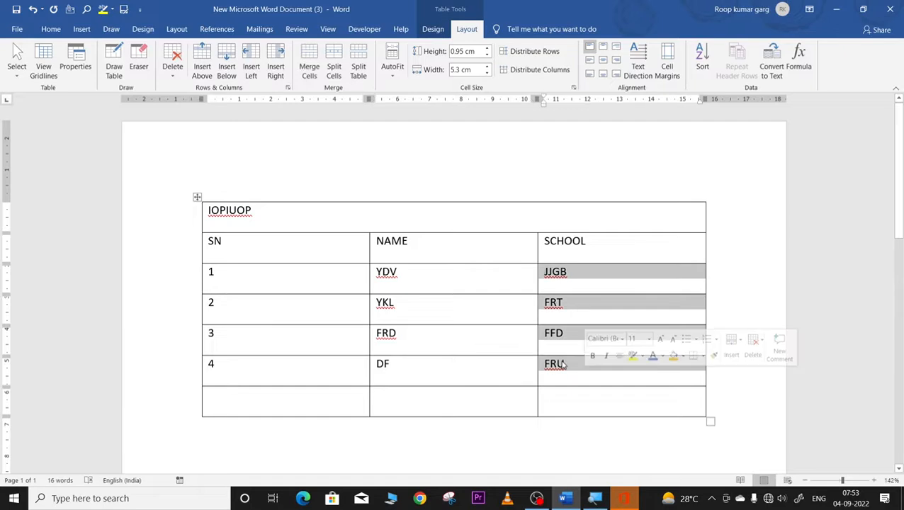
pyautogui.press('Delete')
pyautogui.write('584')
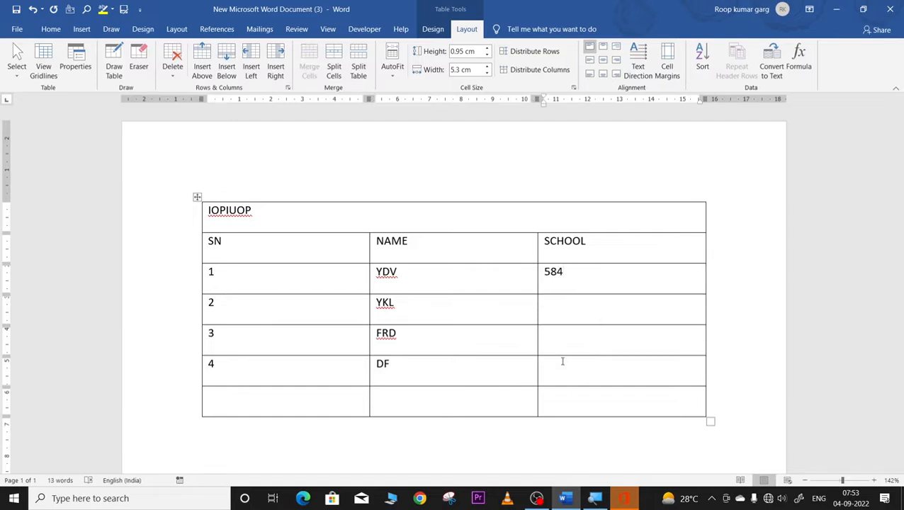
pyautogui.write('254')
pyautogui.press('Down')
pyautogui.write('25')
pyautogui.press('Down')
pyautogui.write('4')
pyautogui.press('Down')
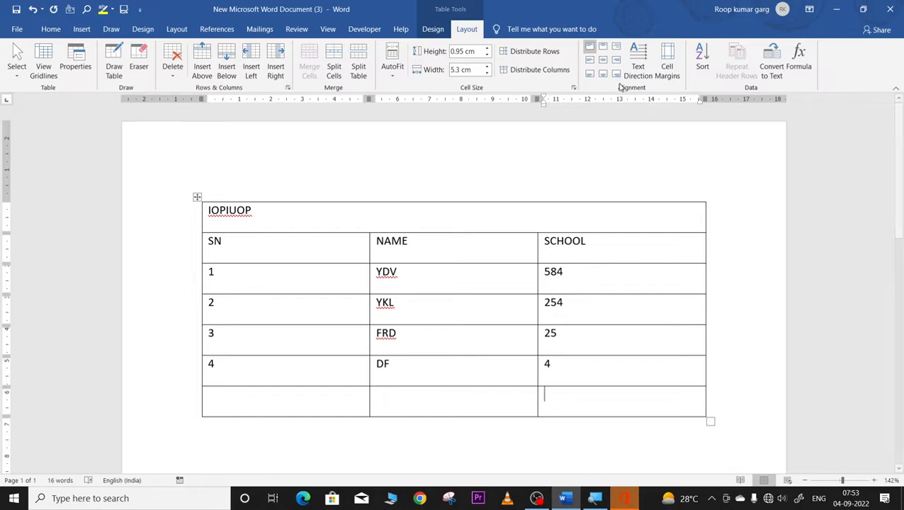
# Step: Total the SCHOOL column with =SUM(ABOVE) giving 867, then delete that total again
pyautogui.click(798, 60)
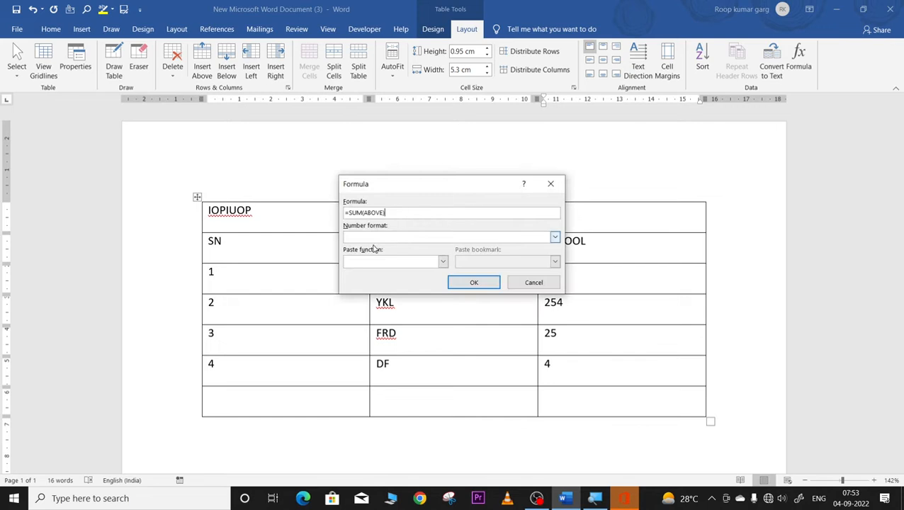
pyautogui.click(473, 283)
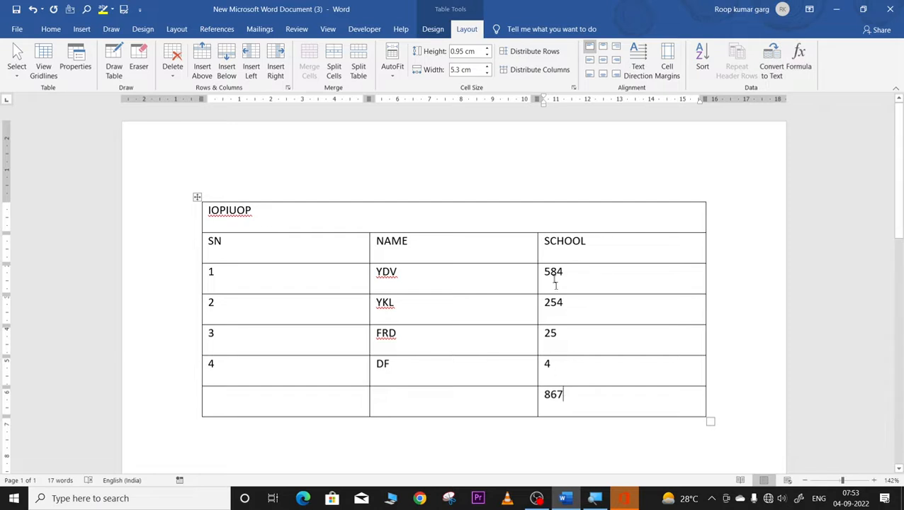
pyautogui.doubleClick(564, 394)
pyautogui.press('BackSpace')
pyautogui.click(799, 66)
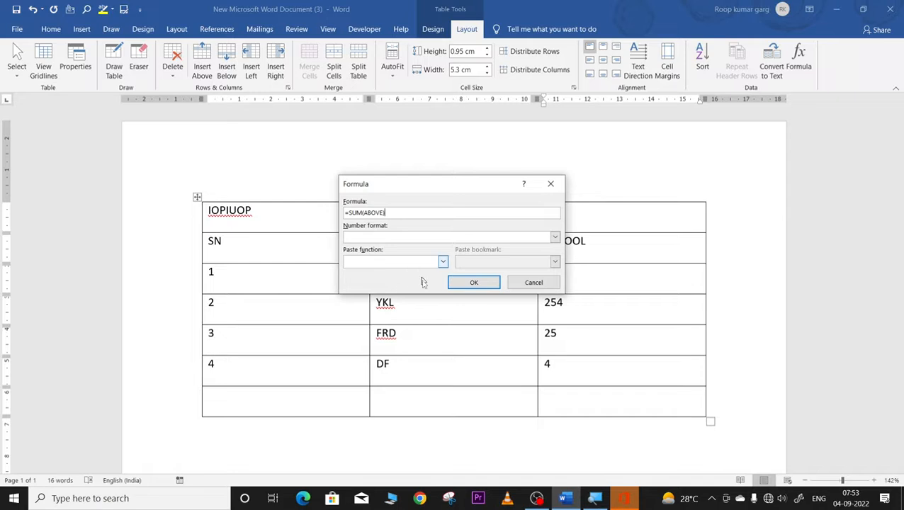
pyautogui.click(466, 285)
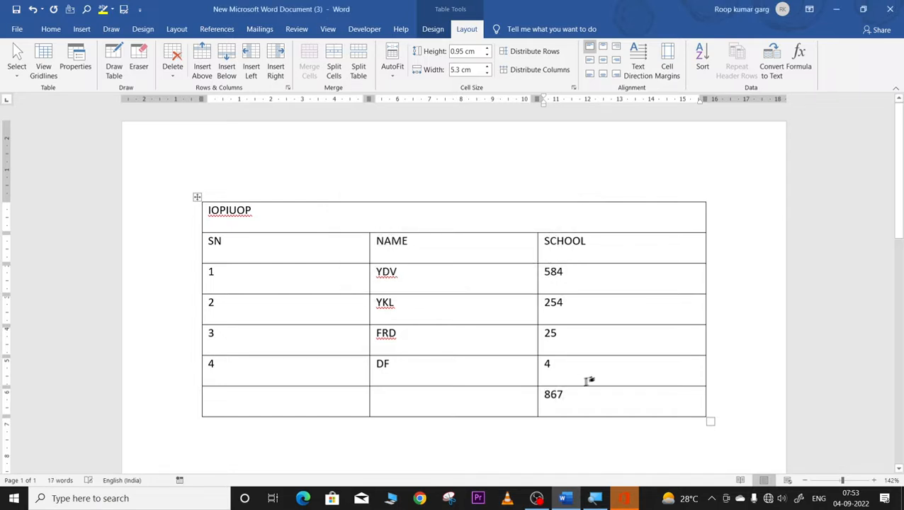
pyautogui.click(561, 396)
pyautogui.doubleClick(563, 395)
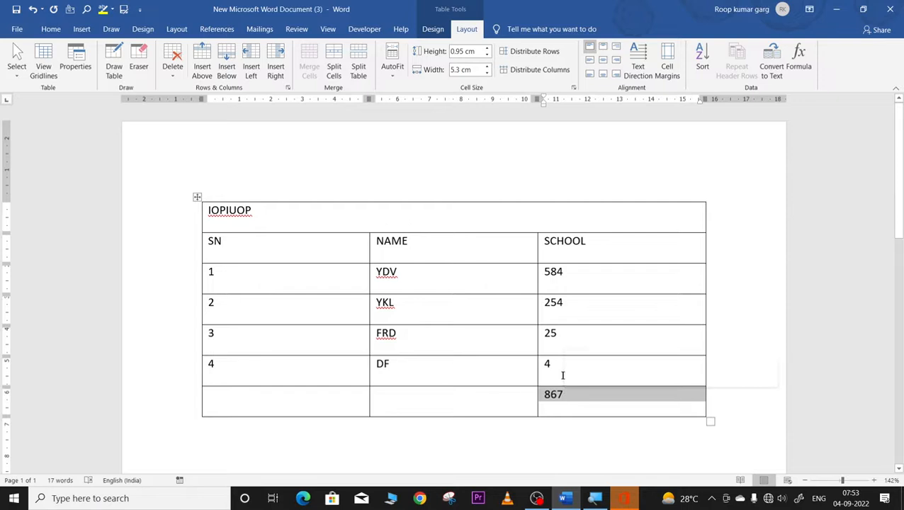
pyautogui.press('Delete')
# Step: Enter 58 in the bottom row's first cell and 7841 in its NAME cell
pyautogui.click(243, 398)
pyautogui.write('58')
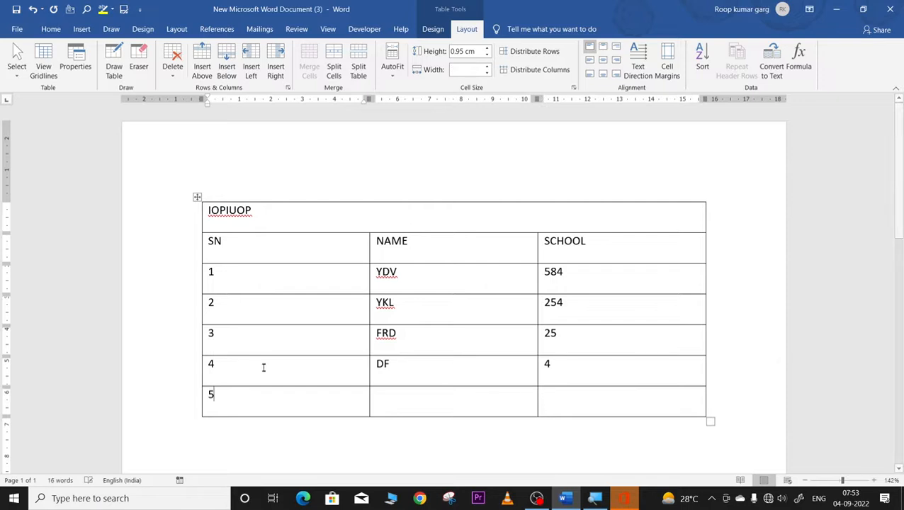
pyautogui.click(369, 399)
pyautogui.click(383, 402)
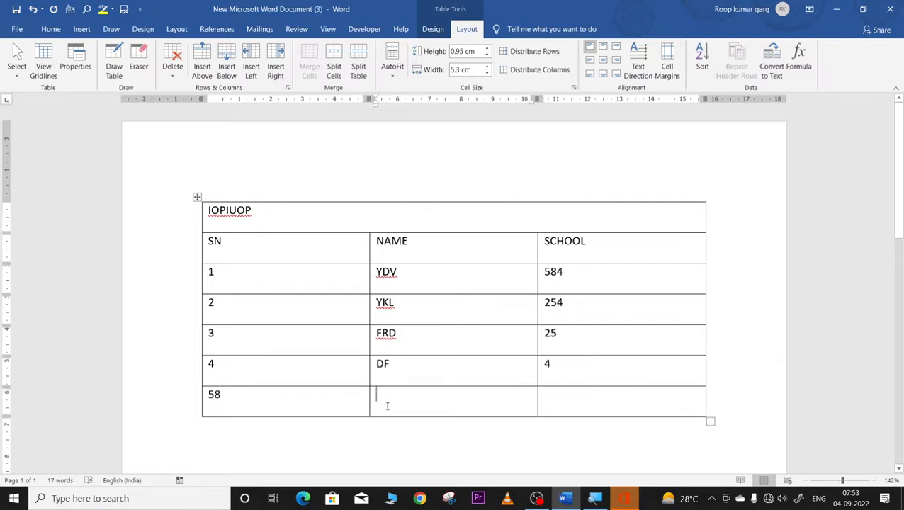
pyautogui.write('7841')
# Step: Make the bottom SCHOOL cell compute =SUM(LEFT), showing 7899
pyautogui.click(582, 392)
pyautogui.click(802, 52)
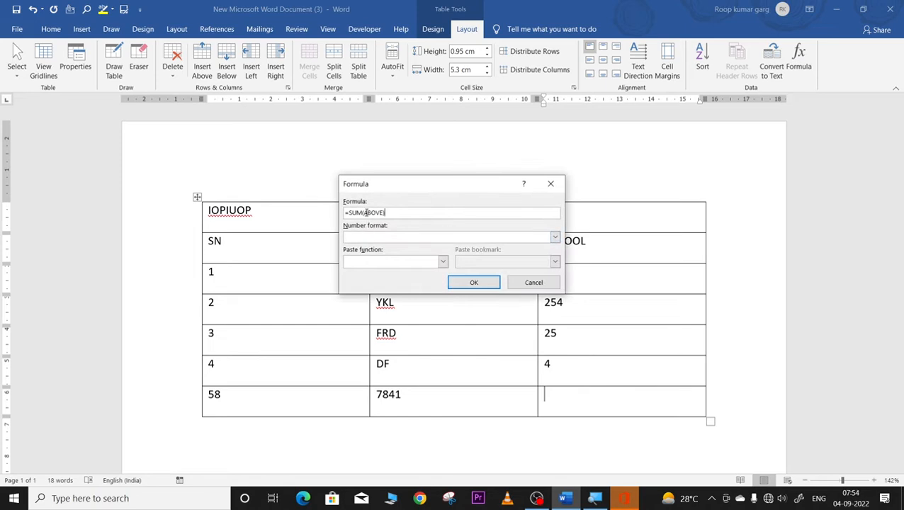
pyautogui.moveTo(365, 212); pyautogui.dragTo(383, 212)
pyautogui.write('LEFT')
pyautogui.click(472, 283)
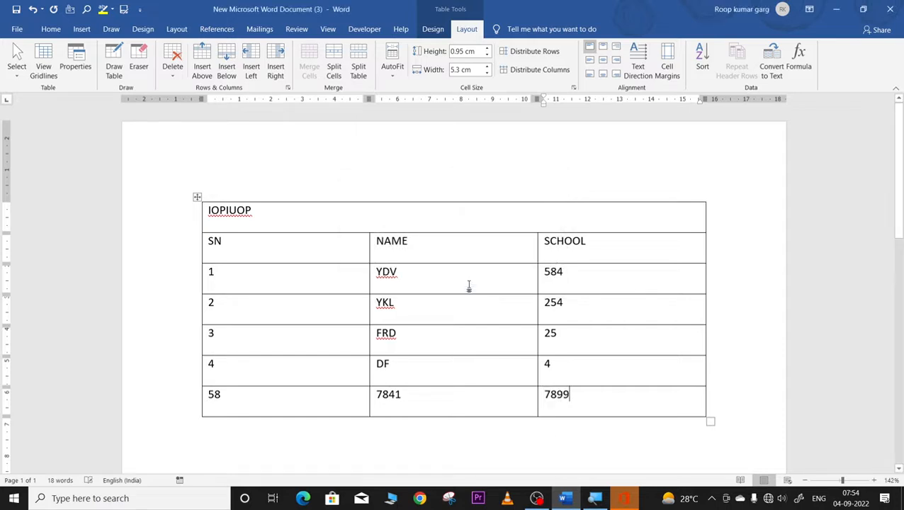
pyautogui.tripleClick(276, 397)
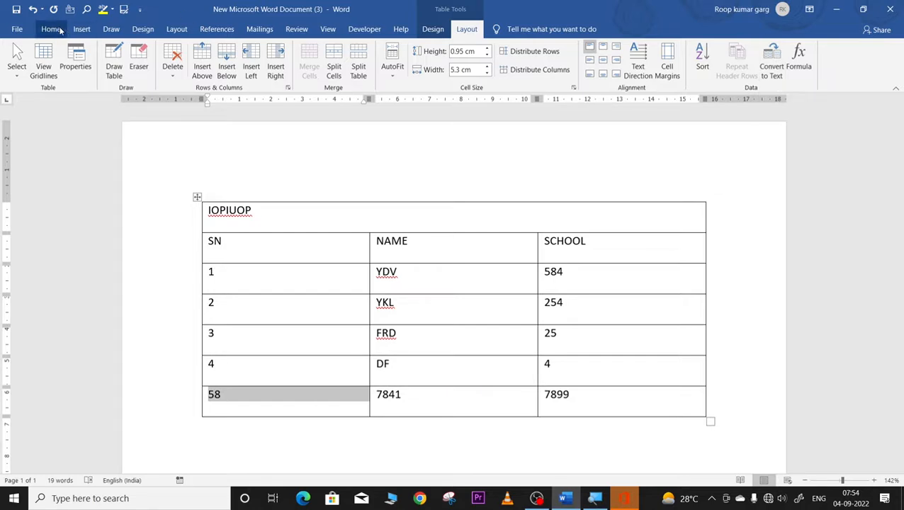
pyautogui.click(81, 29)
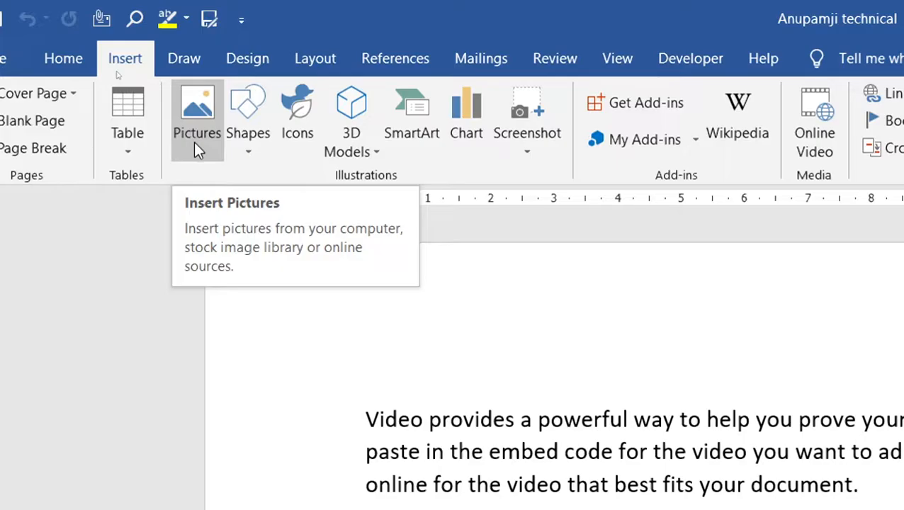
pyautogui.click(197, 150)
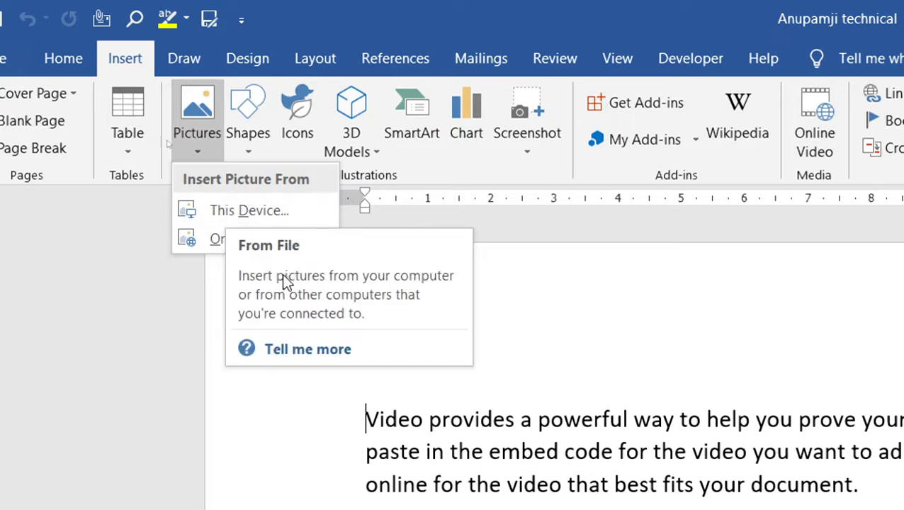
pyautogui.click(650, 294)
pyautogui.scroll(-5, 394, 319)
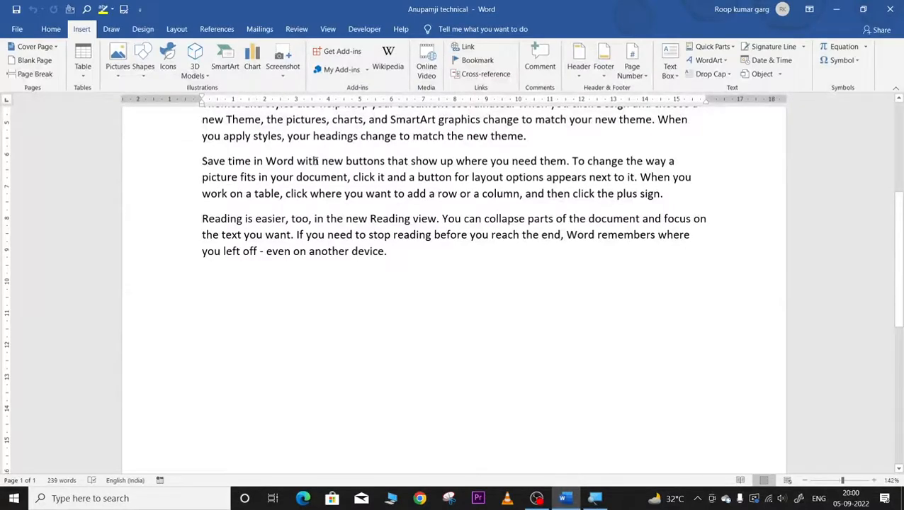
pyautogui.scroll(3, 595, 319)
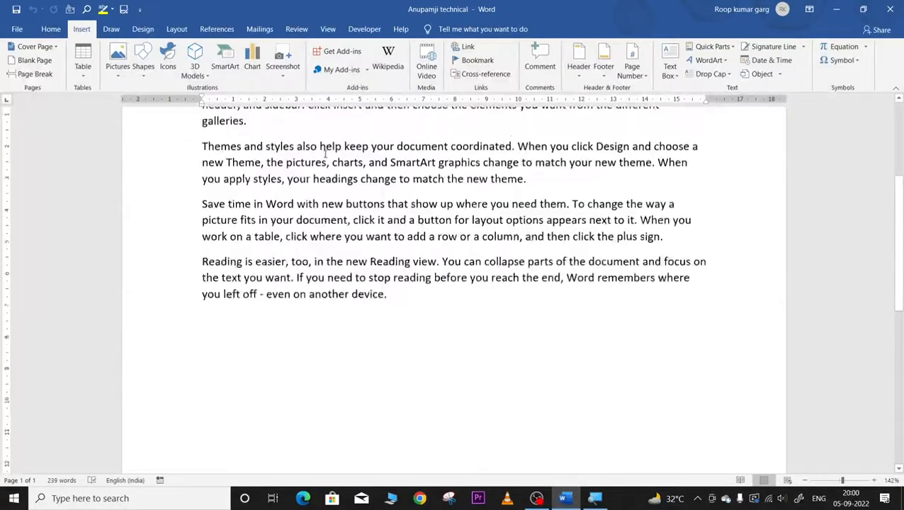
pyautogui.moveTo(201, 187); pyautogui.dragTo(242, 237)
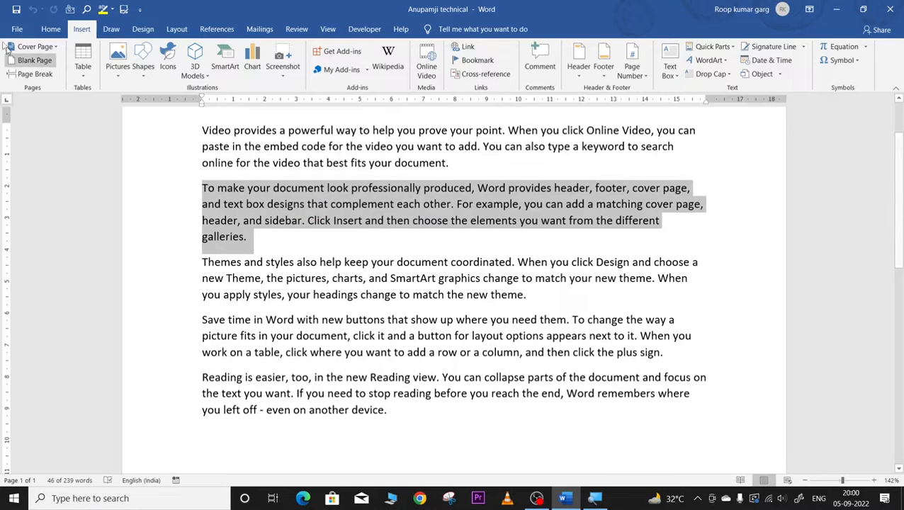
# Step: Apply Increase Indent repeatedly to the 'To make your document look professionally produced' paragraph
pyautogui.click(50, 29)
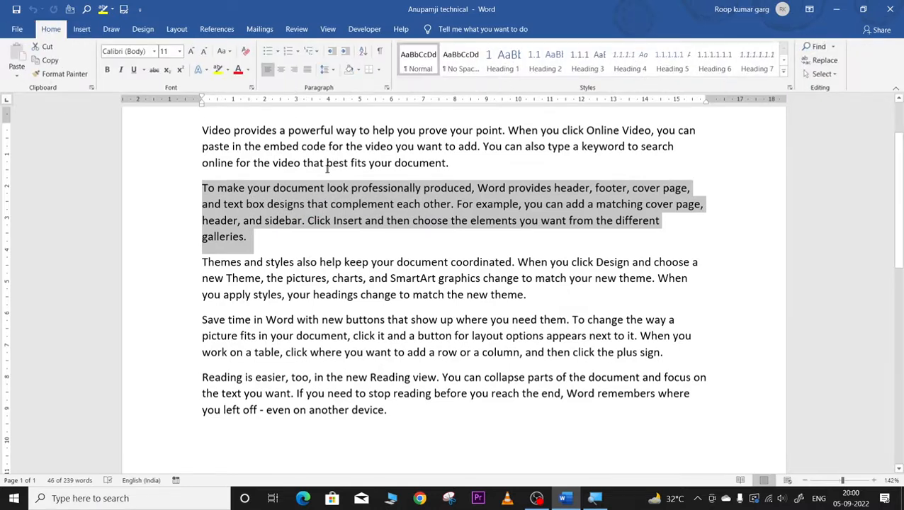
pyautogui.click(344, 51)
pyautogui.click(345, 51)
pyautogui.click(344, 51)
pyautogui.click(345, 51)
pyautogui.click(345, 51)
pyautogui.click(345, 51)
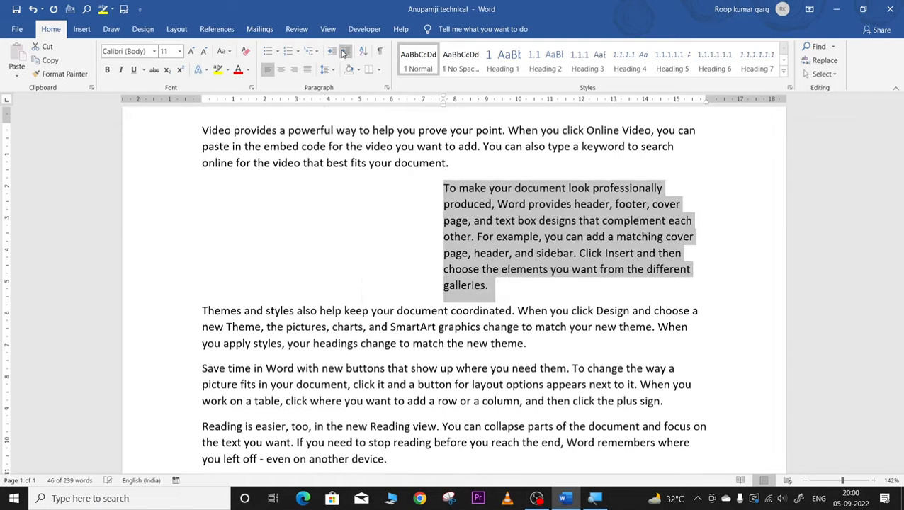
pyautogui.click(345, 51)
pyautogui.click(290, 205)
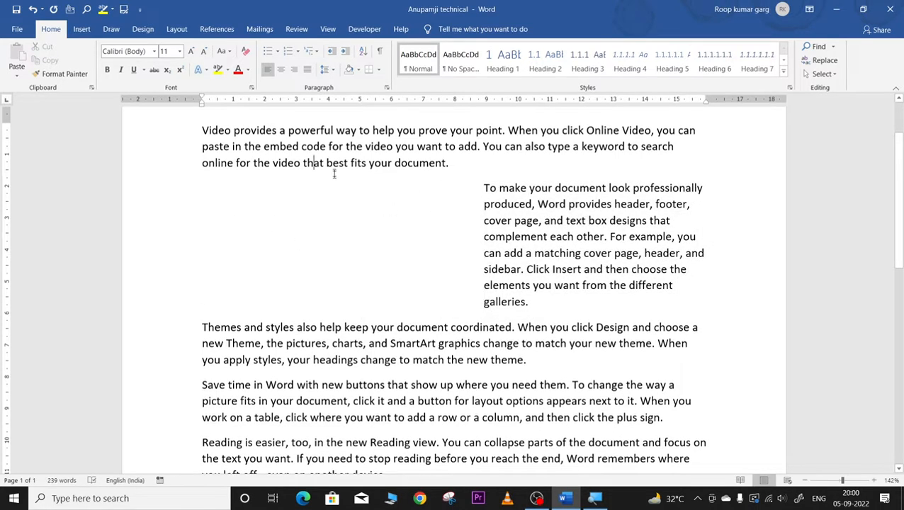
pyautogui.click(289, 226)
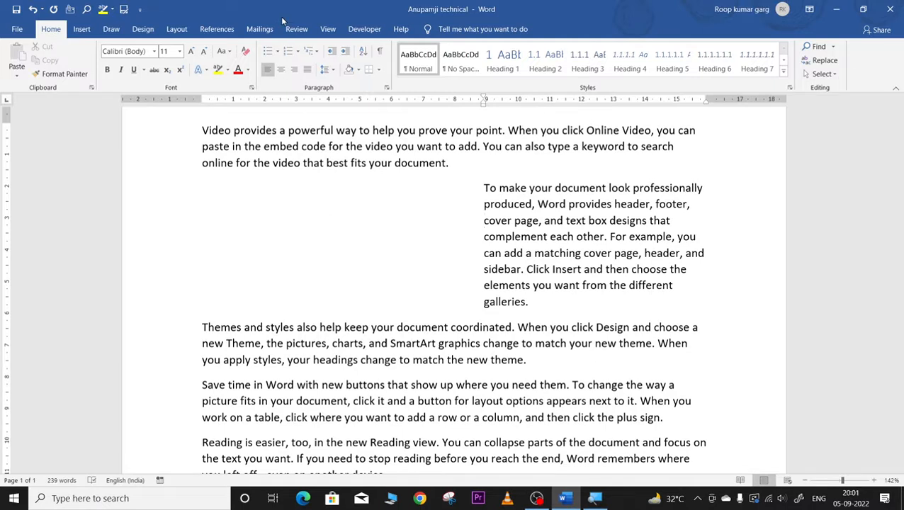
# Step: Insert the second flower photo from Desktop > picture 2050 into the indented paragraph
pyautogui.click(82, 28)
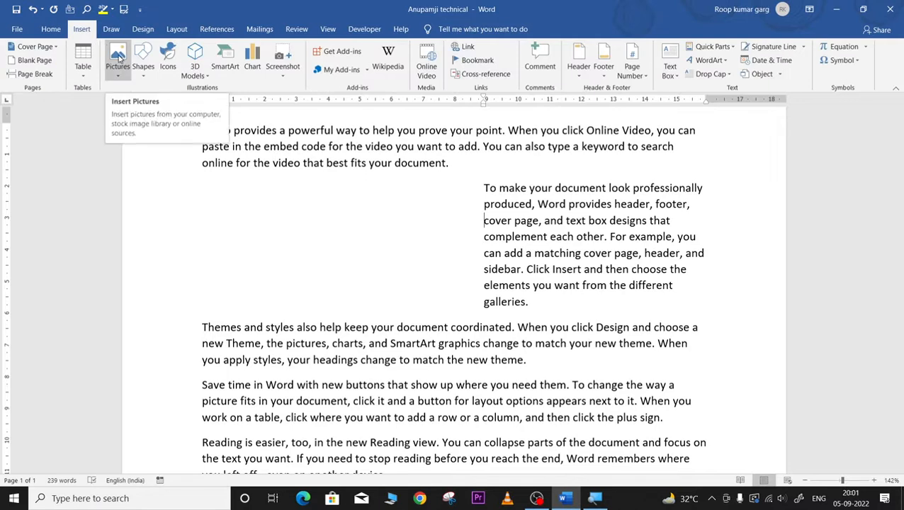
pyautogui.click(119, 64)
pyautogui.click(136, 104)
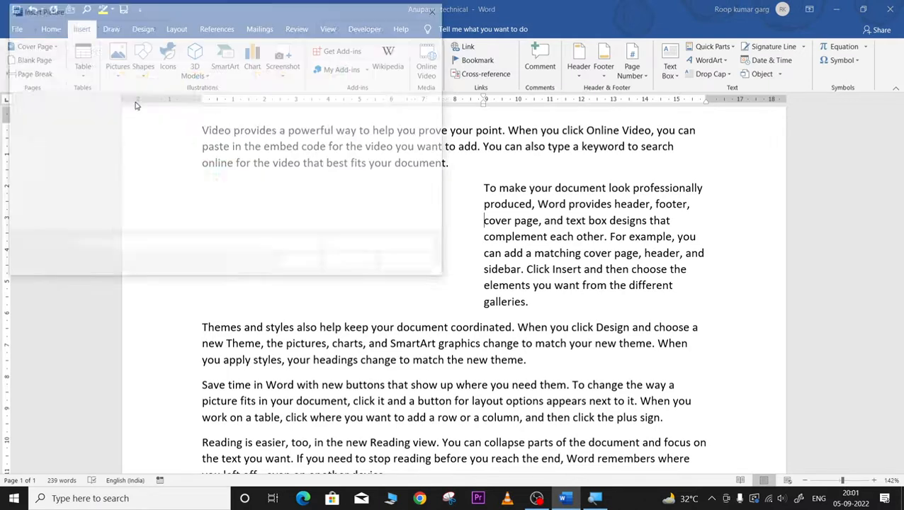
pyautogui.click(44, 120)
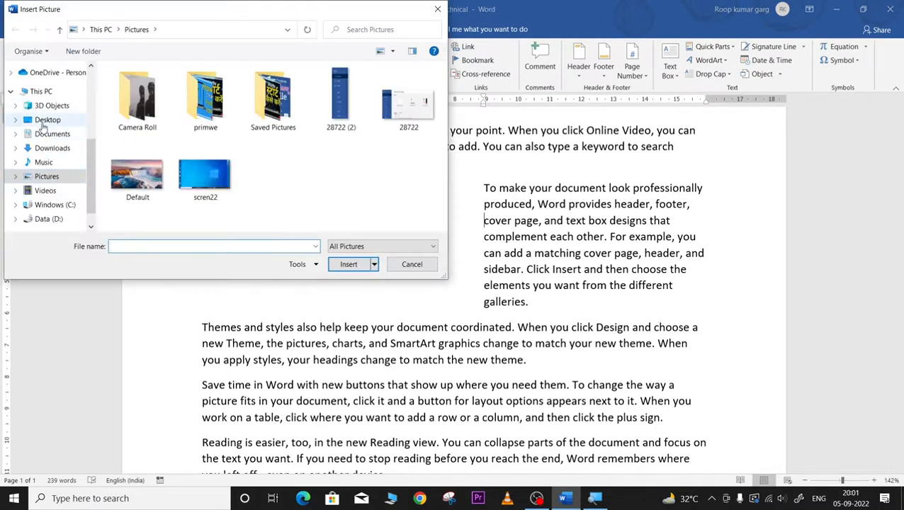
pyautogui.scroll(-1, 357, 189)
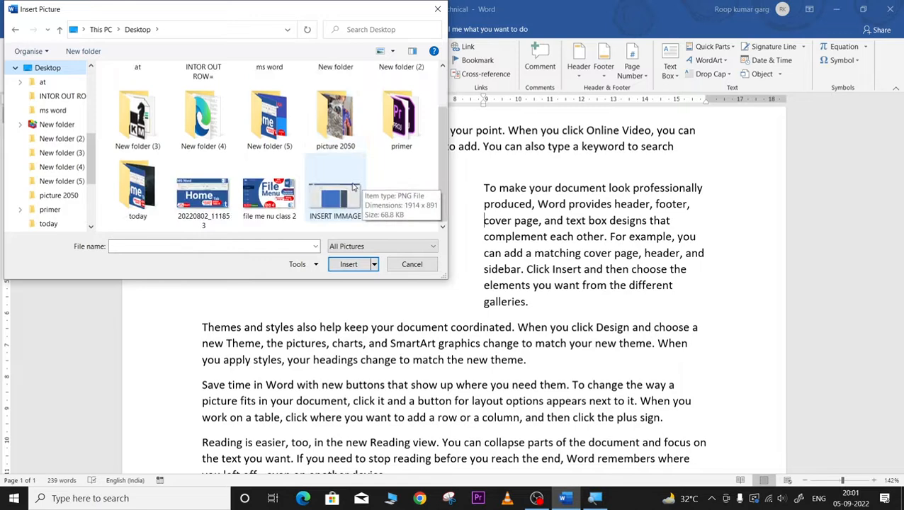
pyautogui.scroll(1, 358, 189)
pyautogui.doubleClick(338, 188)
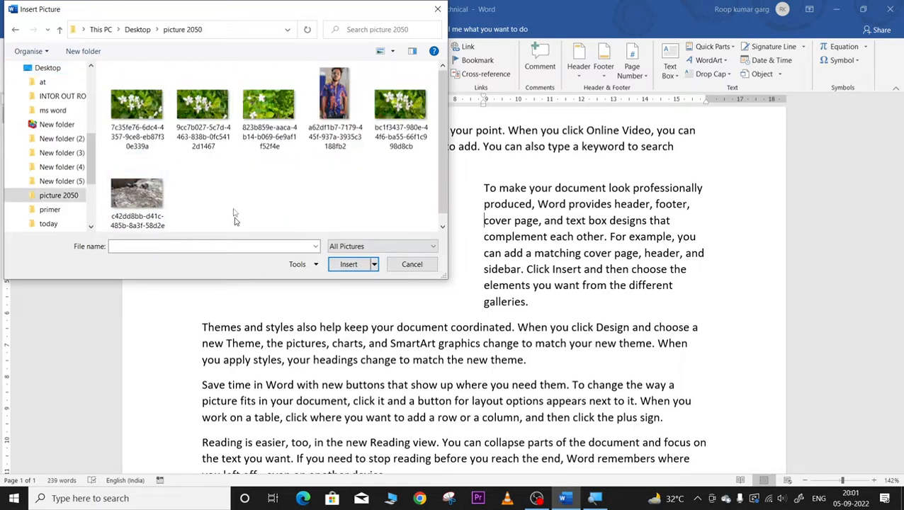
pyautogui.click(202, 126)
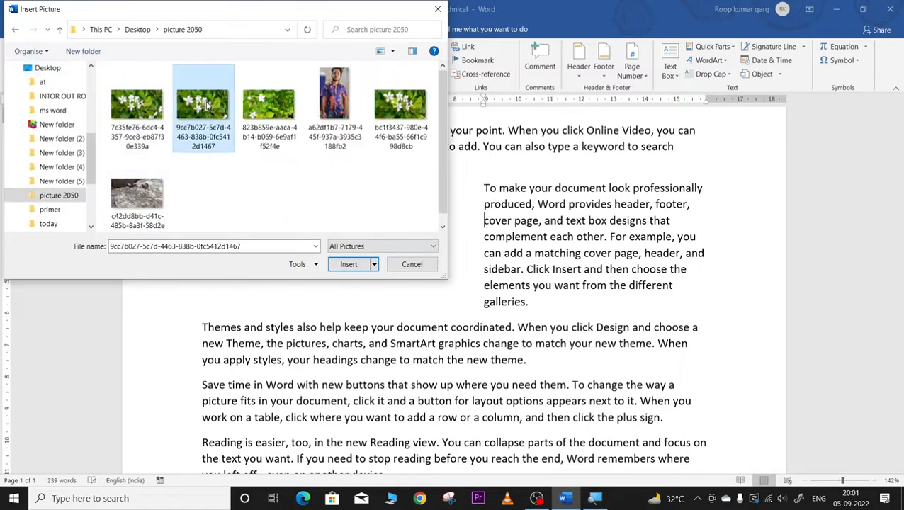
pyautogui.click(348, 264)
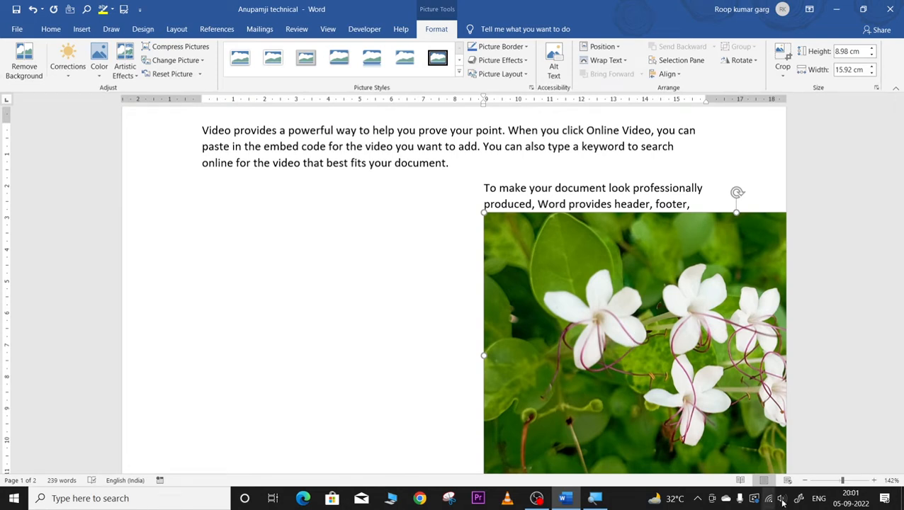
pyautogui.click(823, 480)
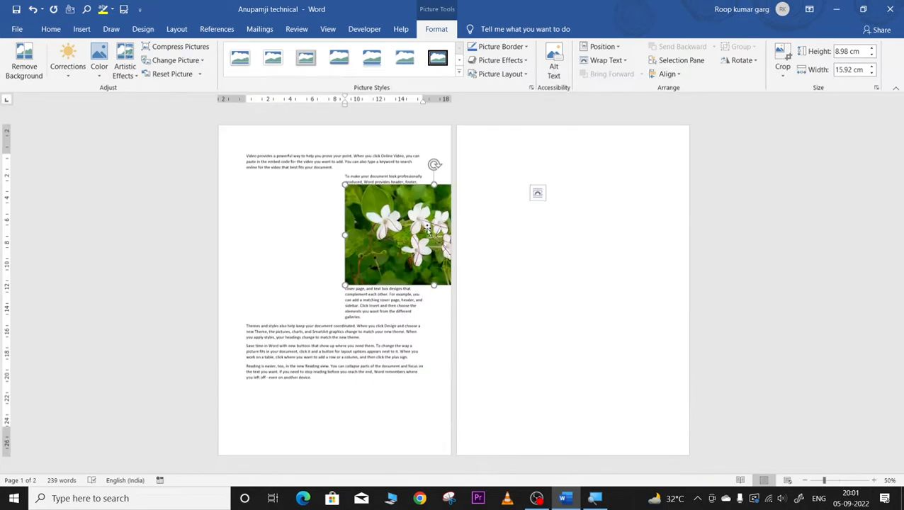
pyautogui.moveTo(398, 229); pyautogui.dragTo(372, 230)
# Step: Give the flower photo Square wrapping, move it left, and shrink it to 7.24 × 12.83 cm
pyautogui.click(591, 60)
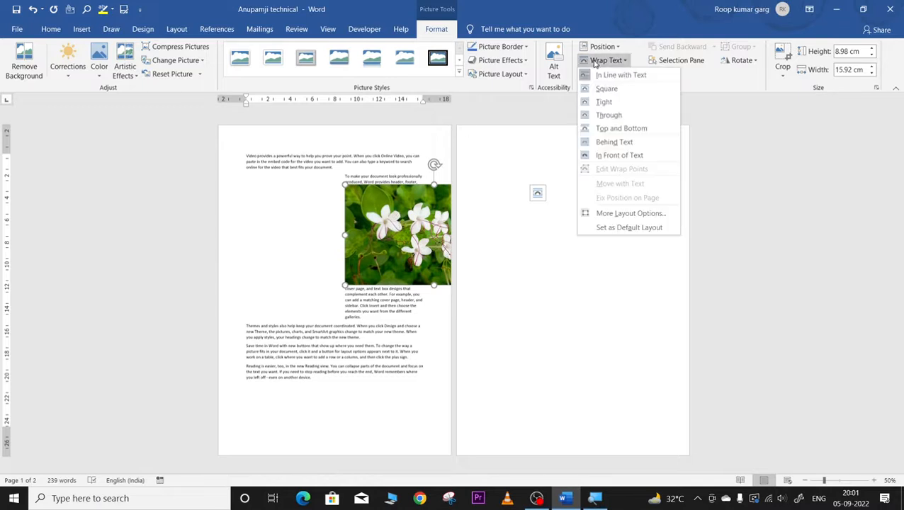
pyautogui.click(603, 88)
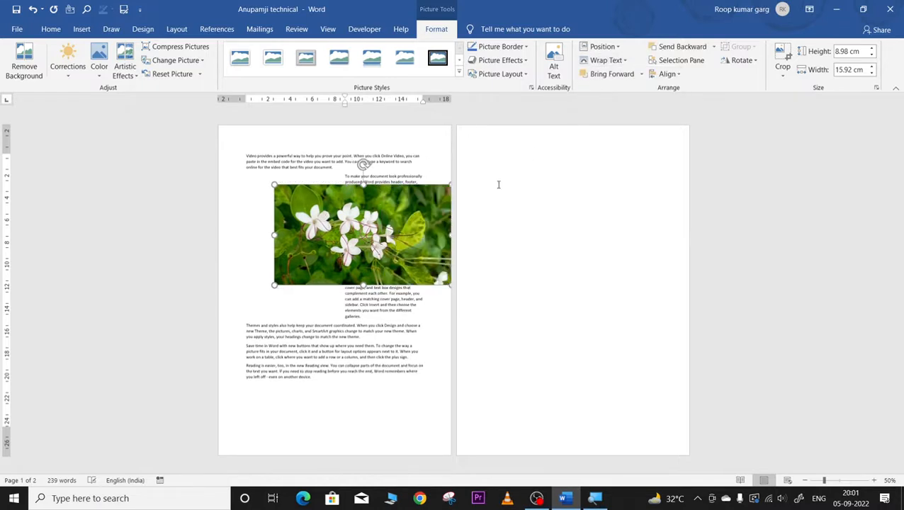
pyautogui.moveTo(401, 226); pyautogui.dragTo(356, 228)
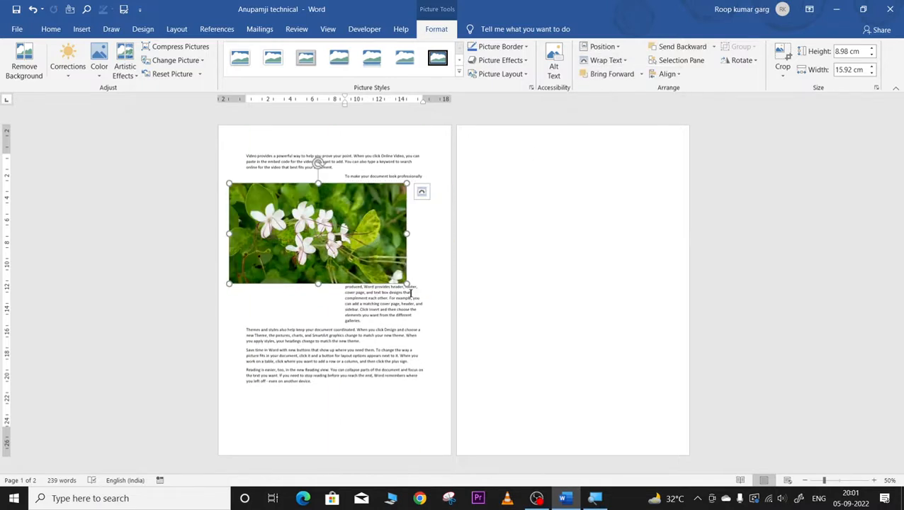
pyautogui.moveTo(407, 283); pyautogui.dragTo(371, 264)
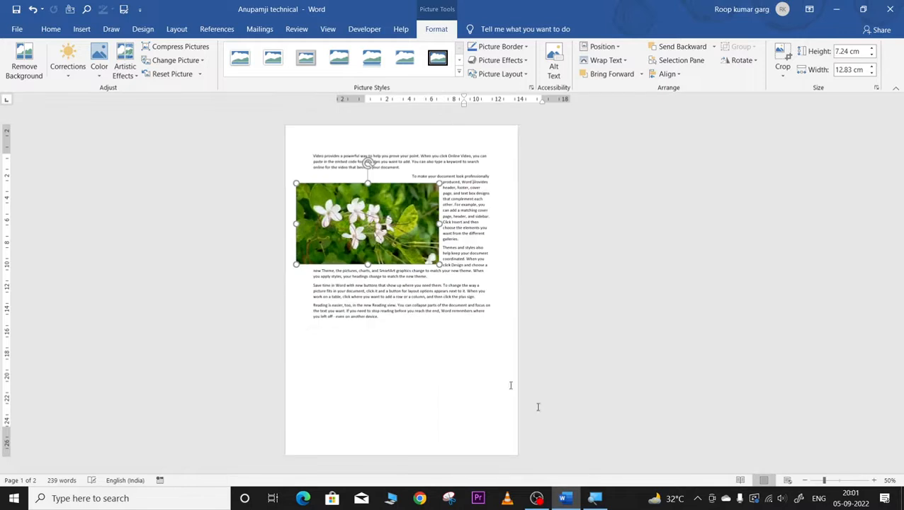
pyautogui.click(837, 481)
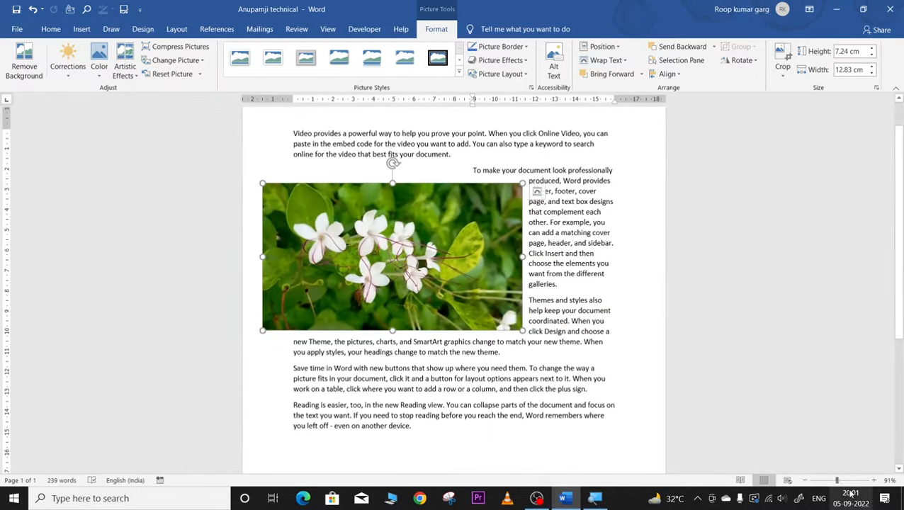
pyautogui.click(851, 482)
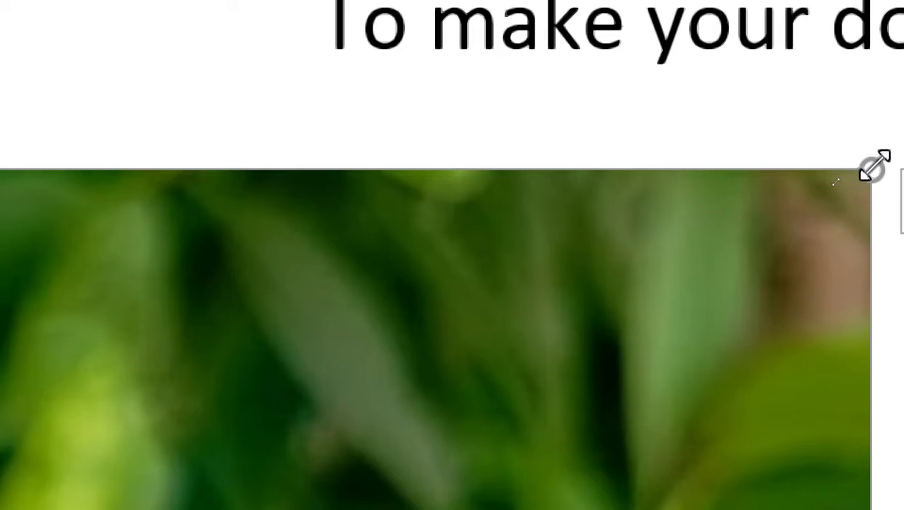
# Step: Shrink the flower photo by its corners and move it up beside the indented paragraph
pyautogui.moveTo(874, 167); pyautogui.dragTo(383, 447)
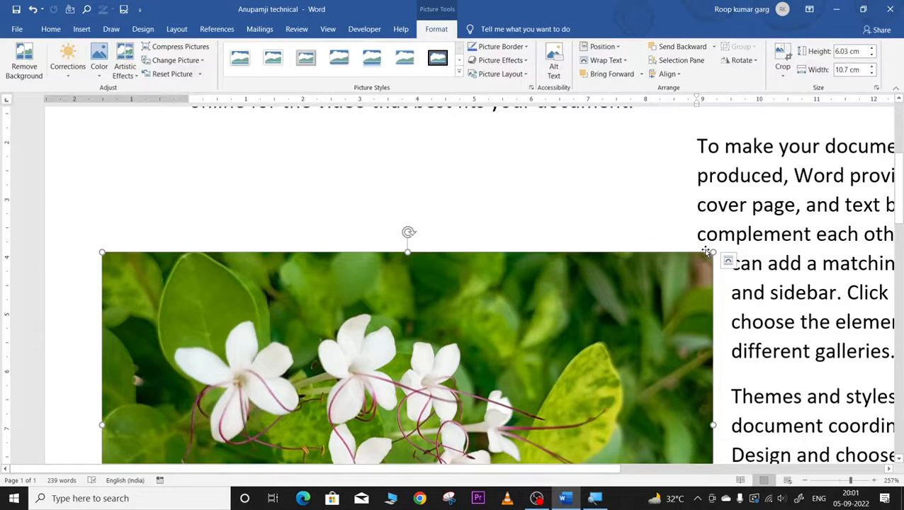
pyautogui.moveTo(712, 253); pyautogui.dragTo(539, 329)
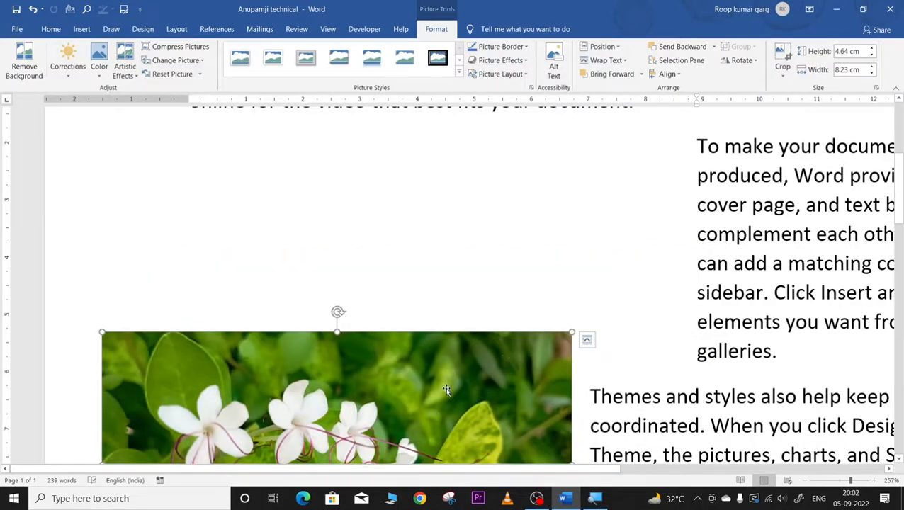
pyautogui.moveTo(445, 386); pyautogui.dragTo(469, 192)
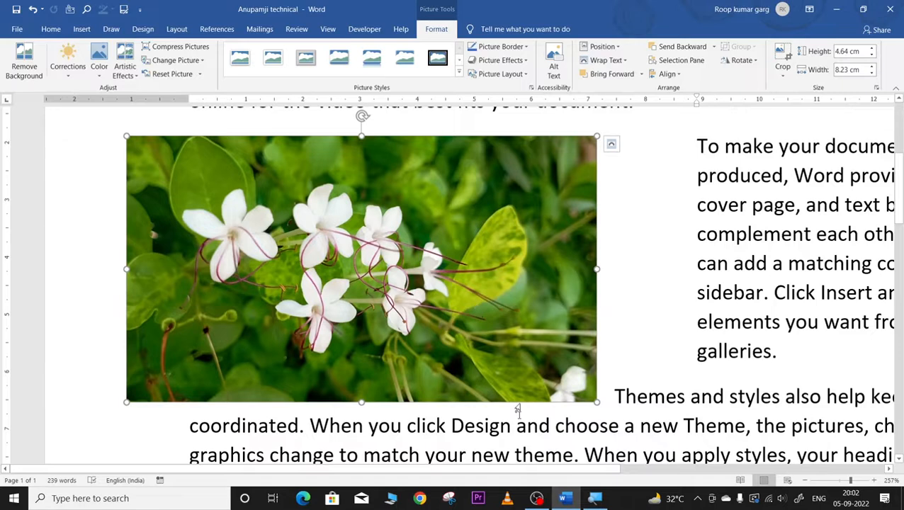
pyautogui.moveTo(361, 400); pyautogui.dragTo(364, 463)
# Step: Undo the last two resizes and reposition the 3.71 × 6.59 cm photo left of the paragraph
pyautogui.scroll(-3, 389, 393)
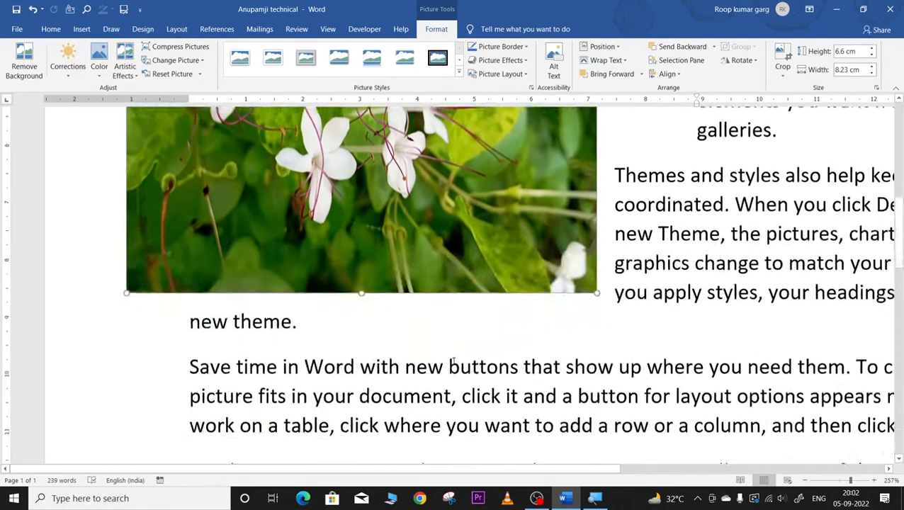
pyautogui.scroll(6, 439, 369)
pyautogui.scroll(-2, 439, 372)
pyautogui.scroll(-1, 439, 369)
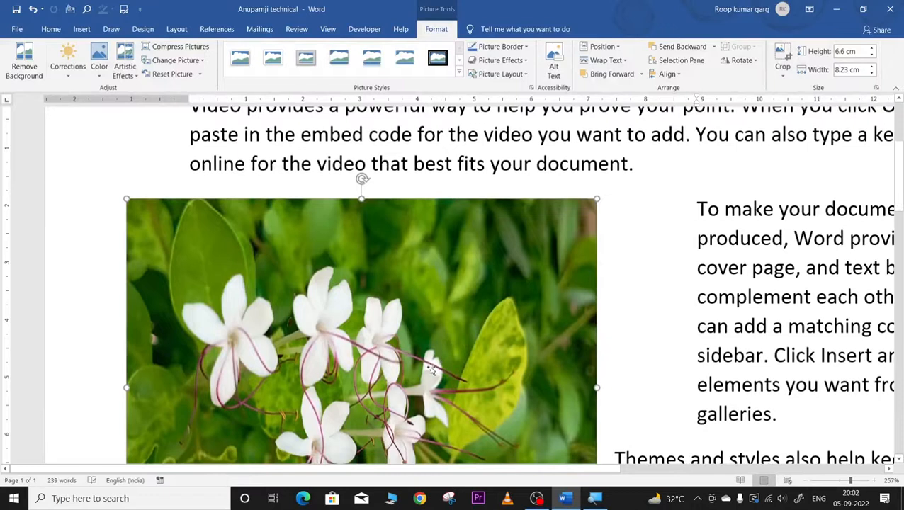
pyautogui.scroll(-5, 425, 341)
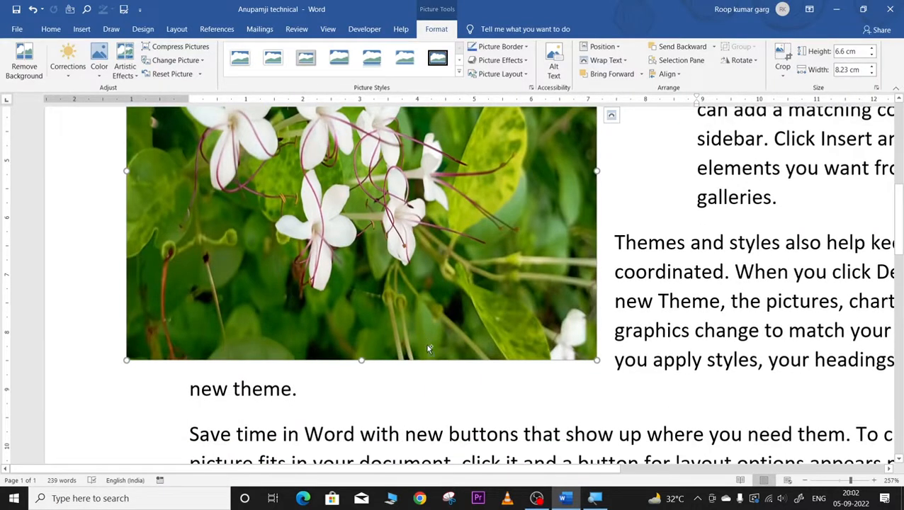
pyautogui.hotkey('ctrl', 'z')
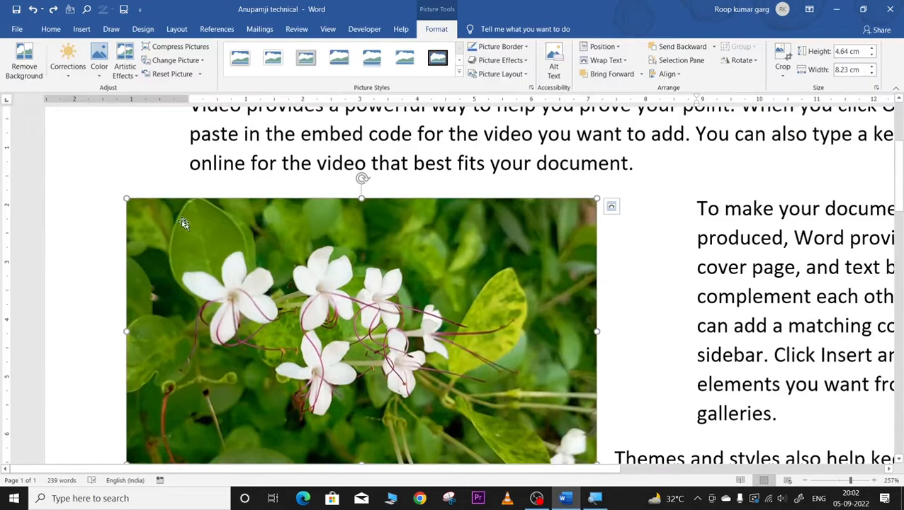
pyautogui.hotkey('ctrl', 'z')
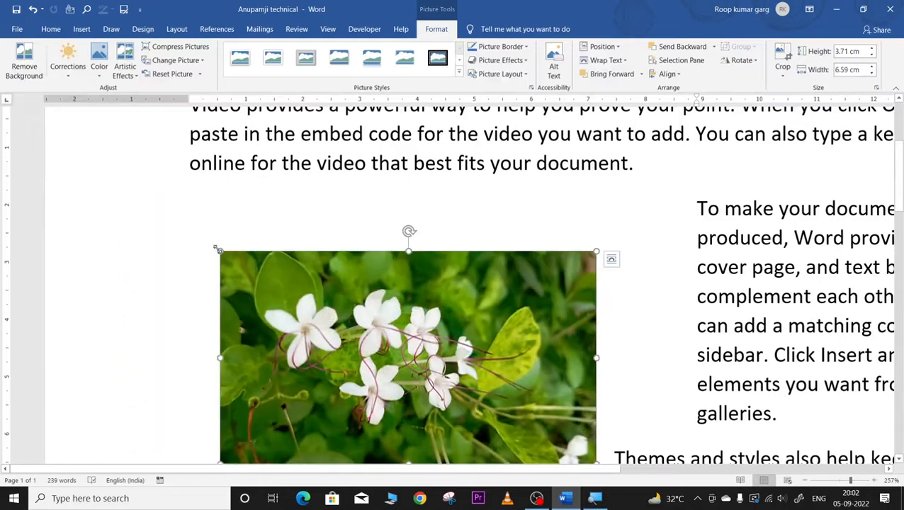
pyautogui.moveTo(310, 300); pyautogui.dragTo(282, 270)
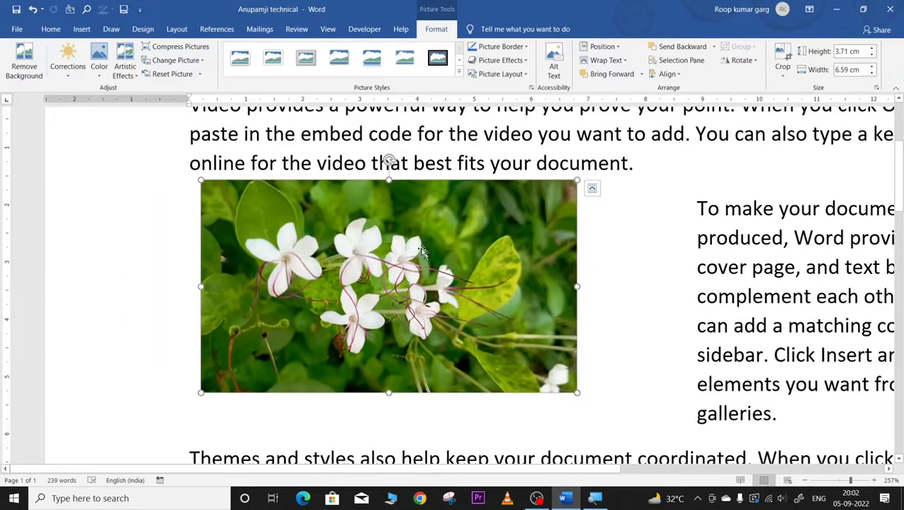
pyautogui.moveTo(401, 221); pyautogui.dragTo(423, 255)
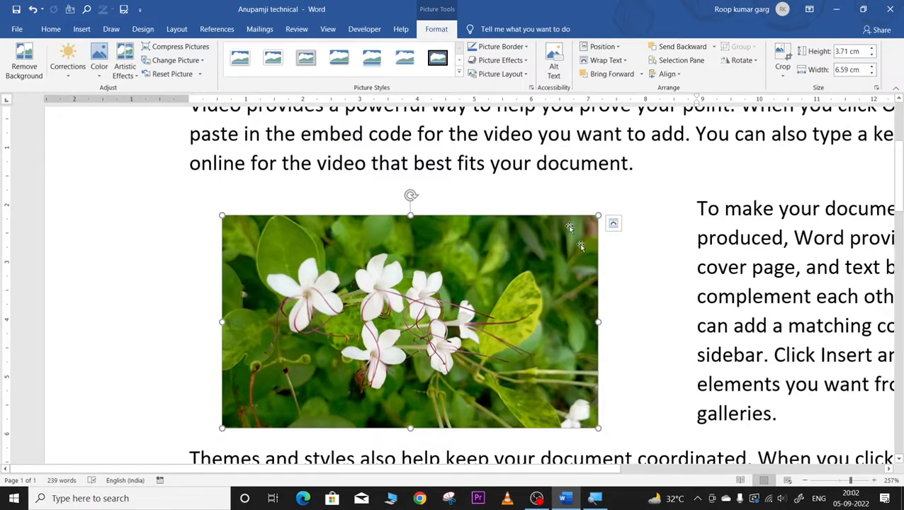
pyautogui.scroll(-7, 580, 245)
# Step: Add an empty paragraph after the last text and open Insert > Pictures > Online Pictures
pyautogui.click(532, 371)
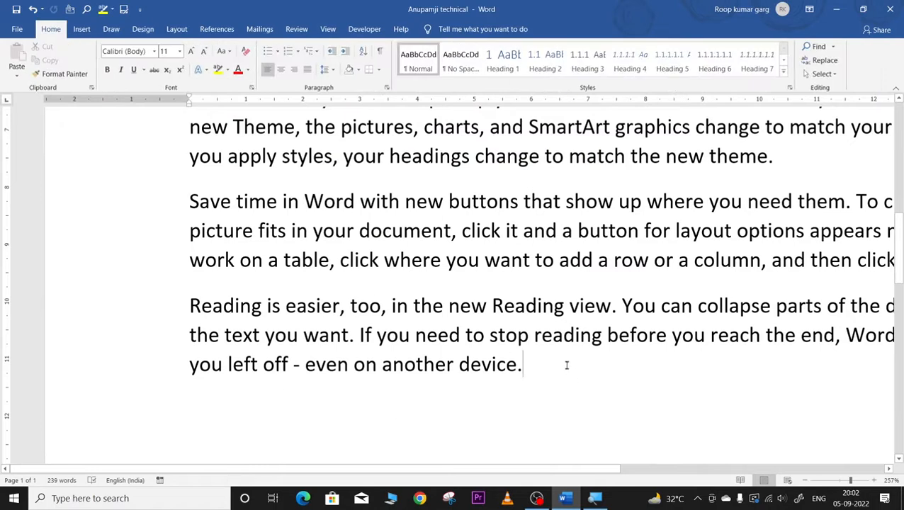
pyautogui.press('Return')
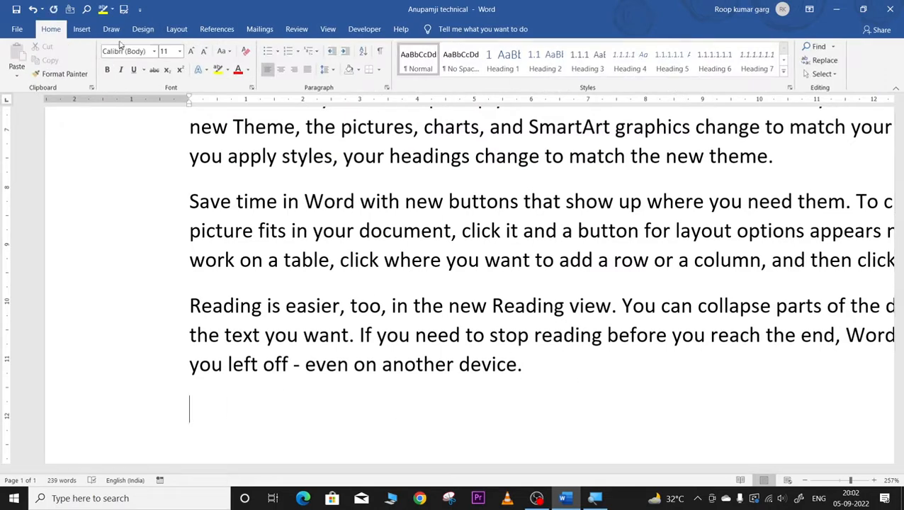
pyautogui.click(82, 29)
pyautogui.click(118, 80)
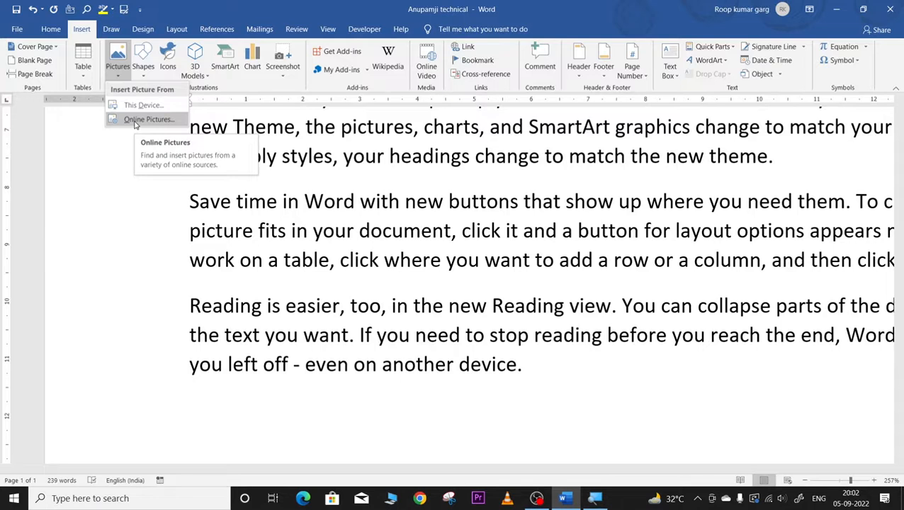
pyautogui.click(148, 119)
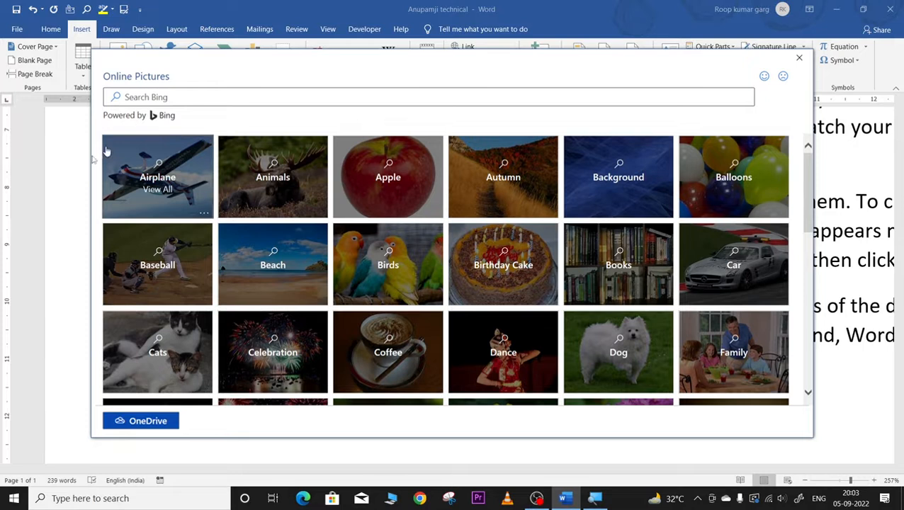
# Step: From the Cats category, insert the orange kittens and close-up cat face pictures together
pyautogui.click(156, 346)
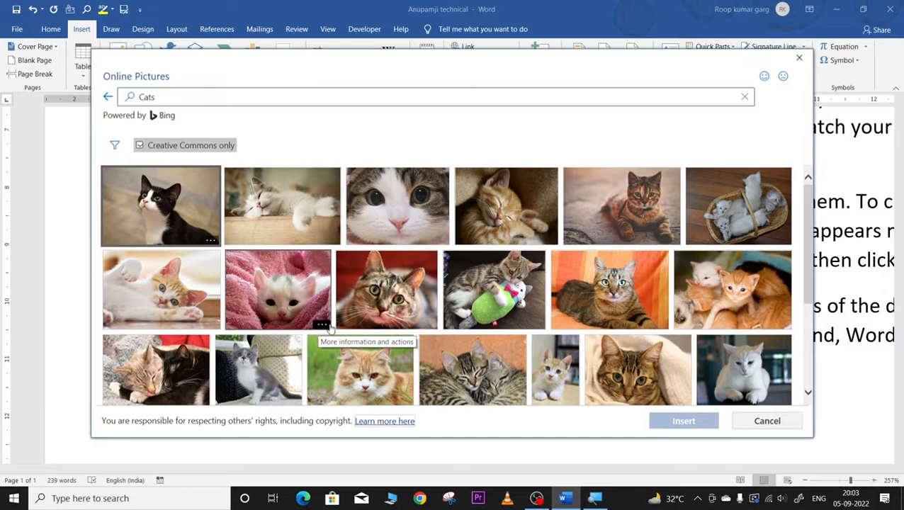
pyautogui.click(686, 284)
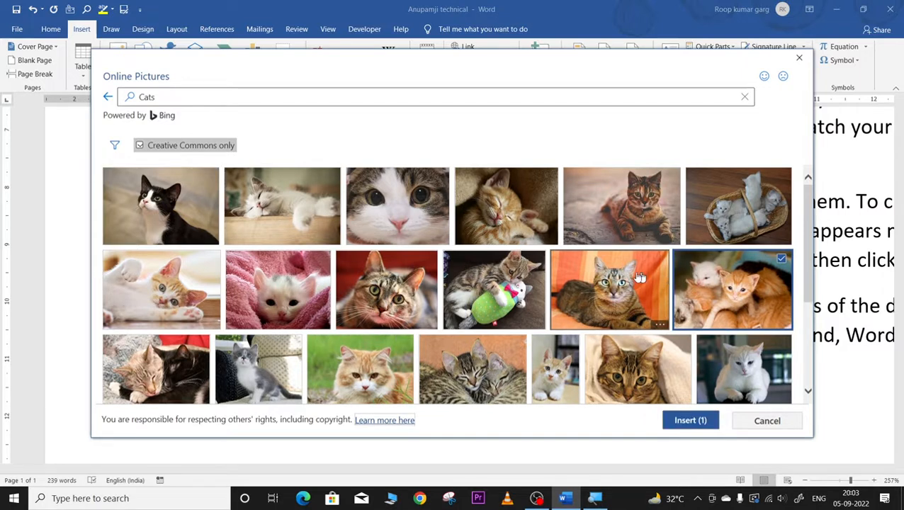
pyautogui.click(403, 212)
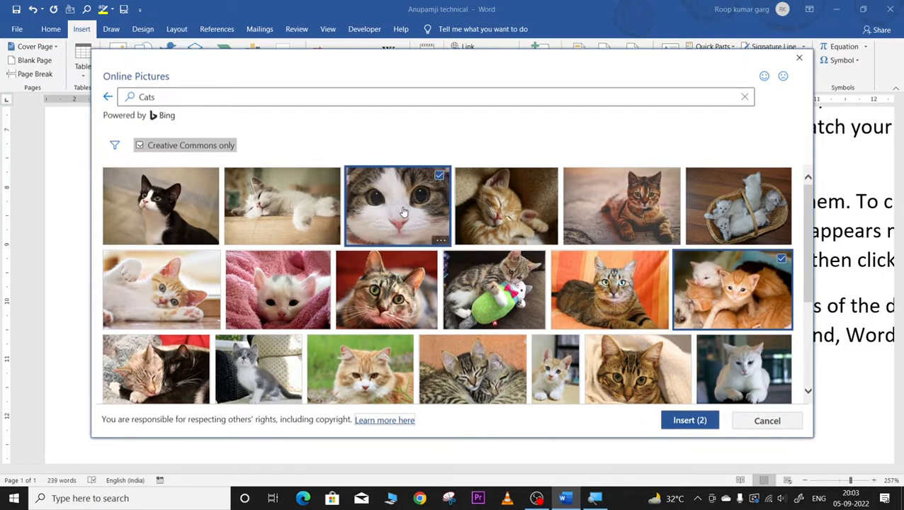
pyautogui.click(689, 420)
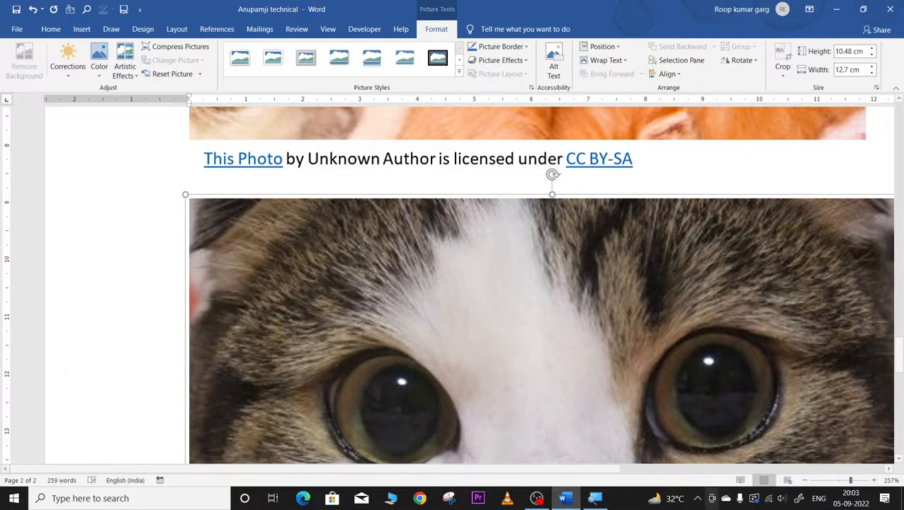
# Step: Shrink the cat face and kittens pictures so both fit on page one
pyautogui.click(826, 481)
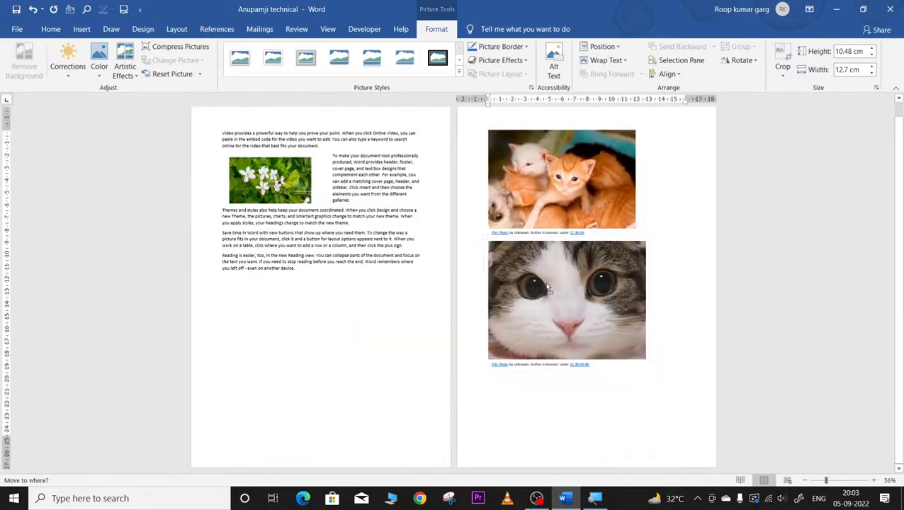
pyautogui.click(546, 182)
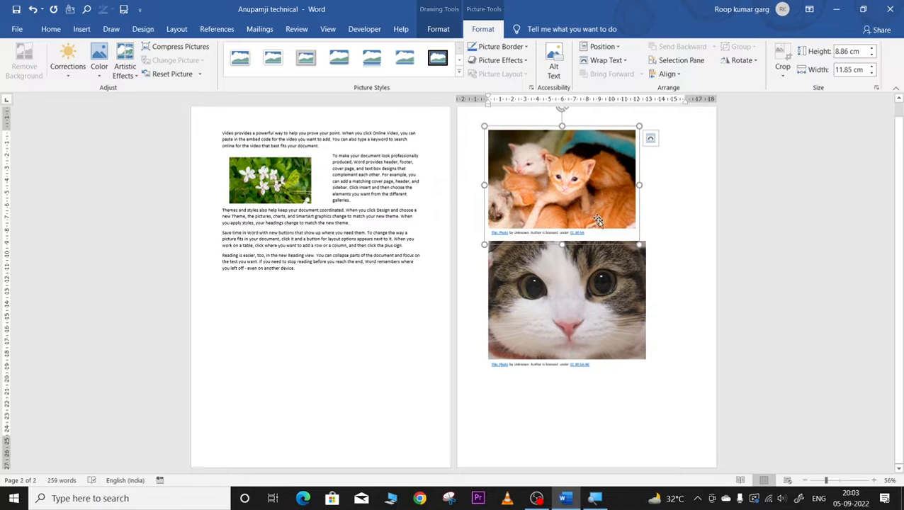
pyautogui.click(631, 339)
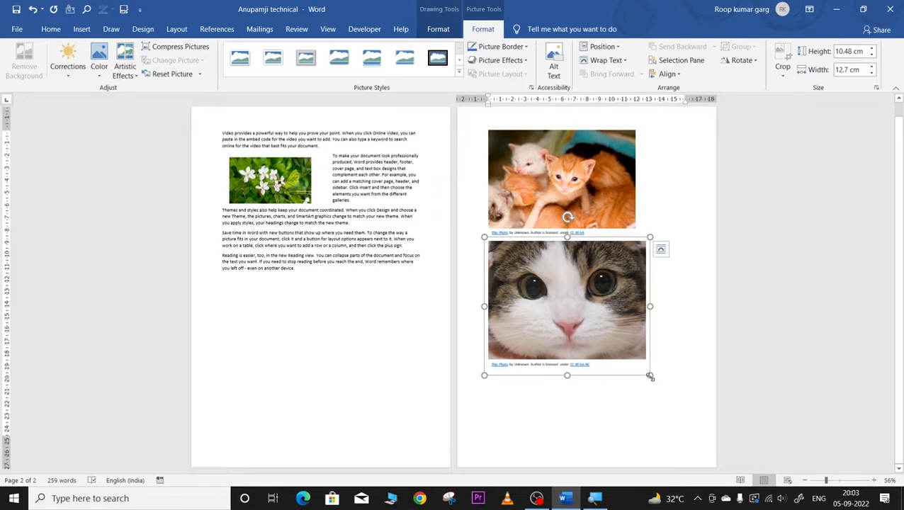
pyautogui.moveTo(651, 376); pyautogui.dragTo(588, 310)
pyautogui.click(627, 214)
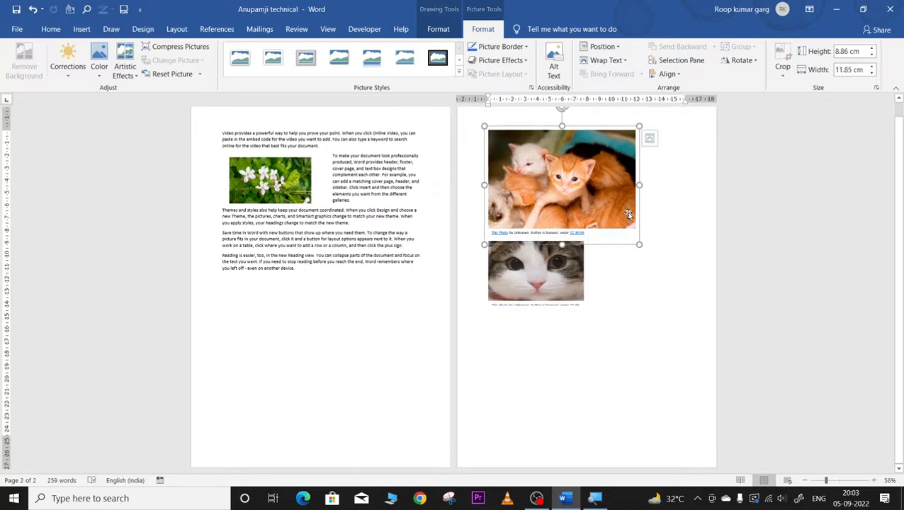
pyautogui.moveTo(639, 247); pyautogui.dragTo(592, 207)
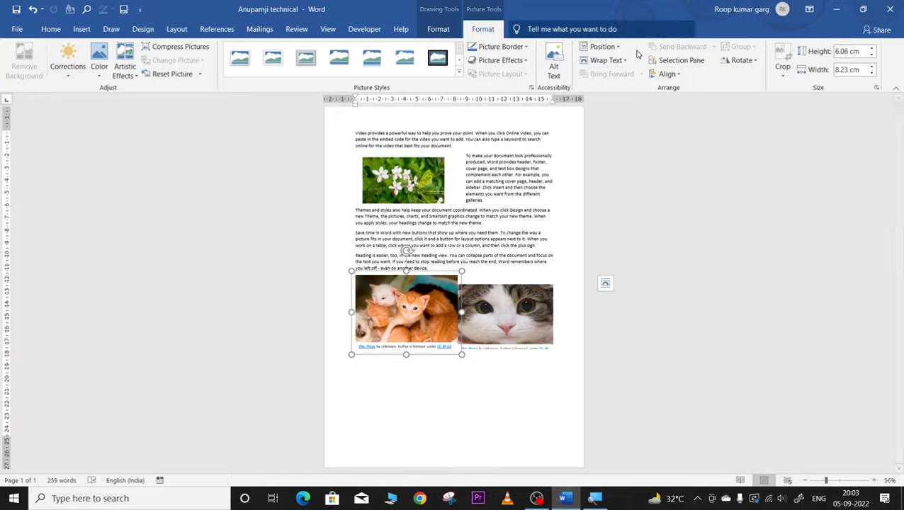
# Step: Give the cat face Tight wrapping beside the flower and place the kittens at lower left below the text
pyautogui.click(595, 63)
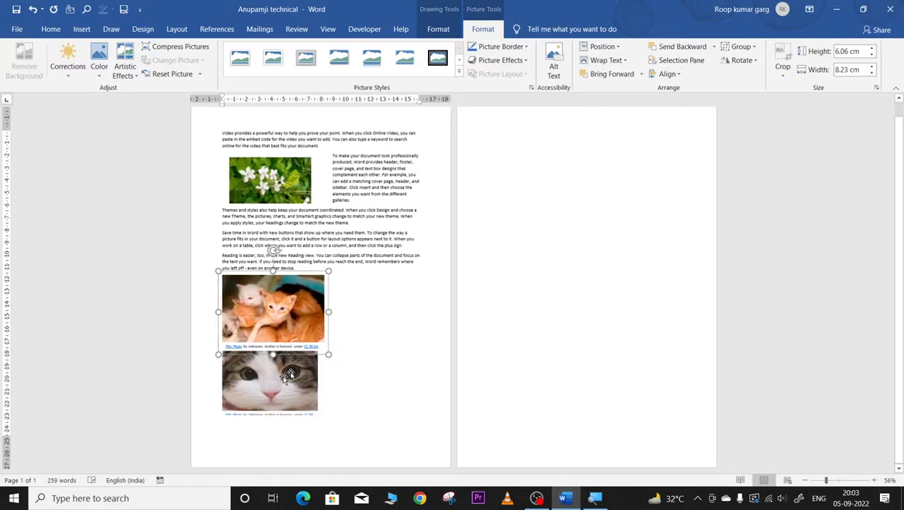
pyautogui.click(281, 374)
pyautogui.click(586, 63)
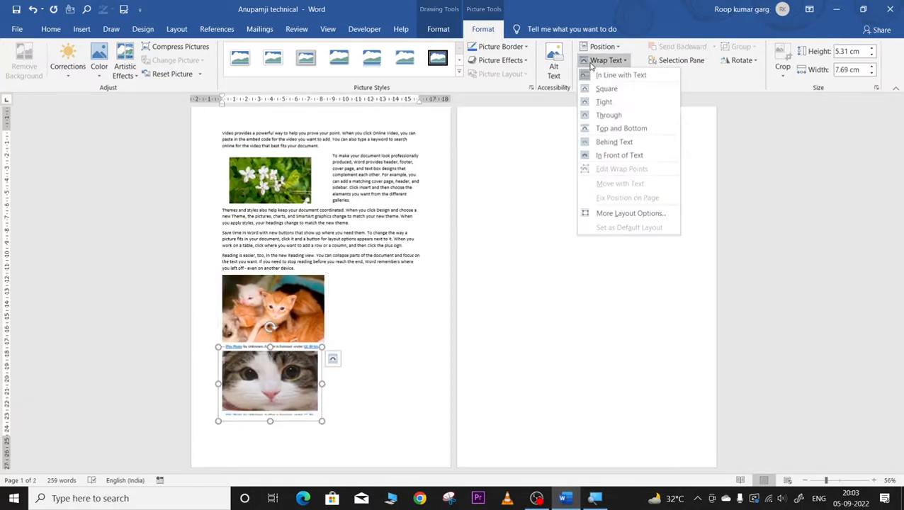
pyautogui.click(596, 104)
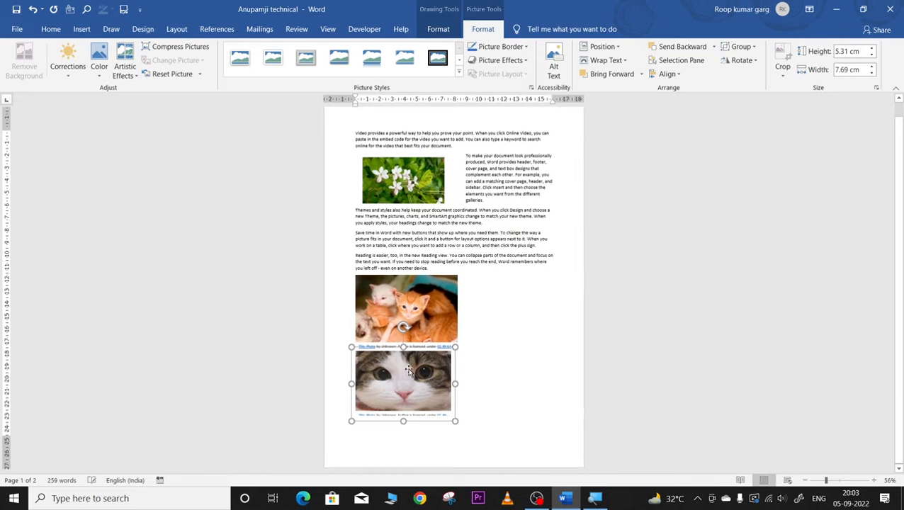
pyautogui.moveTo(407, 368); pyautogui.dragTo(490, 180)
pyautogui.moveTo(387, 404); pyautogui.dragTo(401, 306)
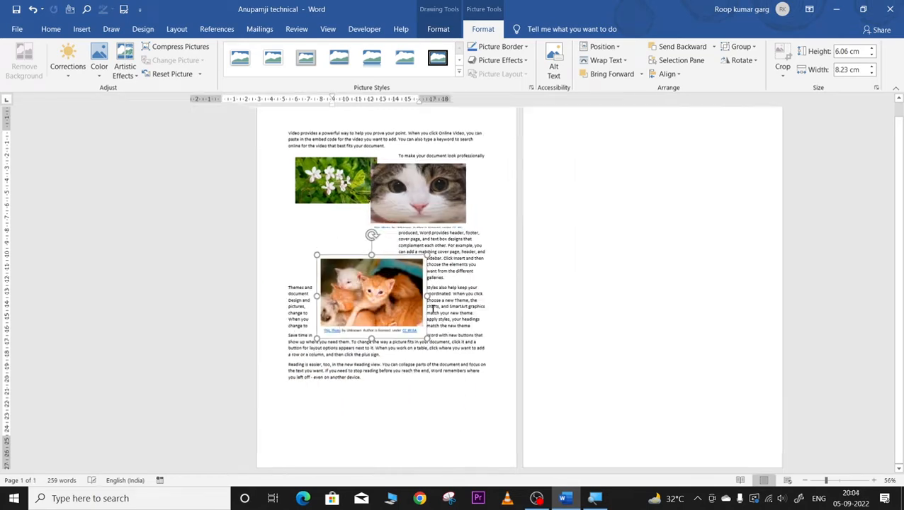
pyautogui.moveTo(309, 294); pyautogui.dragTo(340, 356)
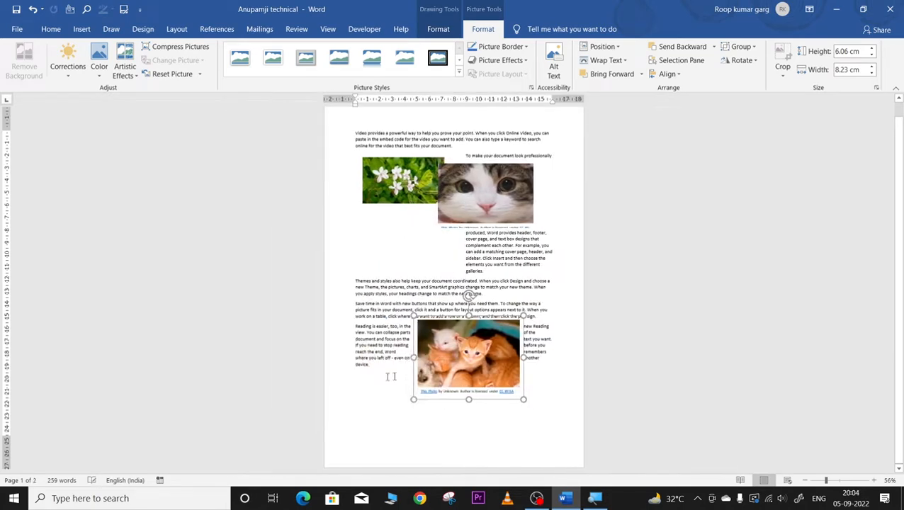
pyautogui.moveTo(441, 371); pyautogui.dragTo(366, 395)
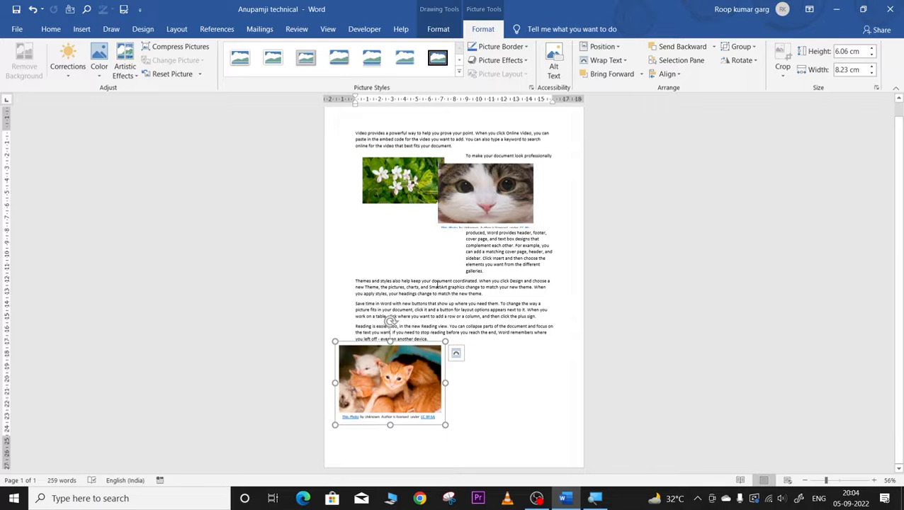
# Step: Move the 5.31 × 7.69 cm cat face down and left among the middle paragraphs
pyautogui.click(491, 205)
pyautogui.moveTo(484, 209); pyautogui.dragTo(426, 250)
pyautogui.moveTo(420, 289); pyautogui.dragTo(419, 311)
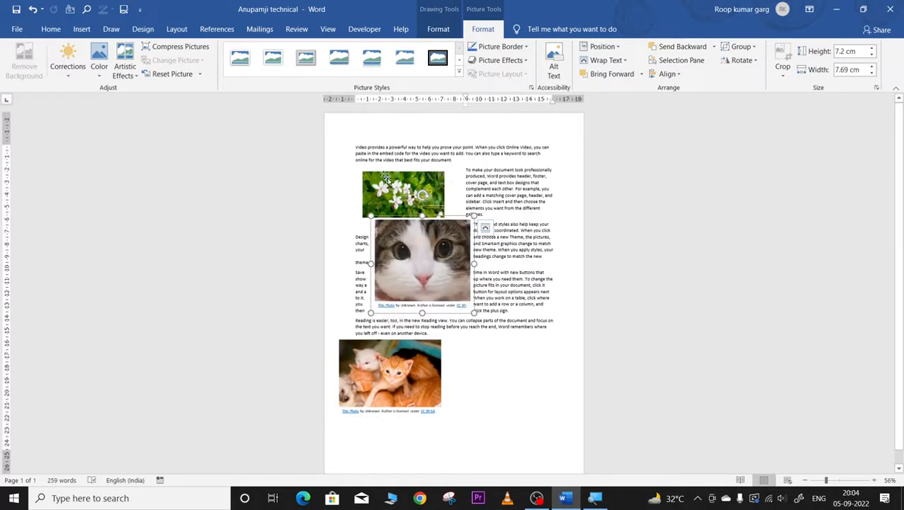
pyautogui.hotkey('ctrl', 'z')
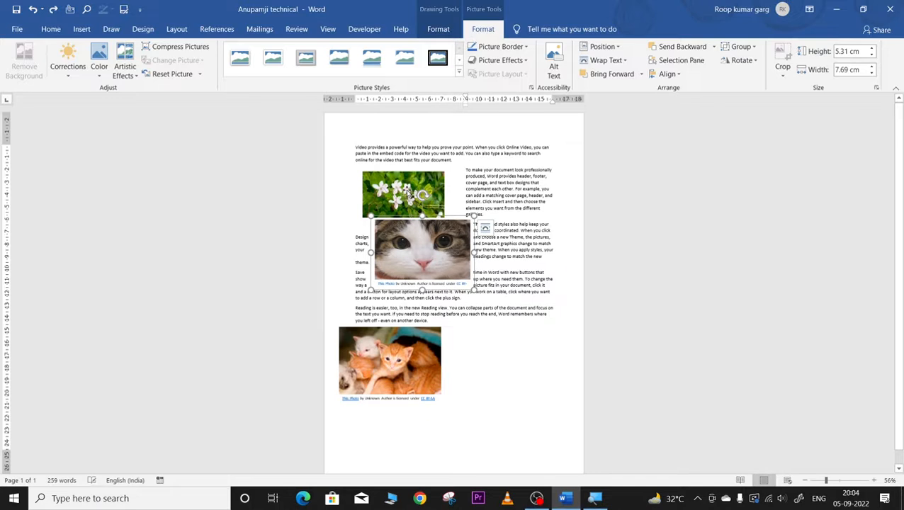
pyautogui.click(82, 30)
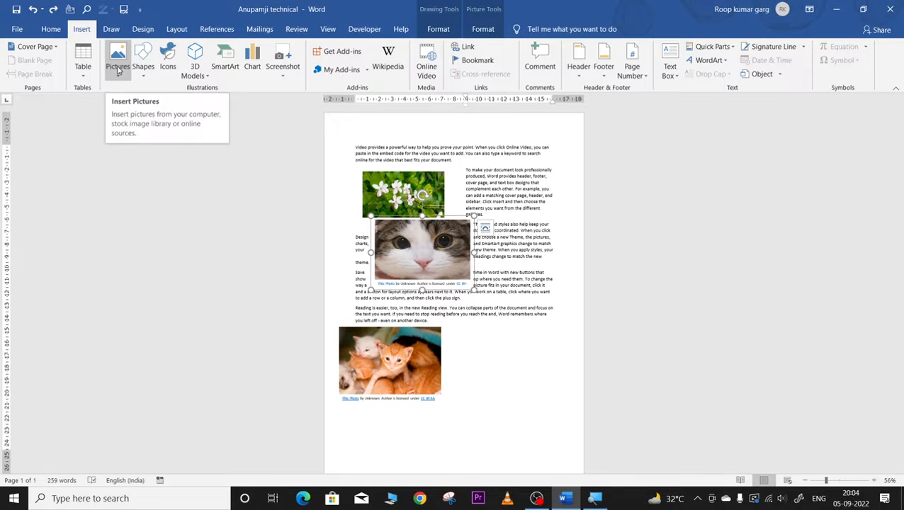
# Step: Drag the close-up cat photo below the kittens picture, then drag the kittens picture to overlap it
pyautogui.click(385, 192)
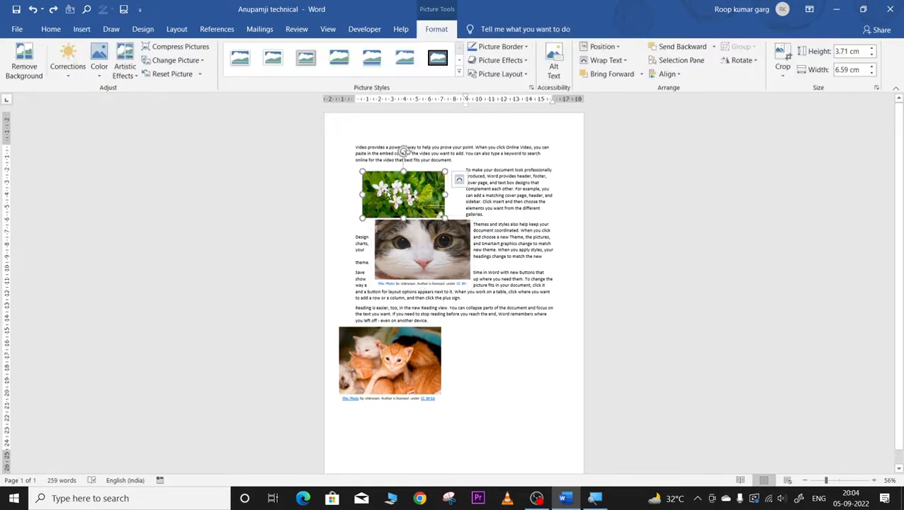
pyautogui.click(538, 352)
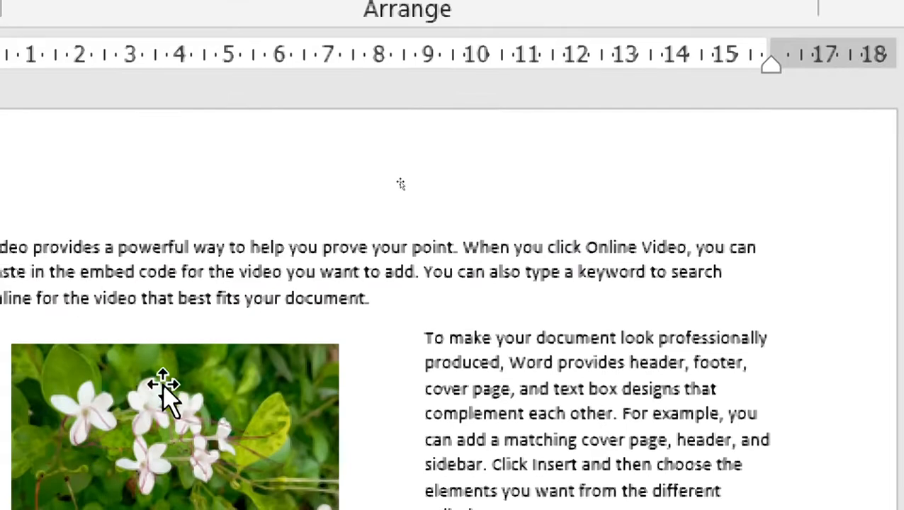
pyautogui.click(78, 457)
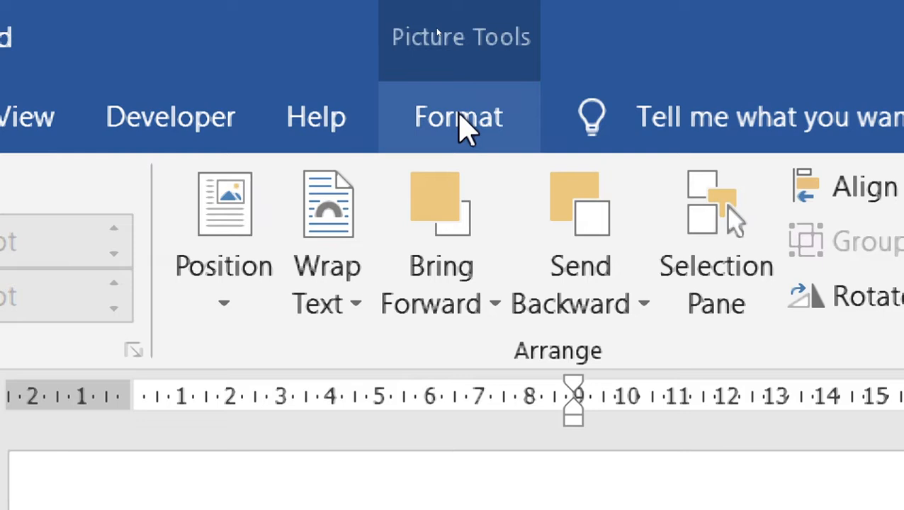
pyautogui.click(459, 119)
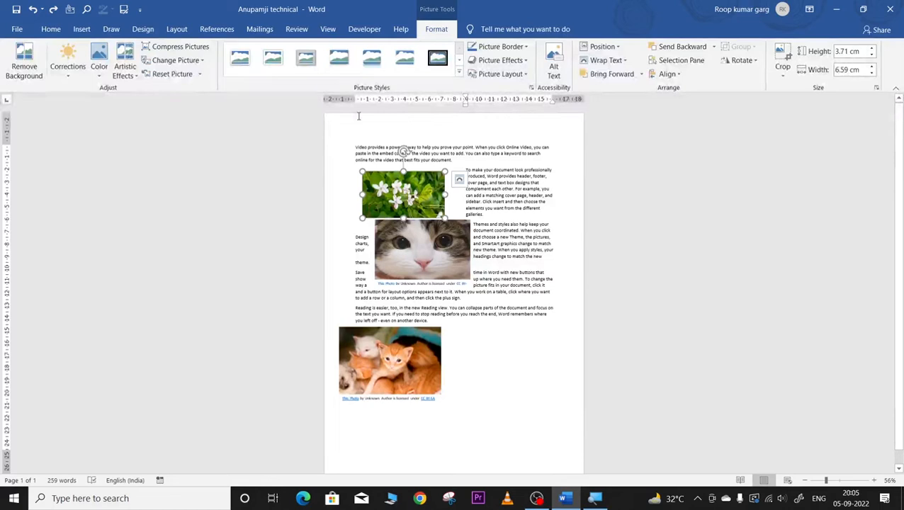
pyautogui.moveTo(427, 252); pyautogui.dragTo(447, 393)
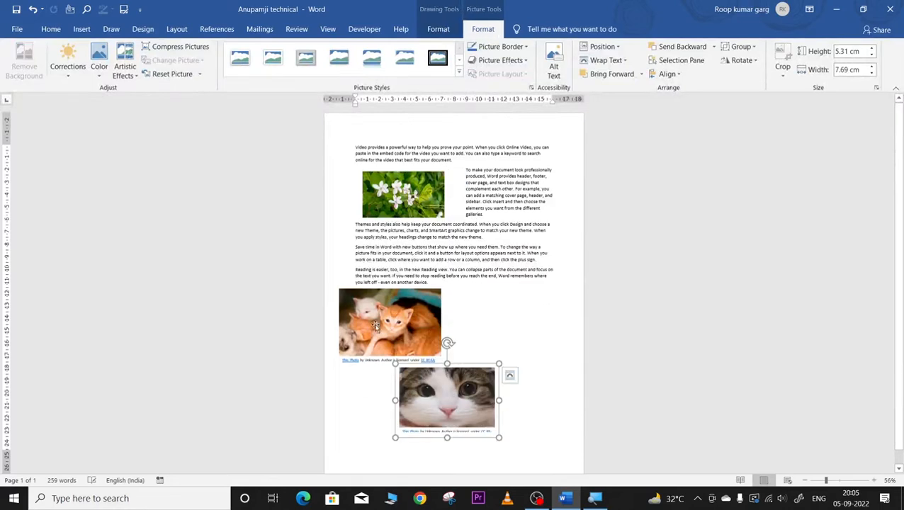
pyautogui.moveTo(376, 326); pyautogui.dragTo(361, 369)
# Step: Zoom the page to 99% with the zoom slider
pyautogui.click(407, 209)
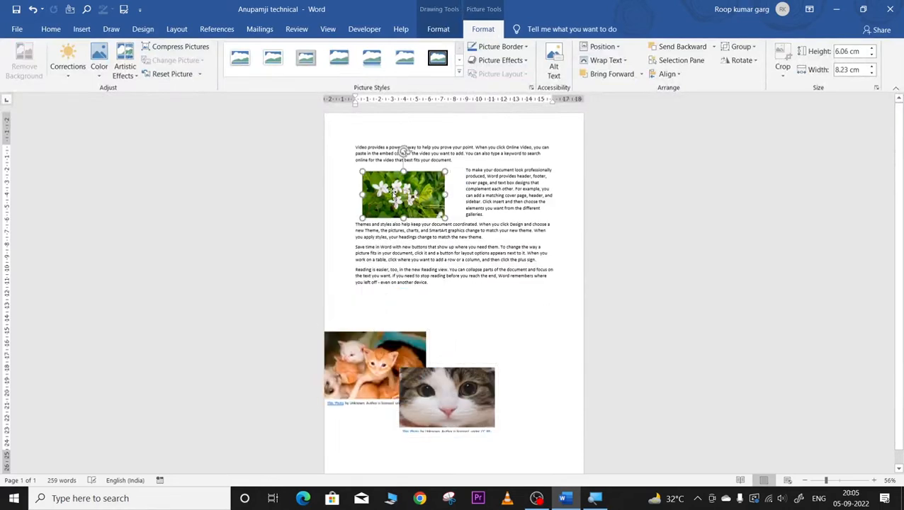
pyautogui.click(839, 481)
pyautogui.scroll(-3, 402, 256)
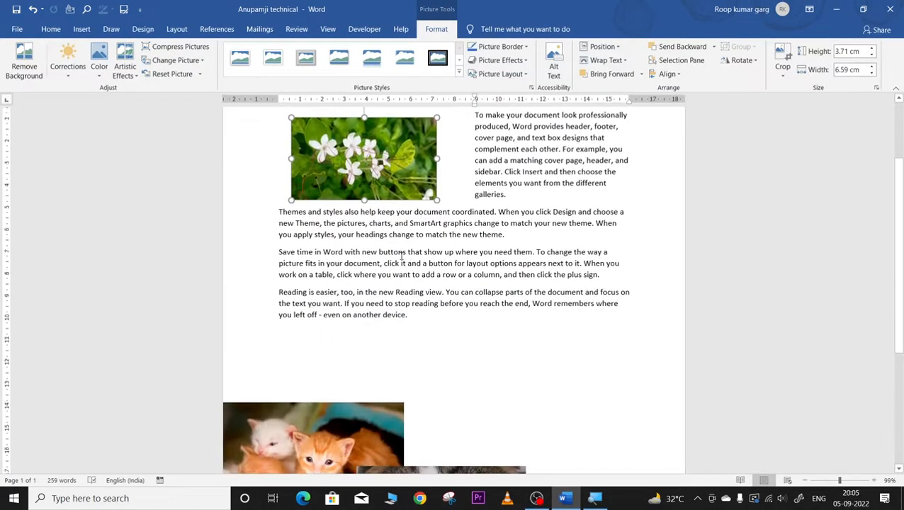
pyautogui.scroll(3, 403, 257)
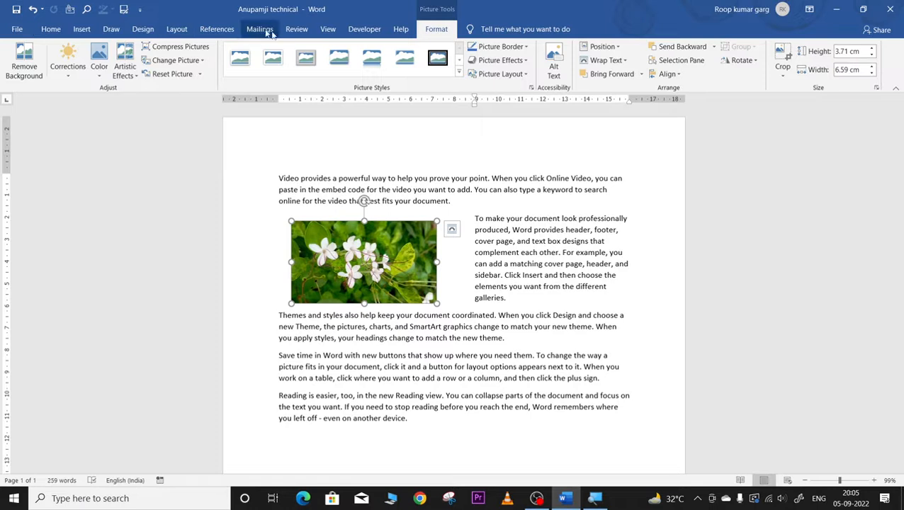
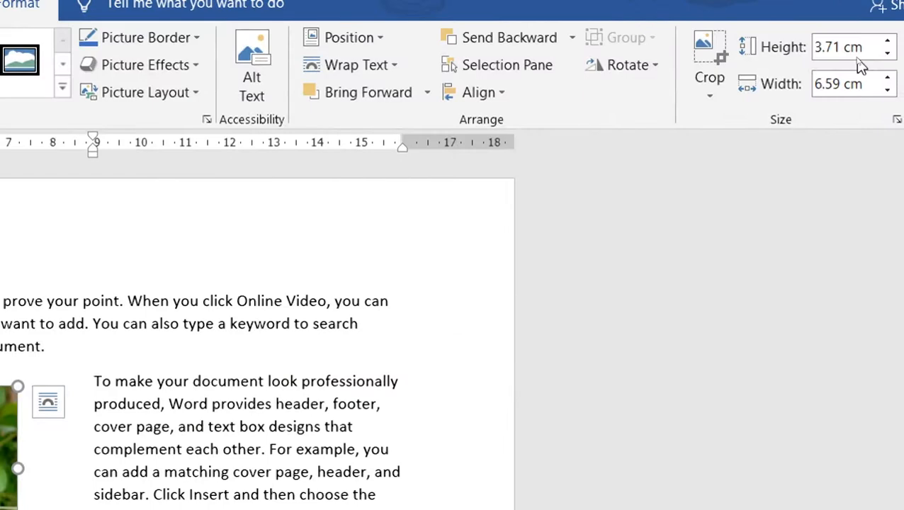
# Step: Narrow the flower picture slightly, then step its width up repeatedly with the Width spinner
pyautogui.click(888, 91)
pyautogui.click(888, 90)
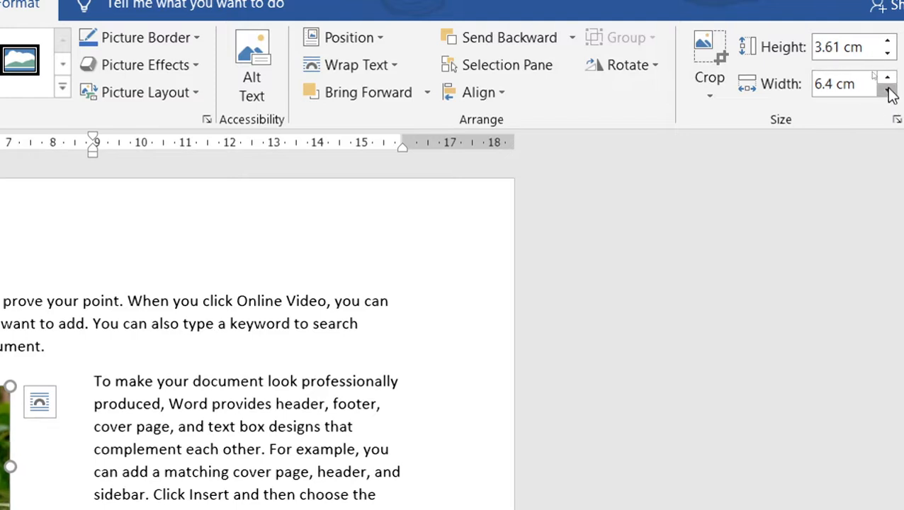
pyautogui.click(888, 91)
pyautogui.click(888, 91)
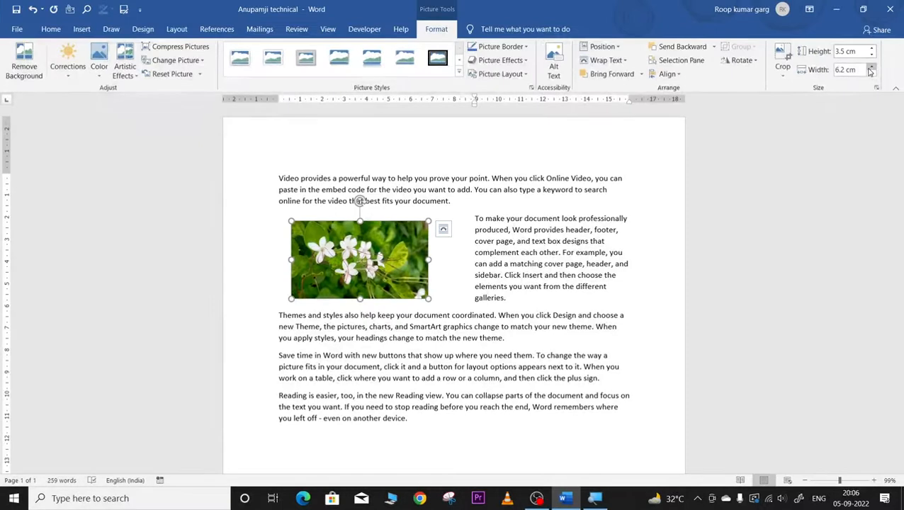
pyautogui.click(871, 67)
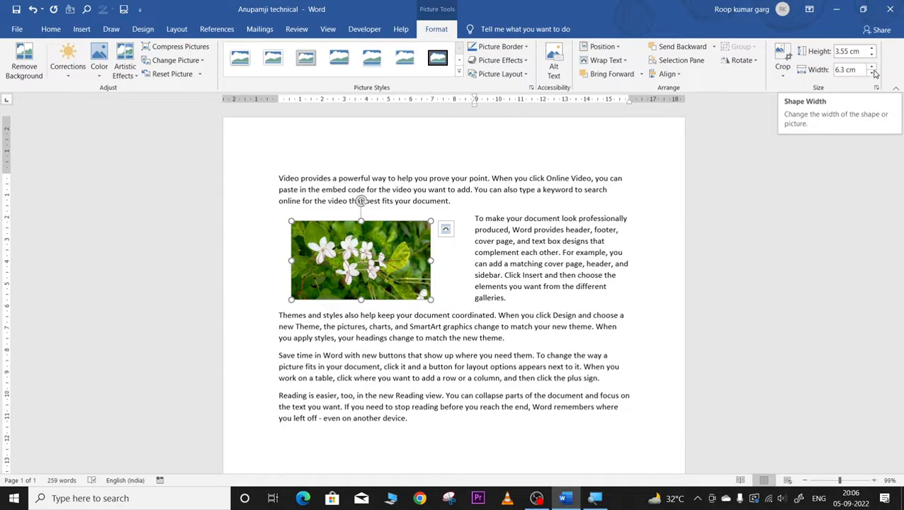
pyautogui.click(872, 67)
pyautogui.click(872, 67)
pyautogui.click(872, 68)
pyautogui.click(871, 68)
pyautogui.click(872, 68)
pyautogui.click(872, 68)
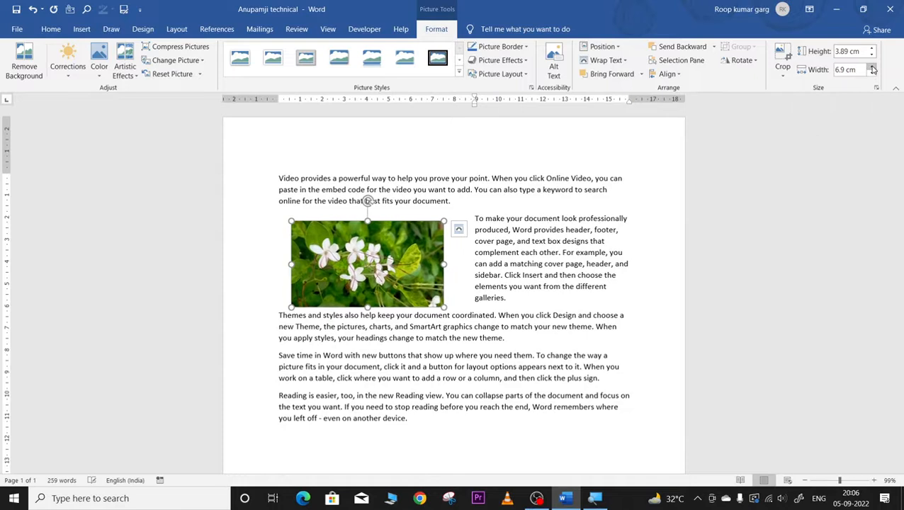
pyautogui.click(872, 68)
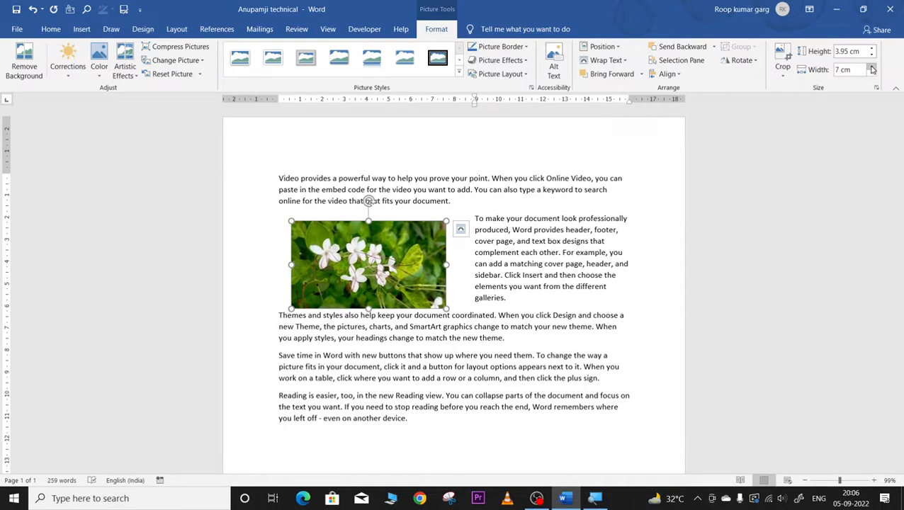
pyautogui.click(871, 68)
pyautogui.click(872, 68)
pyautogui.click(872, 68)
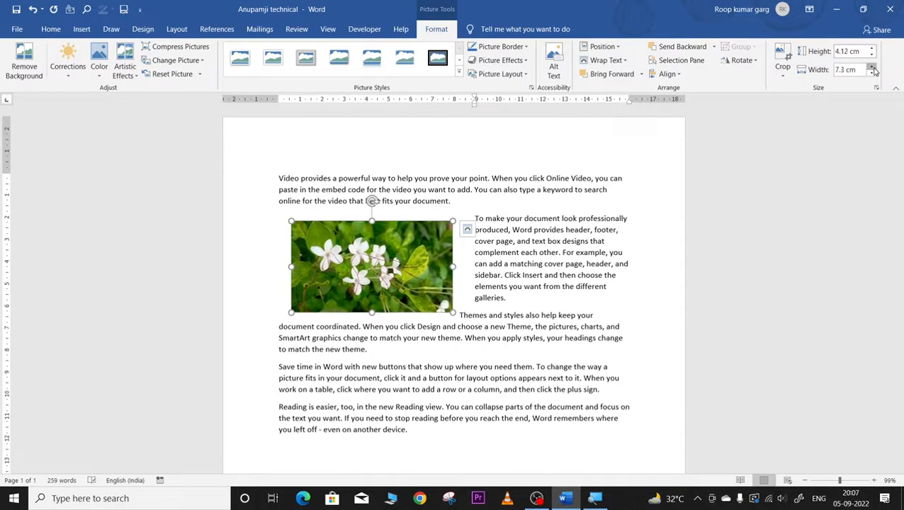
pyautogui.click(871, 68)
pyautogui.click(872, 68)
pyautogui.click(871, 68)
pyautogui.click(872, 68)
pyautogui.click(871, 68)
pyautogui.click(872, 68)
pyautogui.click(872, 68)
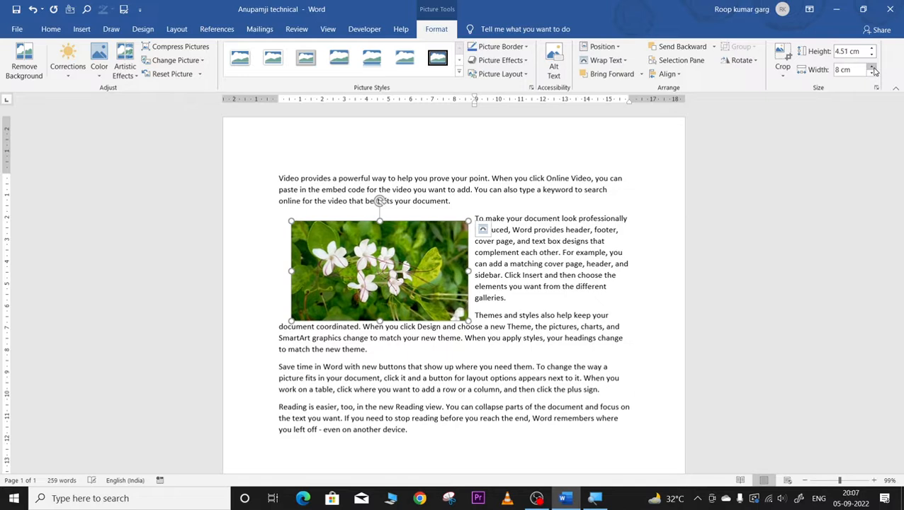
pyautogui.click(872, 68)
# Step: Step the width back down and settle at 7.1 cm wide by 4 cm tall
pyautogui.click(872, 73)
pyautogui.click(872, 73)
pyautogui.click(872, 73)
pyautogui.click(872, 73)
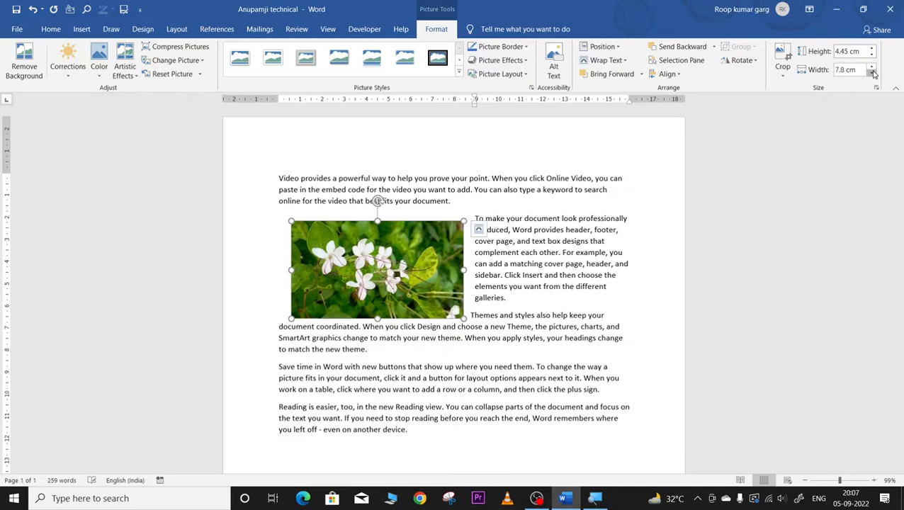
pyautogui.click(872, 73)
pyautogui.click(872, 73)
pyautogui.click(872, 73)
pyautogui.click(872, 73)
pyautogui.click(872, 73)
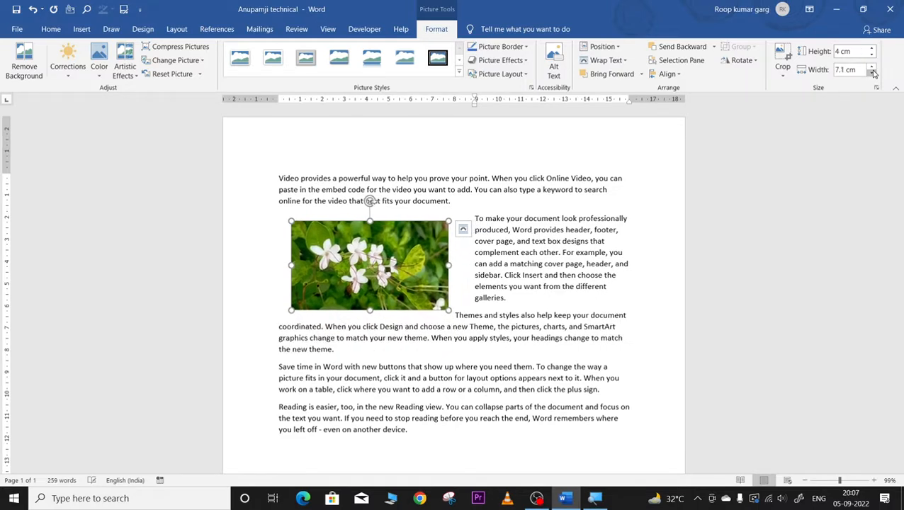
pyautogui.click(872, 73)
pyautogui.click(872, 73)
pyautogui.click(872, 68)
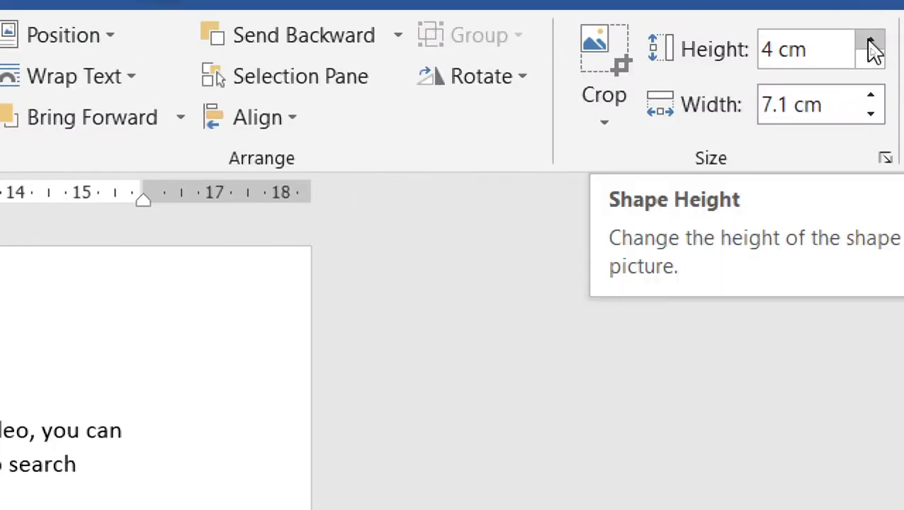
# Step: Raise the flower picture's height to 4.6 cm, then lower it to 4.3 cm (7.63 cm wide)
pyautogui.click(871, 42)
pyautogui.click(870, 42)
pyautogui.click(870, 42)
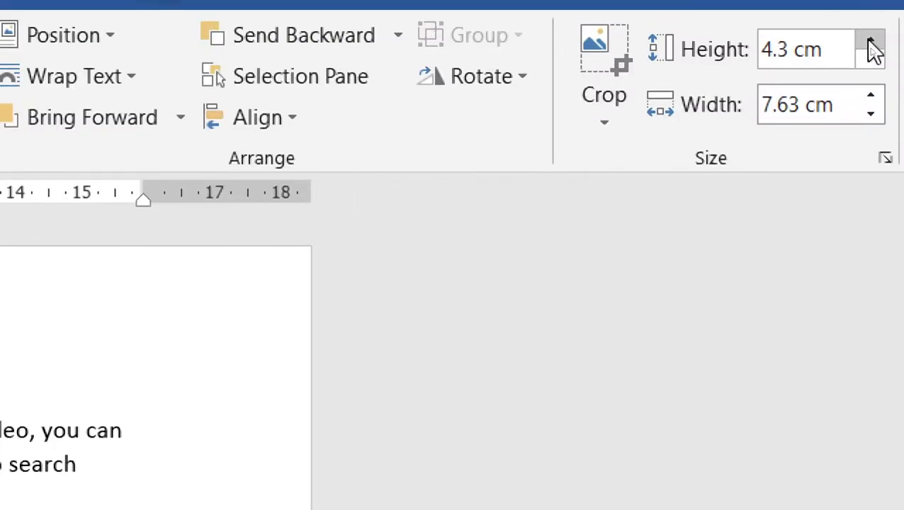
pyautogui.click(870, 43)
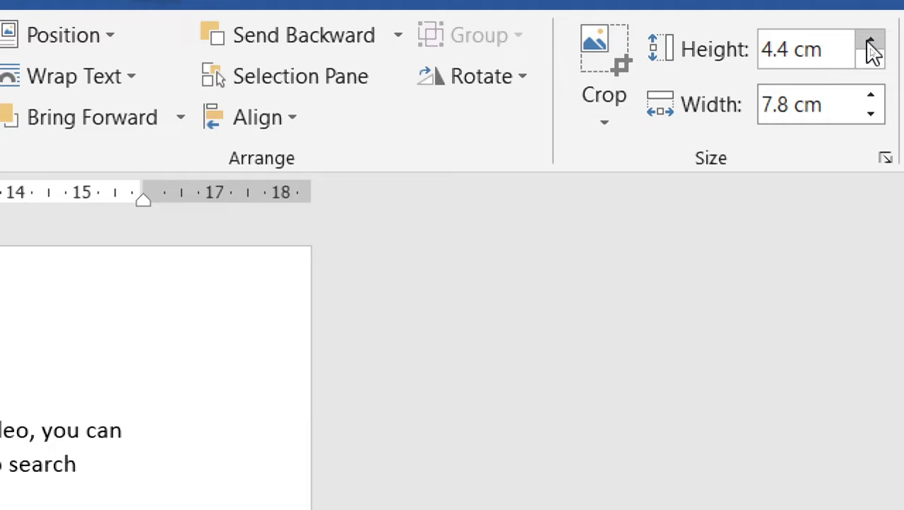
pyautogui.click(870, 42)
pyautogui.click(870, 43)
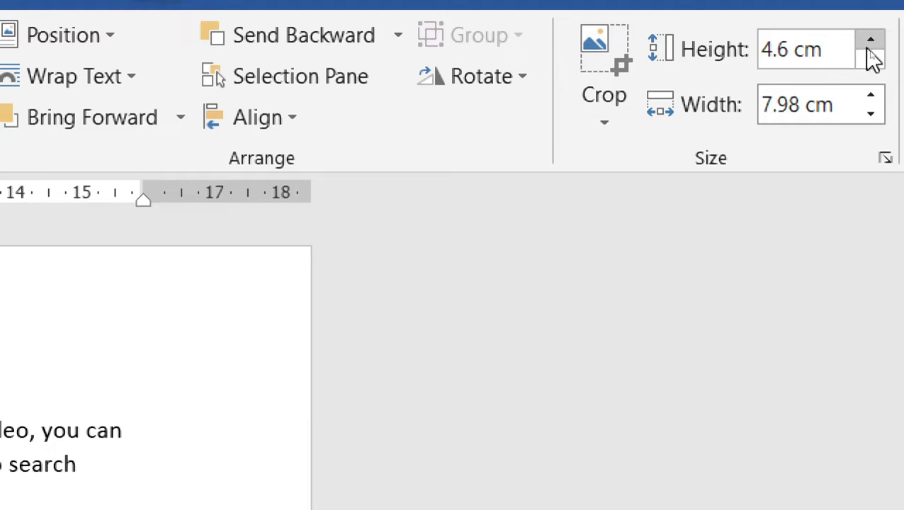
pyautogui.click(871, 58)
pyautogui.click(871, 58)
pyautogui.click(870, 58)
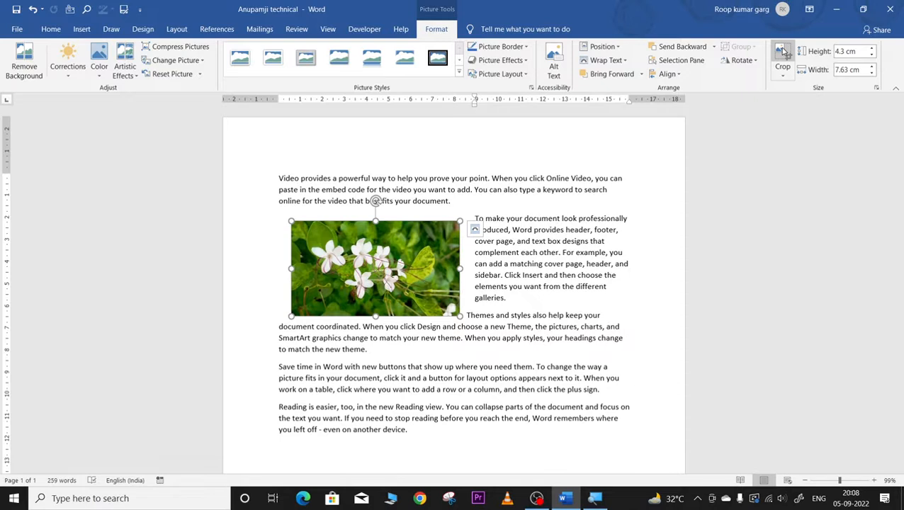
# Step: Crop strips off the flower picture's top, left, right and bottom edges
pyautogui.click(783, 52)
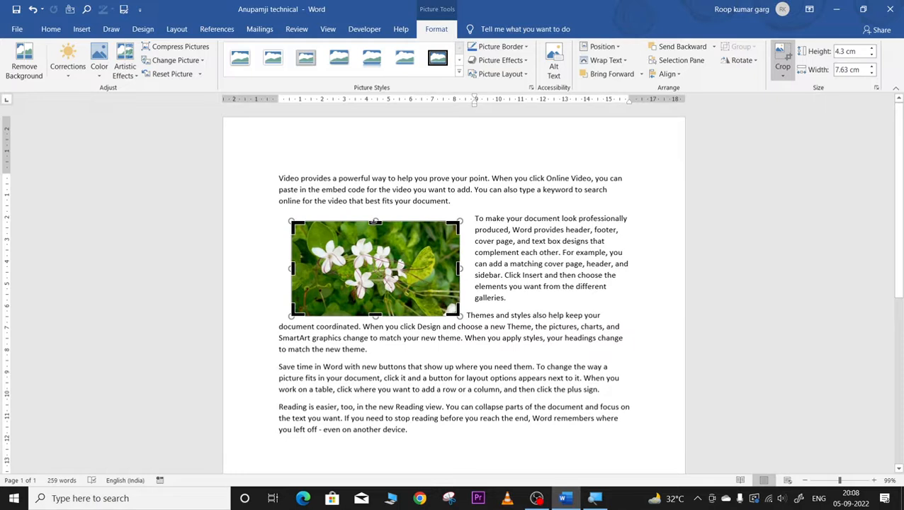
pyautogui.moveTo(375, 222); pyautogui.dragTo(375, 236)
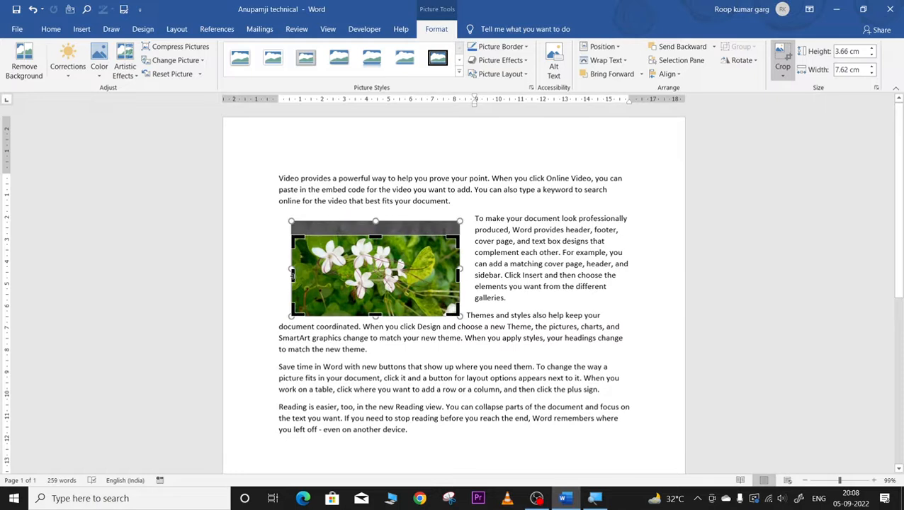
pyautogui.moveTo(292, 274); pyautogui.dragTo(310, 274)
pyautogui.moveTo(454, 277); pyautogui.dragTo(422, 274)
pyautogui.moveTo(364, 316); pyautogui.dragTo(363, 300)
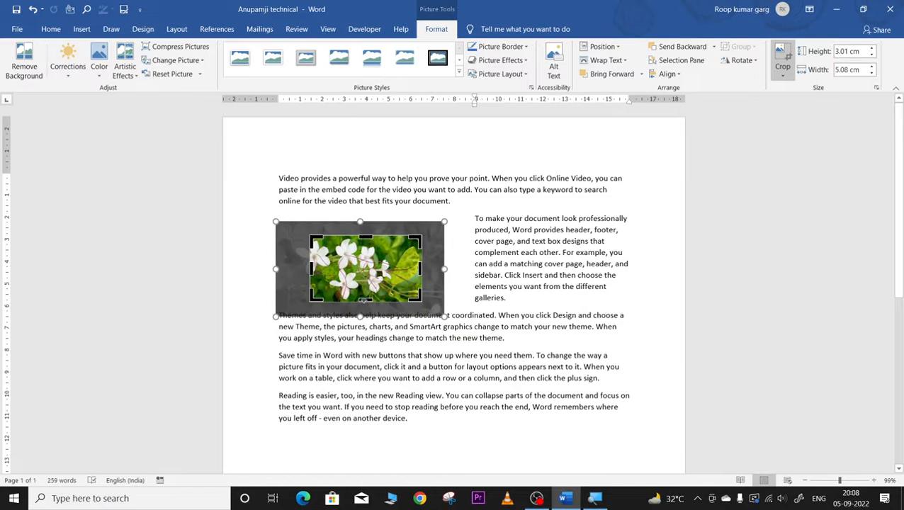
pyautogui.scroll(12, 363, 300)
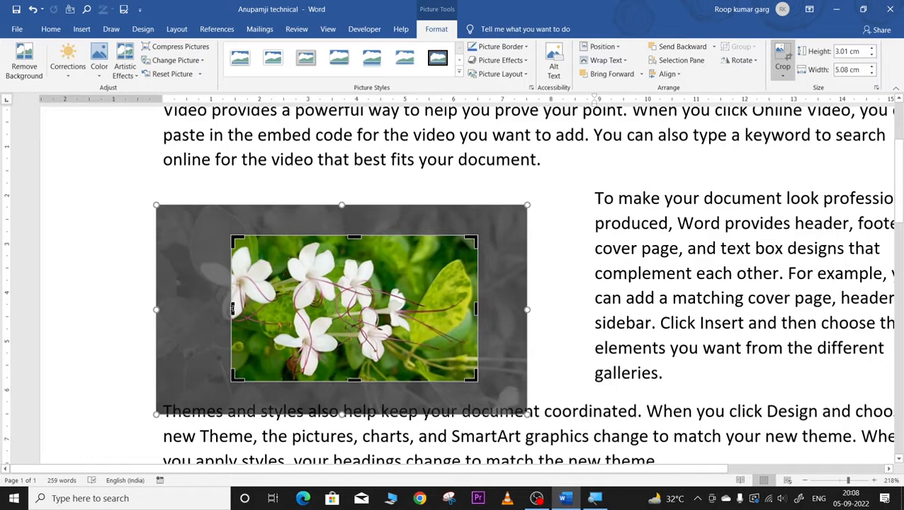
pyautogui.moveTo(232, 309); pyautogui.dragTo(202, 306)
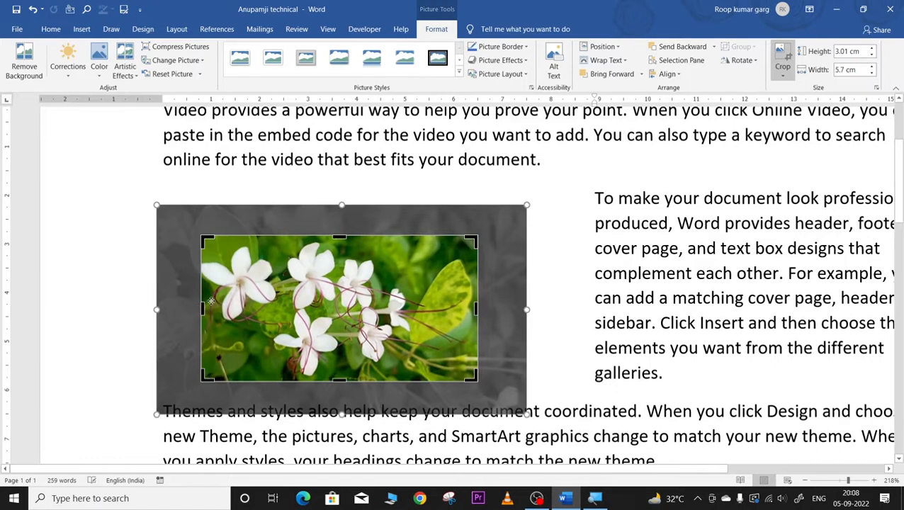
pyautogui.click(783, 53)
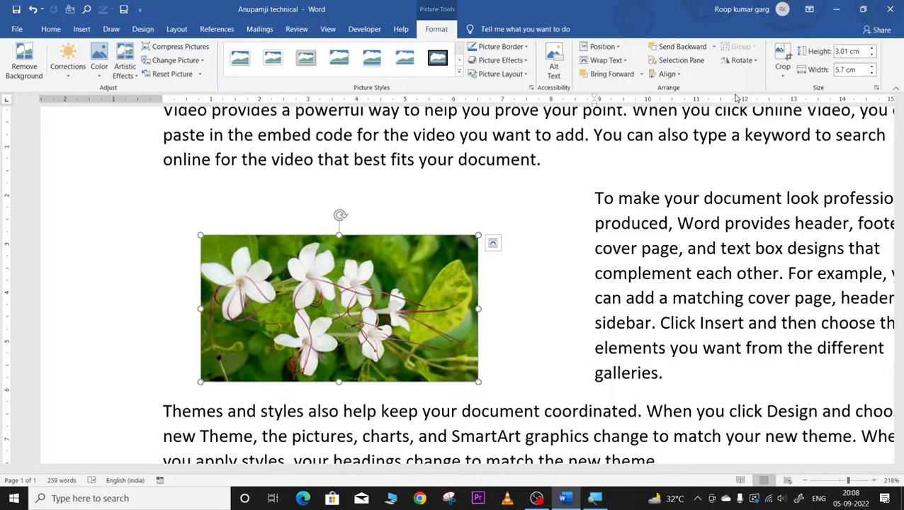
# Step: Undo unwanted crop adjustments, leaving the flower picture at 3.01 × 5.08 cm
pyautogui.click(782, 57)
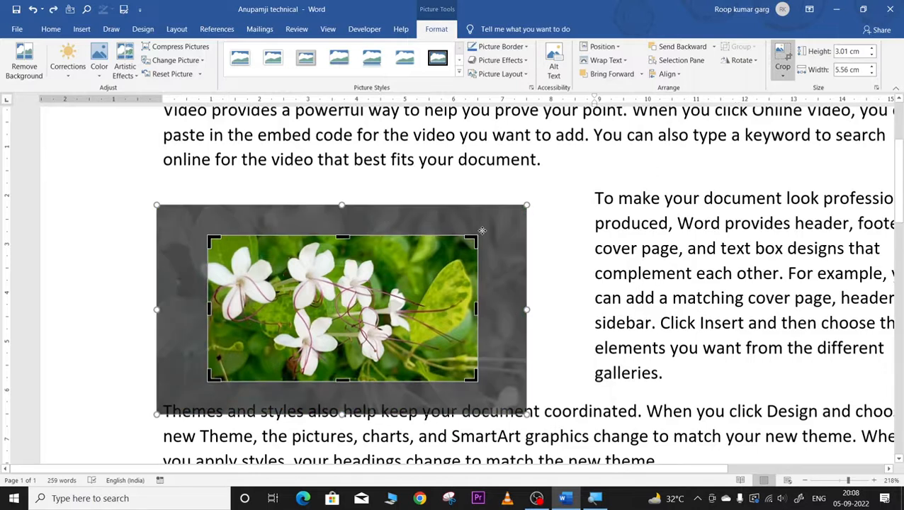
pyautogui.click(541, 307)
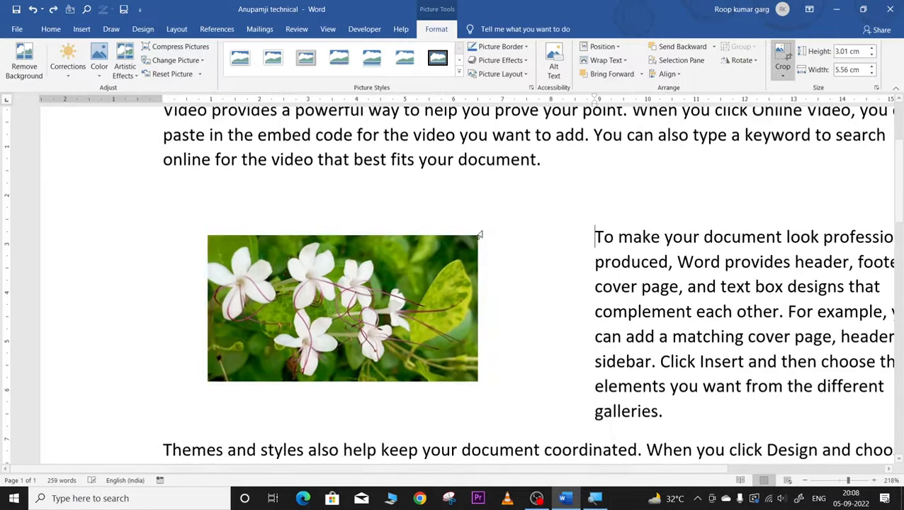
pyautogui.click(393, 290)
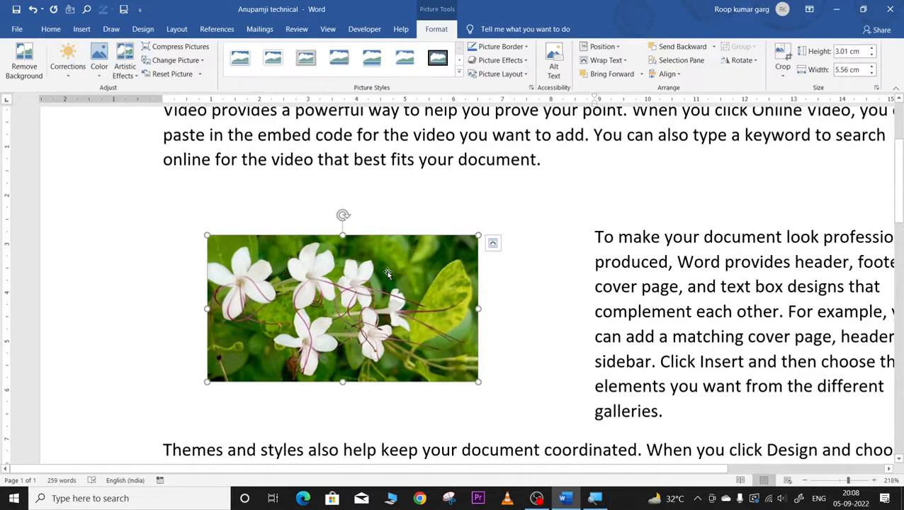
pyautogui.hotkey('ctrl', 'z')
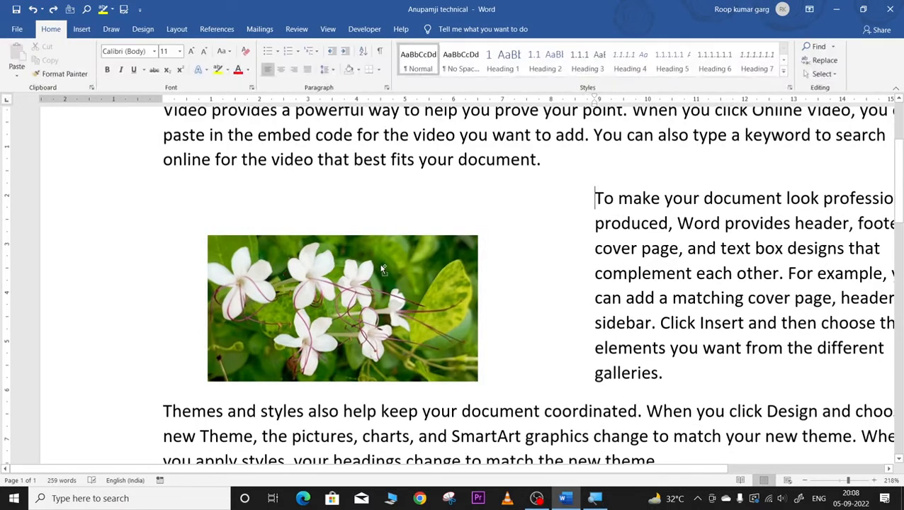
pyautogui.hotkey('ctrl', 'z')
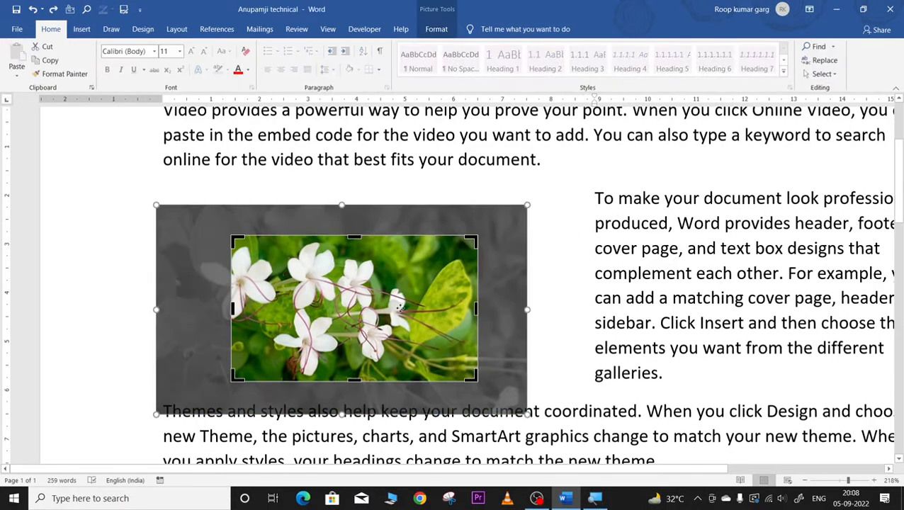
pyautogui.hotkey('ctrl', 'z')
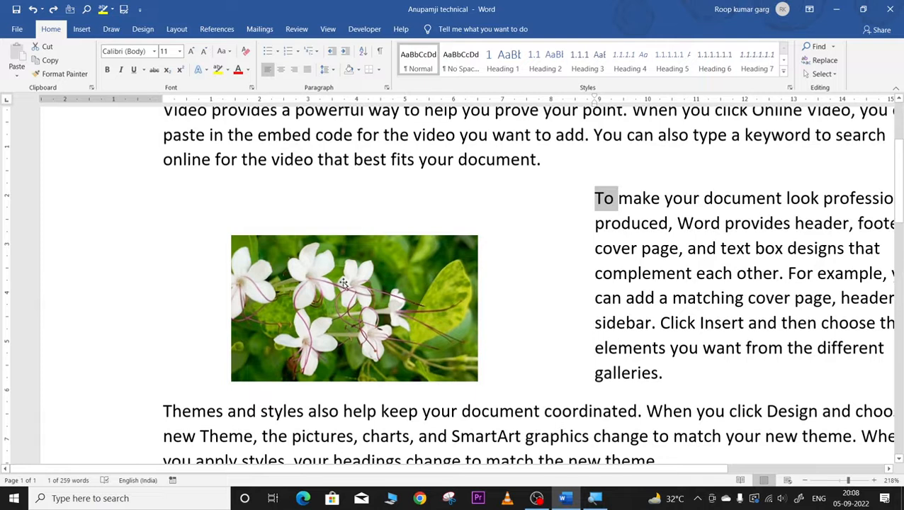
pyautogui.click(359, 302)
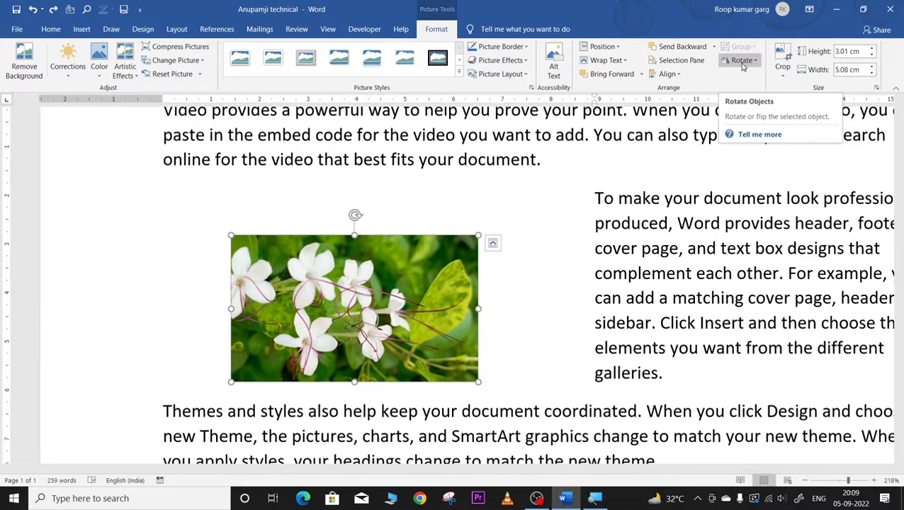
# Step: Flip the flower picture horizontally, rotate it left 90°, and nudge it up beside the paragraph
pyautogui.click(742, 61)
pyautogui.click(747, 80)
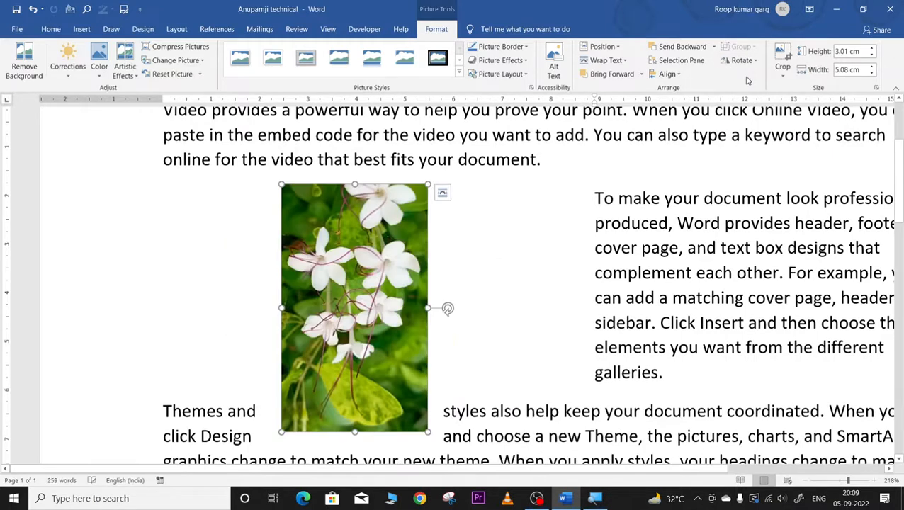
pyautogui.click(743, 61)
pyautogui.click(754, 101)
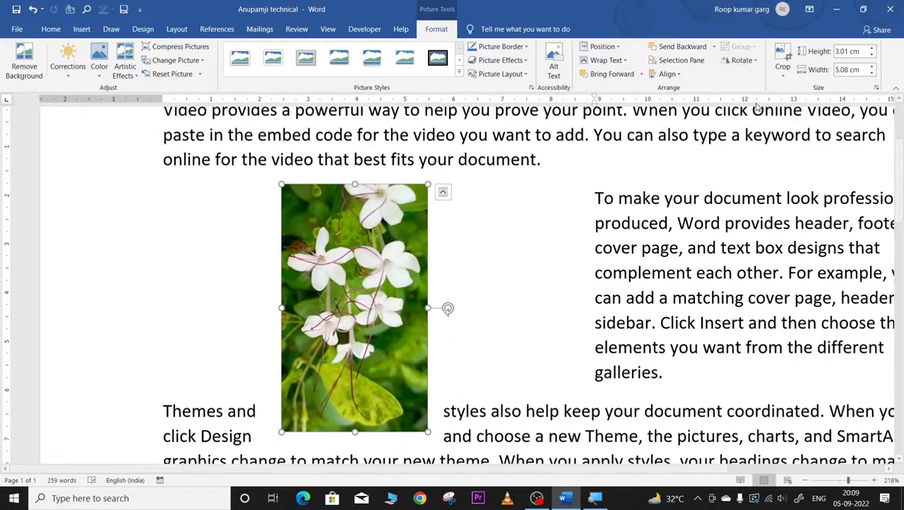
pyautogui.click(742, 60)
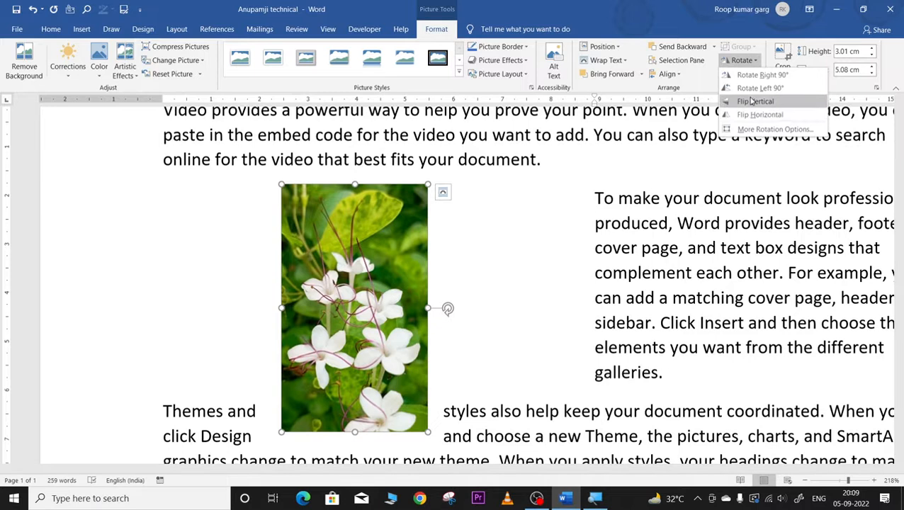
pyautogui.click(755, 115)
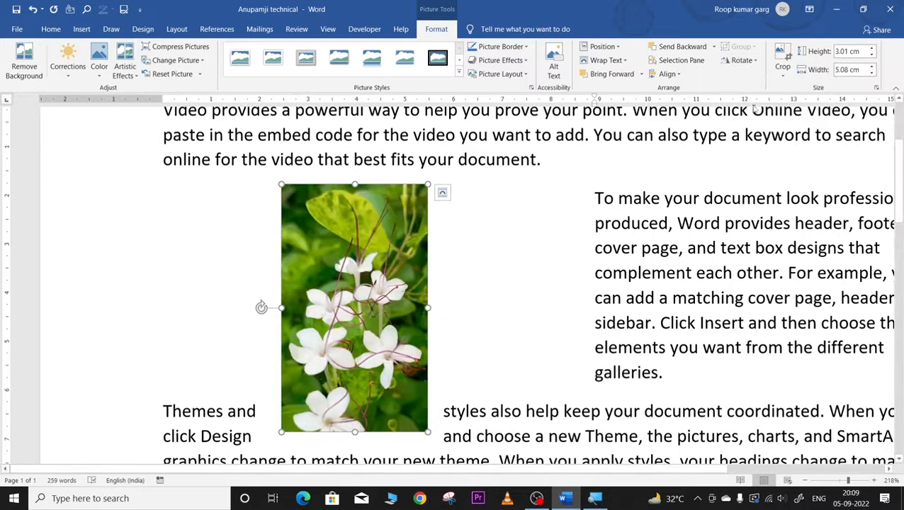
pyautogui.click(741, 60)
pyautogui.click(755, 87)
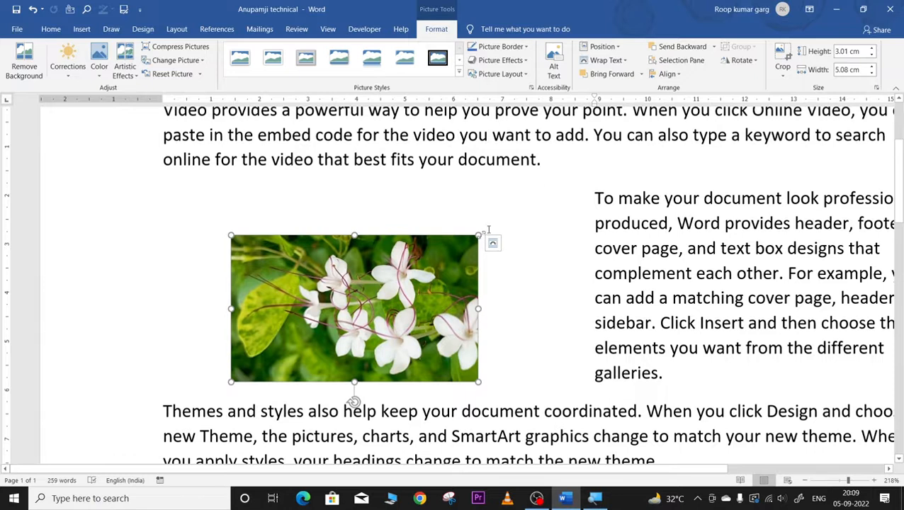
pyautogui.moveTo(387, 323); pyautogui.dragTo(382, 294)
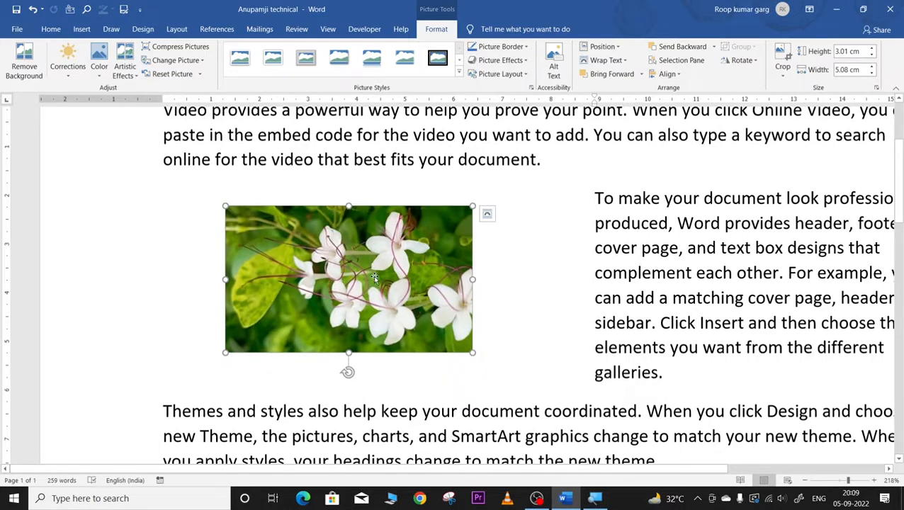
# Step: Centre the flower picture horizontally, then delete the orange and grey cat pictures with their caption
pyautogui.click(679, 75)
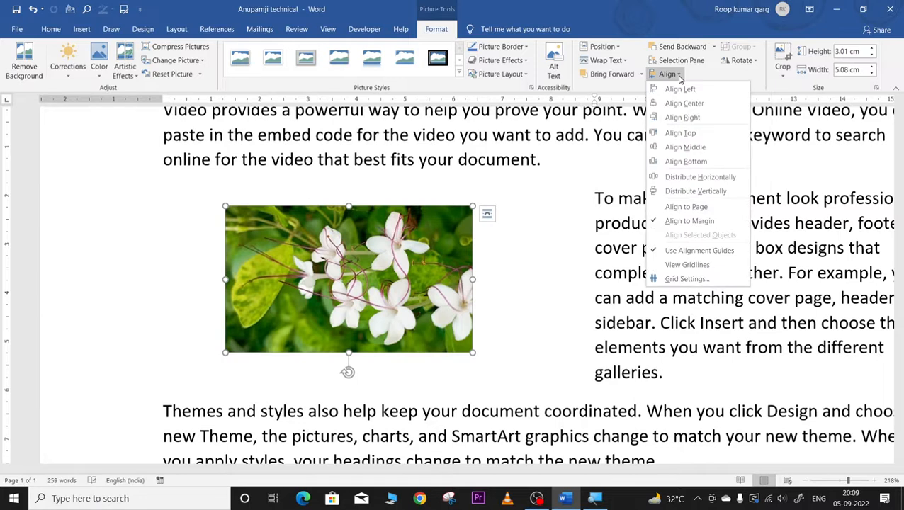
pyautogui.click(674, 103)
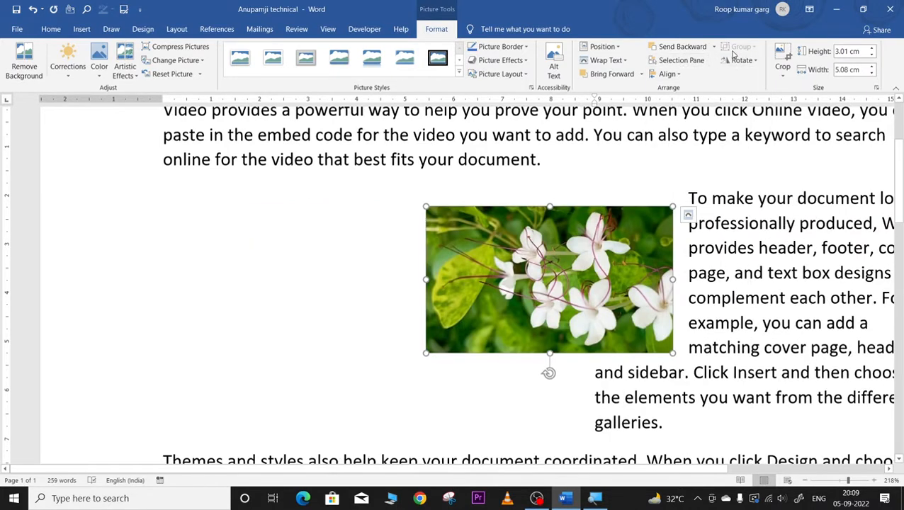
pyautogui.click(820, 482)
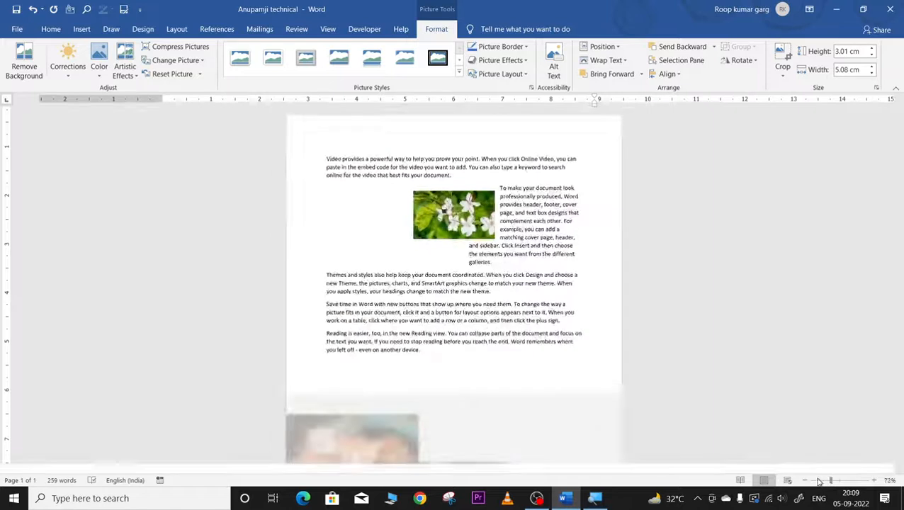
pyautogui.click(816, 481)
pyautogui.click(420, 327)
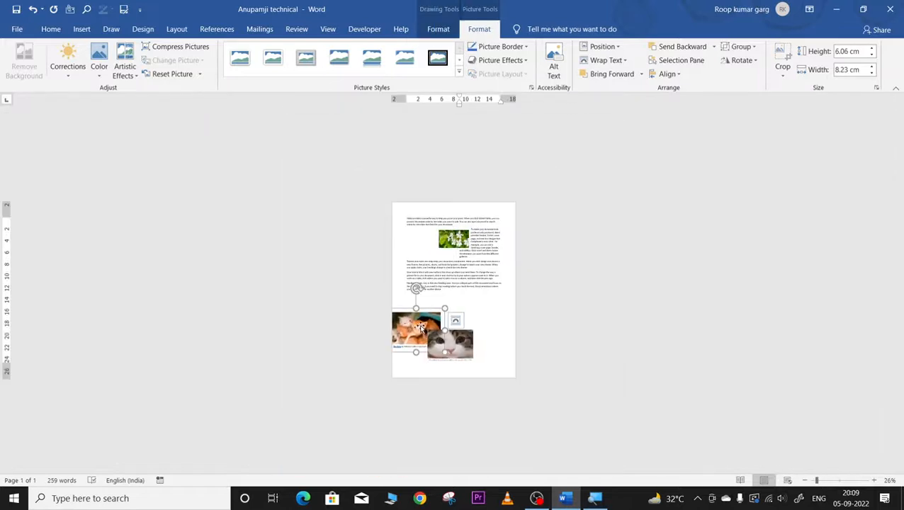
pyautogui.press('Delete')
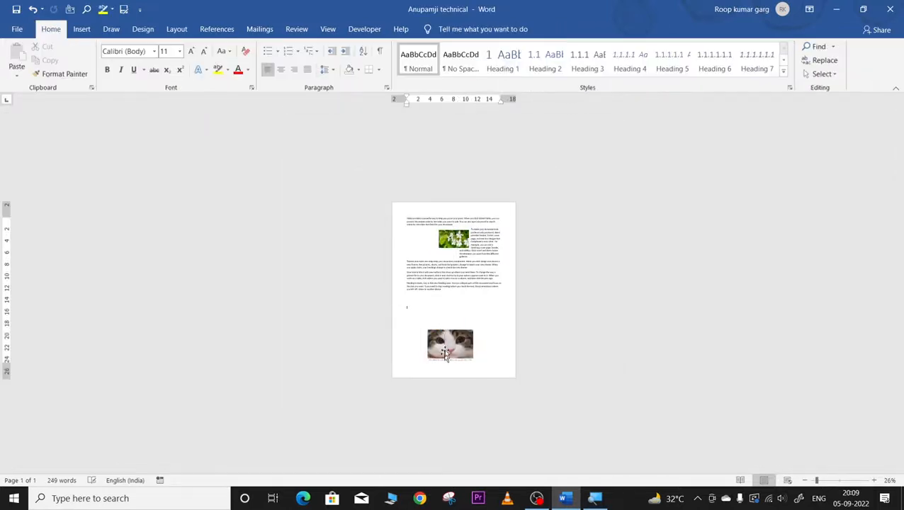
pyautogui.click(445, 352)
pyautogui.press('Delete')
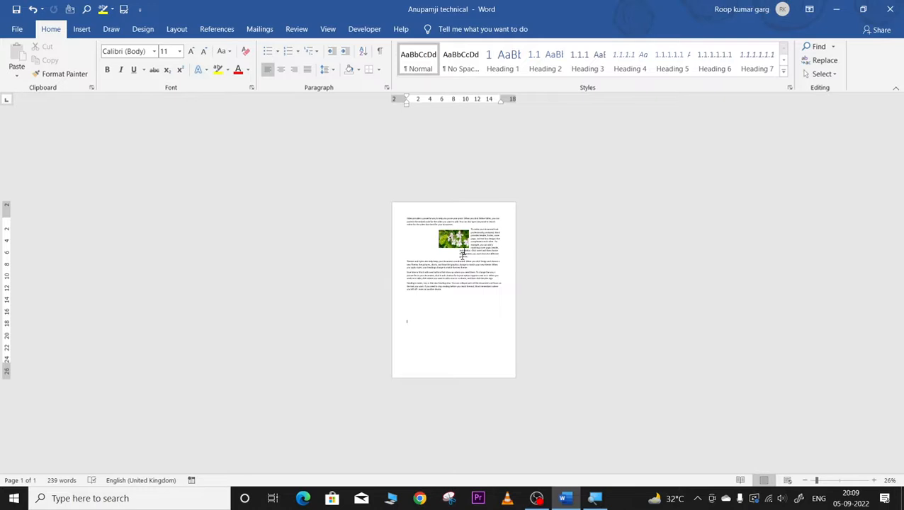
pyautogui.click(445, 238)
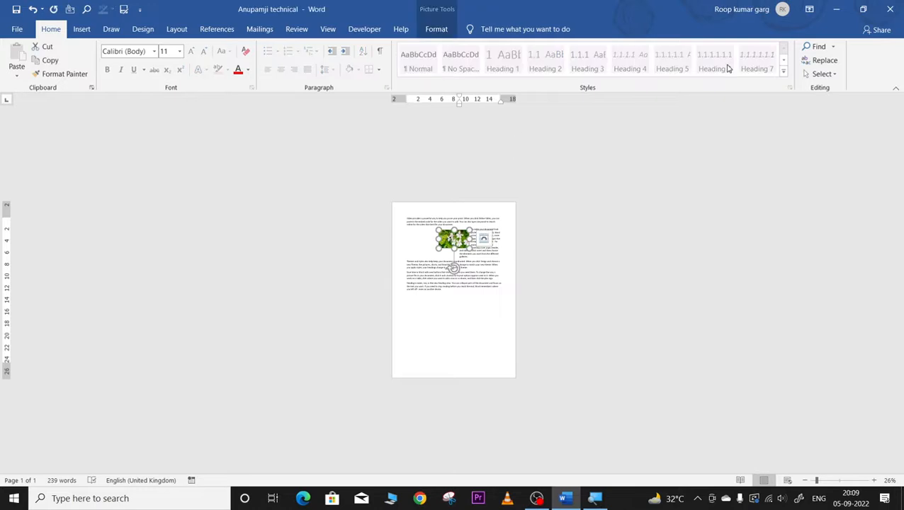
# Step: Align the flower picture right, to the vertical middle, and distribute it vertically
pyautogui.click(435, 28)
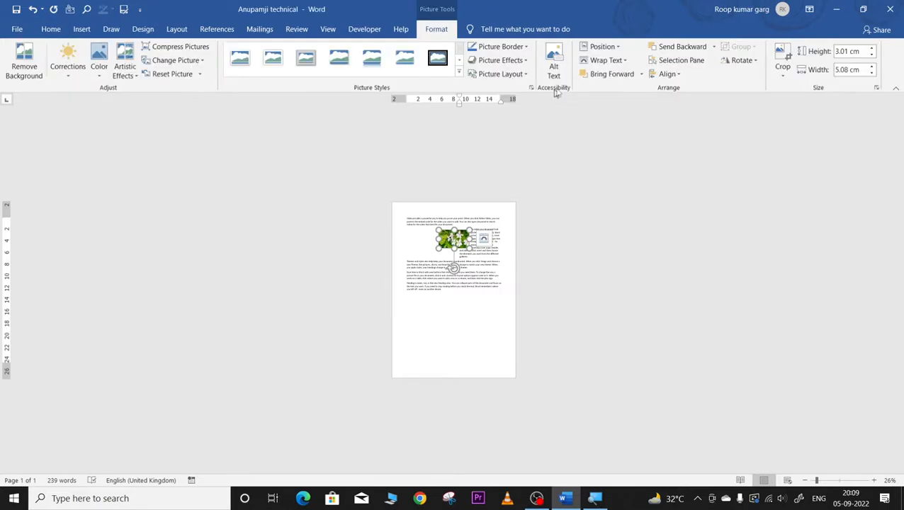
pyautogui.click(677, 74)
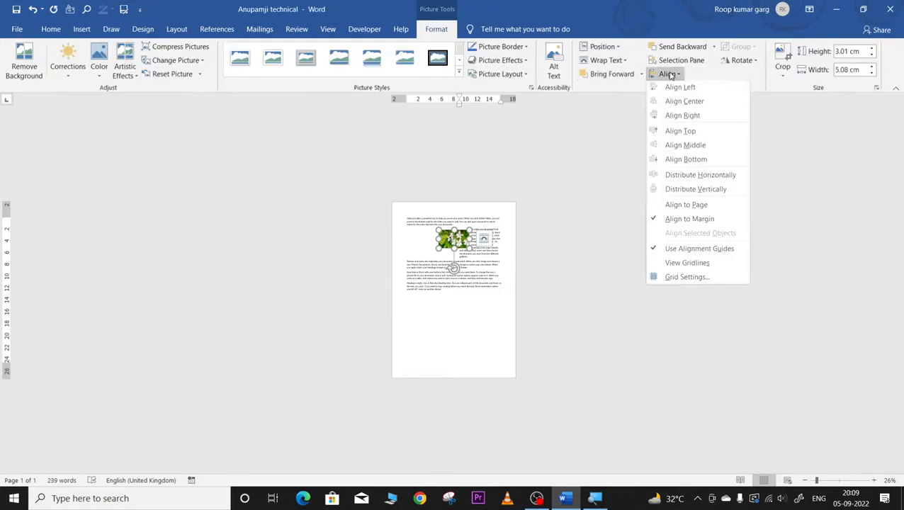
pyautogui.click(666, 119)
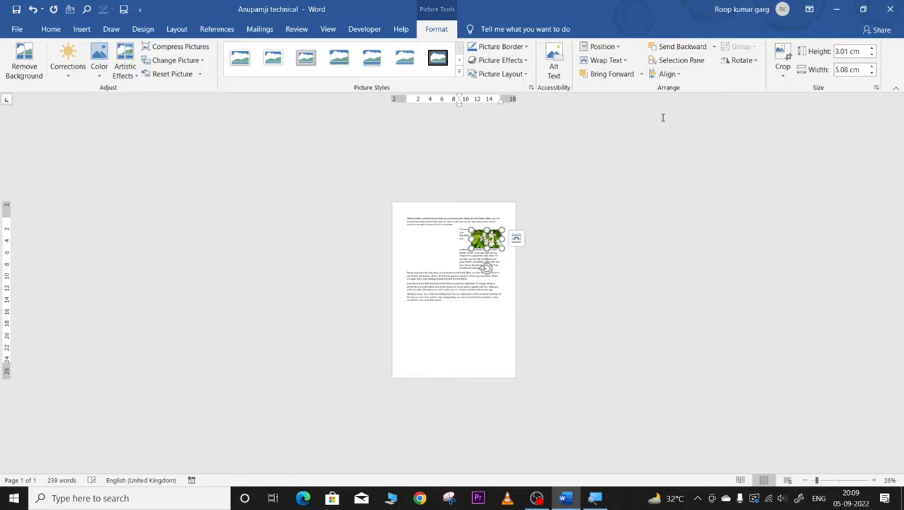
pyautogui.click(676, 61)
pyautogui.click(667, 75)
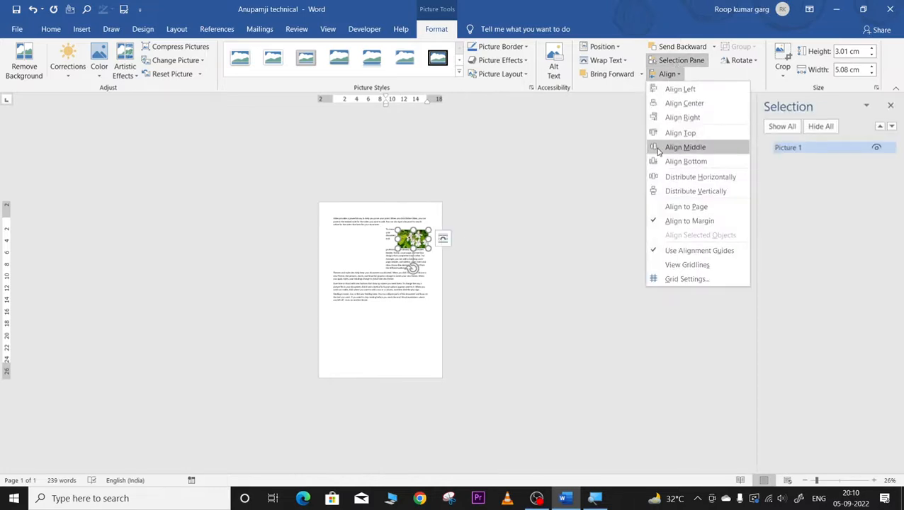
pyautogui.click(685, 147)
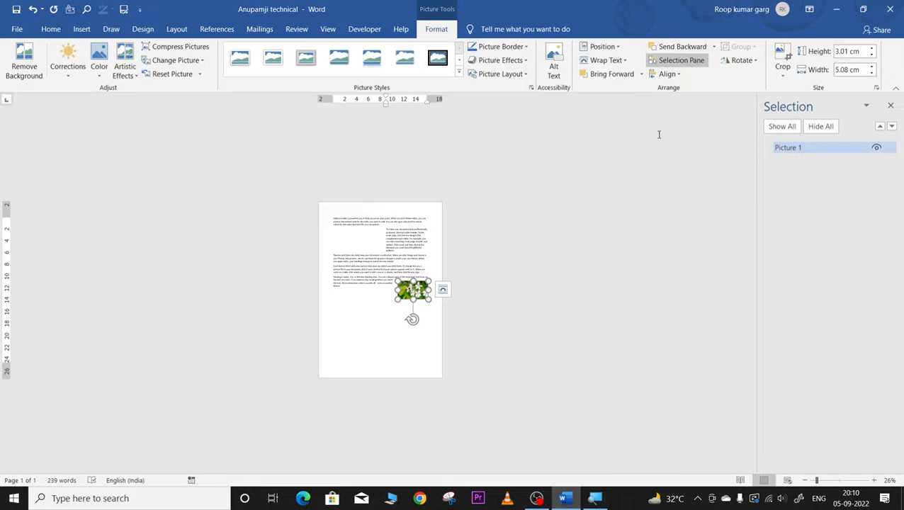
pyautogui.click(668, 75)
pyautogui.click(657, 192)
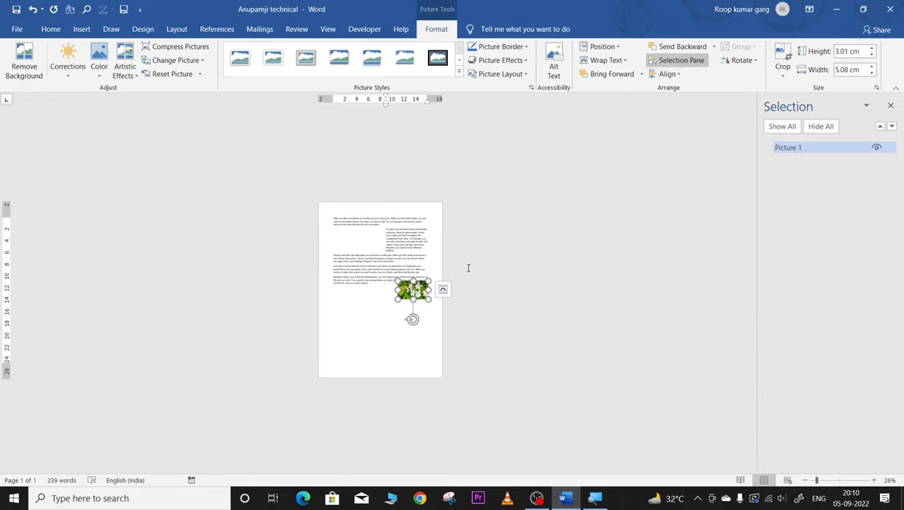
# Step: Align the picture to the top of the page and zoom back in to 129%
pyautogui.click(676, 60)
pyautogui.click(676, 62)
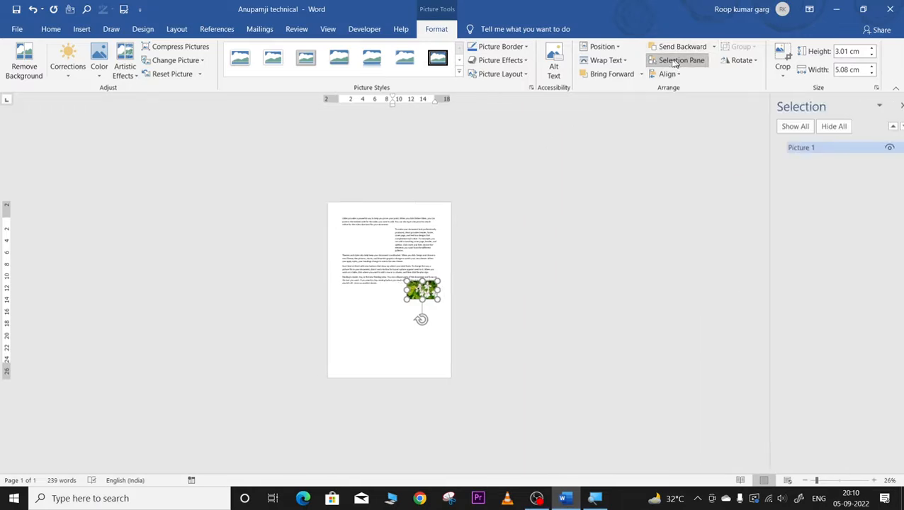
pyautogui.click(666, 74)
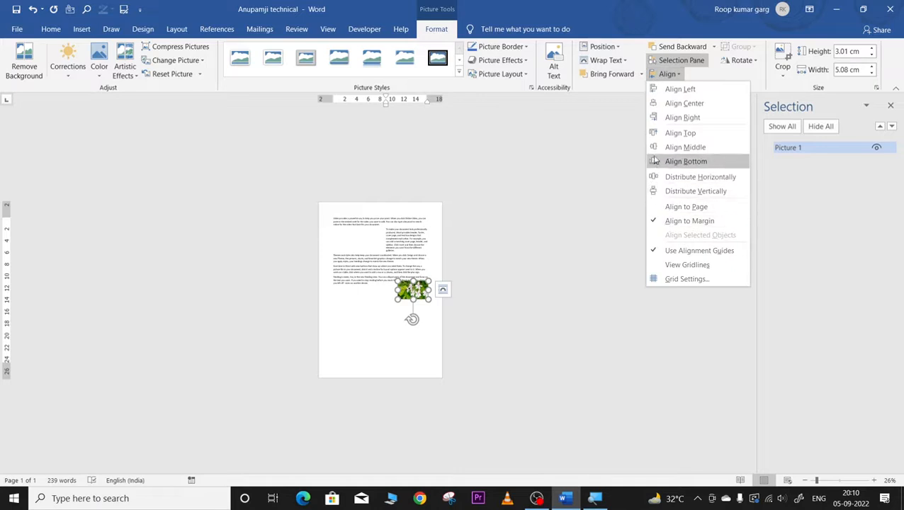
pyautogui.click(656, 134)
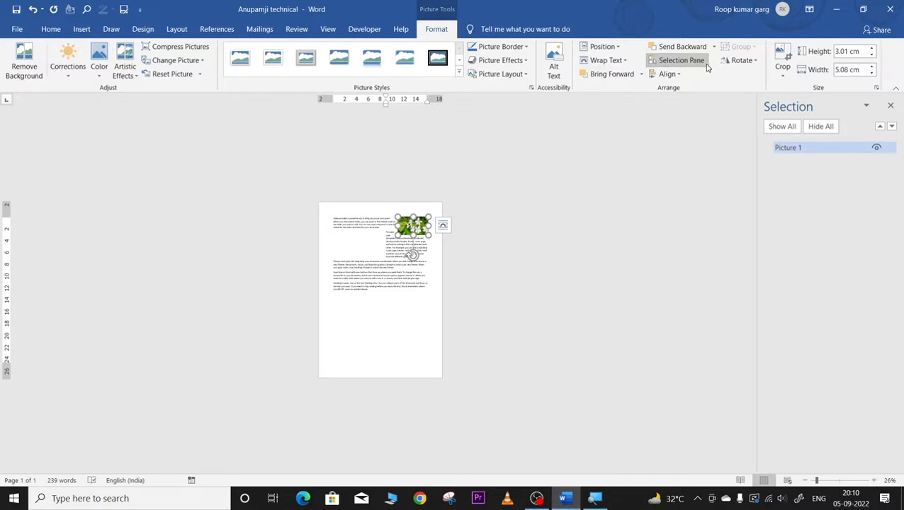
pyautogui.click(669, 74)
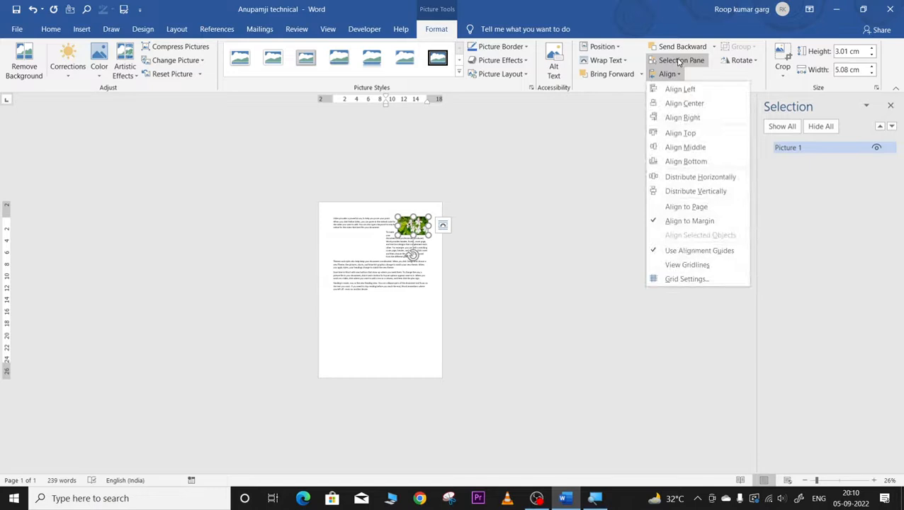
pyautogui.click(677, 61)
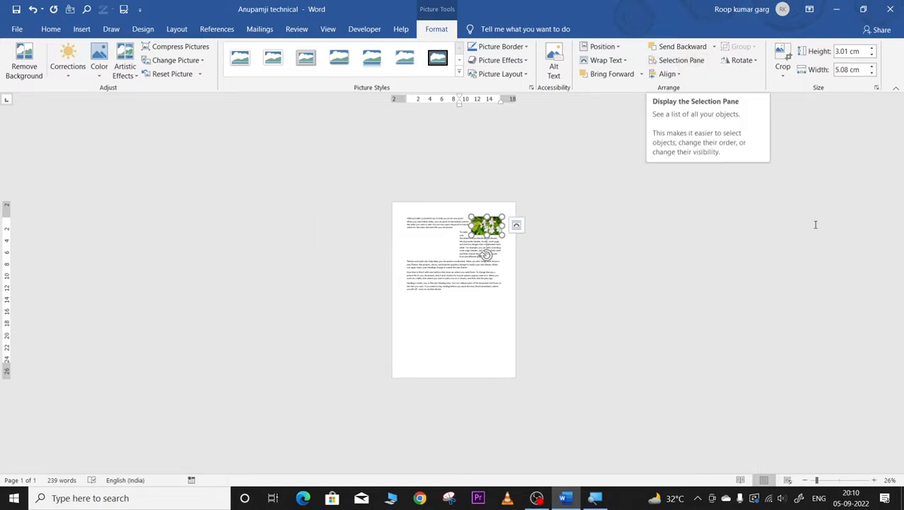
pyautogui.click(840, 481)
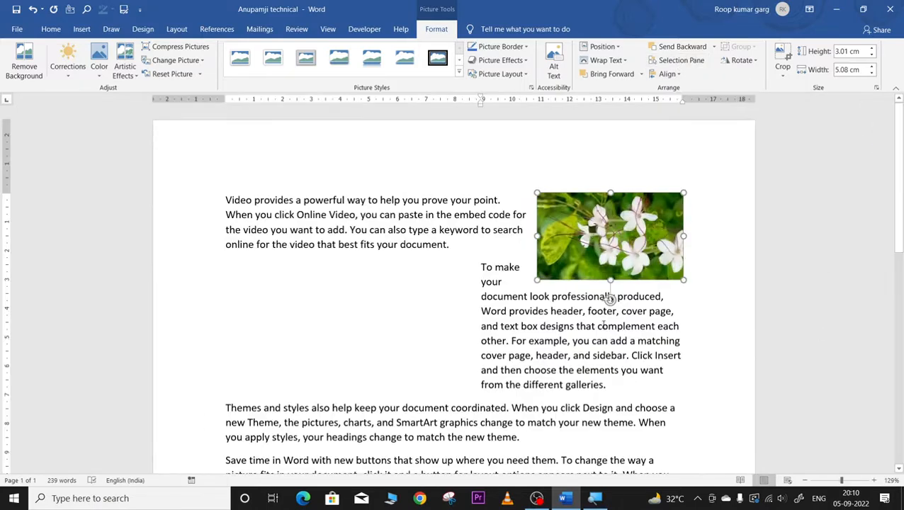
# Step: Move the flower picture left below the first paragraph and rotate it 180°
pyautogui.moveTo(598, 226); pyautogui.dragTo(311, 278)
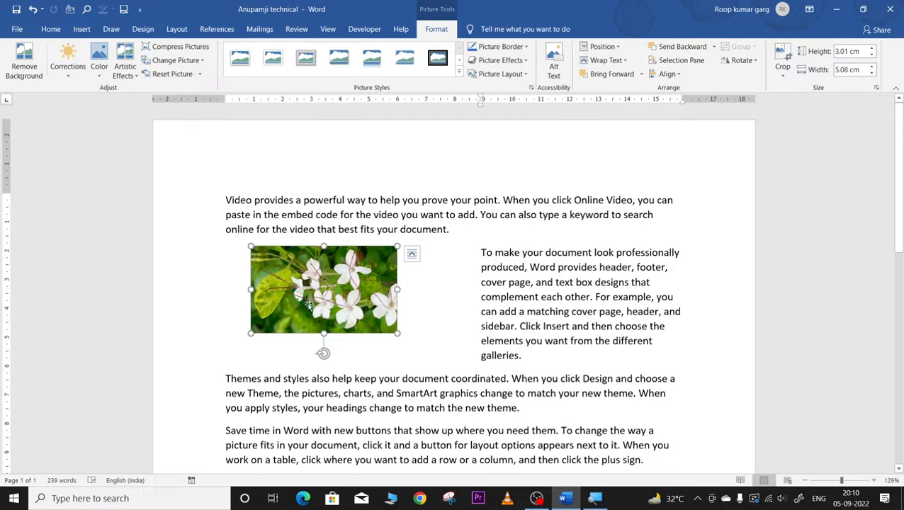
pyautogui.moveTo(322, 354); pyautogui.dragTo(320, 229)
pyautogui.click(442, 288)
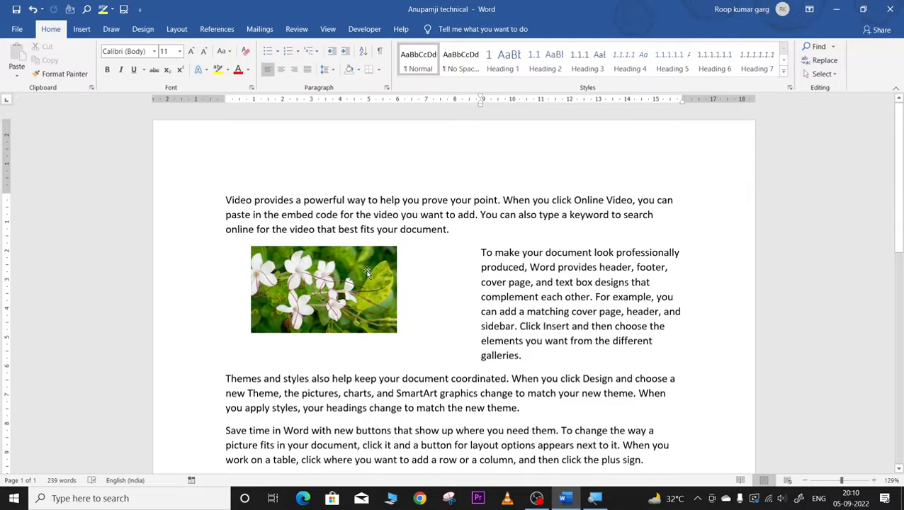
# Step: Start inserting a picture from this device via Insert > Pictures
pyautogui.click(81, 29)
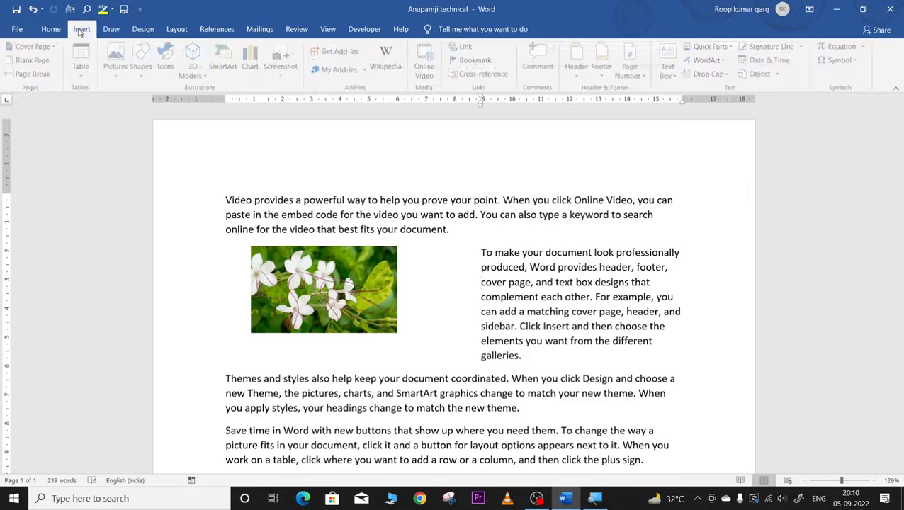
pyautogui.click(120, 58)
pyautogui.click(144, 106)
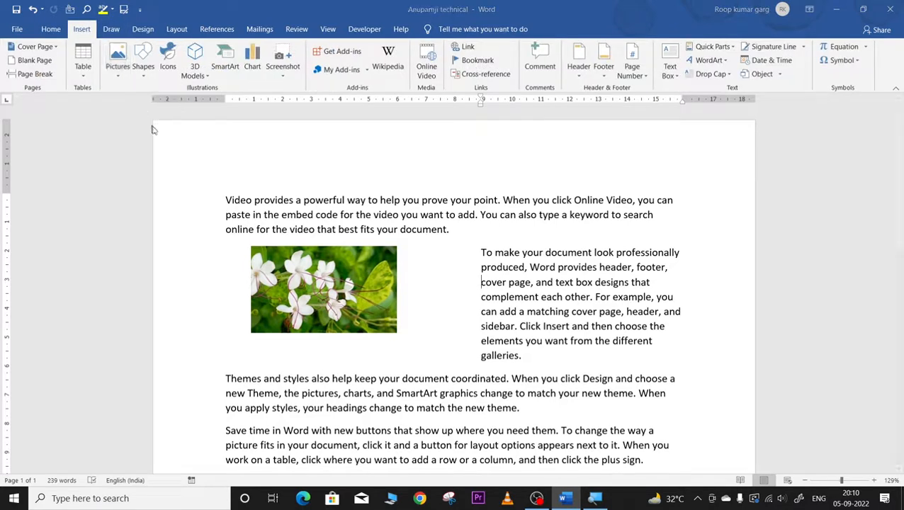
# Step: Insert a portrait photo, then insert the ant photo from this device instead
pyautogui.click(339, 106)
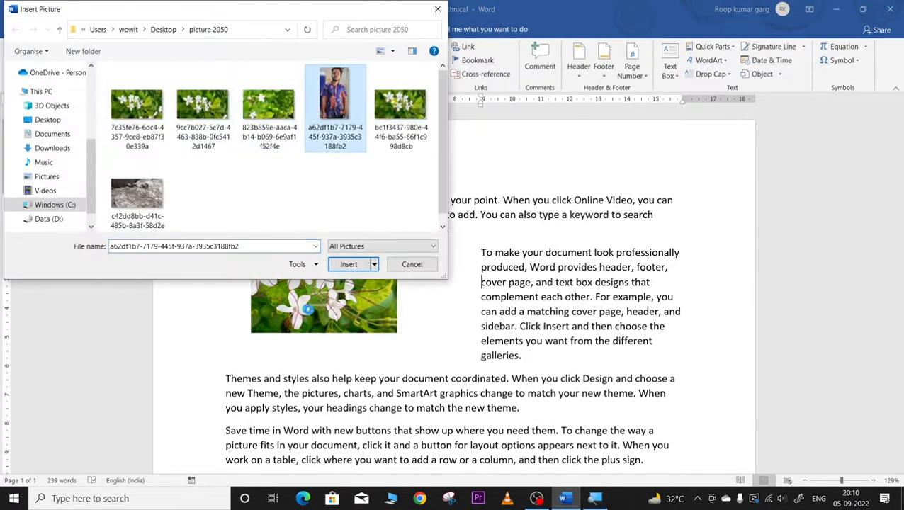
pyautogui.click(348, 263)
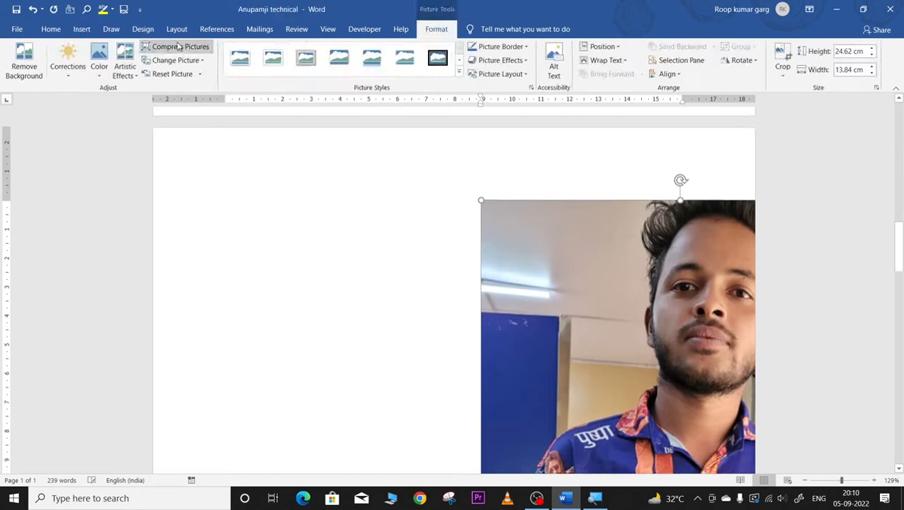
pyautogui.click(82, 30)
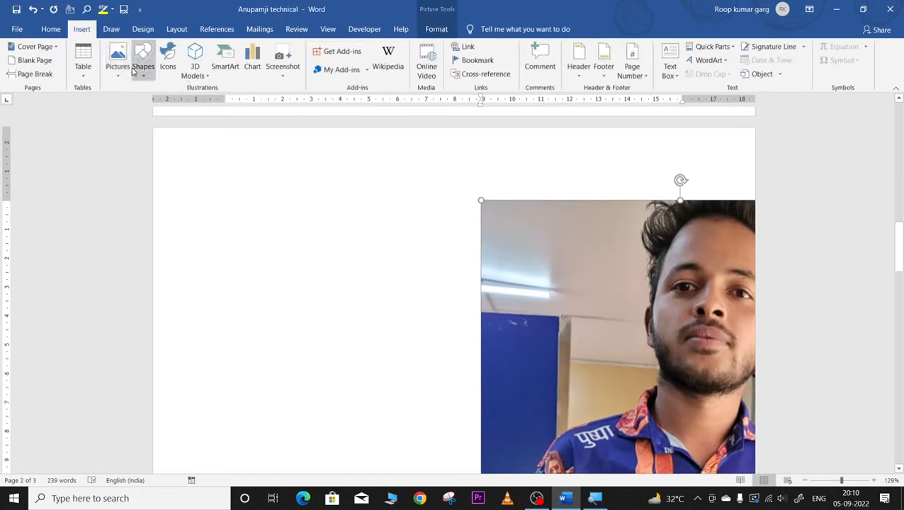
pyautogui.click(118, 64)
pyautogui.click(139, 106)
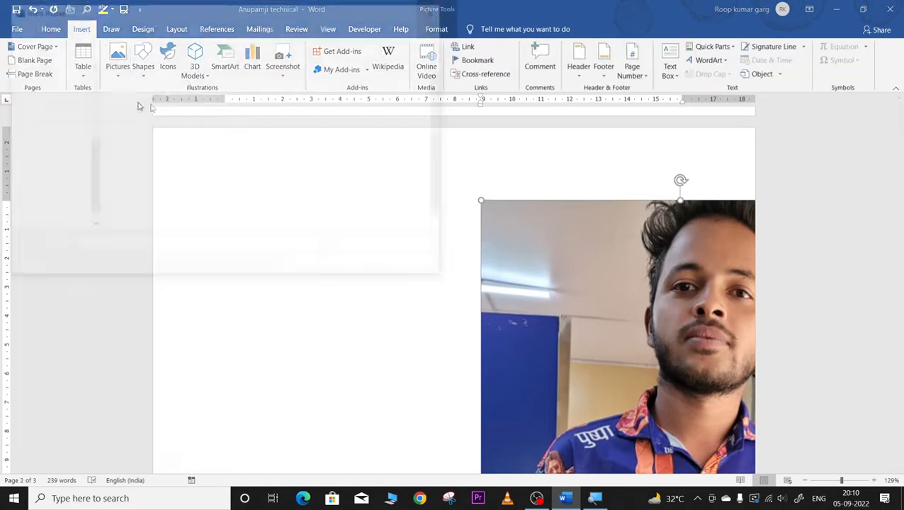
pyautogui.click(142, 202)
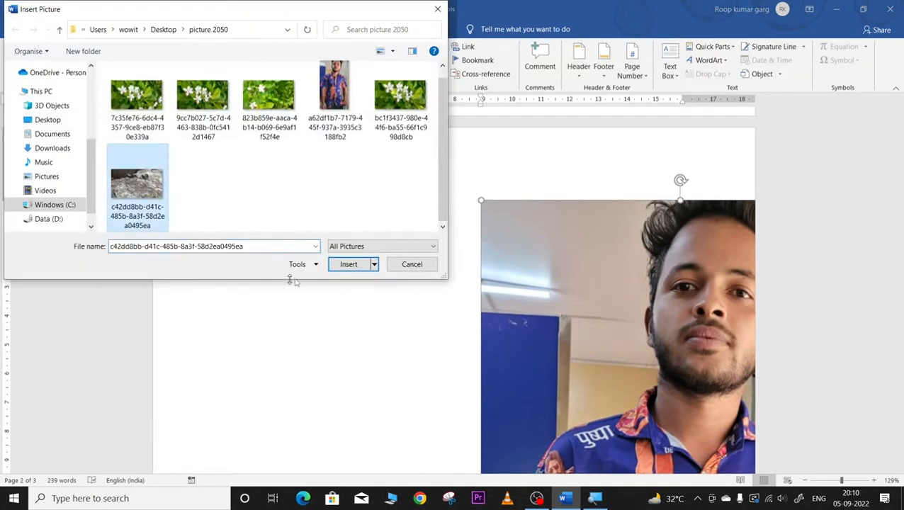
pyautogui.click(350, 264)
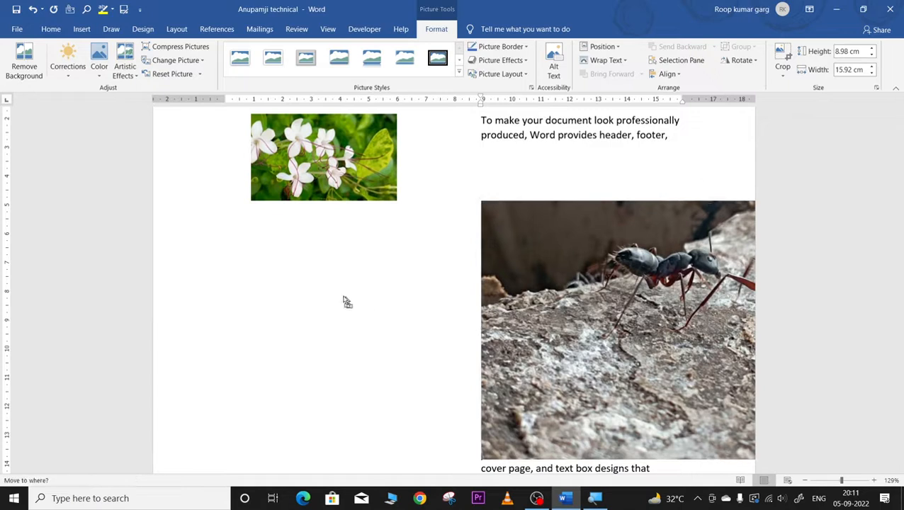
# Step: Wrap text square around the ant photo, move it to the left margin and tilt it slightly
pyautogui.click(595, 61)
pyautogui.click(606, 88)
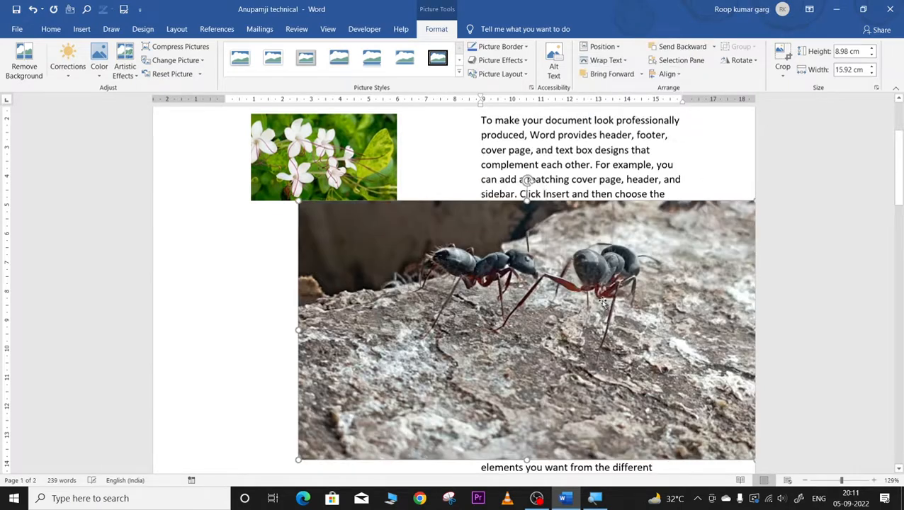
pyautogui.moveTo(601, 303); pyautogui.dragTo(457, 285)
pyautogui.moveTo(344, 147); pyautogui.dragTo(369, 249)
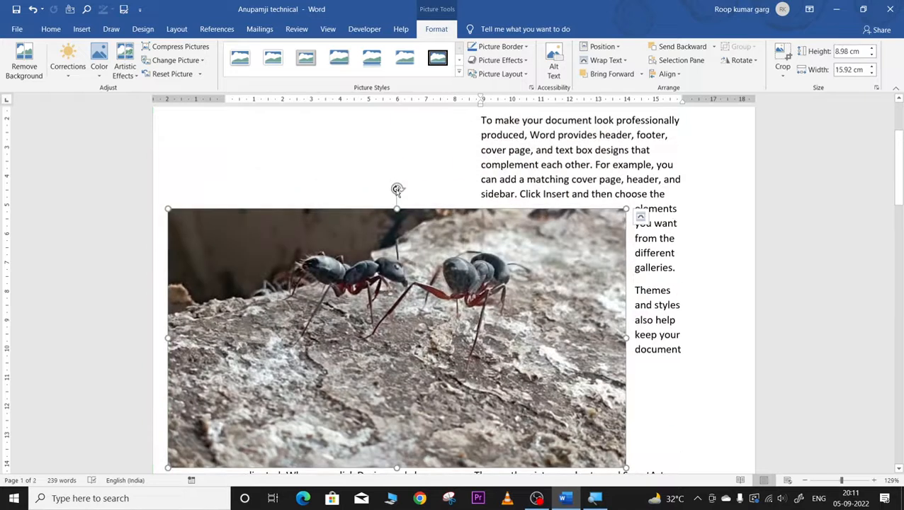
pyautogui.moveTo(397, 189)
pyautogui.mouseDown()
pyautogui.moveTo(379, 168)
pyautogui.moveTo(382, 186)
pyautogui.mouseUp()
# Step: Adjust the flower picture's position and layering, finally sending it behind the ant photo
pyautogui.click(291, 216)
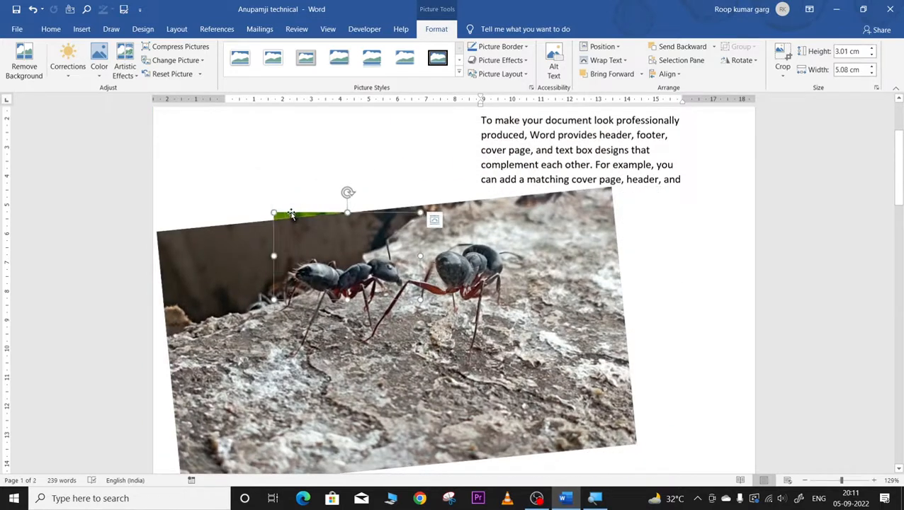
pyautogui.moveTo(291, 215); pyautogui.dragTo(288, 182)
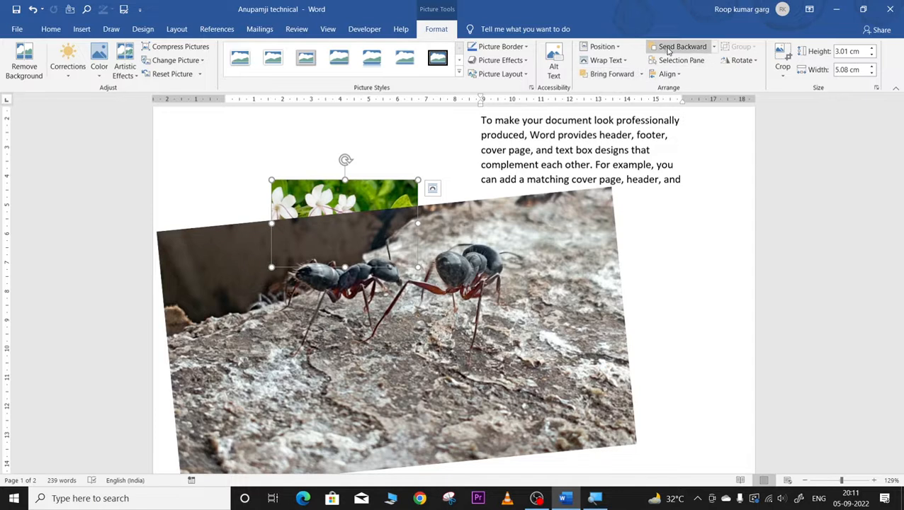
pyautogui.click(609, 73)
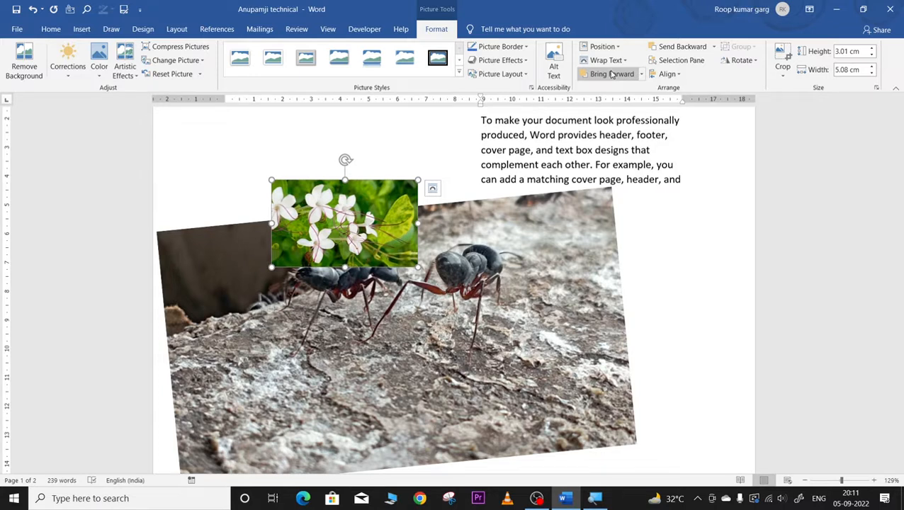
pyautogui.click(457, 278)
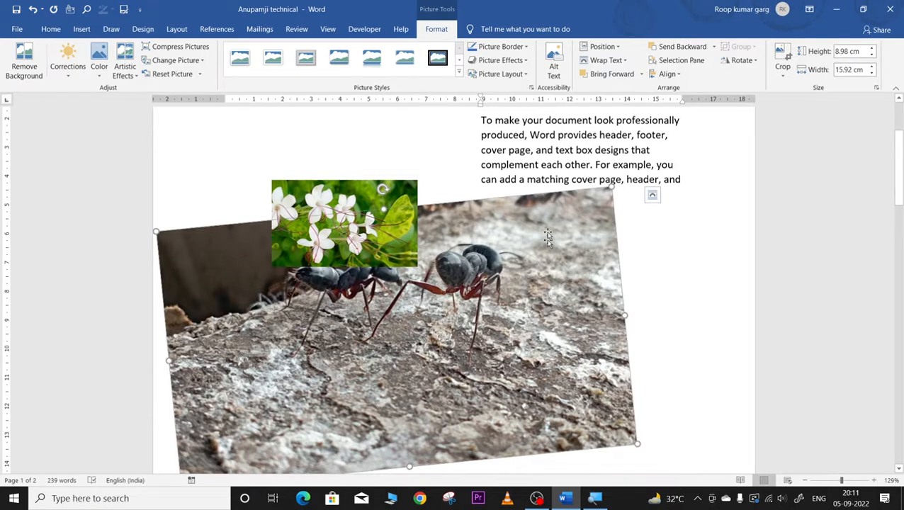
pyautogui.click(611, 74)
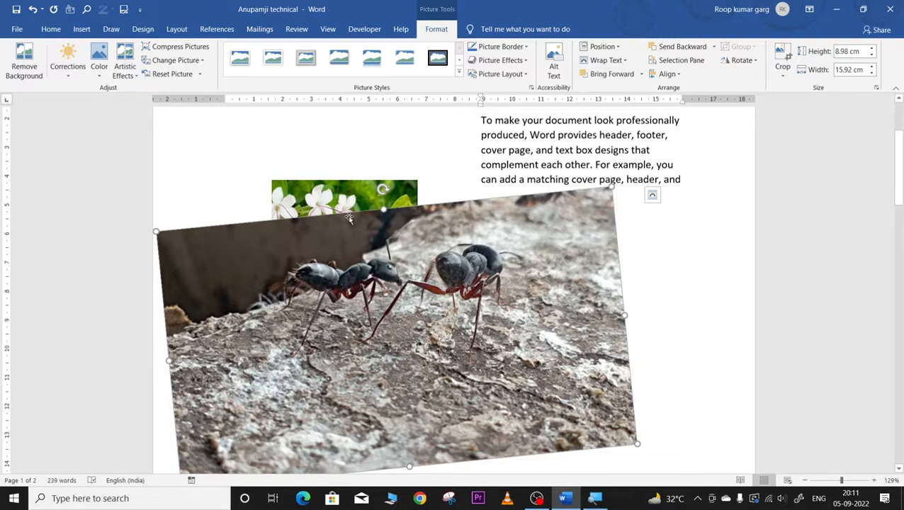
pyautogui.moveTo(340, 194); pyautogui.dragTo(313, 163)
pyautogui.moveTo(332, 198); pyautogui.dragTo(341, 207)
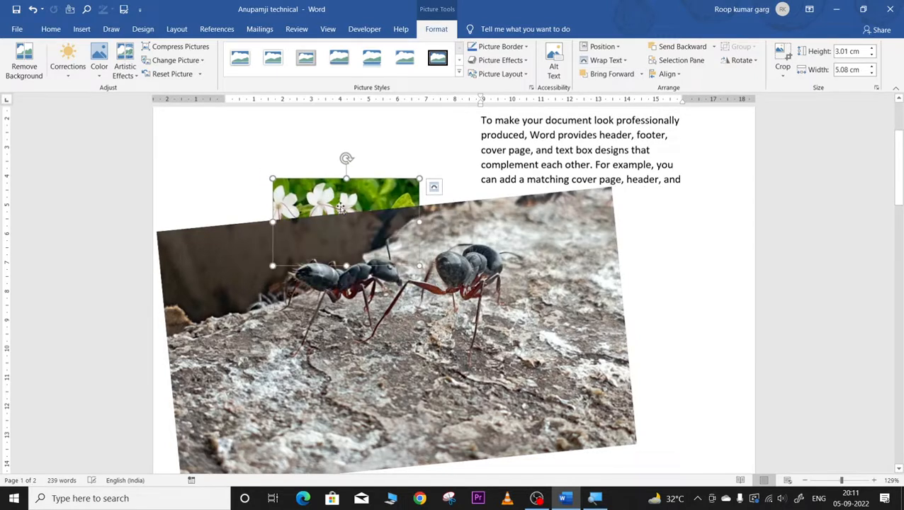
pyautogui.click(594, 74)
pyautogui.click(483, 249)
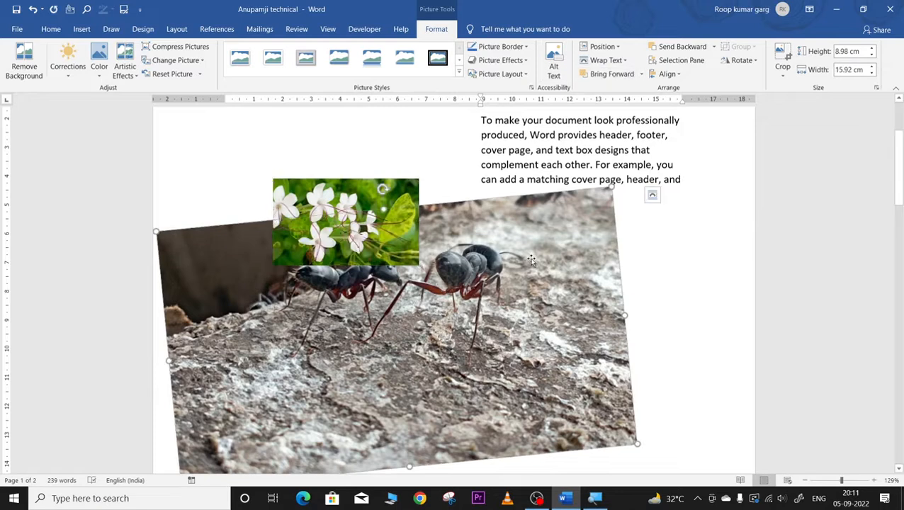
pyautogui.click(391, 234)
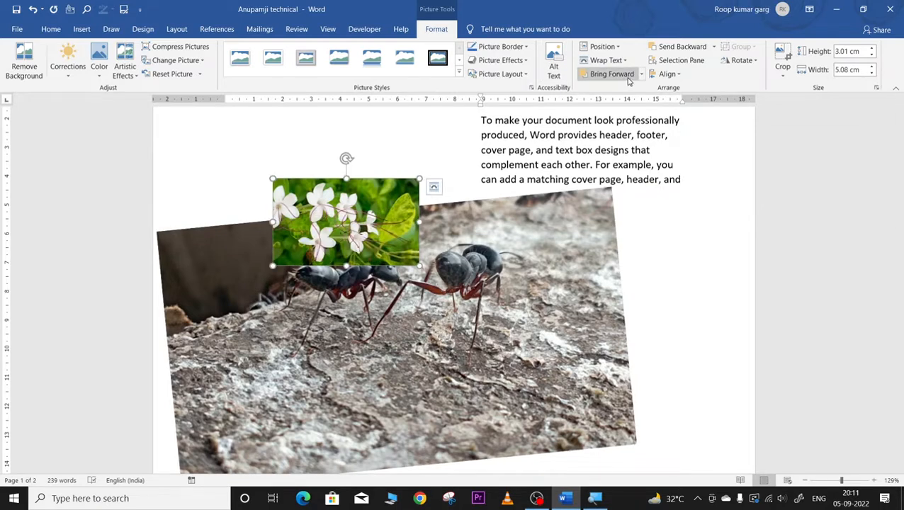
pyautogui.click(682, 48)
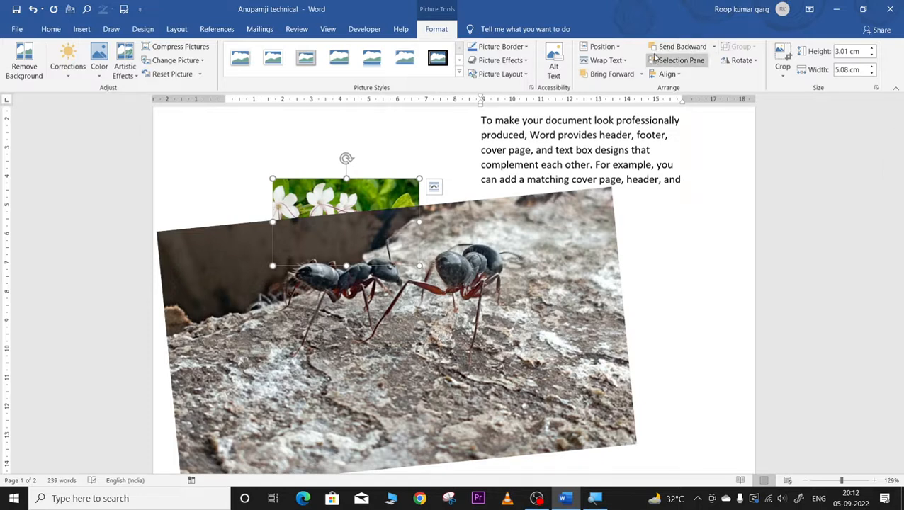
# Step: Set the ant photo in line with text, then delete it and the flower picture
pyautogui.click(603, 61)
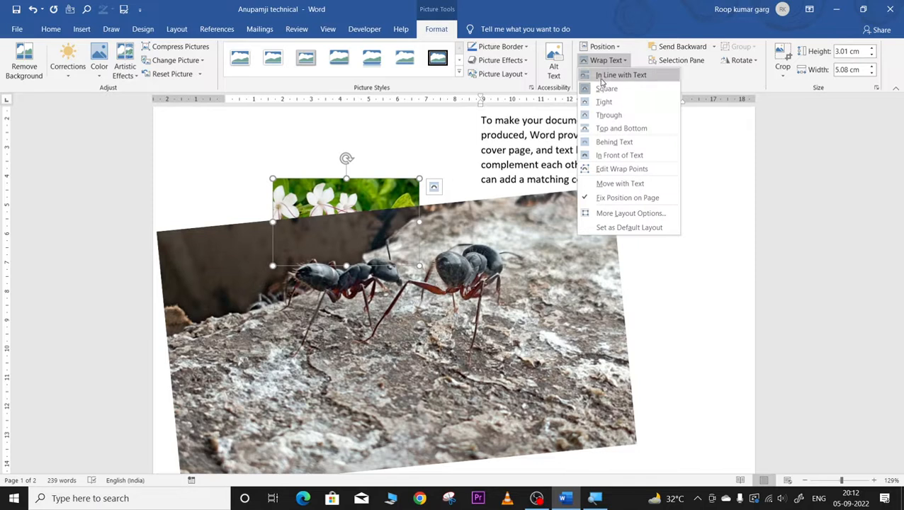
pyautogui.click(613, 76)
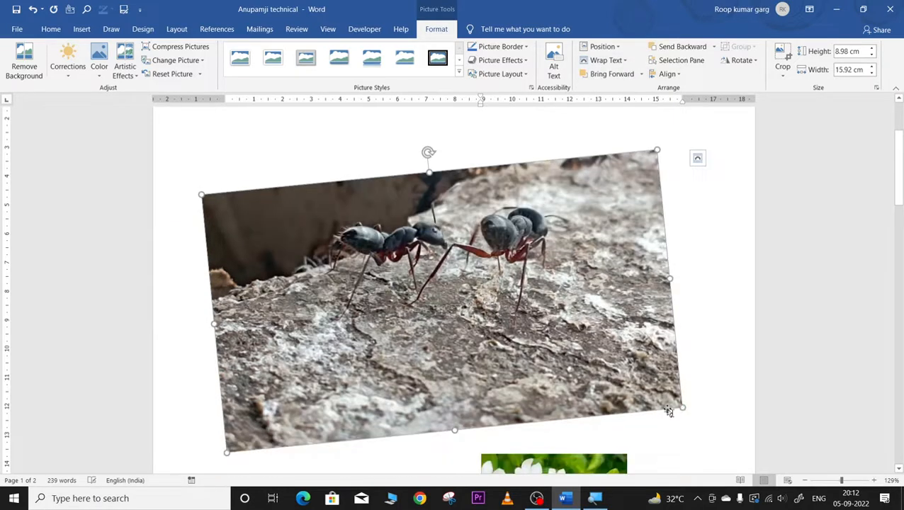
pyautogui.moveTo(676, 409); pyautogui.dragTo(586, 372)
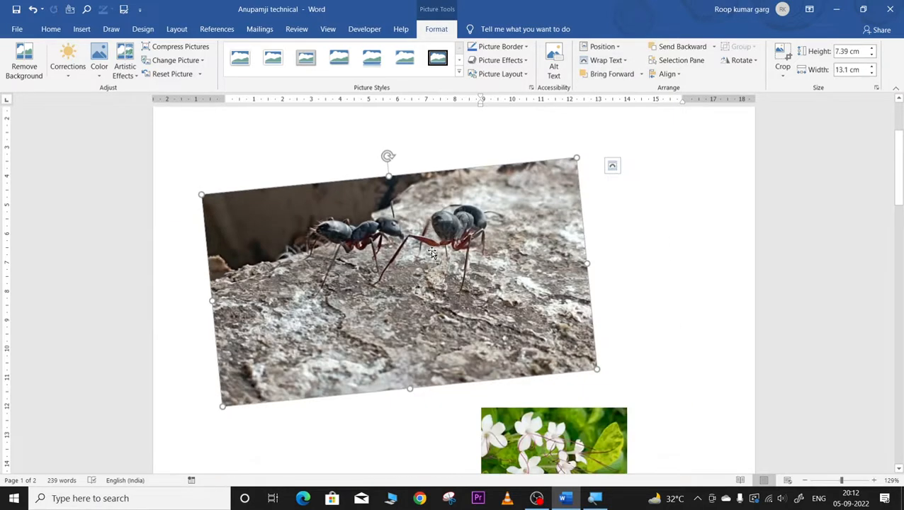
pyautogui.press('Delete')
pyautogui.click(500, 181)
pyautogui.press('Delete')
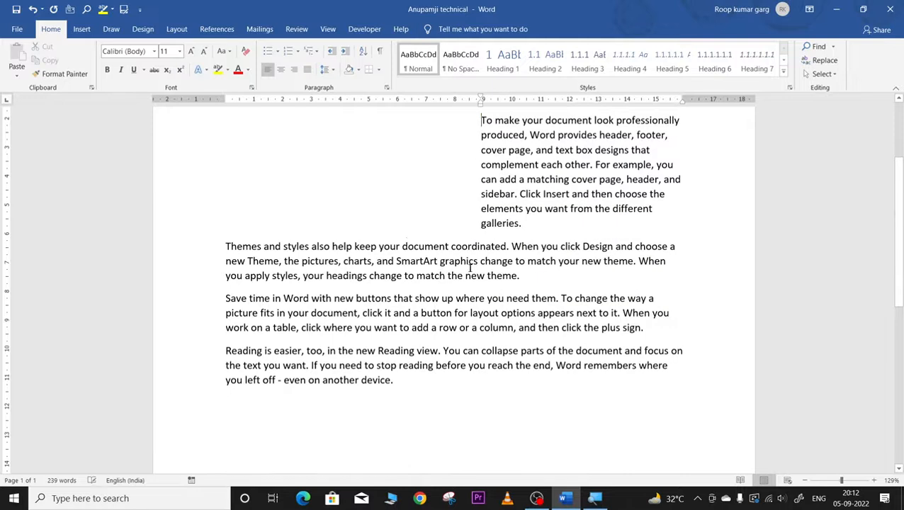
pyautogui.scroll(3, 376, 266)
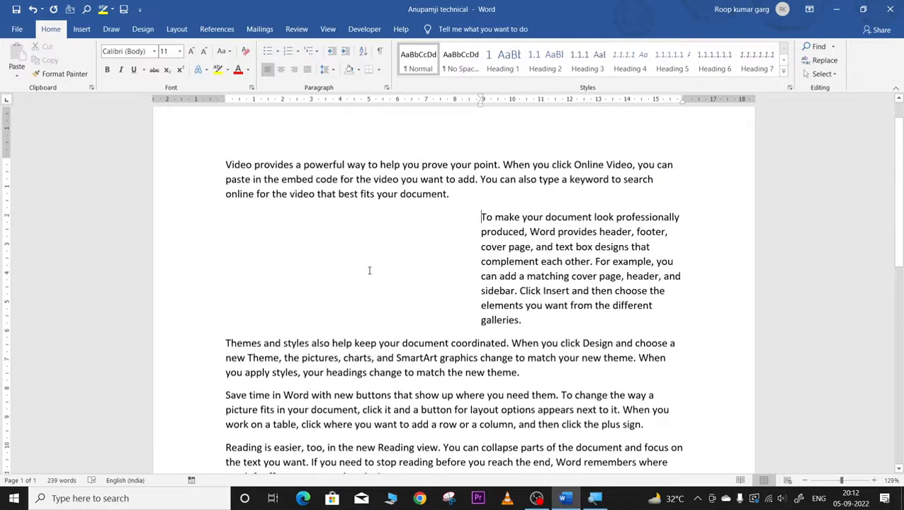
# Step: Replace the whole document with fresh sample paragraphs generated by =rand()
pyautogui.hotkey('ctrl', 'a')
pyautogui.press('Delete')
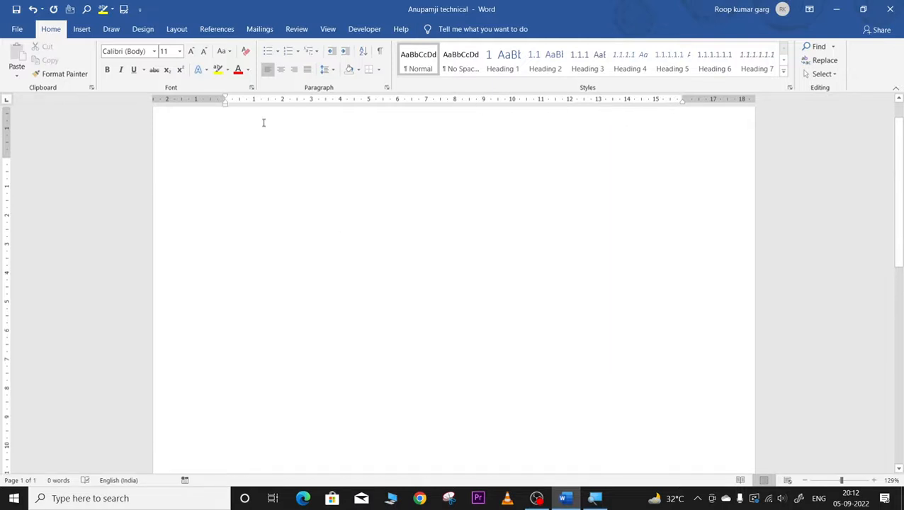
pyautogui.write('=rand(')
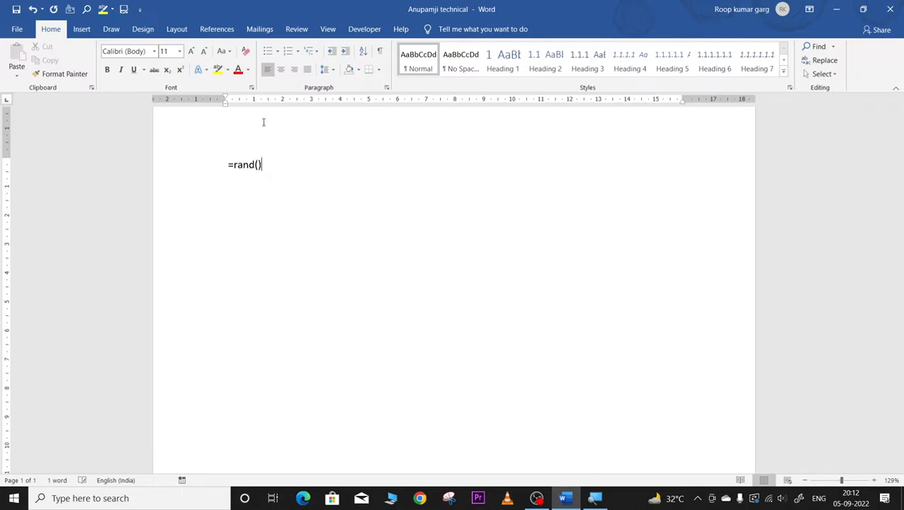
pyautogui.press('Return')
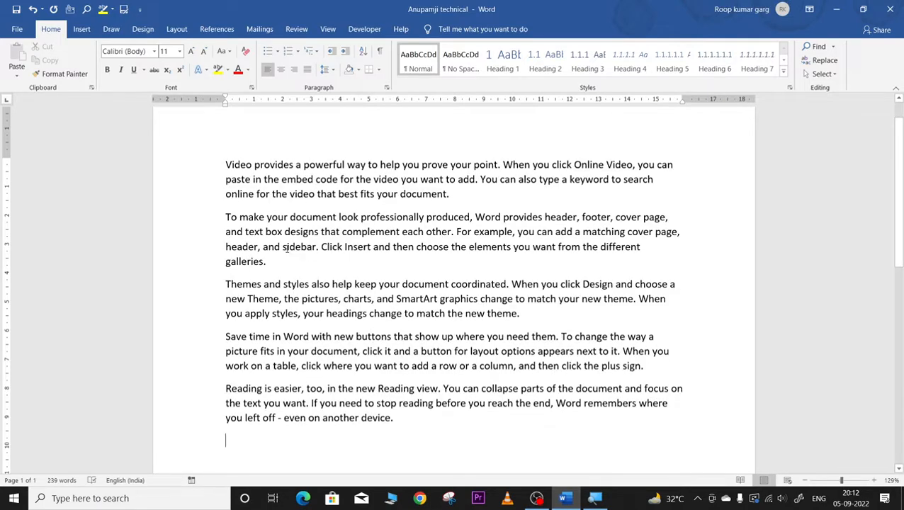
# Step: Indent the paragraph beginning 'To make your document' repeatedly until it sits far right
pyautogui.moveTo(224, 216); pyautogui.dragTo(282, 264)
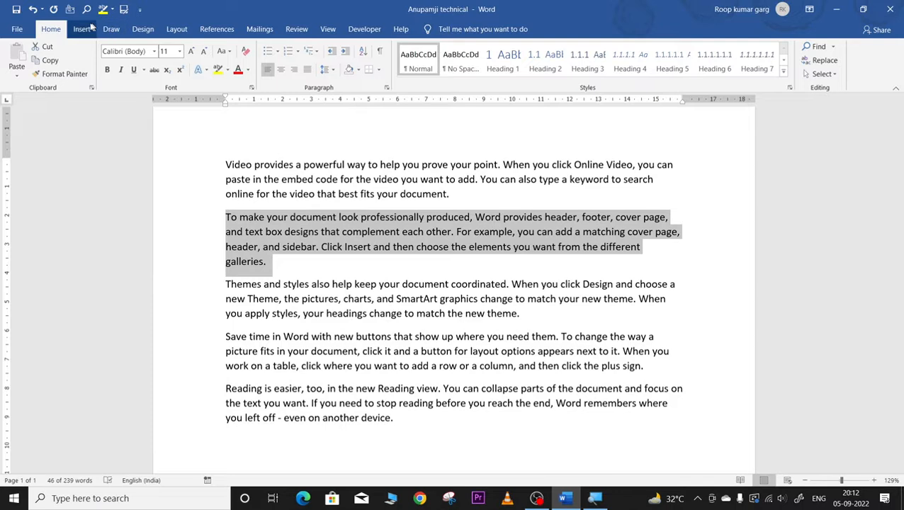
pyautogui.click(345, 51)
pyautogui.click(345, 52)
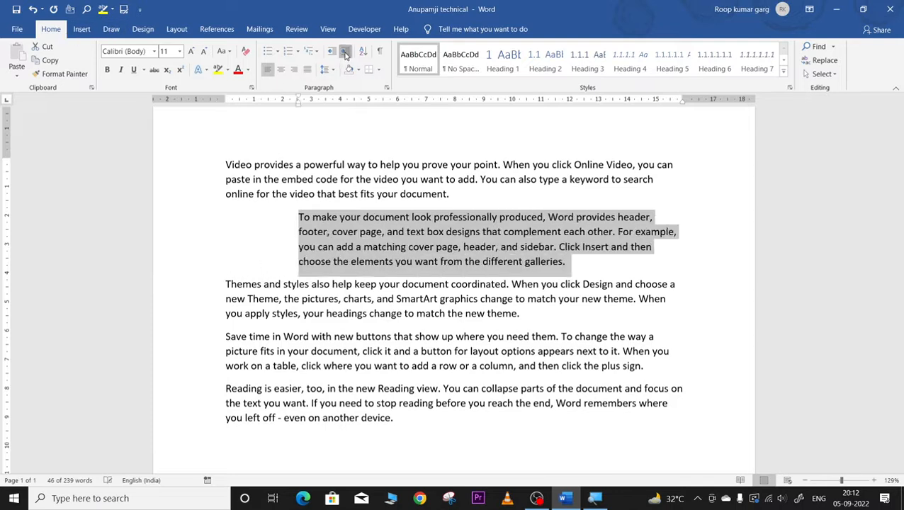
pyautogui.click(345, 52)
pyautogui.click(345, 52)
pyautogui.click(345, 51)
pyautogui.click(345, 52)
pyautogui.click(345, 52)
pyautogui.click(344, 51)
pyautogui.click(362, 299)
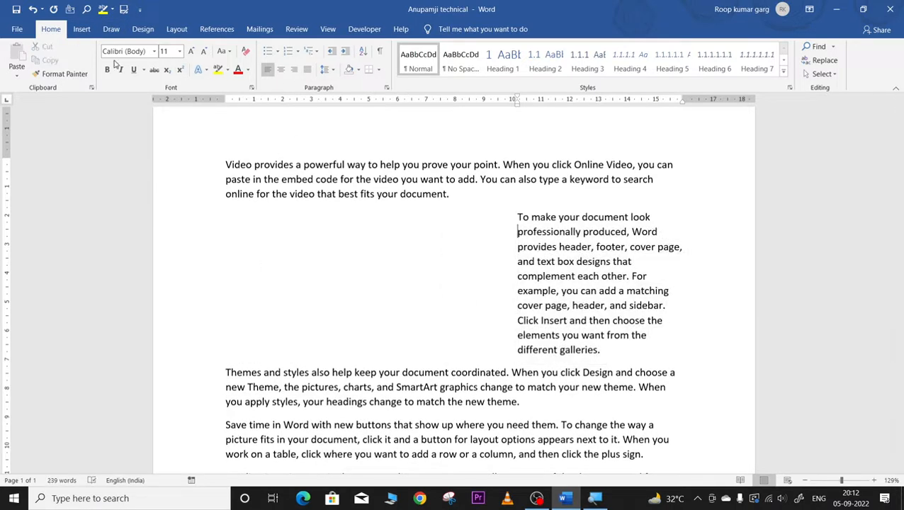
pyautogui.click(84, 29)
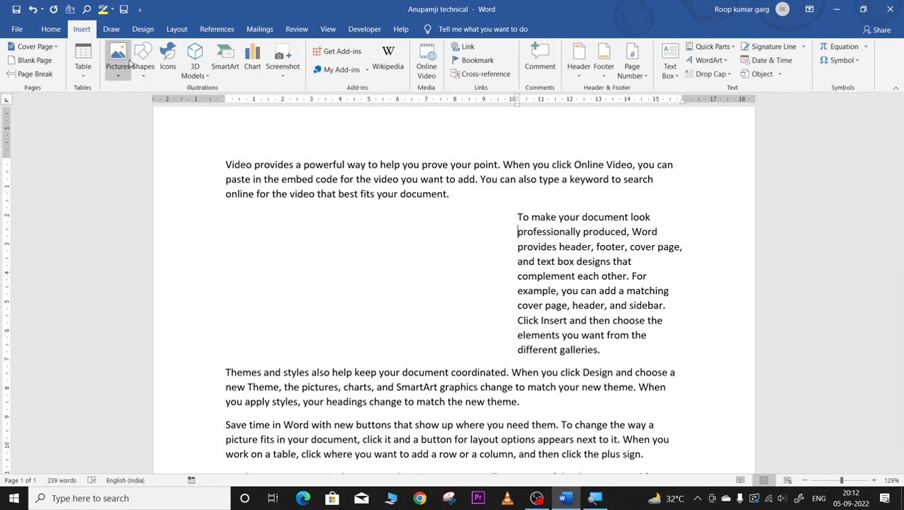
# Step: Insert the second flower photo from this computer into the indented right-column paragraph
pyautogui.click(118, 60)
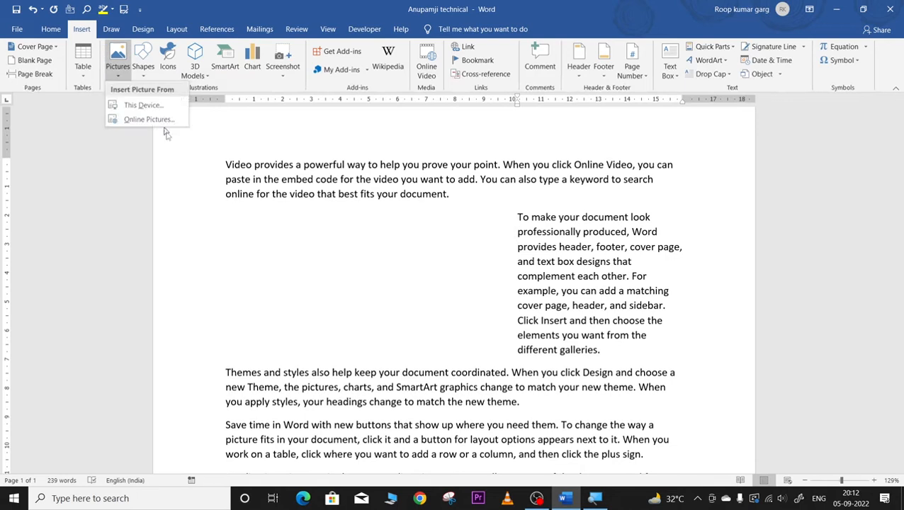
pyautogui.click(147, 106)
pyautogui.click(206, 117)
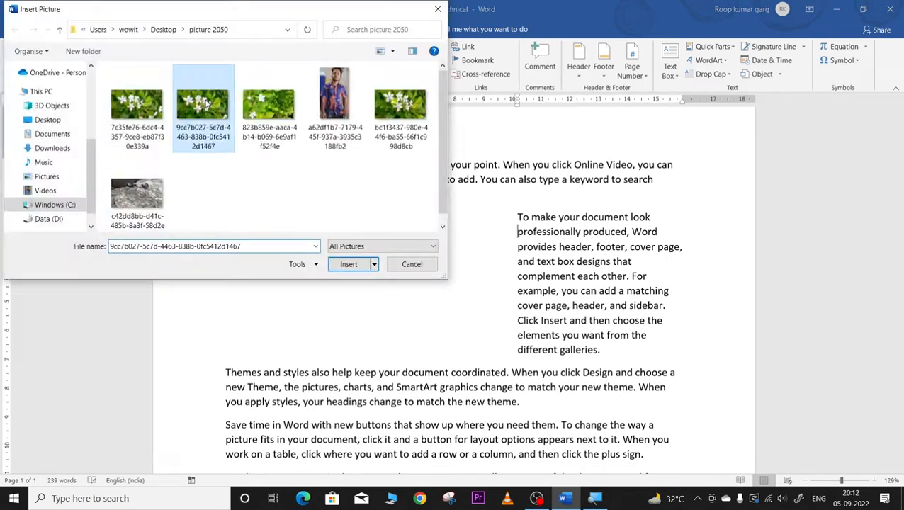
pyautogui.click(360, 268)
pyautogui.moveTo(677, 322); pyautogui.dragTo(303, 285)
pyautogui.moveTo(577, 278); pyautogui.dragTo(567, 286)
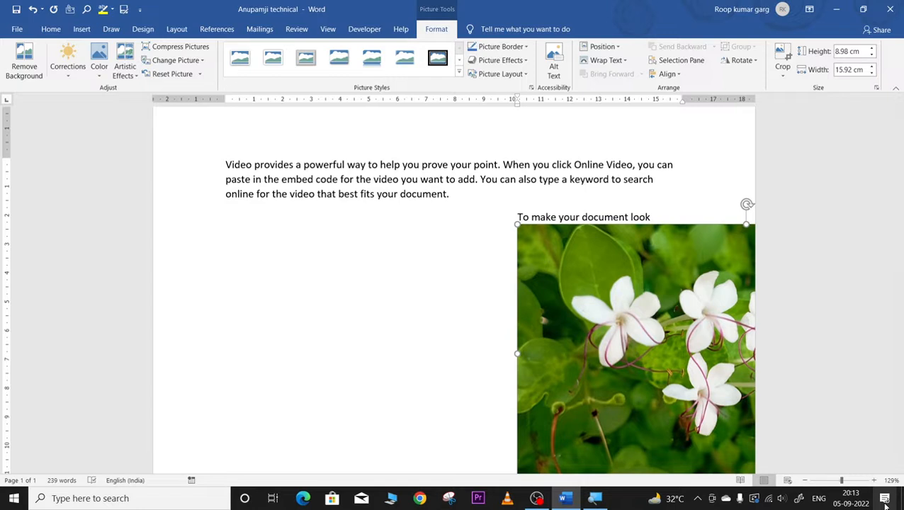
pyautogui.click(830, 481)
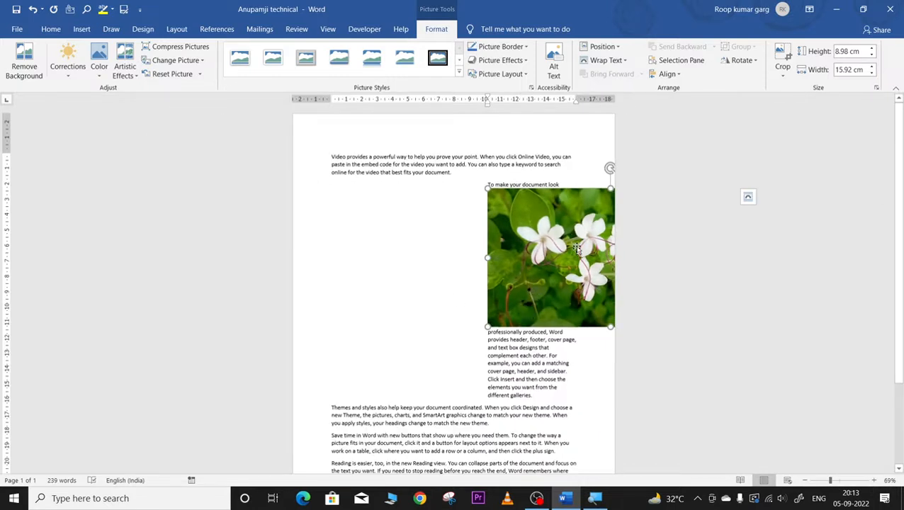
pyautogui.click(606, 60)
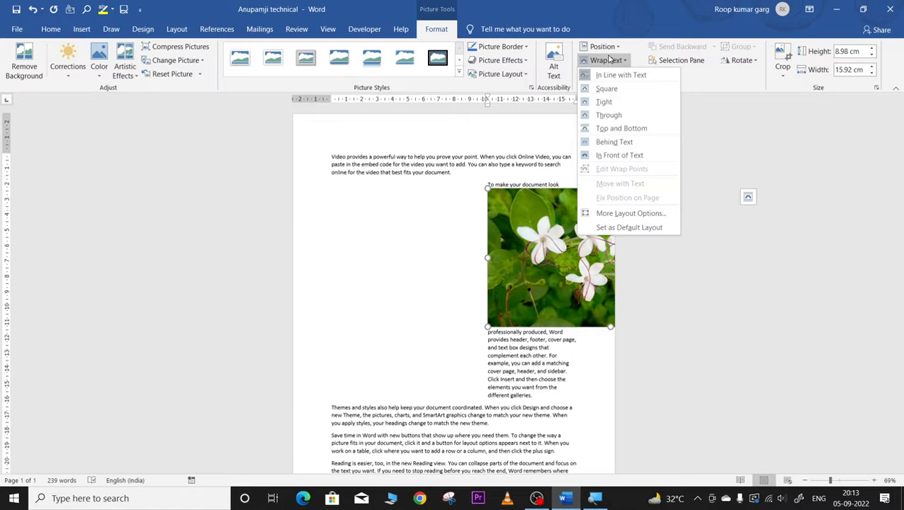
# Step: Set Square wrapping on the flower picture, shrink it and place it beside the second paragraph
pyautogui.click(602, 89)
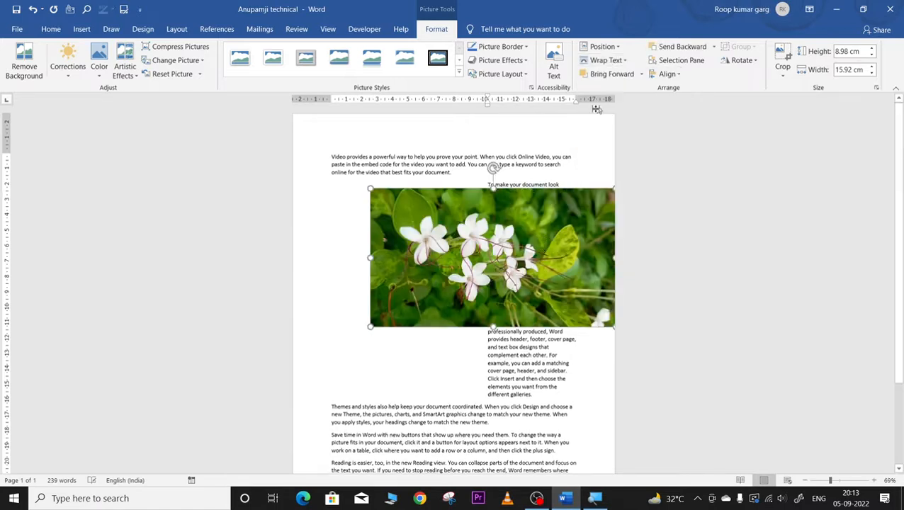
pyautogui.moveTo(532, 250); pyautogui.dragTo(469, 316)
pyautogui.moveTo(572, 419); pyautogui.dragTo(448, 347)
pyautogui.moveTo(402, 314); pyautogui.dragTo(391, 207)
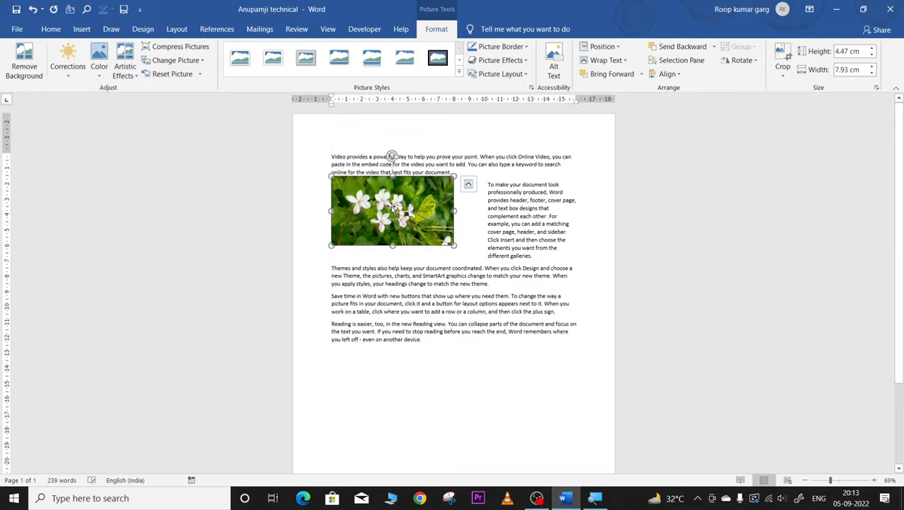
# Step: Fine-tune the picture's size to about 4.69 × 9.85 cm, checking the text wrap
pyautogui.moveTo(453, 245); pyautogui.dragTo(467, 264)
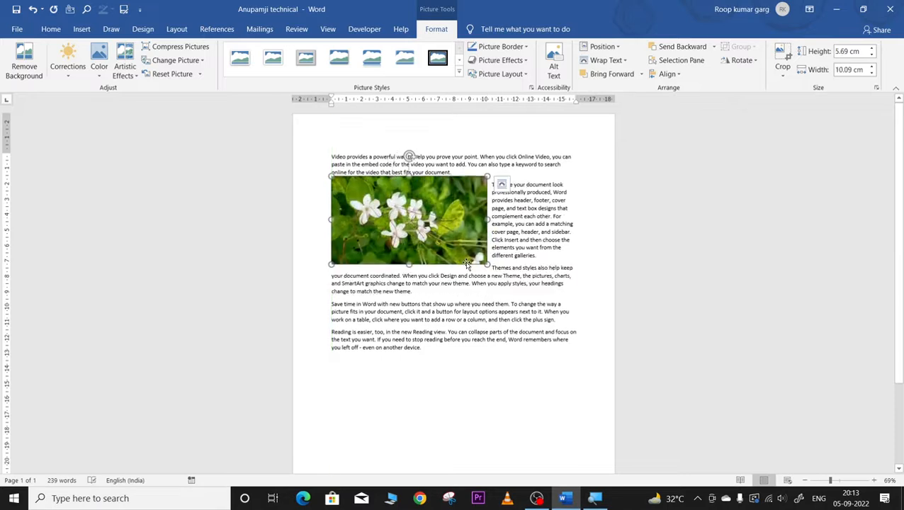
pyautogui.click(543, 234)
pyautogui.click(475, 219)
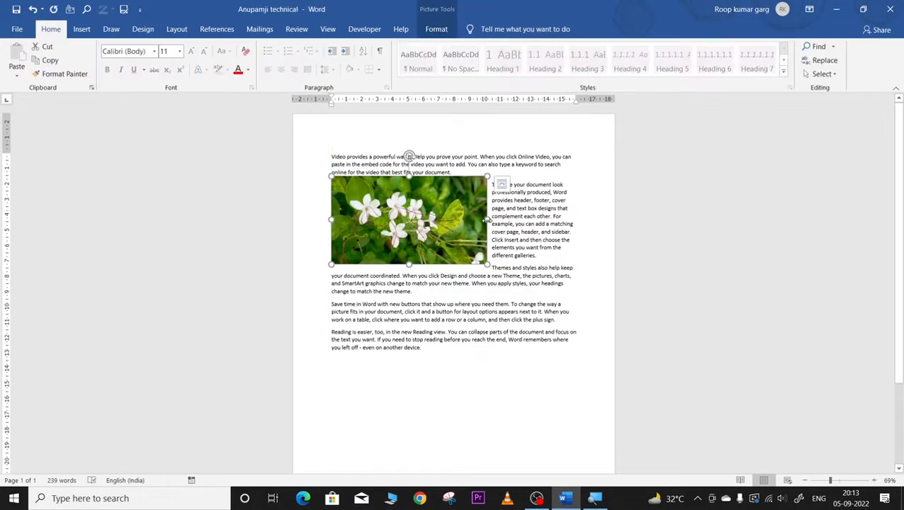
pyautogui.moveTo(487, 220)
pyautogui.mouseDown()
pyautogui.moveTo(508, 219)
pyautogui.moveTo(478, 219)
pyautogui.mouseUp()
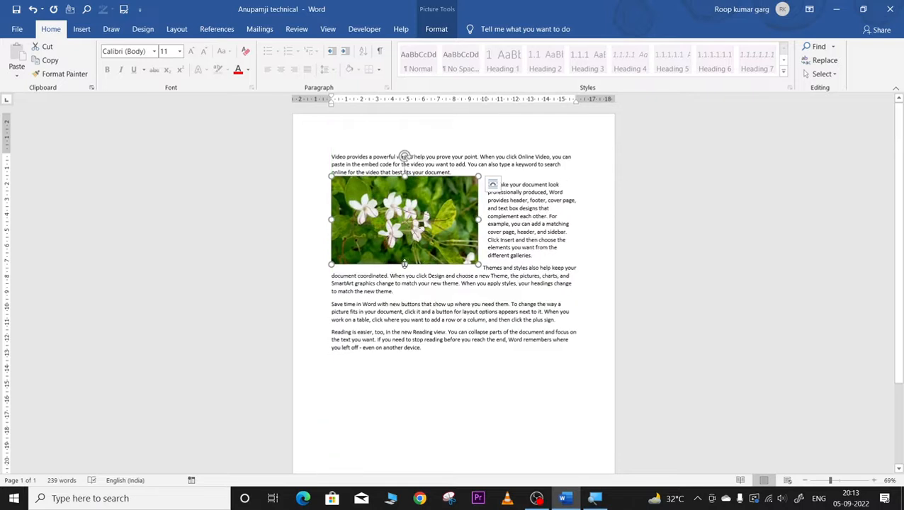
pyautogui.moveTo(404, 264); pyautogui.dragTo(404, 246)
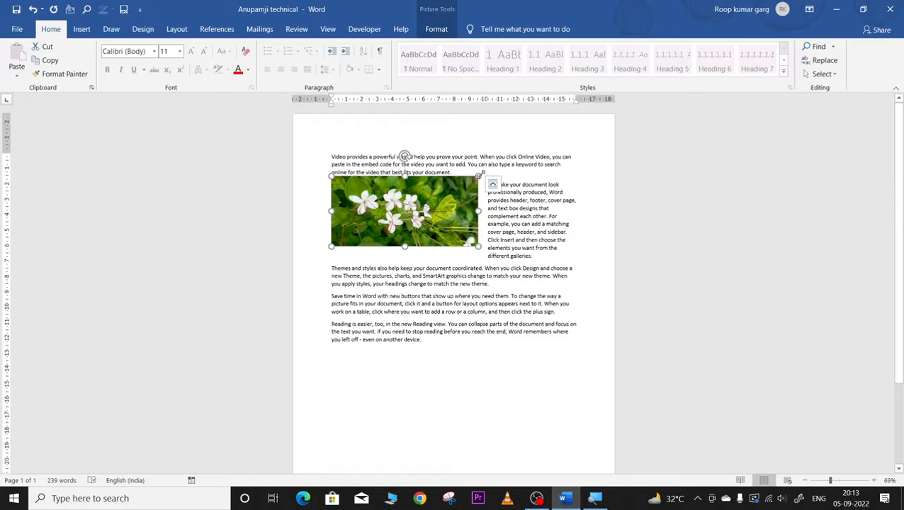
pyautogui.moveTo(479, 176); pyautogui.dragTo(444, 206)
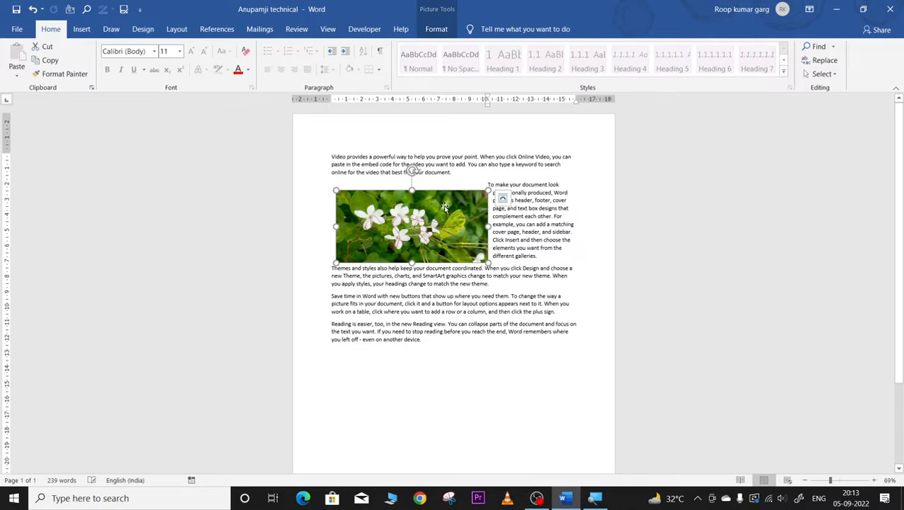
pyautogui.click(436, 29)
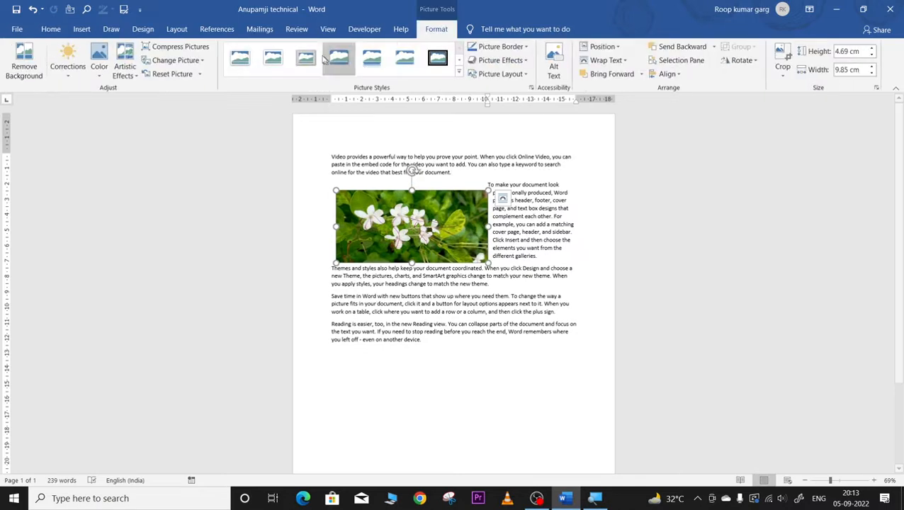
# Step: Edit the picture's wrap points, pulling the top-right point out to the right
pyautogui.click(602, 61)
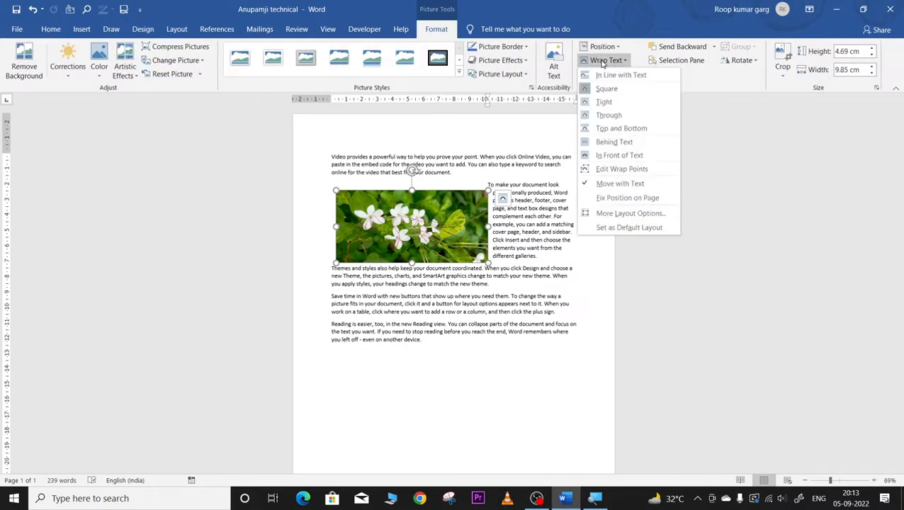
pyautogui.click(598, 170)
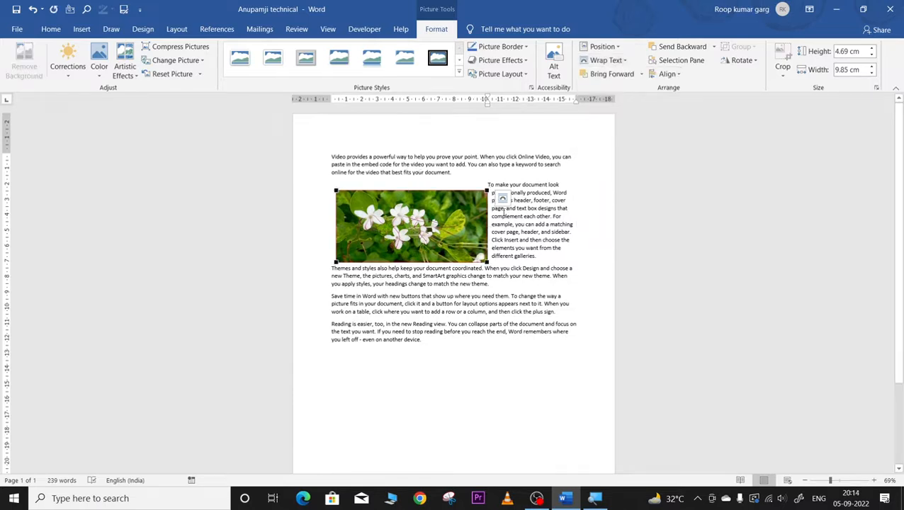
pyautogui.moveTo(487, 190); pyautogui.dragTo(567, 221)
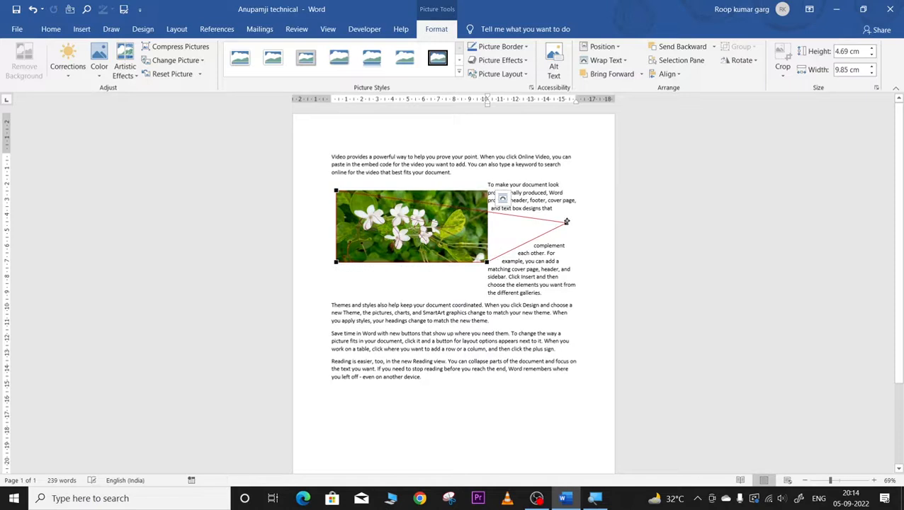
pyautogui.click(531, 269)
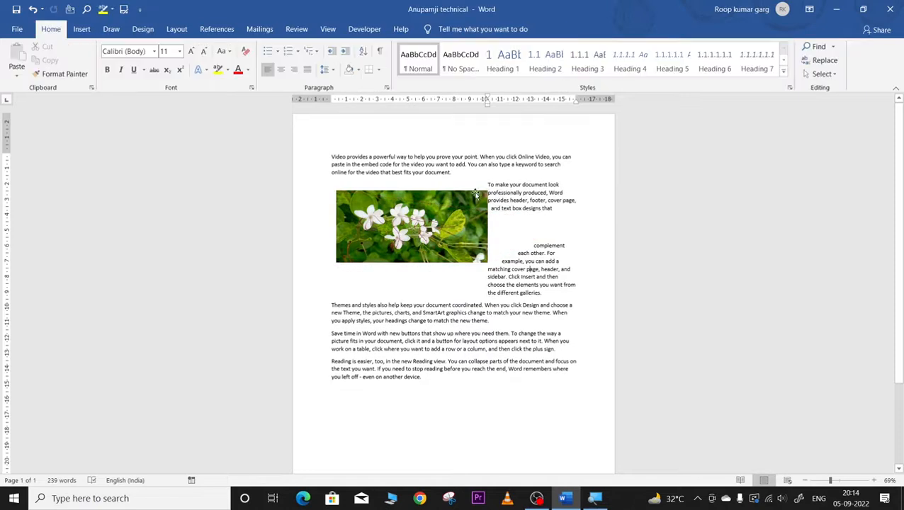
pyautogui.click(476, 247)
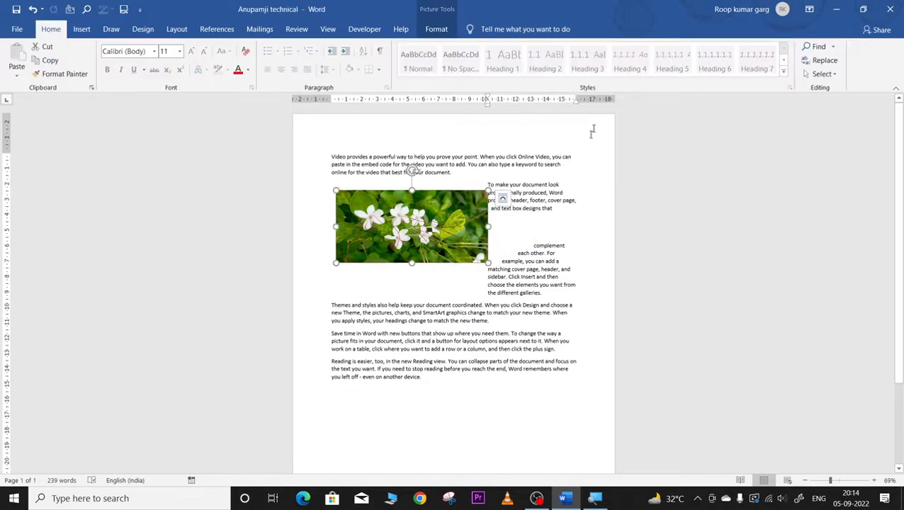
# Step: Pull the bottom-left wrap point down into the text and nudge the picture left
pyautogui.click(434, 30)
pyautogui.click(605, 60)
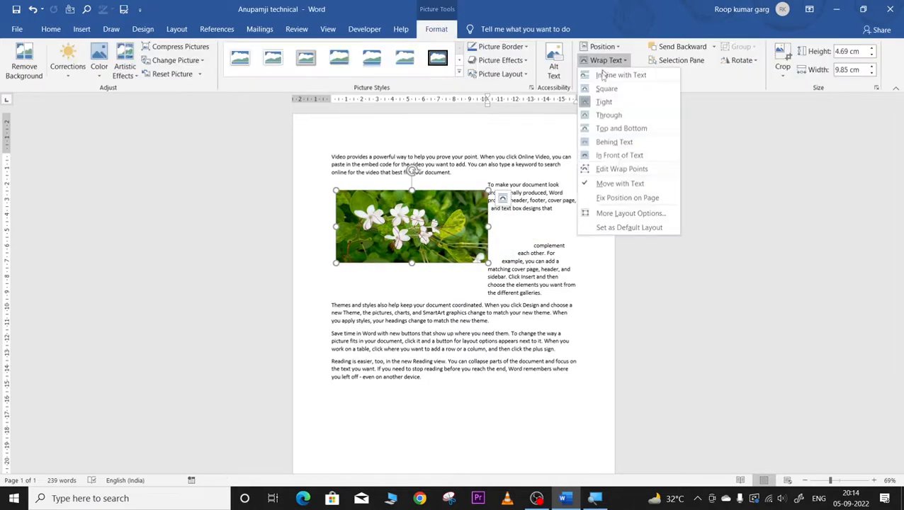
pyautogui.click(618, 172)
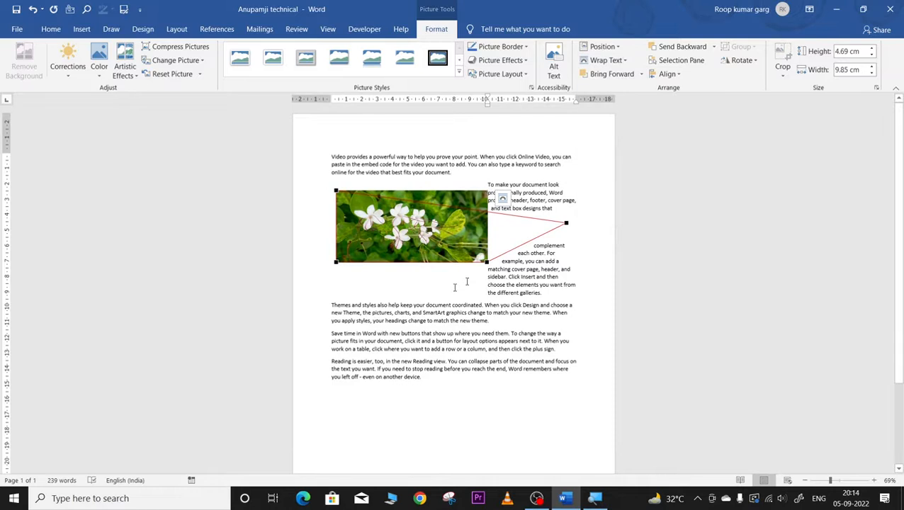
pyautogui.moveTo(335, 263); pyautogui.dragTo(443, 375)
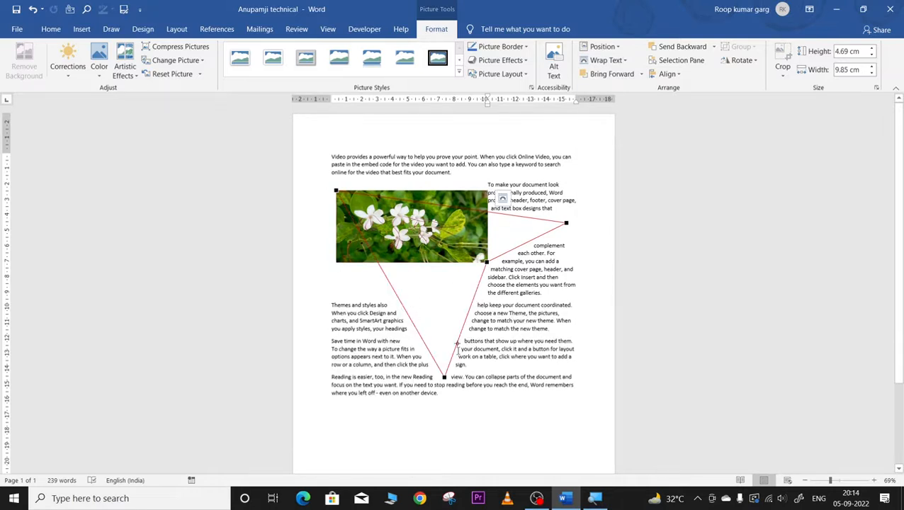
pyautogui.click(523, 357)
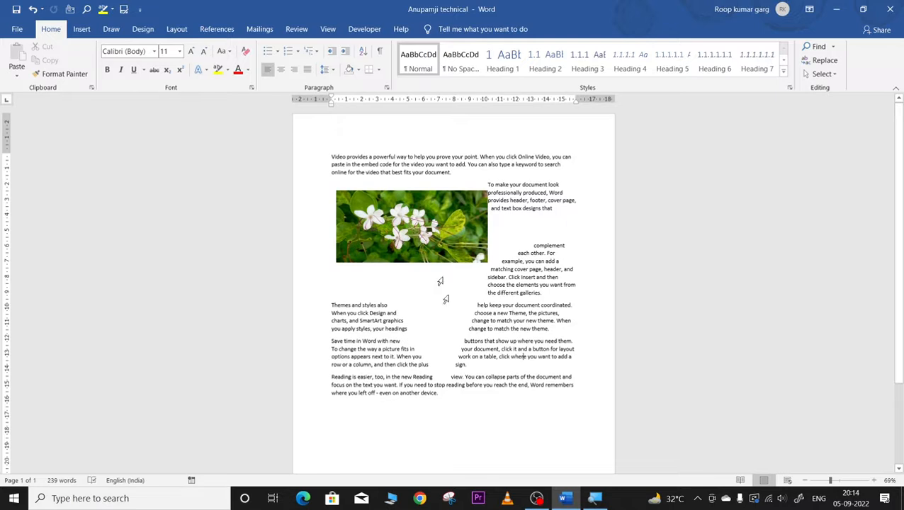
pyautogui.moveTo(425, 221); pyautogui.dragTo(406, 231)
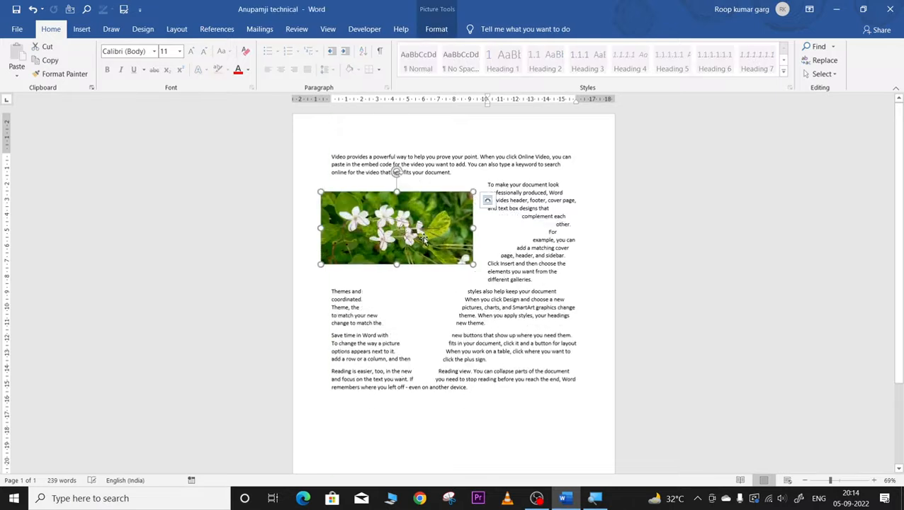
pyautogui.click(440, 28)
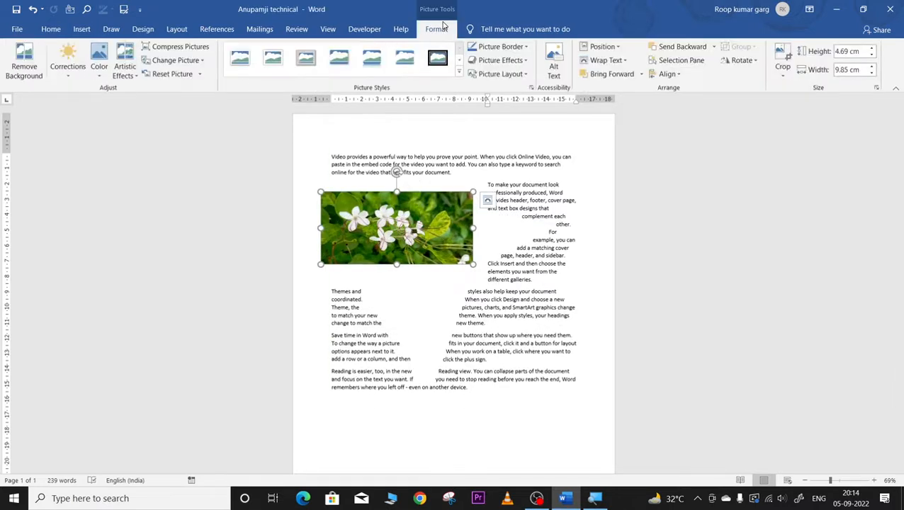
# Step: Try the Top Left, Top Centre, Top Right and Bottom Centre picture positions
pyautogui.click(600, 48)
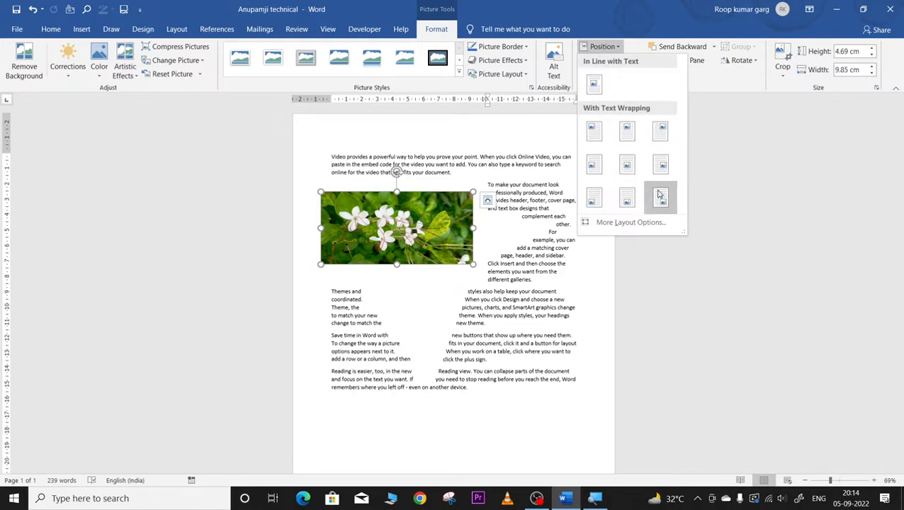
pyautogui.click(594, 128)
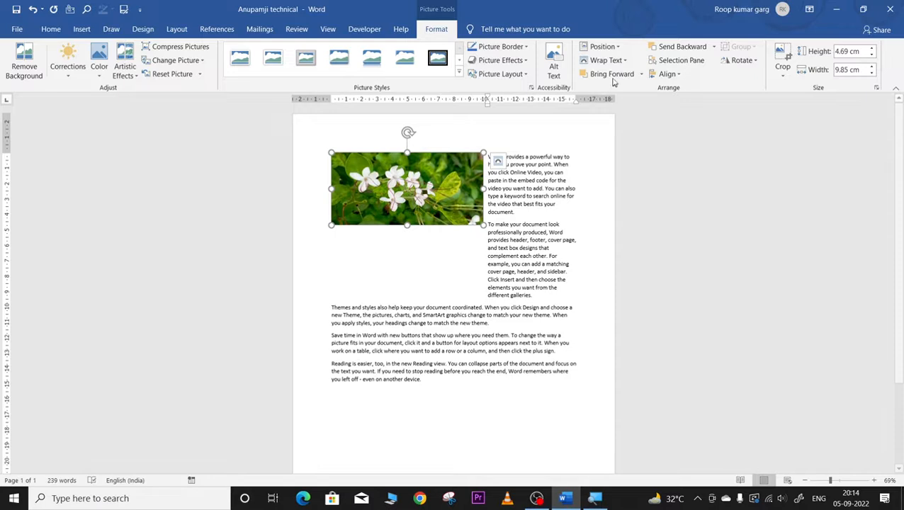
pyautogui.click(600, 47)
pyautogui.click(627, 133)
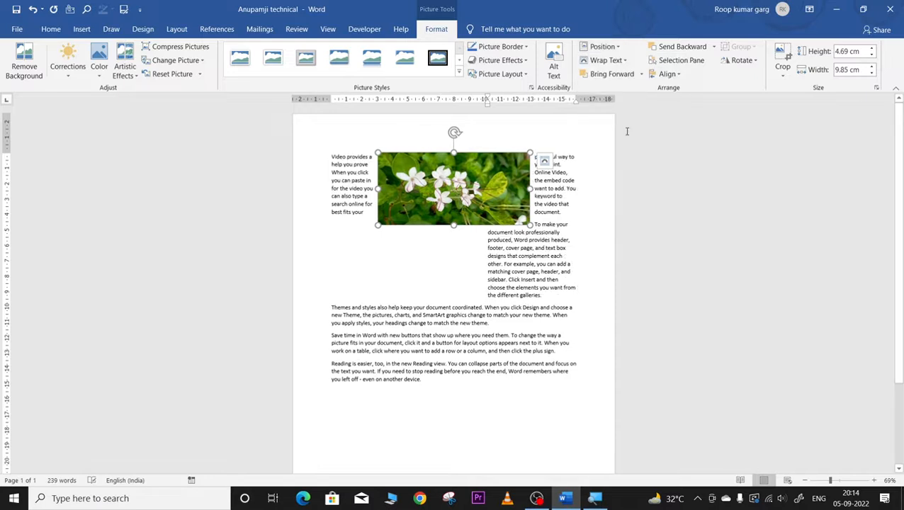
pyautogui.click(600, 46)
pyautogui.click(658, 132)
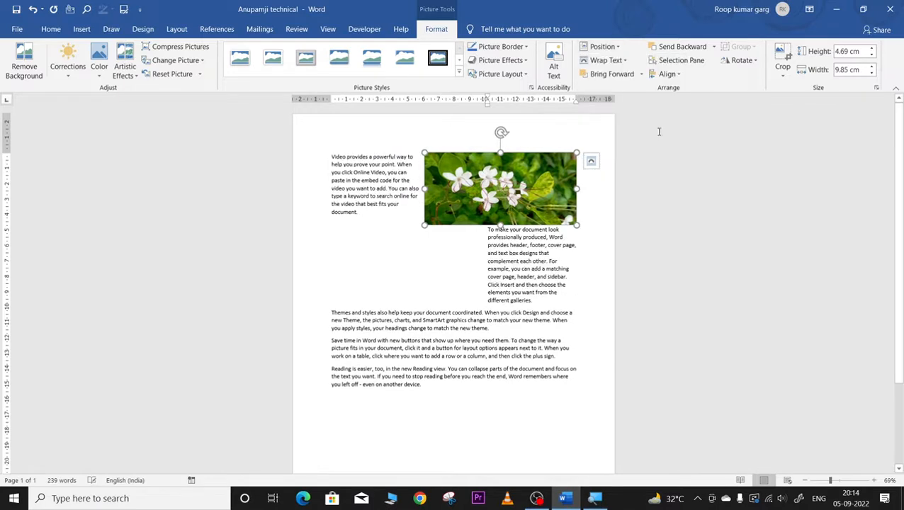
pyautogui.click(603, 48)
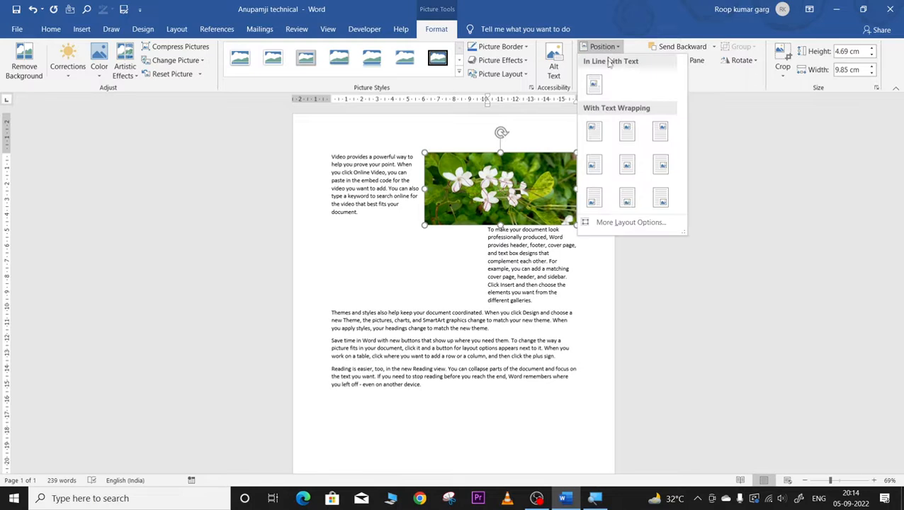
pyautogui.click(628, 200)
# Step: Put the picture back in line with text, then settle on the Top Left position
pyautogui.scroll(-3, 579, 316)
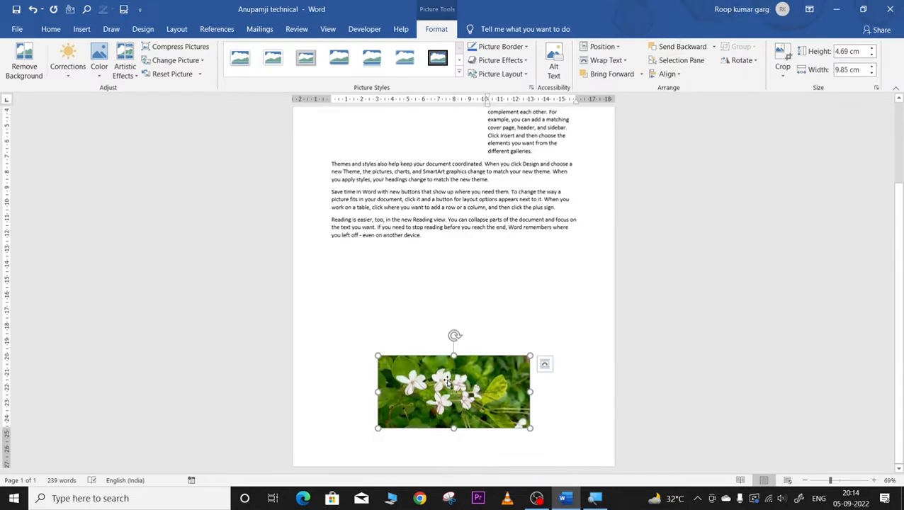
pyautogui.click(600, 46)
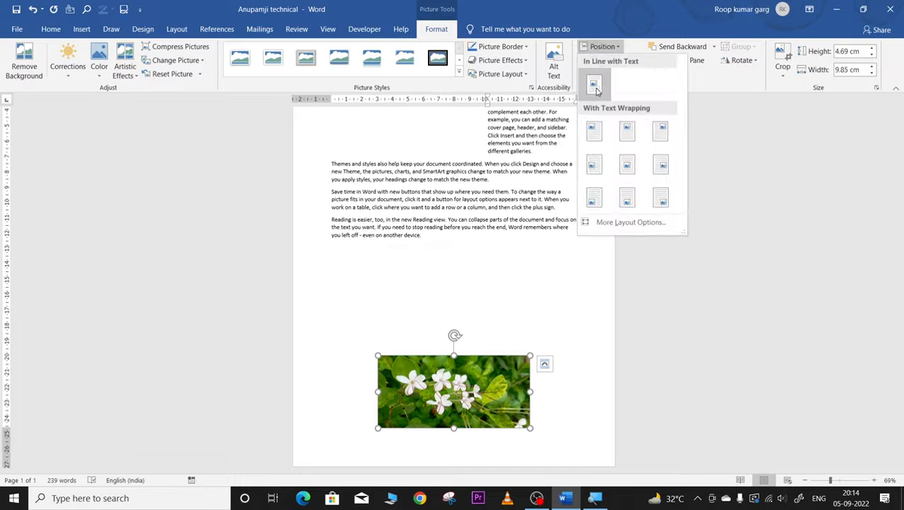
pyautogui.click(598, 90)
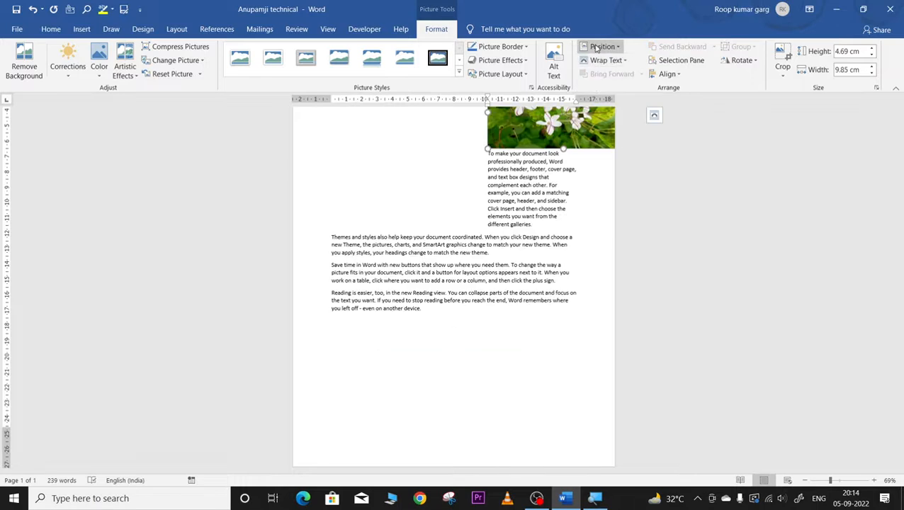
pyautogui.click(595, 47)
pyautogui.click(592, 129)
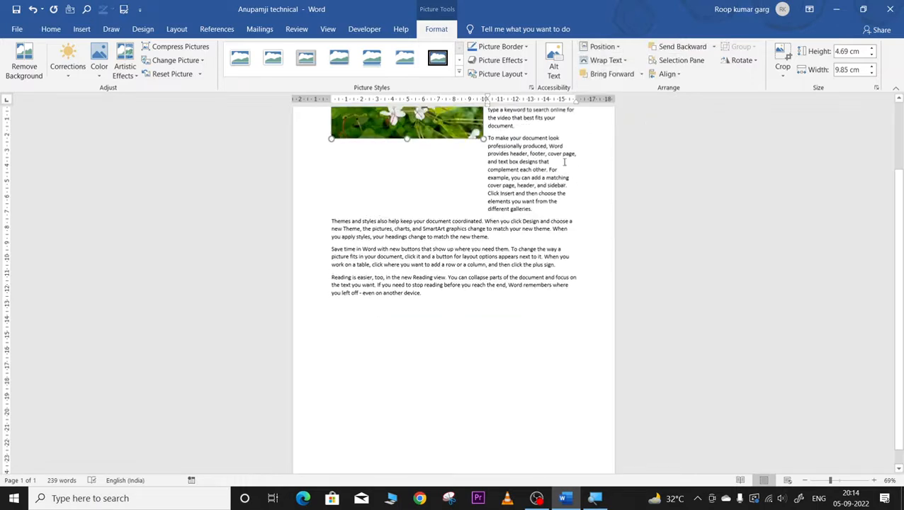
pyautogui.scroll(3, 564, 161)
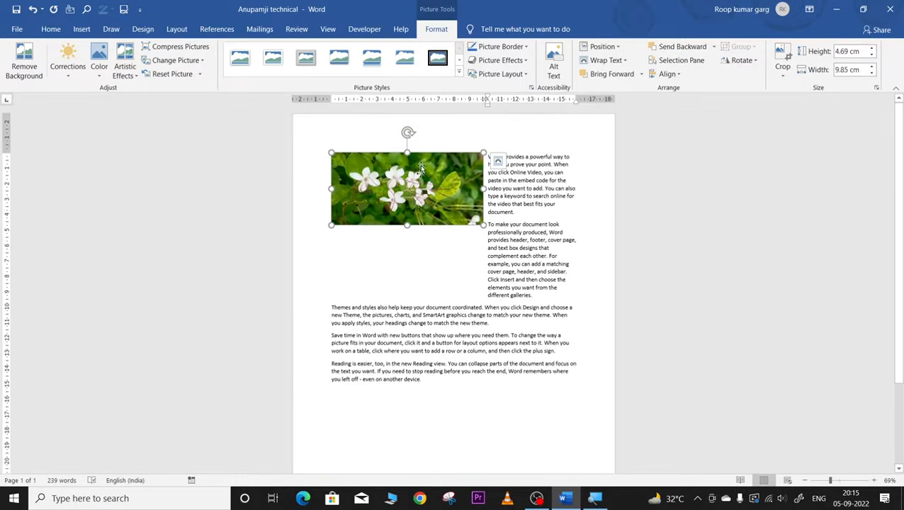
# Step: Move the picture below the first paragraph, apply Square wrapping and nudge it slightly
pyautogui.moveTo(420, 167); pyautogui.dragTo(418, 199)
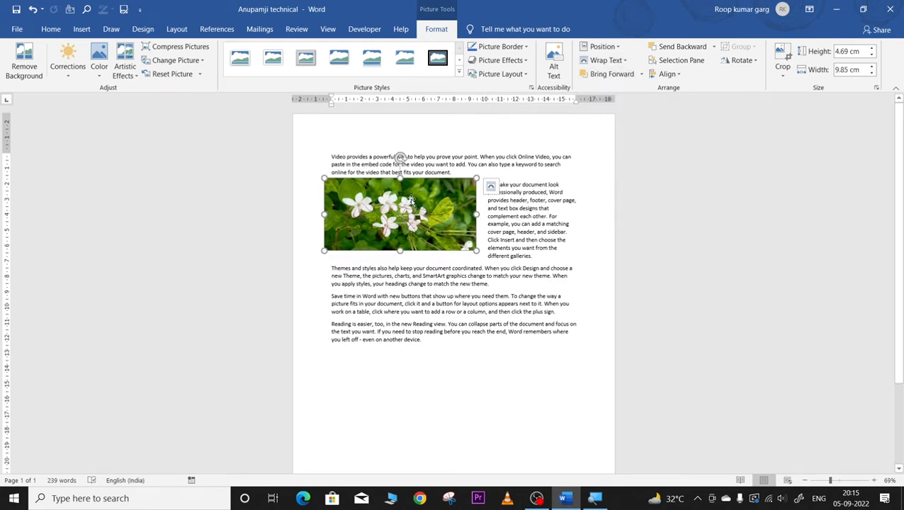
pyautogui.click(623, 62)
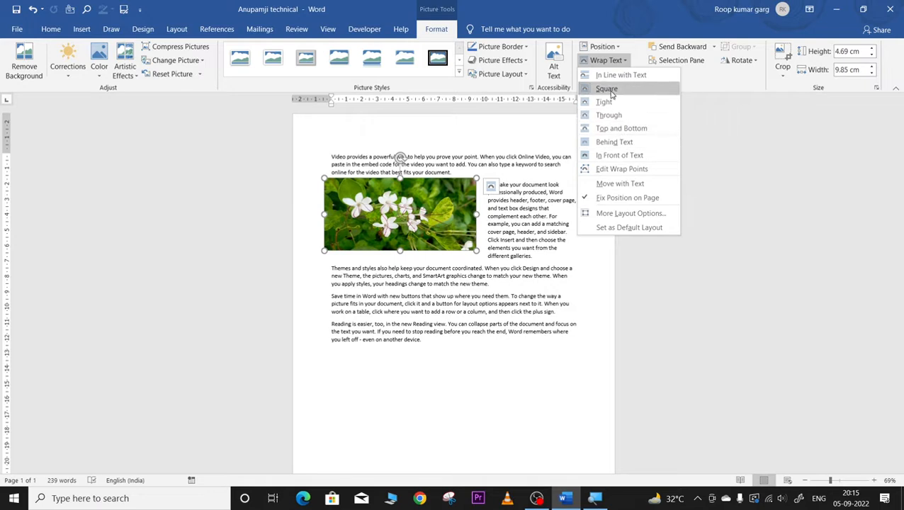
pyautogui.click(430, 205)
pyautogui.moveTo(430, 201)
pyautogui.mouseDown()
pyautogui.moveTo(454, 246)
pyautogui.moveTo(430, 200)
pyautogui.mouseUp()
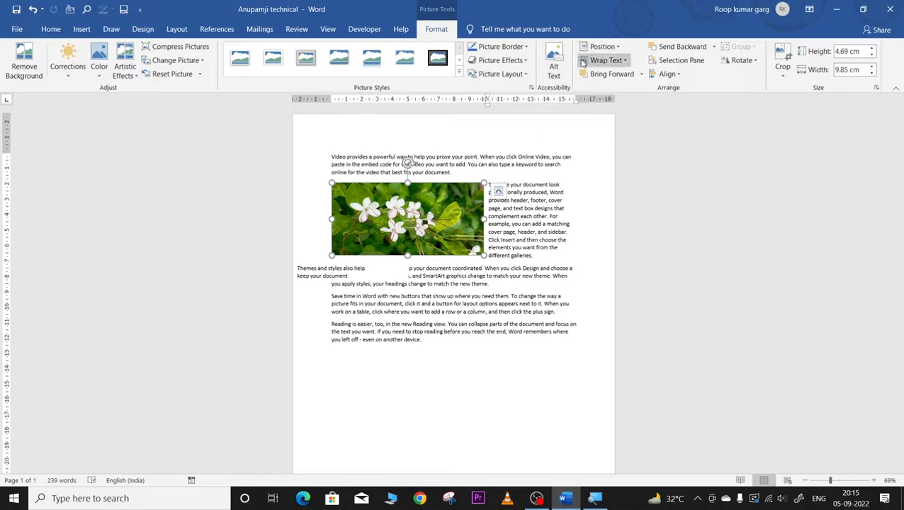
# Step: Open and close the picture's Alt Text description pane
pyautogui.click(556, 74)
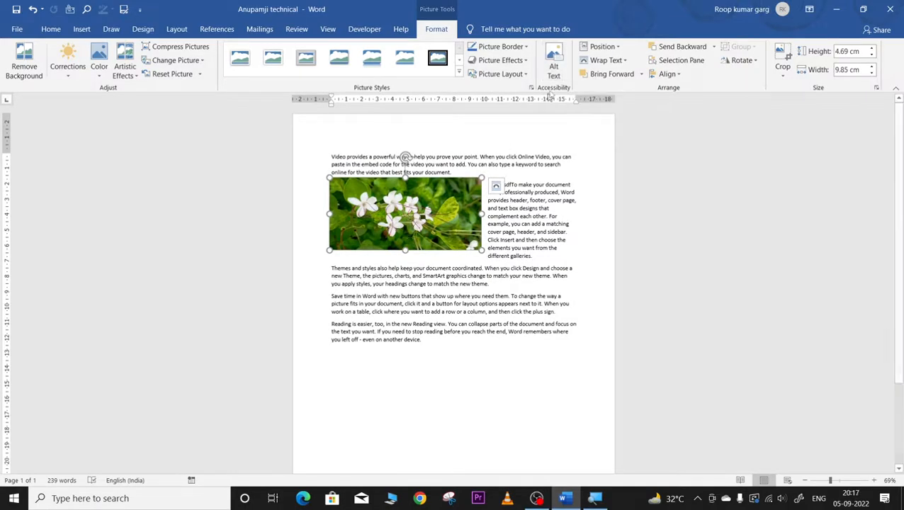
pyautogui.click(555, 68)
pyautogui.click(554, 69)
# Step: Replace the flower picture's alt text with 'cxvcxv cfsdfdsa dsfsdf'
pyautogui.click(555, 69)
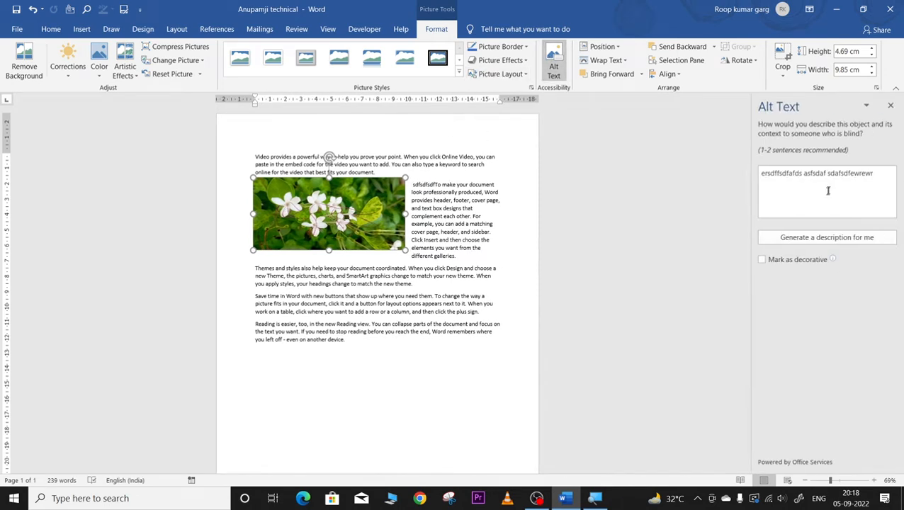
pyautogui.tripleClick(874, 174)
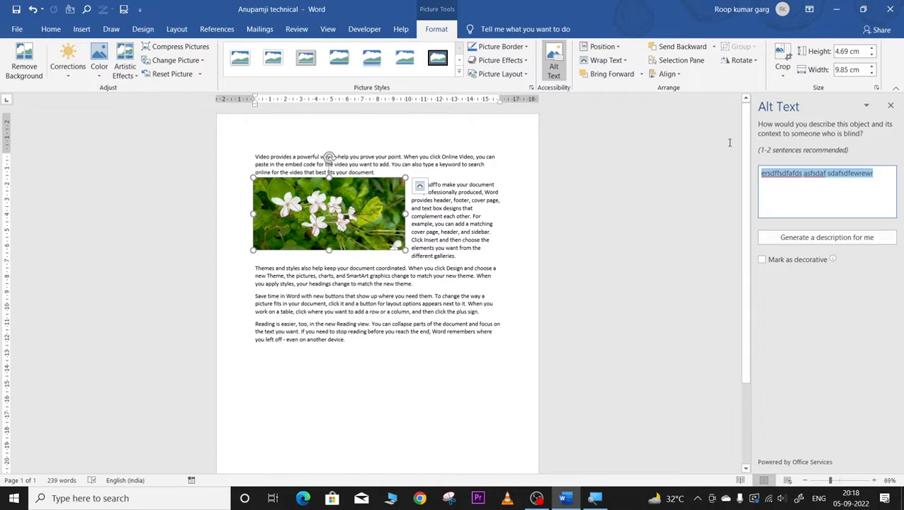
pyautogui.write('cxvcxv')
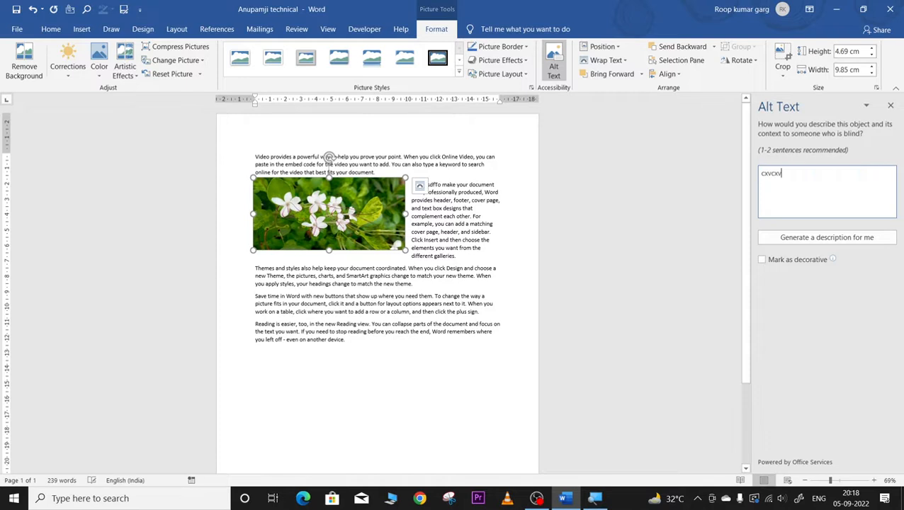
pyautogui.write(' cfsdfdsa dsfsdf')
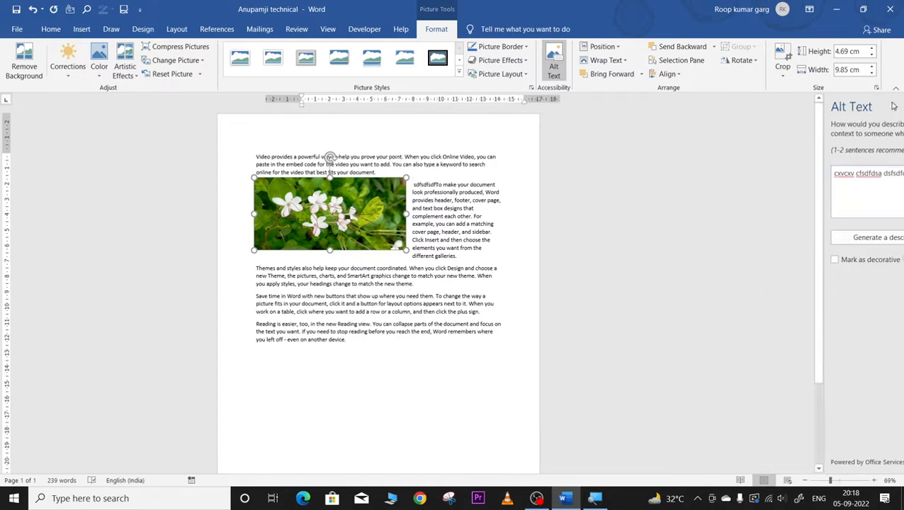
pyautogui.click(891, 105)
# Step: Reselect the picture and reopen its alt text to check the description
pyautogui.click(515, 349)
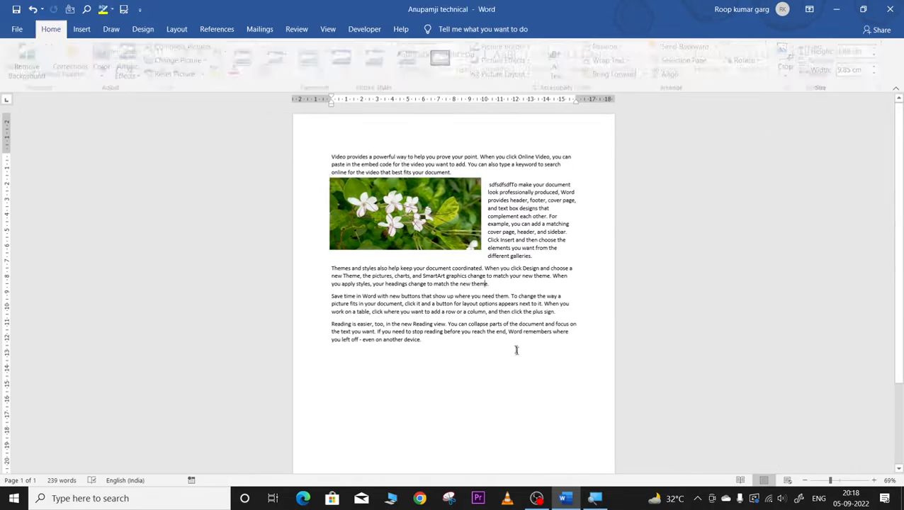
pyautogui.click(389, 228)
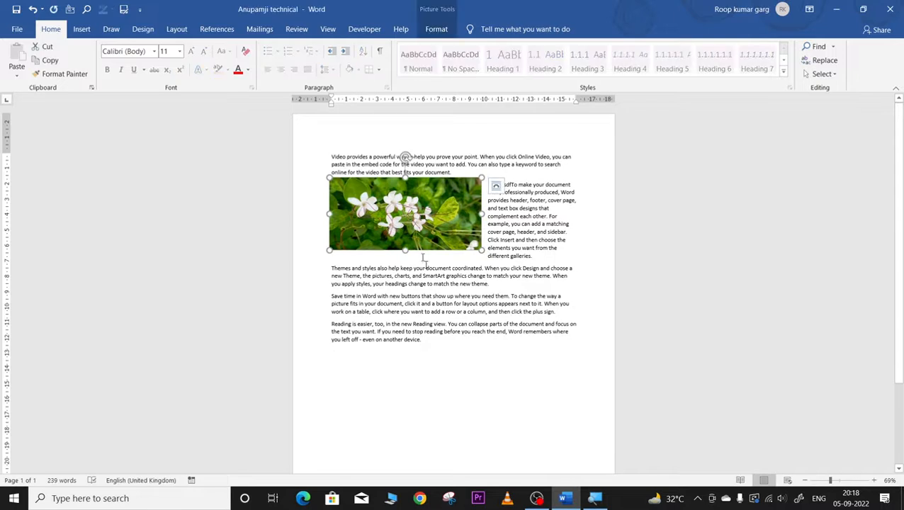
pyautogui.click(436, 29)
pyautogui.click(550, 65)
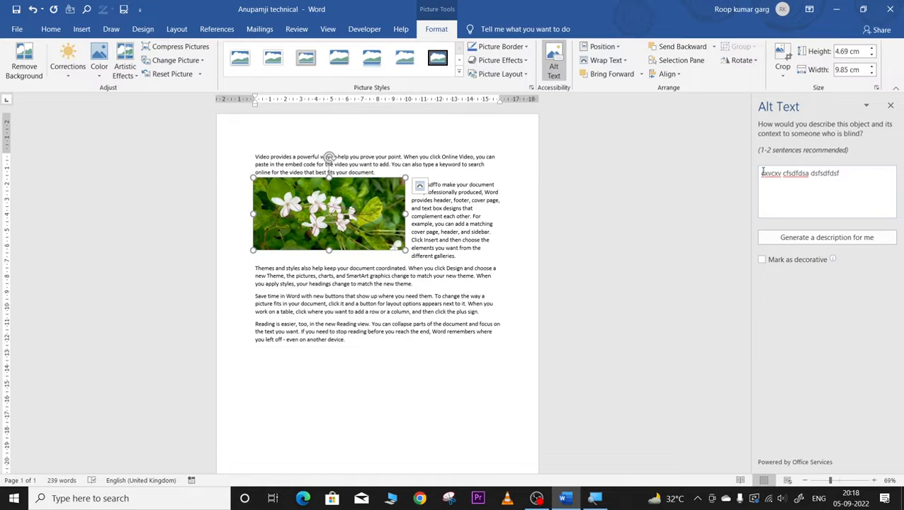
pyautogui.moveTo(763, 171); pyautogui.dragTo(841, 194)
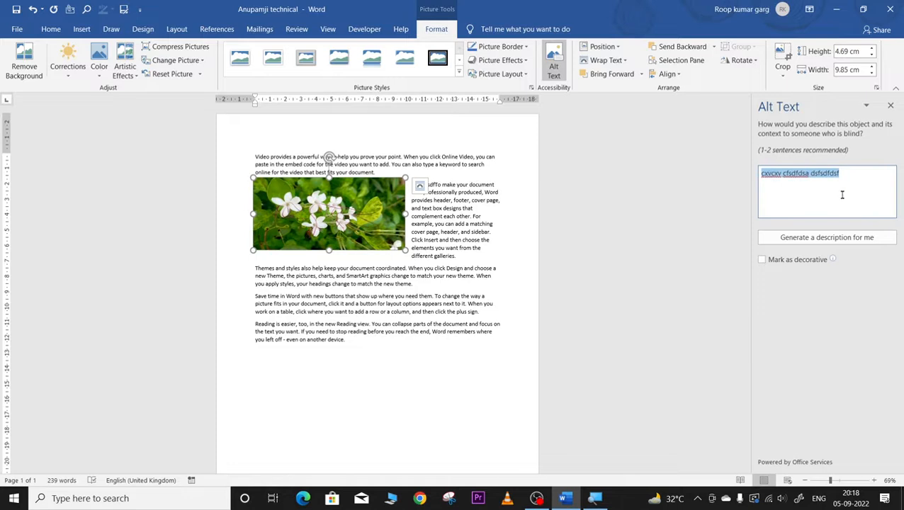
pyautogui.click(891, 106)
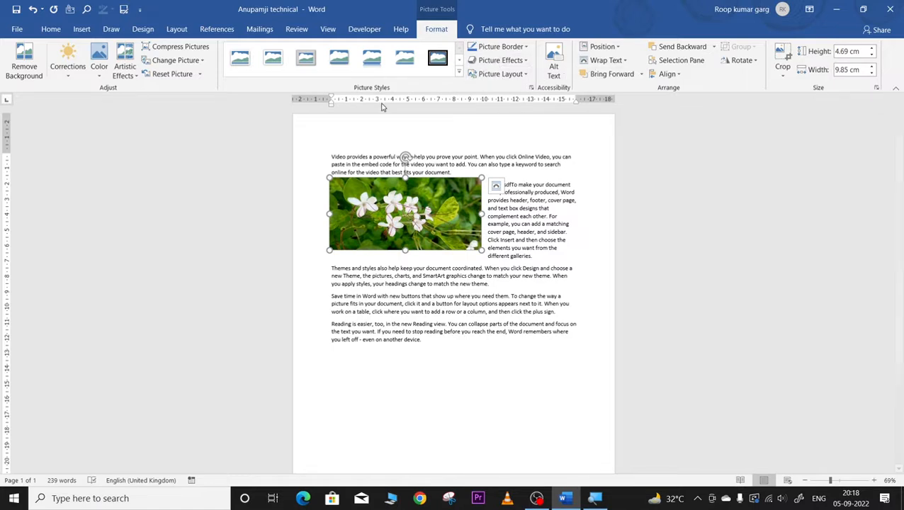
# Step: Give the flower picture a blue Picture Border with 6 pt weight
pyautogui.click(501, 47)
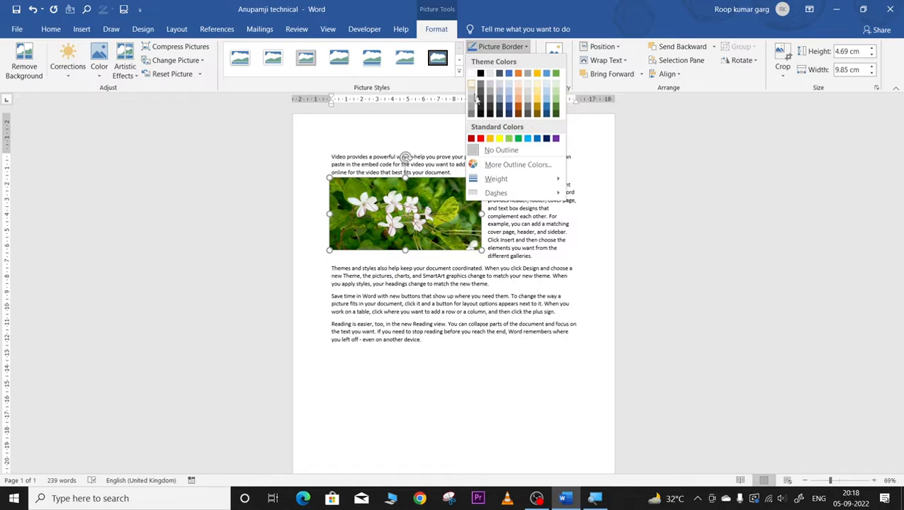
pyautogui.click(540, 138)
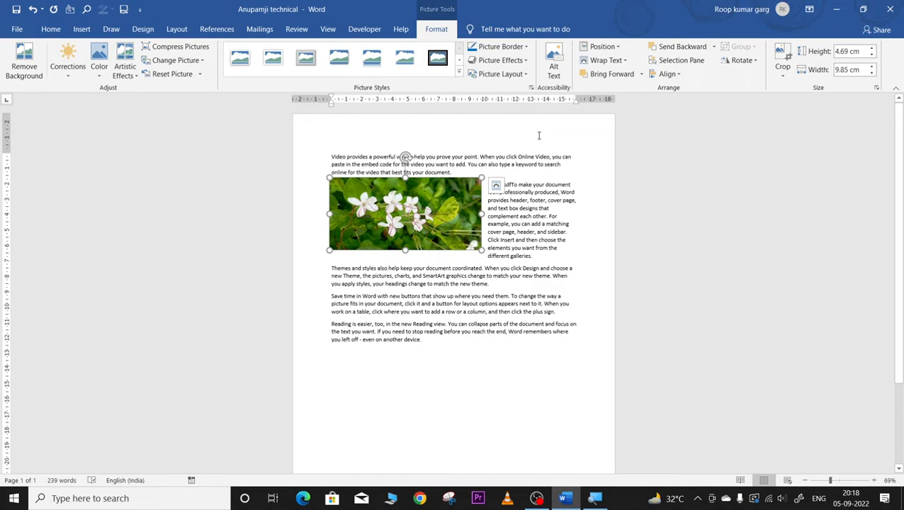
pyautogui.click(525, 47)
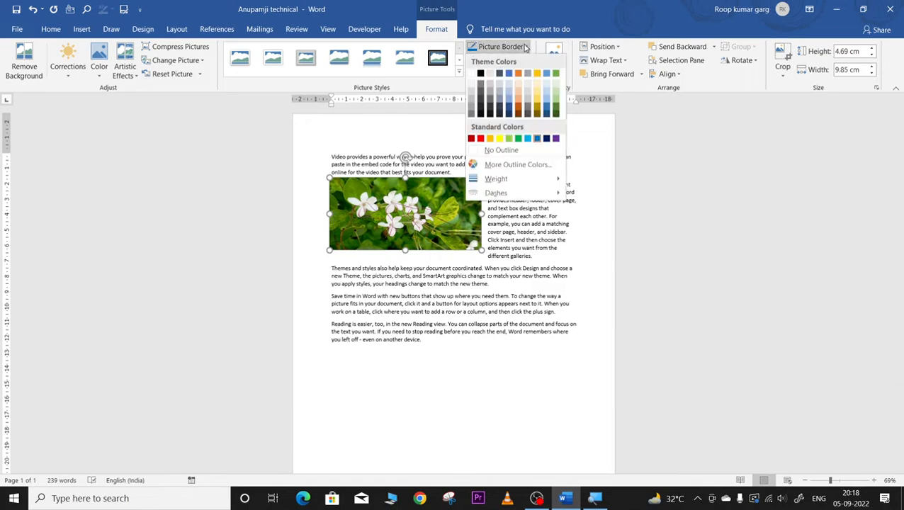
pyautogui.moveTo(500, 182)
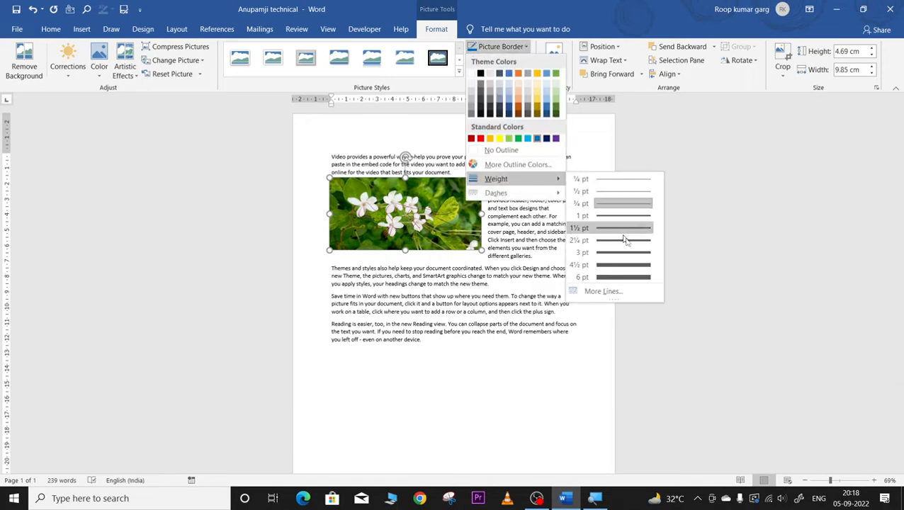
pyautogui.click(631, 278)
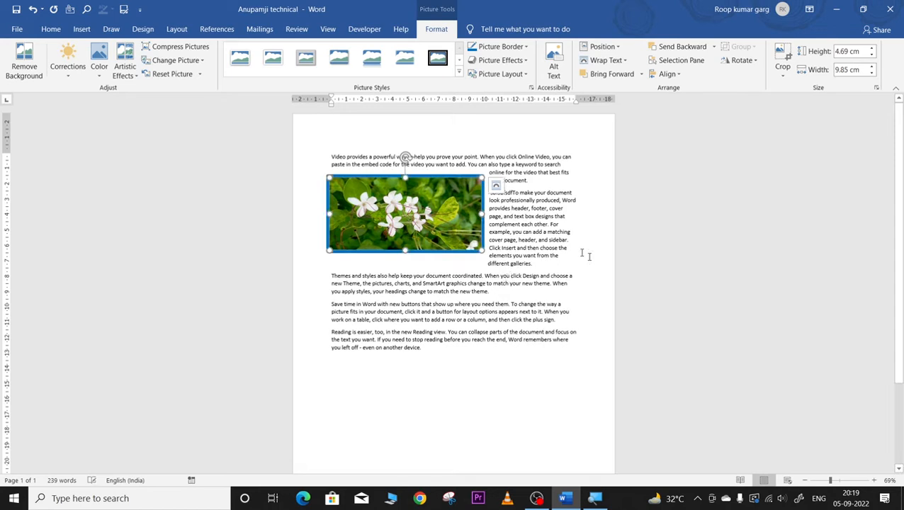
pyautogui.click(510, 276)
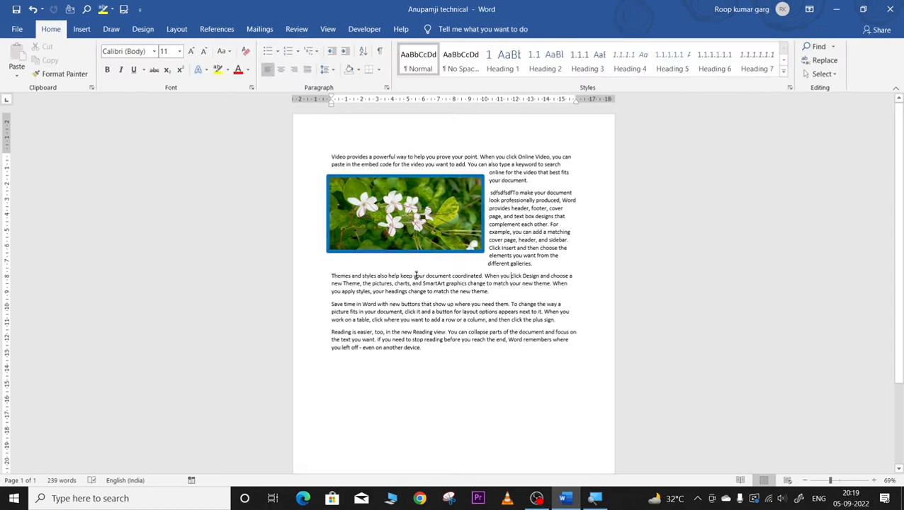
# Step: Enlarge the bordered picture to about 8.23 × 17.28 cm and place it below the first two lines
pyautogui.click(448, 214)
pyautogui.moveTo(483, 251); pyautogui.dragTo(614, 319)
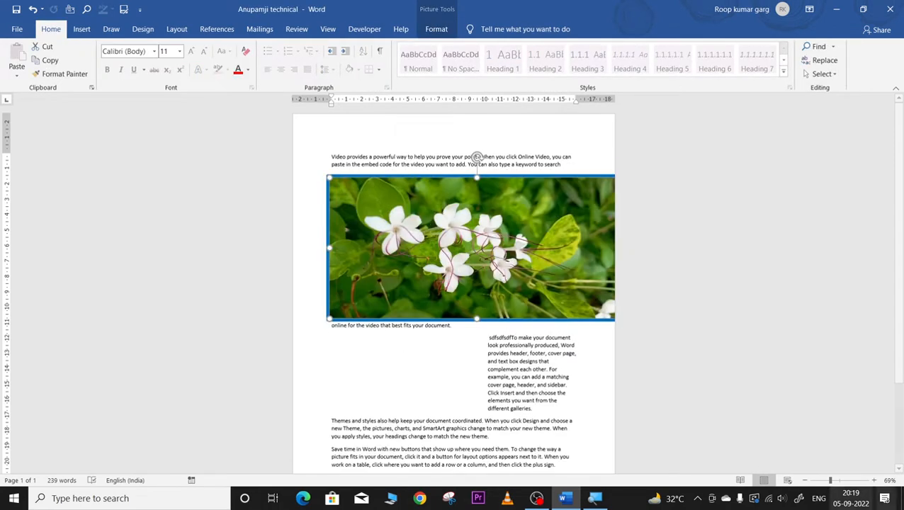
pyautogui.click(843, 481)
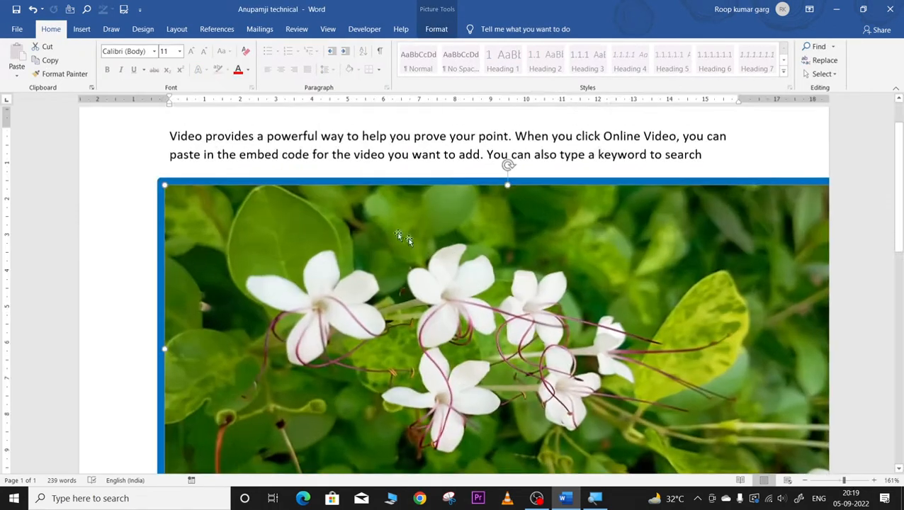
pyautogui.click(838, 480)
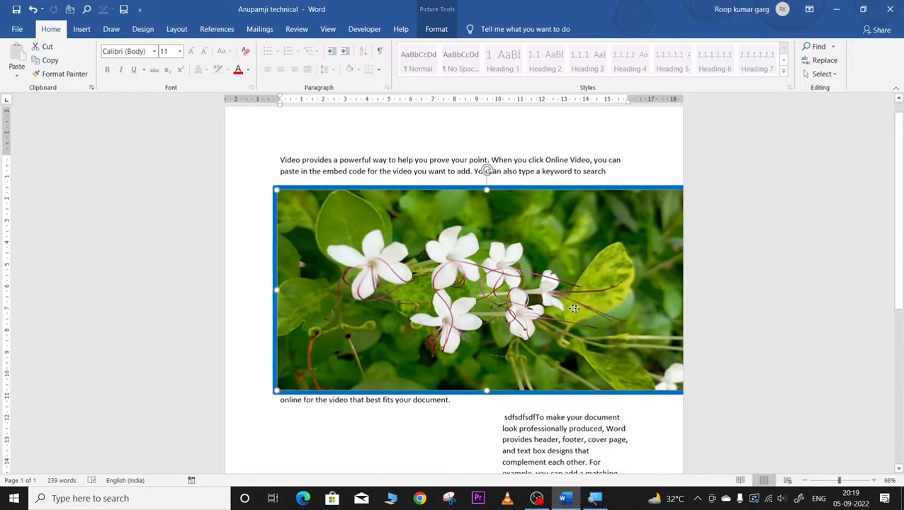
pyautogui.moveTo(572, 308); pyautogui.dragTo(512, 297)
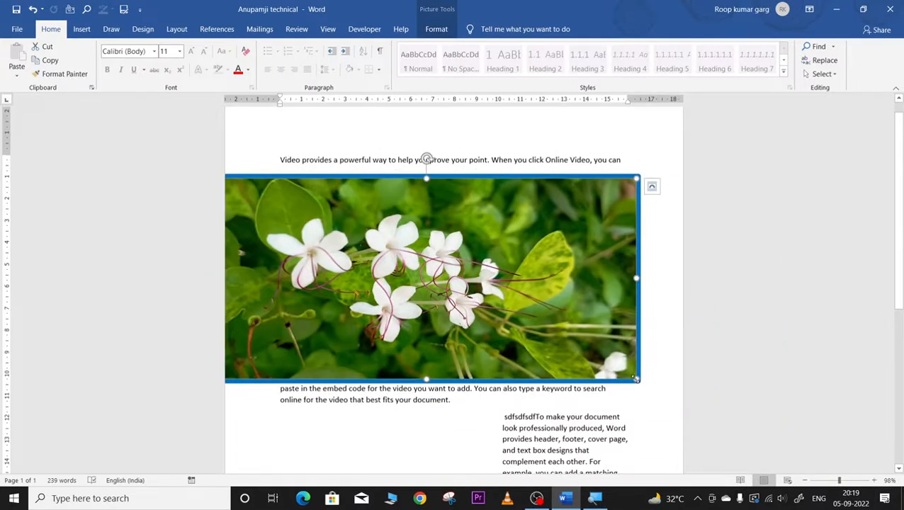
pyautogui.moveTo(636, 379); pyautogui.dragTo(595, 359)
pyautogui.moveTo(367, 225); pyautogui.dragTo(395, 236)
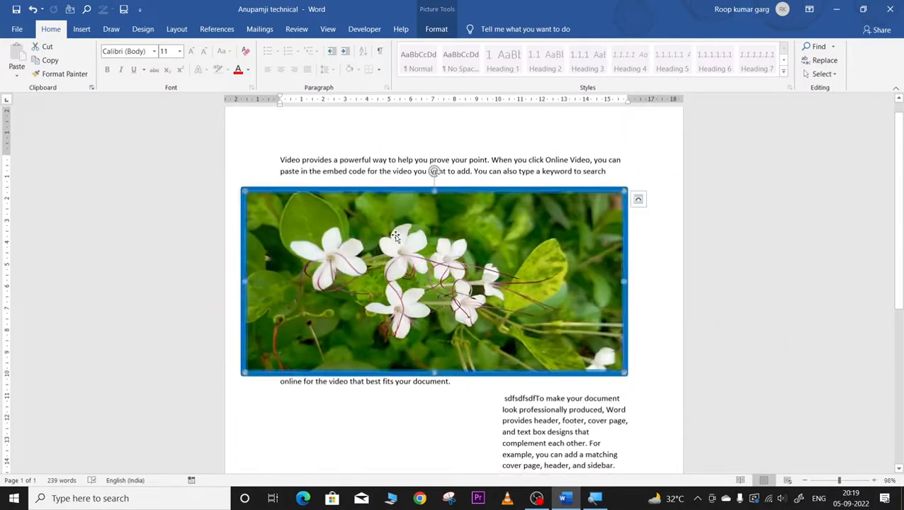
pyautogui.click(434, 29)
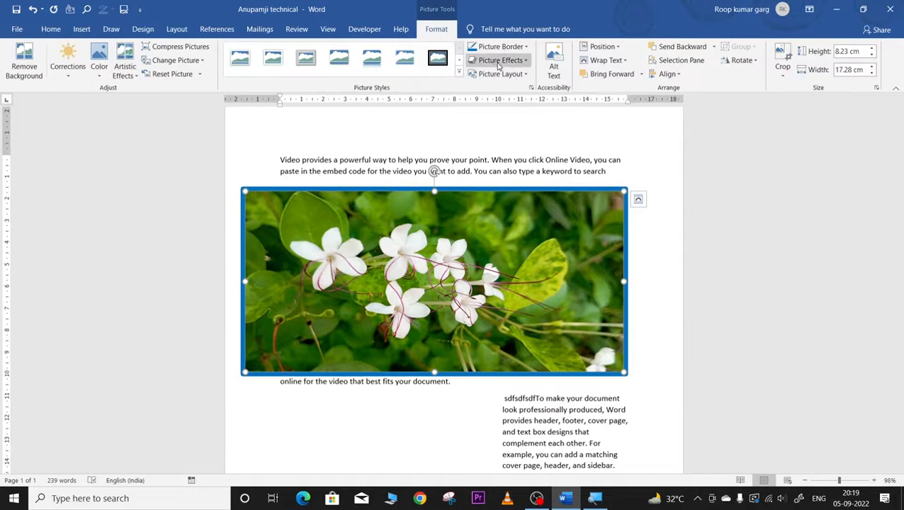
# Step: Try a custom purple border colour, then remove the picture's border entirely
pyautogui.click(523, 46)
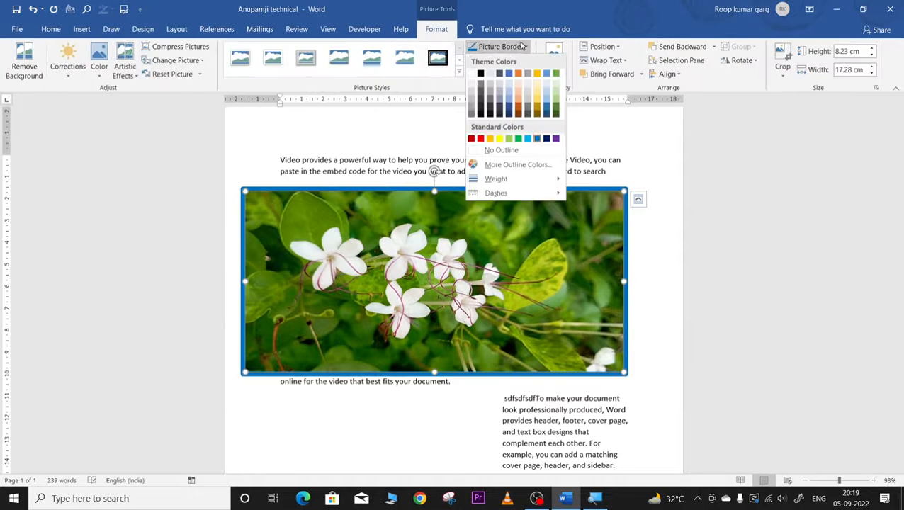
pyautogui.click(490, 166)
pyautogui.click(424, 205)
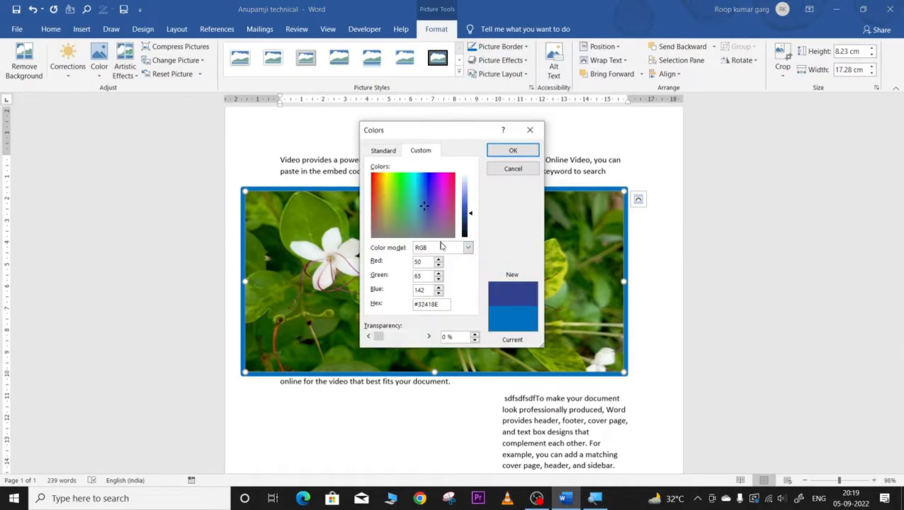
pyautogui.click(441, 208)
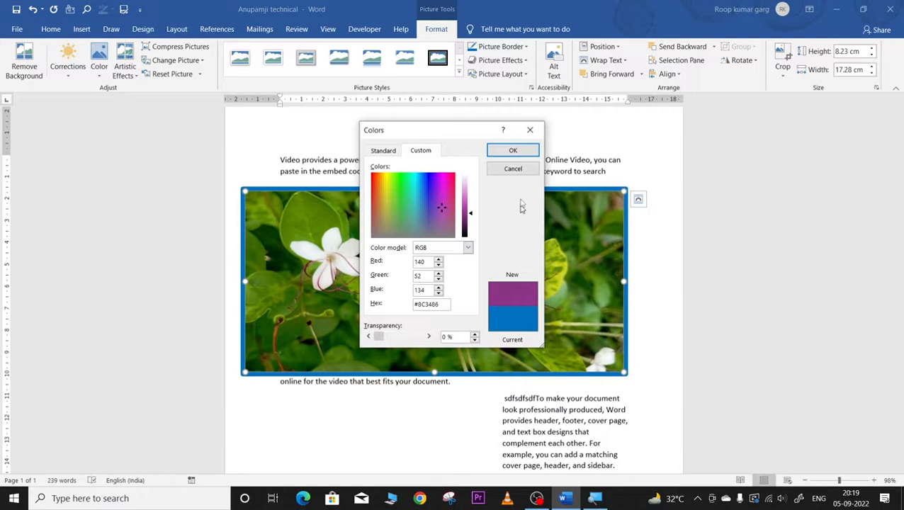
pyautogui.click(513, 150)
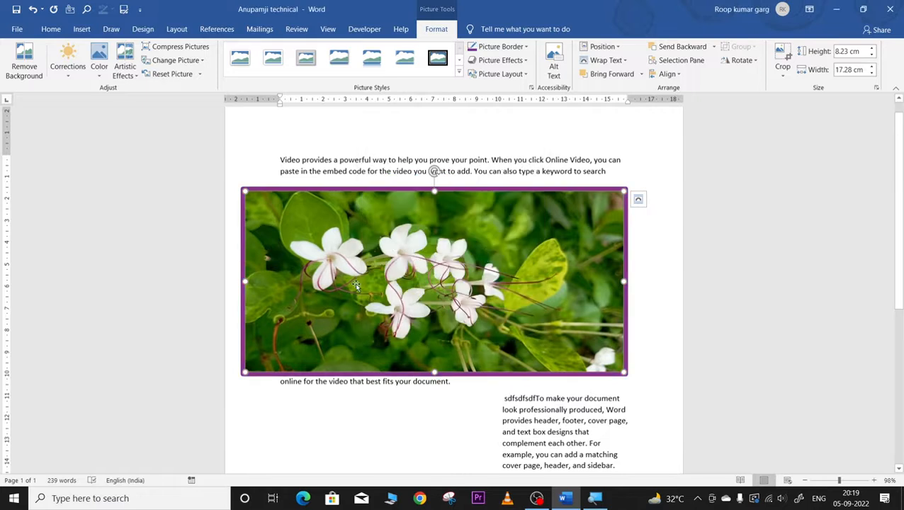
pyautogui.click(500, 48)
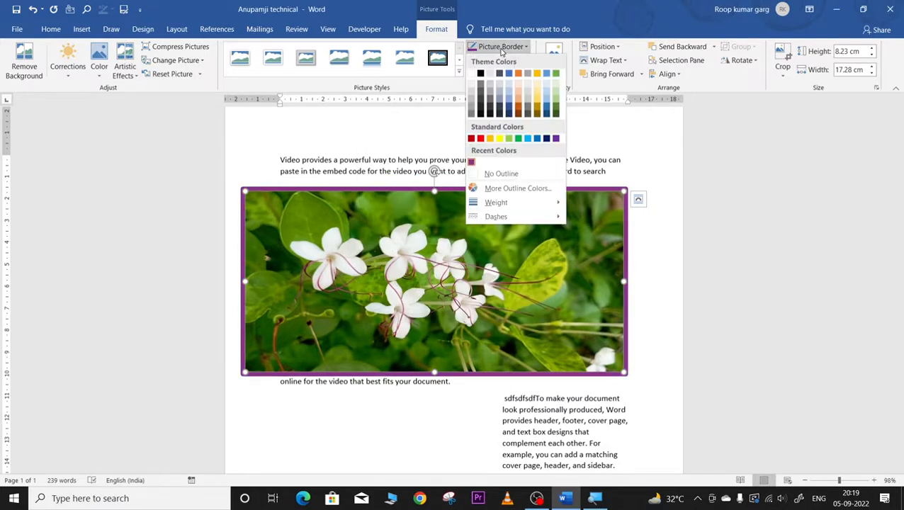
pyautogui.click(488, 175)
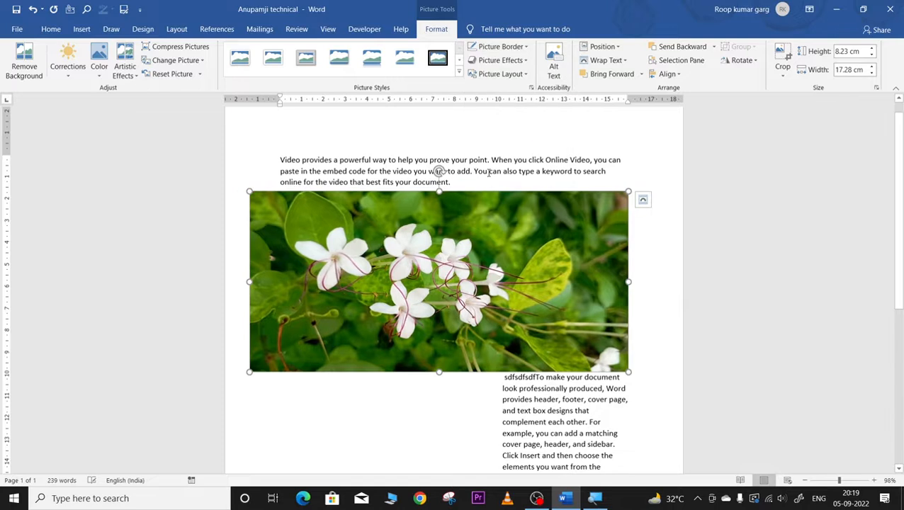
# Step: Reapply a purple border colour and switch the border to a dashed line style
pyautogui.click(501, 48)
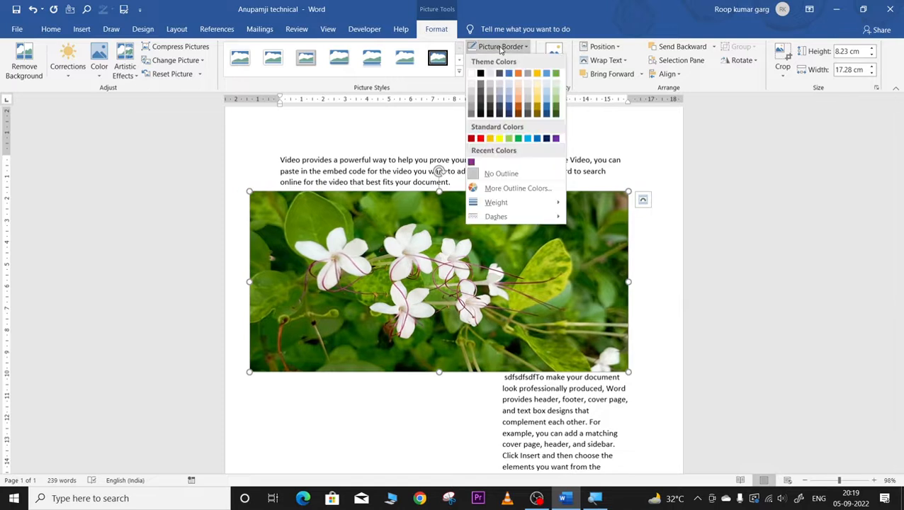
pyautogui.click(471, 162)
pyautogui.click(509, 48)
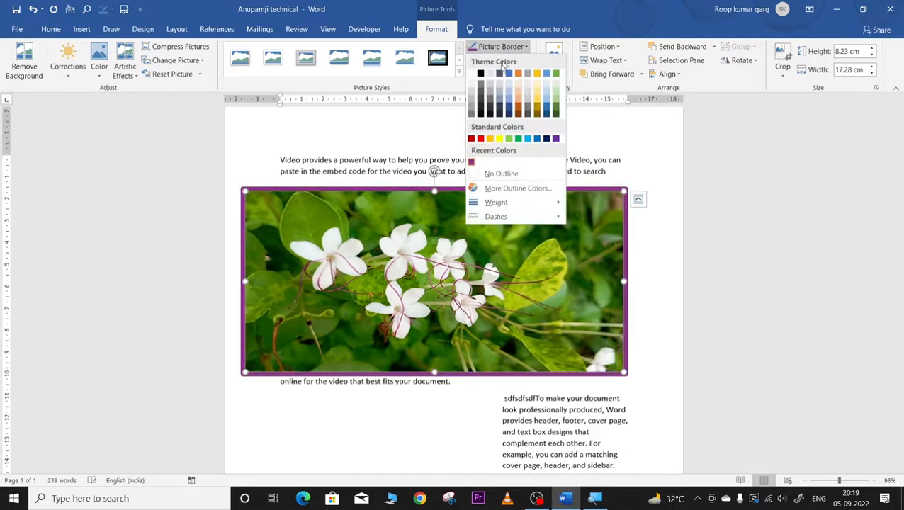
pyautogui.moveTo(498, 218)
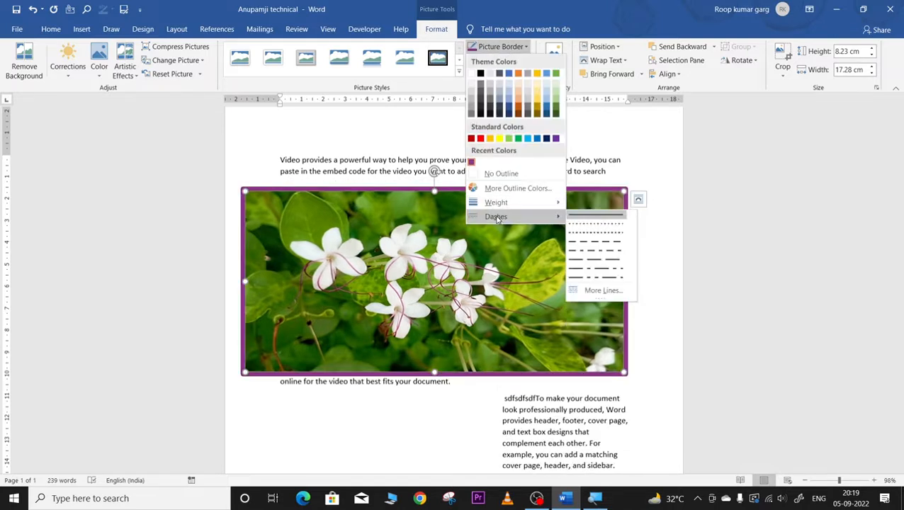
pyautogui.click(598, 242)
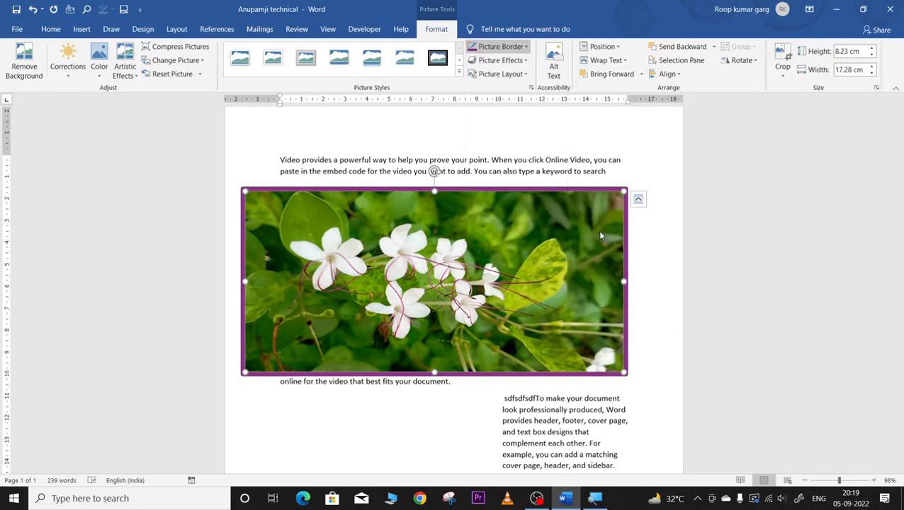
pyautogui.click(470, 399)
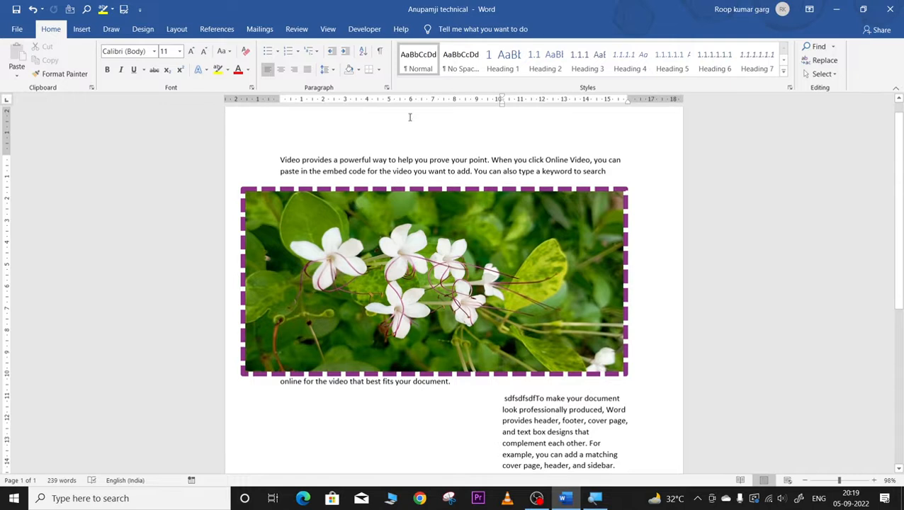
# Step: Apply a tilted 3-D preset from Picture Effects to the flower picture
pyautogui.click(411, 215)
pyautogui.click(428, 29)
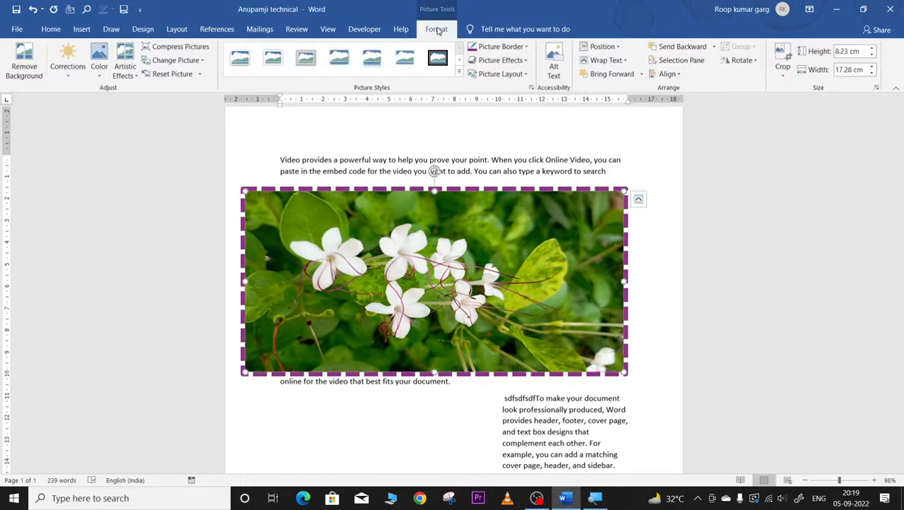
pyautogui.click(492, 61)
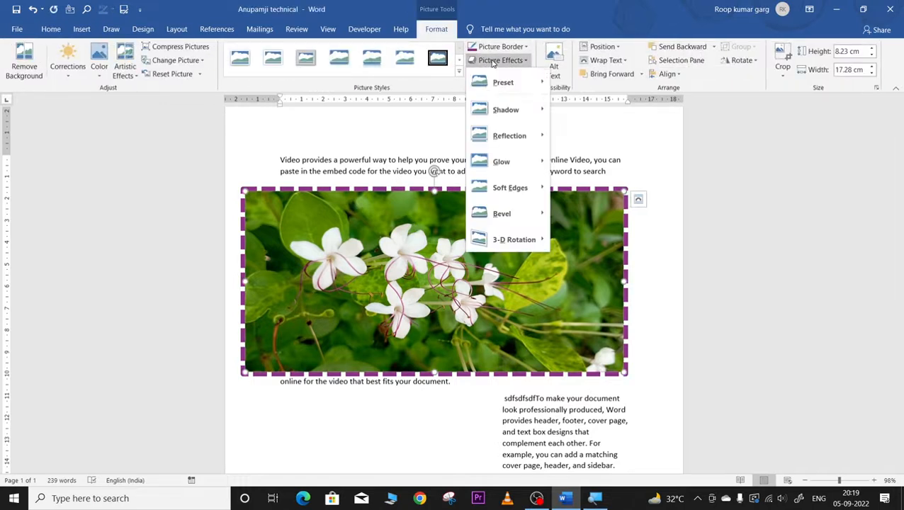
pyautogui.moveTo(493, 85)
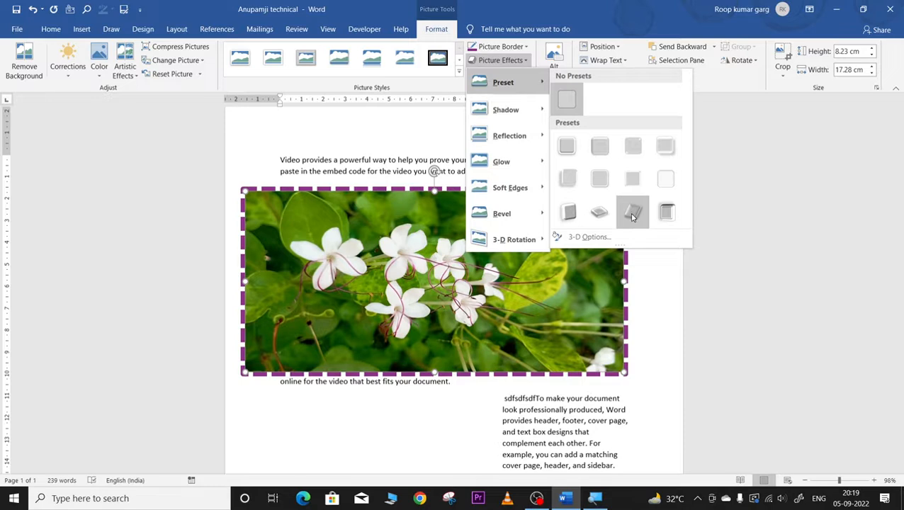
pyautogui.click(633, 214)
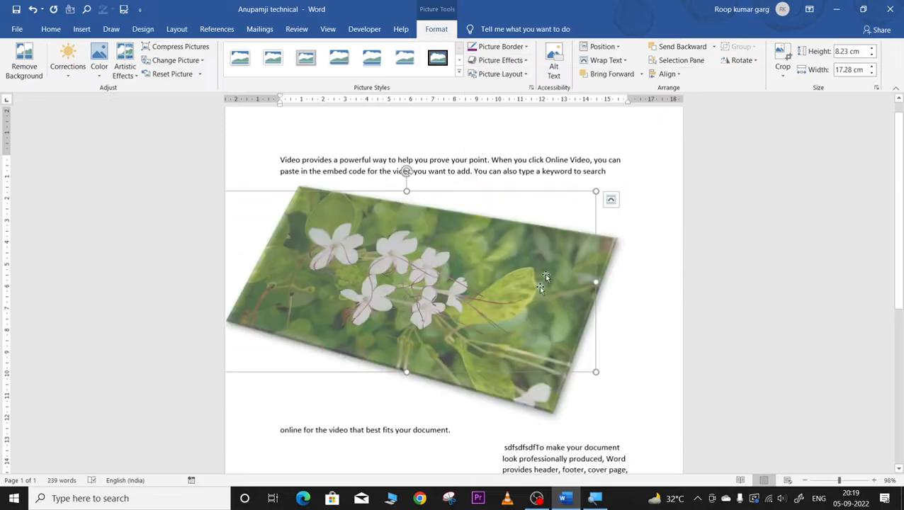
pyautogui.click(656, 289)
# Step: Choose No Presets so the flower picture sits flat again without the 3-D effect
pyautogui.click(391, 303)
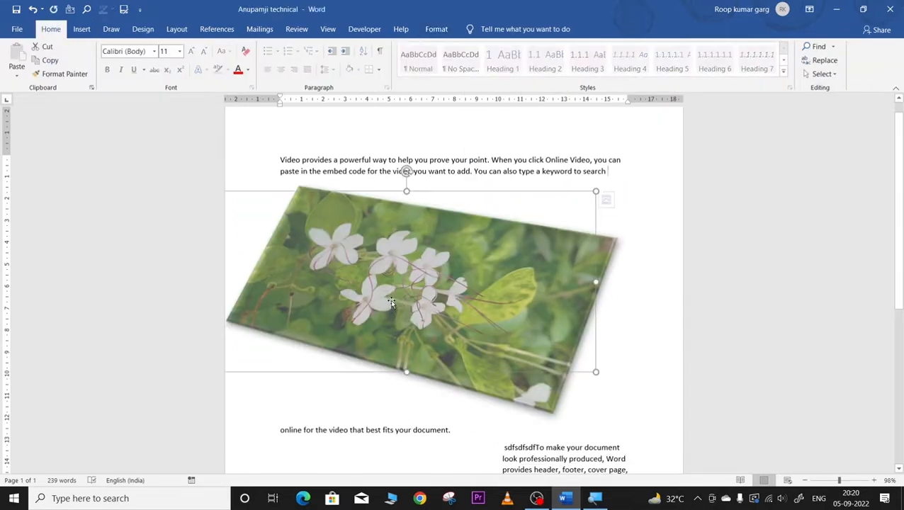
pyautogui.click(437, 29)
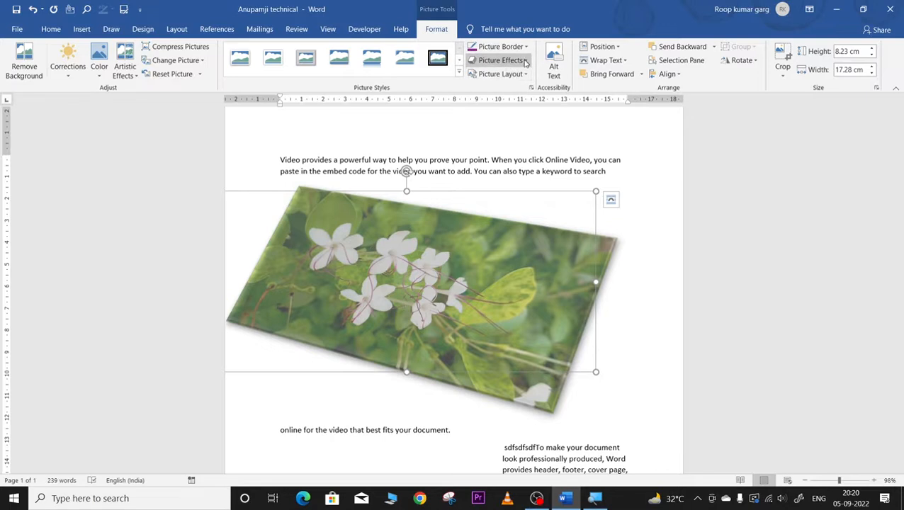
pyautogui.click(498, 60)
pyautogui.moveTo(523, 84)
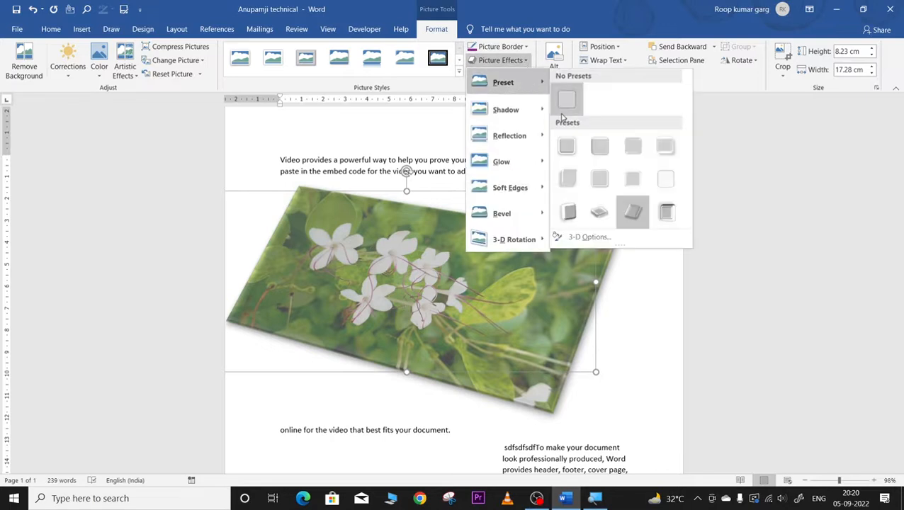
pyautogui.click(602, 150)
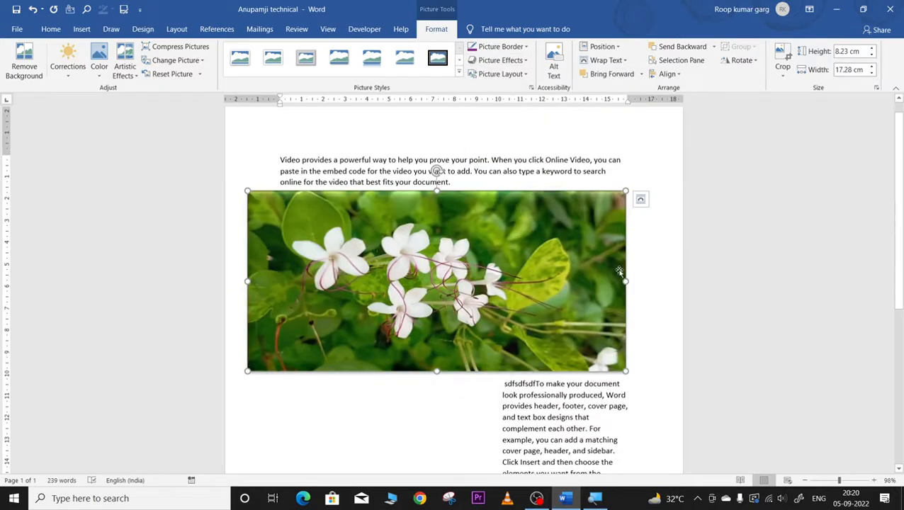
pyautogui.click(662, 262)
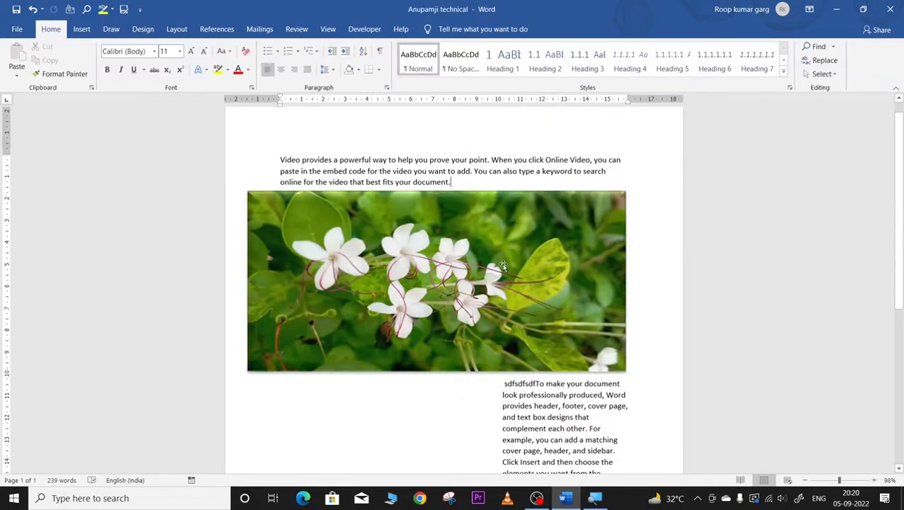
pyautogui.click(479, 207)
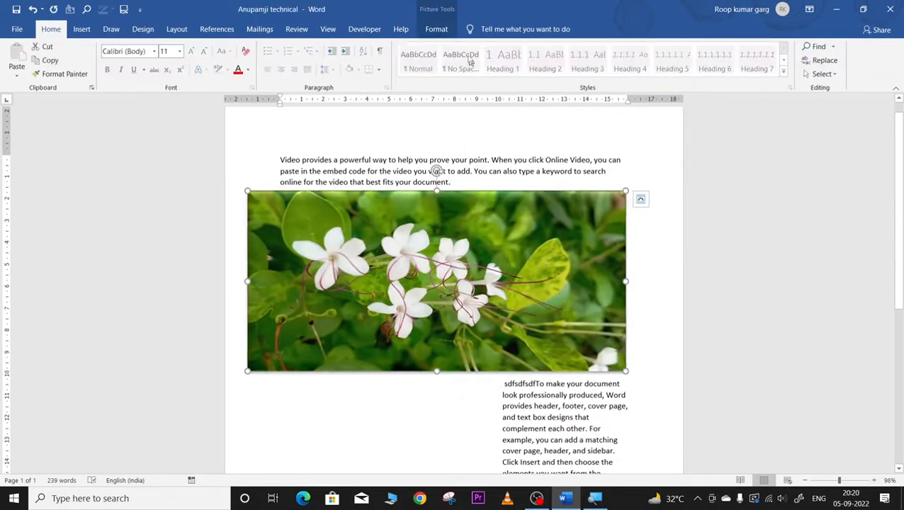
# Step: Pick a yellow Glow variation for the flower picture and check the soft glowing edges
pyautogui.click(437, 29)
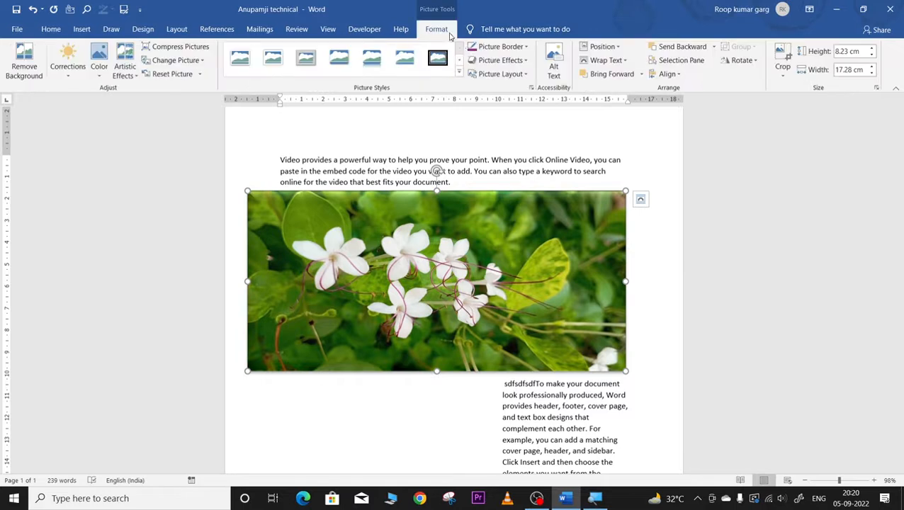
pyautogui.click(527, 62)
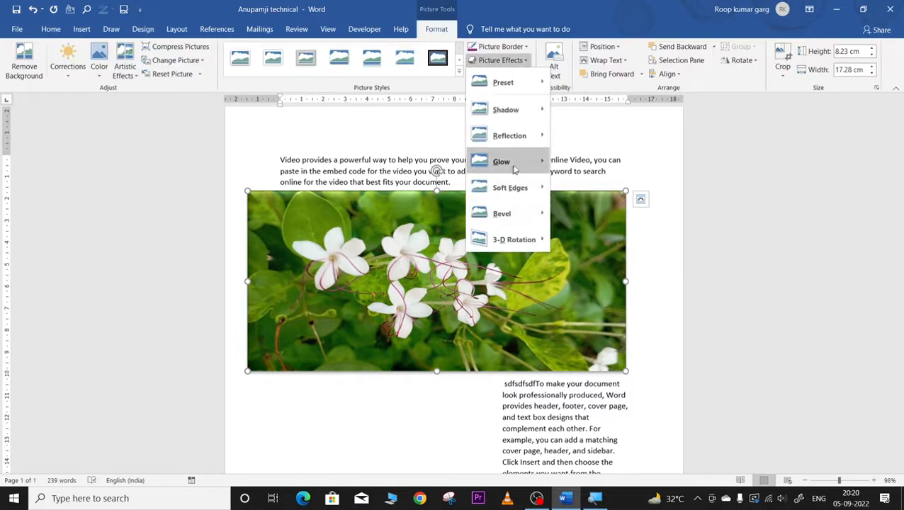
pyautogui.moveTo(538, 162)
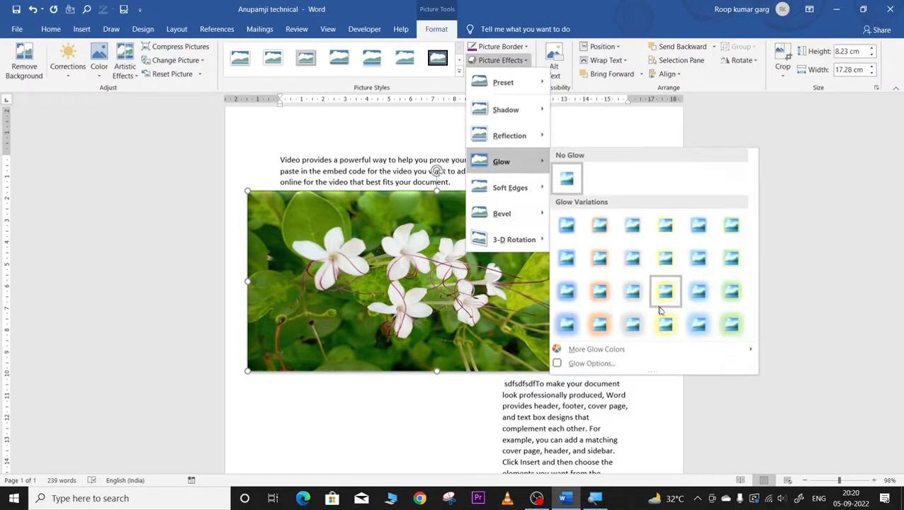
pyautogui.click(667, 330)
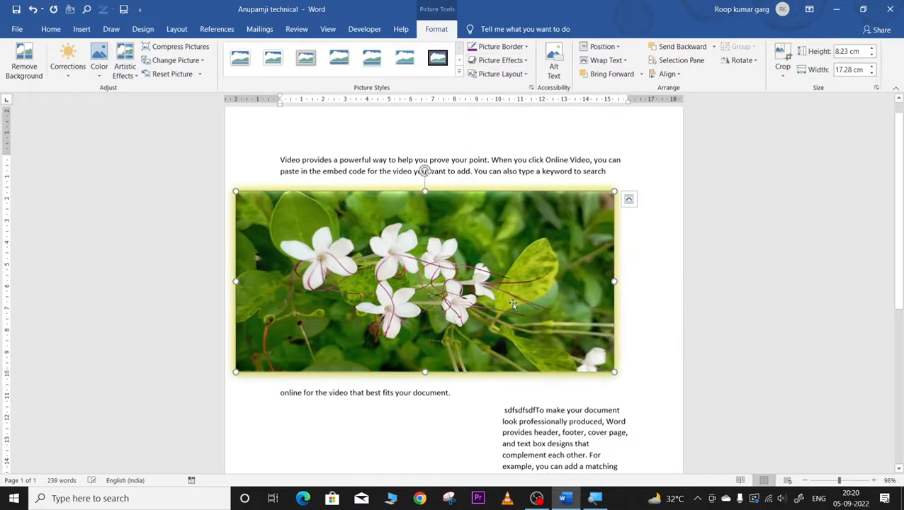
pyautogui.click(629, 301)
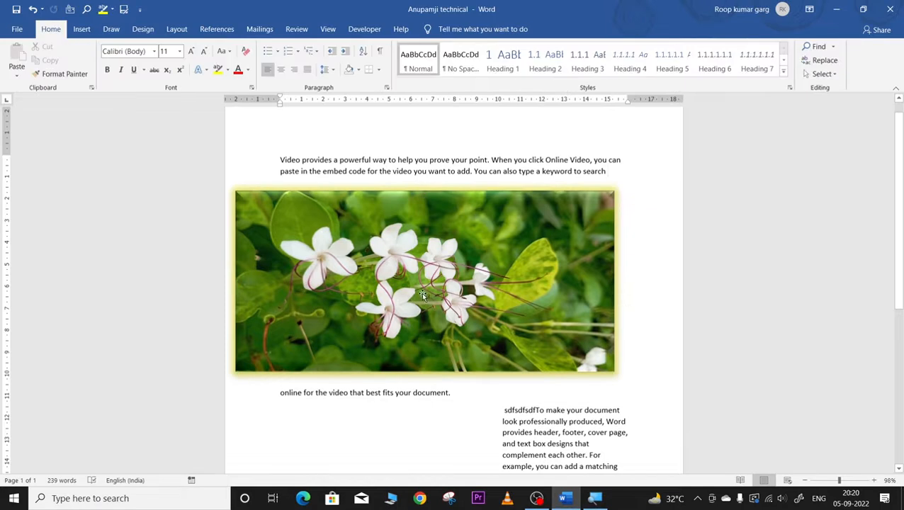
pyautogui.doubleClick(352, 283)
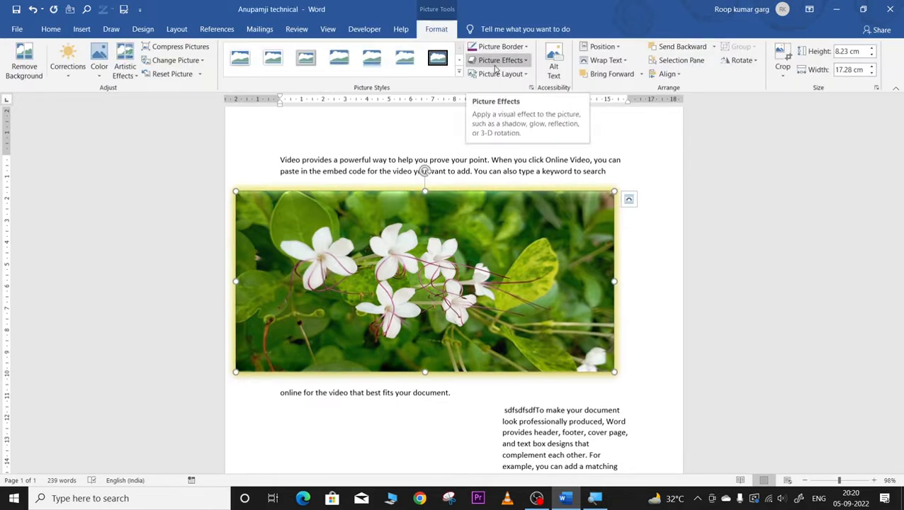
pyautogui.click(488, 73)
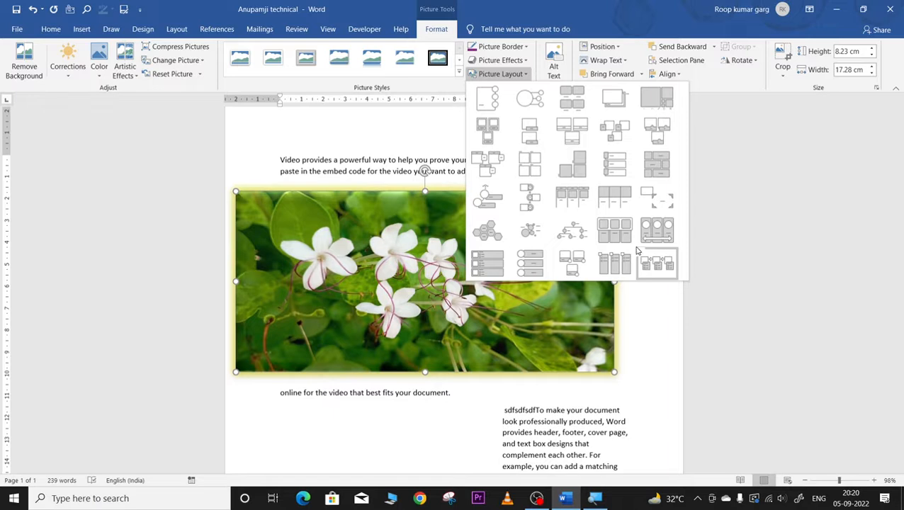
pyautogui.click(544, 96)
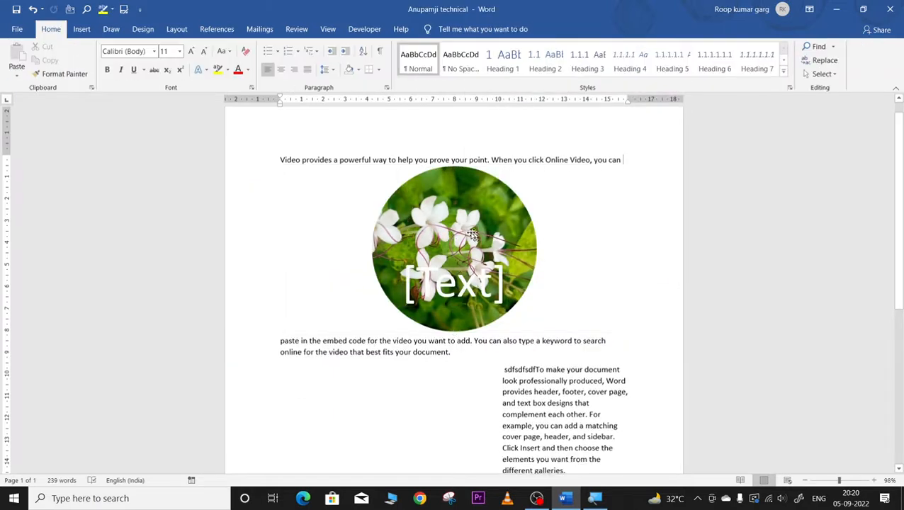
pyautogui.click(517, 271)
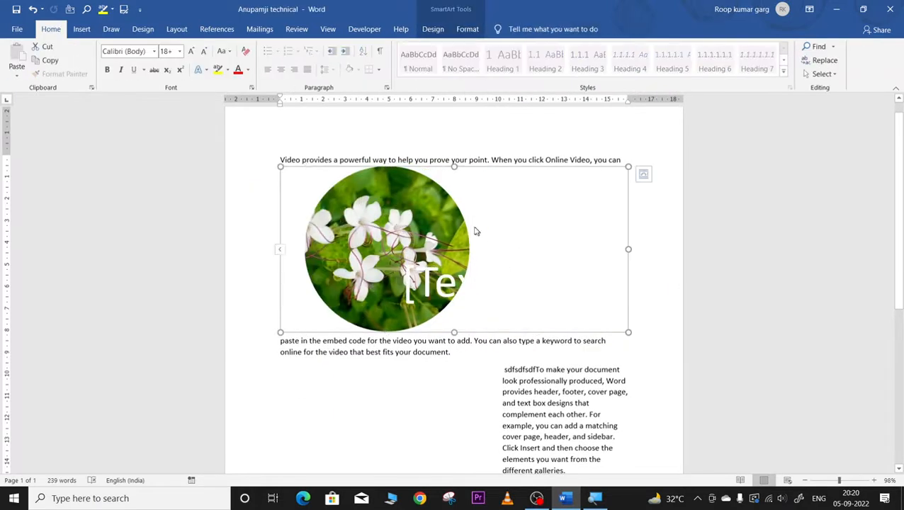
pyautogui.click(643, 175)
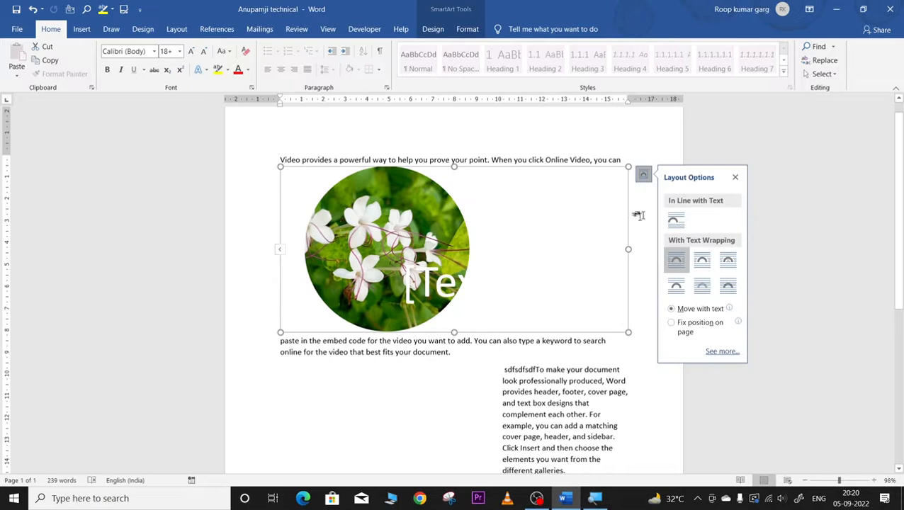
pyautogui.click(735, 177)
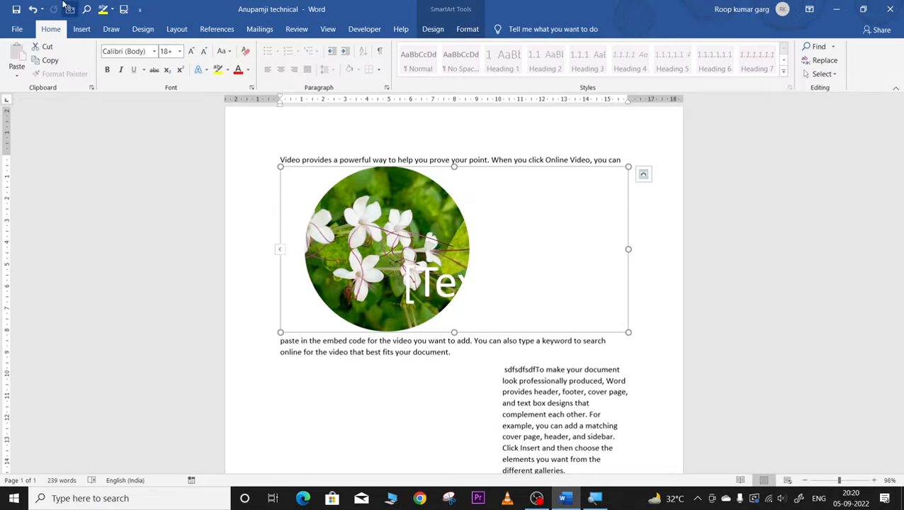
pyautogui.click(33, 9)
pyautogui.click(33, 9)
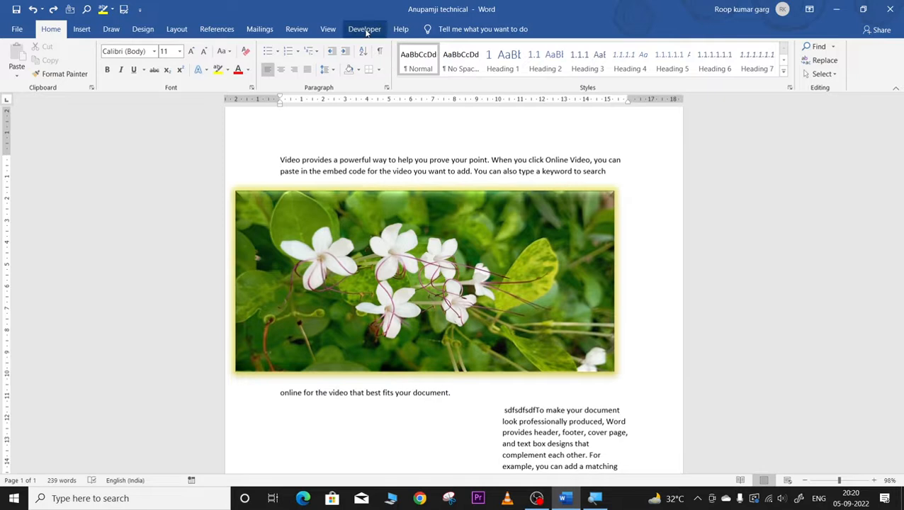
# Step: Try the Reflected and Oval Beveled picture styles, then settle on Soft Edge Oval
pyautogui.click(386, 266)
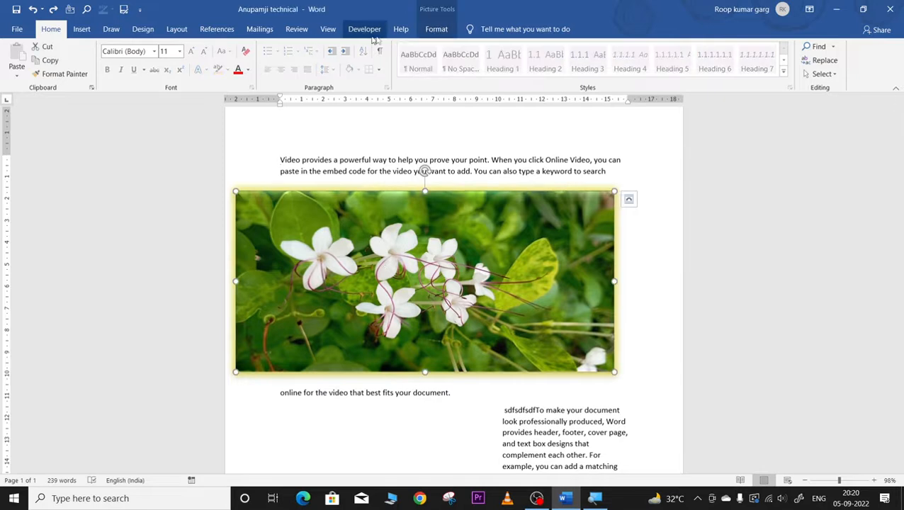
pyautogui.click(436, 31)
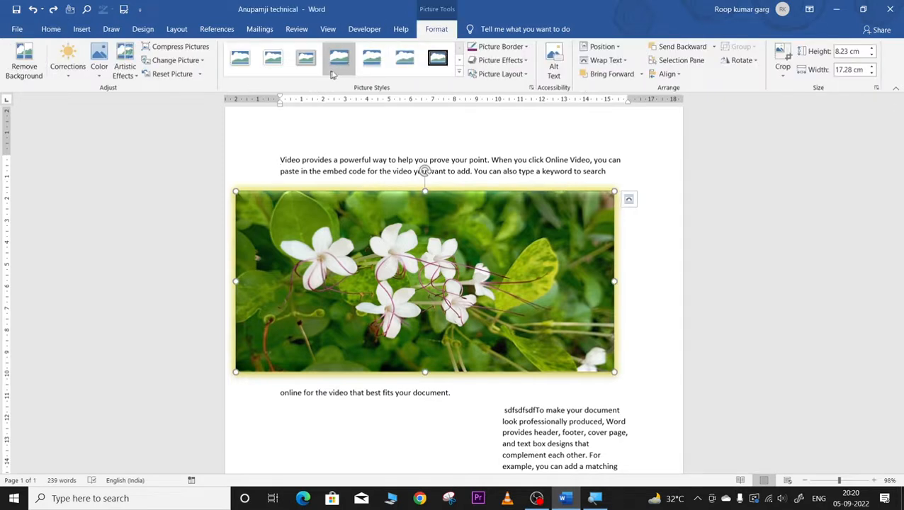
pyautogui.click(459, 76)
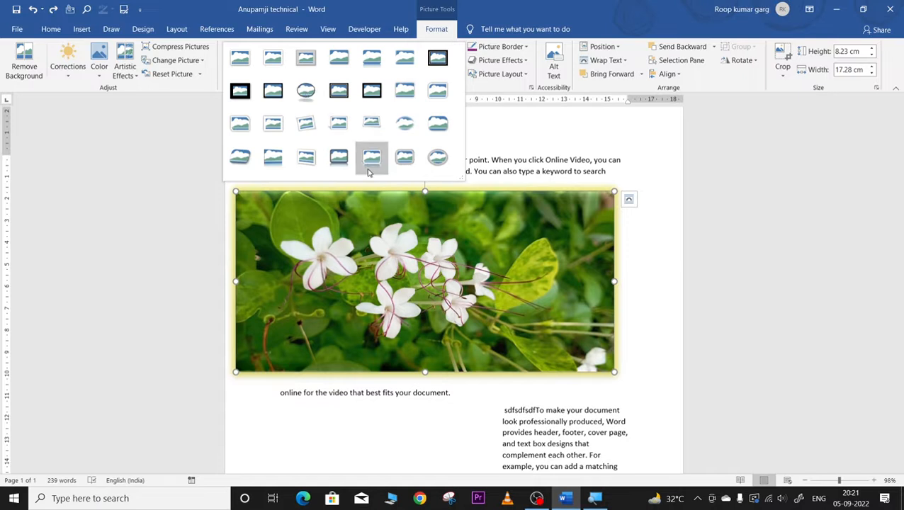
pyautogui.click(339, 157)
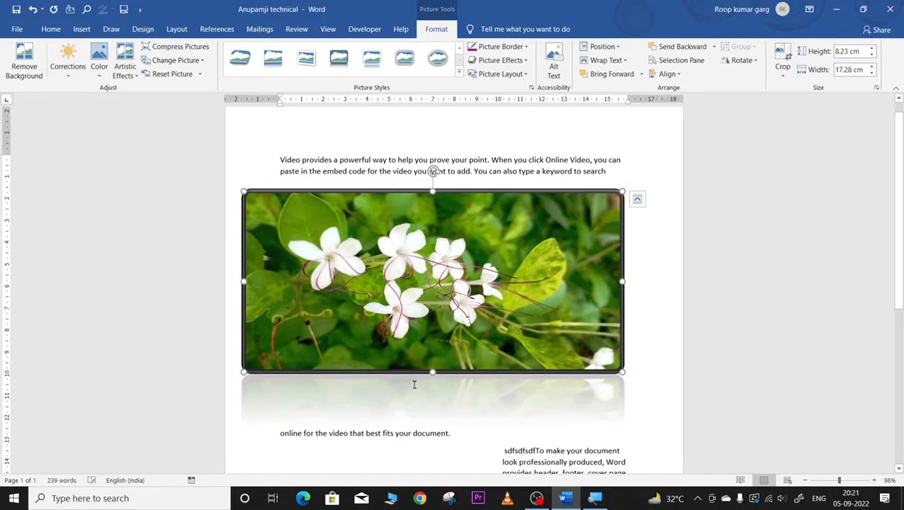
pyautogui.scroll(-4, 425, 425)
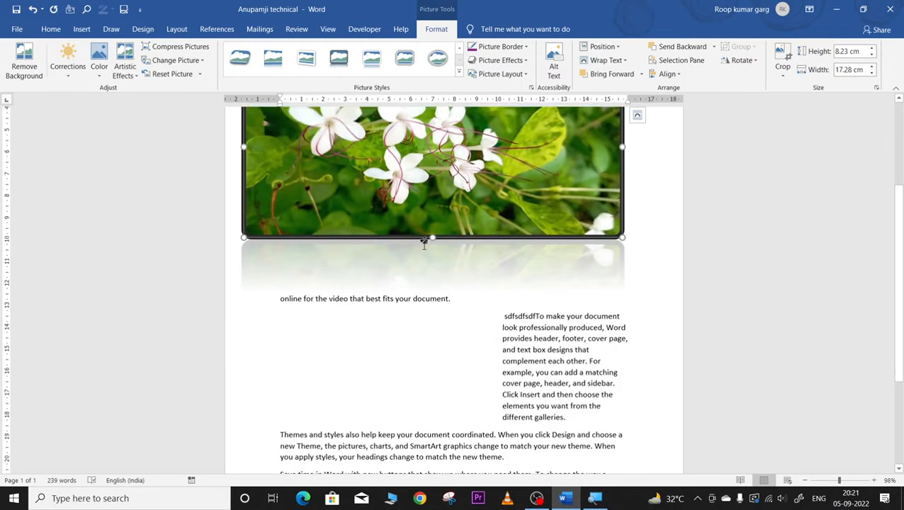
pyautogui.click(437, 58)
pyautogui.scroll(5, 460, 253)
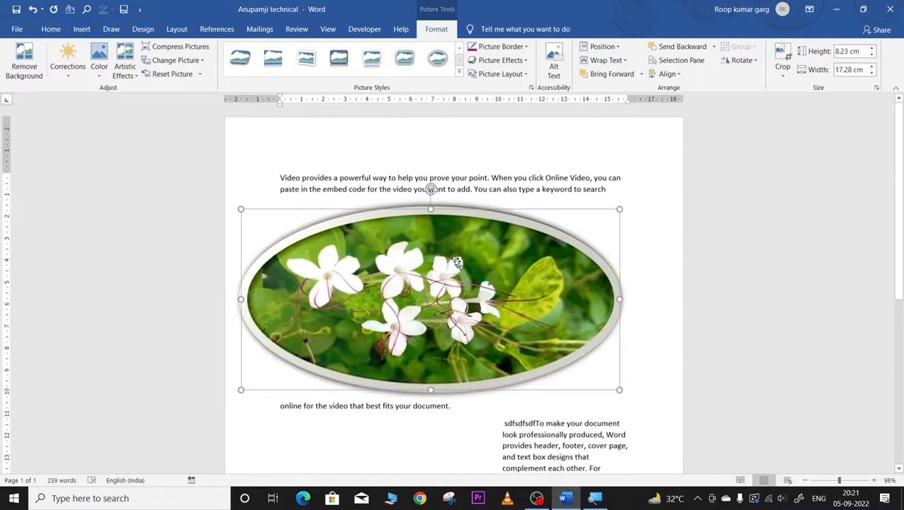
pyautogui.click(458, 74)
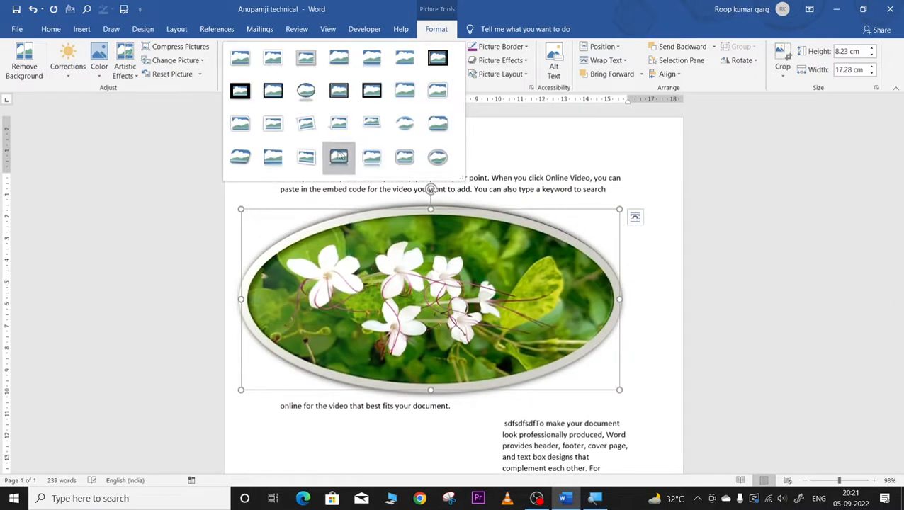
pyautogui.click(405, 126)
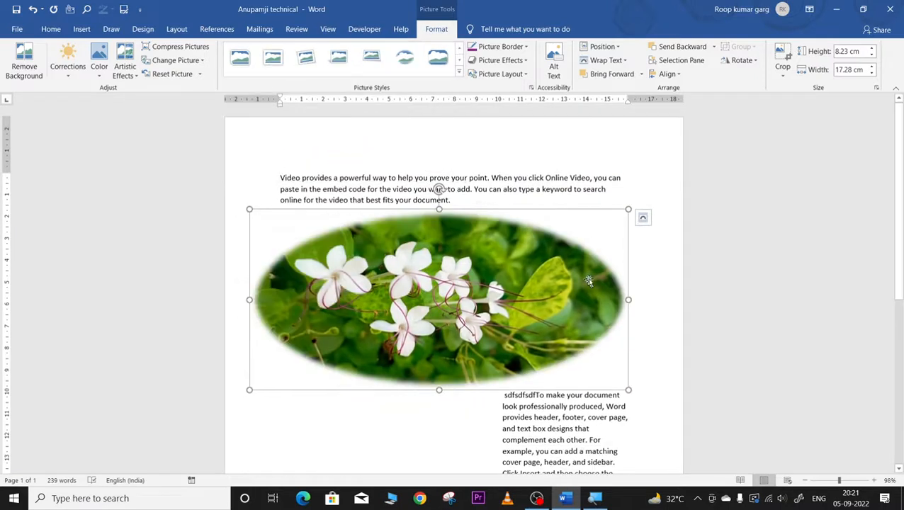
# Step: Drag the oval photo's right handle inward so the paragraph wraps down its side
pyautogui.click(647, 268)
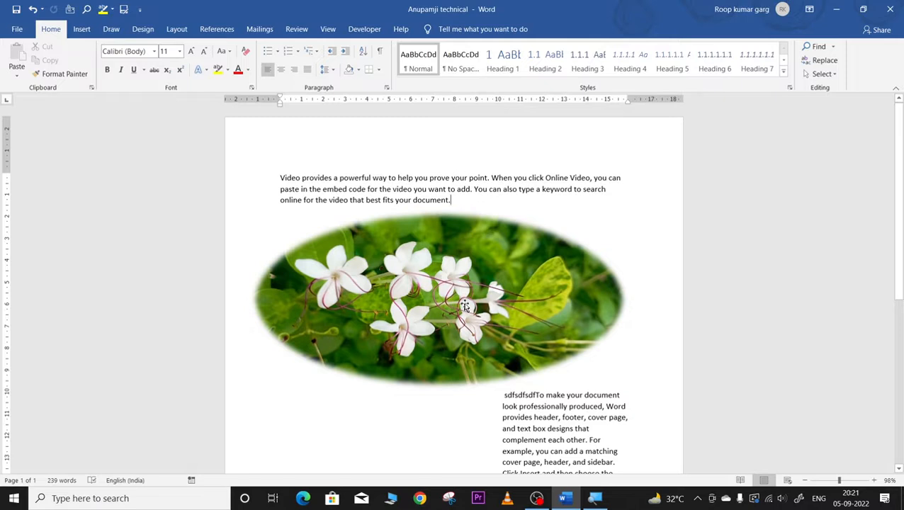
pyautogui.click(466, 304)
pyautogui.moveTo(627, 299); pyautogui.dragTo(513, 300)
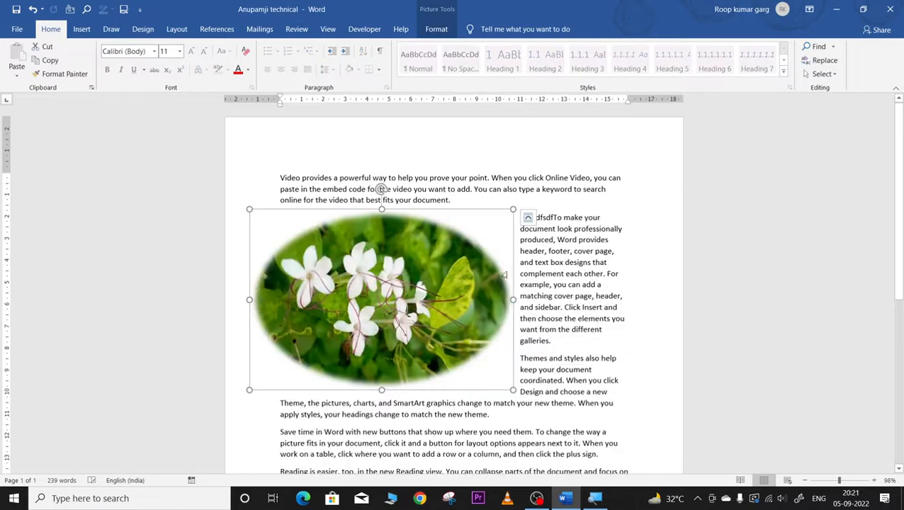
pyautogui.click(607, 273)
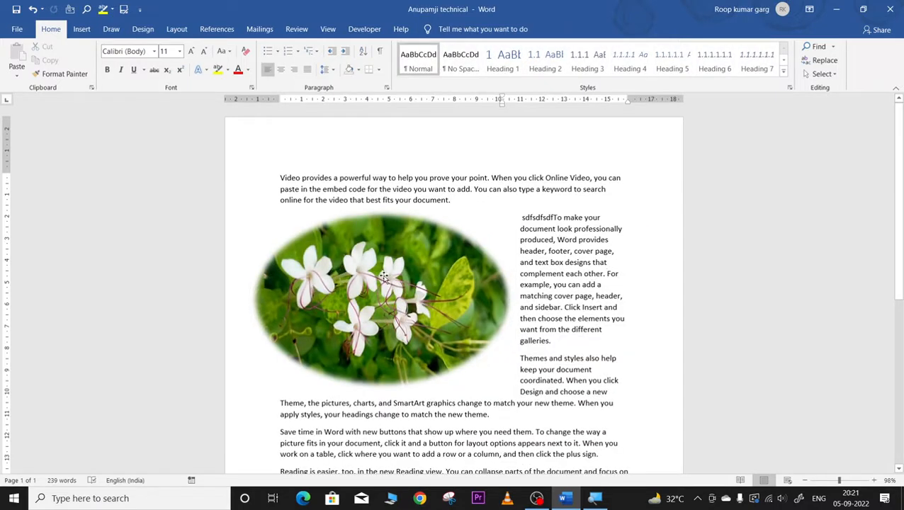
# Step: Reset the flower photo to a plain 8.23 × 12.03 cm rectangle and open Change Picture
pyautogui.click(377, 282)
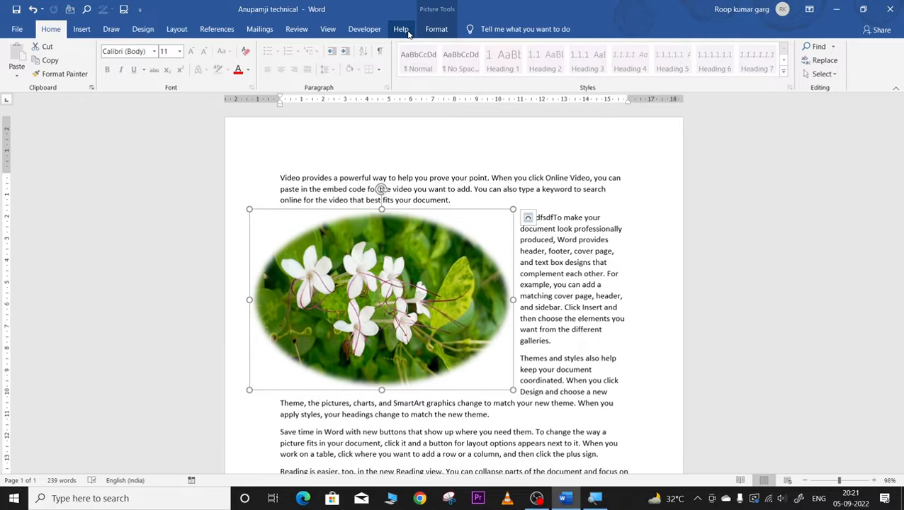
pyautogui.click(434, 32)
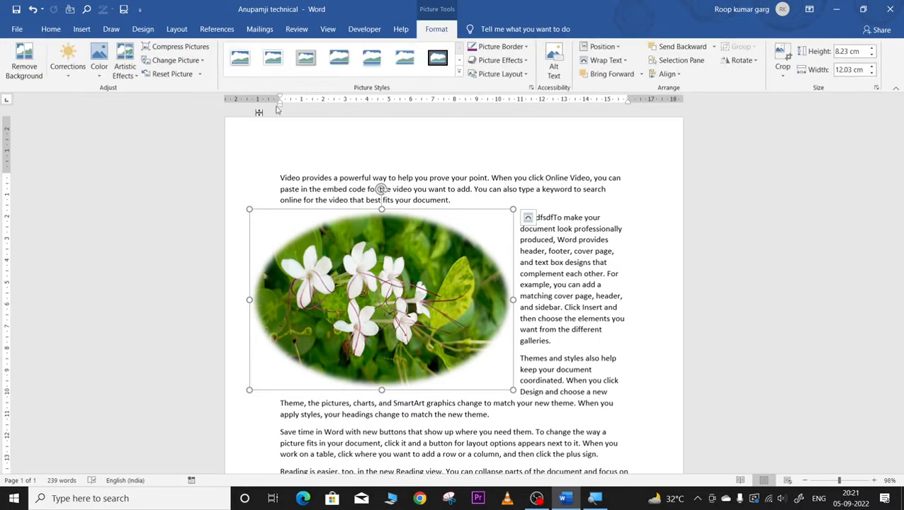
pyautogui.click(171, 75)
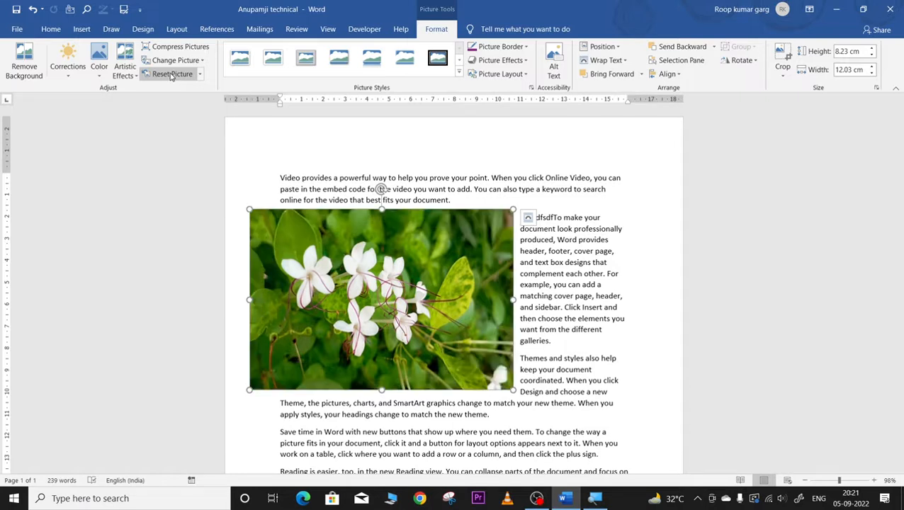
pyautogui.click(33, 9)
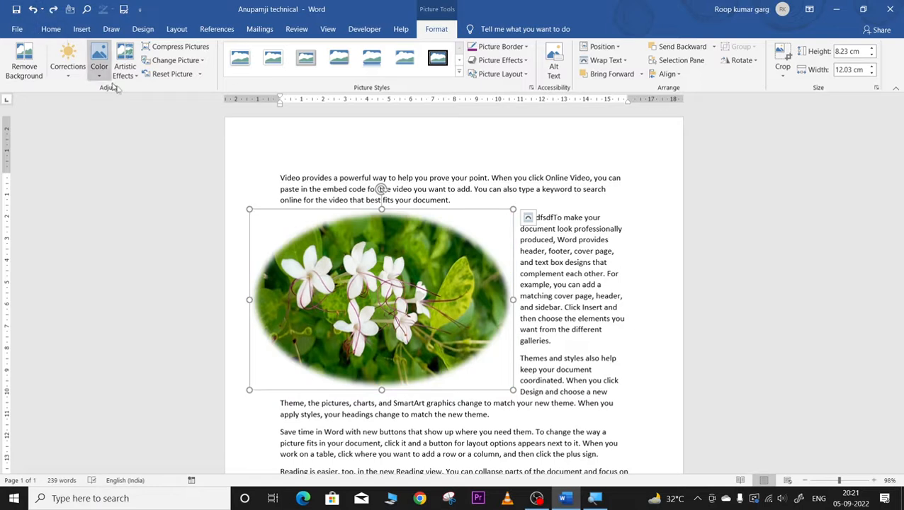
pyautogui.click(161, 76)
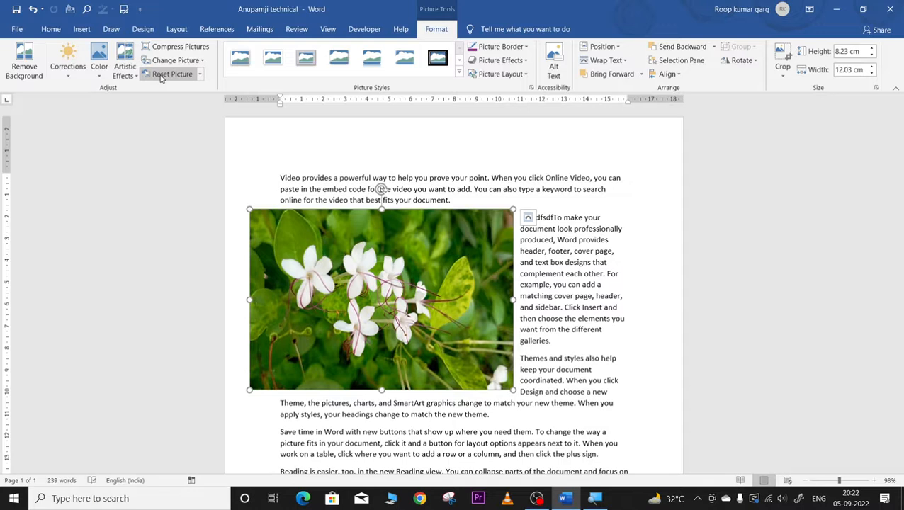
pyautogui.click(163, 63)
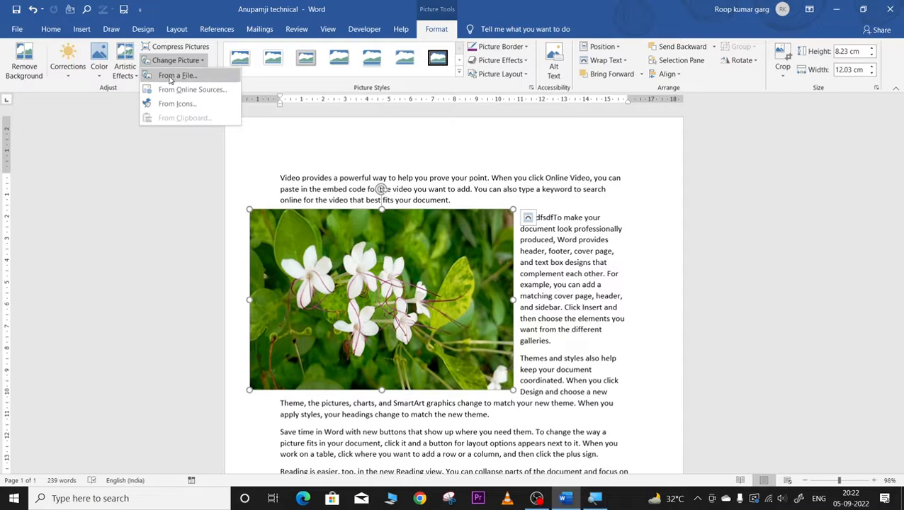
# Step: Replace the flower photo with the ant photo from a file
pyautogui.click(170, 78)
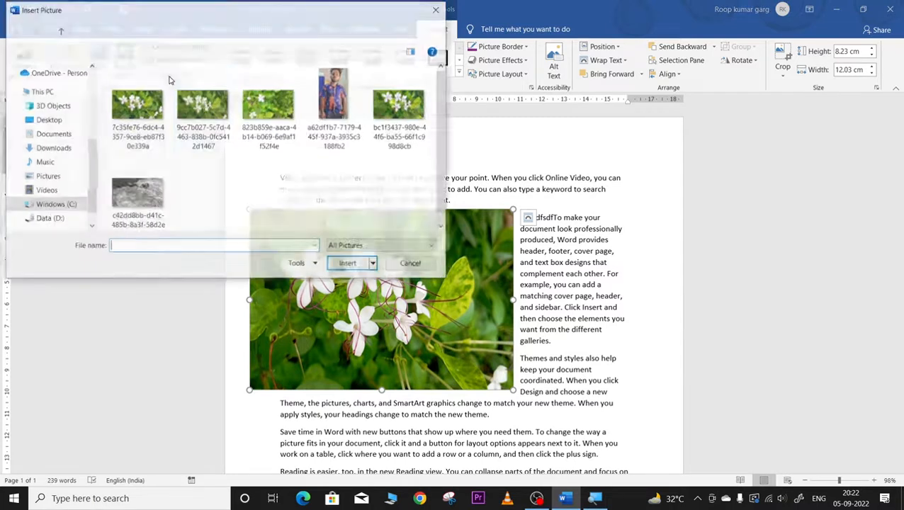
pyautogui.click(161, 193)
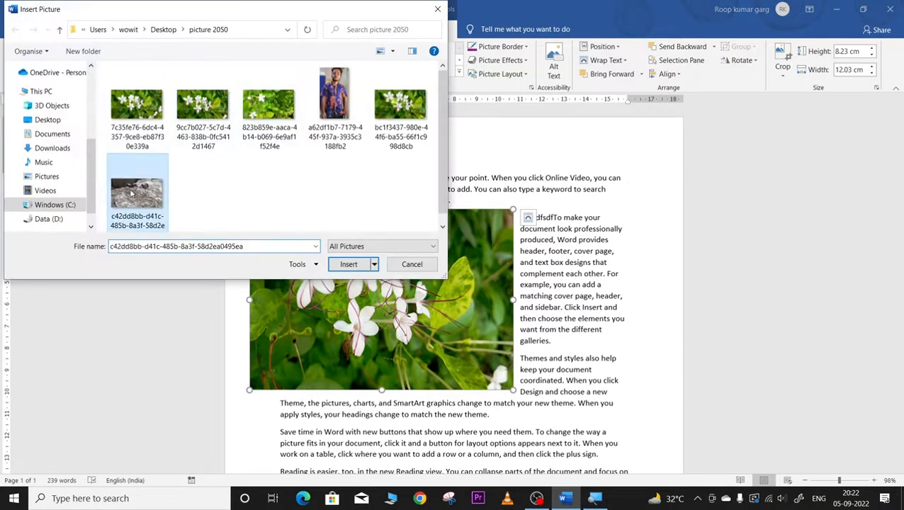
pyautogui.click(346, 265)
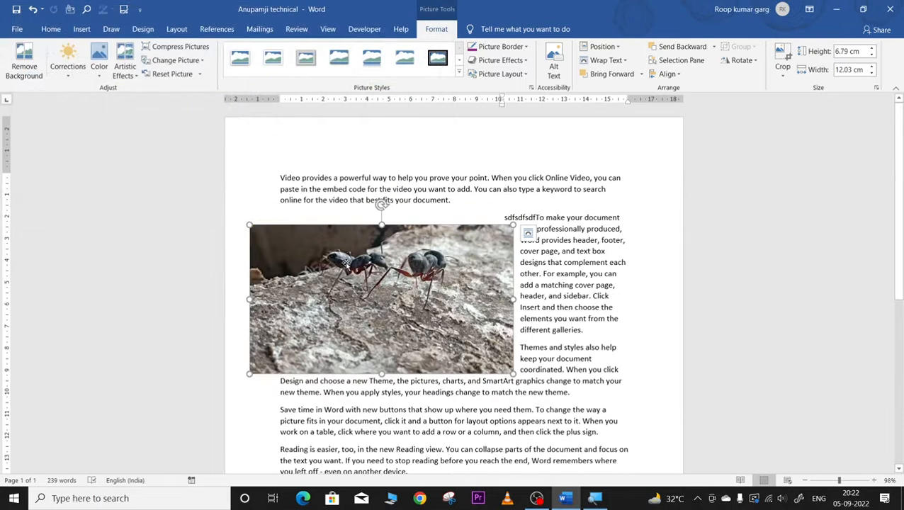
# Step: Try an online Birds lovebirds picture, delete the broken placeholder, and undo back to the ant photo
pyautogui.click(177, 60)
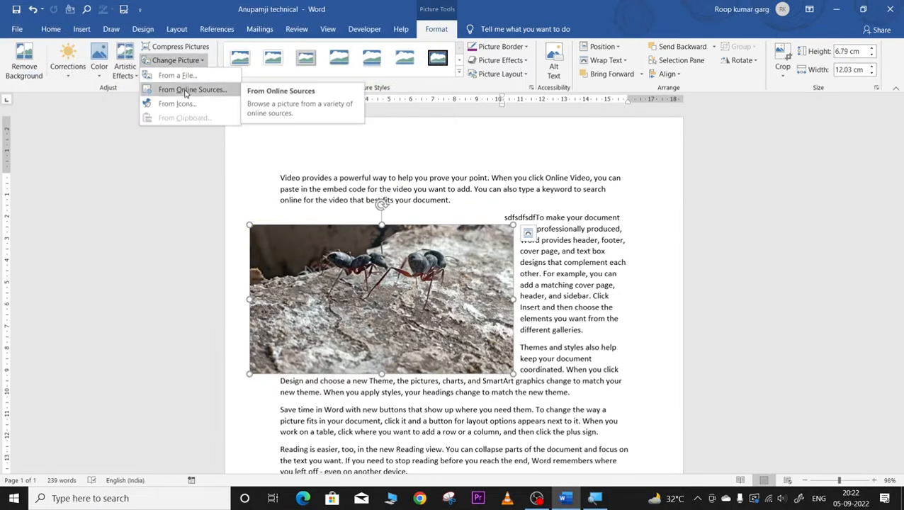
pyautogui.click(186, 90)
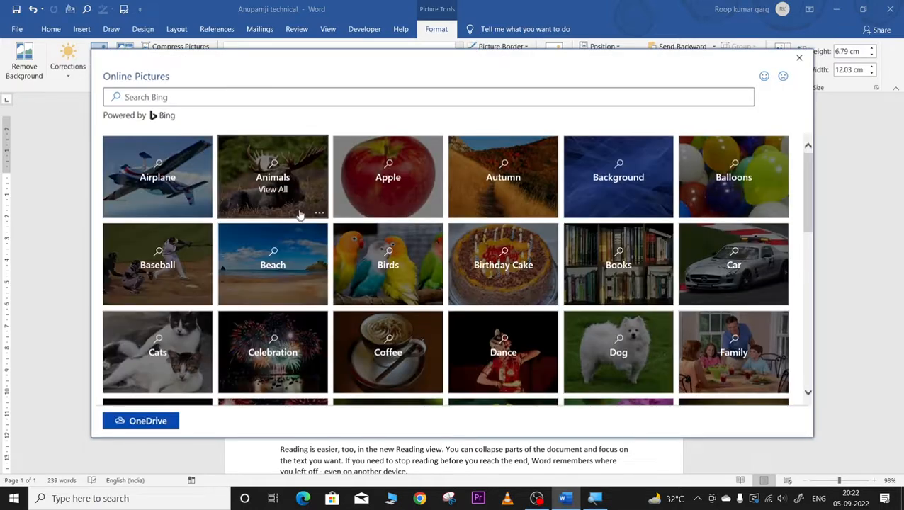
pyautogui.click(382, 279)
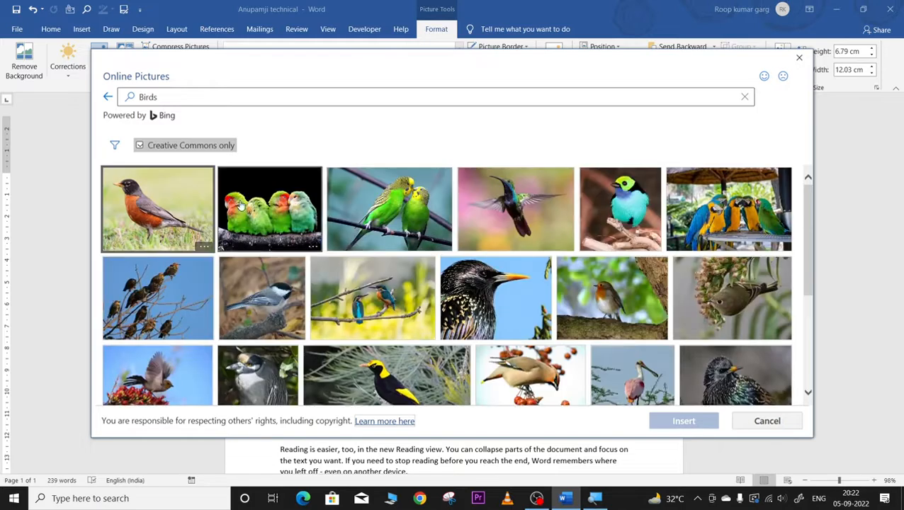
pyautogui.click(241, 206)
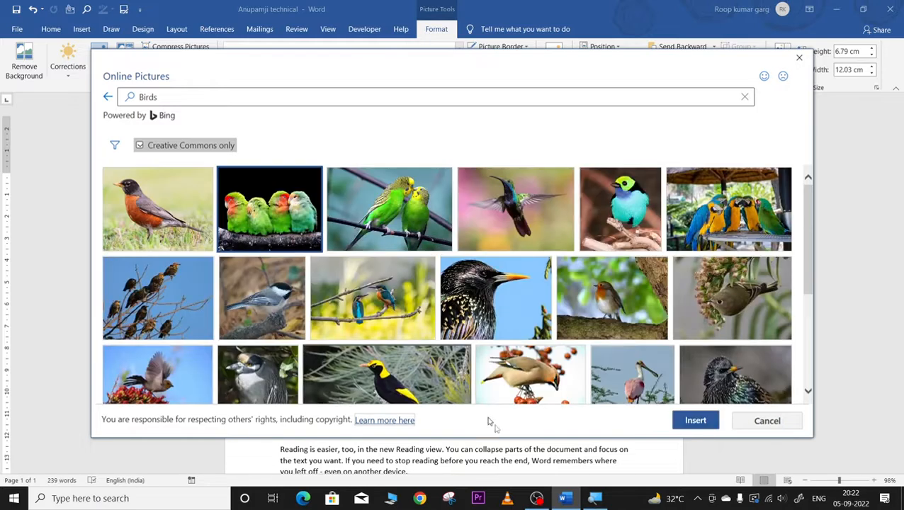
pyautogui.click(694, 421)
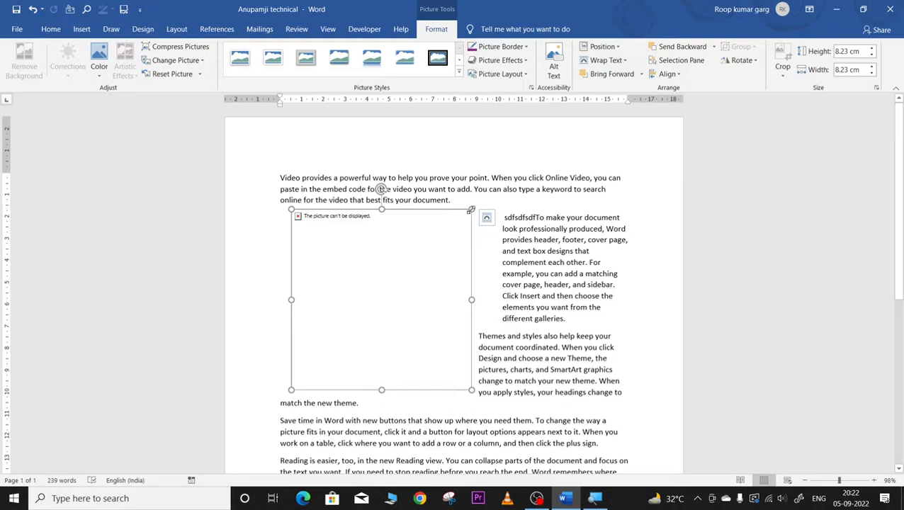
pyautogui.moveTo(471, 210); pyautogui.dragTo(463, 218)
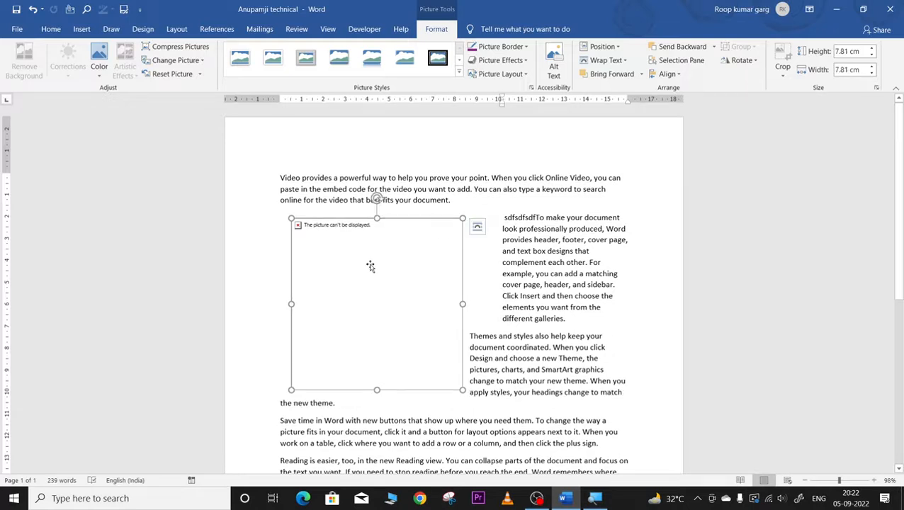
pyautogui.press('Delete')
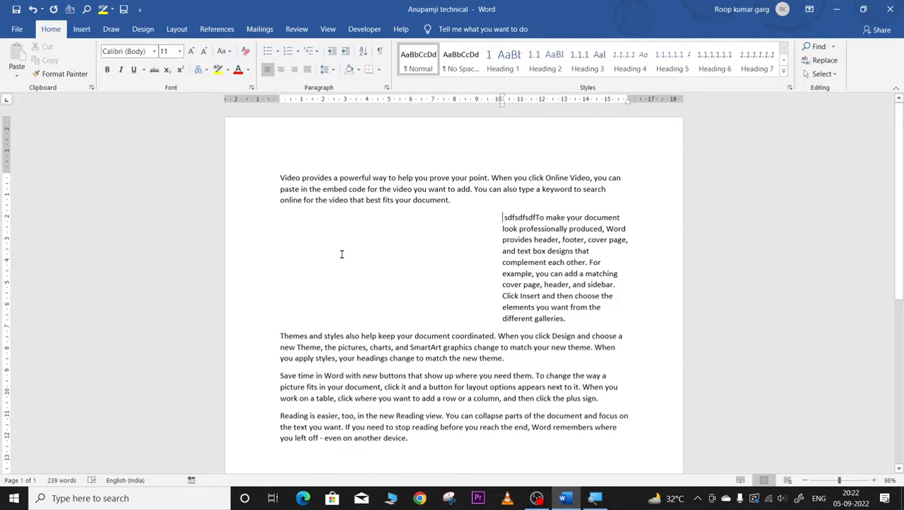
pyautogui.hotkey('ctrl', 'z')
pyautogui.hotkey('ctrl', 'z')
pyautogui.hotkey('ctrl', 'z')
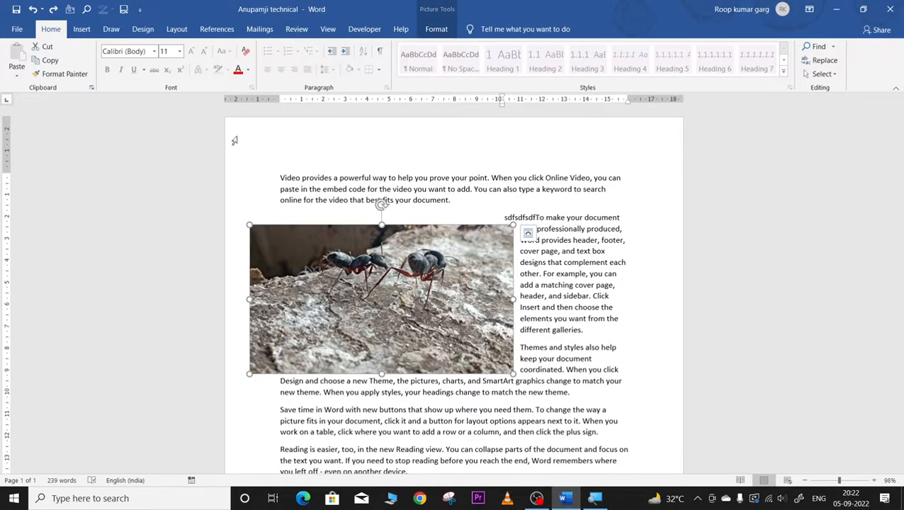
pyautogui.click(436, 33)
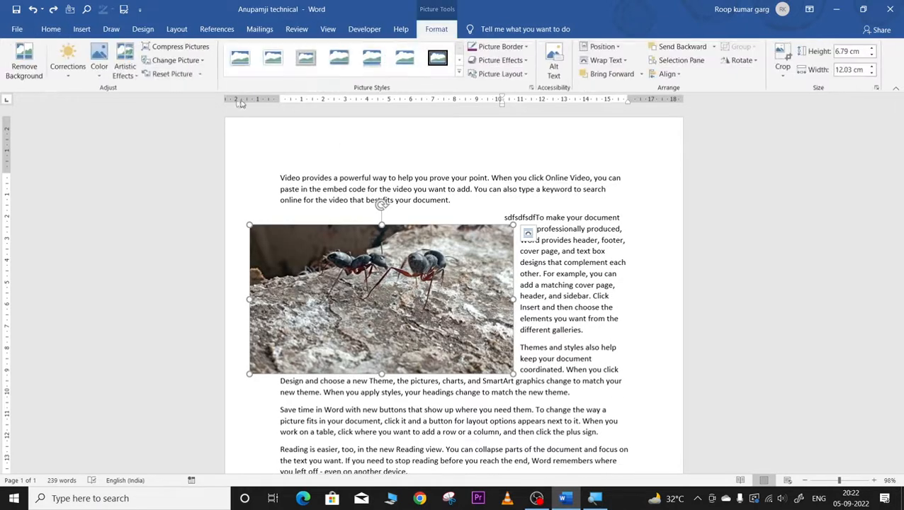
# Step: Compress the picture at Web (150 ppi) resolution
pyautogui.click(182, 47)
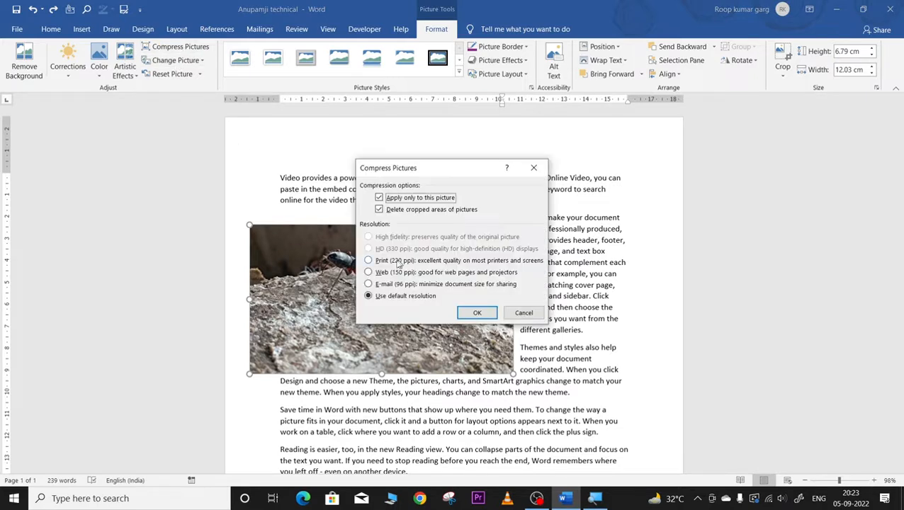
pyautogui.click(369, 261)
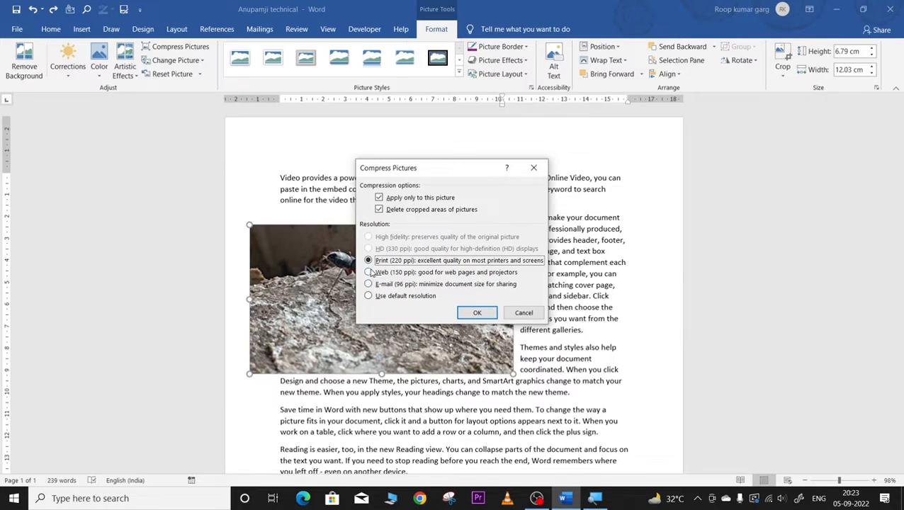
pyautogui.click(369, 272)
pyautogui.click(476, 312)
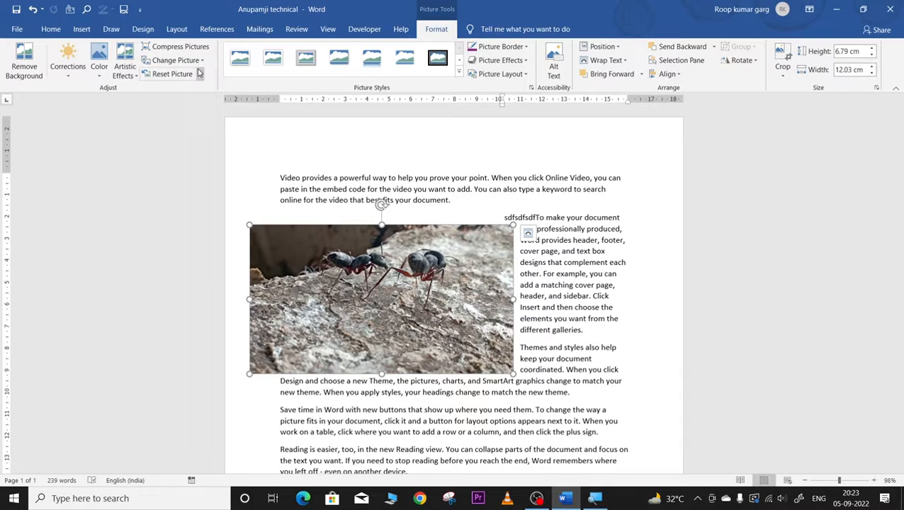
# Step: Apply a dark high-contrast artistic effect to the ant photo, then undo it
pyautogui.click(133, 73)
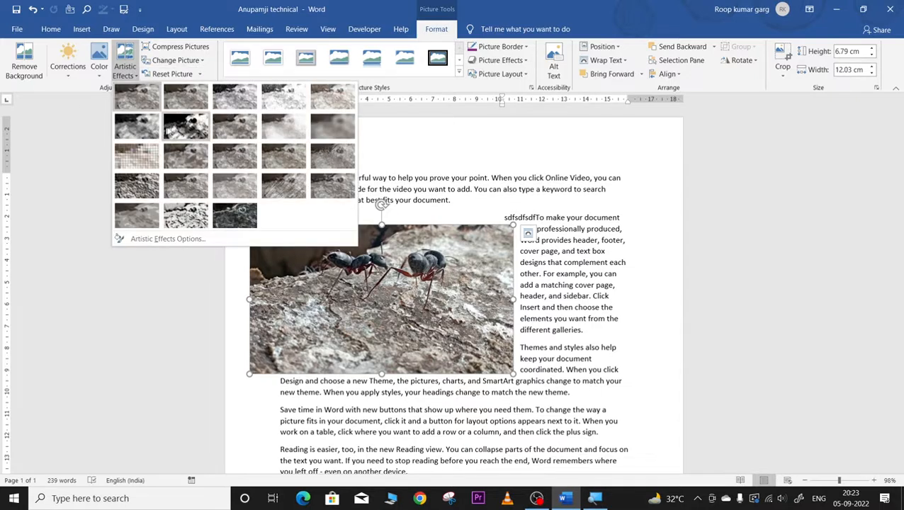
pyautogui.click(186, 125)
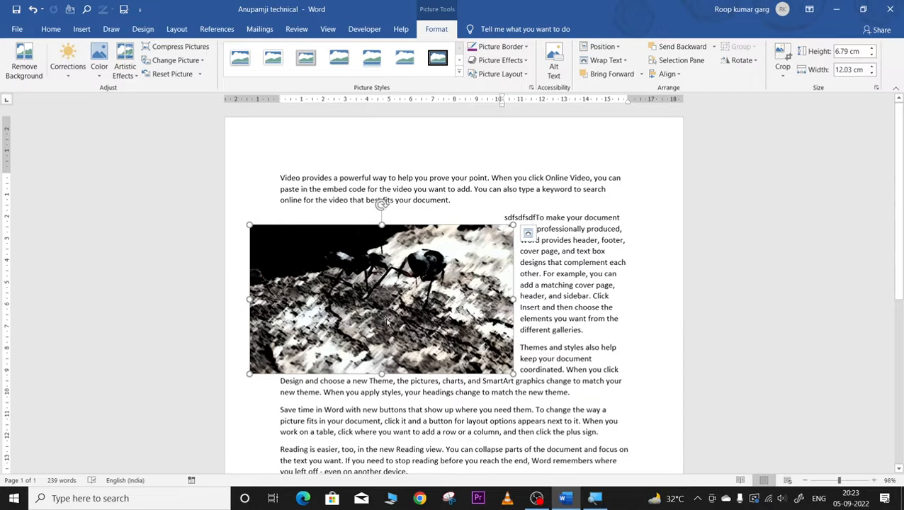
pyautogui.hotkey('ctrl', 'z')
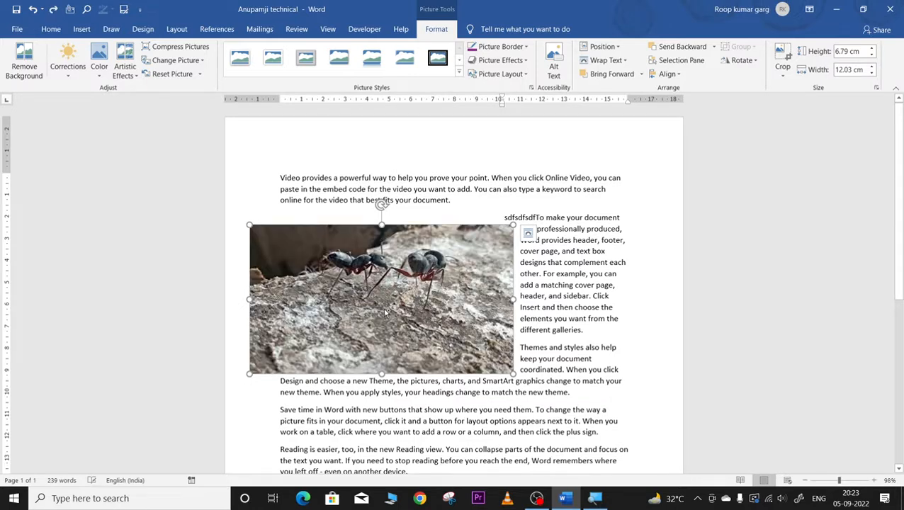
# Step: Duplicate the ant photo, shrink copies to 6.51 × 3.67 and 6.37 × 3.59 cm, and place them in the text
pyautogui.moveTo(381, 298)
pyautogui.mouseDown()
pyautogui.moveTo(454, 398)
pyautogui.moveTo(519, 276)
pyautogui.mouseUp()
pyautogui.click(826, 483)
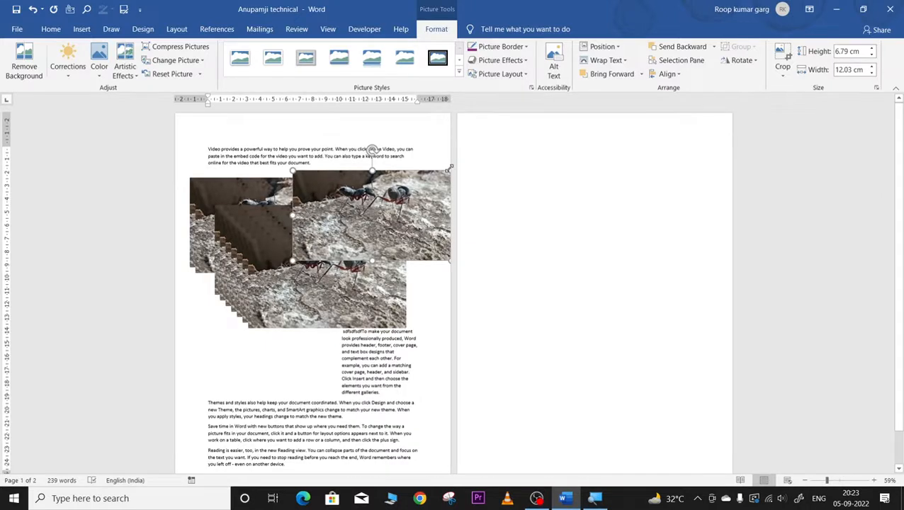
pyautogui.moveTo(448, 168); pyautogui.dragTo(379, 211)
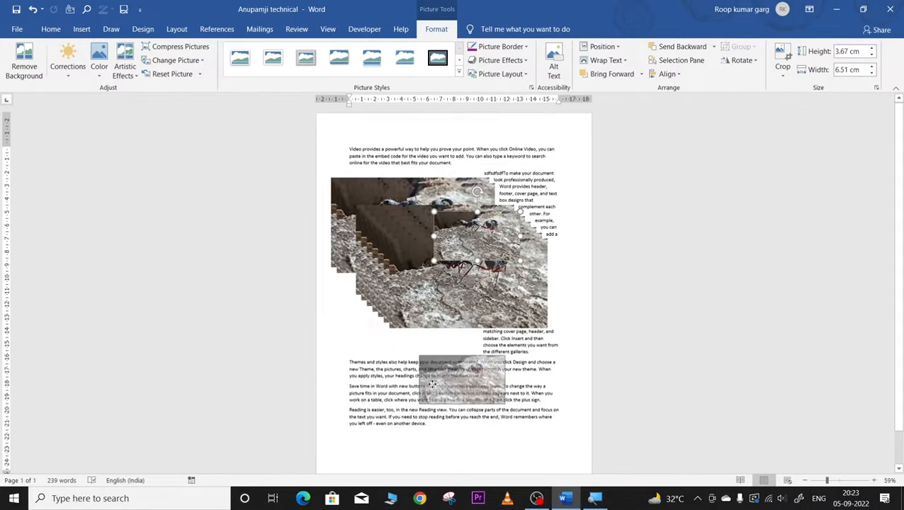
pyautogui.moveTo(433, 385); pyautogui.dragTo(432, 386)
pyautogui.click(535, 260)
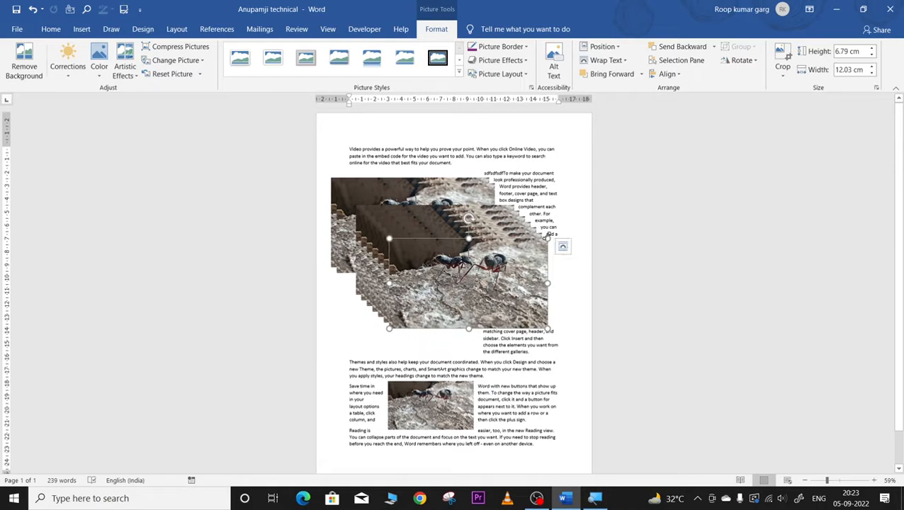
pyautogui.moveTo(547, 238); pyautogui.dragTo(474, 280)
pyautogui.moveTo(423, 303); pyautogui.dragTo(518, 388)
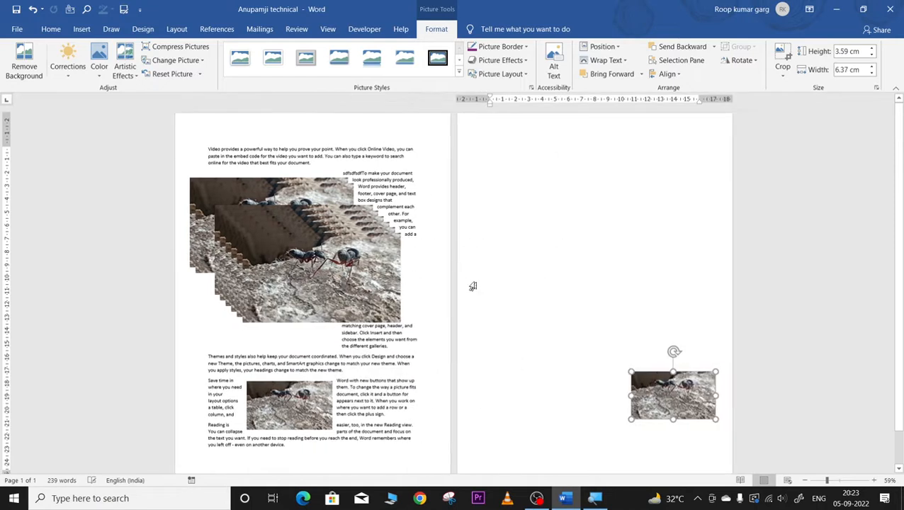
# Step: Shrink two more ant copies to 4.77 × 8.45 and 3.96 × 7.02 cm and move them into later paragraphs
pyautogui.click(383, 246)
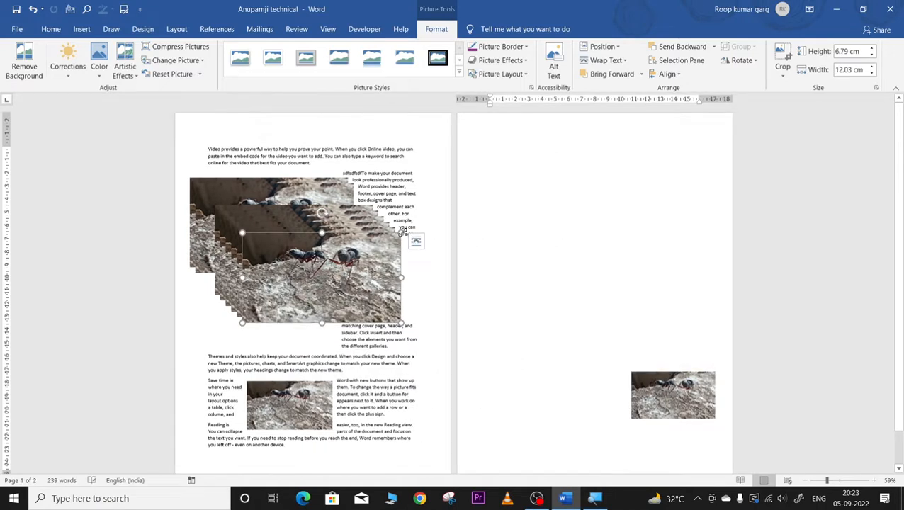
pyautogui.moveTo(402, 232); pyautogui.dragTo(354, 259)
pyautogui.moveTo(315, 284); pyautogui.dragTo(572, 251)
pyautogui.click(390, 231)
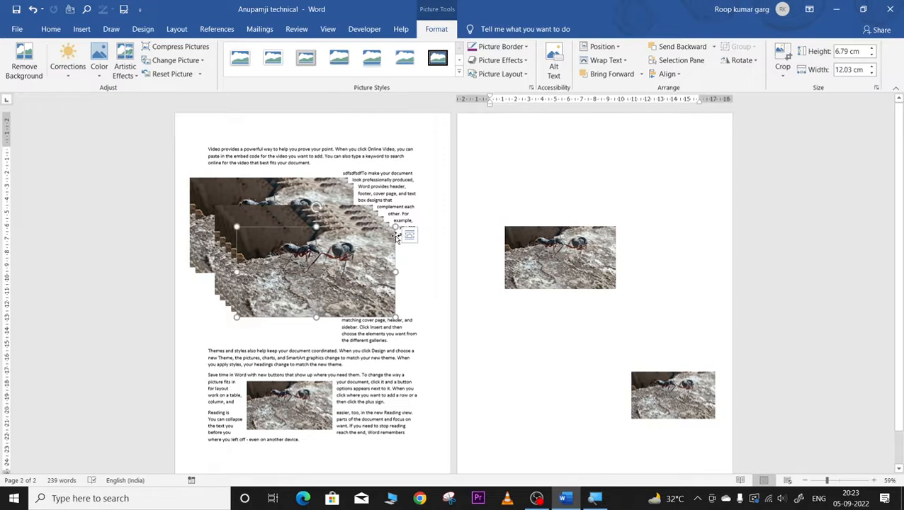
pyautogui.moveTo(394, 229); pyautogui.dragTo(348, 253)
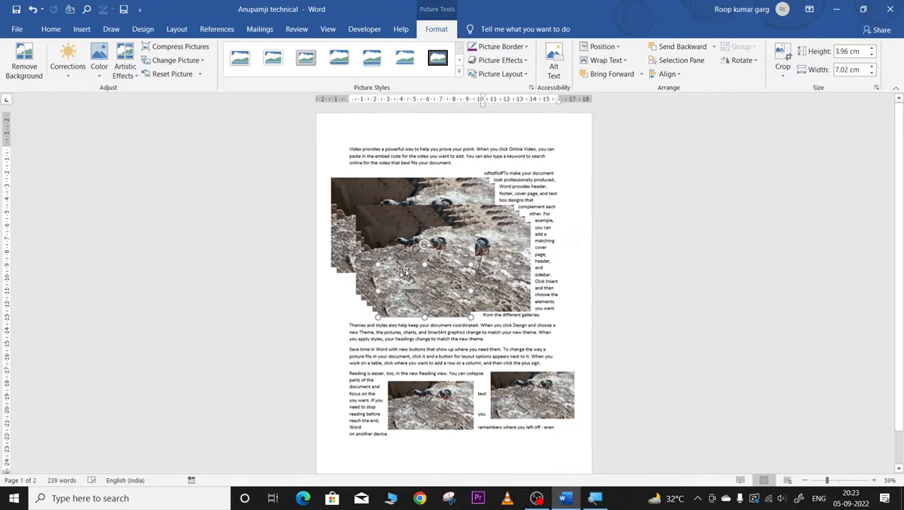
pyautogui.moveTo(423, 273); pyautogui.dragTo(478, 447)
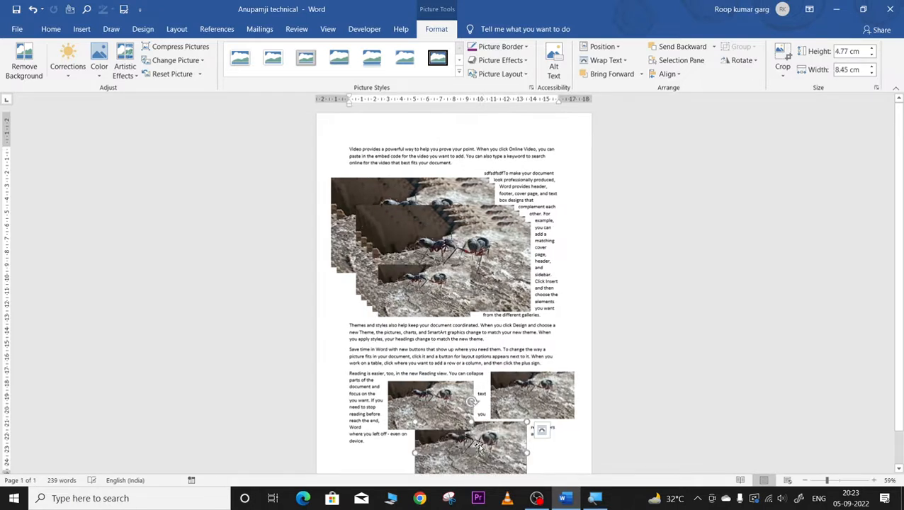
pyautogui.scroll(-1, 582, 290)
pyautogui.click(536, 383)
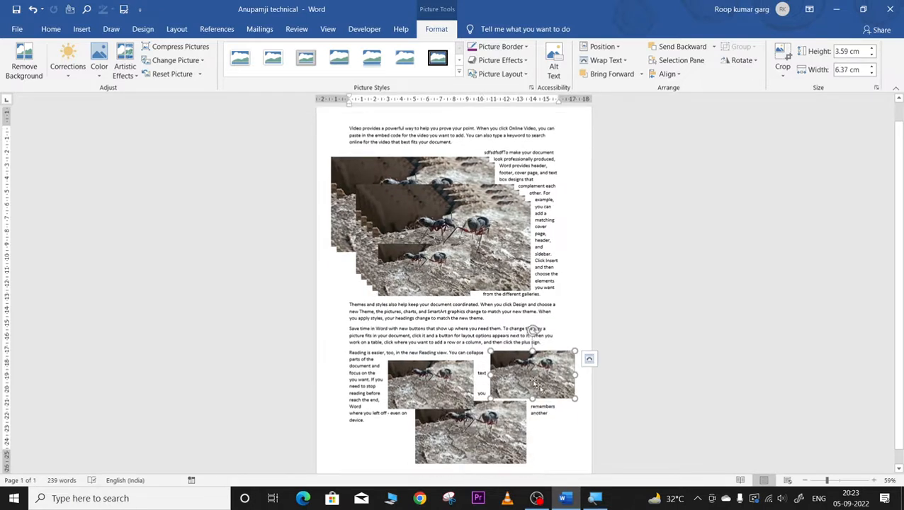
pyautogui.moveTo(826, 480); pyautogui.dragTo(843, 480)
# Step: Give the right ant copy a high-contrast black-and-white effect and the top copy a mosaic effect
pyautogui.scroll(-1, 564, 400)
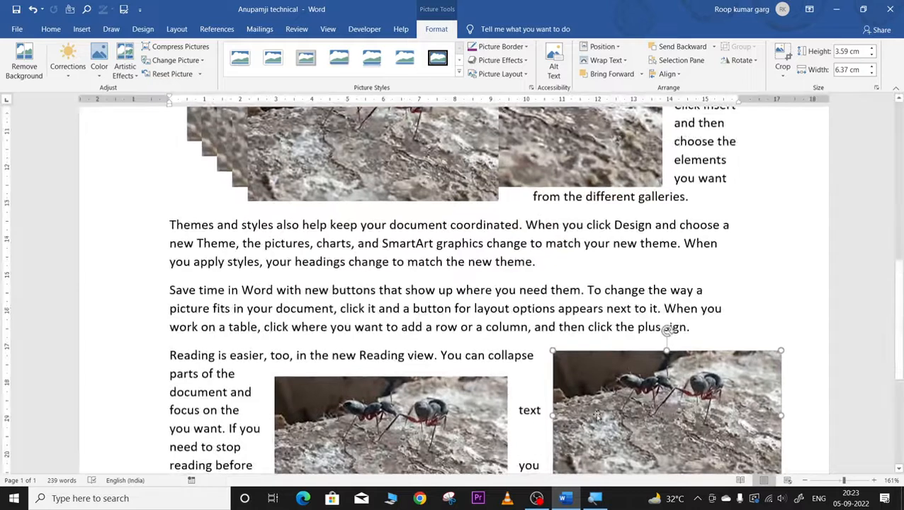
pyautogui.click(323, 367)
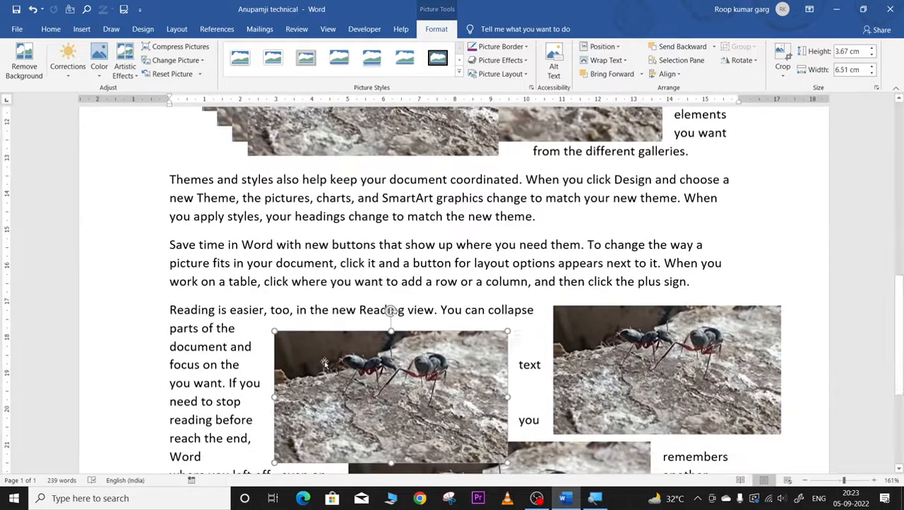
pyautogui.click(125, 62)
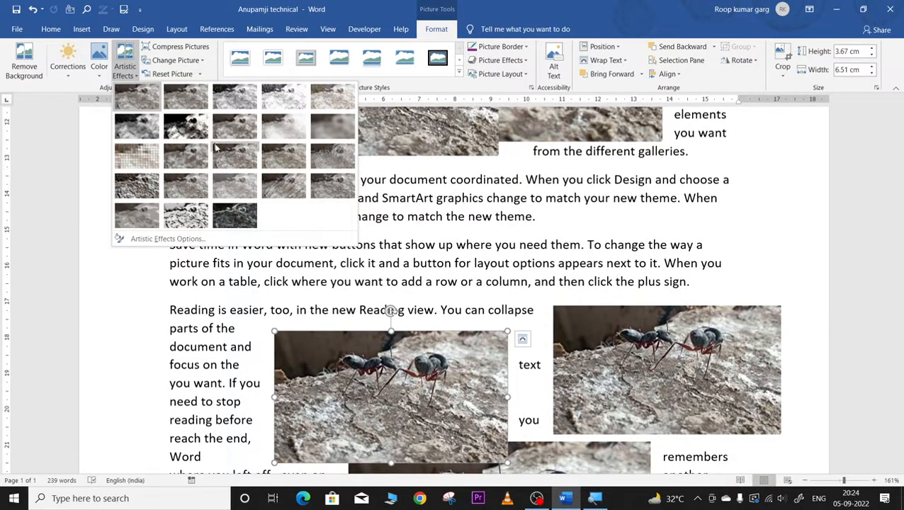
pyautogui.press('Escape')
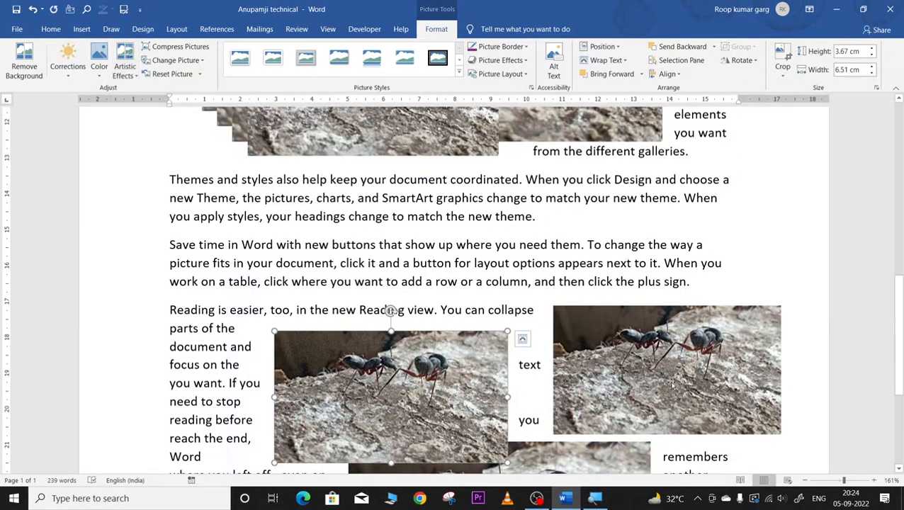
pyautogui.click(669, 382)
pyautogui.click(132, 72)
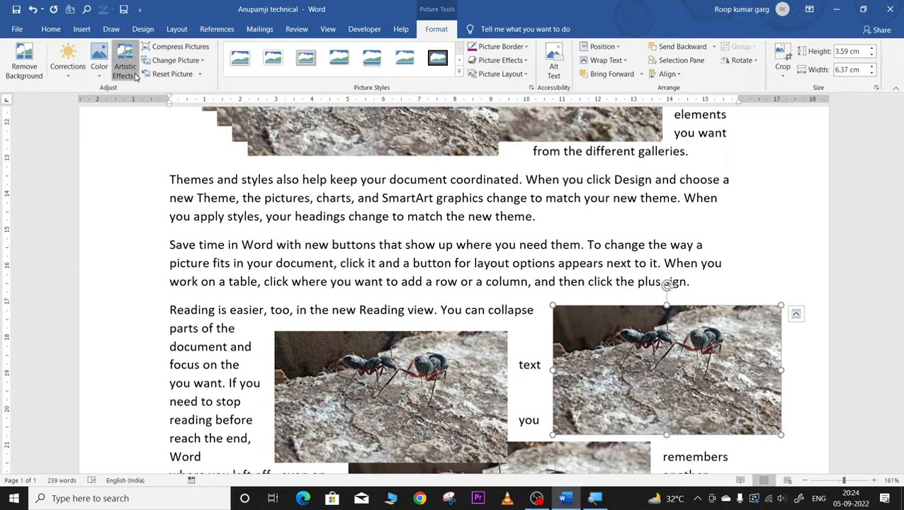
pyautogui.click(185, 126)
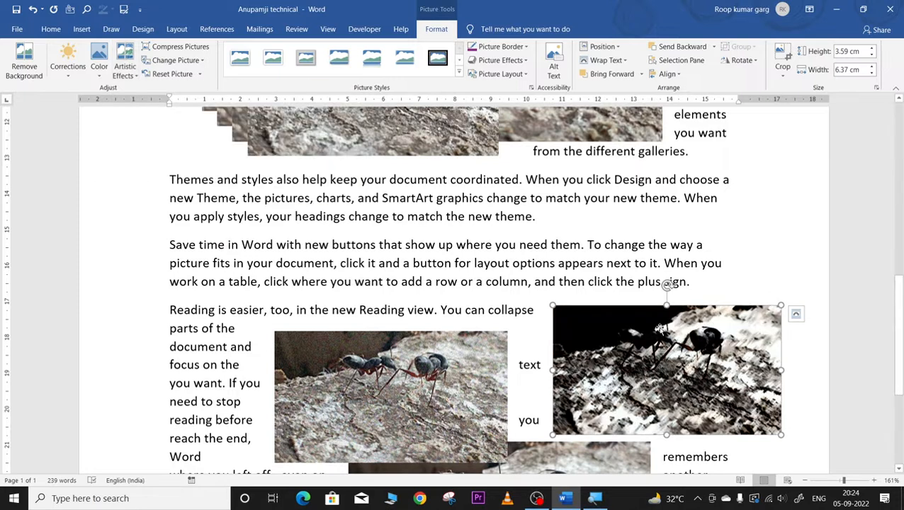
pyautogui.click(427, 140)
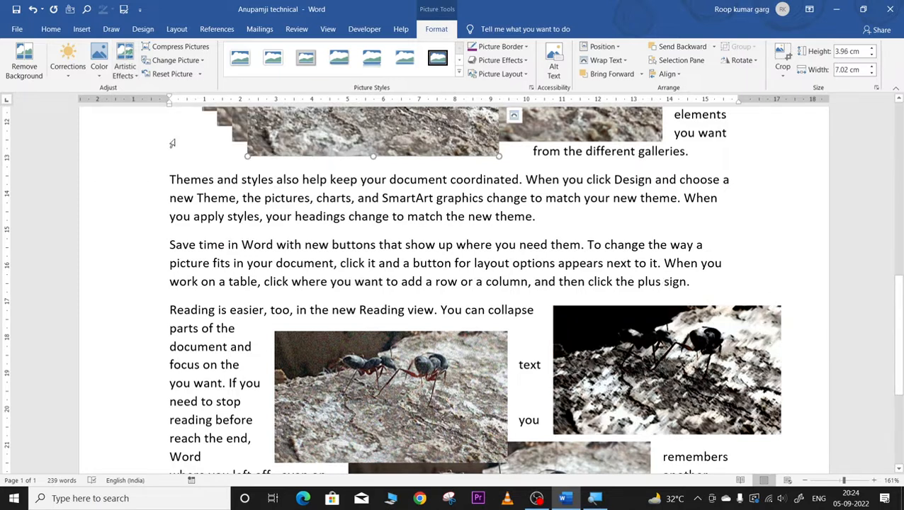
pyautogui.click(126, 67)
pyautogui.click(142, 155)
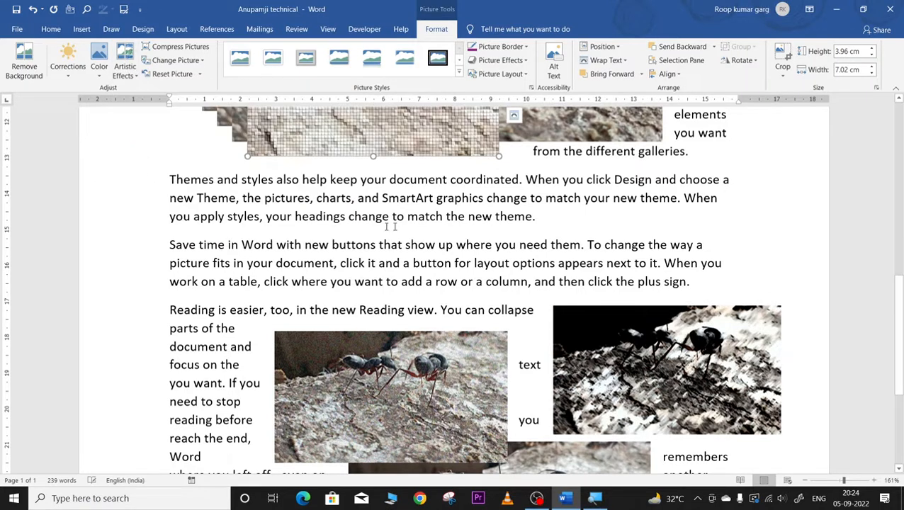
# Step: Rearrange the ant pictures, including the mosaic copy, among the paragraphs with text wrapping around them
pyautogui.scroll(2, 421, 228)
pyautogui.moveTo(421, 228); pyautogui.dragTo(371, 356)
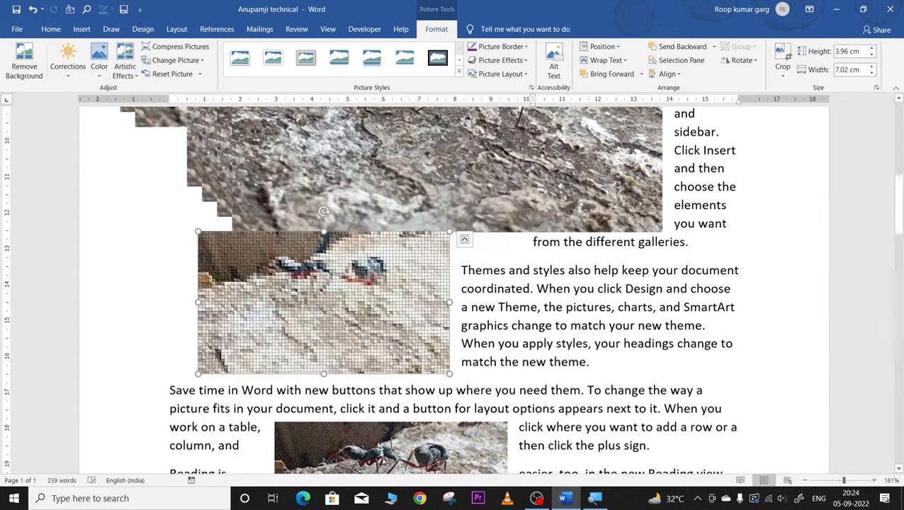
pyautogui.moveTo(459, 446); pyautogui.dragTo(572, 272)
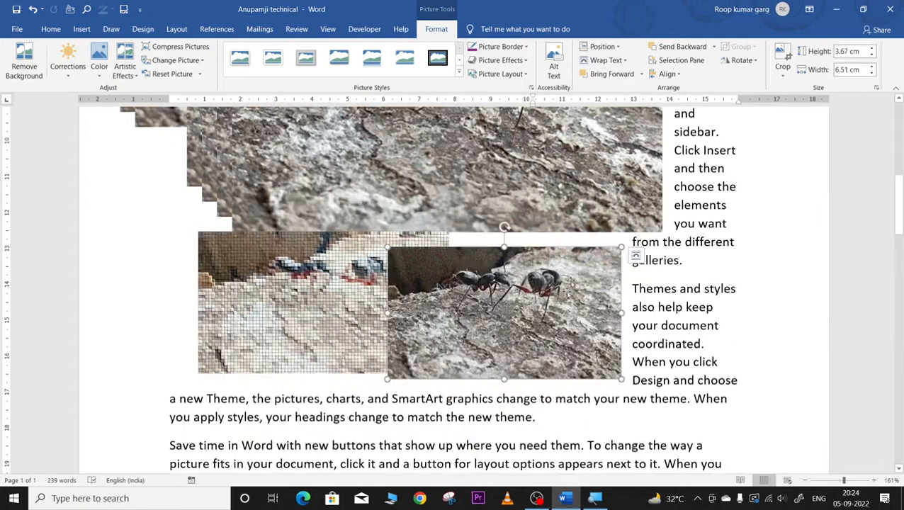
pyautogui.scroll(-8, 618, 420)
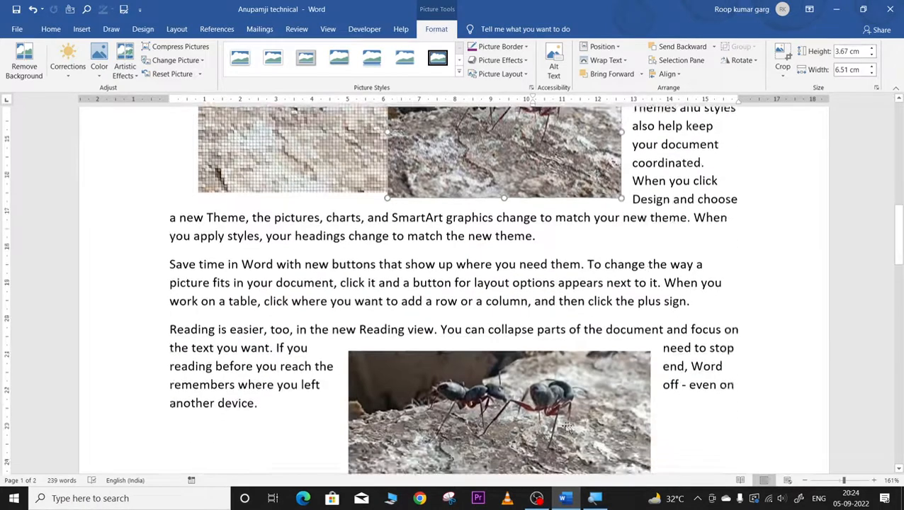
pyautogui.moveTo(520, 337); pyautogui.dragTo(432, 215)
pyautogui.scroll(8, 432, 215)
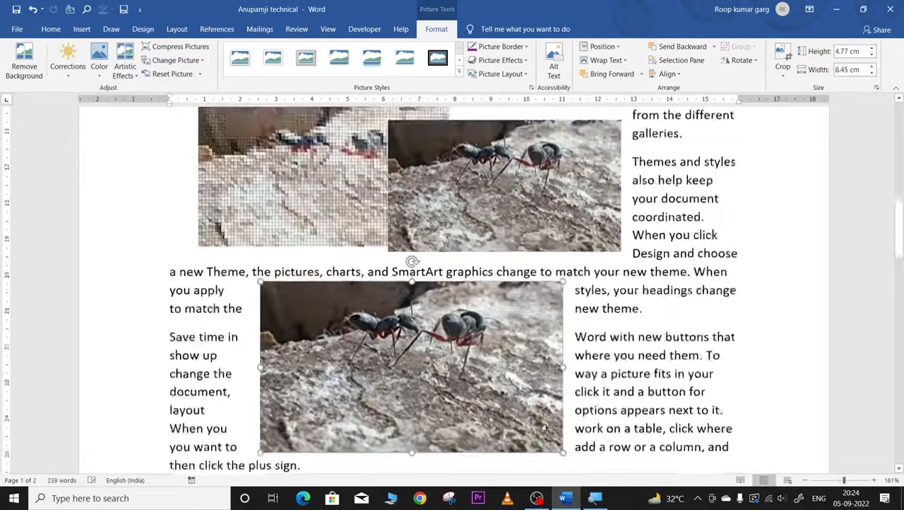
pyautogui.scroll(-1, 406, 465)
pyautogui.scroll(-1, 406, 465)
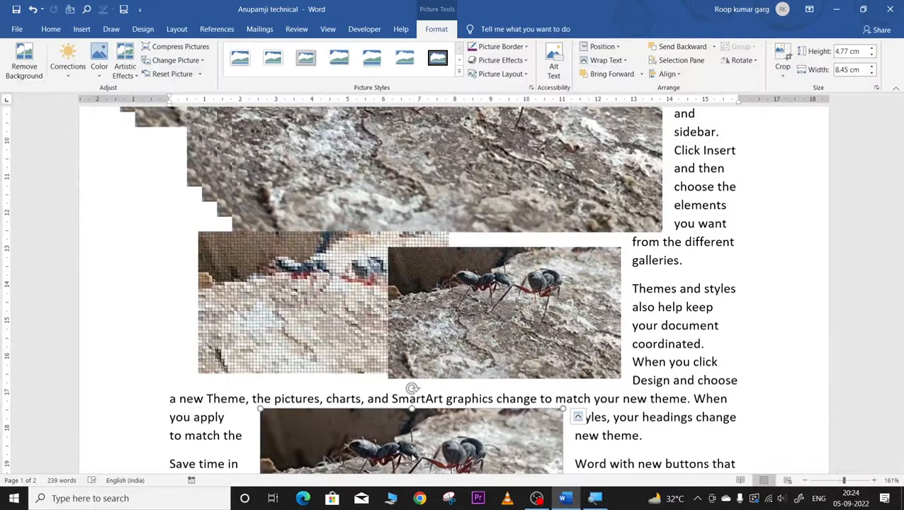
pyautogui.moveTo(427, 430); pyautogui.dragTo(415, 411)
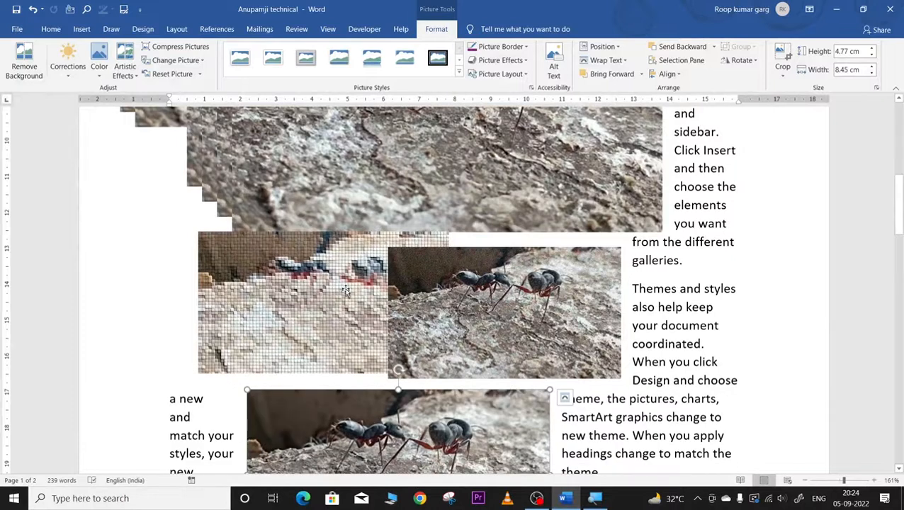
pyautogui.moveTo(479, 295); pyautogui.dragTo(534, 313)
pyautogui.moveTo(362, 270); pyautogui.dragTo(347, 281)
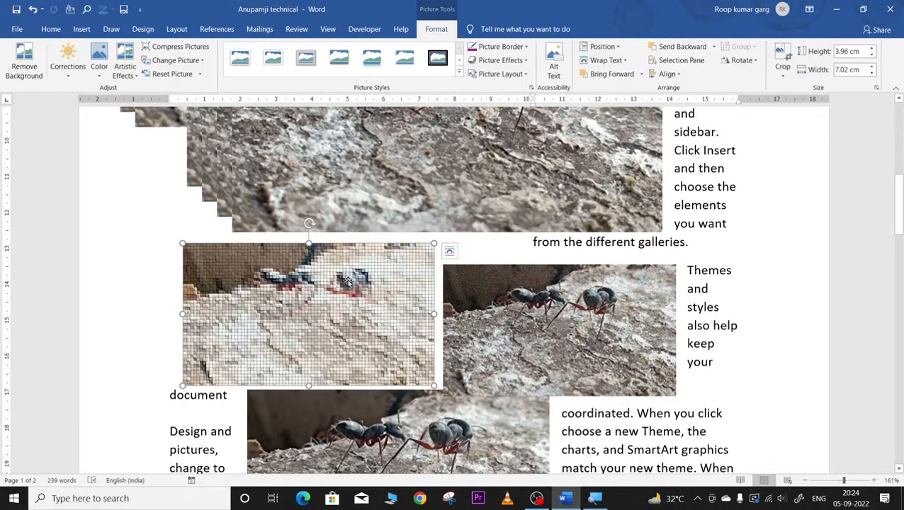
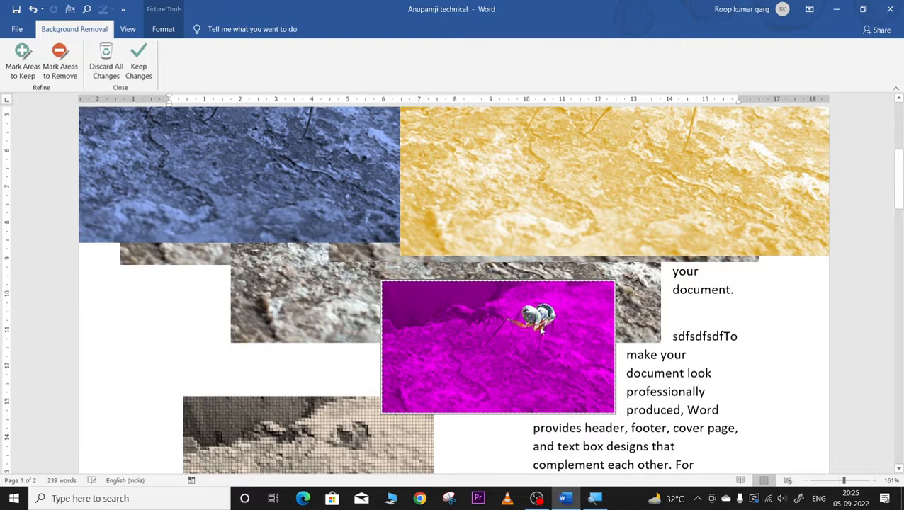
# Step: Keep the bird picture's background removal, then move it right and shrink it to 4.15 cm wide
pyautogui.click(138, 60)
pyautogui.moveTo(542, 341); pyautogui.dragTo(700, 405)
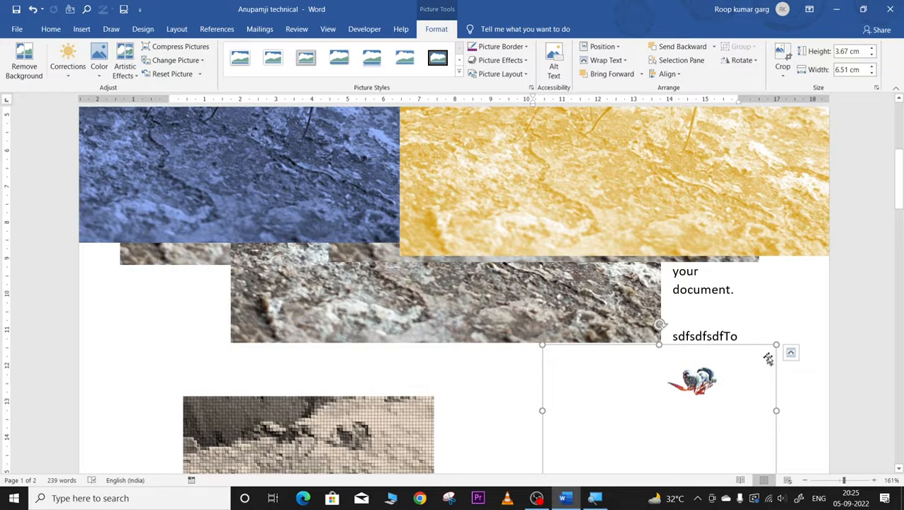
pyautogui.moveTo(777, 346); pyautogui.dragTo(682, 413)
pyautogui.scroll(-5, 681, 405)
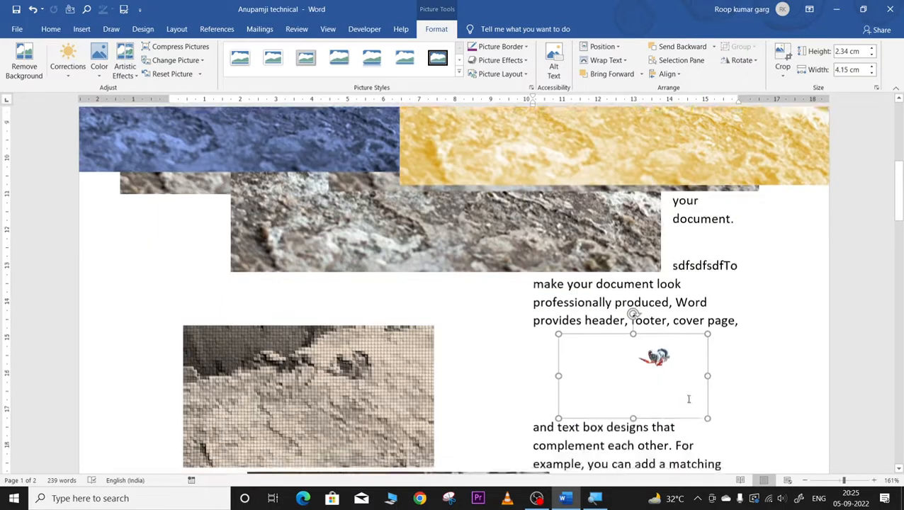
pyautogui.moveTo(651, 221); pyautogui.dragTo(656, 357)
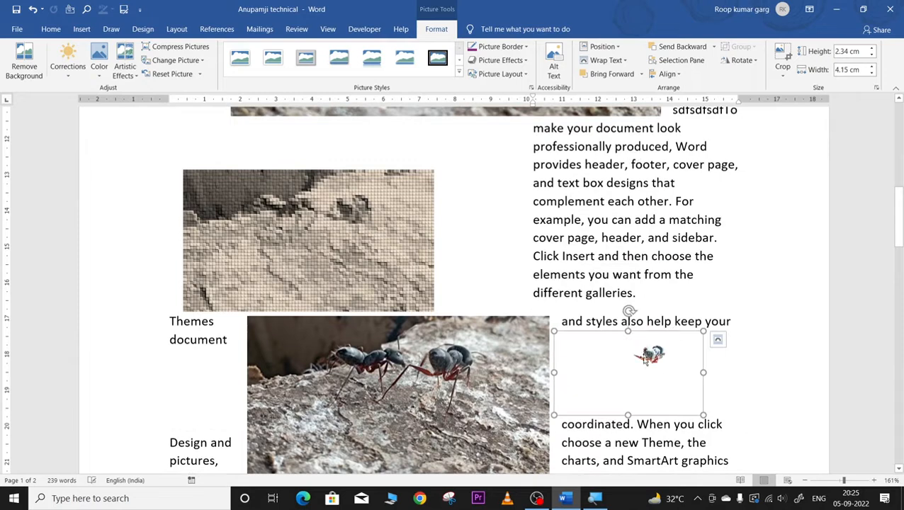
# Step: Set the bird picture to Tight wrapping and place it beside "each other."
pyautogui.click(605, 60)
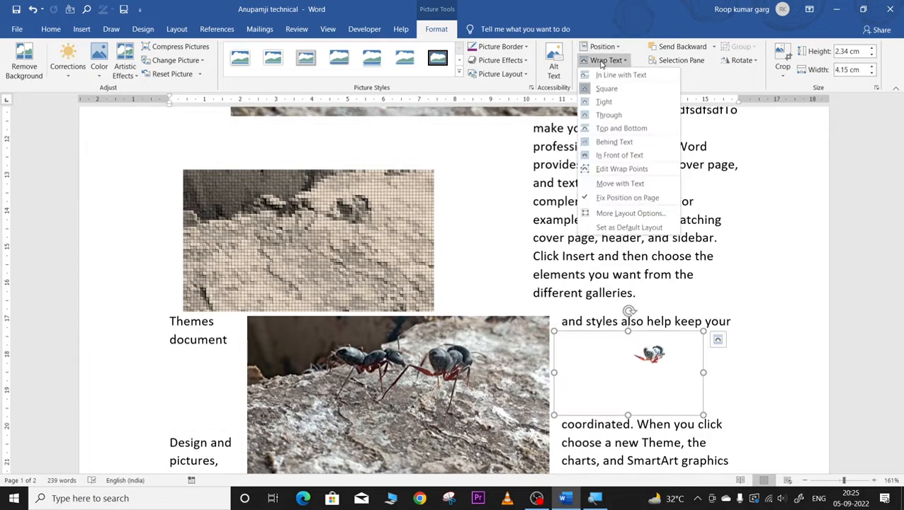
pyautogui.click(605, 104)
pyautogui.click(771, 287)
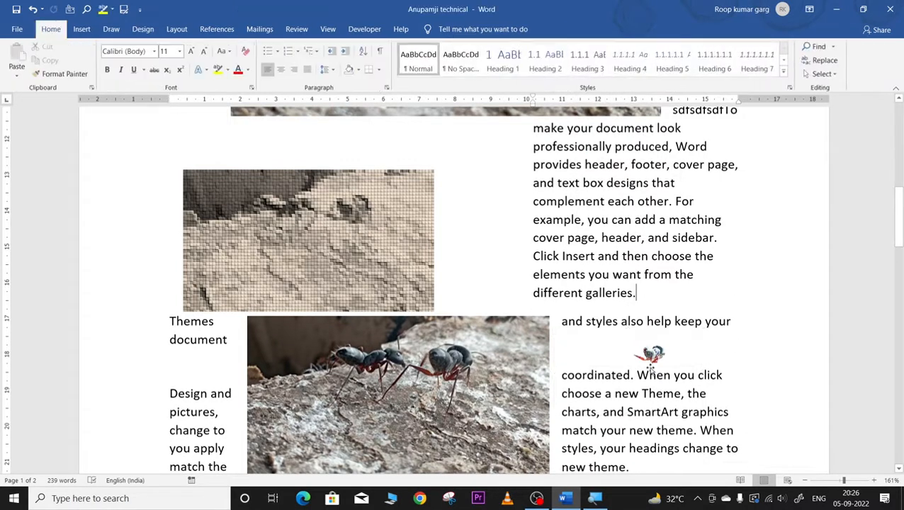
pyautogui.moveTo(648, 357); pyautogui.dragTo(629, 235)
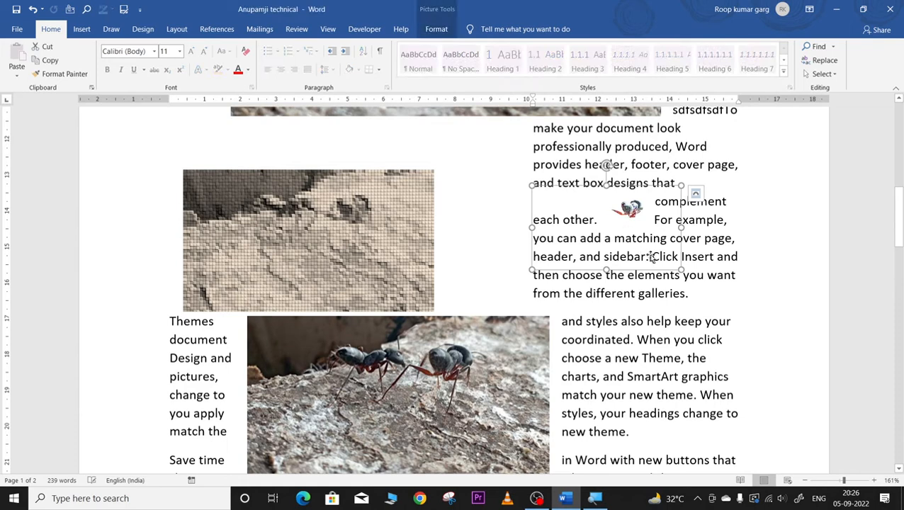
pyautogui.click(693, 215)
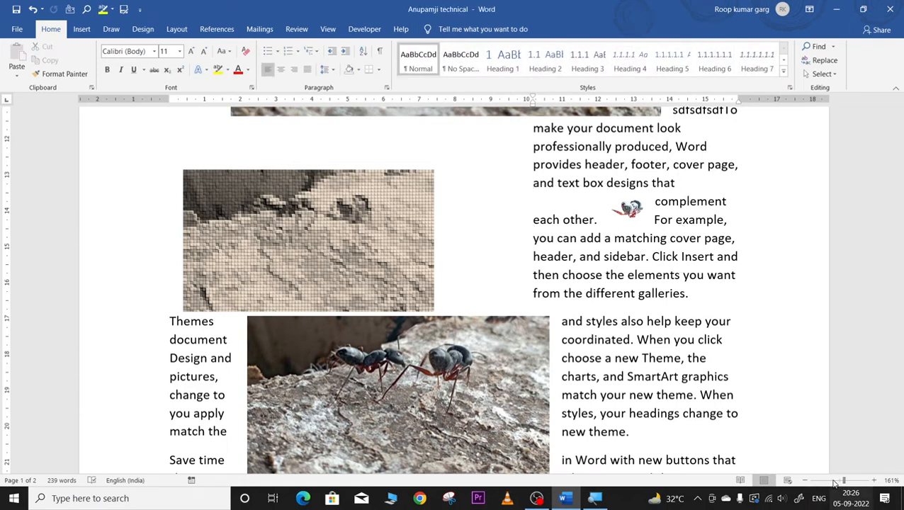
# Step: Move the bird picture between "cover page," and "header," and glance at the Shapes gallery
pyautogui.scroll(10, 815, 448)
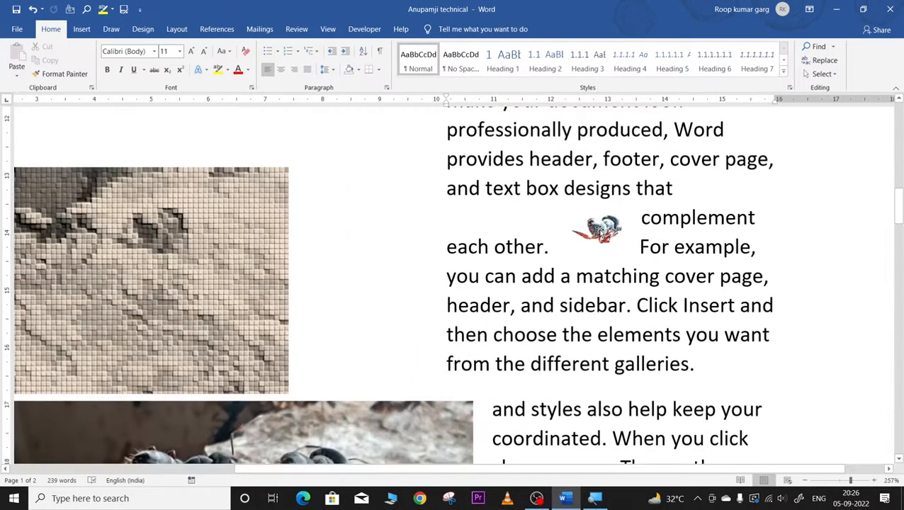
pyautogui.moveTo(595, 233); pyautogui.dragTo(628, 302)
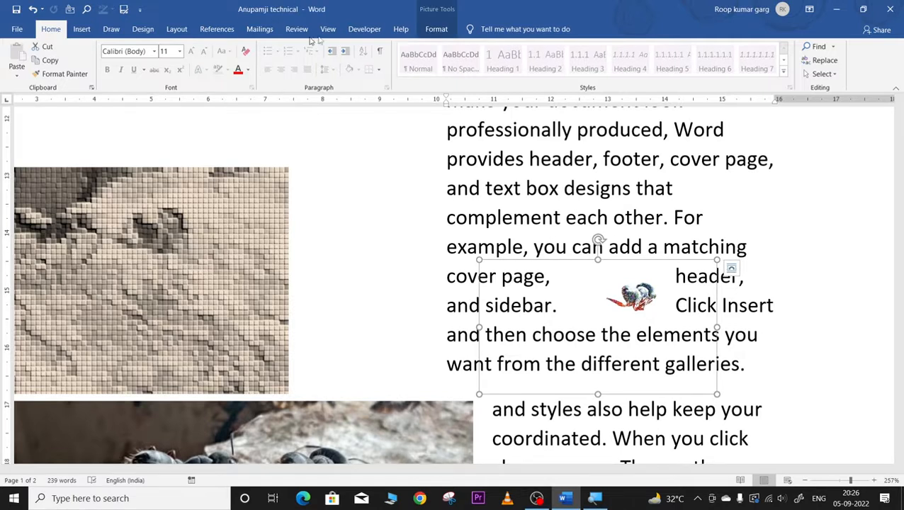
pyautogui.click(434, 30)
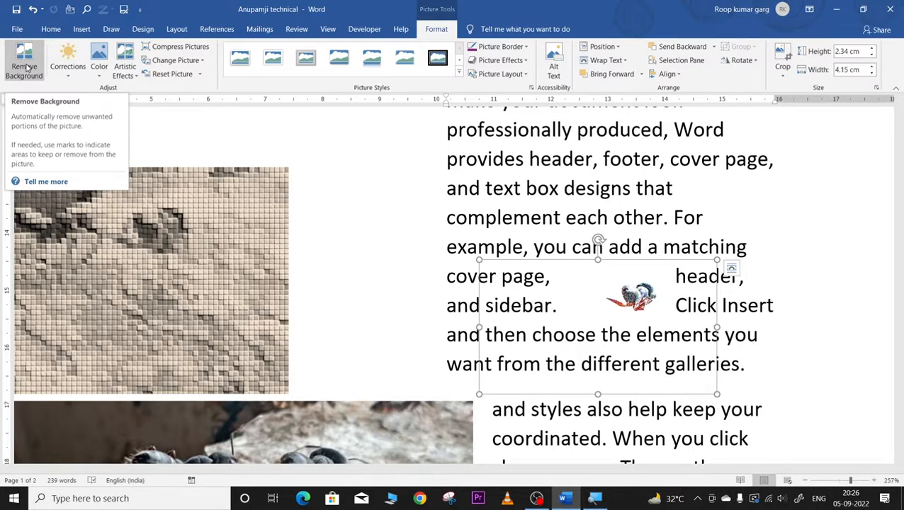
pyautogui.click(78, 29)
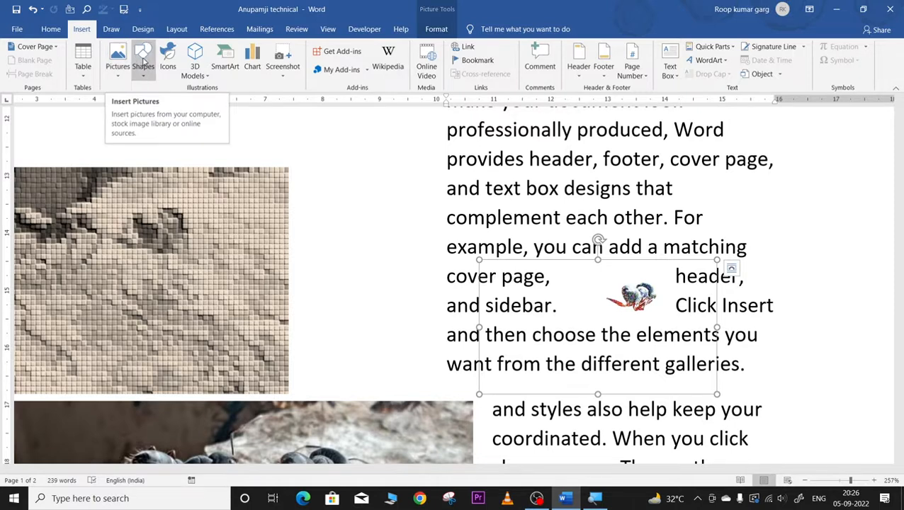
pyautogui.click(142, 64)
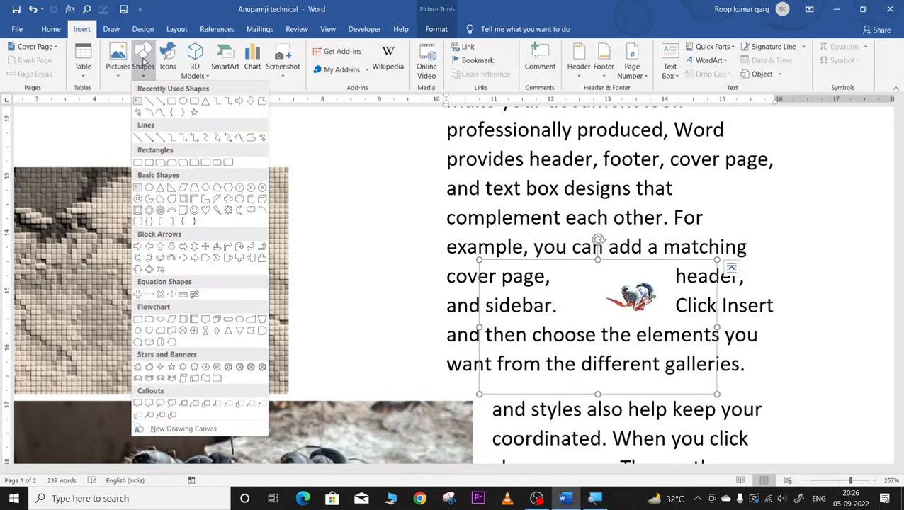
pyautogui.click(321, 266)
# Step: Select all the document content and delete it
pyautogui.scroll(3, 324, 262)
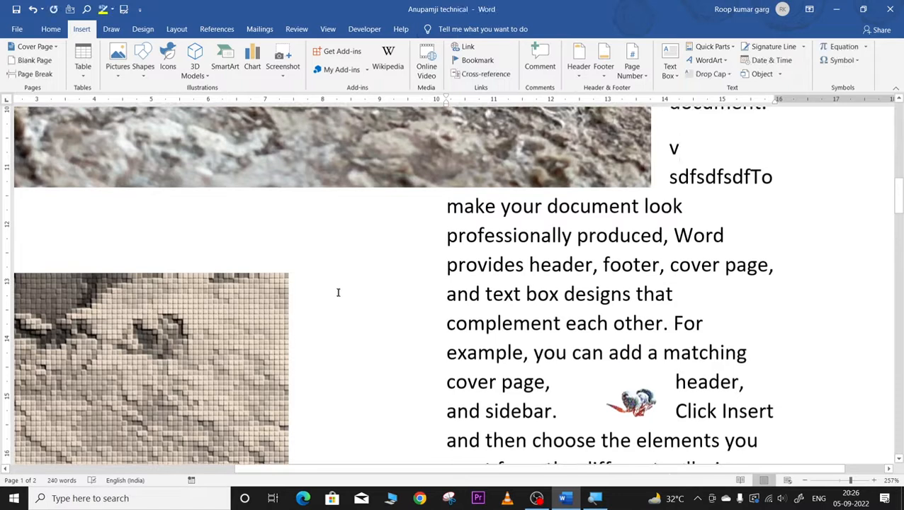
pyautogui.hotkey('ctrl', 'a')
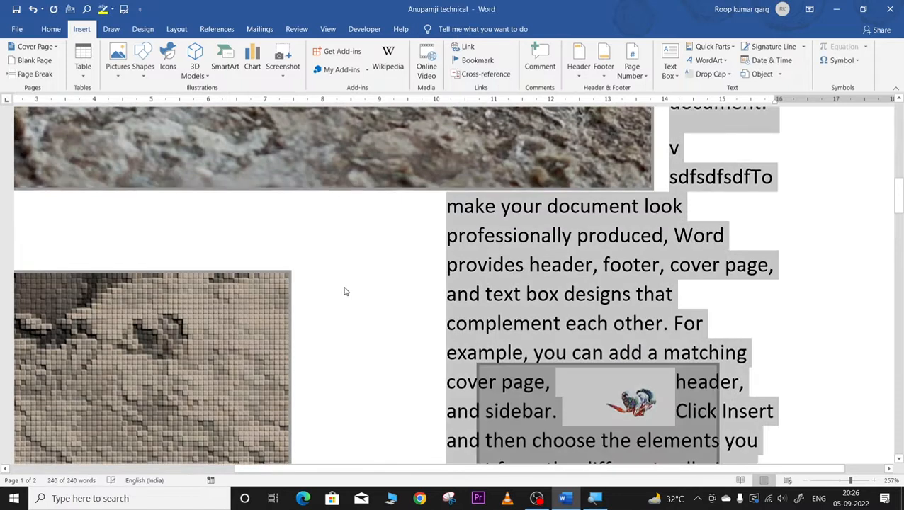
pyautogui.press('Delete')
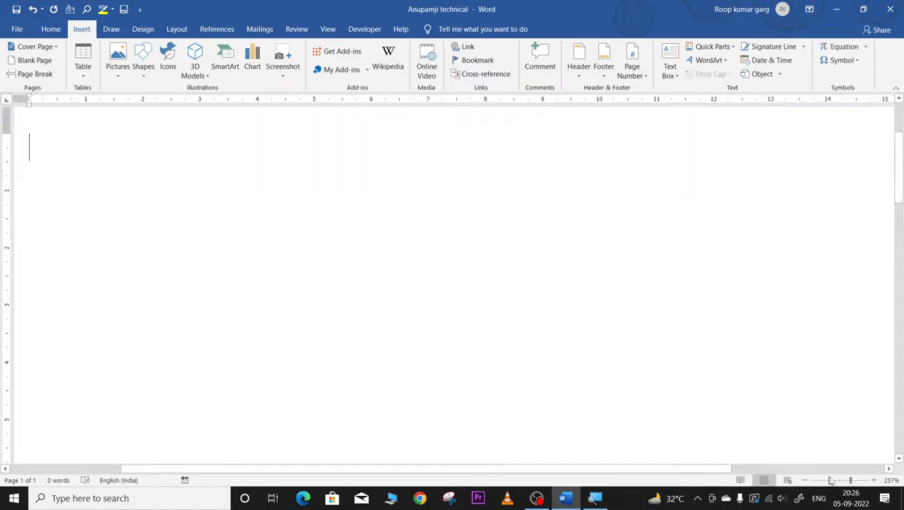
# Step: At 96% zoom, draw a rectangle near the top of the page and fill it light orange
pyautogui.click(838, 480)
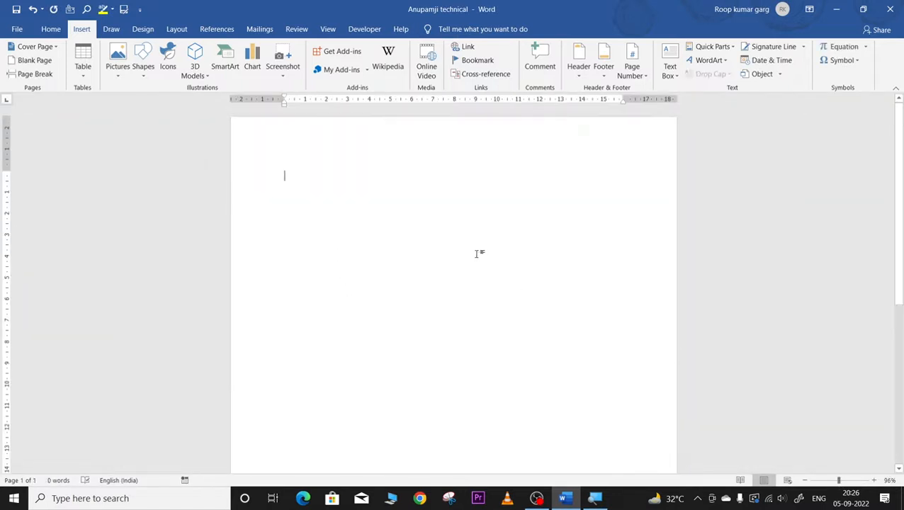
pyautogui.click(143, 67)
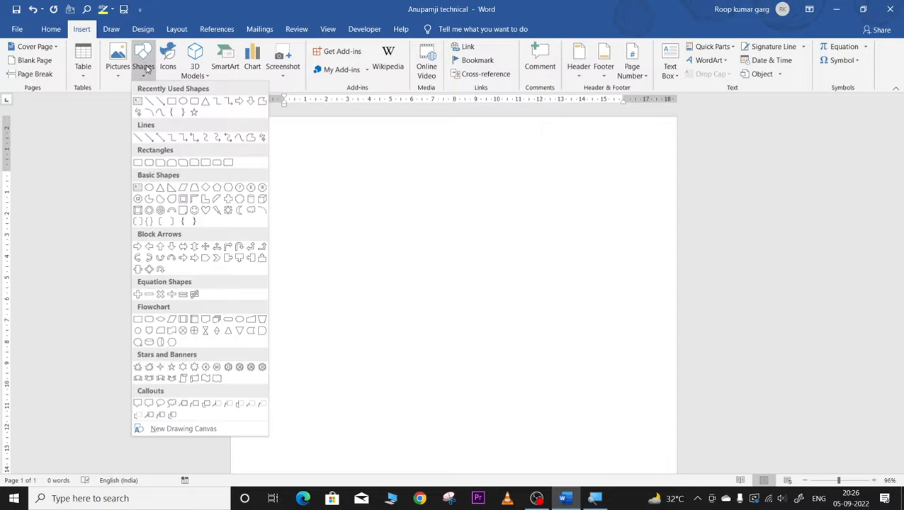
pyautogui.click(172, 102)
pyautogui.moveTo(323, 171); pyautogui.dragTo(521, 312)
pyautogui.click(204, 58)
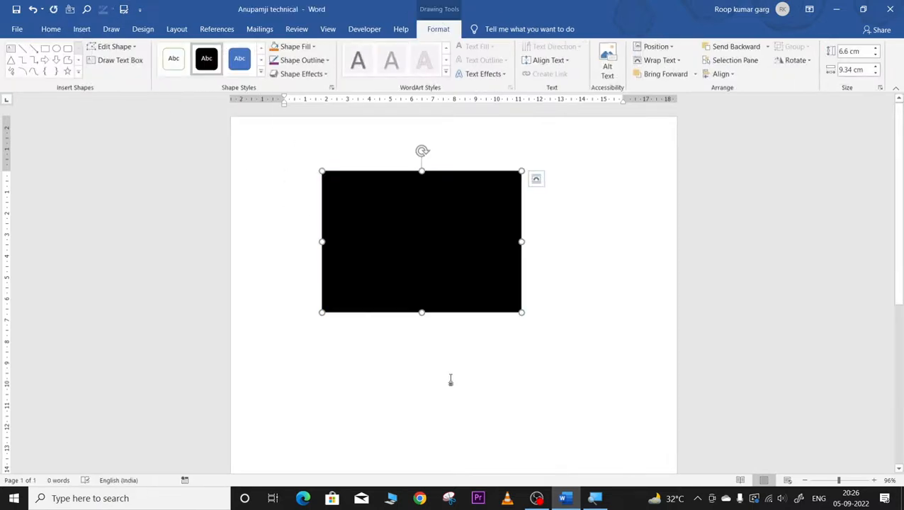
pyautogui.click(240, 59)
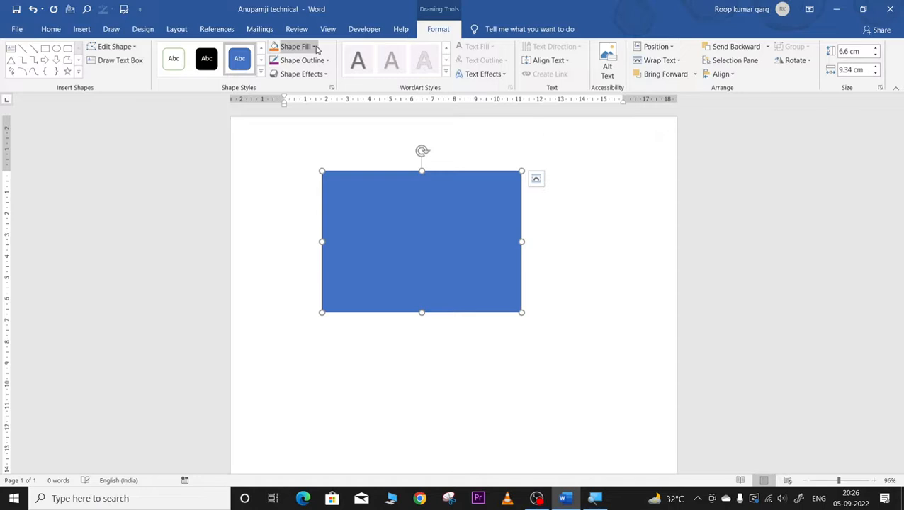
pyautogui.click(315, 47)
pyautogui.click(321, 93)
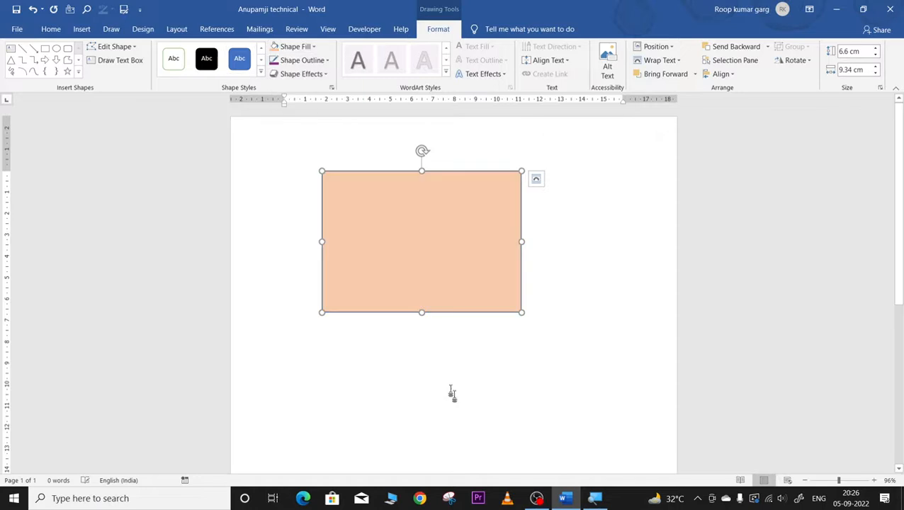
pyautogui.click(451, 391)
pyautogui.click(247, 69)
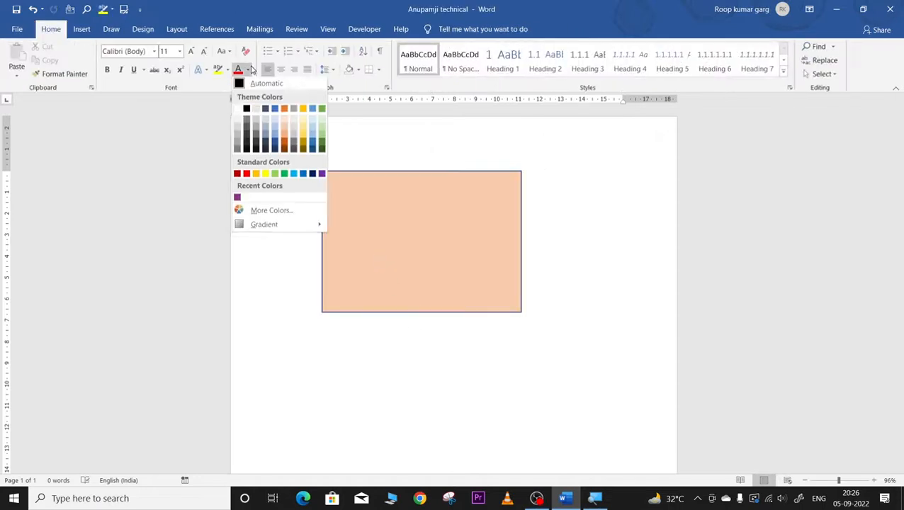
pyautogui.click(219, 89)
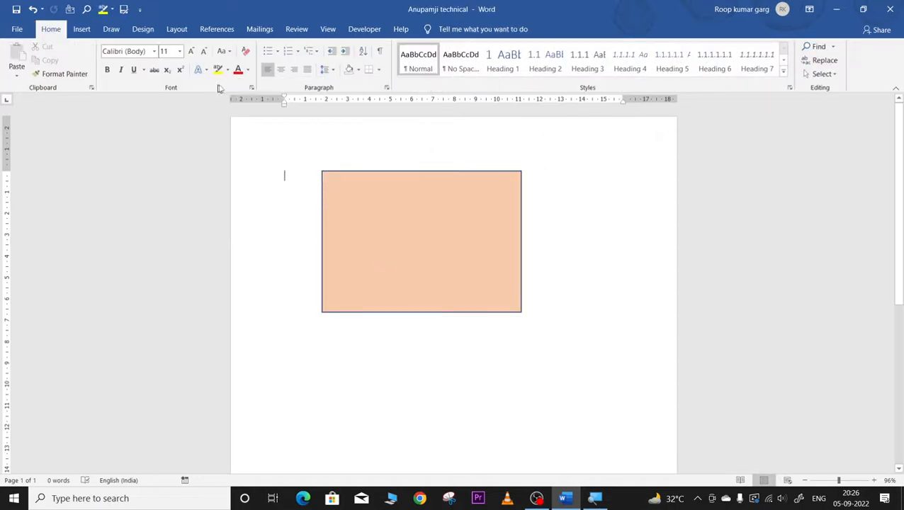
# Step: Draw an oval speech-bubble callout below the rectangle and make it 9.02 cm tall
pyautogui.click(447, 218)
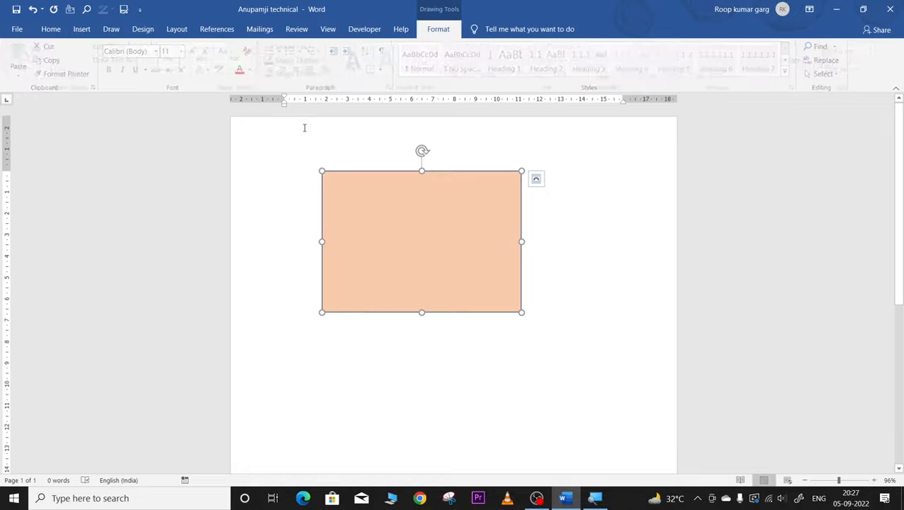
pyautogui.click(81, 29)
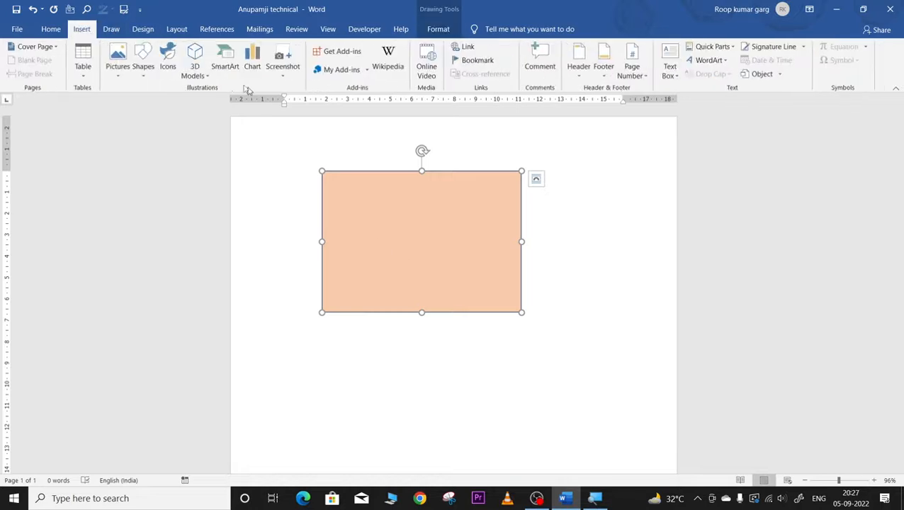
pyautogui.click(141, 64)
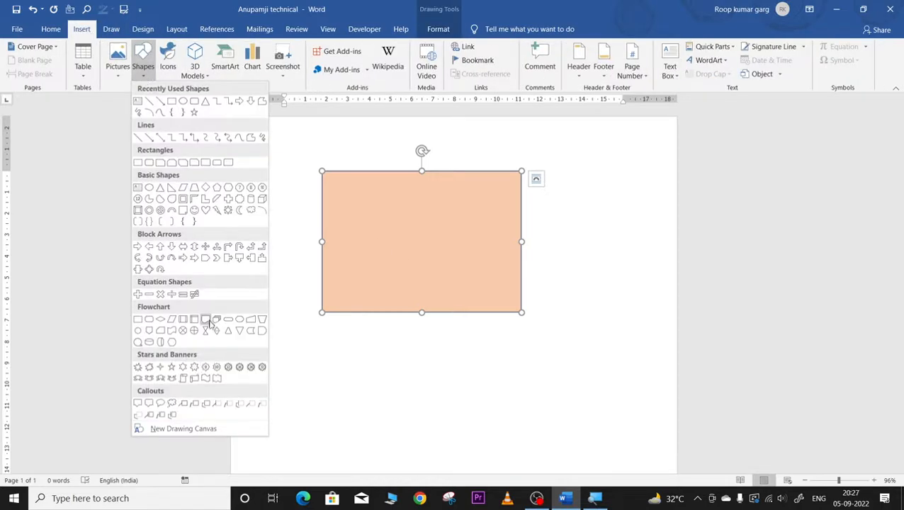
pyautogui.click(162, 405)
pyautogui.moveTo(334, 367); pyautogui.dragTo(594, 484)
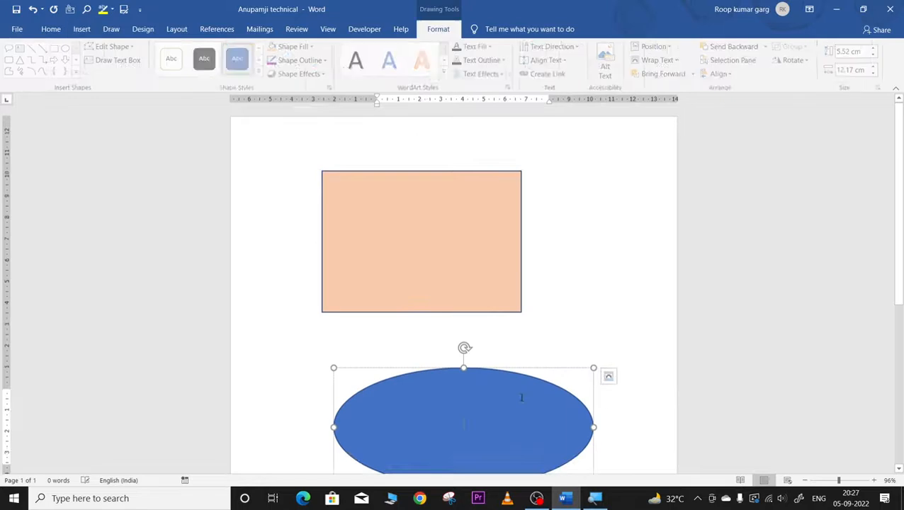
pyautogui.scroll(-3, 464, 226)
pyautogui.moveTo(464, 233); pyautogui.dragTo(464, 159)
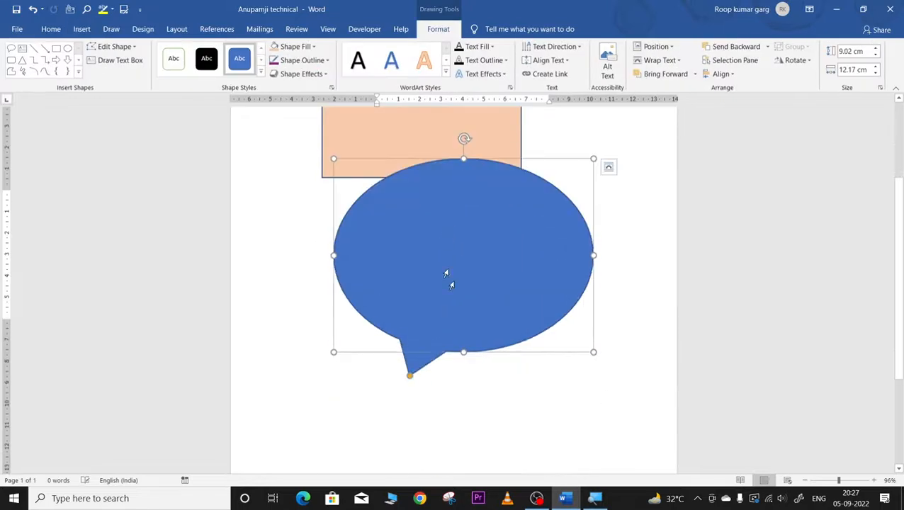
pyautogui.click(545, 403)
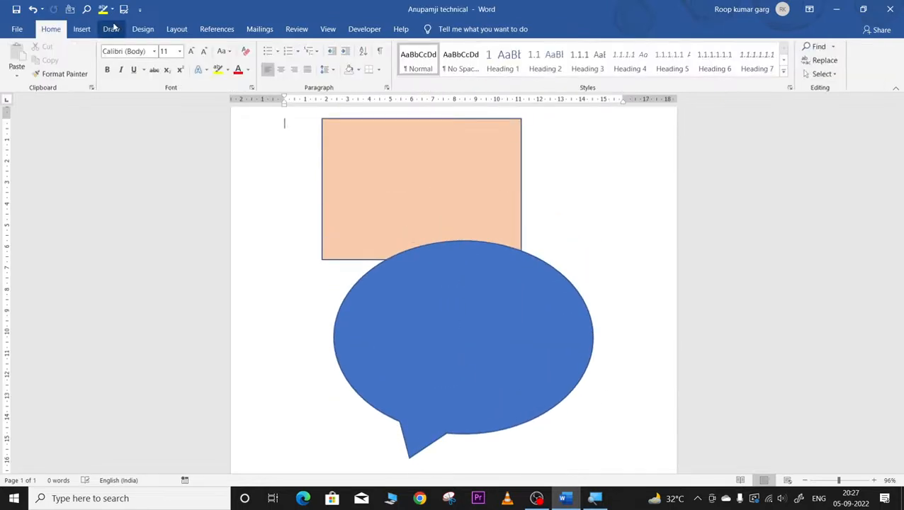
pyautogui.click(86, 29)
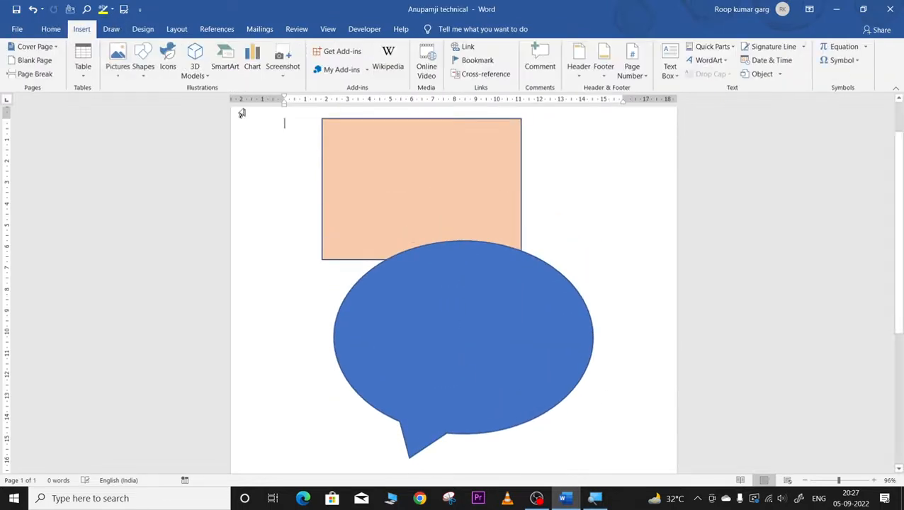
# Step: Insert a new drawing canvas and draw a large Down Arrow block shape over the ellipse
pyautogui.click(143, 67)
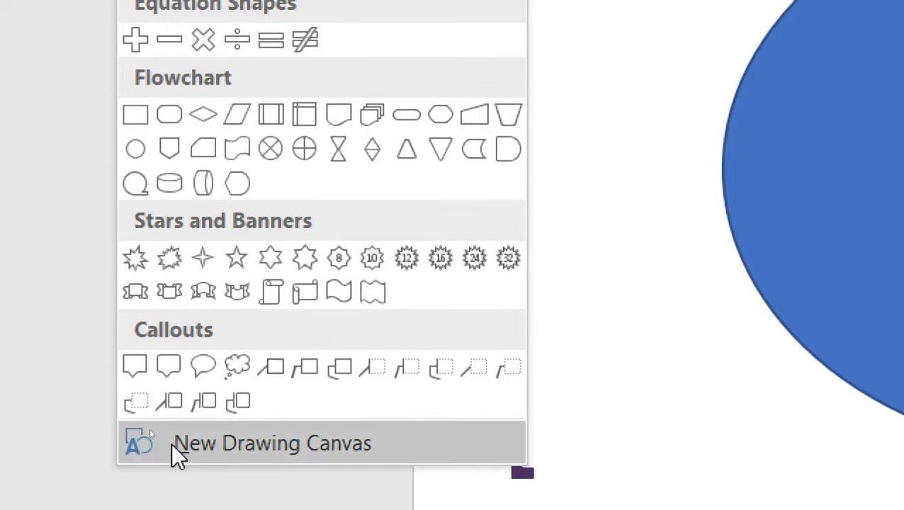
pyautogui.click(236, 456)
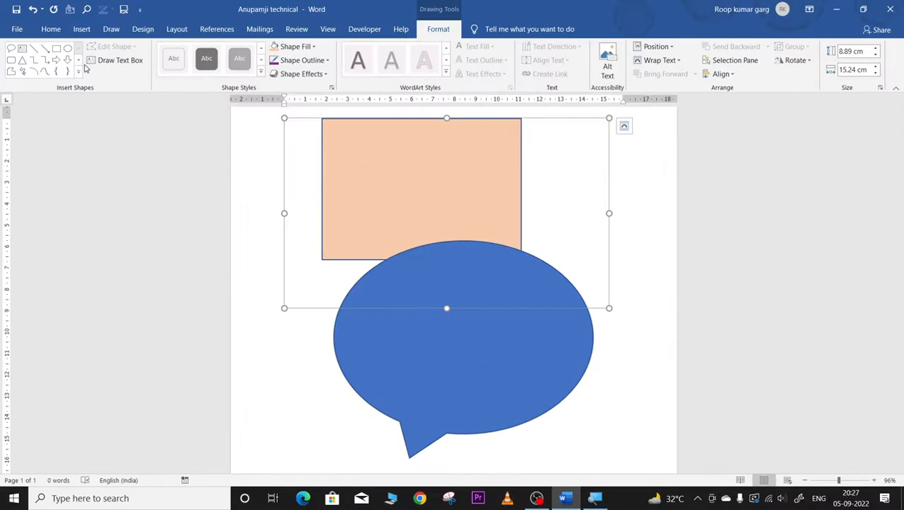
pyautogui.click(335, 155)
pyautogui.click(68, 60)
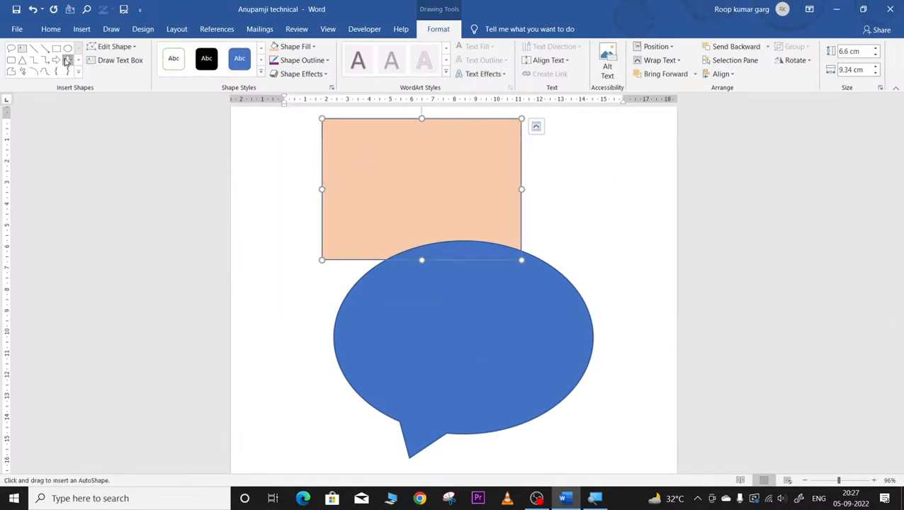
pyautogui.moveTo(252, 264)
pyautogui.mouseDown()
pyautogui.moveTo(404, 422)
pyautogui.moveTo(548, 465)
pyautogui.mouseUp()
pyautogui.scroll(-4, 481, 409)
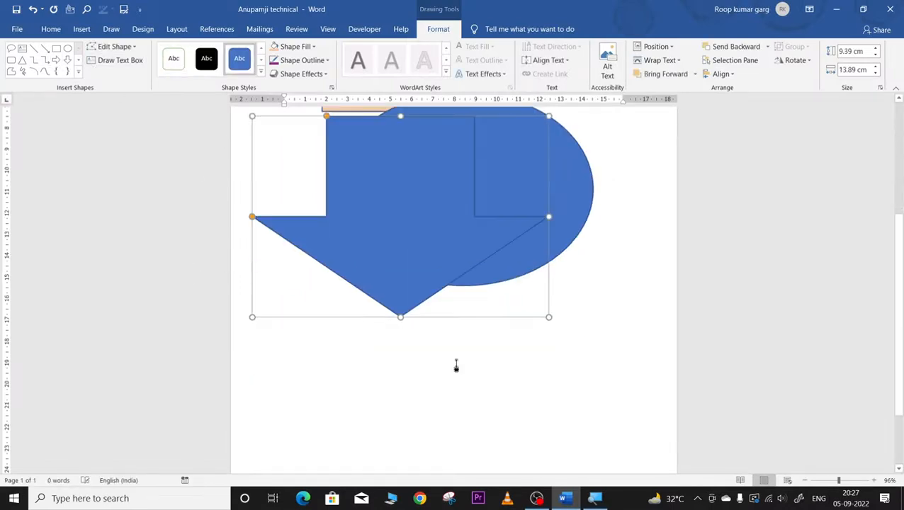
# Step: Draw a left brace below the arrow with a 6 pt outline, and fill the drawing canvas
pyautogui.click(58, 71)
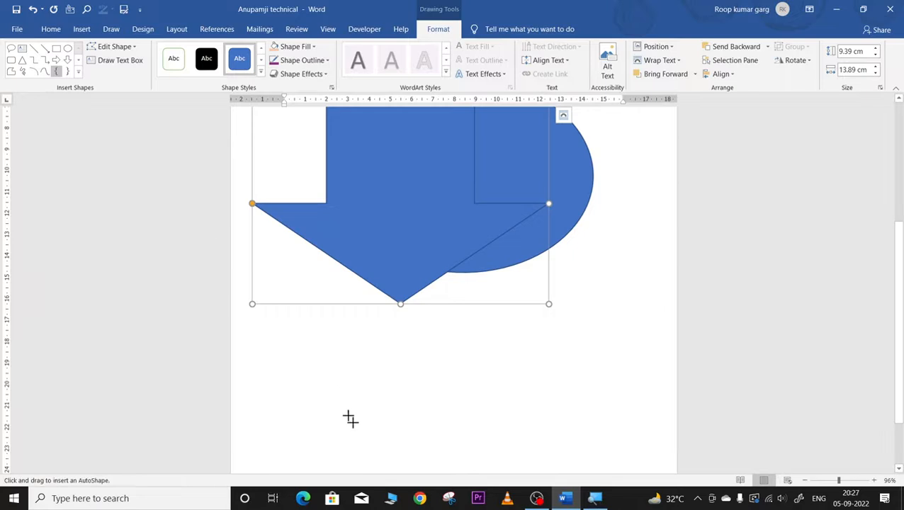
pyautogui.moveTo(341, 364); pyautogui.dragTo(449, 460)
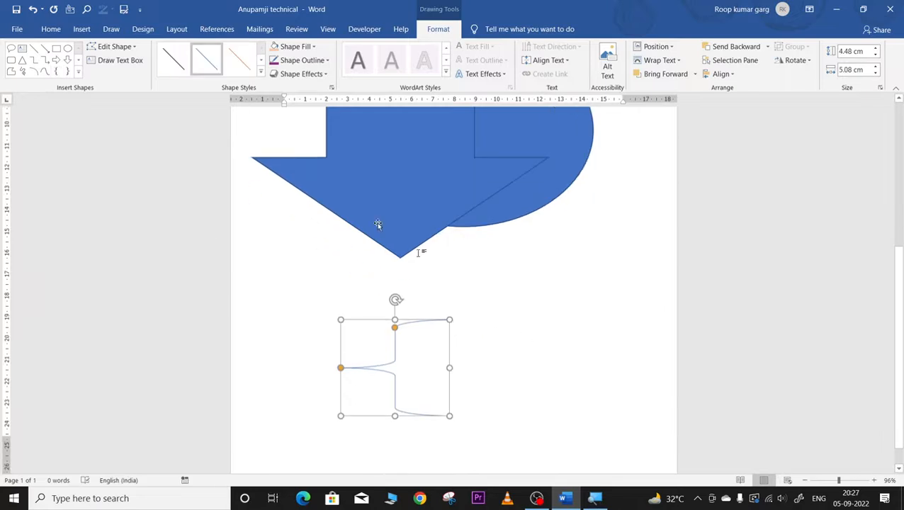
pyautogui.click(303, 60)
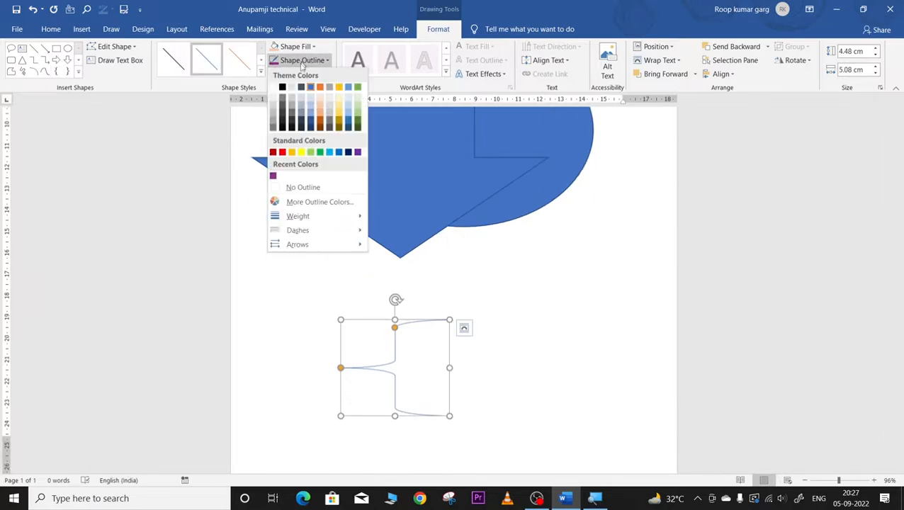
pyautogui.moveTo(296, 221)
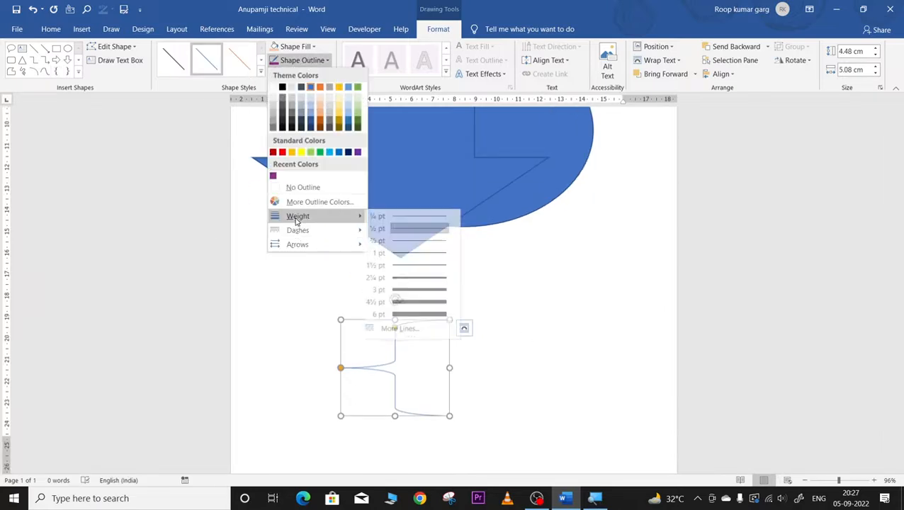
pyautogui.click(433, 315)
pyautogui.click(547, 337)
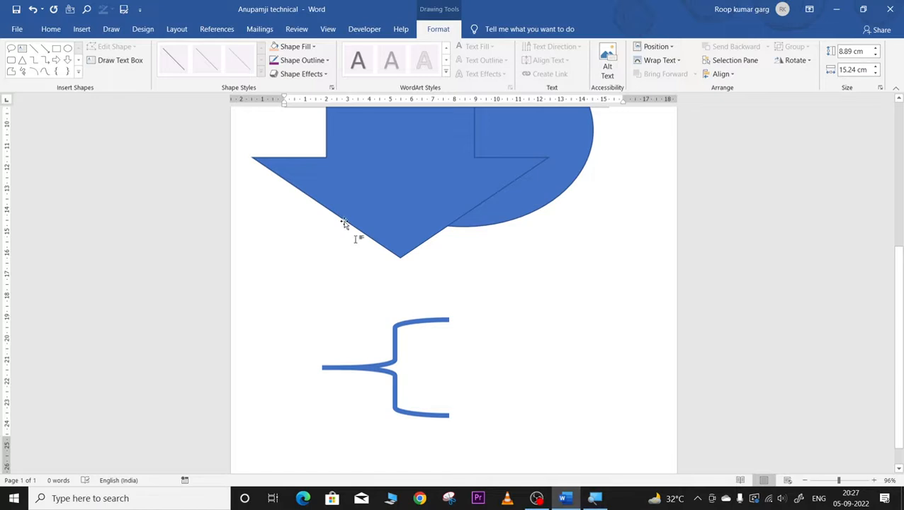
pyautogui.click(303, 46)
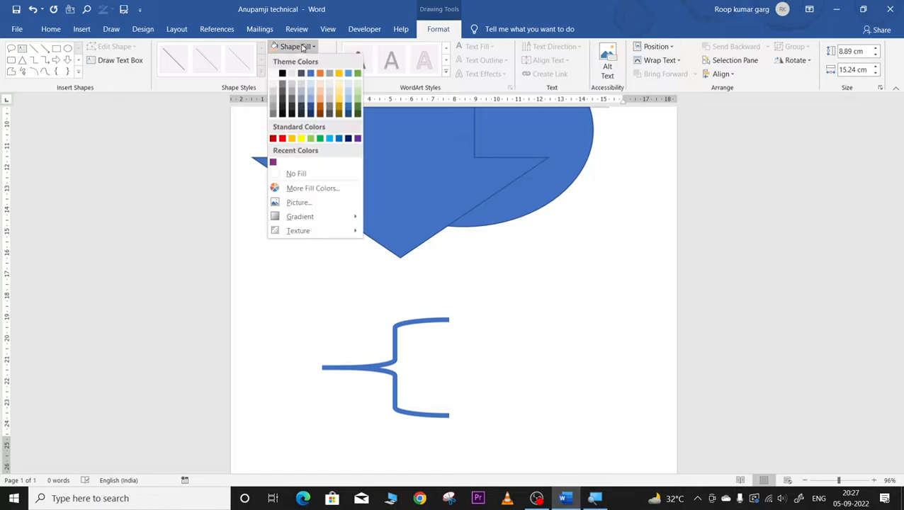
pyautogui.click(286, 115)
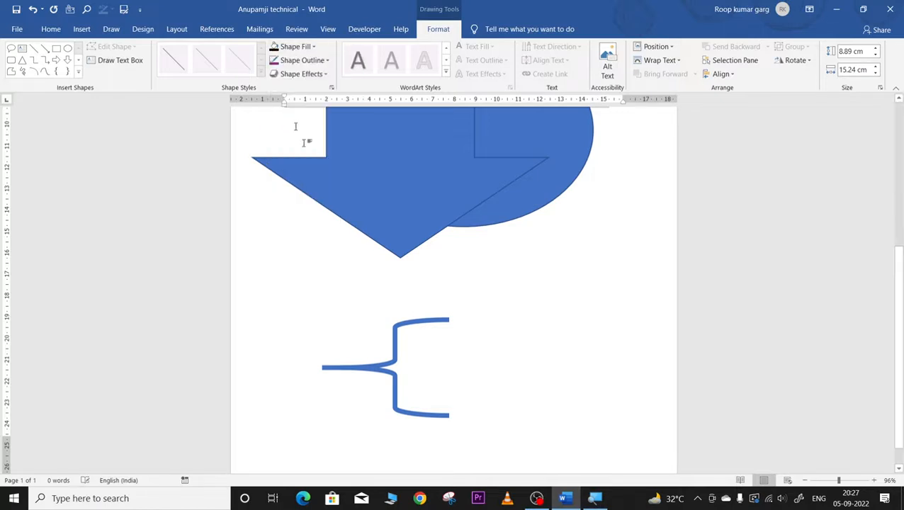
# Step: Fill the brace black and give it a green outline
pyautogui.click(403, 330)
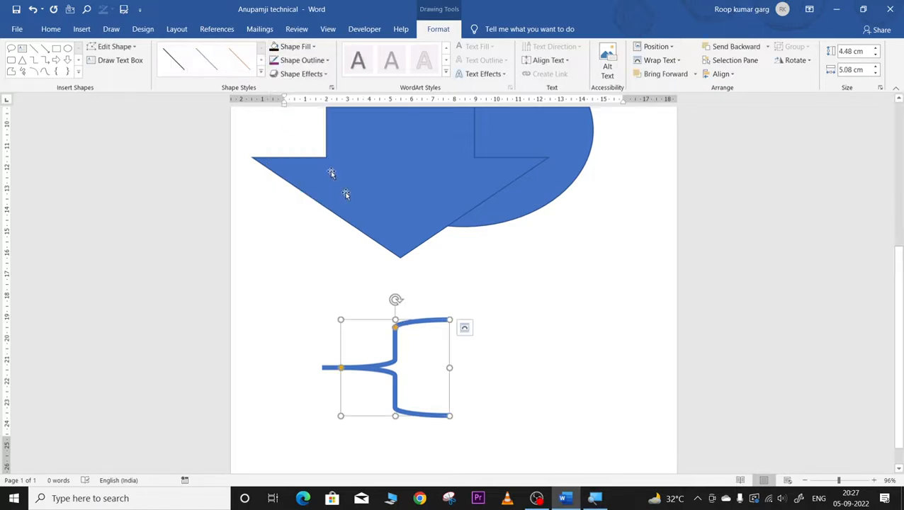
pyautogui.click(298, 46)
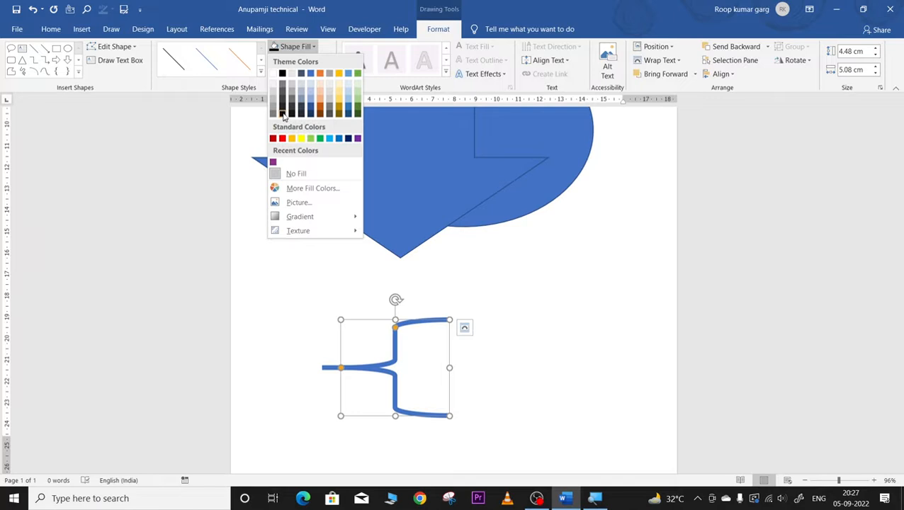
pyautogui.click(283, 73)
pyautogui.click(541, 308)
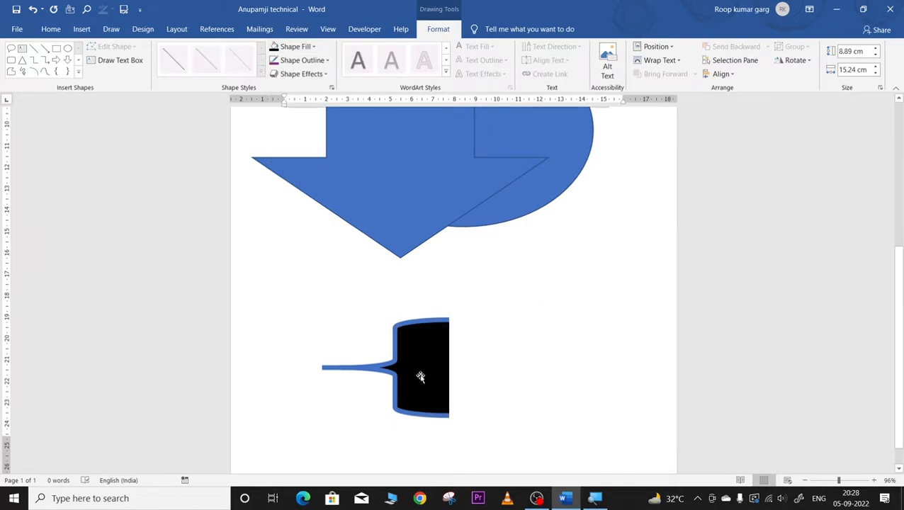
pyautogui.click(395, 338)
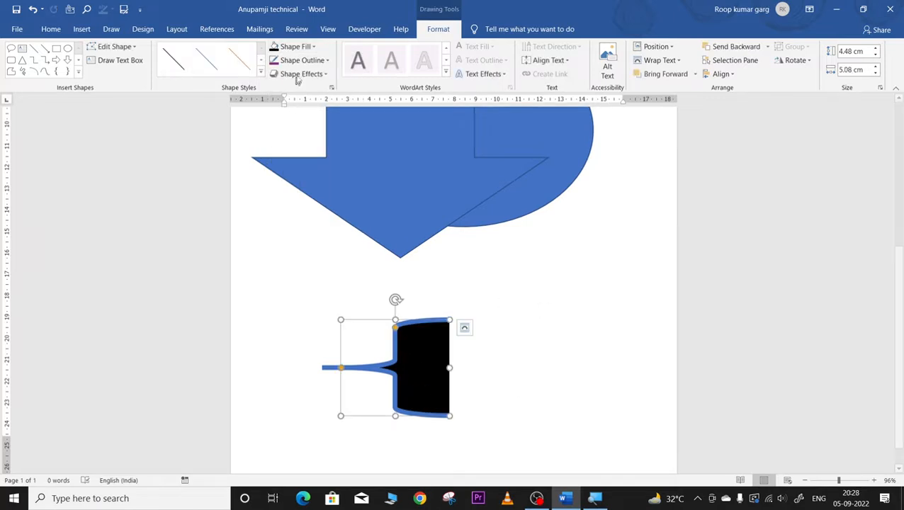
pyautogui.click(327, 61)
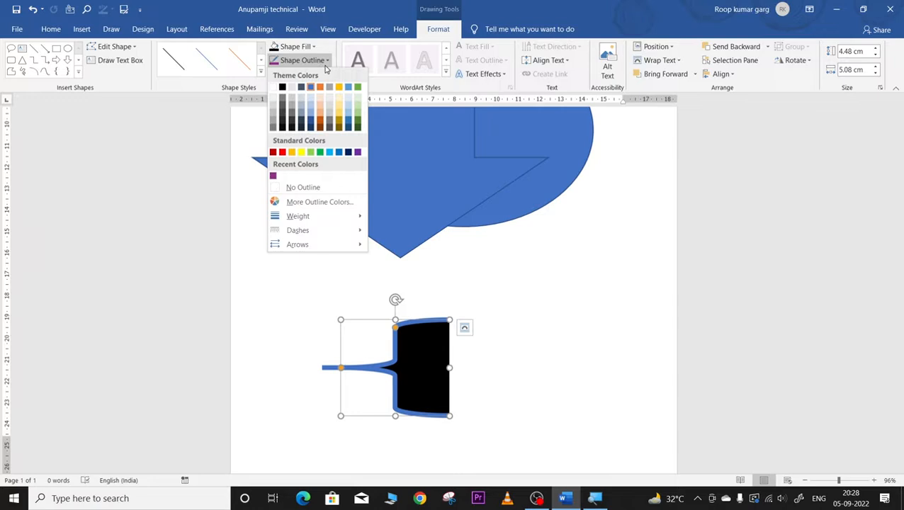
pyautogui.click(320, 152)
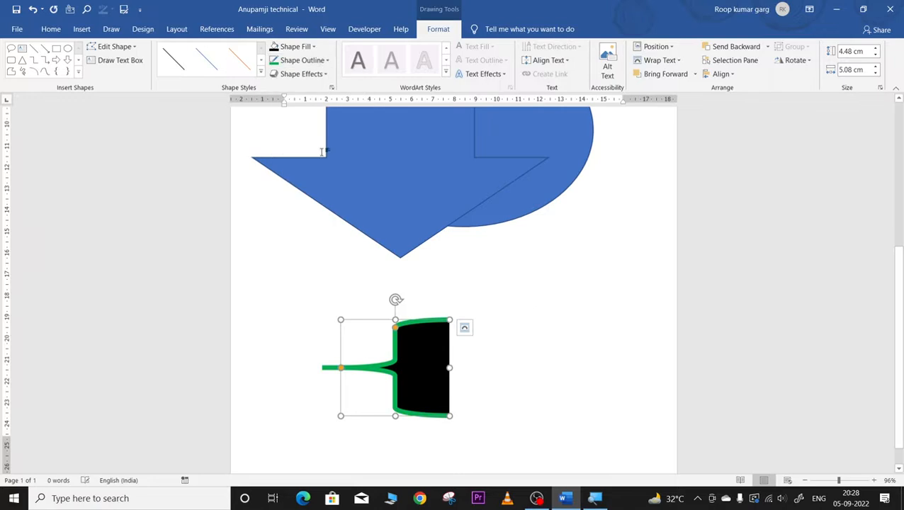
pyautogui.click(575, 306)
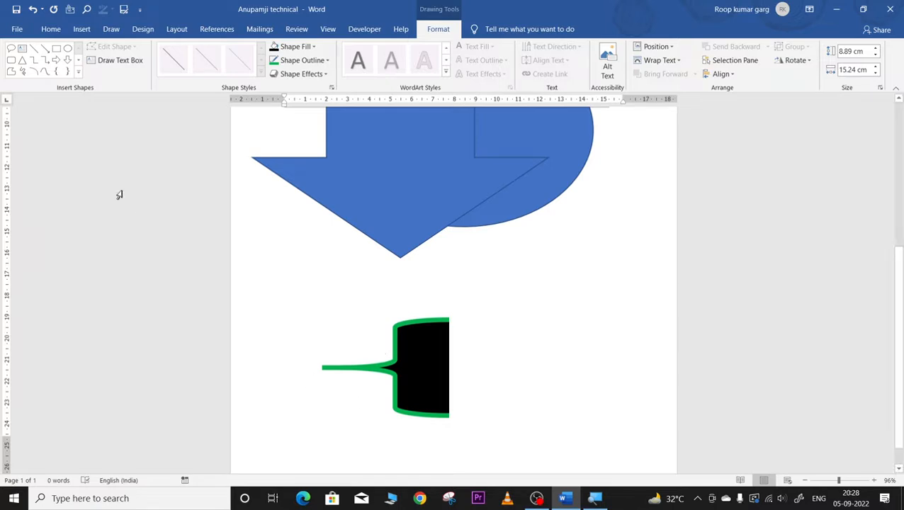
# Step: Add a small text box reading "fdg" inside the black brace and move the down arrow lower
pyautogui.click(106, 60)
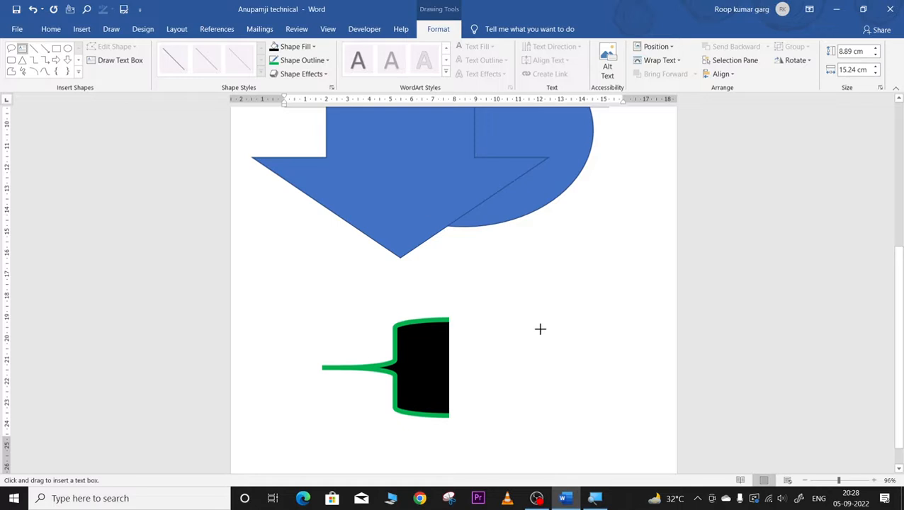
pyautogui.moveTo(419, 355); pyautogui.dragTo(441, 375)
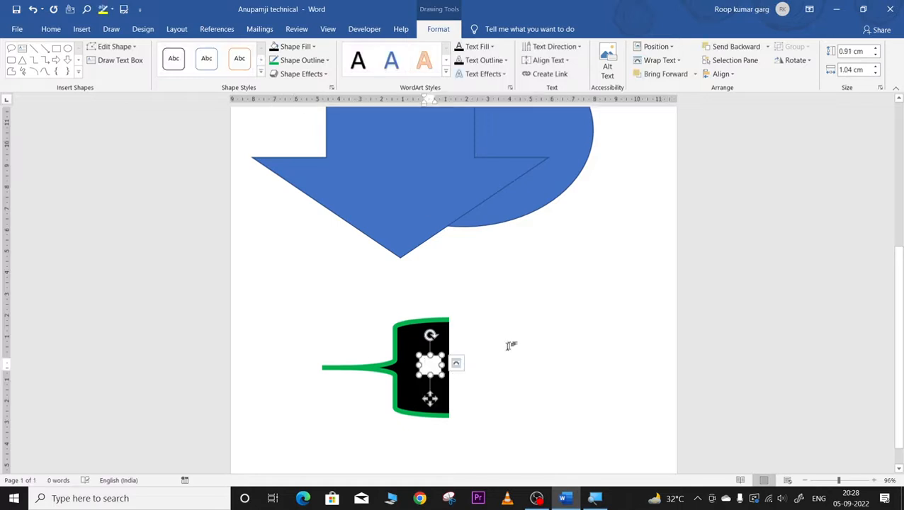
pyautogui.write('fdg')
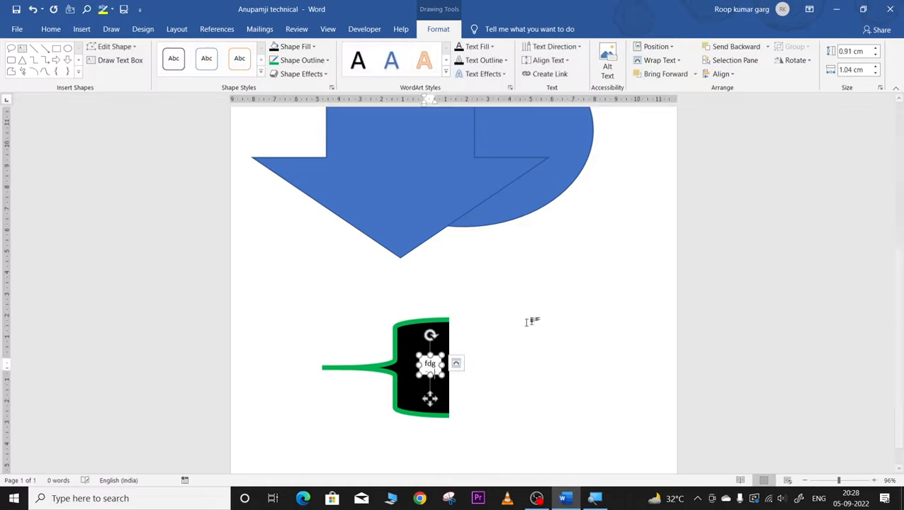
pyautogui.click(531, 338)
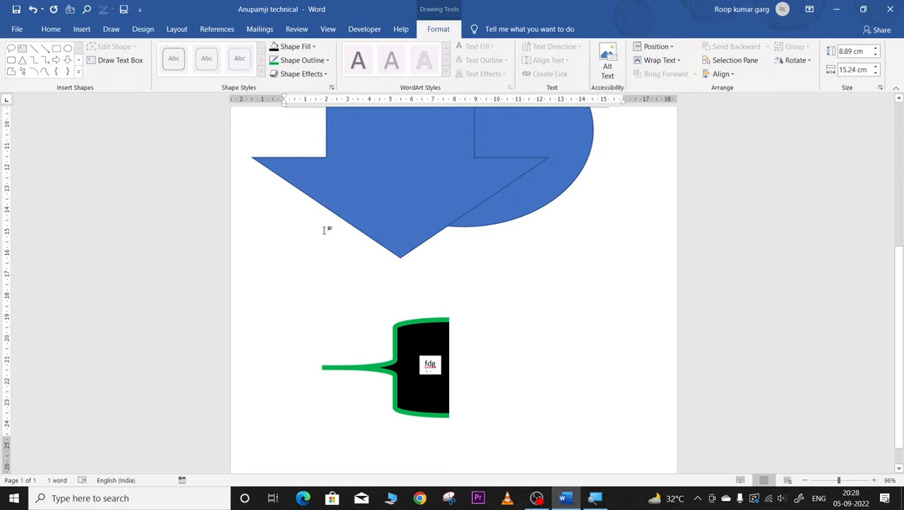
pyautogui.scroll(3, 354, 255)
pyautogui.moveTo(413, 254); pyautogui.dragTo(575, 380)
# Step: Fill the down arrow with the green coffee-cup photo from the online Coffee pictures
pyautogui.rightClick(563, 374)
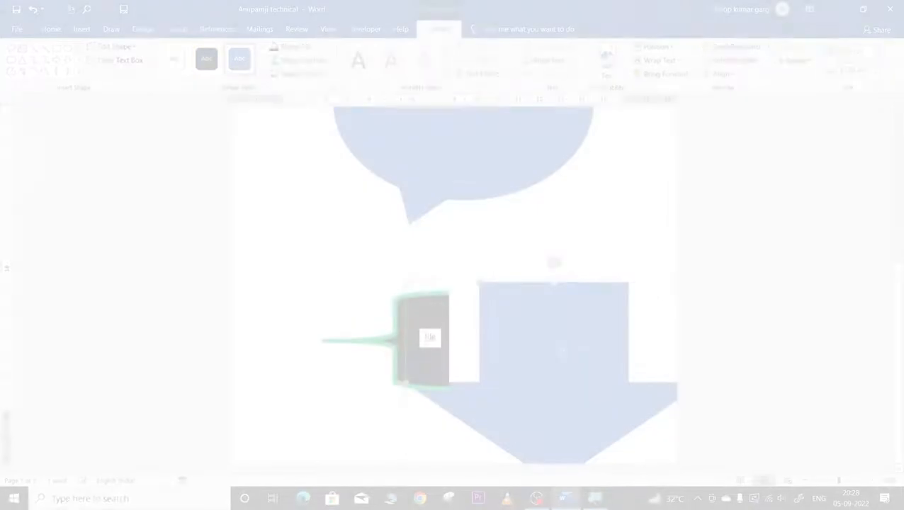
pyautogui.rightClick(551, 320)
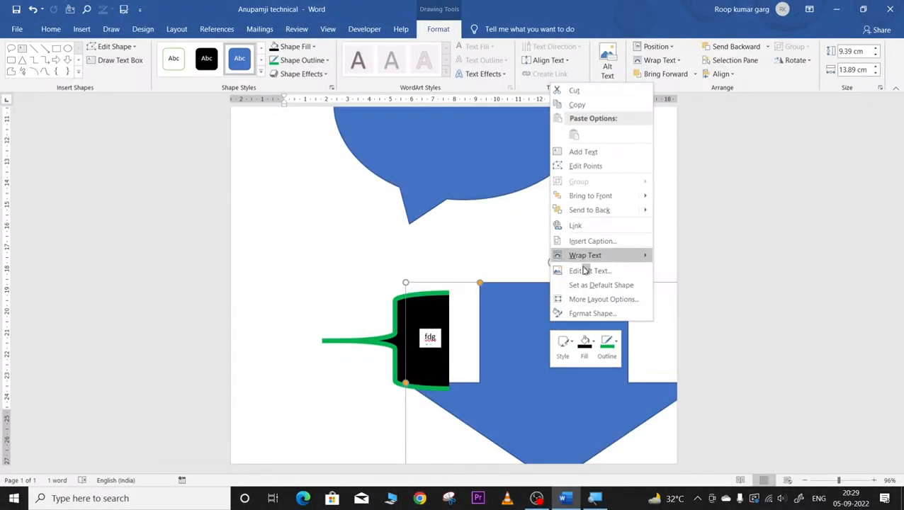
pyautogui.click(590, 345)
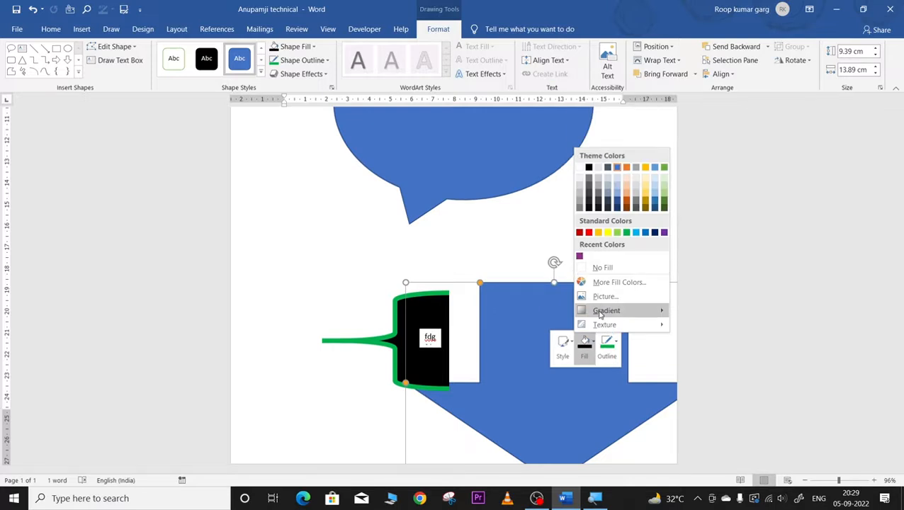
pyautogui.click(595, 298)
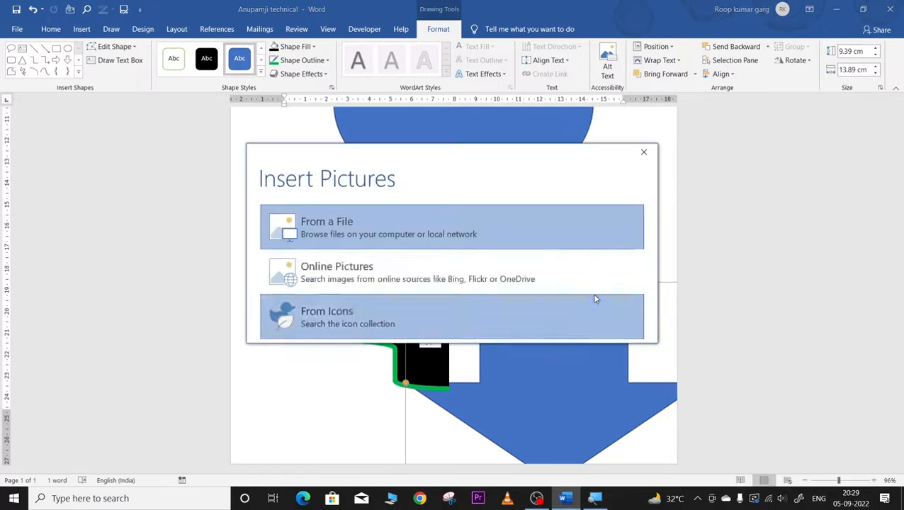
pyautogui.click(335, 267)
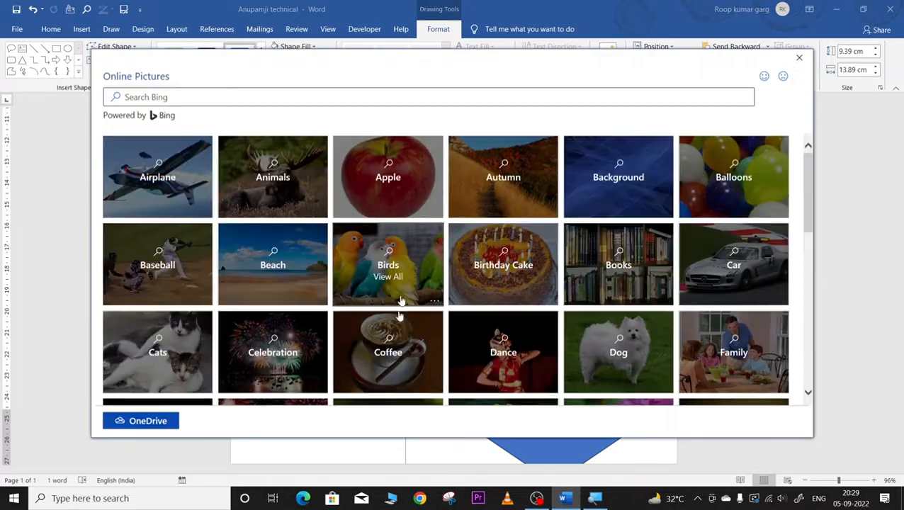
pyautogui.click(388, 344)
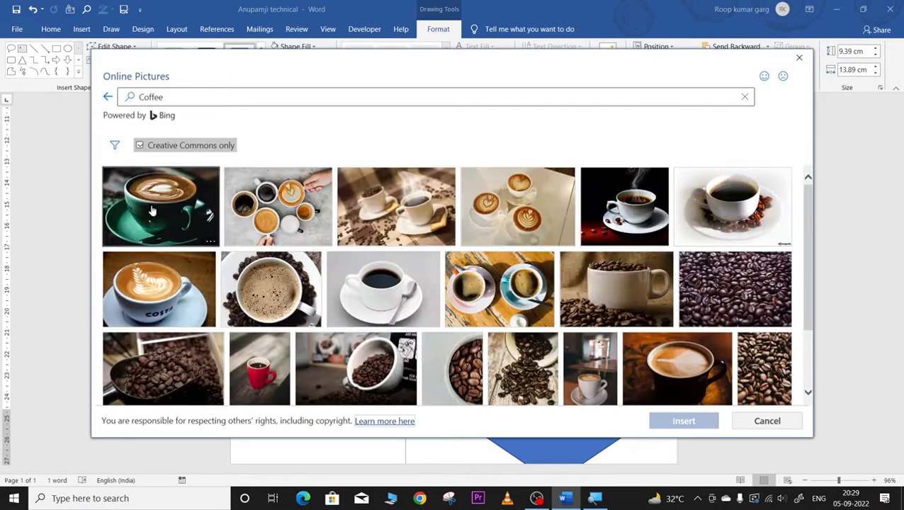
pyautogui.click(152, 212)
pyautogui.click(708, 421)
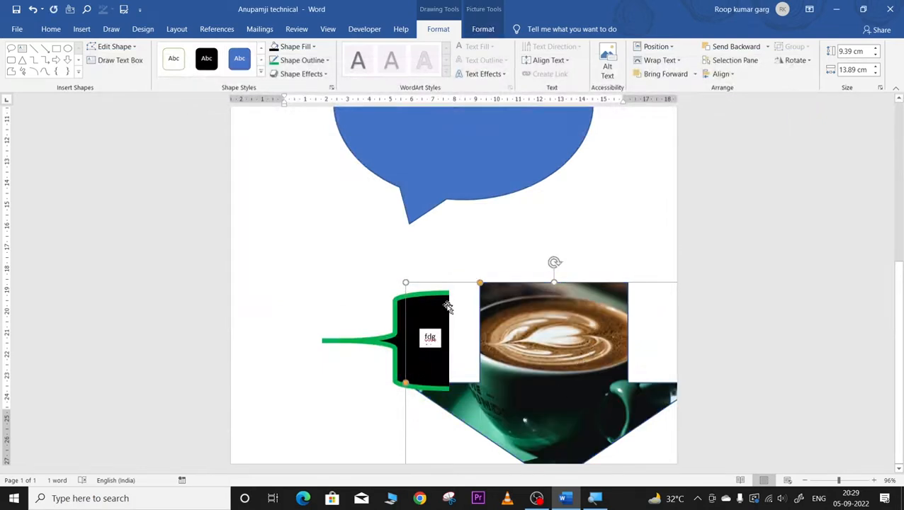
# Step: Shrink the coffee arrow to 8.06 × 13 cm, delete the brace, and move the arrow under the callout
pyautogui.moveTo(406, 284); pyautogui.dragTo(424, 311)
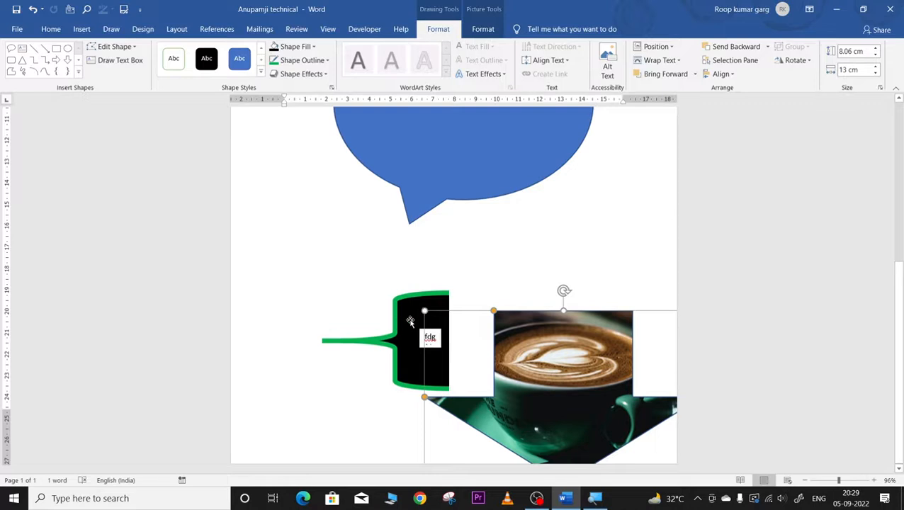
pyautogui.click(411, 322)
pyautogui.press('Delete')
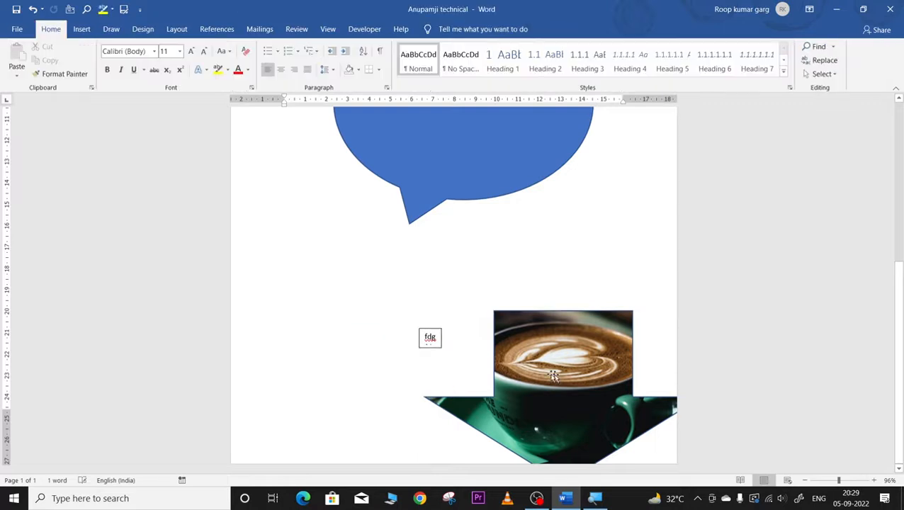
pyautogui.moveTo(551, 375); pyautogui.dragTo(434, 330)
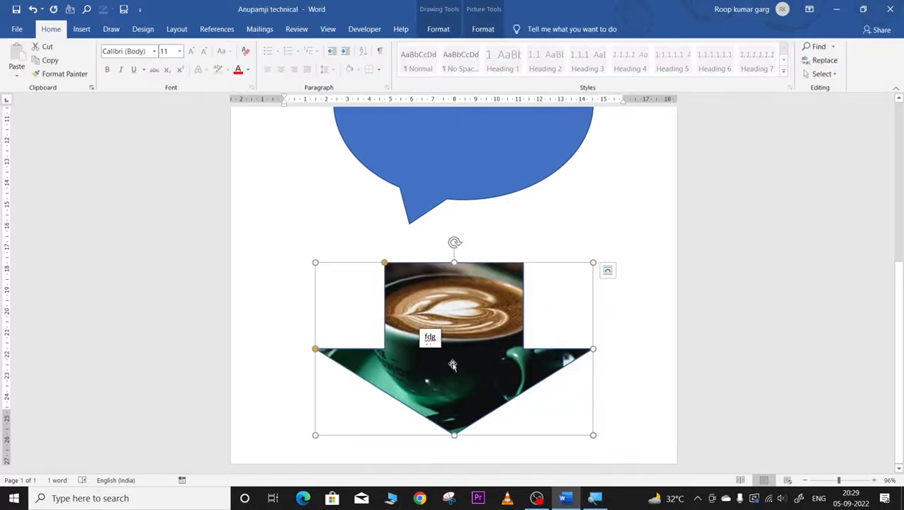
# Step: Cut the small "fdg" text box out of the document
pyautogui.click(432, 339)
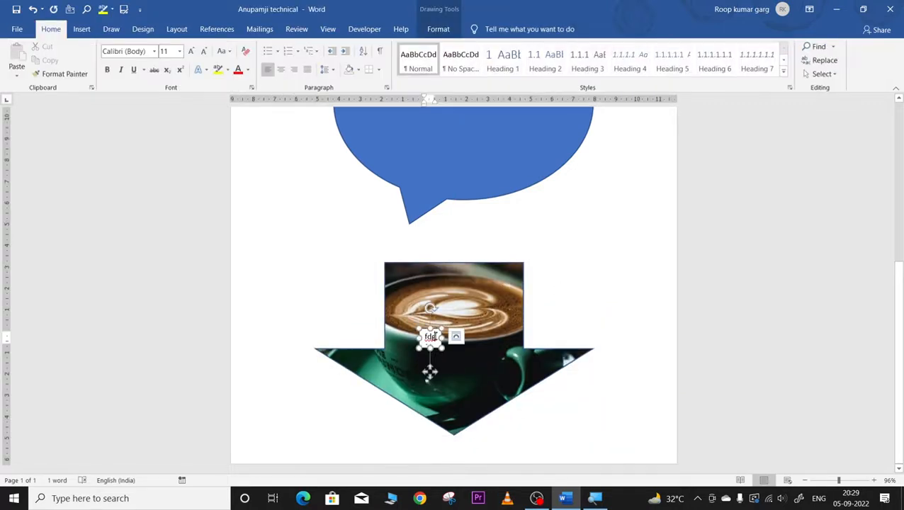
pyautogui.rightClick(434, 330)
pyautogui.click(458, 99)
pyautogui.scroll(6, 472, 131)
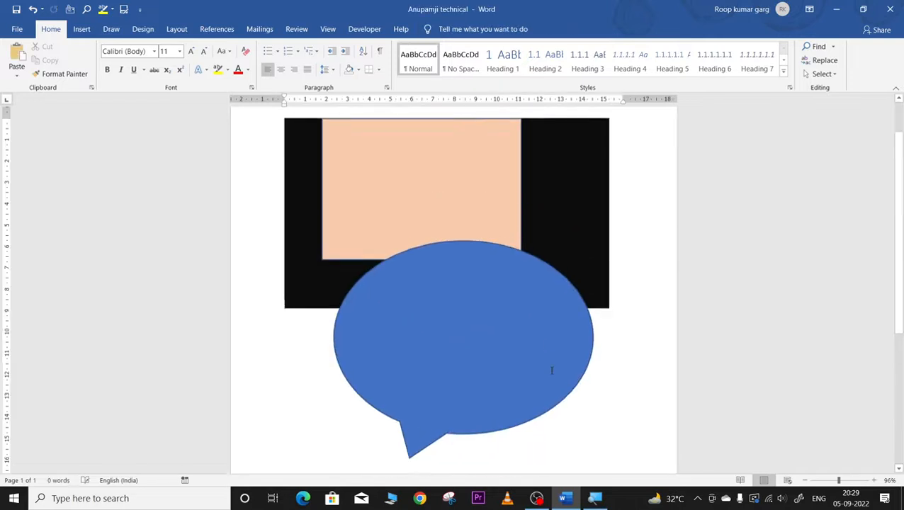
pyautogui.scroll(-5, 551, 370)
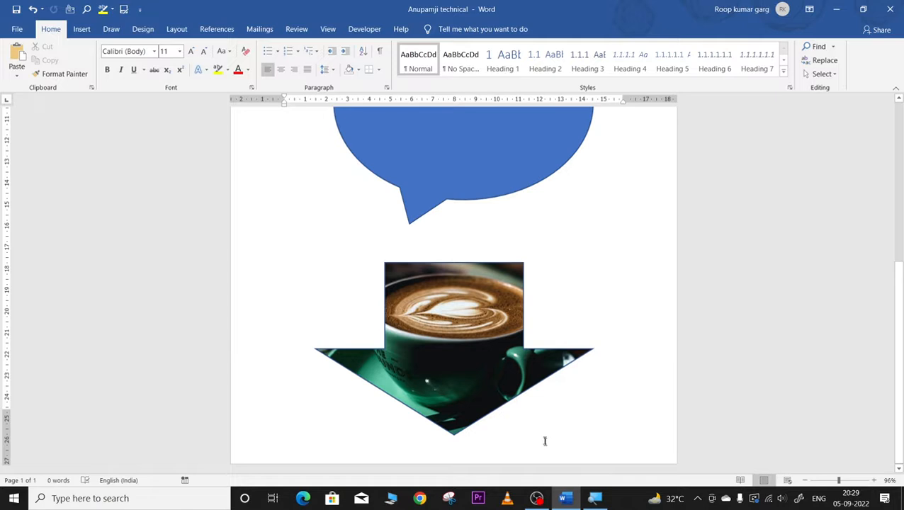
# Step: Browse the icon categories from Animals to Buildings and select the Celebration trophy icon
pyautogui.scroll(3, 539, 397)
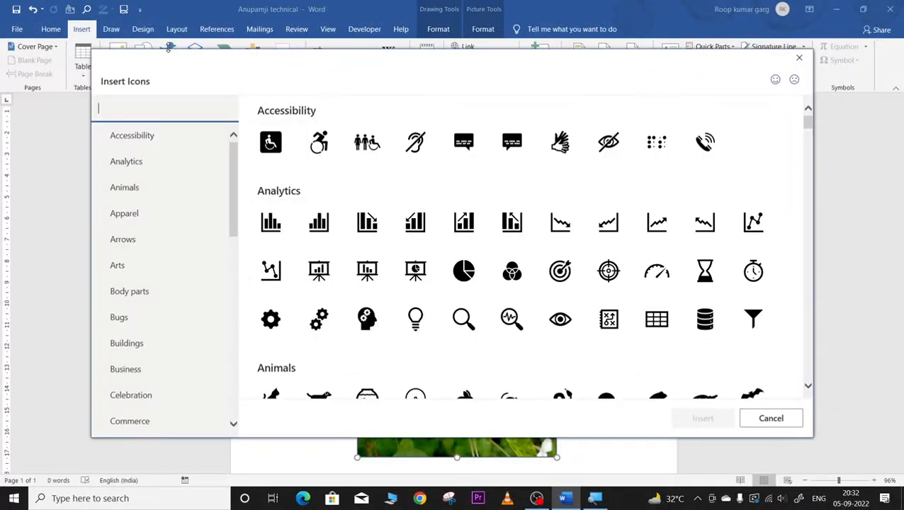
pyautogui.scroll(-6, 439, 257)
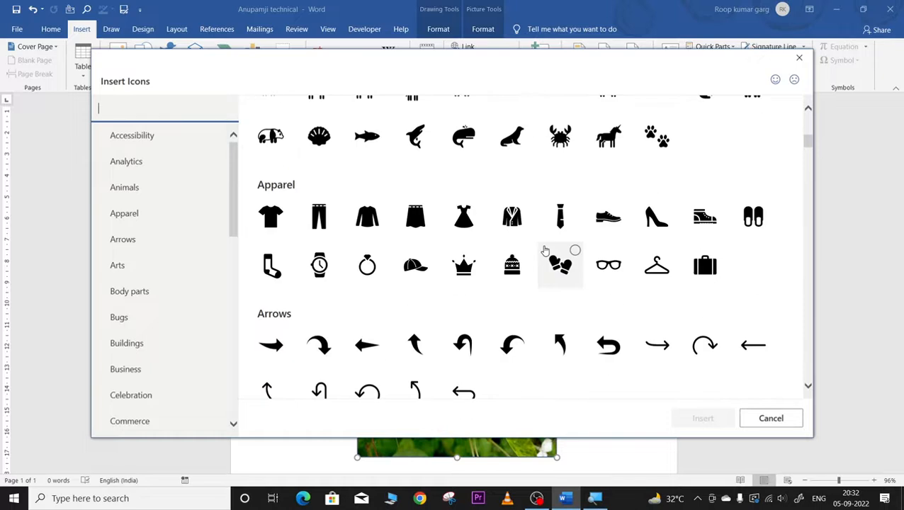
pyautogui.scroll(-10, 489, 265)
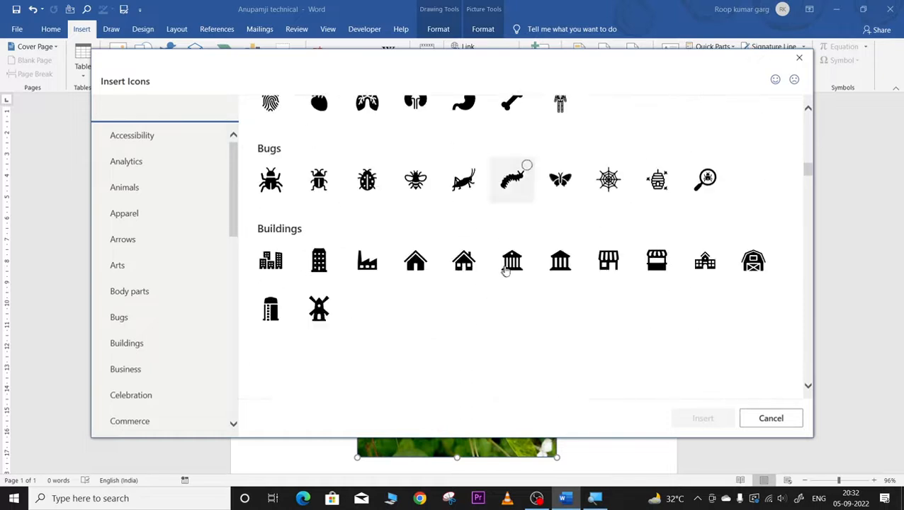
pyautogui.click(122, 188)
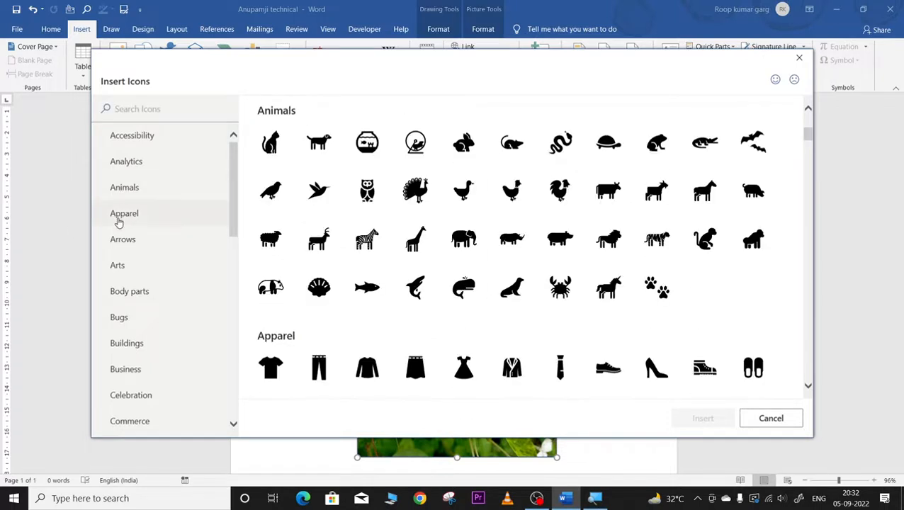
pyautogui.click(119, 213)
pyautogui.click(124, 239)
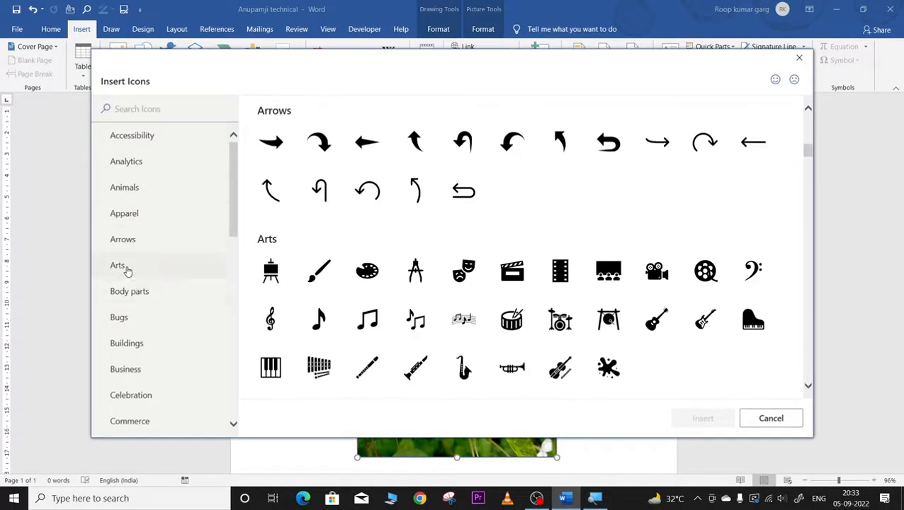
pyautogui.click(121, 265)
pyautogui.click(140, 293)
pyautogui.click(131, 316)
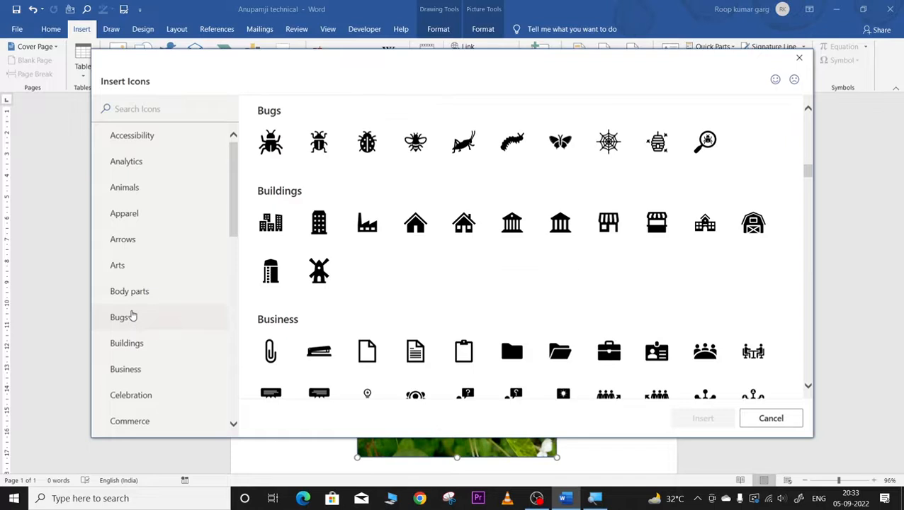
pyautogui.click(121, 345)
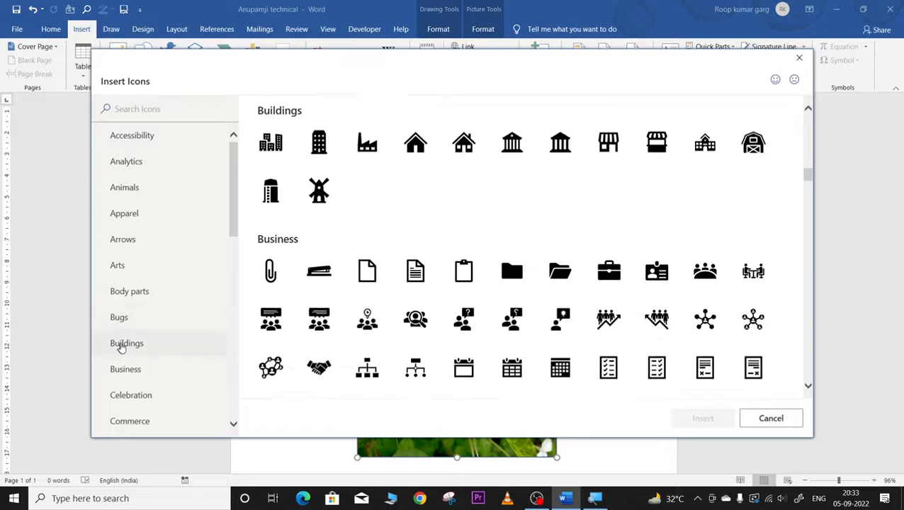
pyautogui.scroll(-4, 394, 312)
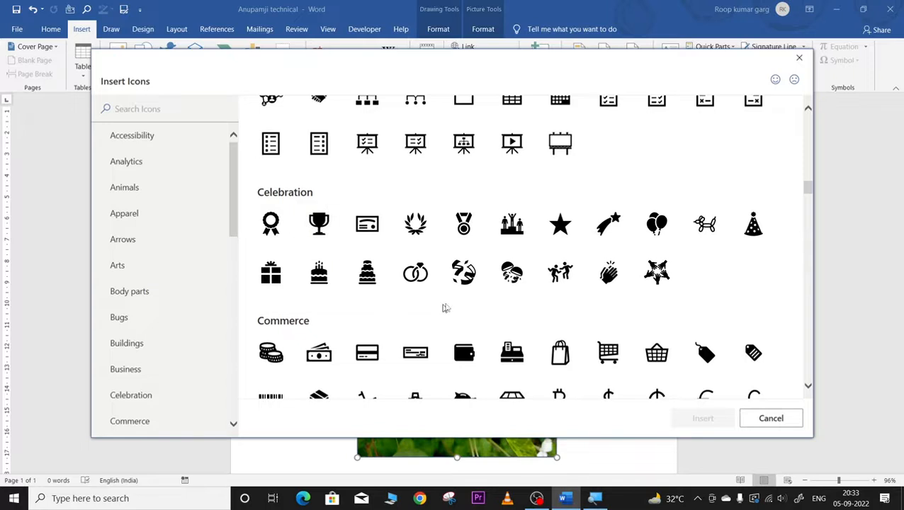
pyautogui.scroll(-5, 479, 287)
pyautogui.scroll(5, 478, 286)
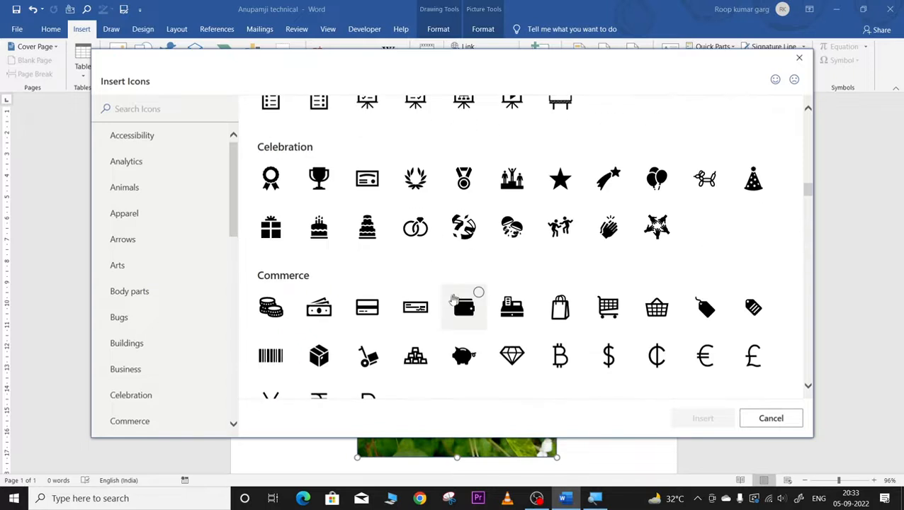
pyautogui.click(322, 177)
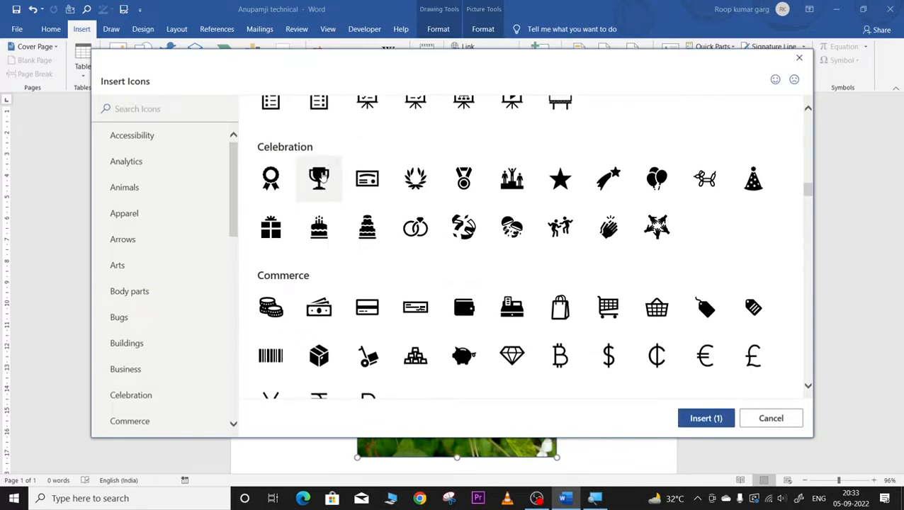
# Step: Insert the trophy icon and delete the large black rectangle
pyautogui.click(698, 419)
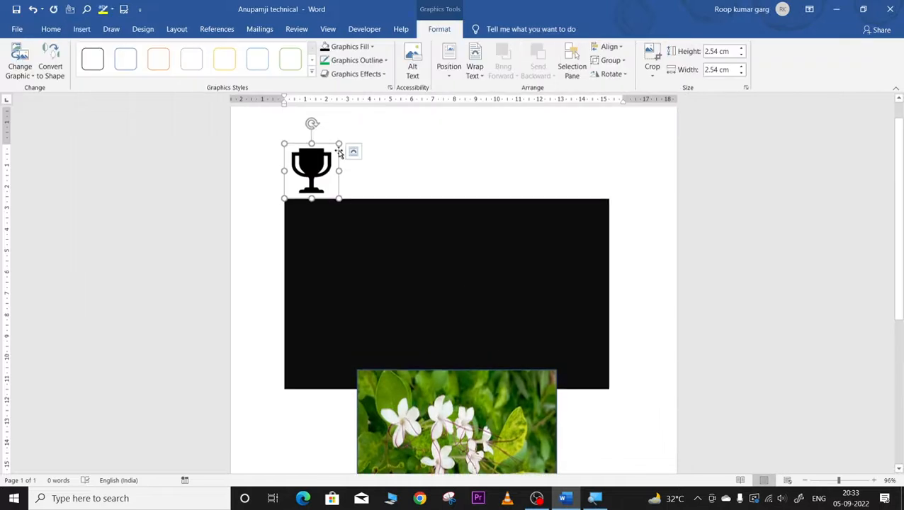
pyautogui.click(454, 221)
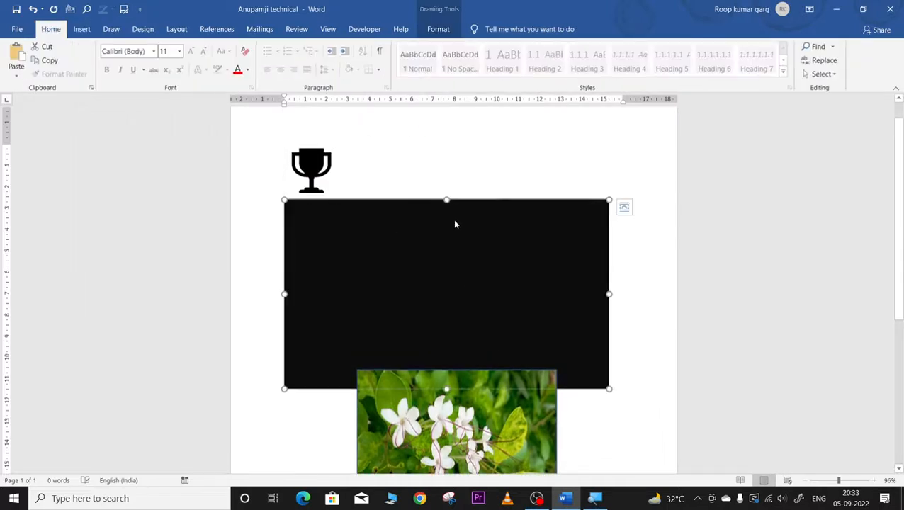
pyautogui.press('Delete')
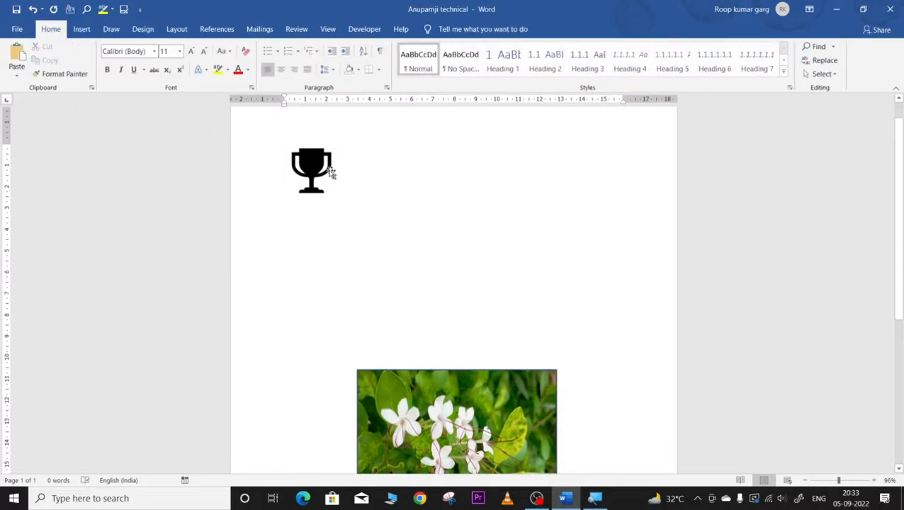
# Step: Try an olive highlight and a standard font colour on the trophy icon
pyautogui.click(328, 172)
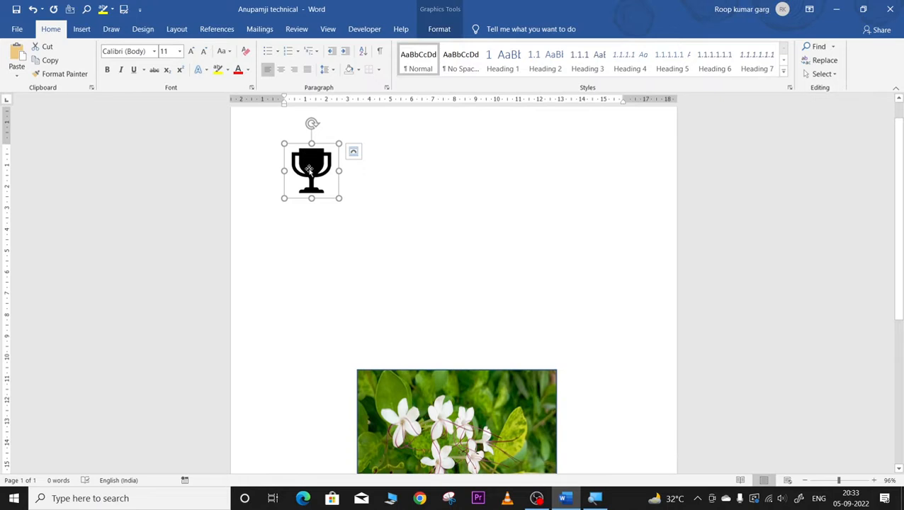
pyautogui.click(228, 70)
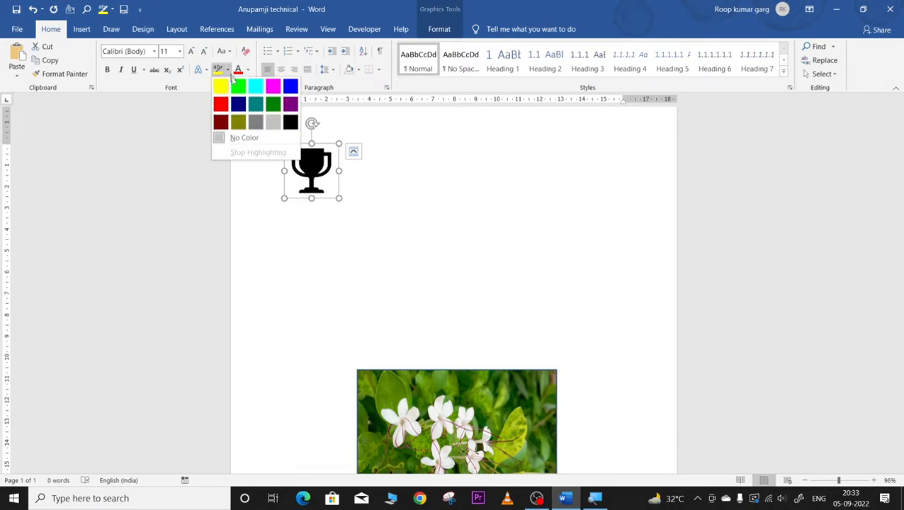
pyautogui.click(238, 123)
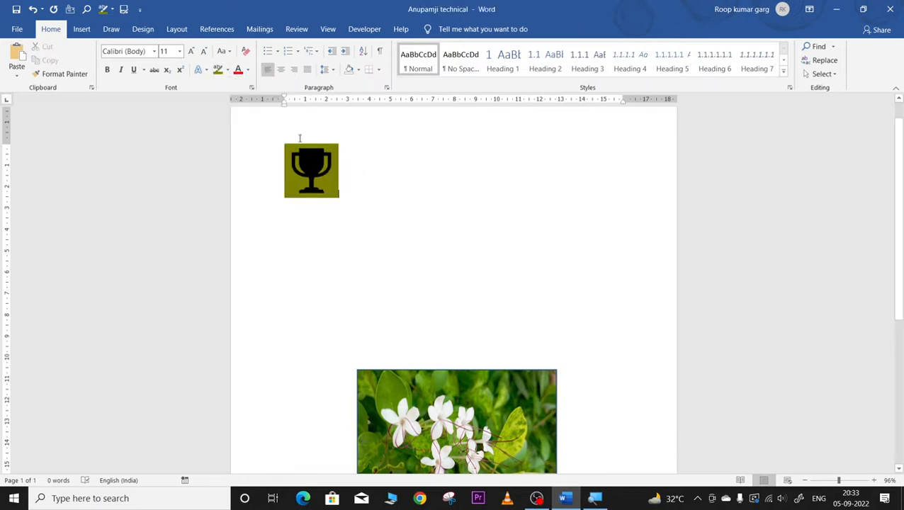
pyautogui.click(300, 150)
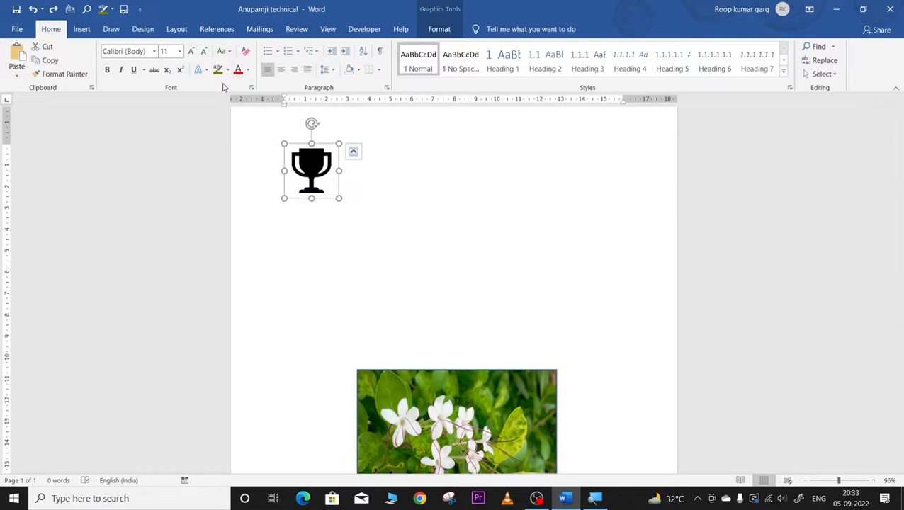
pyautogui.click(248, 70)
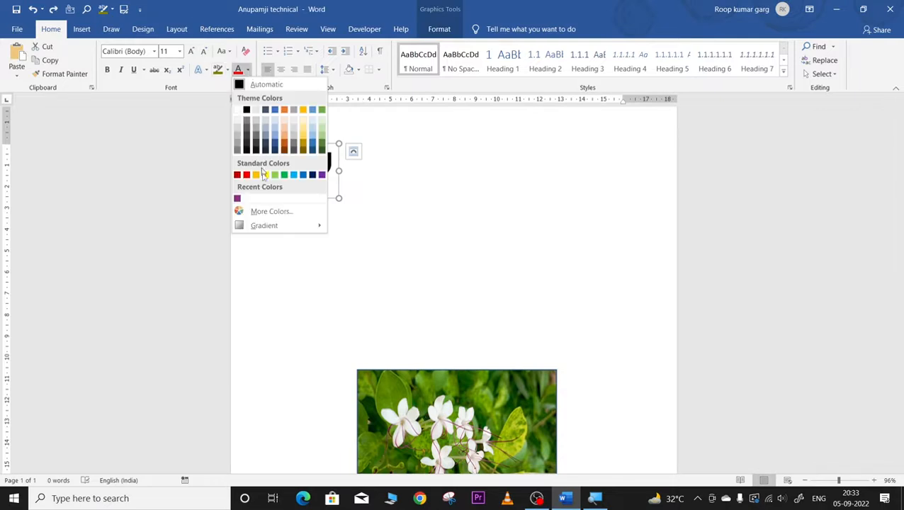
pyautogui.click(288, 175)
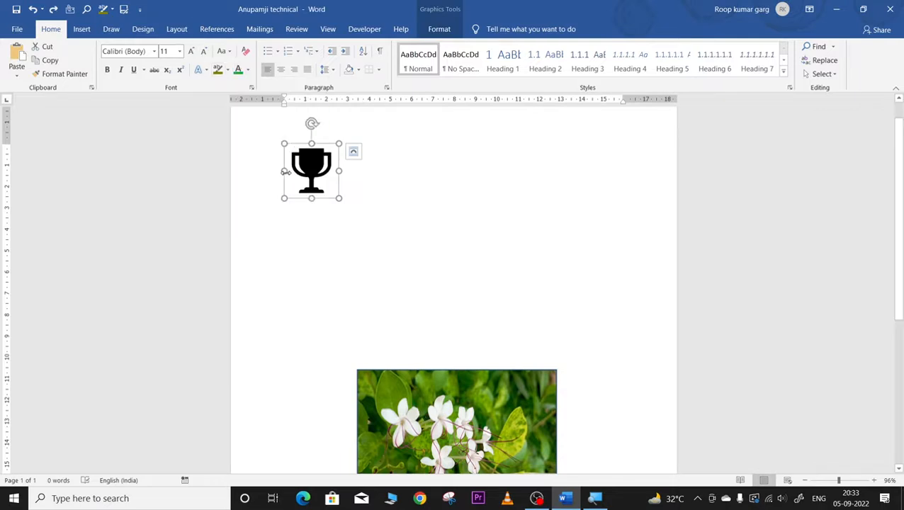
pyautogui.click(427, 188)
pyautogui.click(309, 160)
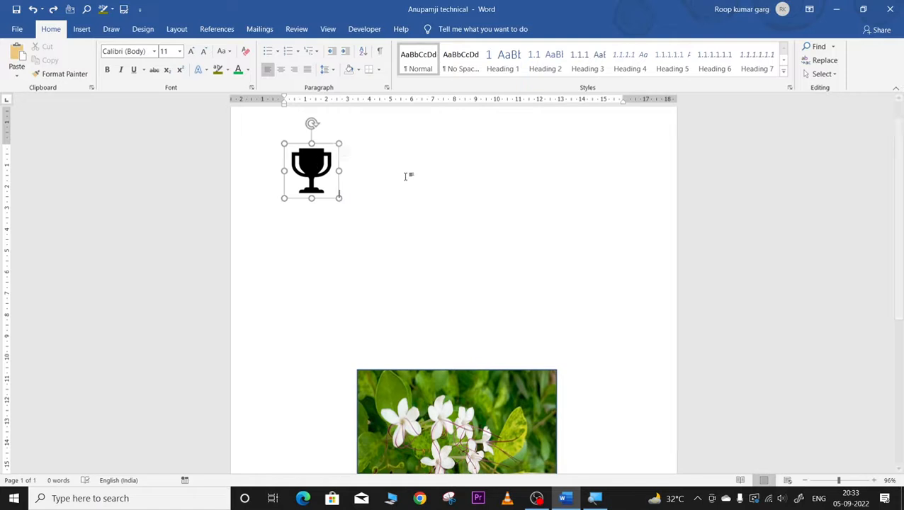
# Step: Fill the trophy icon with red and enlarge it to several times its size
pyautogui.rightClick(315, 158)
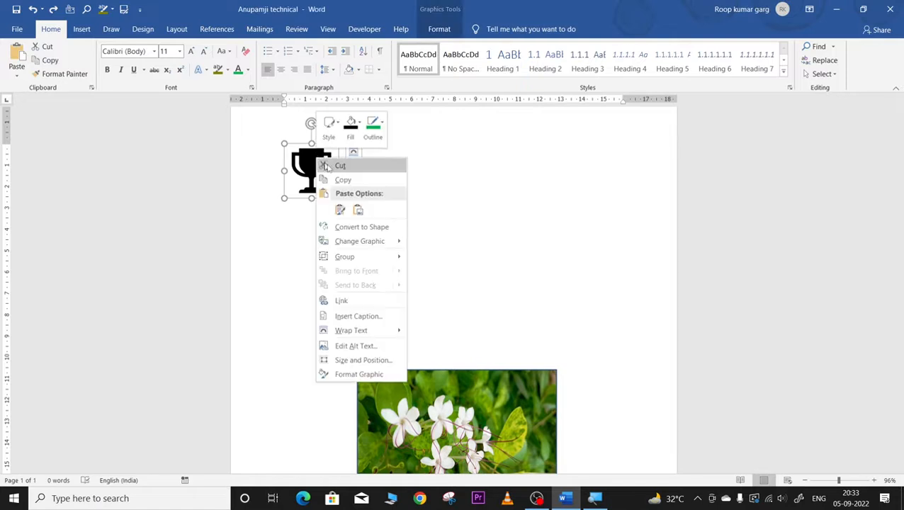
pyautogui.click(358, 125)
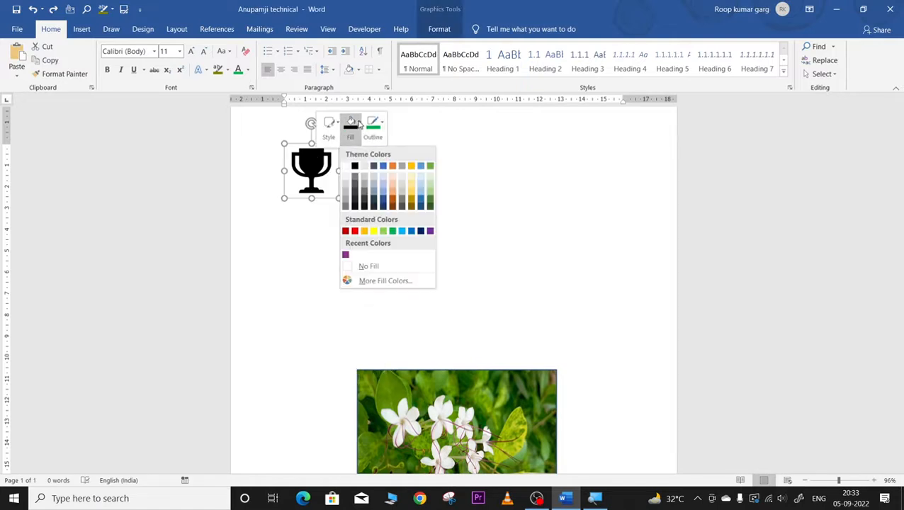
pyautogui.click(354, 231)
pyautogui.click(395, 202)
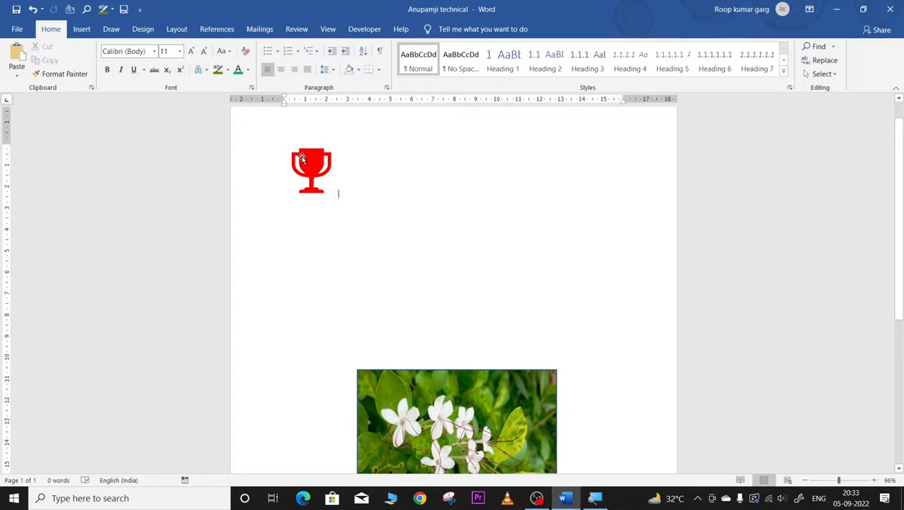
pyautogui.click(336, 192)
pyautogui.moveTo(339, 198); pyautogui.dragTo(462, 301)
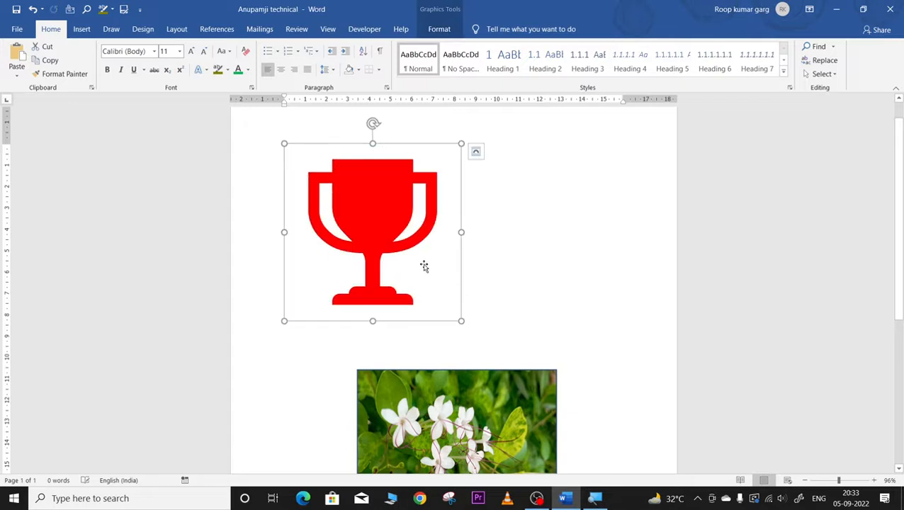
# Step: Apply the yellow style preset to the trophy from its mini-toolbar Style menu
pyautogui.rightClick(373, 174)
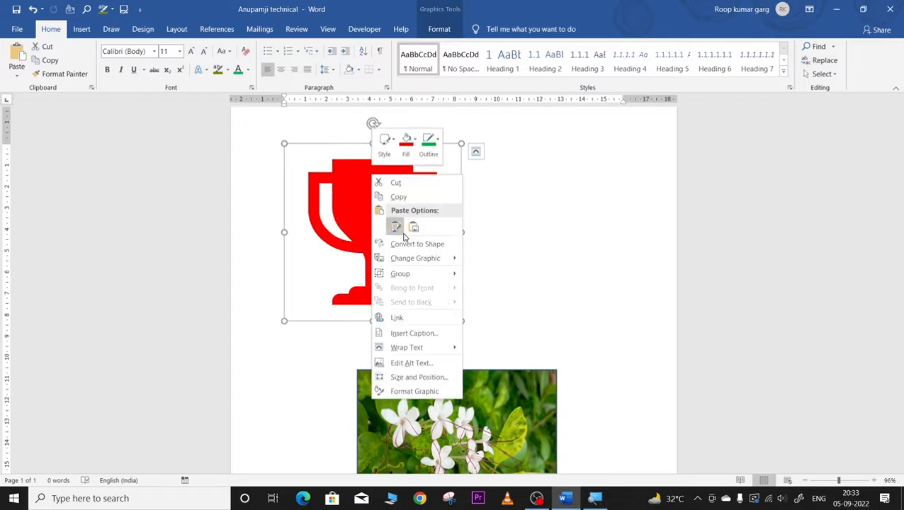
pyautogui.click(384, 155)
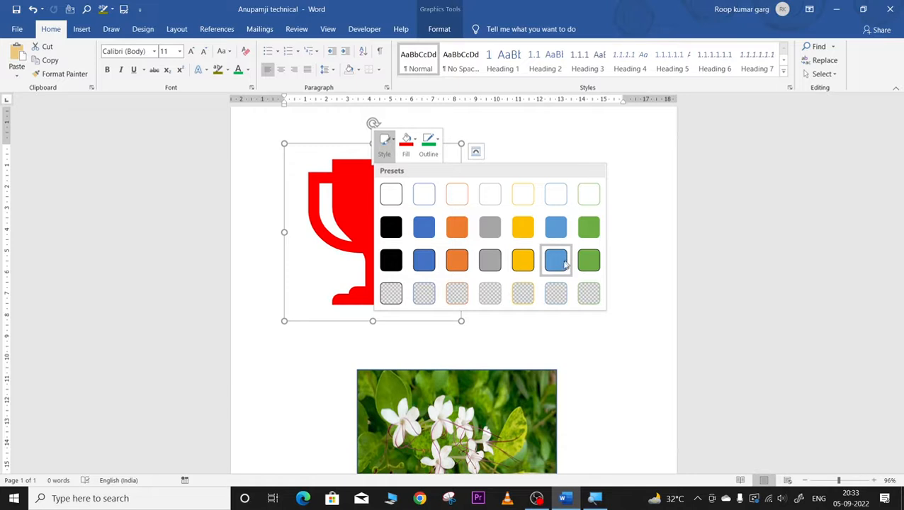
pyautogui.click(526, 231)
pyautogui.click(595, 222)
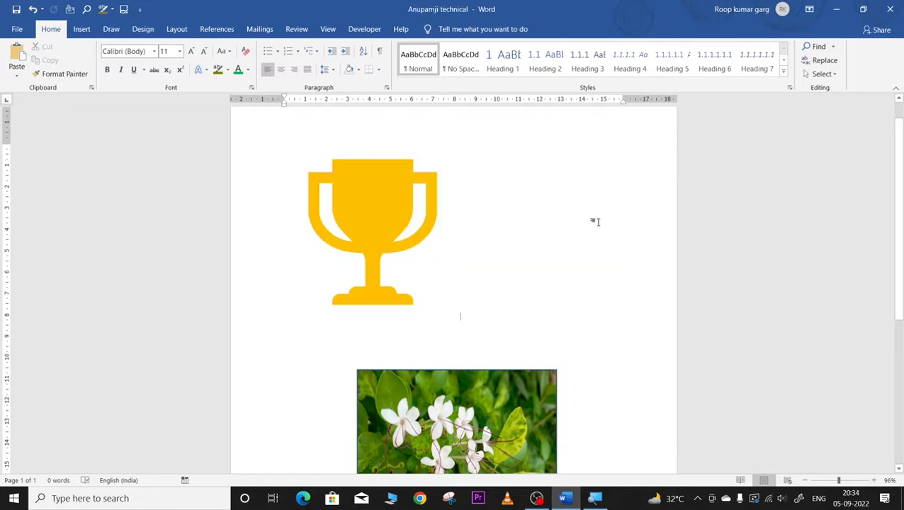
pyautogui.rightClick(389, 191)
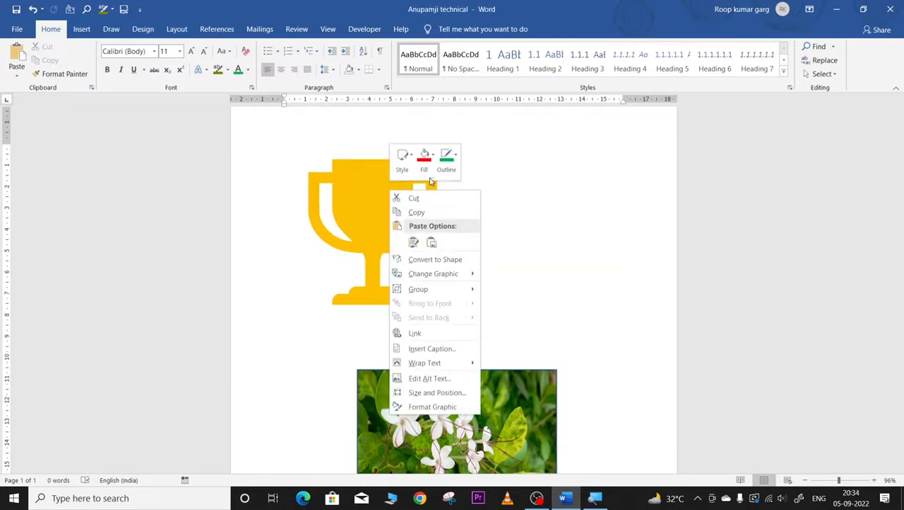
pyautogui.click(406, 172)
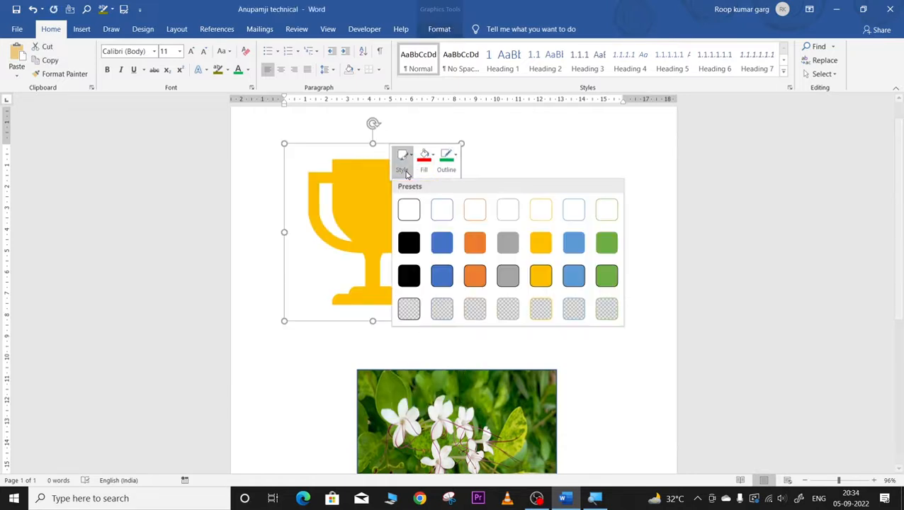
# Step: Apply the green outlined style preset to the trophy
pyautogui.click(606, 275)
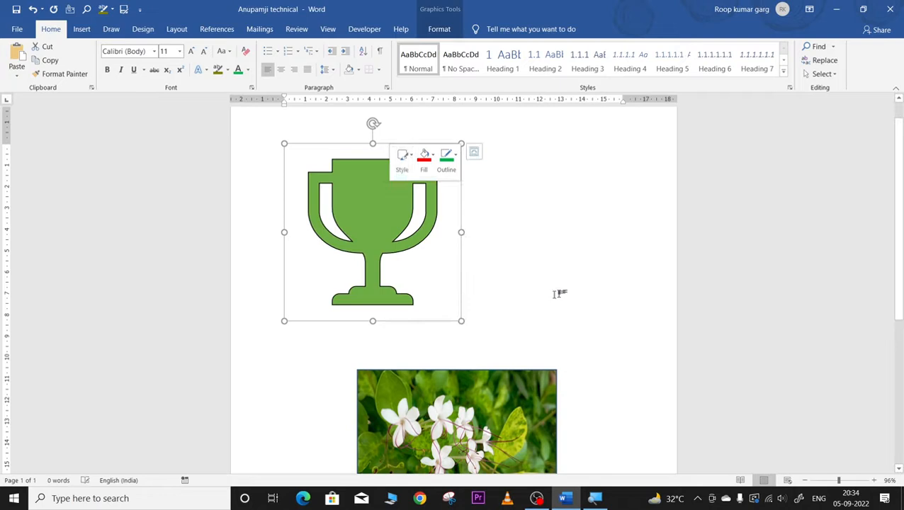
pyautogui.click(588, 232)
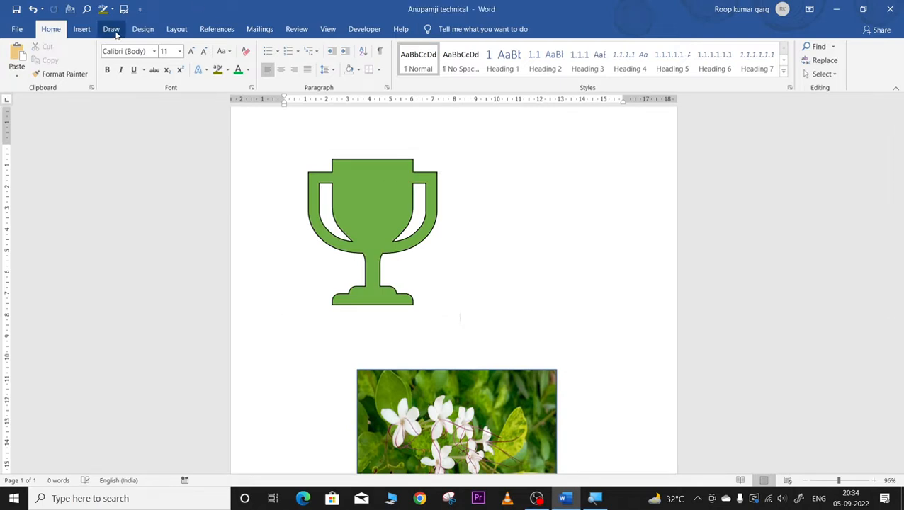
pyautogui.click(81, 29)
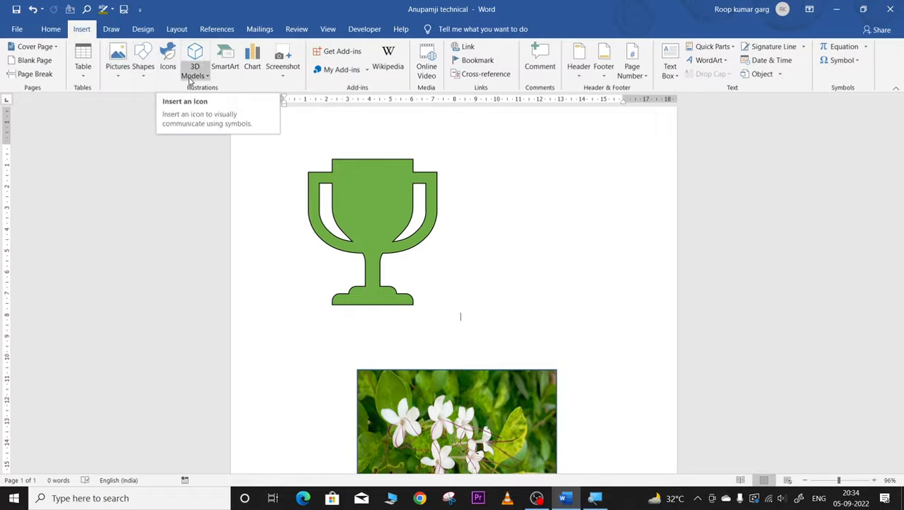
# Step: Delete the trophy graphic and bring up the Insert > 3D Models options
pyautogui.click(376, 202)
pyautogui.press('Delete')
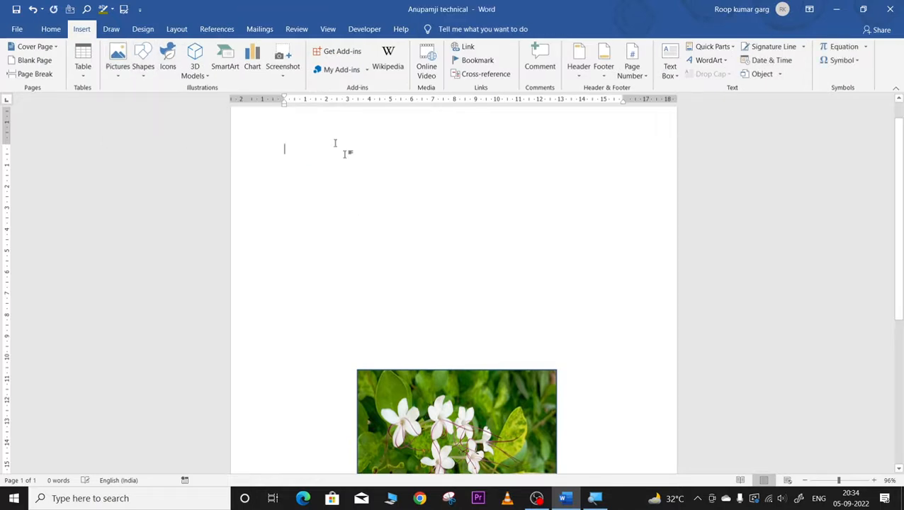
pyautogui.click(195, 74)
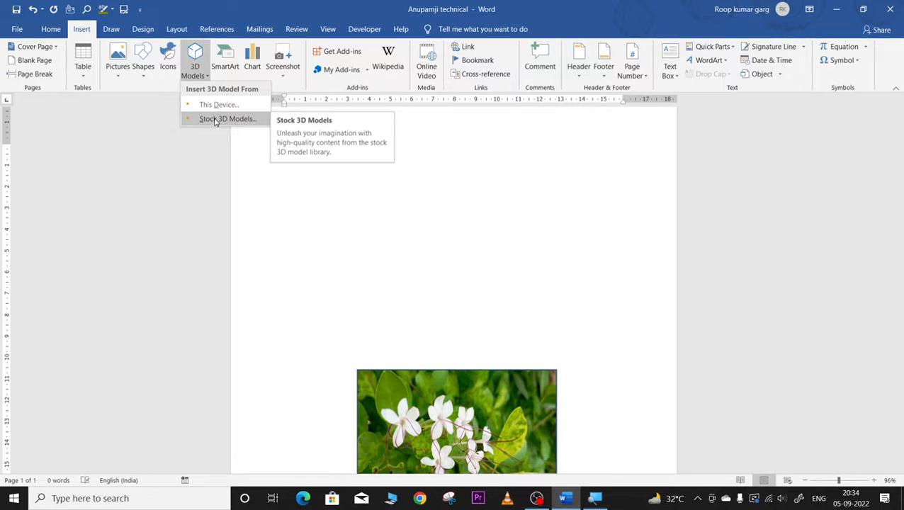
# Step: Insert the animated Earth globe from Stock 3D Models' All Animated Models category
pyautogui.click(215, 119)
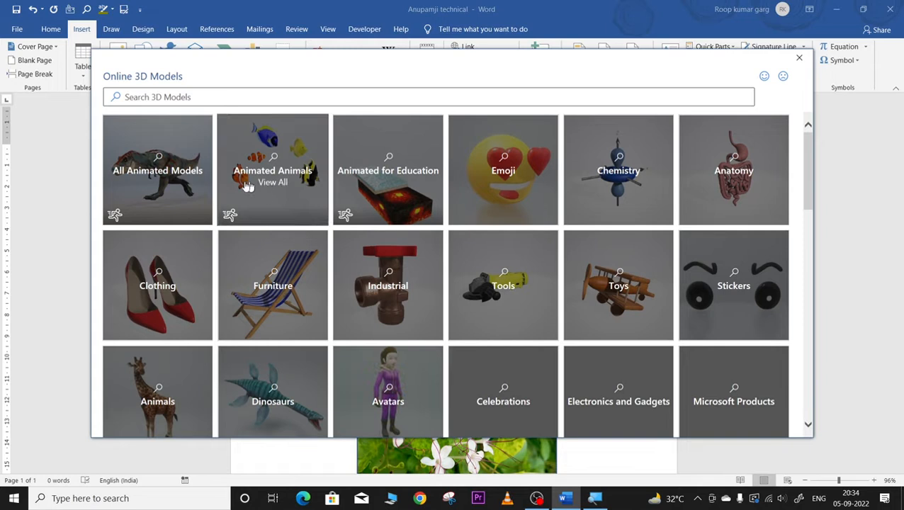
pyautogui.click(181, 171)
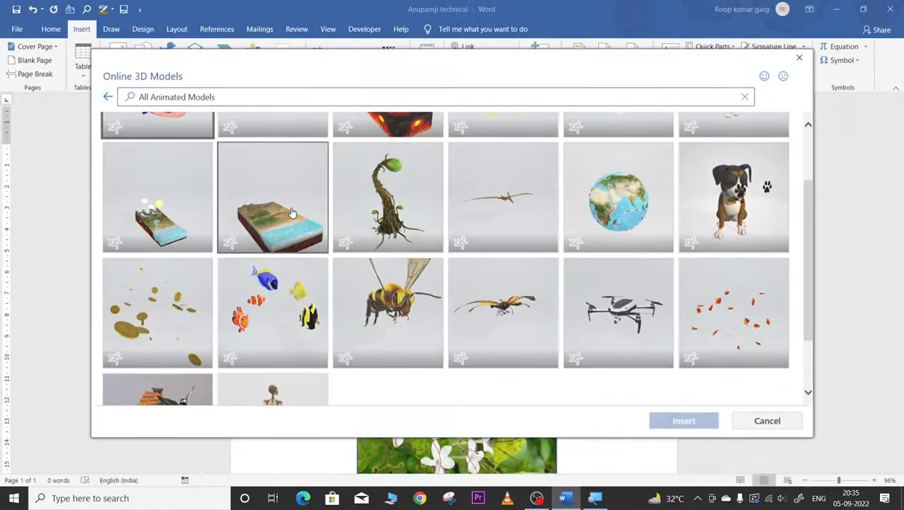
pyautogui.click(616, 198)
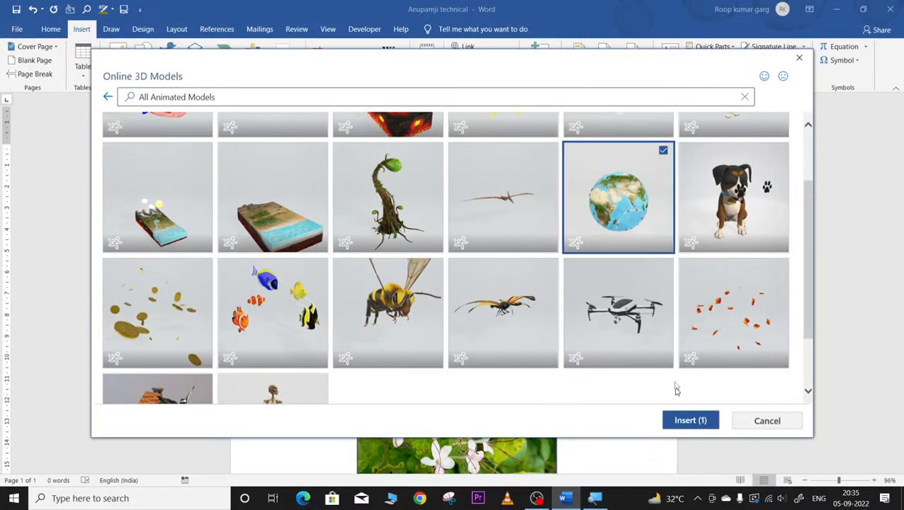
pyautogui.click(701, 420)
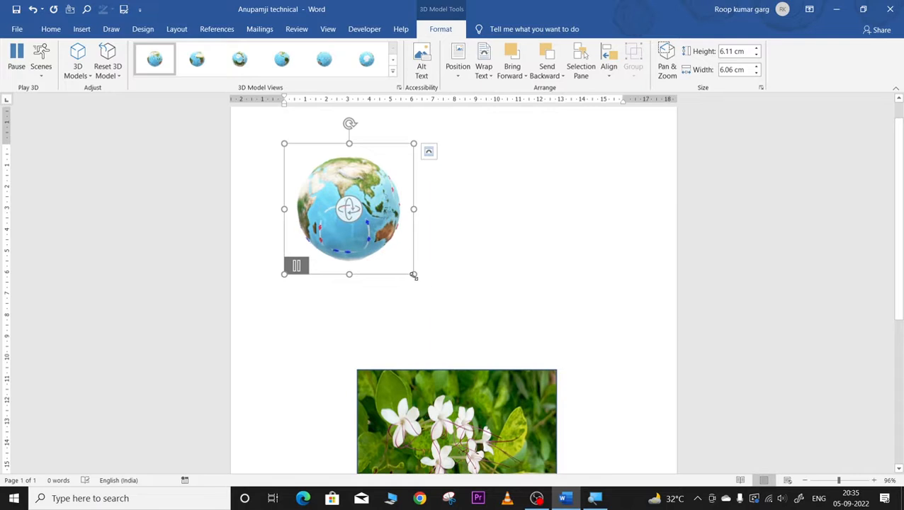
# Step: Enlarge the globe to about 10 cm, rotate it and reposition it on the page
pyautogui.moveTo(414, 275); pyautogui.dragTo(497, 333)
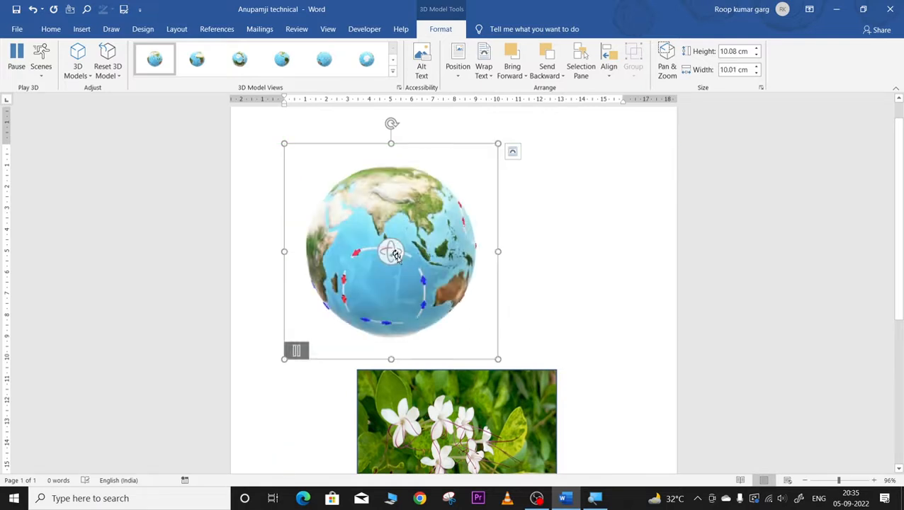
pyautogui.moveTo(394, 254); pyautogui.dragTo(444, 245)
pyautogui.moveTo(357, 245); pyautogui.dragTo(518, 267)
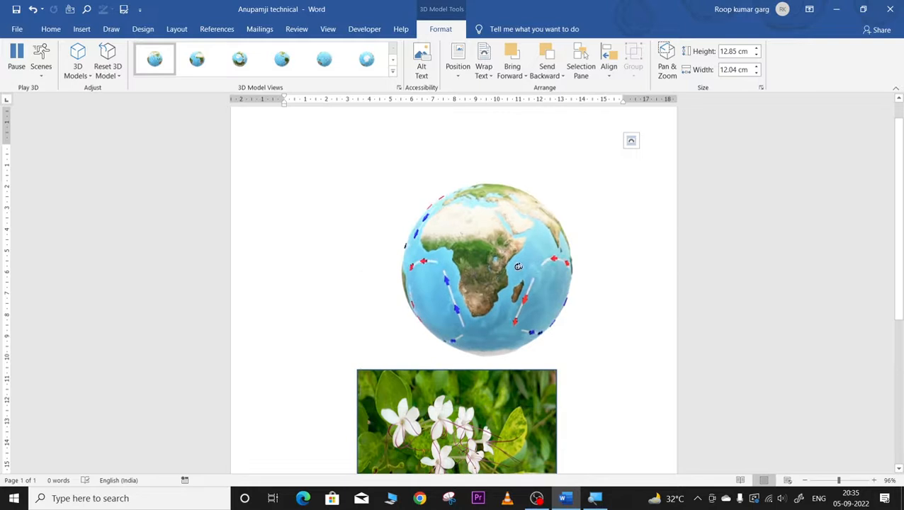
pyautogui.scroll(1, 511, 272)
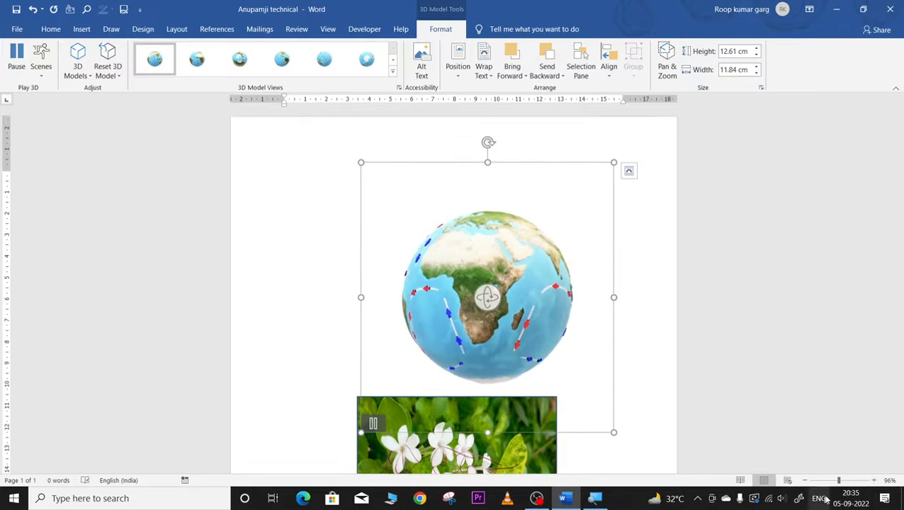
pyautogui.click(855, 481)
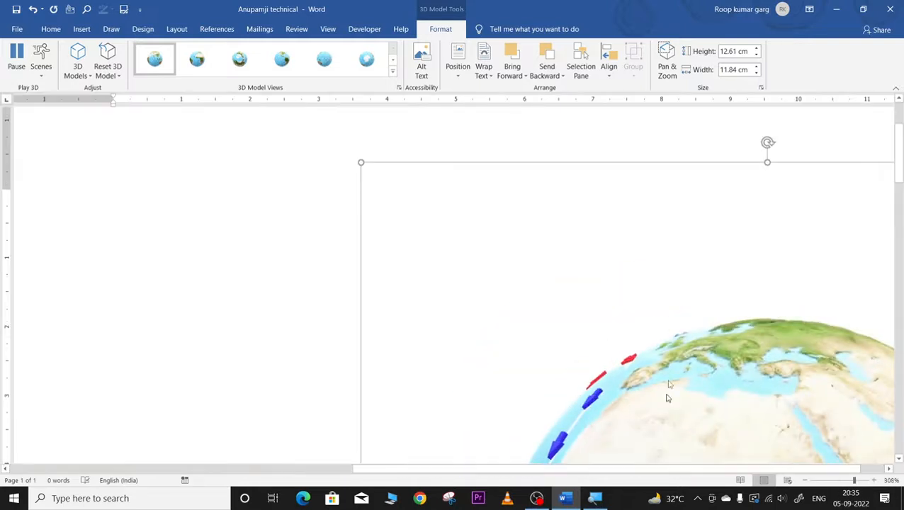
pyautogui.hscroll(5, 667, 382)
pyautogui.scroll(-5, 667, 382)
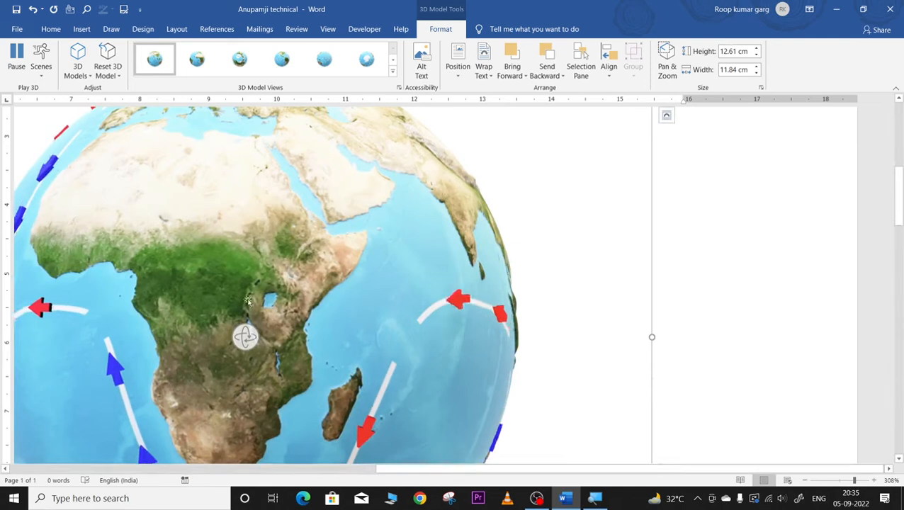
# Step: Rotate and centre the globe, then apply the Americas-facing 3D Model View
pyautogui.moveTo(248, 301); pyautogui.dragTo(291, 366)
pyautogui.moveTo(388, 362); pyautogui.dragTo(485, 331)
pyautogui.moveTo(492, 298); pyautogui.dragTo(399, 373)
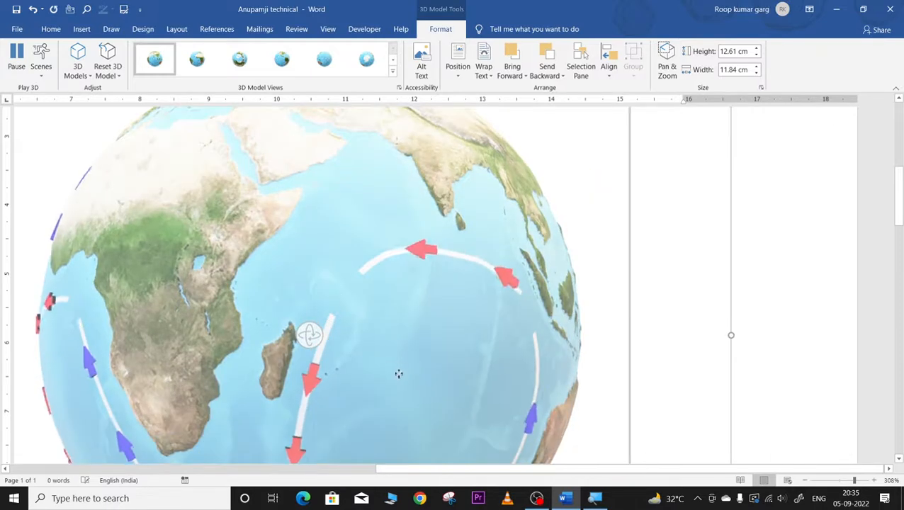
pyautogui.moveTo(522, 384); pyautogui.dragTo(753, 479)
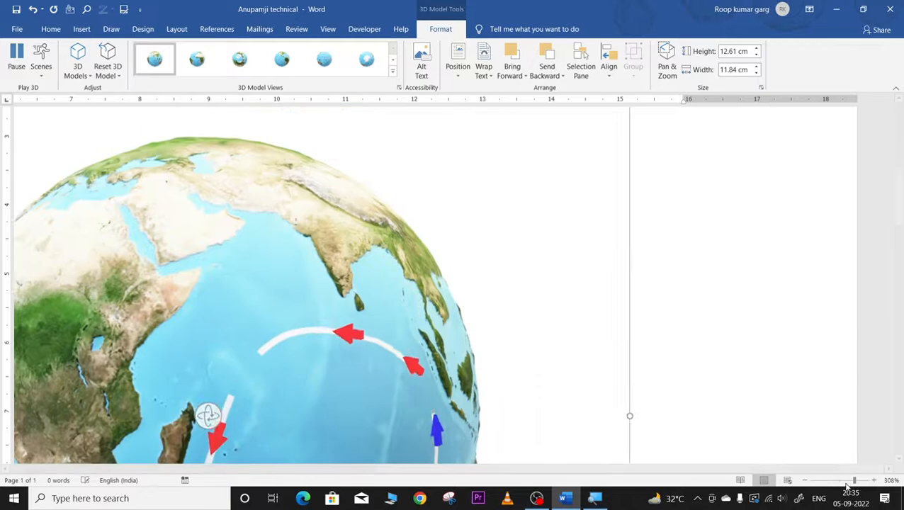
pyautogui.moveTo(854, 481); pyautogui.dragTo(843, 481)
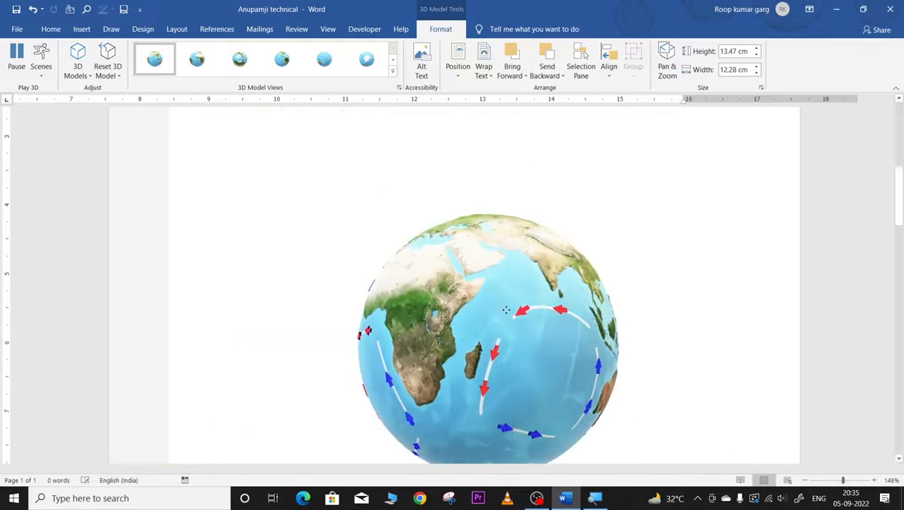
pyautogui.click(496, 344)
pyautogui.moveTo(840, 481); pyautogui.dragTo(839, 481)
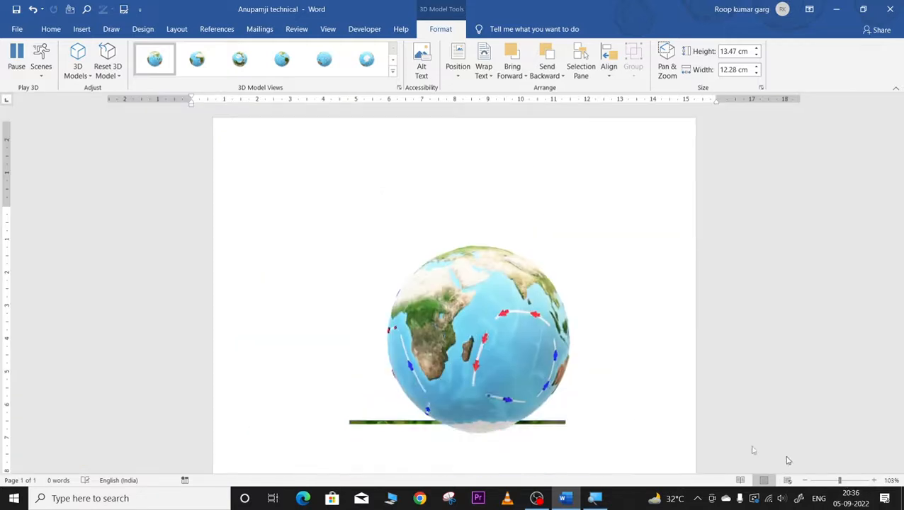
pyautogui.moveTo(451, 281)
pyautogui.mouseDown()
pyautogui.moveTo(498, 286)
pyautogui.moveTo(447, 281)
pyautogui.mouseUp()
pyautogui.moveTo(497, 294); pyautogui.dragTo(451, 262)
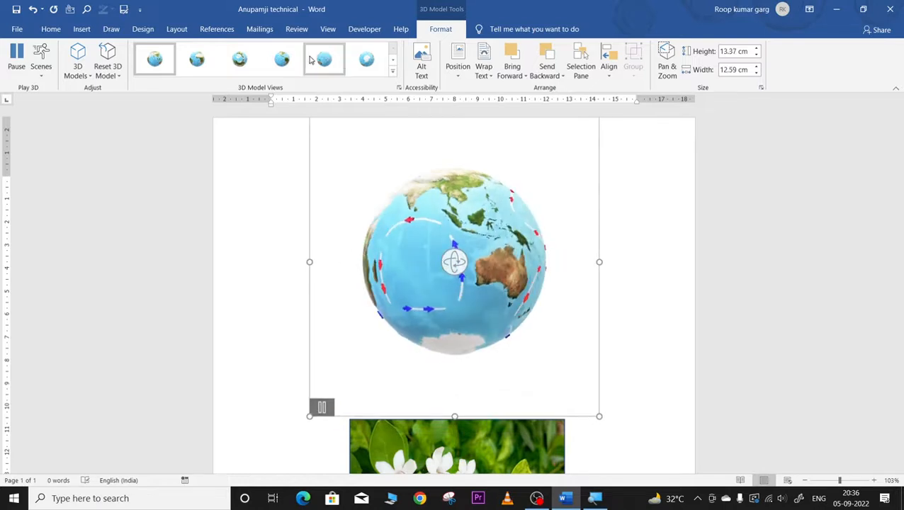
pyautogui.click(239, 60)
pyautogui.click(277, 60)
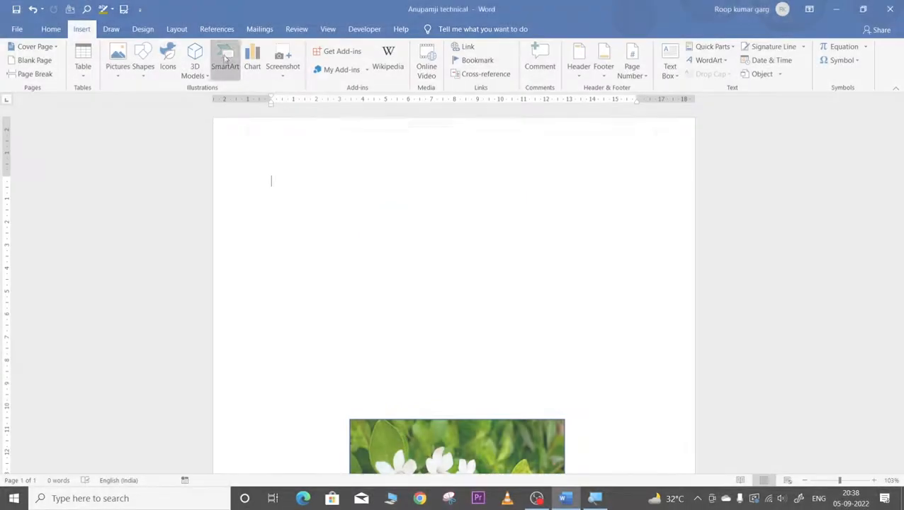
# Step: Insert a Vertical Box List SmartArt with items ghfgh, hggfh and fghfghfg
pyautogui.click(224, 65)
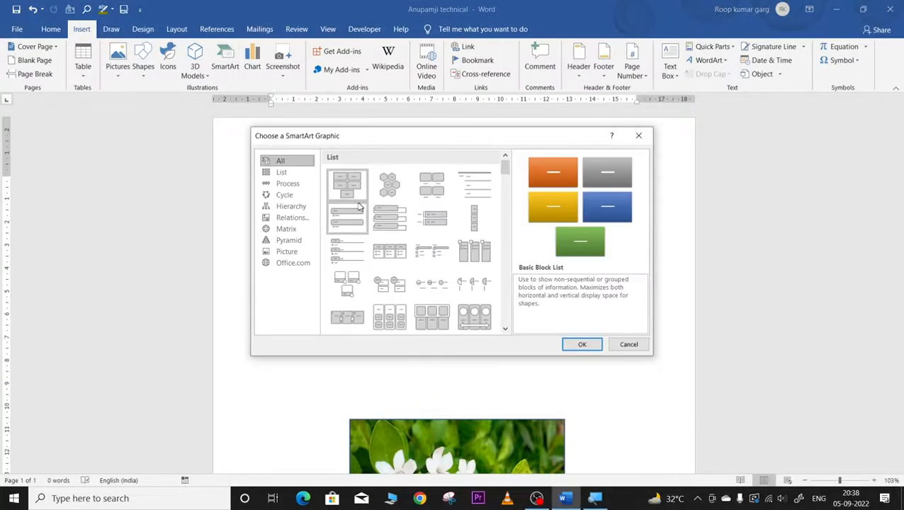
pyautogui.click(275, 174)
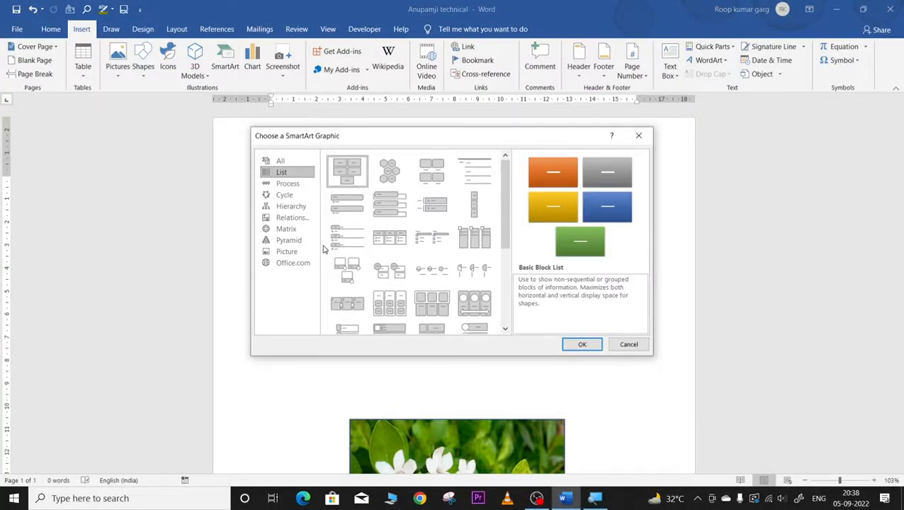
pyautogui.click(389, 204)
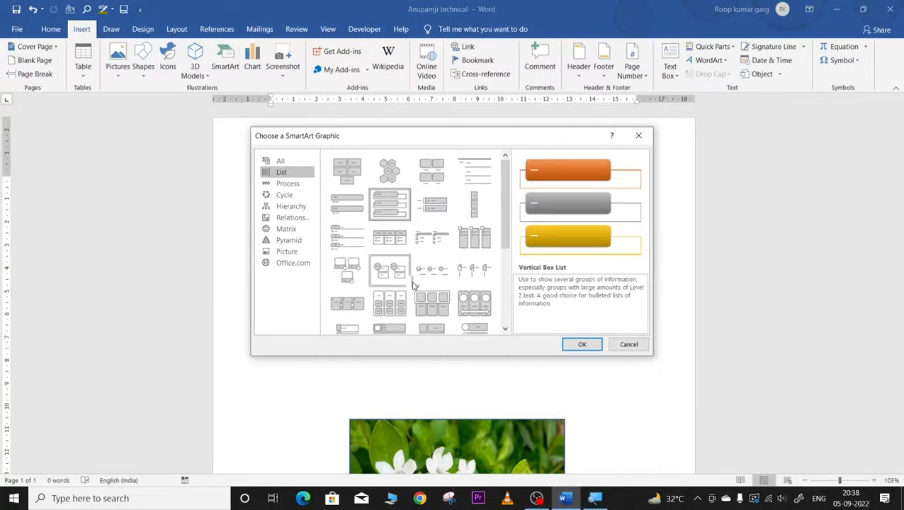
pyautogui.click(581, 345)
pyautogui.click(317, 201)
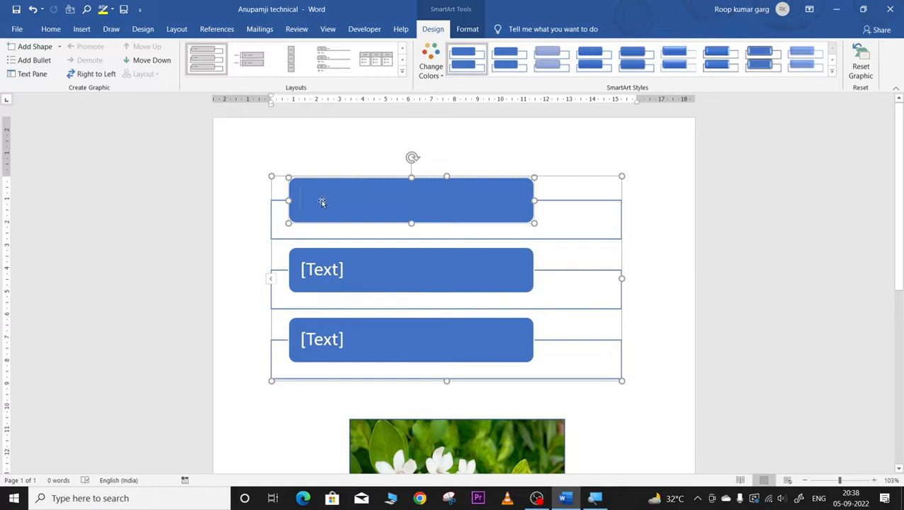
pyautogui.write('ghfgh')
pyautogui.click(313, 267)
pyautogui.write('hggfh')
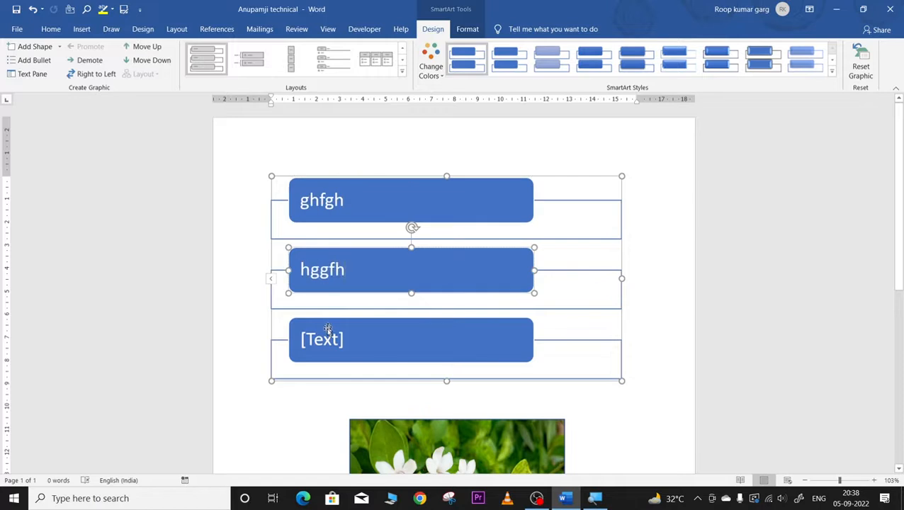
pyautogui.click(326, 347)
pyautogui.write('fghfghfg')
# Step: Delete the flower picture and highlight the first letter of ghfgh in the list
pyautogui.click(462, 427)
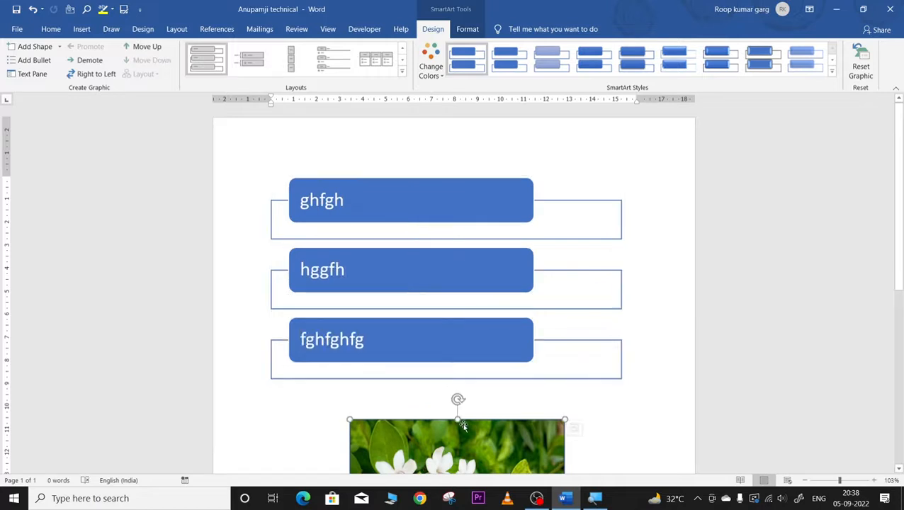
pyautogui.scroll(-5, 404, 316)
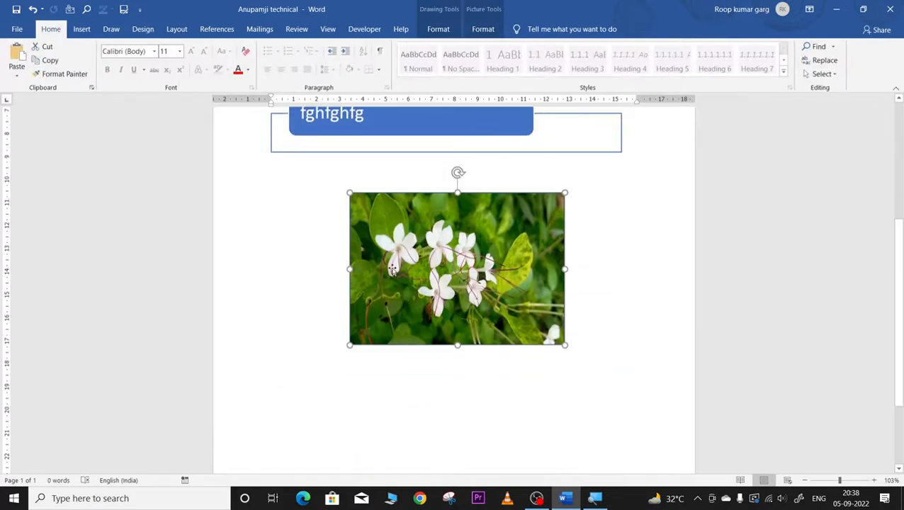
pyautogui.press('Delete')
pyautogui.scroll(5, 403, 298)
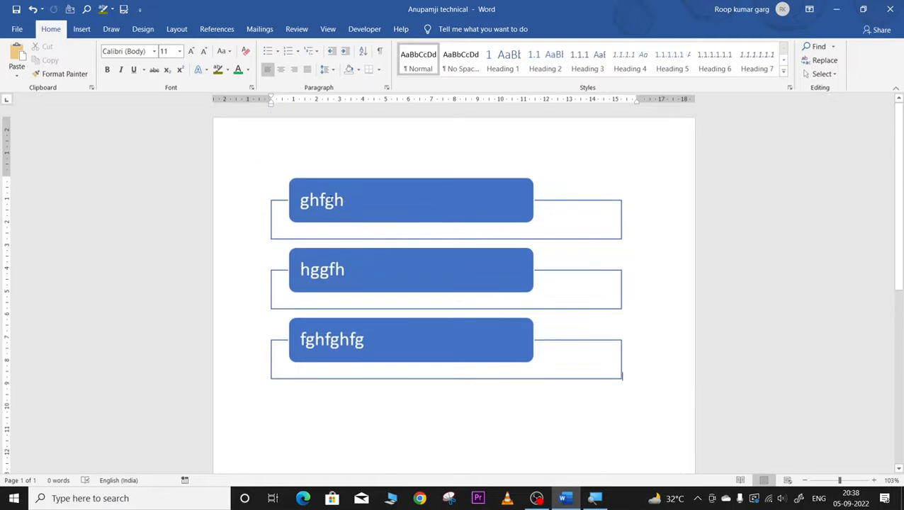
pyautogui.click(545, 306)
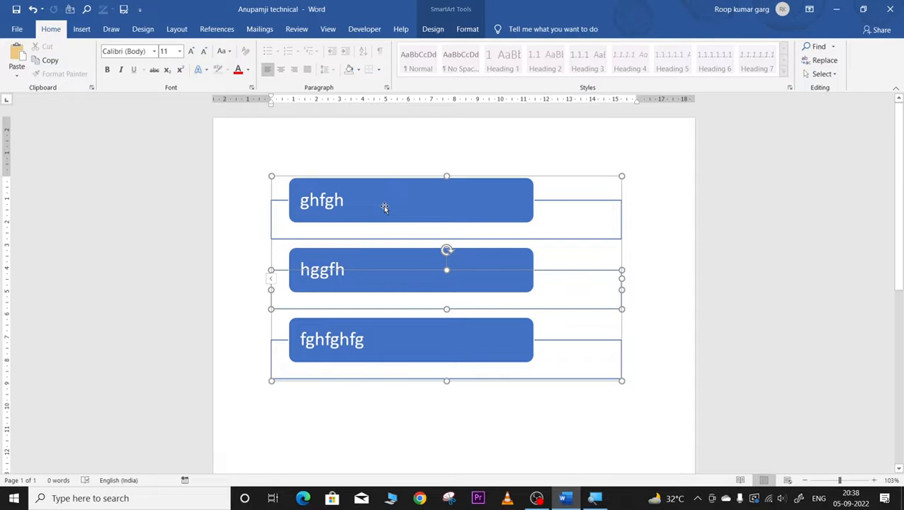
pyautogui.click(314, 213)
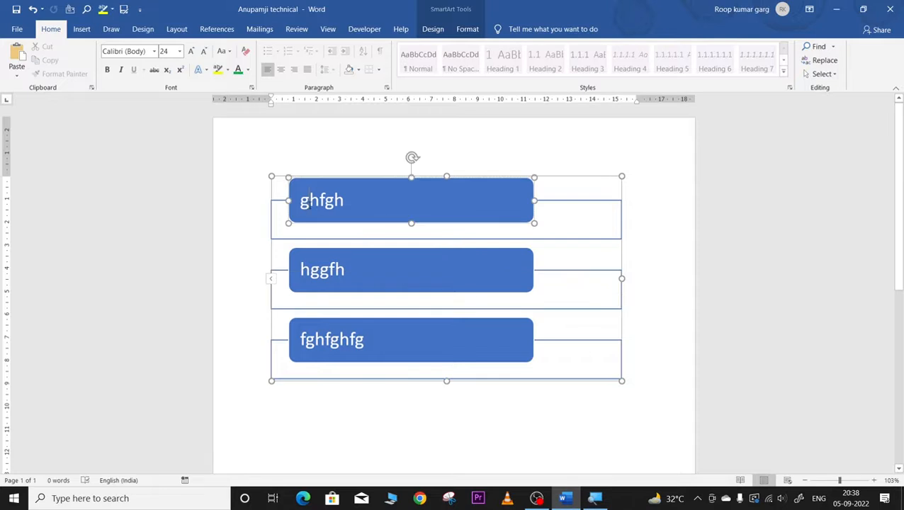
pyautogui.moveTo(309, 205); pyautogui.dragTo(300, 205)
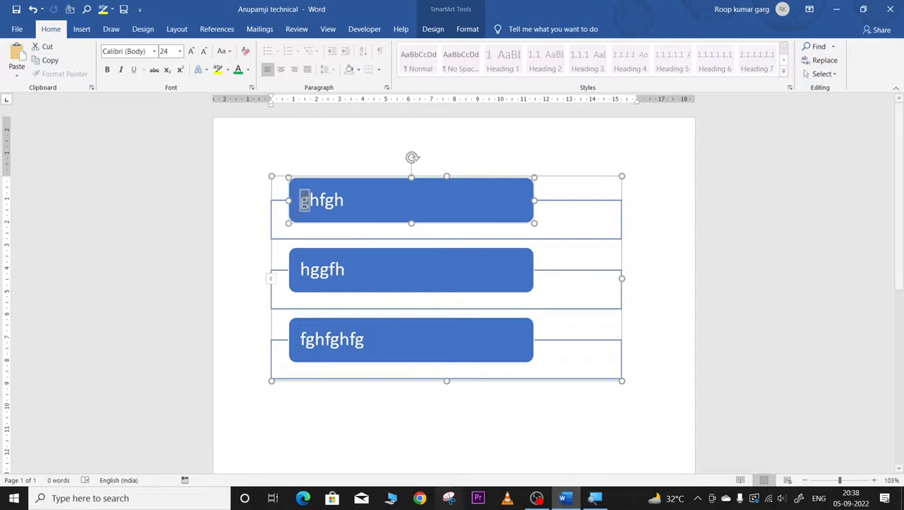
# Step: Insert a Segmented Process SmartArt diagram with blank [Text] placeholders
pyautogui.click(80, 29)
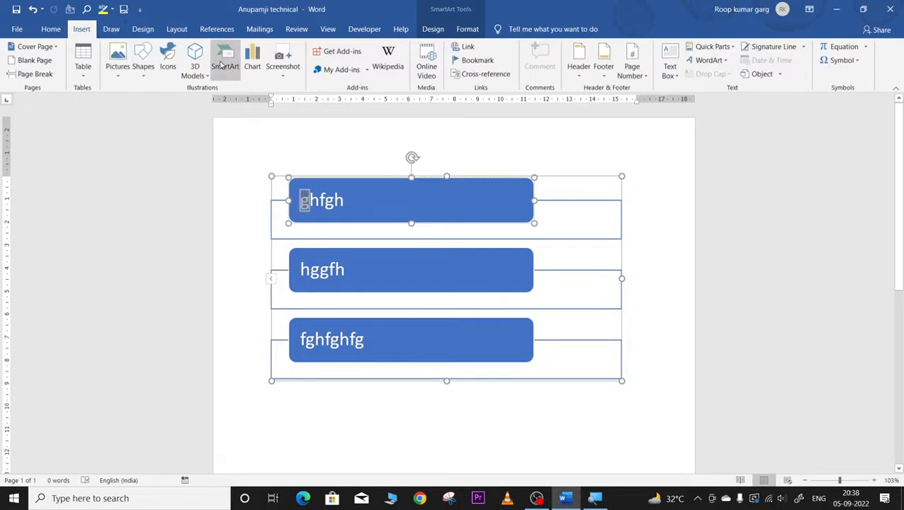
pyautogui.click(225, 64)
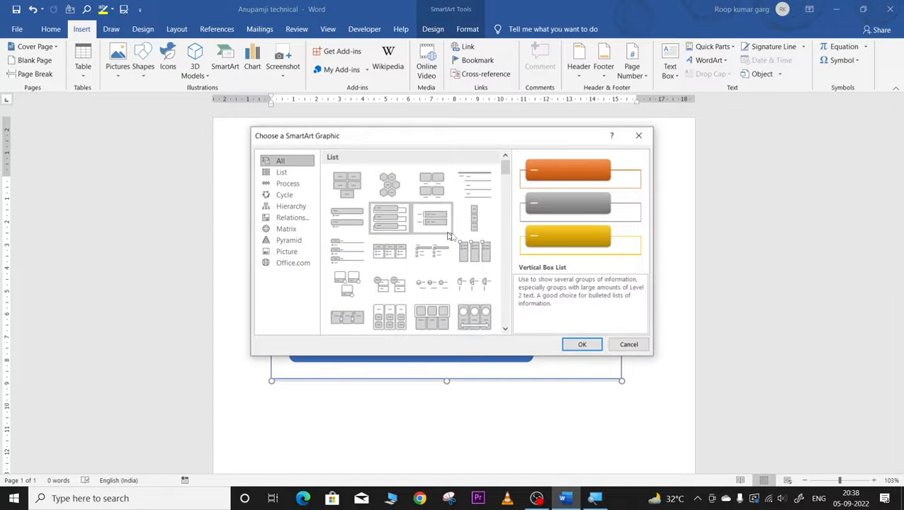
pyautogui.scroll(-5, 453, 297)
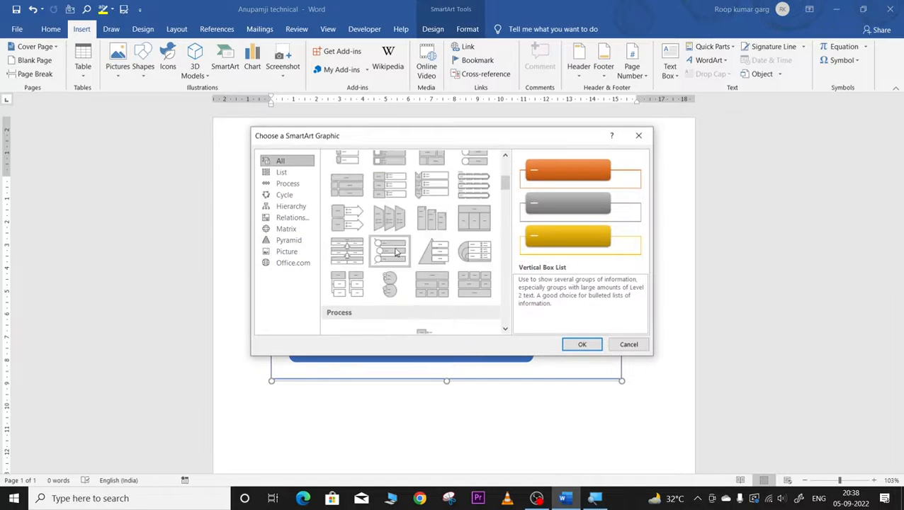
pyautogui.click(347, 251)
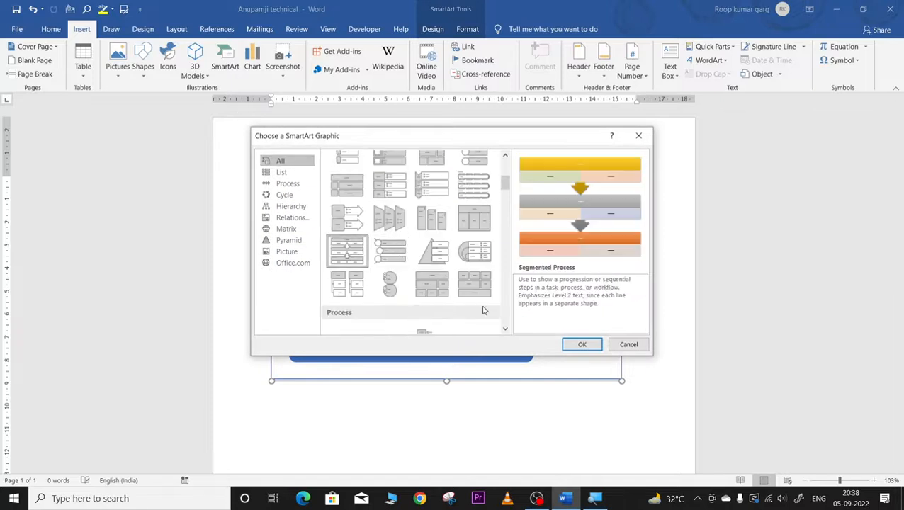
pyautogui.click(579, 343)
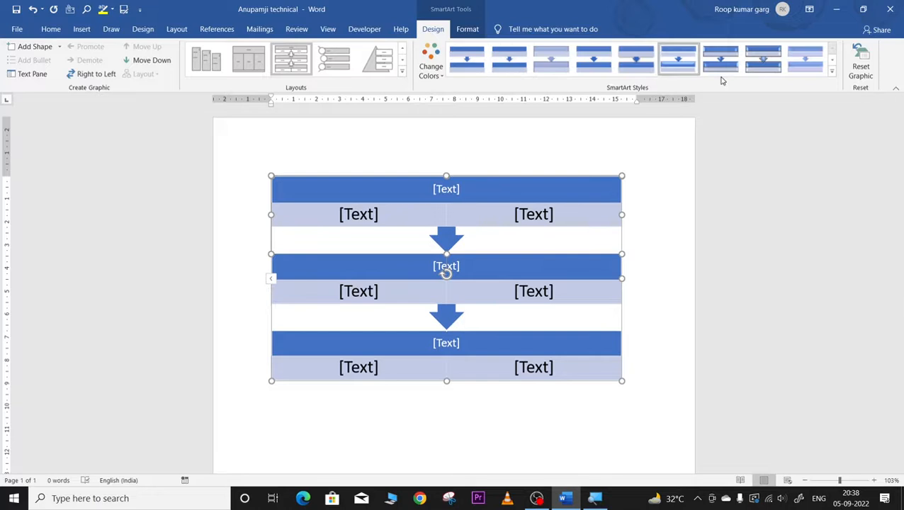
pyautogui.click(833, 72)
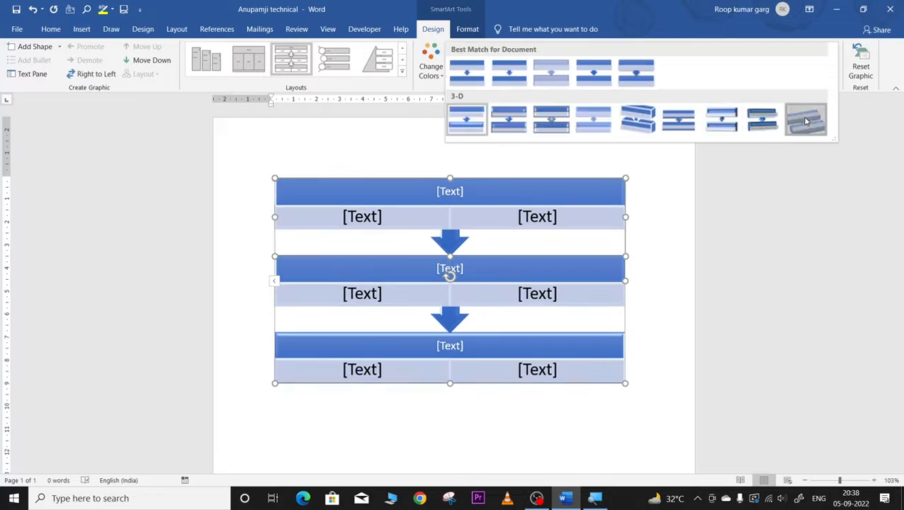
# Step: Apply a 3-D style and fill the bars with vbcxvb, fghg, jhkhj, tyuy, tutruyty, kolkilkjl
pyautogui.click(804, 121)
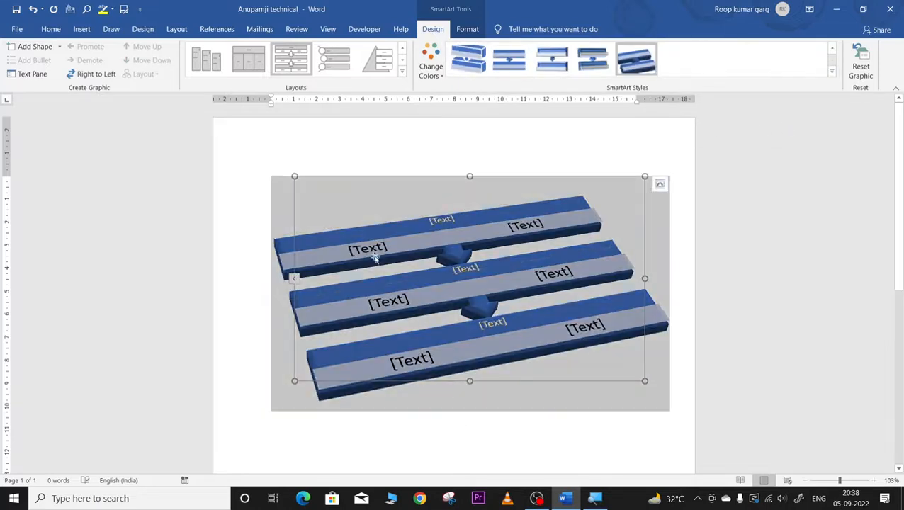
pyautogui.click(373, 243)
pyautogui.write('vbcxvb')
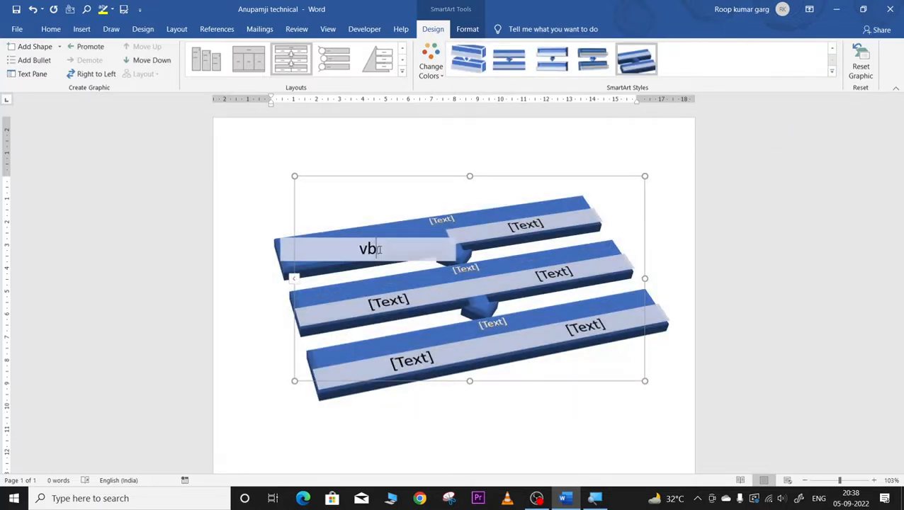
pyautogui.click(544, 228)
pyautogui.write('fghg')
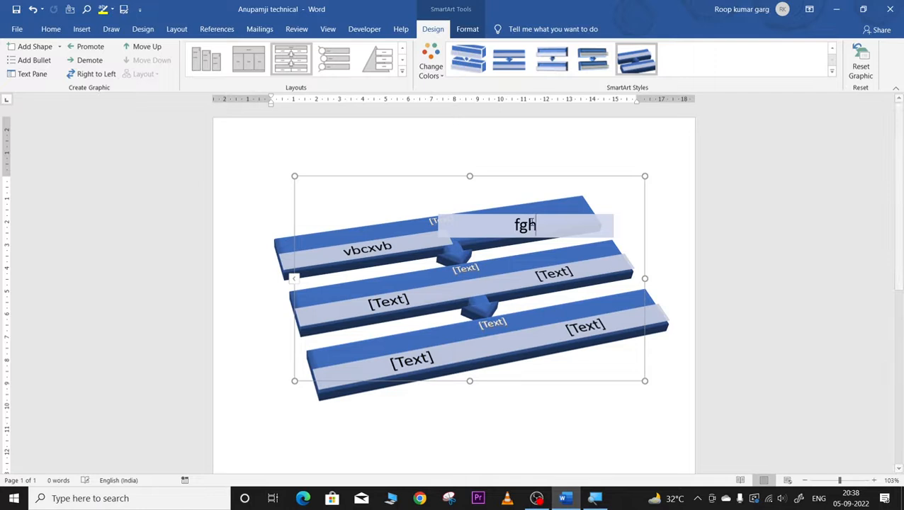
pyautogui.click(391, 299)
pyautogui.write('jhkhj')
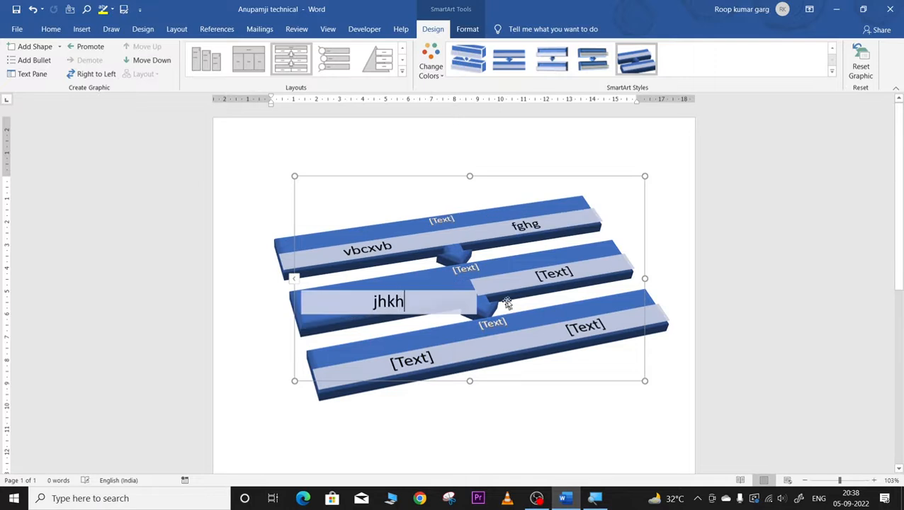
pyautogui.click(552, 273)
pyautogui.write('tyuy')
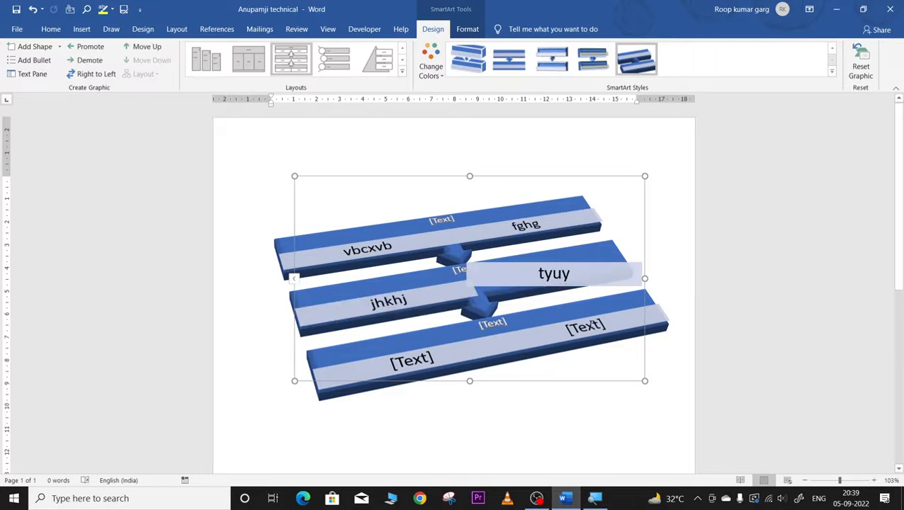
pyautogui.click(591, 326)
pyautogui.write('tutruyty')
pyautogui.click(415, 359)
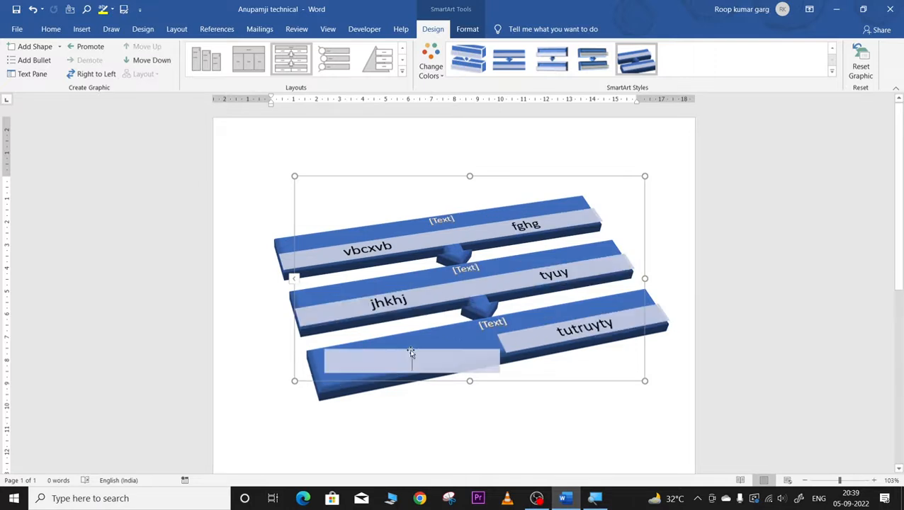
pyautogui.write('kolkilkjl')
# Step: Type ujkhjk and hgkjhkhjkhjk as the bottom and middle bar headings
pyautogui.click(425, 412)
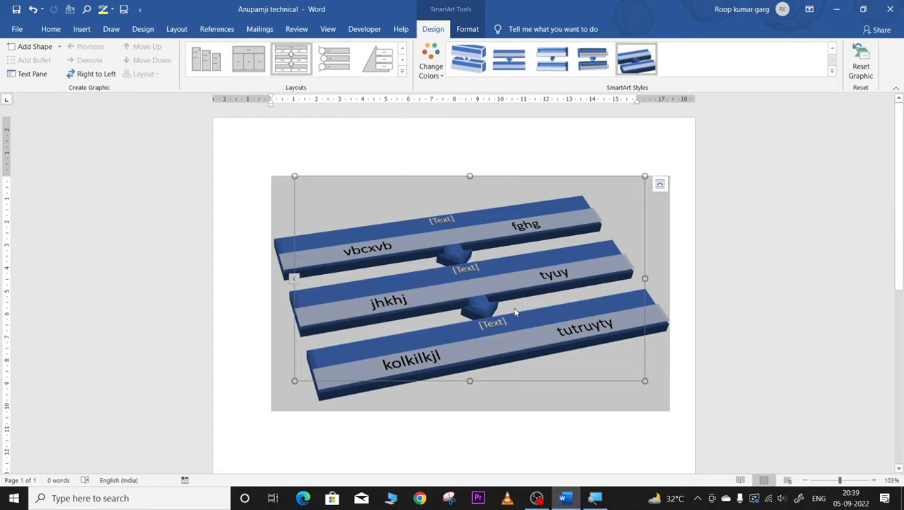
pyautogui.click(491, 323)
pyautogui.write('ujkhjk')
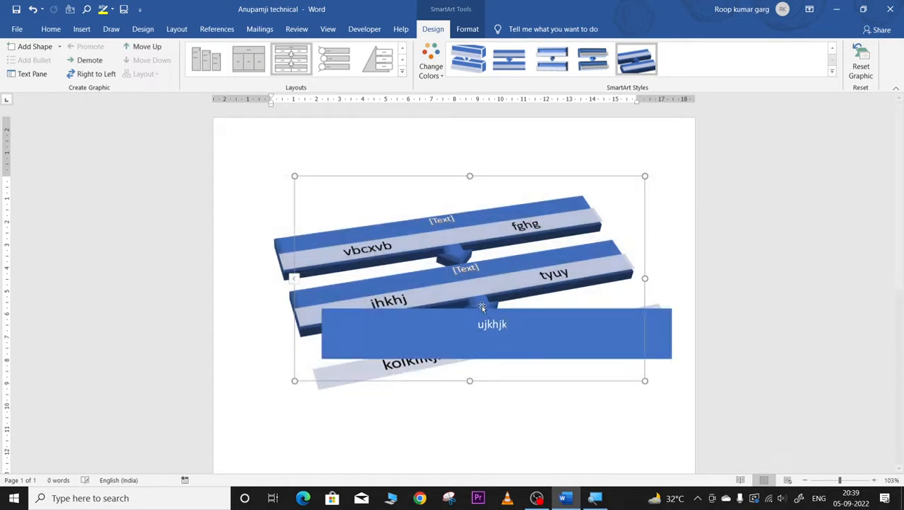
pyautogui.click(468, 268)
pyautogui.write('hgkjhk')
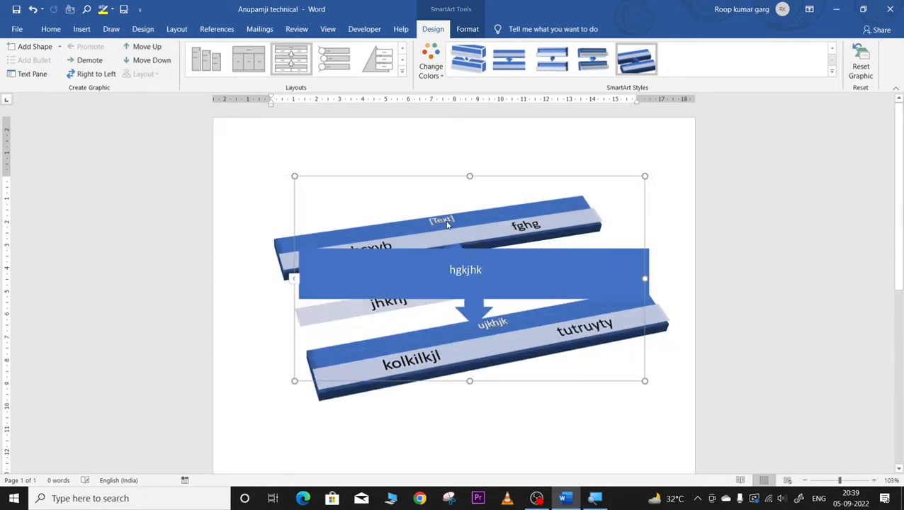
pyautogui.write('hjkhjk')
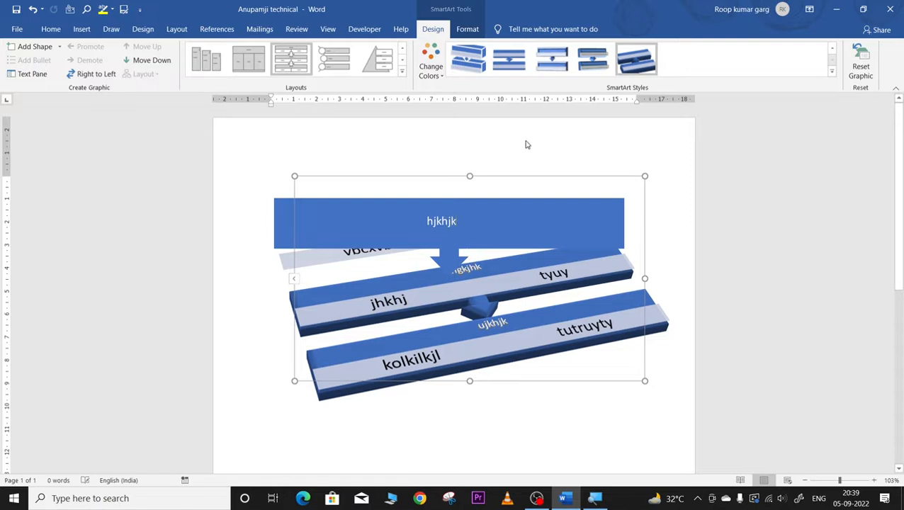
pyautogui.press('Escape')
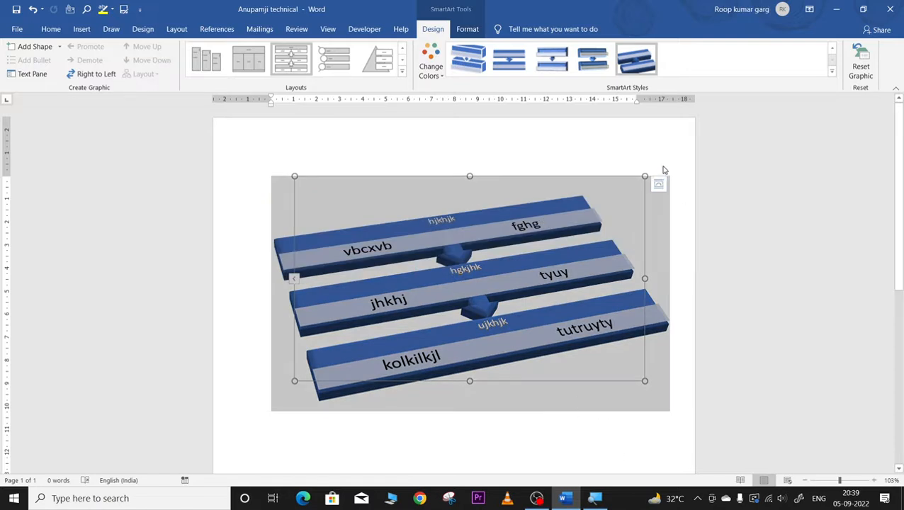
# Step: Switch the diagram to a different style, then apply another 3-D SmartArt style
pyautogui.click(525, 234)
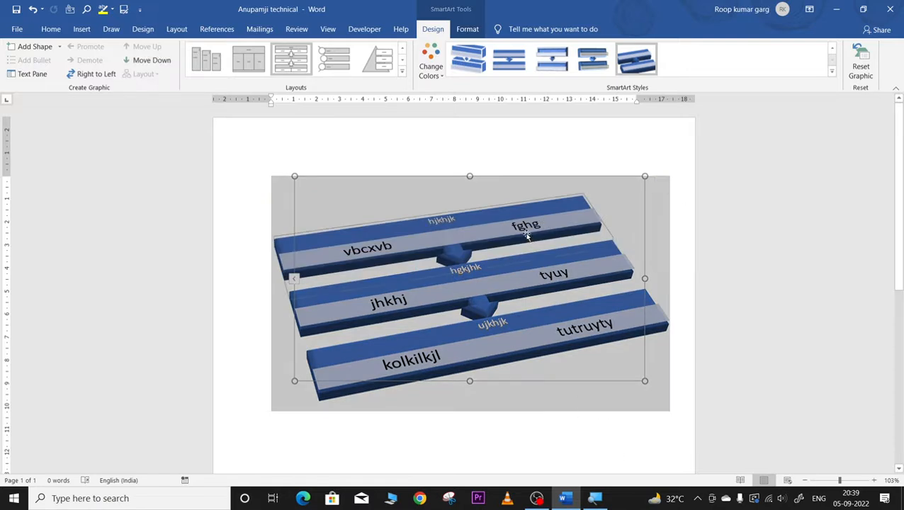
pyautogui.click(508, 147)
pyautogui.click(585, 60)
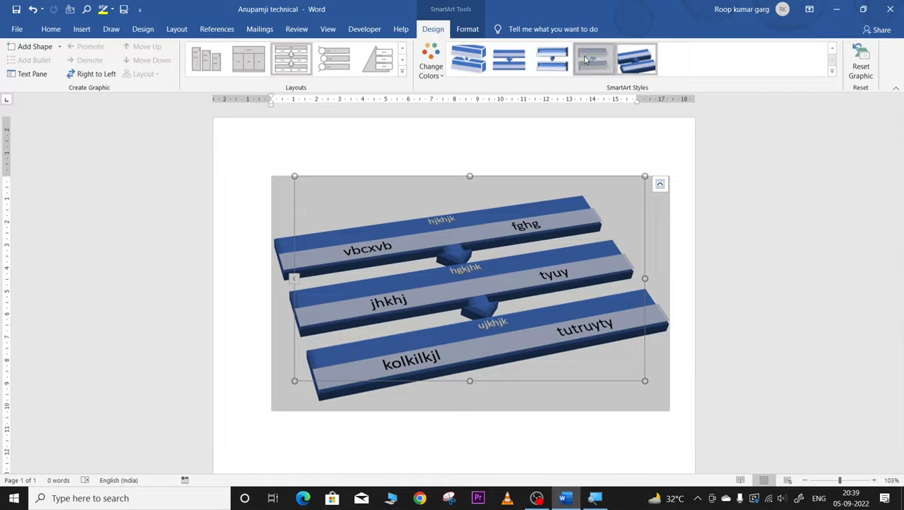
pyautogui.click(655, 388)
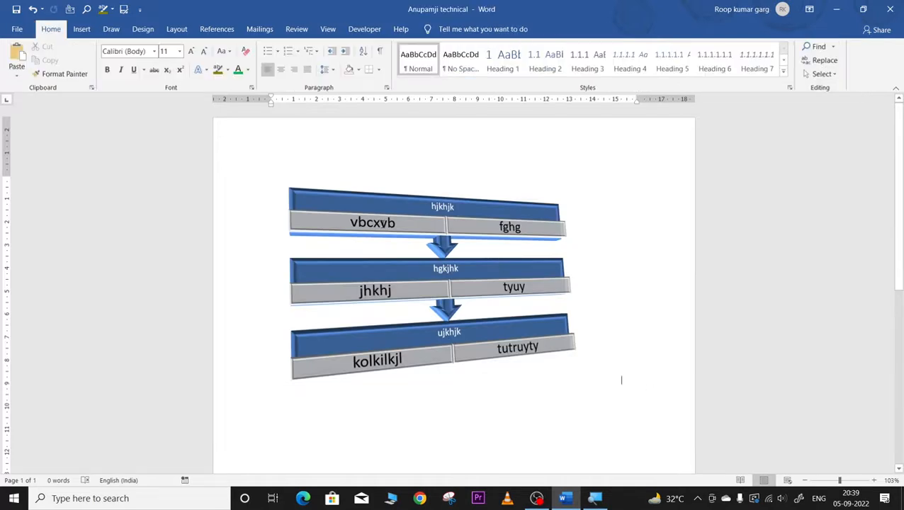
pyautogui.click(379, 217)
pyautogui.click(367, 191)
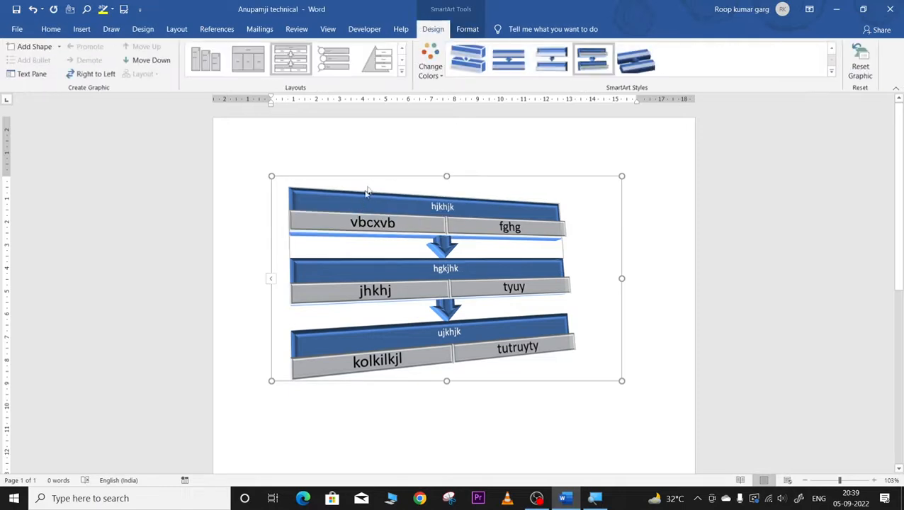
pyautogui.click(831, 72)
pyautogui.click(632, 121)
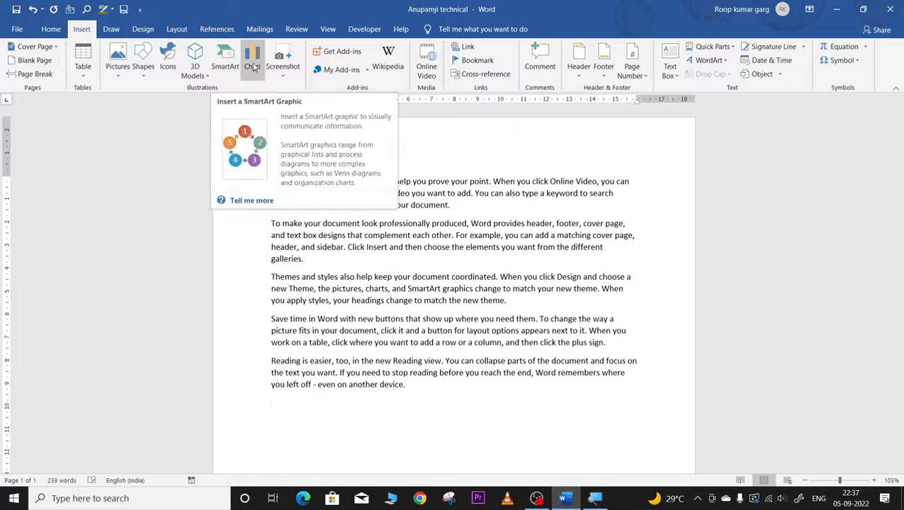
# Step: Insert a Clustered Column chart after previewing Line, Pie, Bar, Area and Histogram types
pyautogui.click(253, 65)
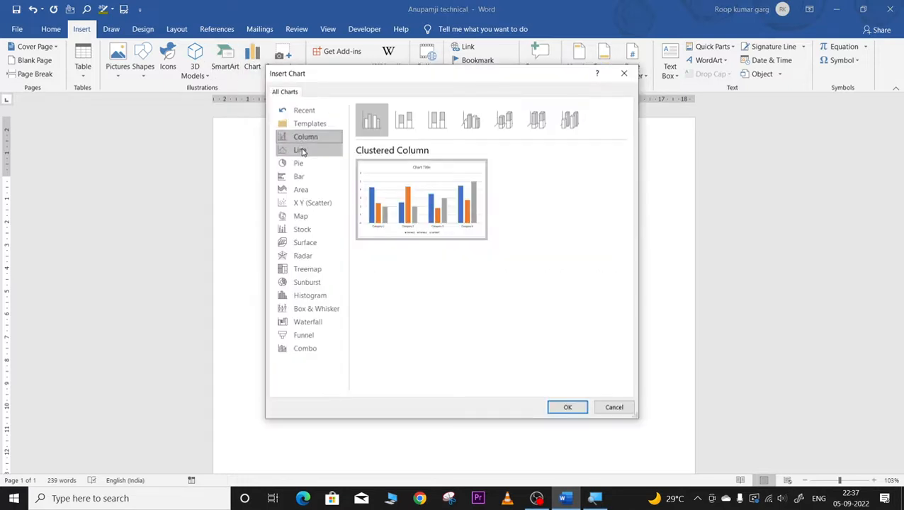
pyautogui.click(300, 150)
pyautogui.click(299, 163)
pyautogui.click(300, 178)
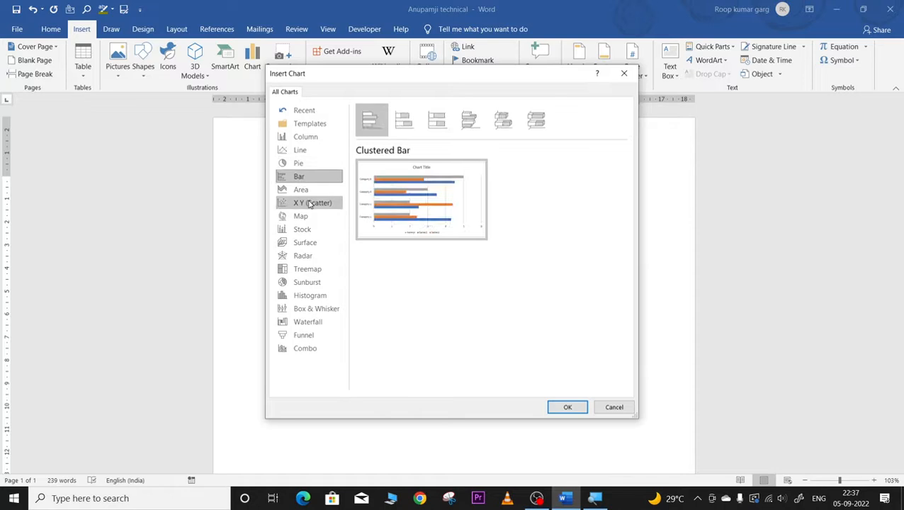
pyautogui.click(303, 191)
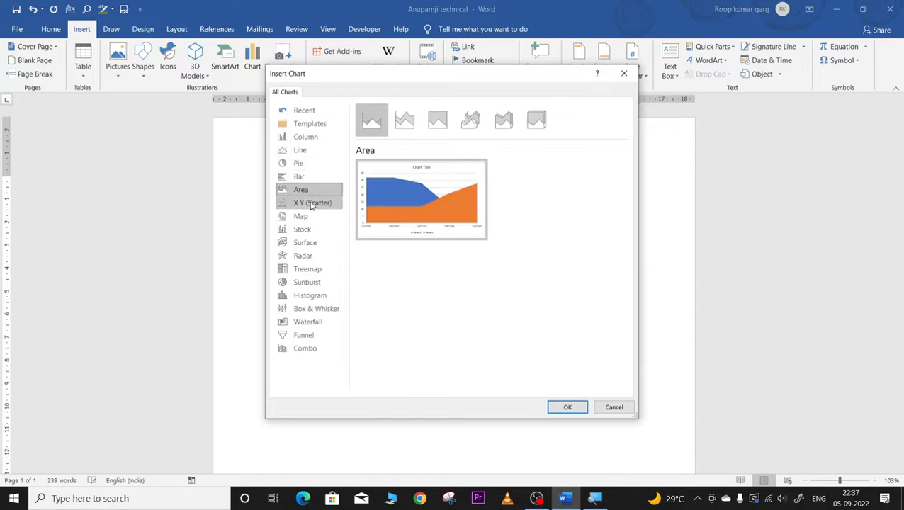
pyautogui.click(308, 296)
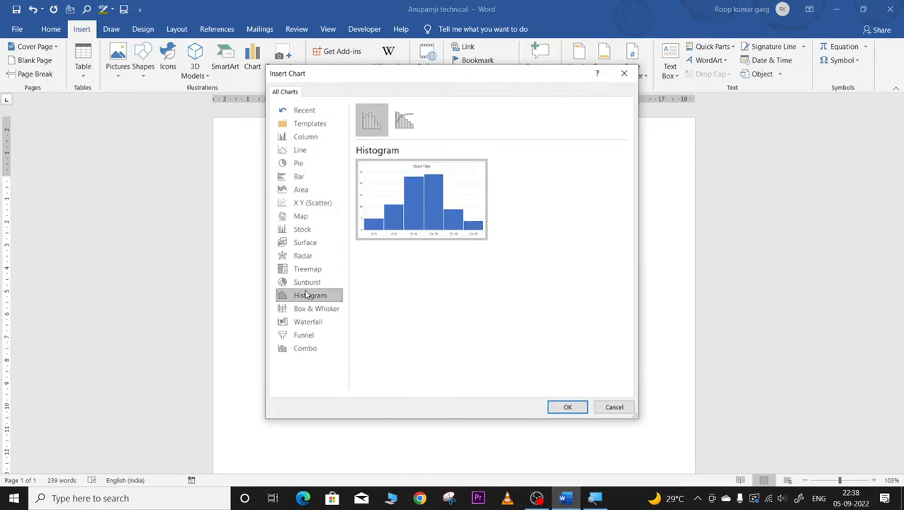
pyautogui.click(286, 151)
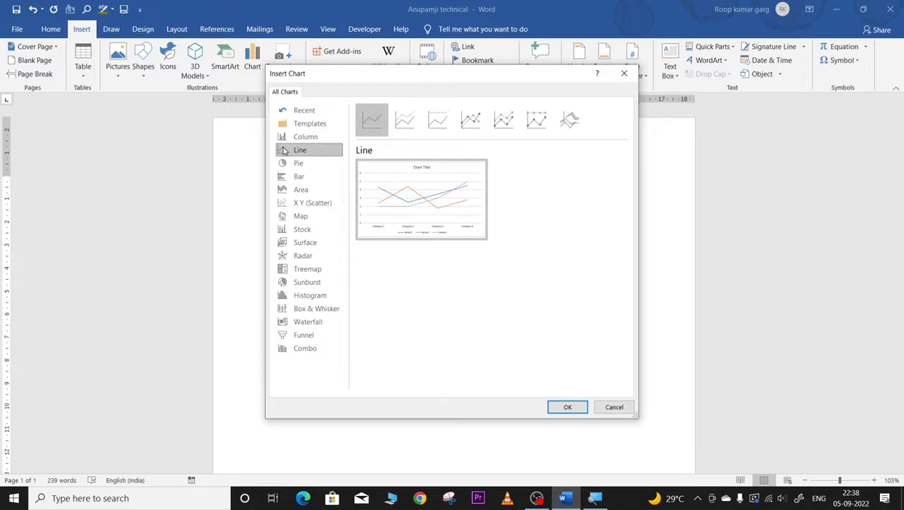
pyautogui.click(293, 139)
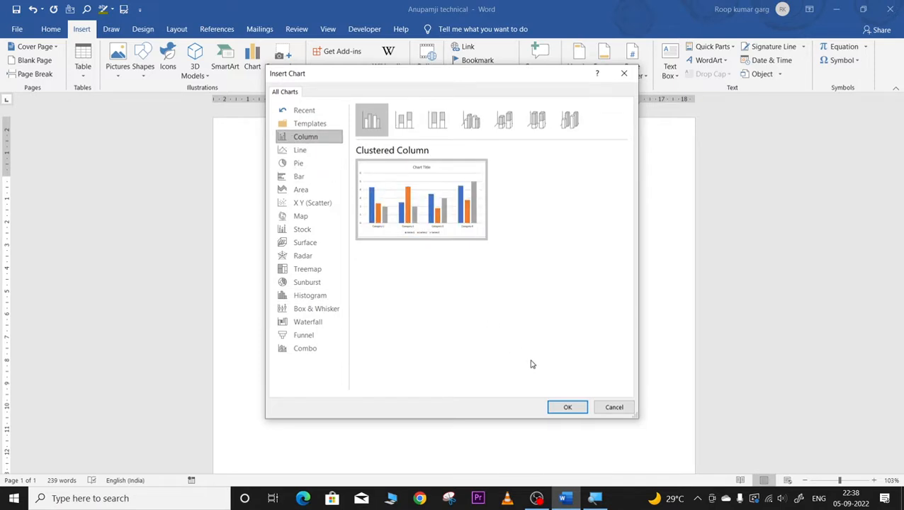
pyautogui.click(565, 405)
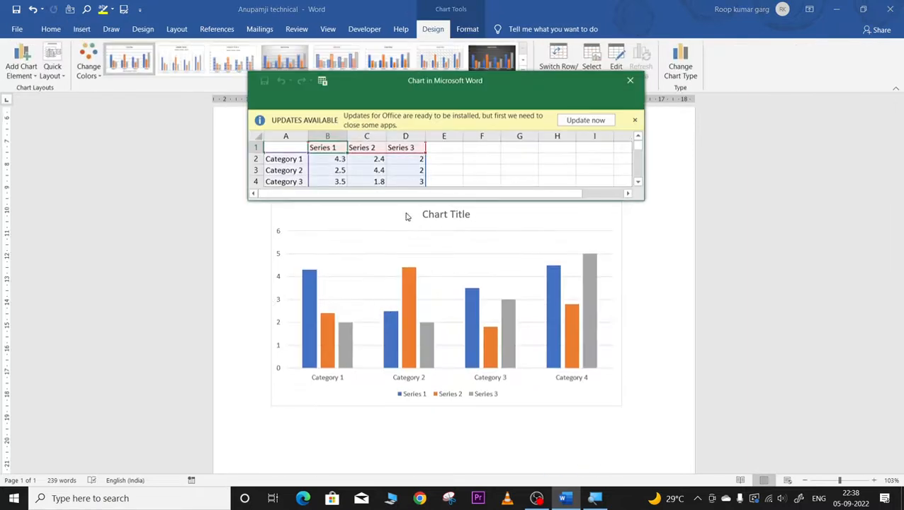
# Step: Move the chart data window up and enlarge it to uncover the chart
pyautogui.moveTo(482, 82); pyautogui.dragTo(476, 163)
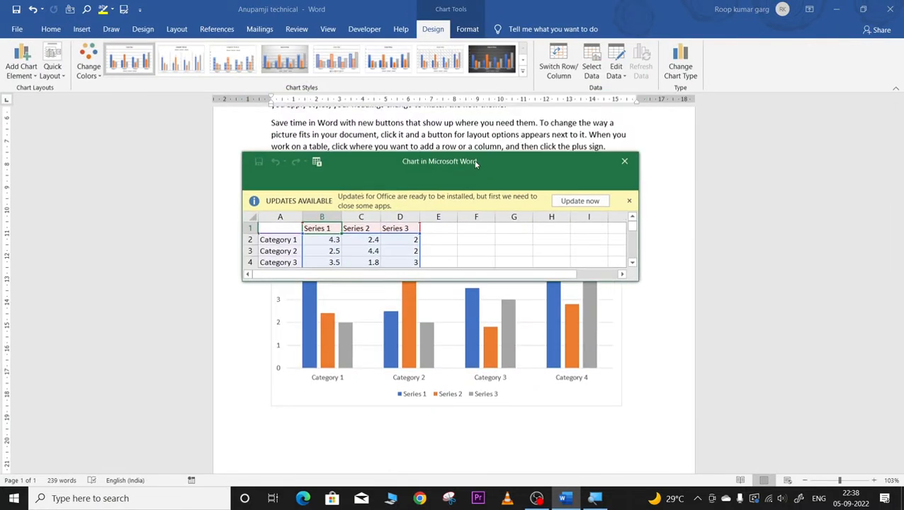
pyautogui.moveTo(573, 166); pyautogui.dragTo(544, 15)
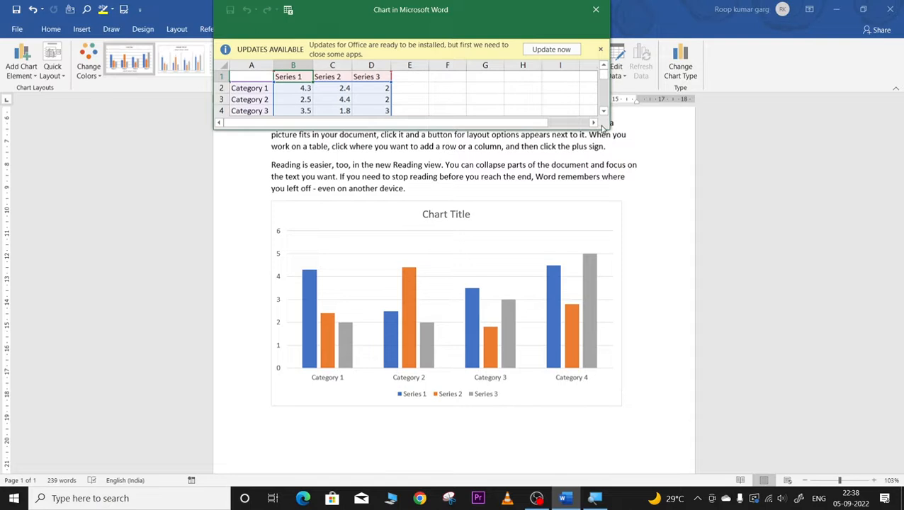
pyautogui.click(566, 96)
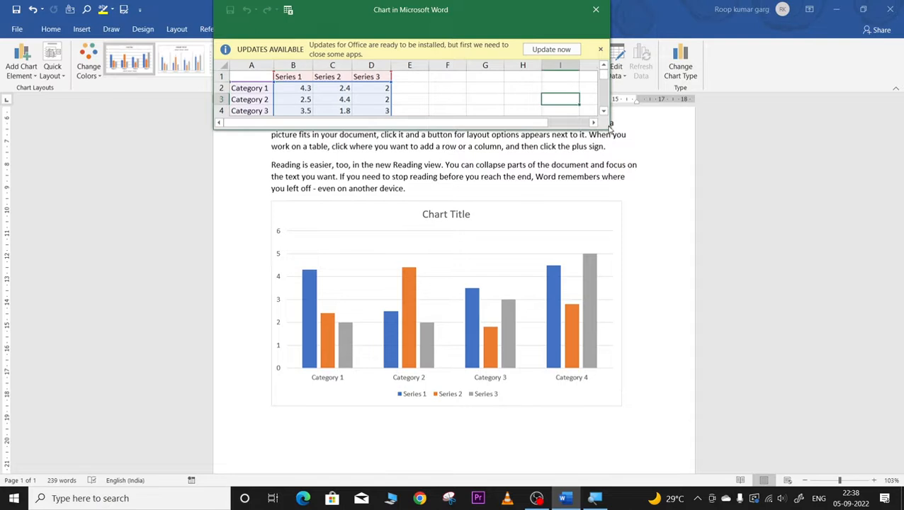
pyautogui.moveTo(605, 127); pyautogui.dragTo(786, 361)
# Step: Rename categories A2:A5 to four people's first names and begin typing in cell B2
pyautogui.click(250, 85)
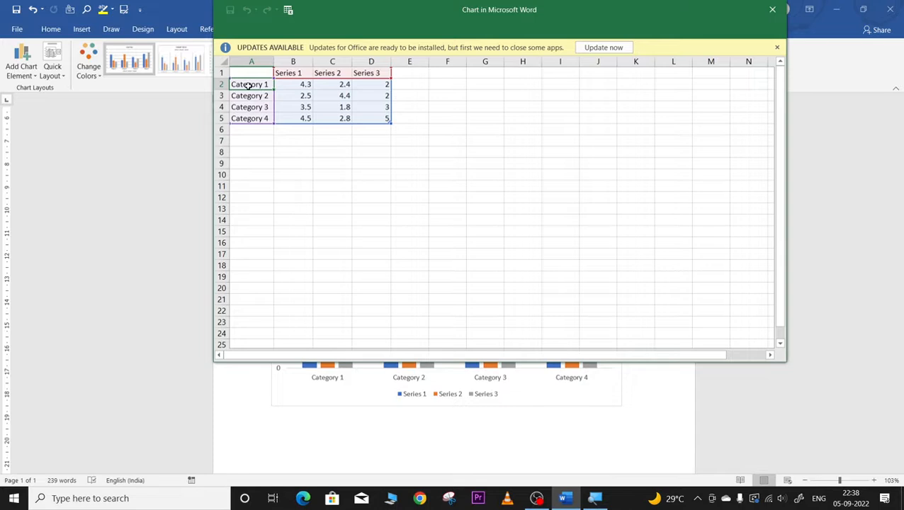
pyautogui.write('am')
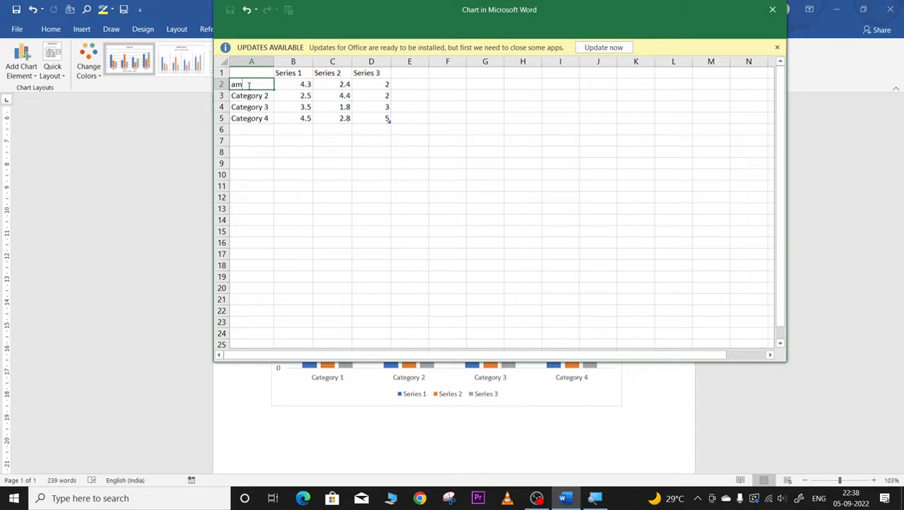
pyautogui.write('an')
pyautogui.press('Return')
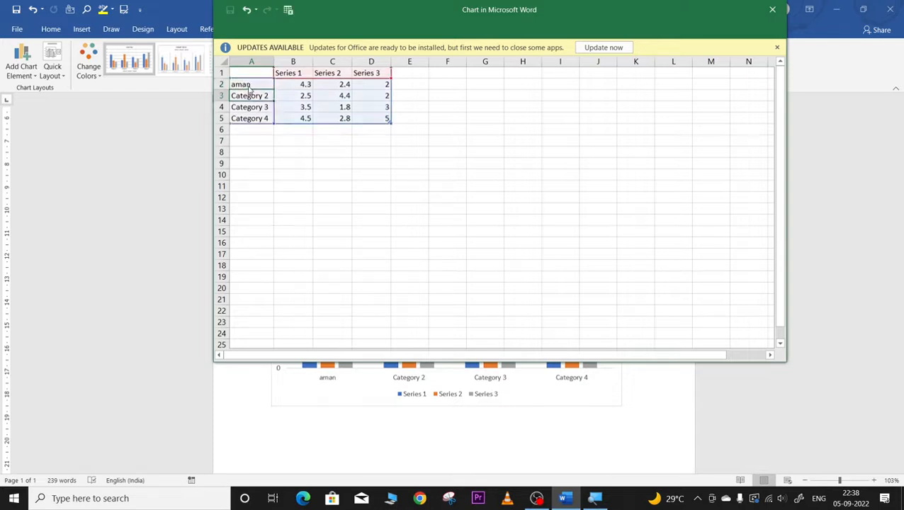
pyautogui.press('BackSpace')
pyautogui.write('roh')
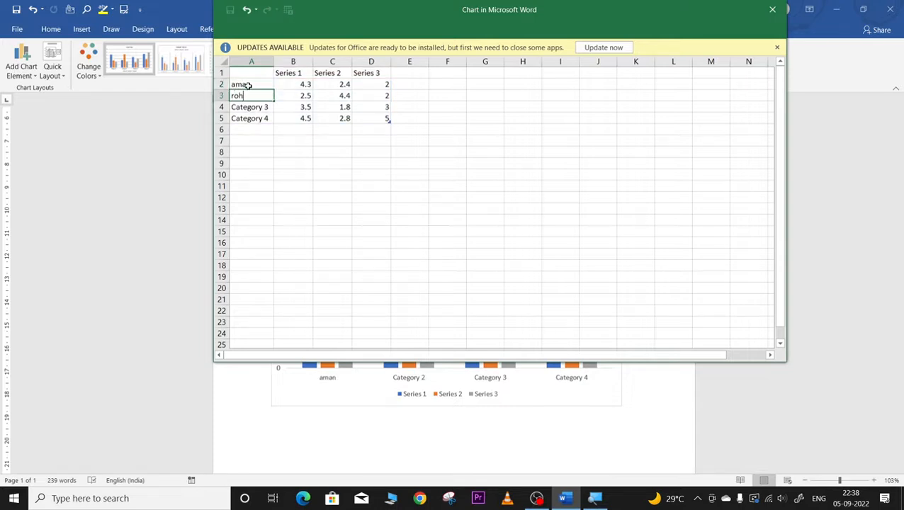
pyautogui.write('it')
pyautogui.press('Return')
pyautogui.write('g')
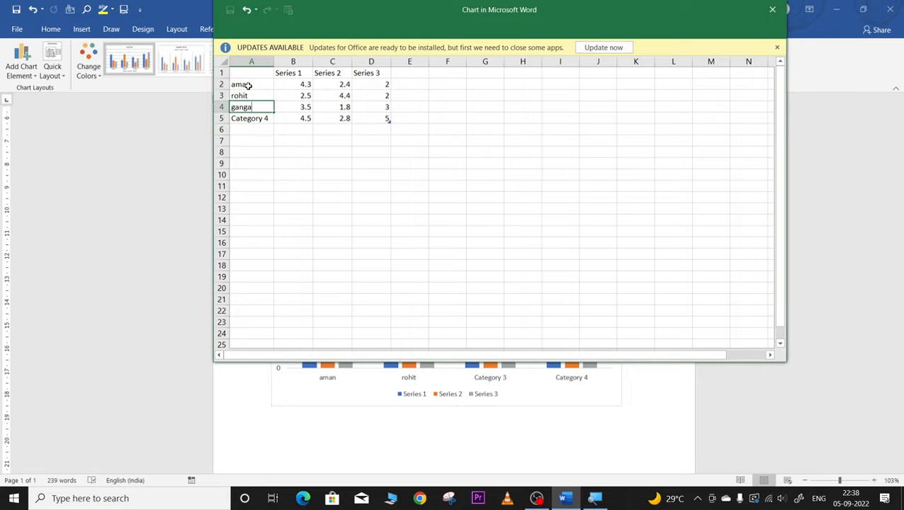
pyautogui.write('anga')
pyautogui.press('Return')
pyautogui.write('surya')
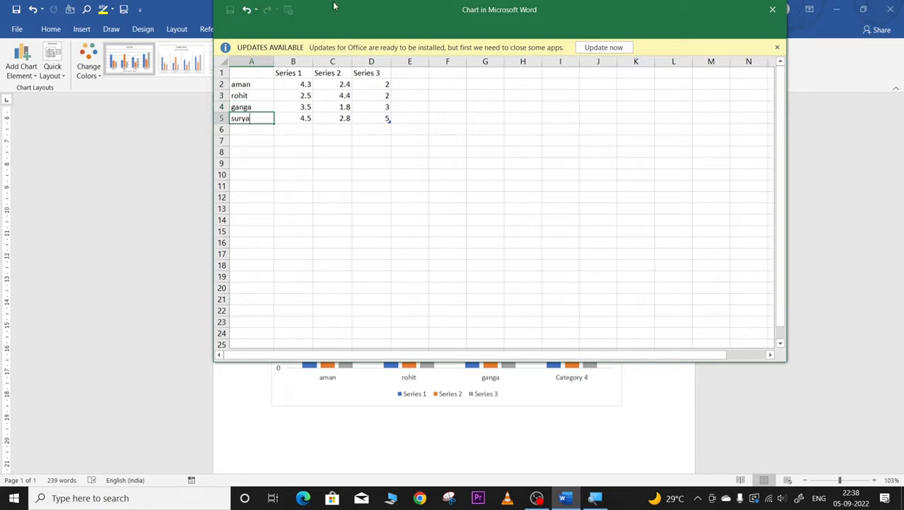
pyautogui.click(291, 73)
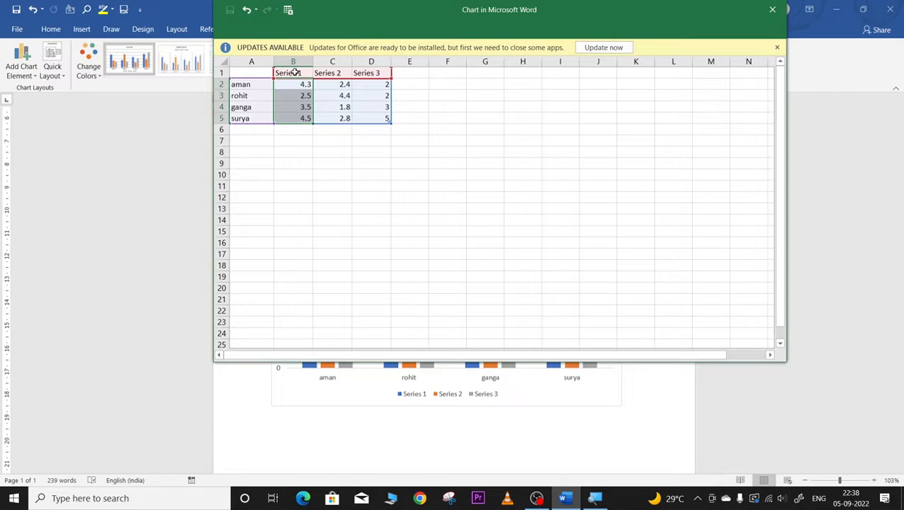
pyautogui.press('Return')
pyautogui.write('class')
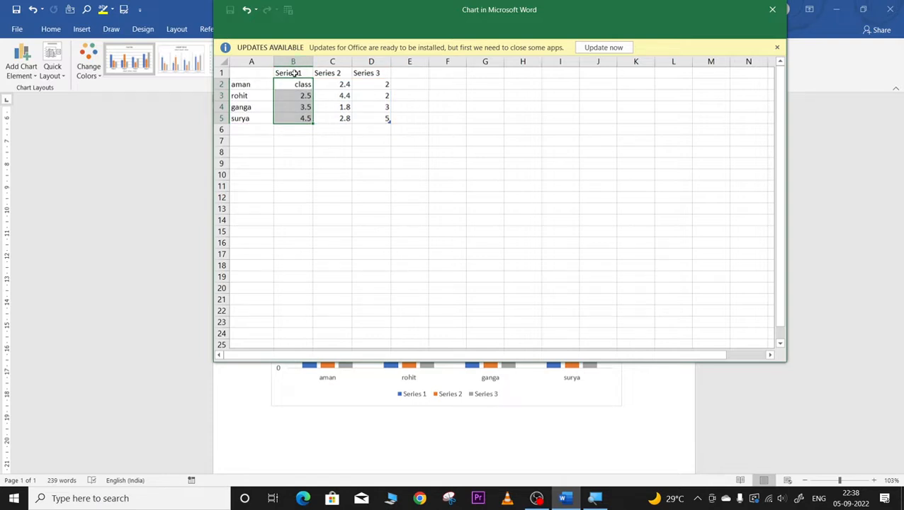
# Step: Add 'name' and 'class' headers and enter class values 5, 6, 8, 9 in the chart data
pyautogui.click(289, 74)
pyautogui.click(245, 69)
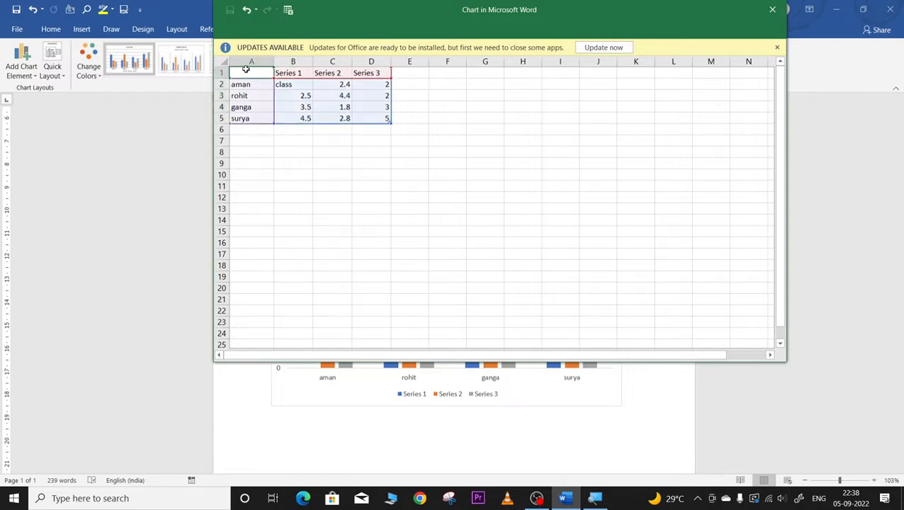
pyautogui.write('name')
pyautogui.press('Tab')
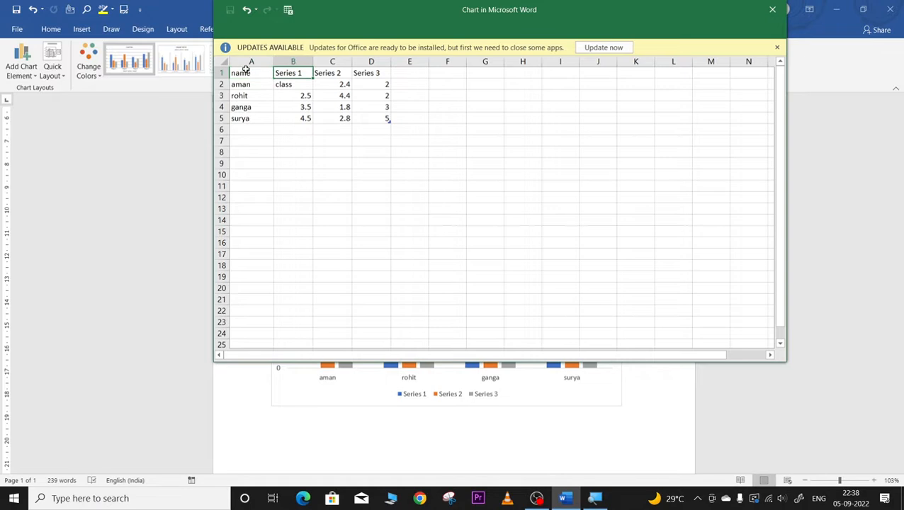
pyautogui.write('class')
pyautogui.press('Return')
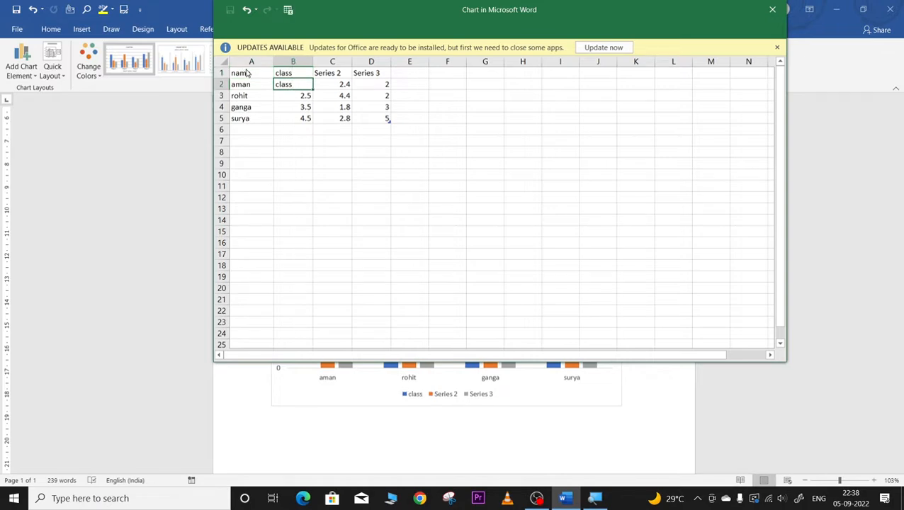
pyautogui.write('5')
pyautogui.press('Return')
pyautogui.write('6')
pyautogui.press('Return')
pyautogui.write('8')
pyautogui.press('Return')
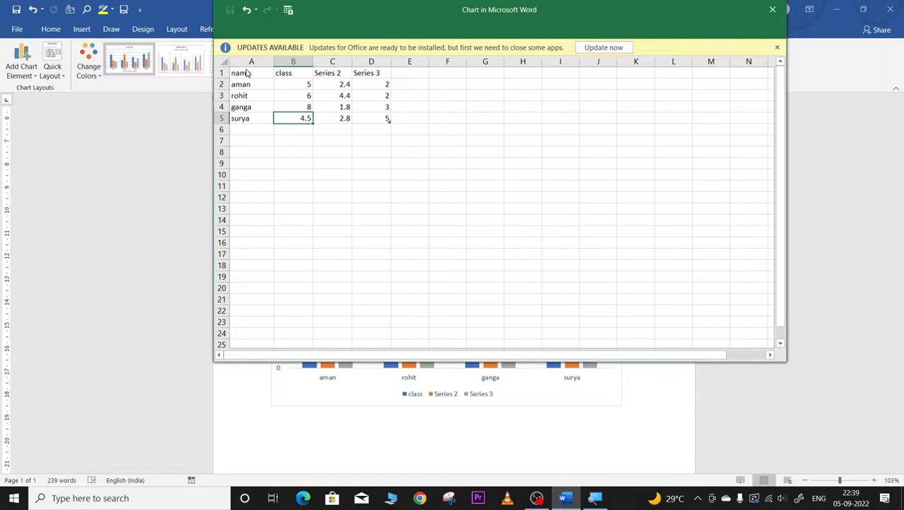
pyautogui.write('9')
# Step: Enter Series 2 scores 56, 60, 78 and 92
pyautogui.press('Up')
pyautogui.press('Up')
pyautogui.press('Up')
pyautogui.press('Right')
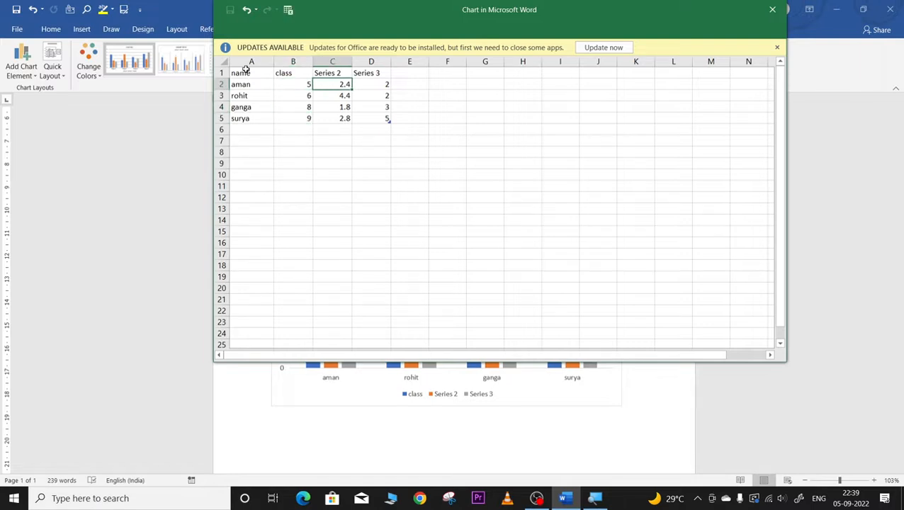
pyautogui.write('56')
pyautogui.press('Return')
pyautogui.write('60')
pyautogui.press('Return')
pyautogui.write('78')
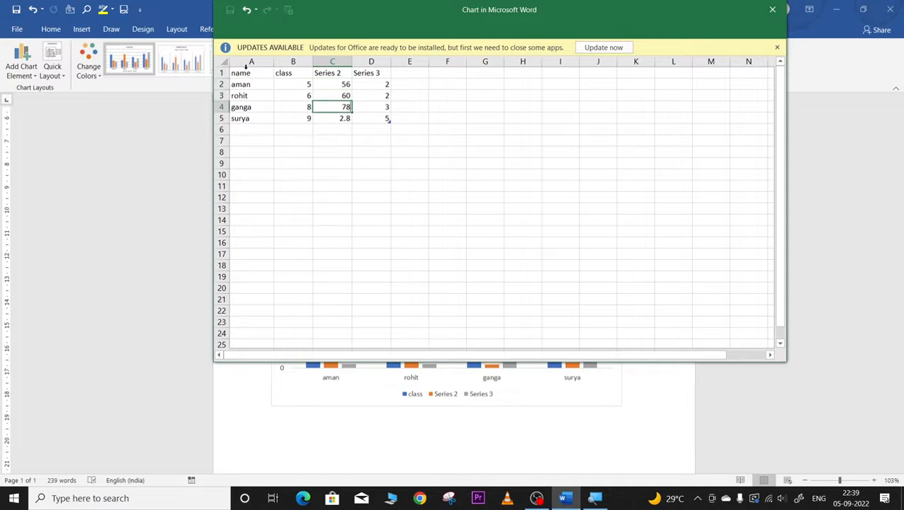
pyautogui.press('Return')
pyautogui.write('92')
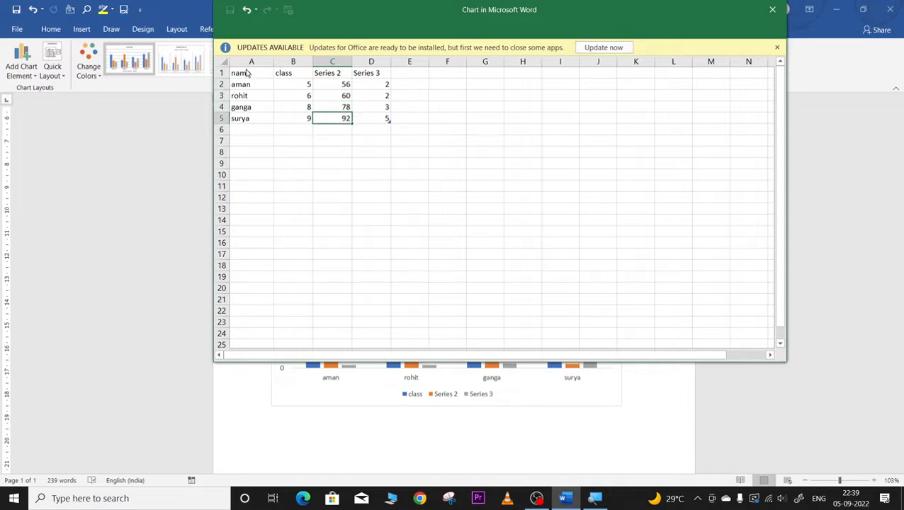
pyautogui.press('Up')
# Step: Enter Series 3 scores 75, 62, 79 and 95
pyautogui.press('Right')
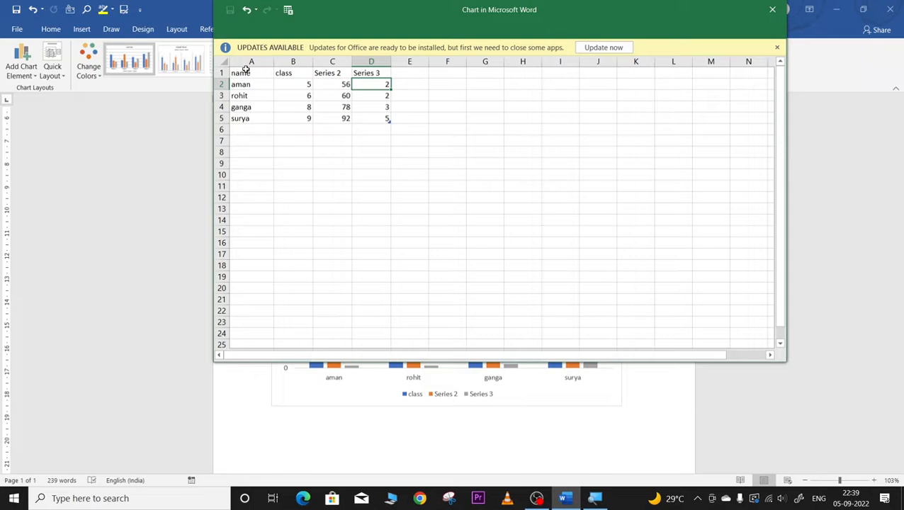
pyautogui.write('75')
pyautogui.press('Return')
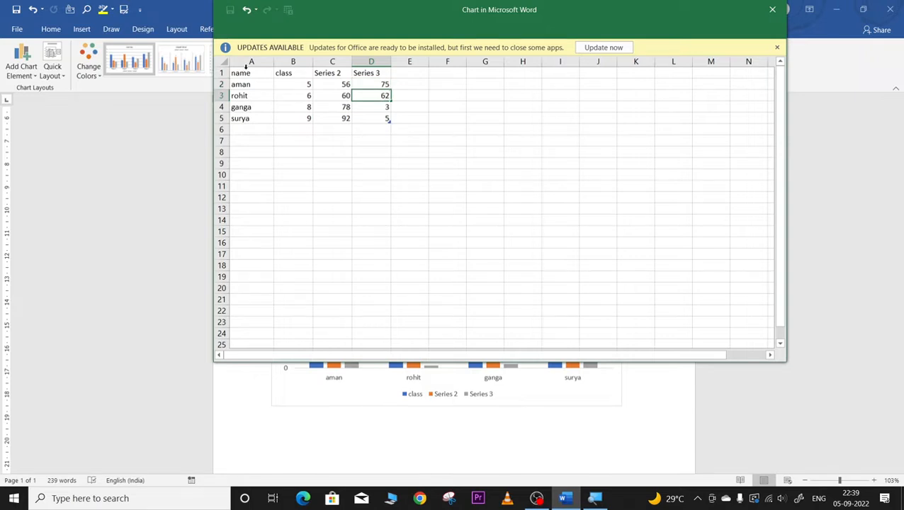
pyautogui.press('Return')
pyautogui.write('79')
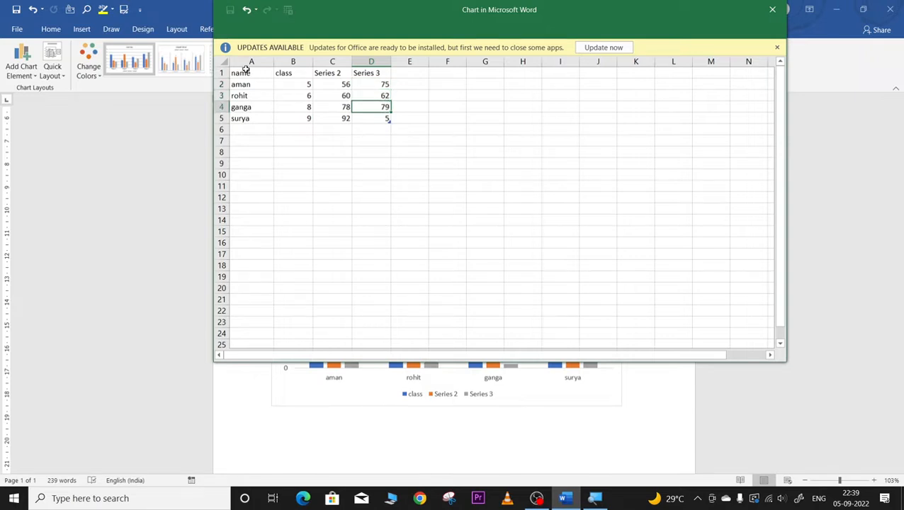
pyautogui.press('Return')
pyautogui.write('9')
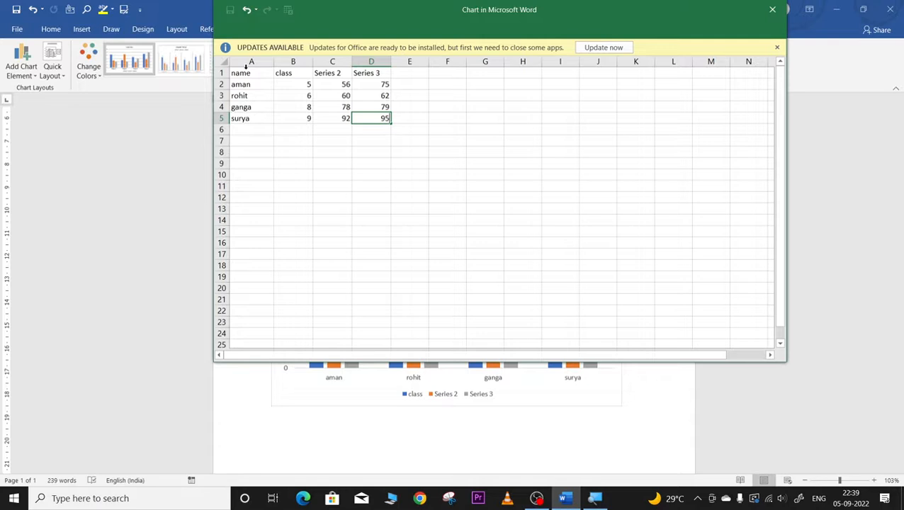
pyautogui.write('5')
pyautogui.click(220, 231)
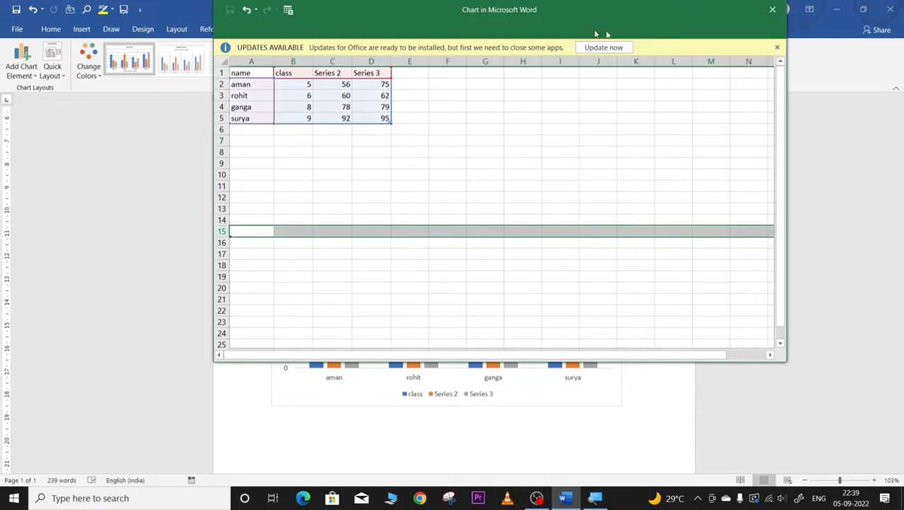
# Step: Close the data sheet, shrink the chart slightly, and apply a light chart style with data labels
pyautogui.click(772, 10)
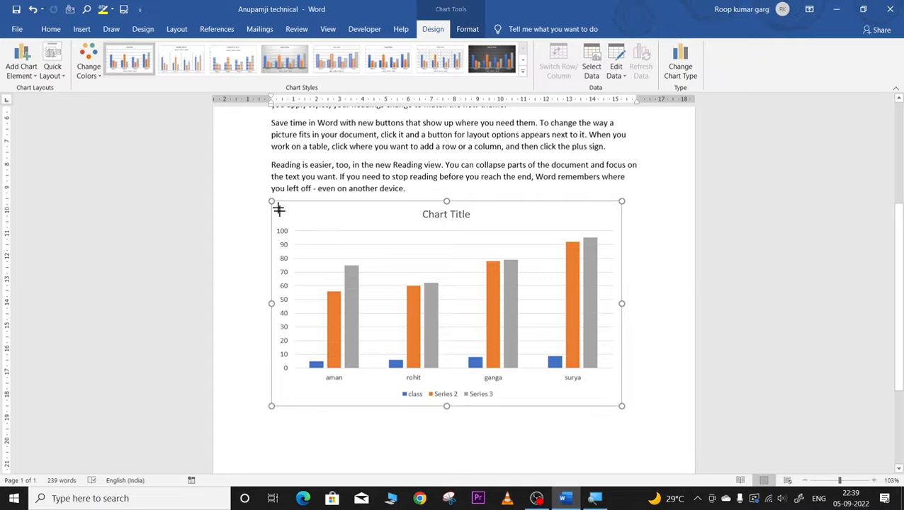
pyautogui.moveTo(273, 204); pyautogui.dragTo(297, 242)
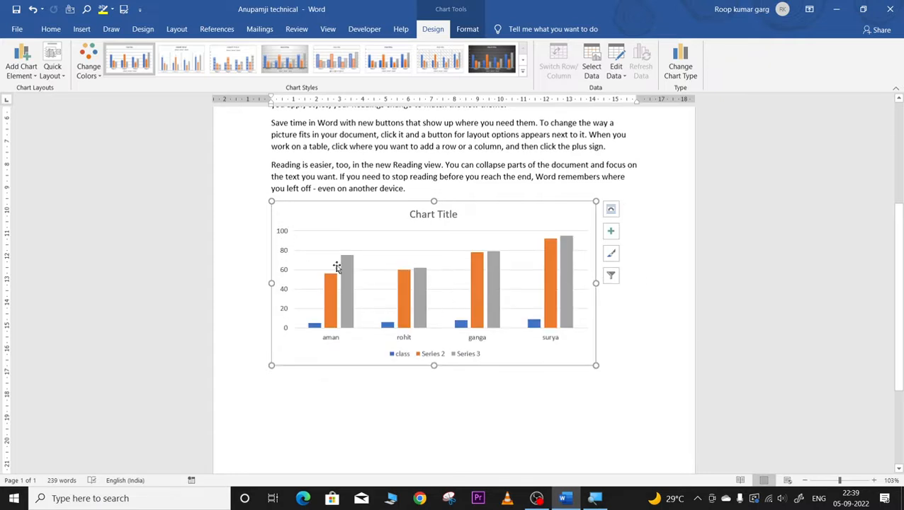
pyautogui.click(523, 72)
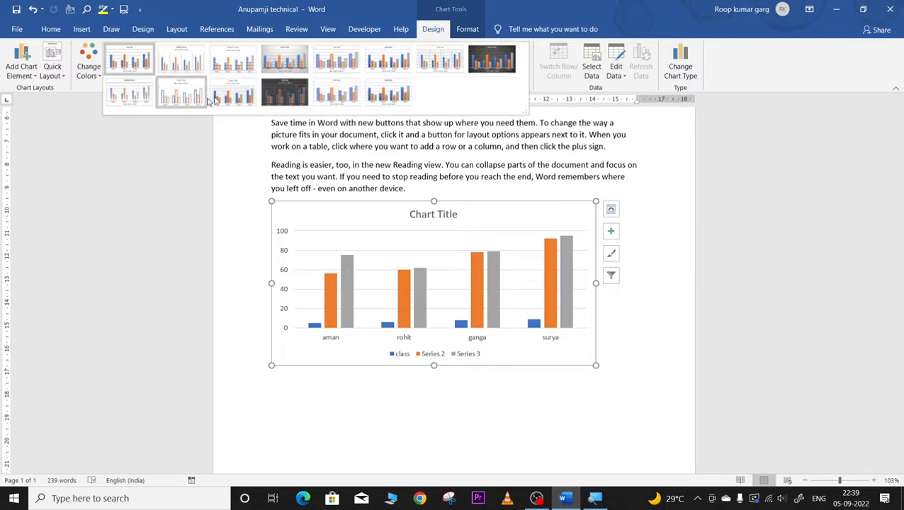
pyautogui.click(270, 65)
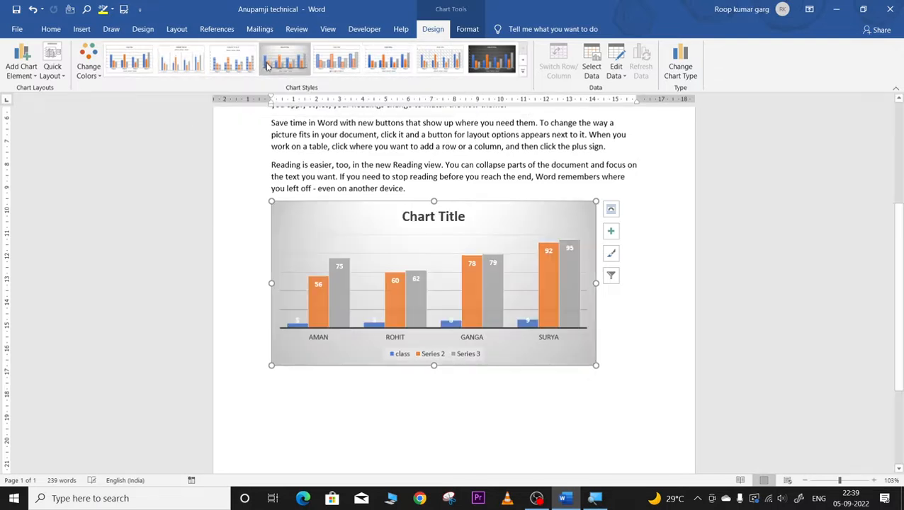
pyautogui.click(491, 60)
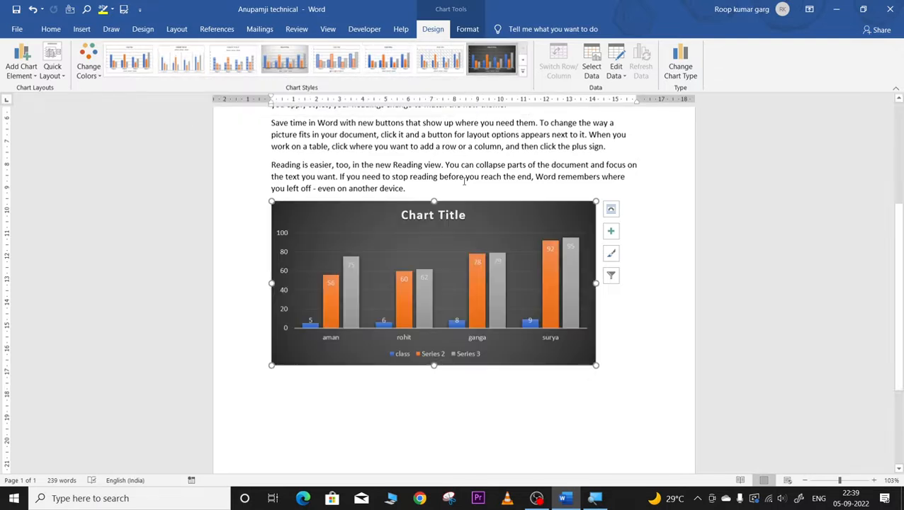
pyautogui.click(336, 60)
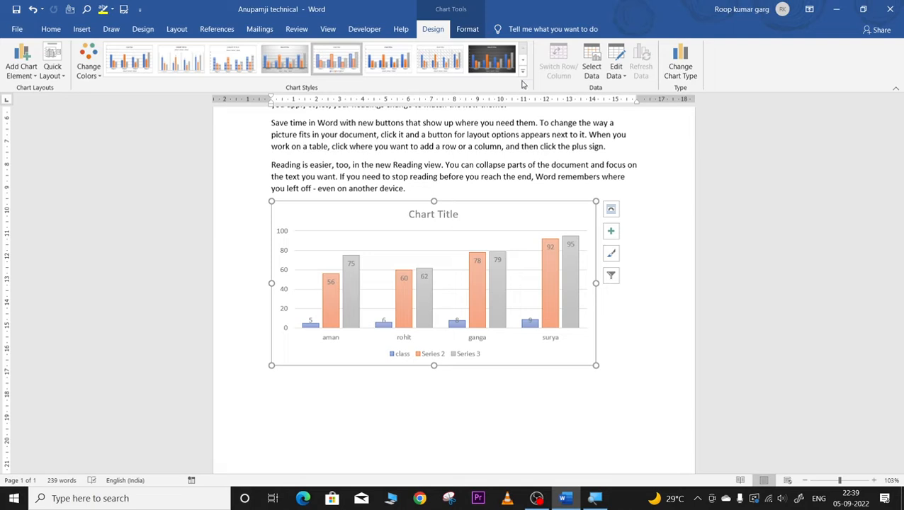
pyautogui.click(682, 68)
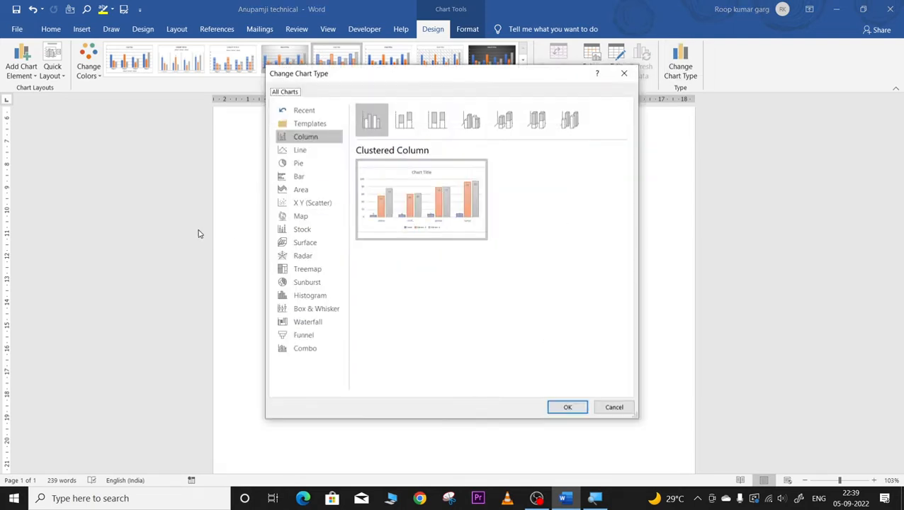
# Step: Convert the column chart to a Line chart and show its Chart Elements list
pyautogui.click(309, 151)
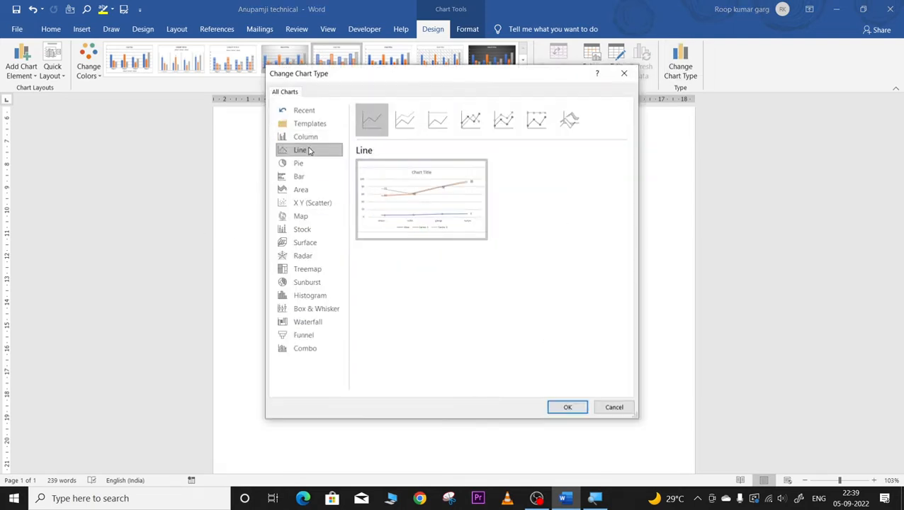
pyautogui.click(567, 407)
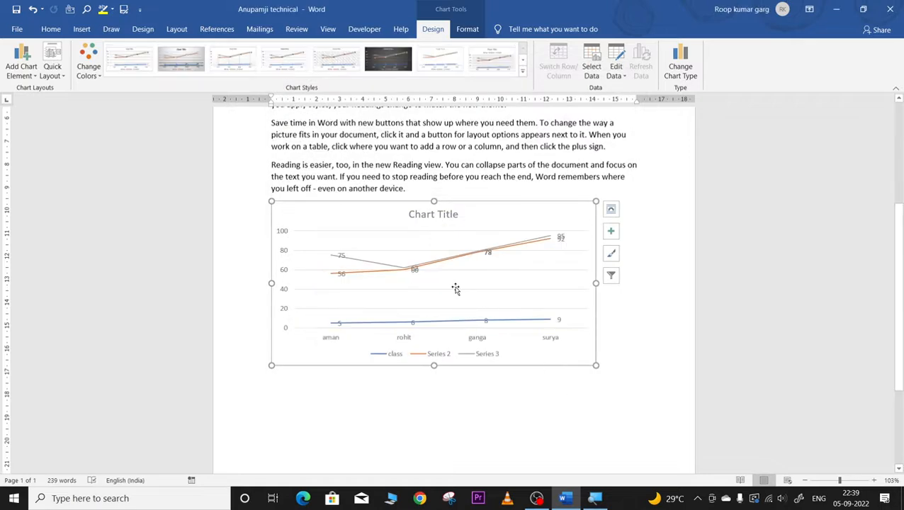
pyautogui.click(611, 231)
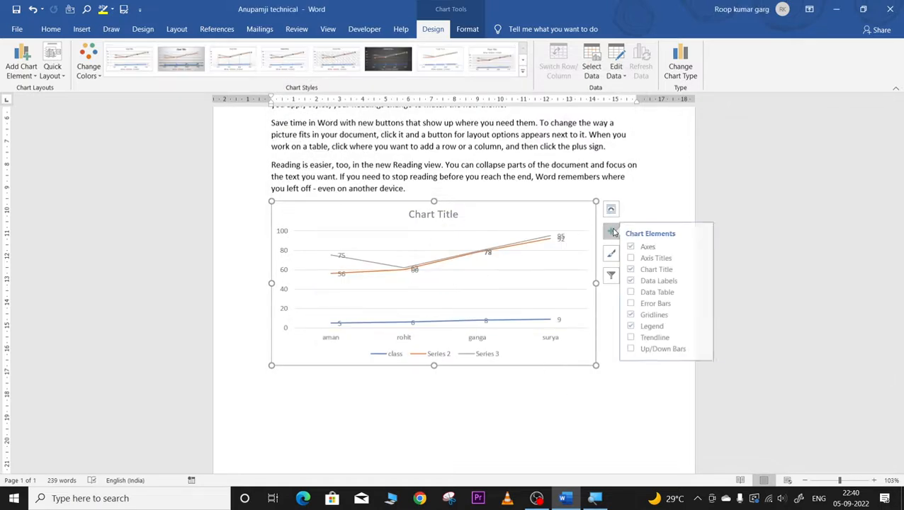
pyautogui.click(613, 232)
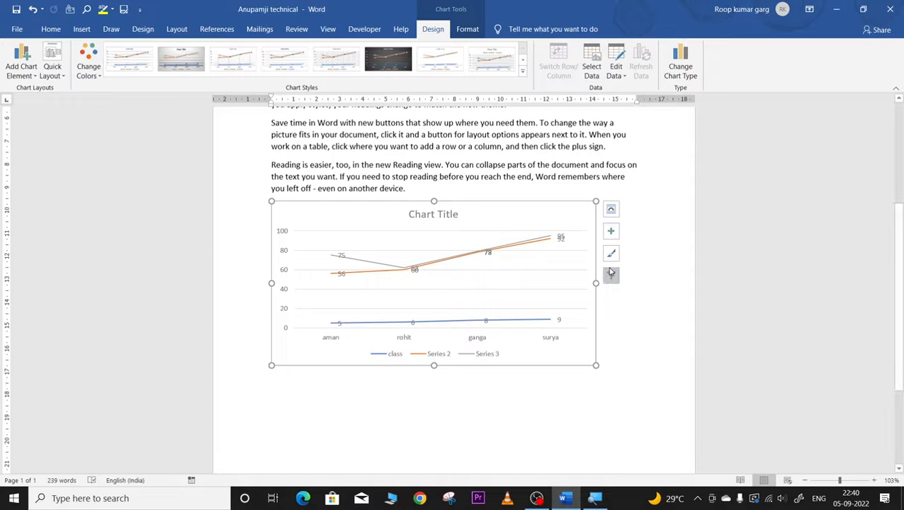
pyautogui.click(613, 233)
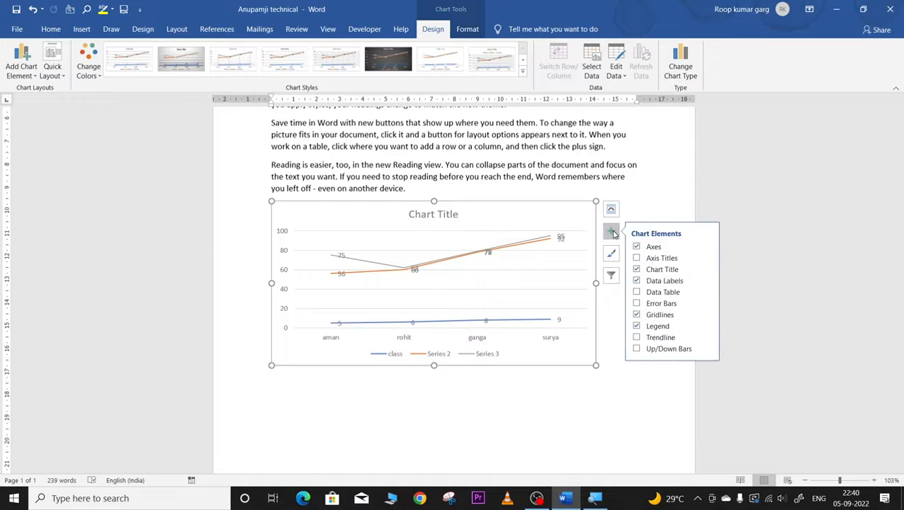
# Step: Hide the chart title, data labels and gridlines
pyautogui.click(636, 270)
pyautogui.click(636, 281)
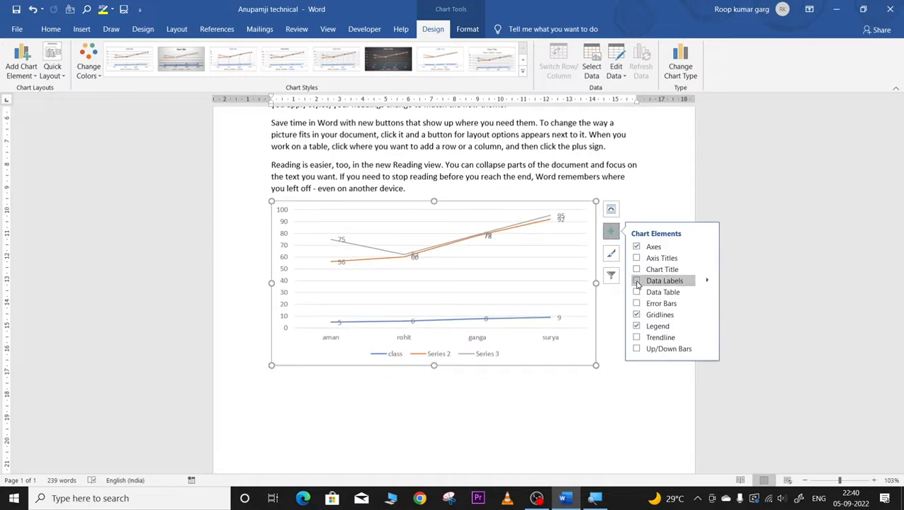
pyautogui.click(636, 315)
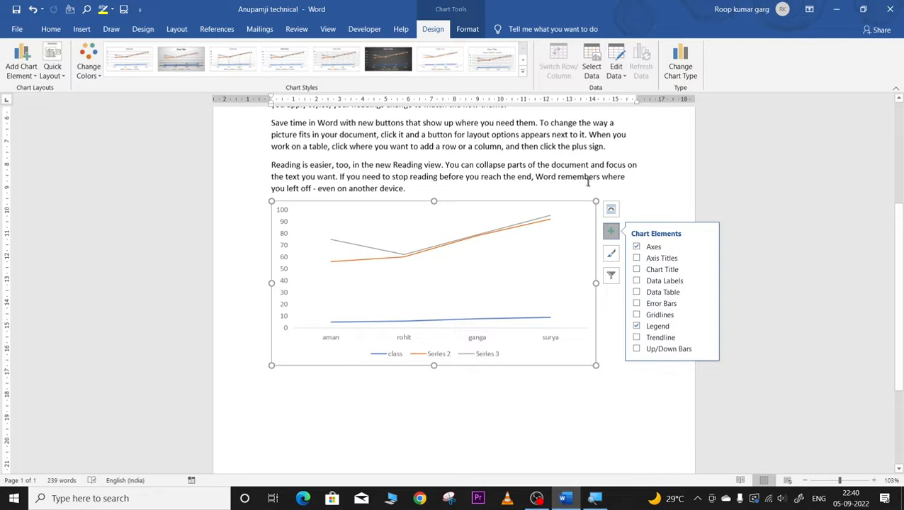
# Step: Try an XY Scatter chart type, then change the chart to a Pie chart
pyautogui.click(678, 65)
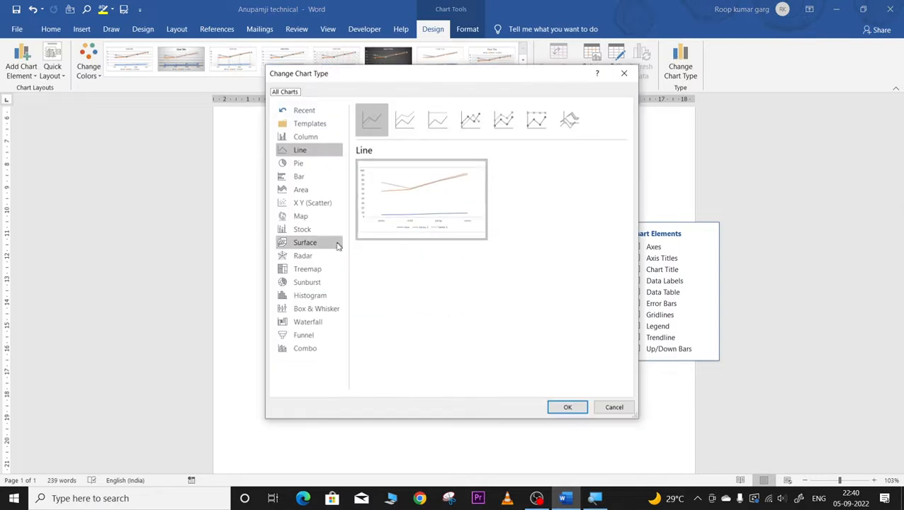
pyautogui.click(300, 217)
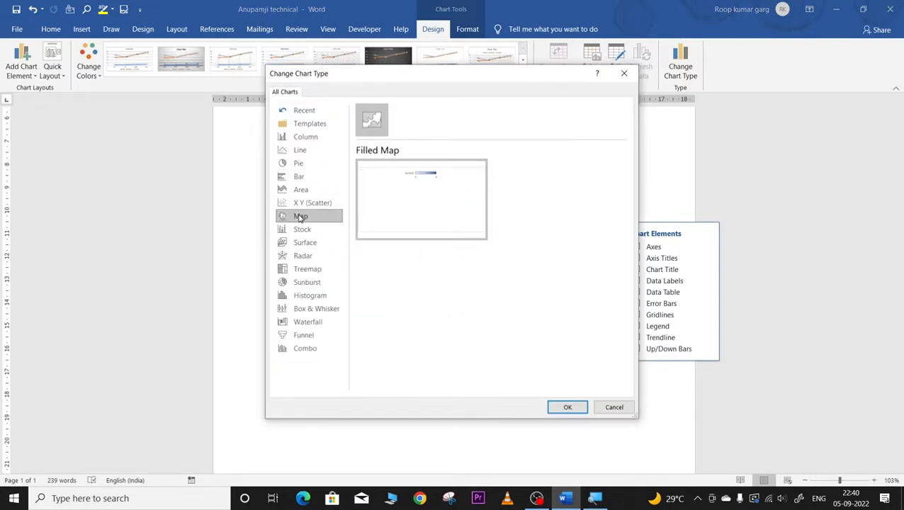
pyautogui.click(297, 204)
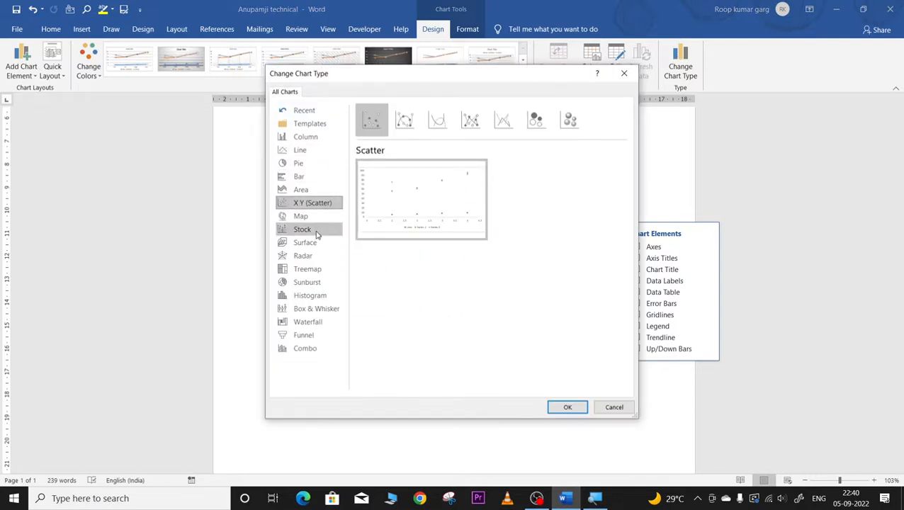
pyautogui.click(566, 407)
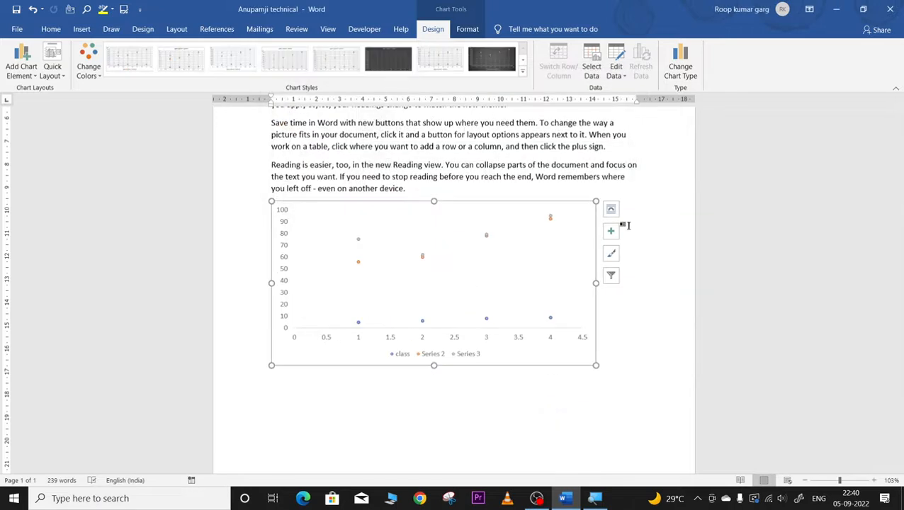
pyautogui.click(676, 69)
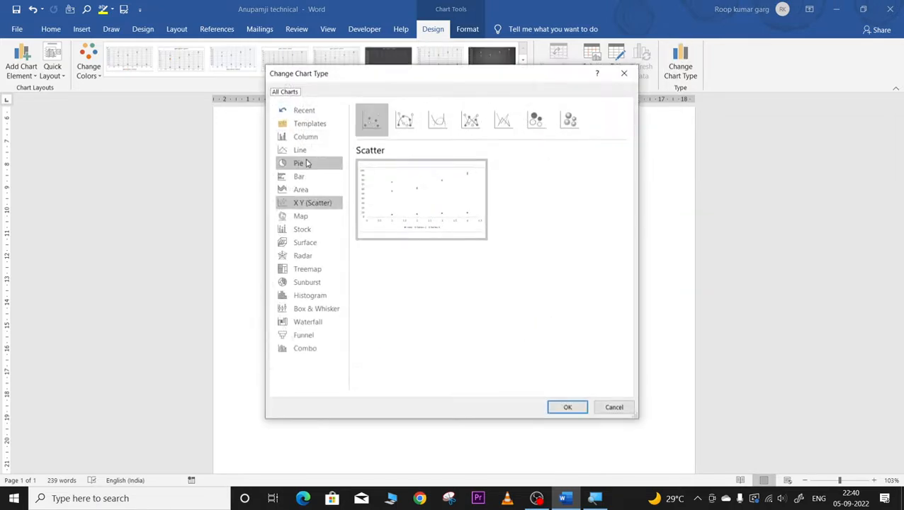
pyautogui.click(301, 162)
pyautogui.click(566, 407)
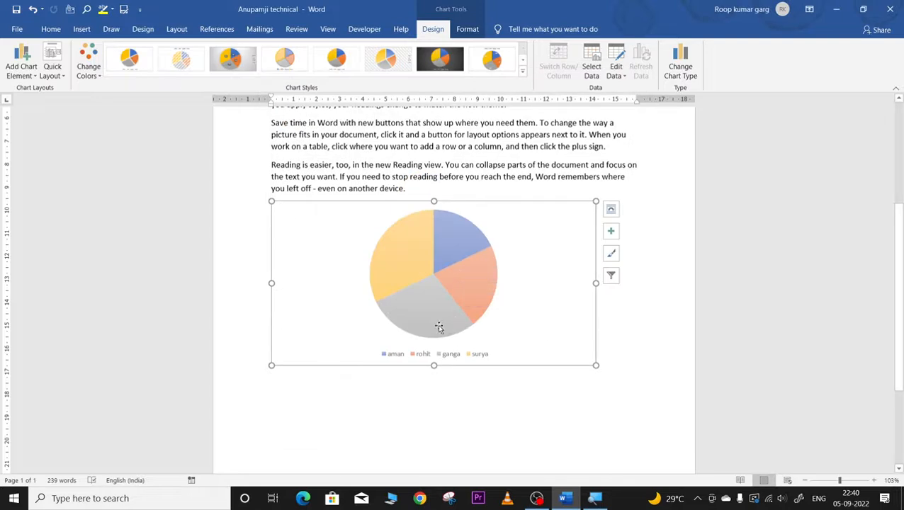
# Step: Try dark and white pie styles, then apply the grey style with percentage slice labels
pyautogui.click(440, 58)
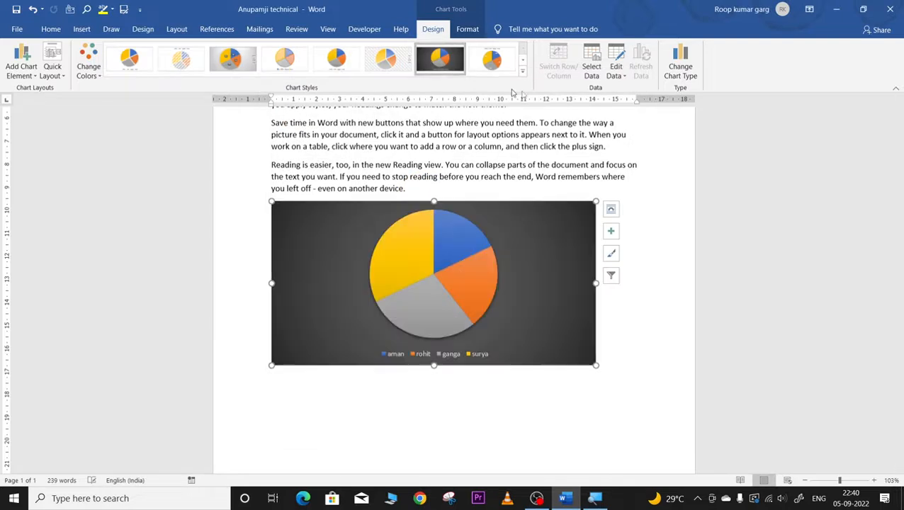
pyautogui.click(522, 71)
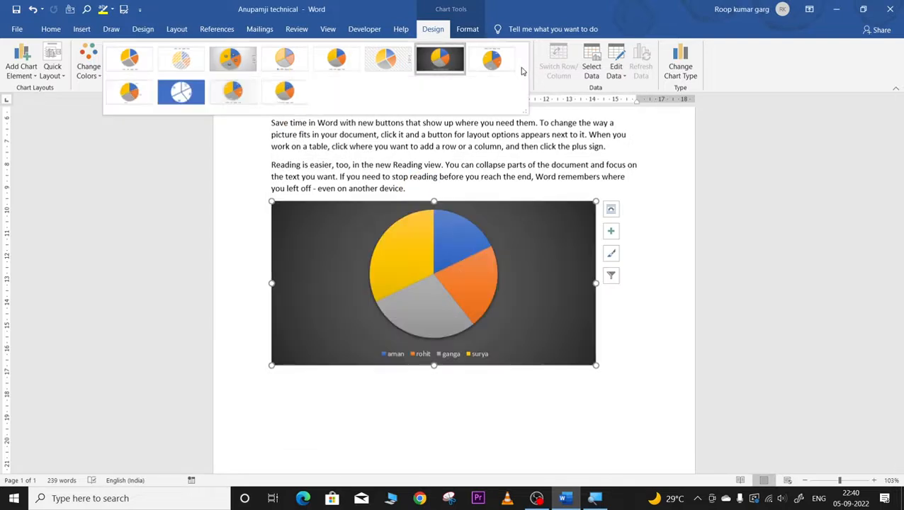
pyautogui.click(286, 92)
pyautogui.click(522, 70)
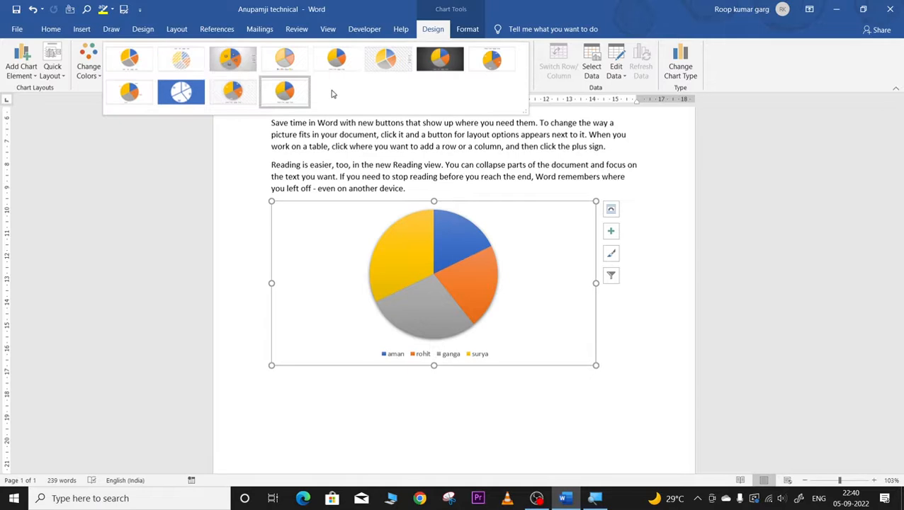
pyautogui.click(232, 91)
pyautogui.doubleClick(439, 411)
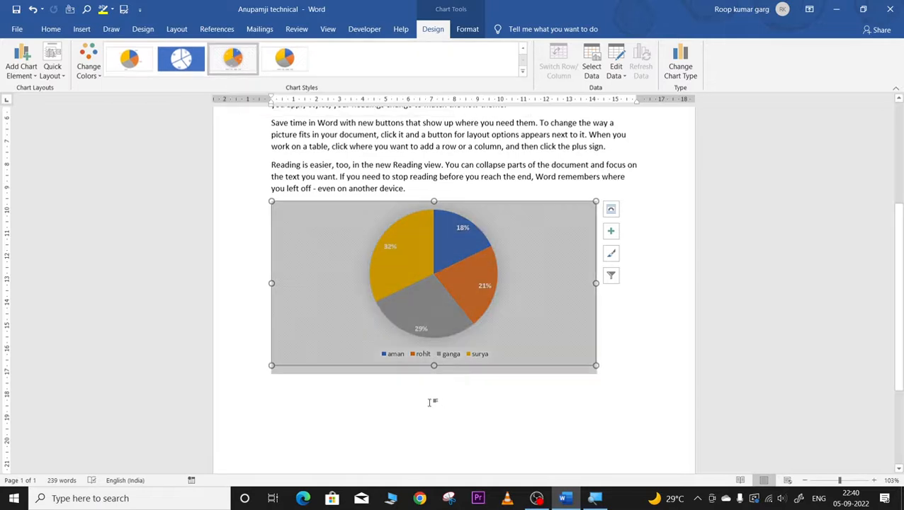
pyautogui.click(408, 264)
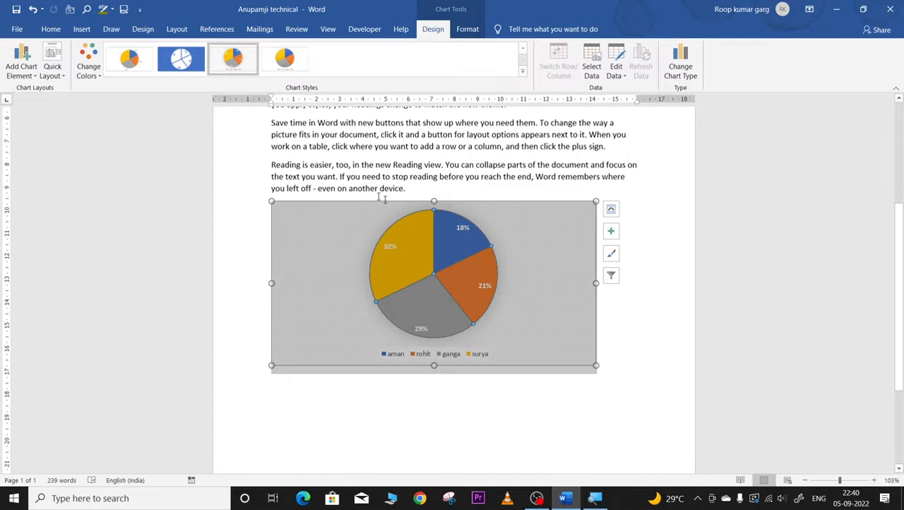
pyautogui.click(82, 32)
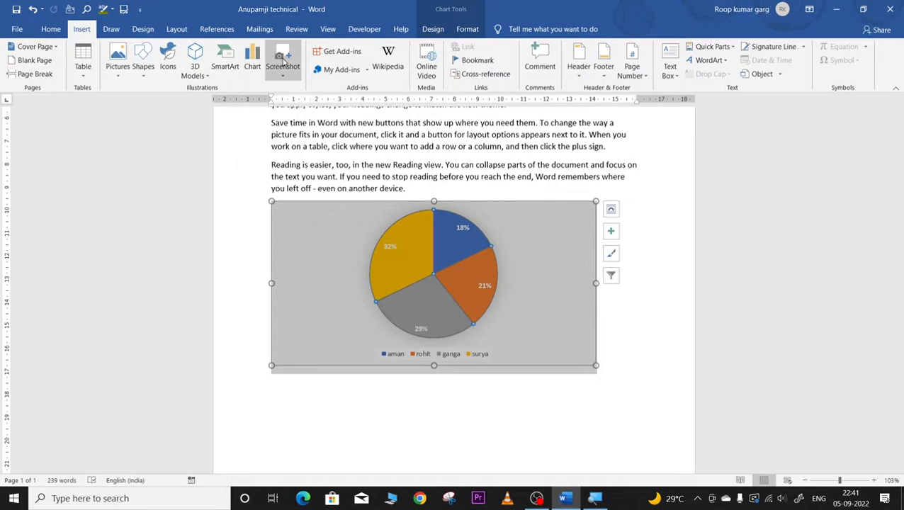
pyautogui.click(280, 58)
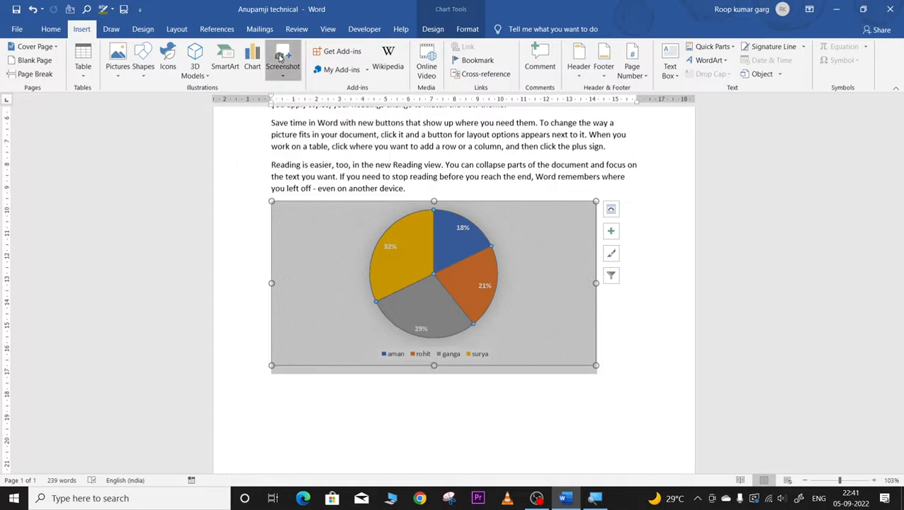
pyautogui.click(298, 91)
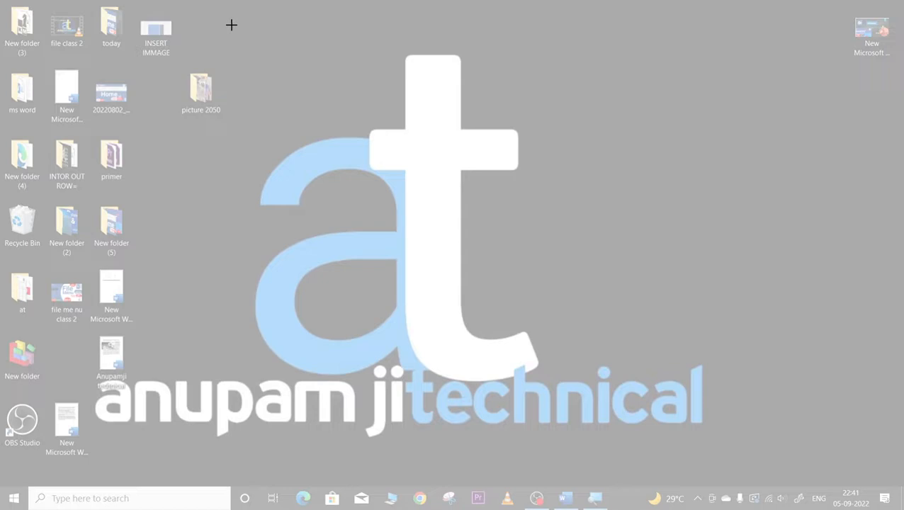
pyautogui.moveTo(229, 21); pyautogui.dragTo(600, 389)
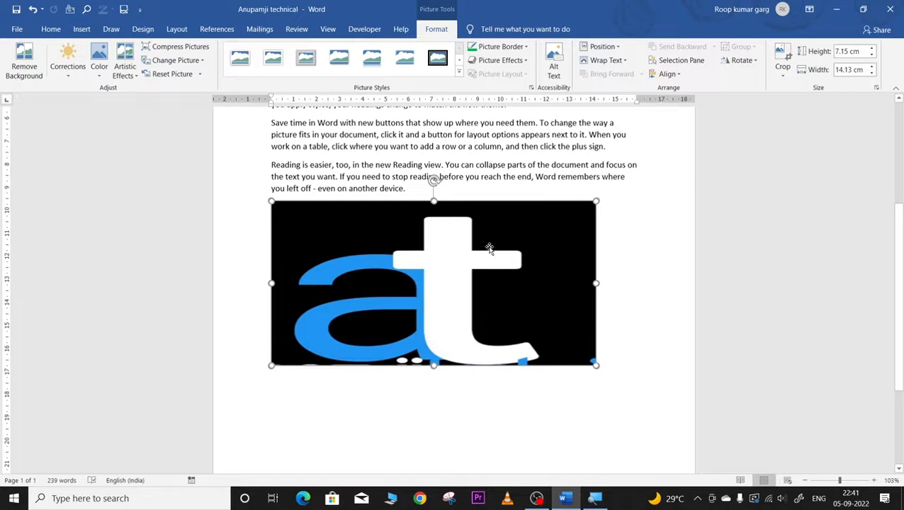
pyautogui.hotkey('ctrl', 'z')
pyautogui.hotkey('ctrl', 'z')
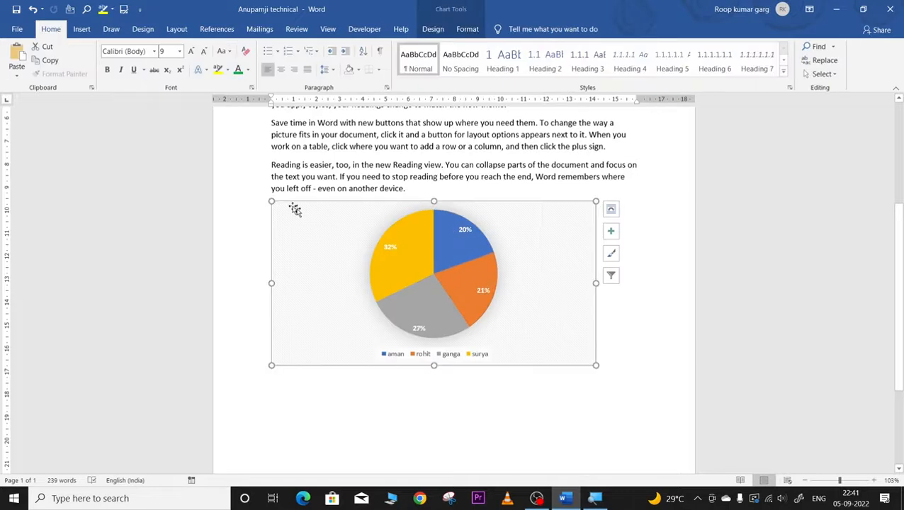
# Step: Delete the pie chart and insert a Screen Clipping of Chrome's Google new tab page
pyautogui.rightClick(272, 201)
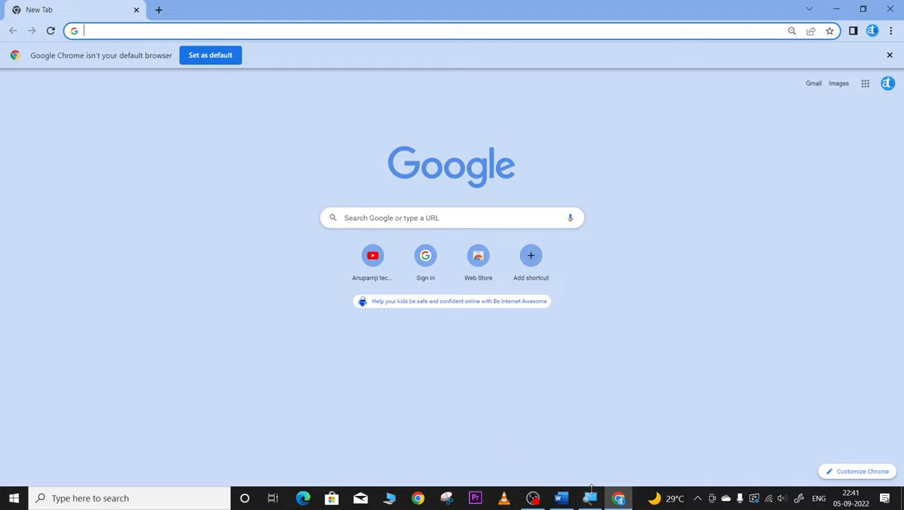
pyautogui.click(562, 498)
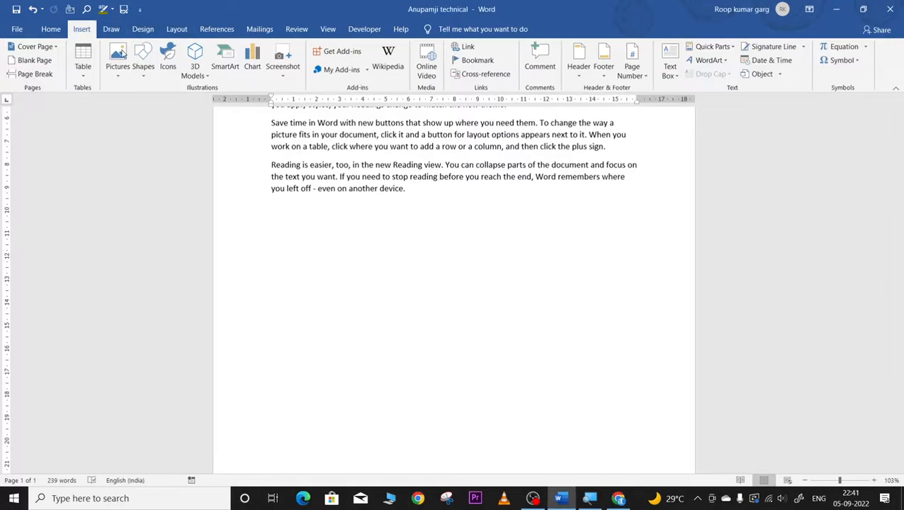
pyautogui.click(287, 68)
pyautogui.click(299, 91)
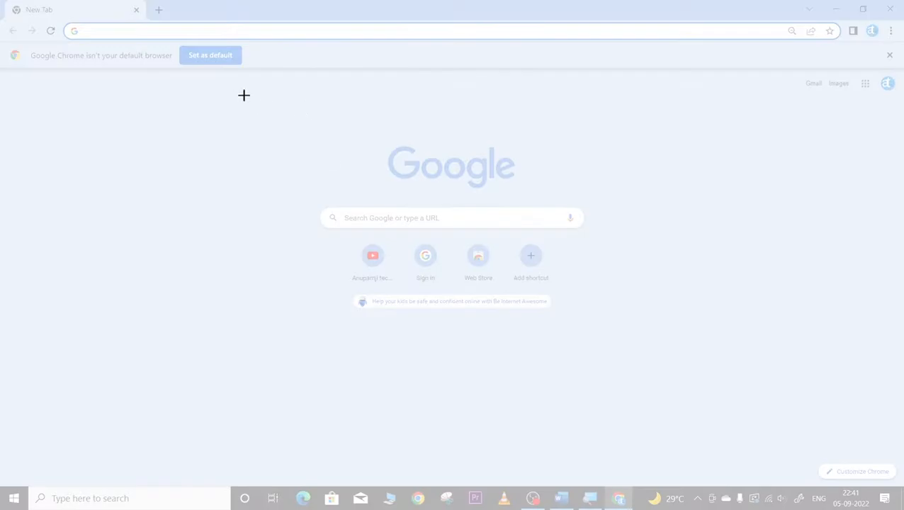
pyautogui.moveTo(239, 86); pyautogui.dragTo(771, 453)
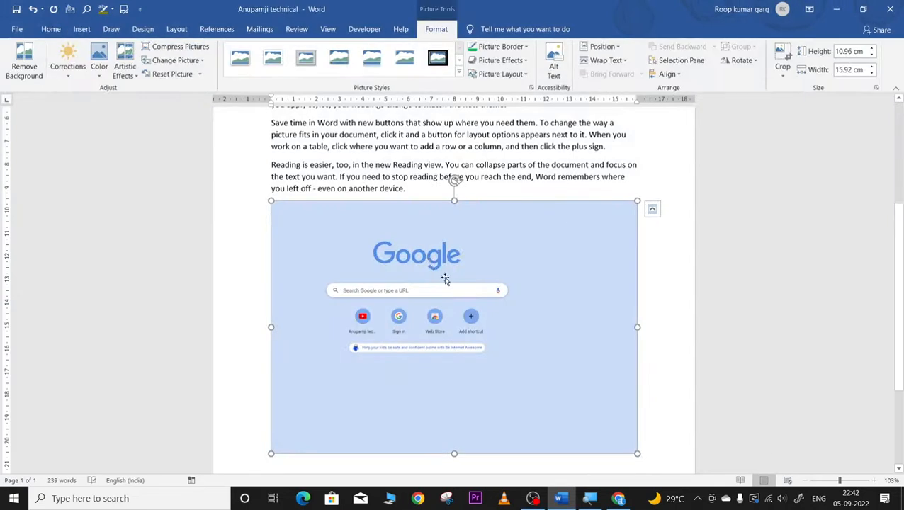
# Step: Cancel saving the screenshot as a picture file and return to the Insert ribbon
pyautogui.rightClick(499, 243)
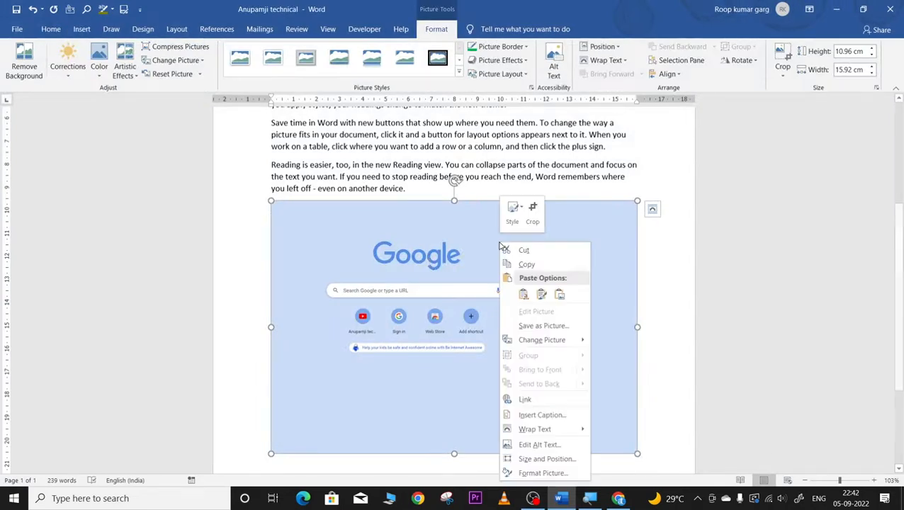
pyautogui.click(528, 330)
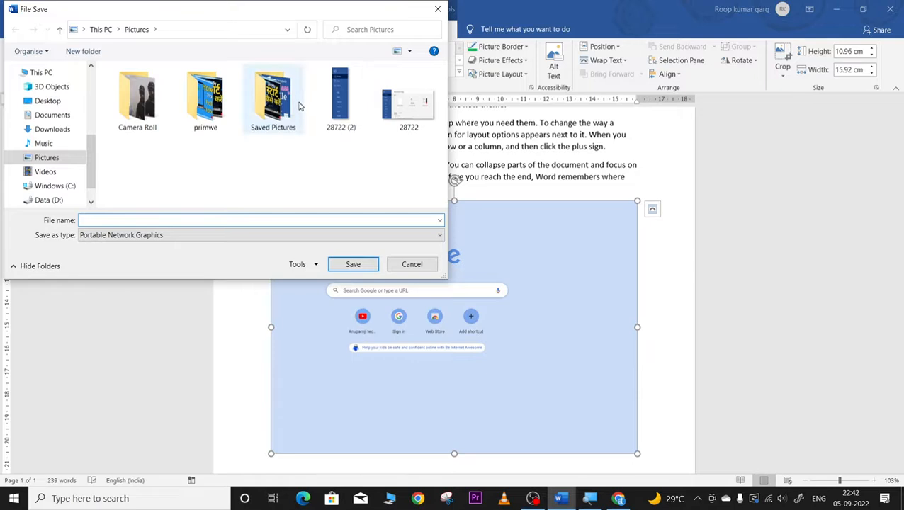
pyautogui.click(437, 9)
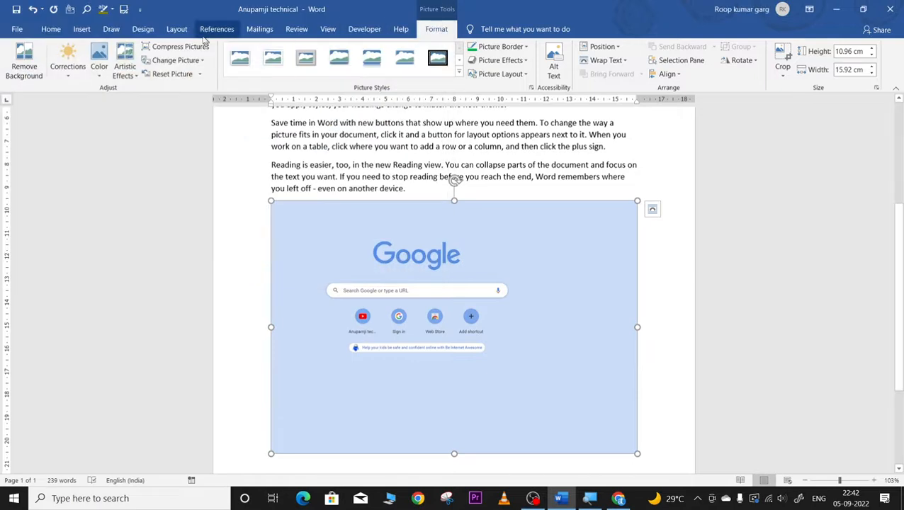
pyautogui.click(81, 29)
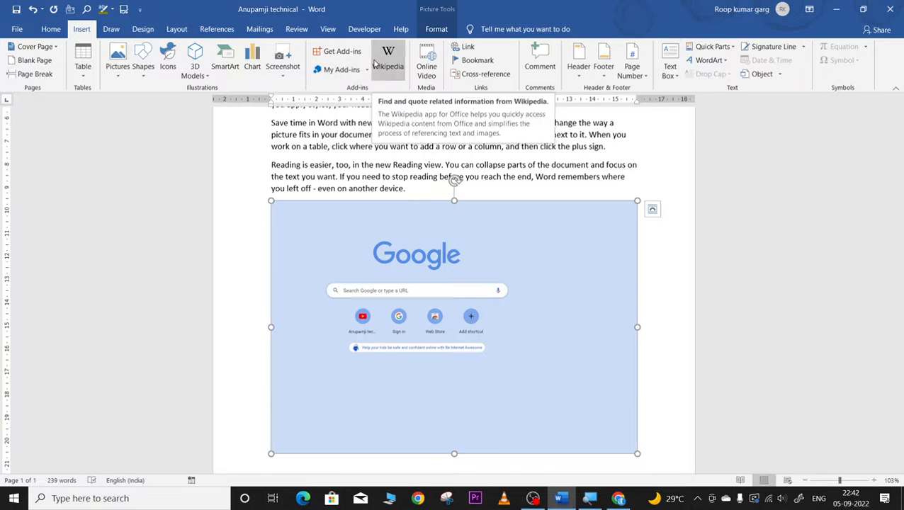
# Step: Preview the Online Video 'Insert a video' dialog and close it without inserting anything
pyautogui.click(427, 67)
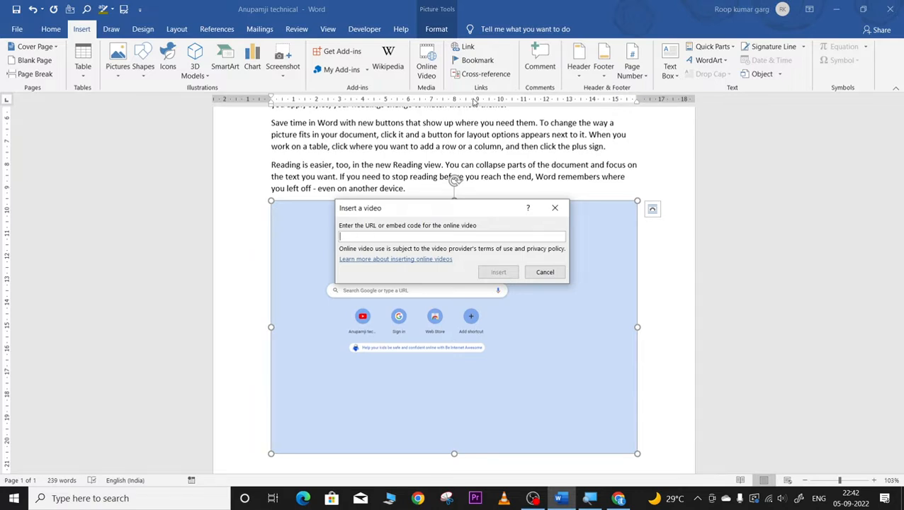
pyautogui.click(428, 66)
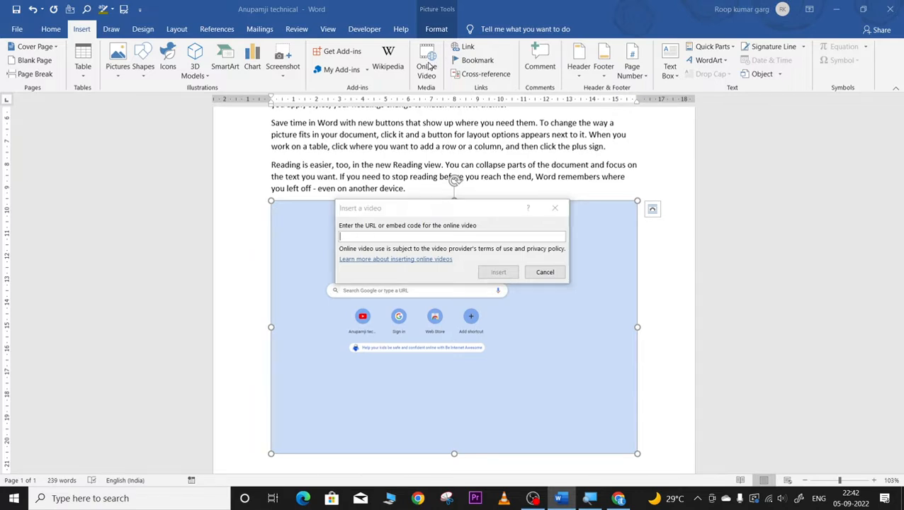
pyautogui.click(554, 207)
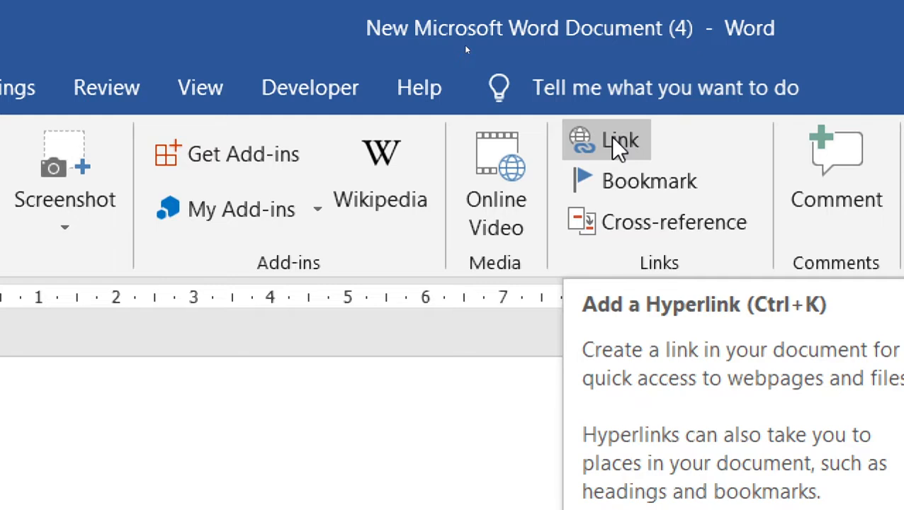
# Step: Dismiss the hyperlink dialog and select the opening word Video
pyautogui.click(615, 141)
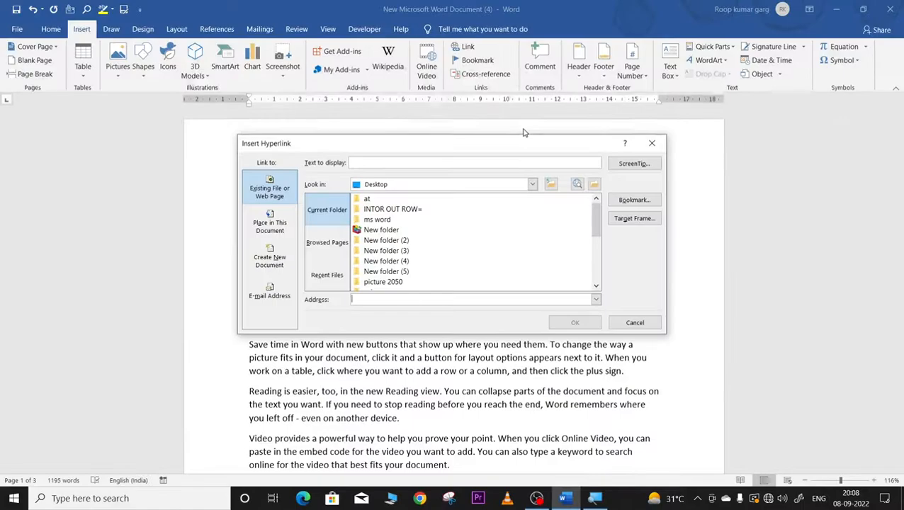
pyautogui.click(651, 143)
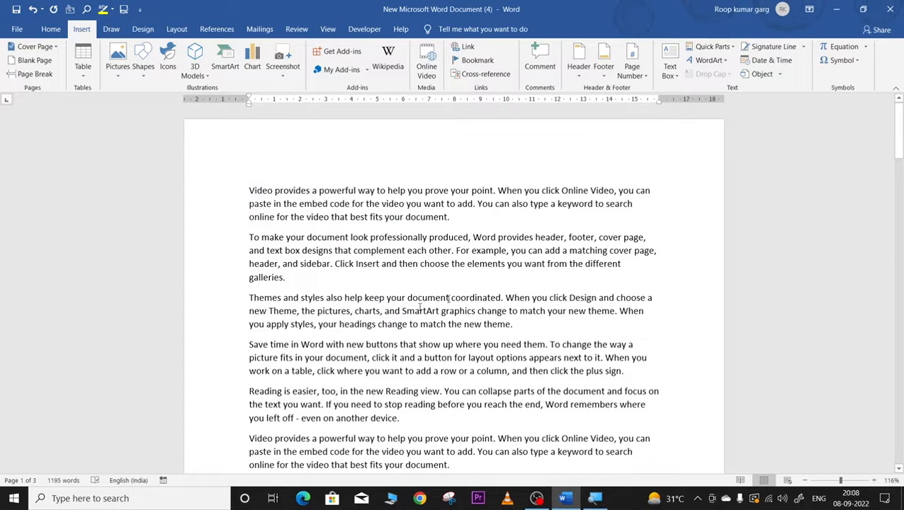
pyautogui.moveTo(250, 190); pyautogui.dragTo(270, 192)
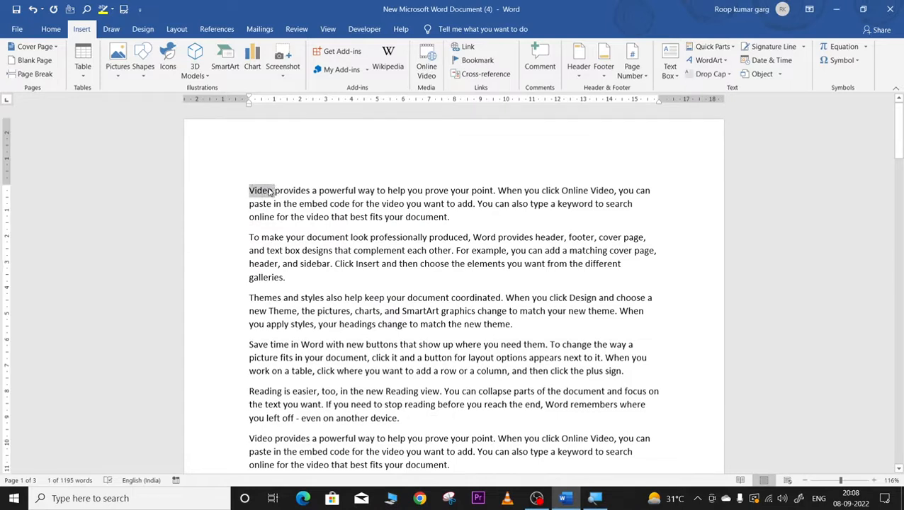
pyautogui.hotkey('ctrl', 'a')
pyautogui.click(271, 191)
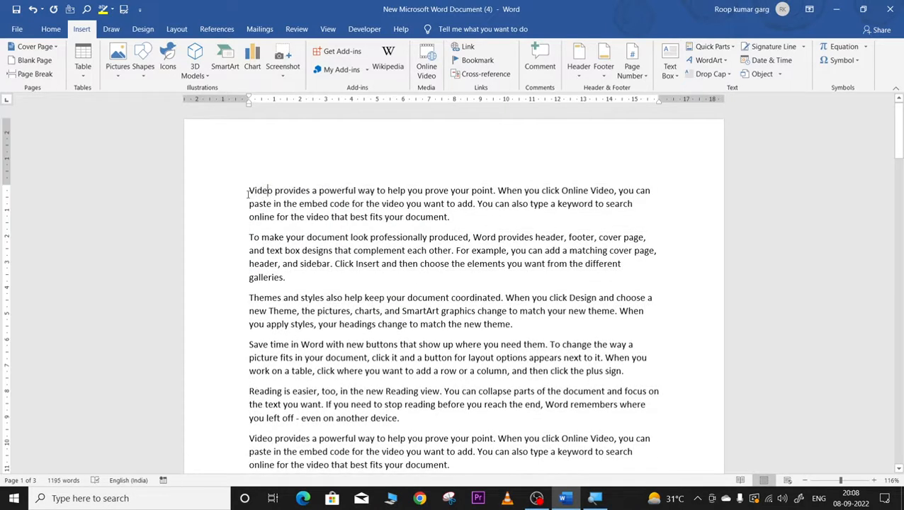
pyautogui.moveTo(249, 192); pyautogui.dragTo(273, 191)
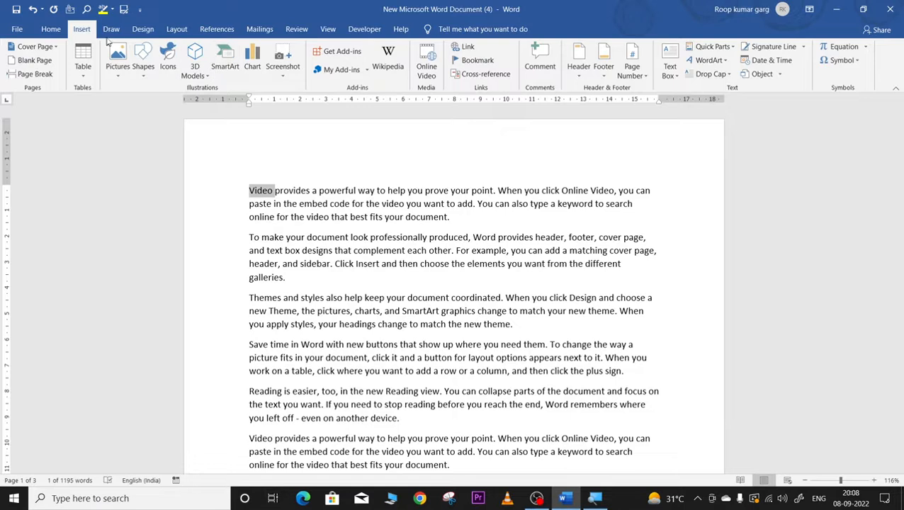
# Step: Enlarge Video to 24 pt and put it on its own line
pyautogui.click(51, 29)
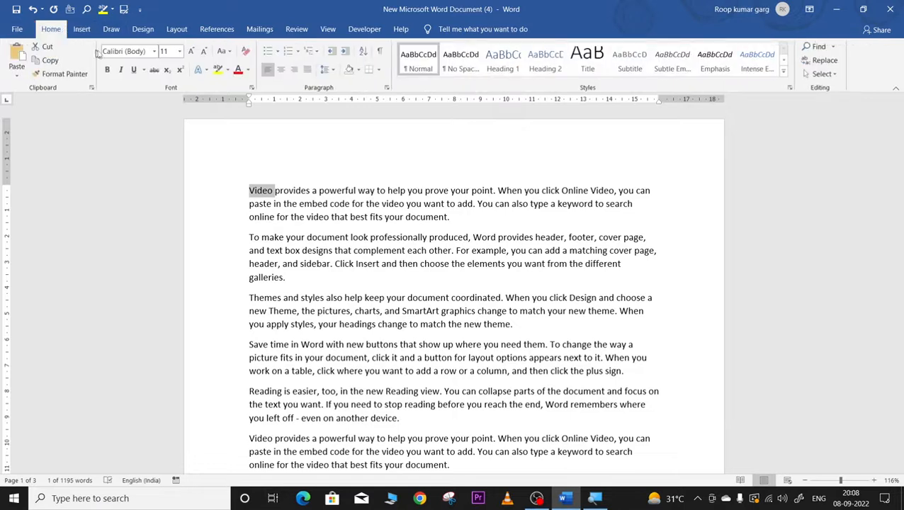
pyautogui.click(192, 51)
pyautogui.click(192, 52)
pyautogui.click(192, 51)
pyautogui.click(192, 52)
pyautogui.click(192, 52)
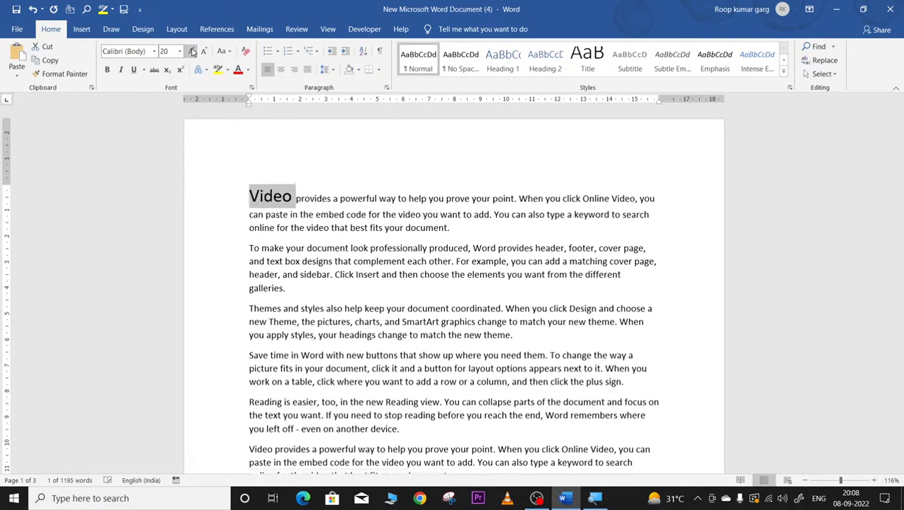
pyautogui.click(192, 51)
pyautogui.click(192, 52)
pyautogui.click(307, 203)
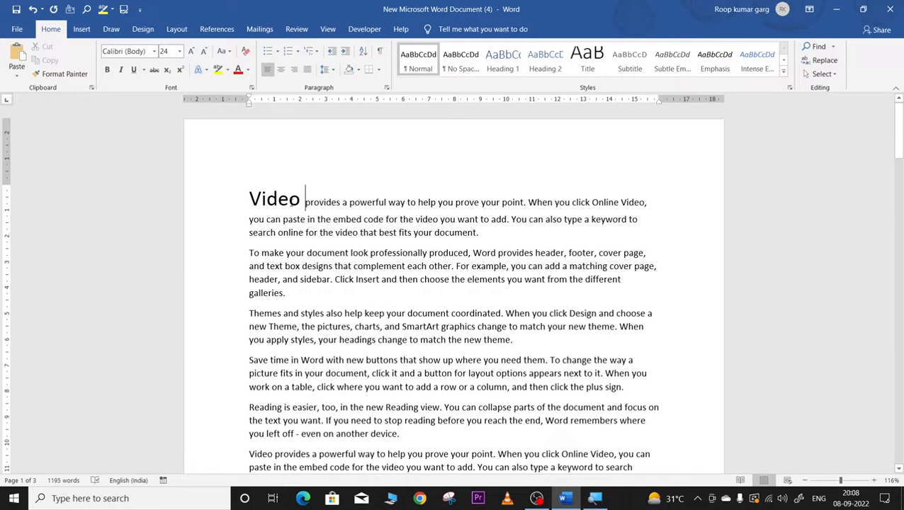
pyautogui.press('Return')
pyautogui.click(253, 197)
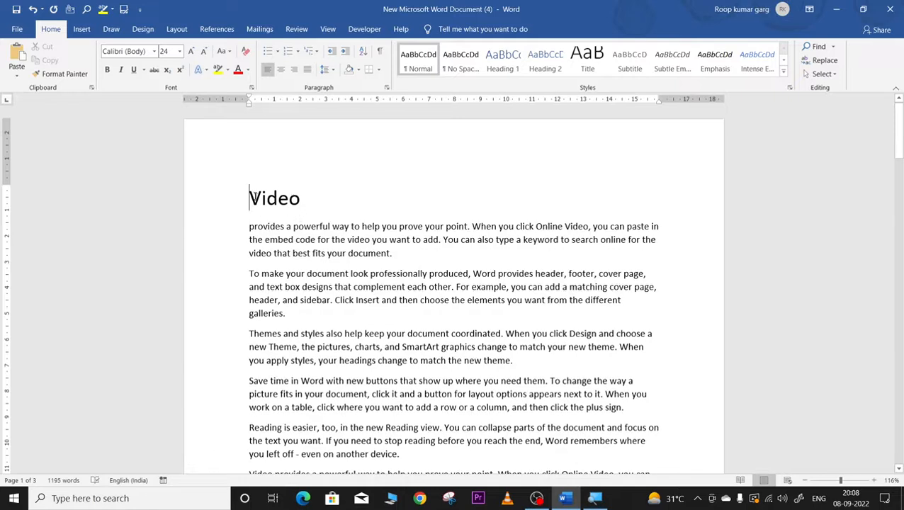
pyautogui.moveTo(249, 201); pyautogui.dragTo(304, 202)
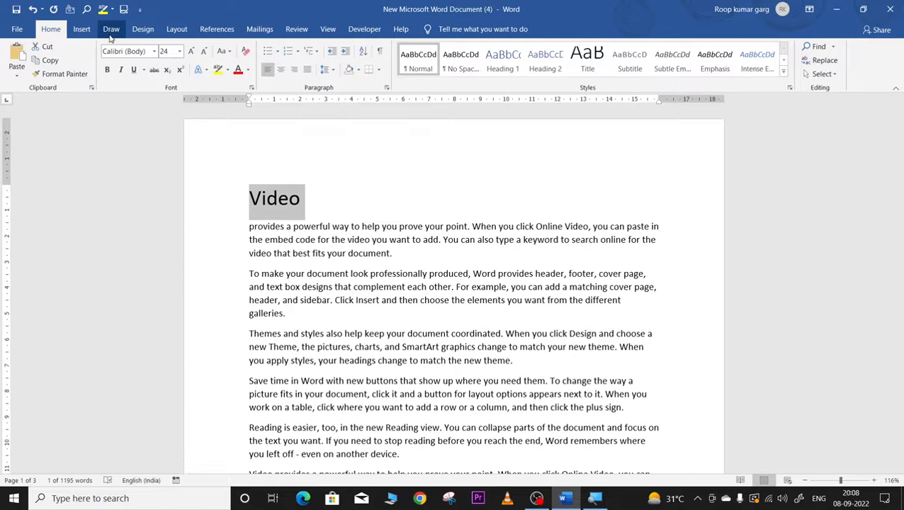
# Step: Insert a link on Video pointing to the Desktop file INSERT IMMAGE.PNG
pyautogui.click(86, 30)
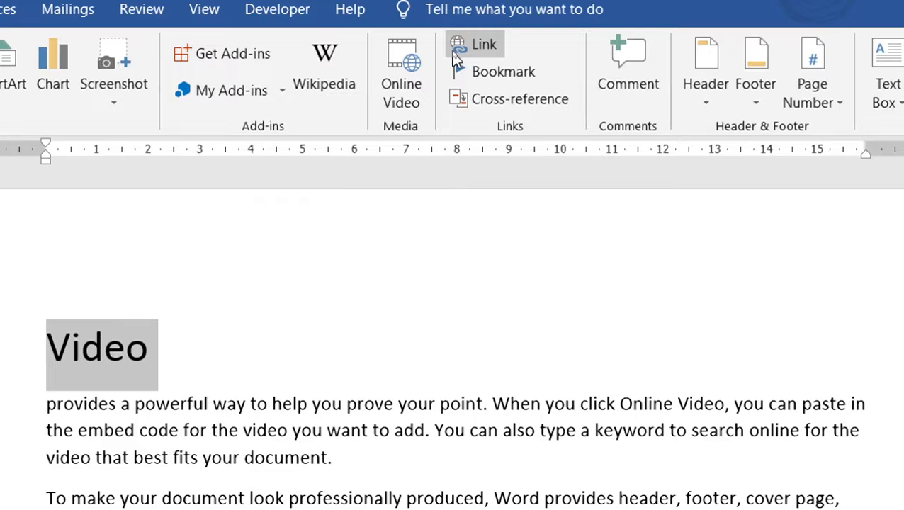
pyautogui.click(457, 56)
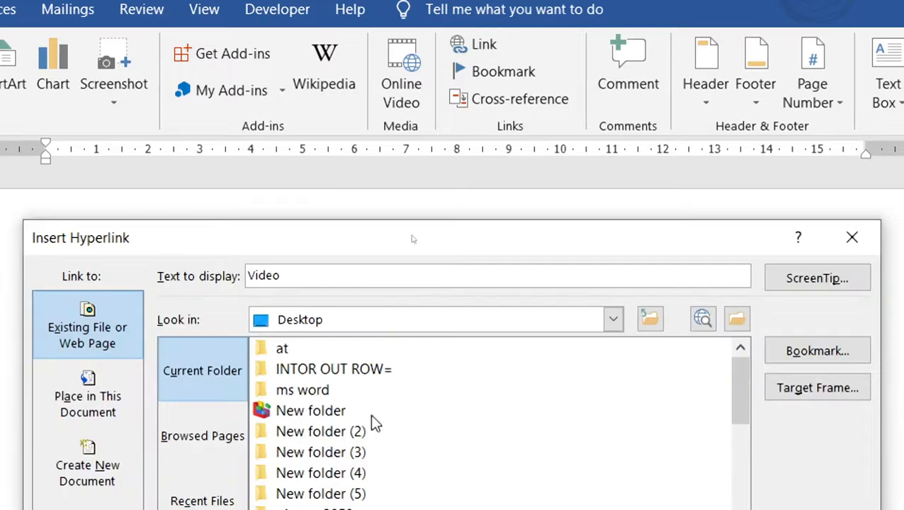
pyautogui.scroll(-3, 374, 422)
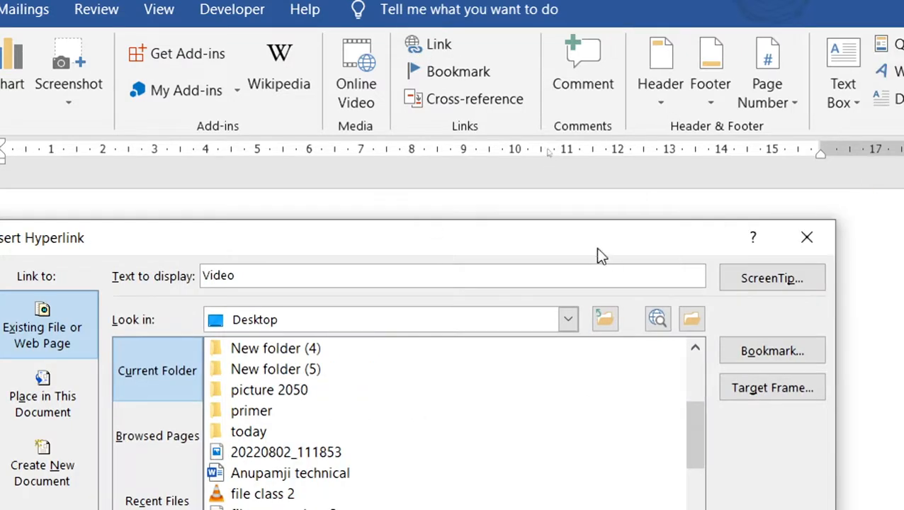
pyautogui.moveTo(580, 224); pyautogui.dragTo(640, 17)
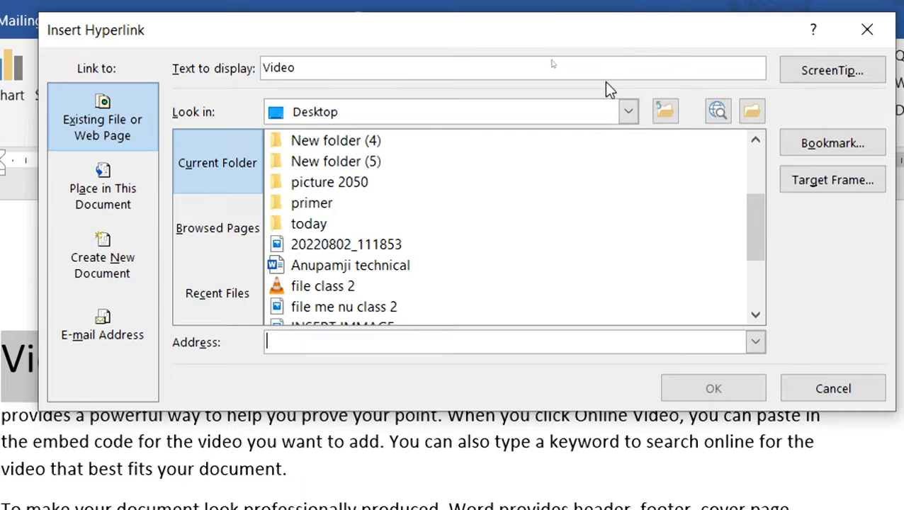
pyautogui.scroll(-2, 462, 262)
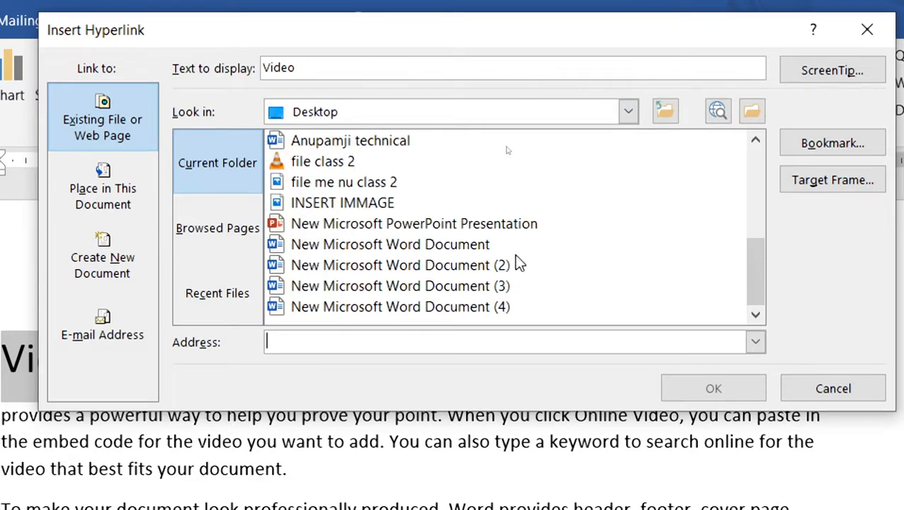
pyautogui.click(309, 204)
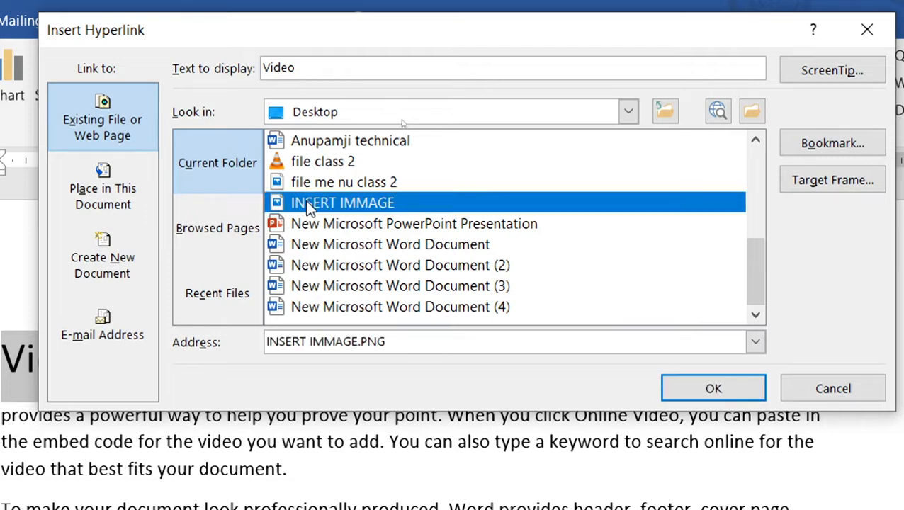
pyautogui.click(712, 386)
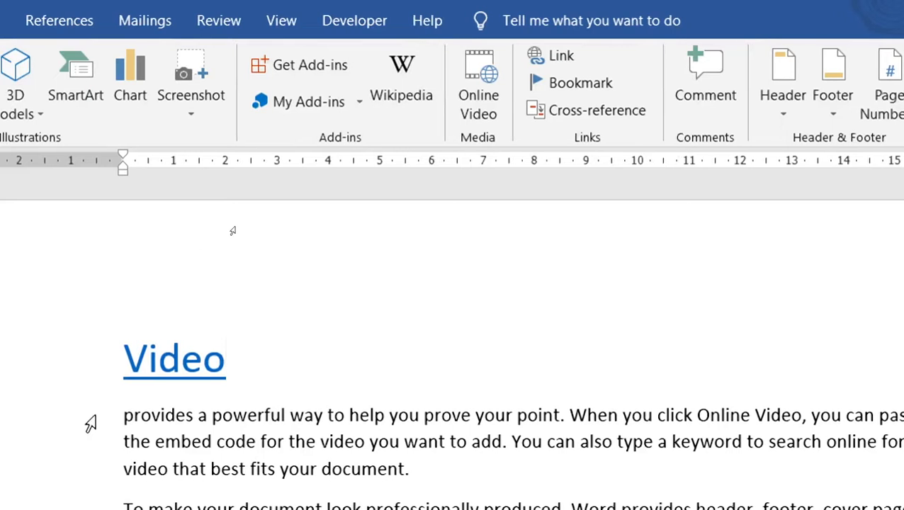
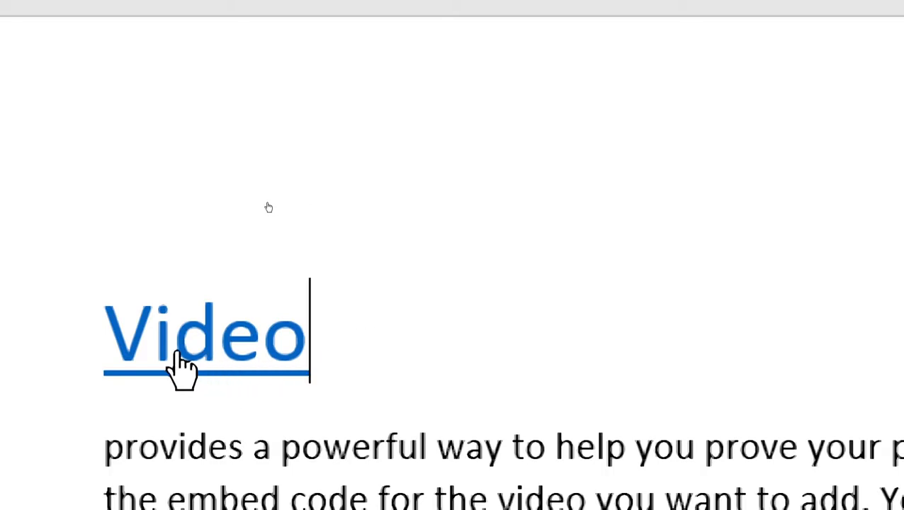
# Step: View INSERT IMMAGE.PNG from the Video link in Photos, close it, and reselect the Video heading
pyautogui.keyDown('ctrl'); pyautogui.click(177, 354); pyautogui.keyUp('ctrl')
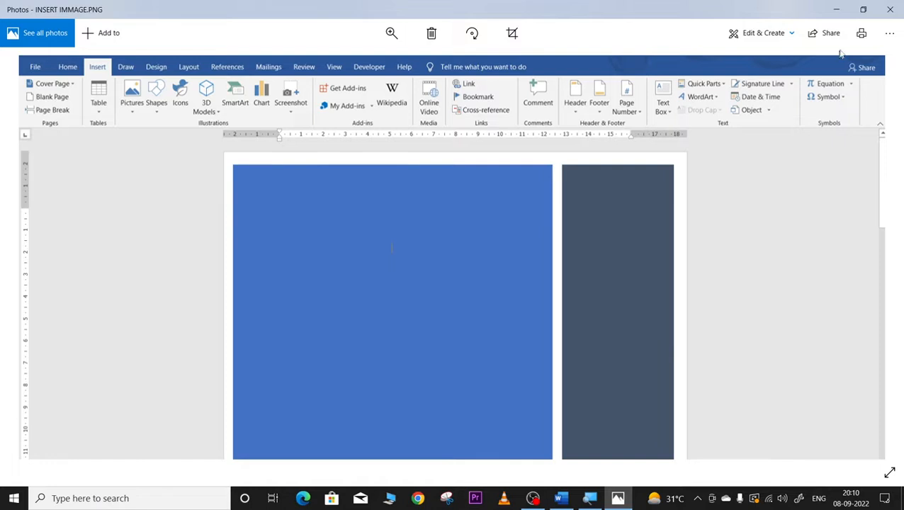
pyautogui.click(891, 12)
pyautogui.moveTo(249, 198); pyautogui.dragTo(313, 196)
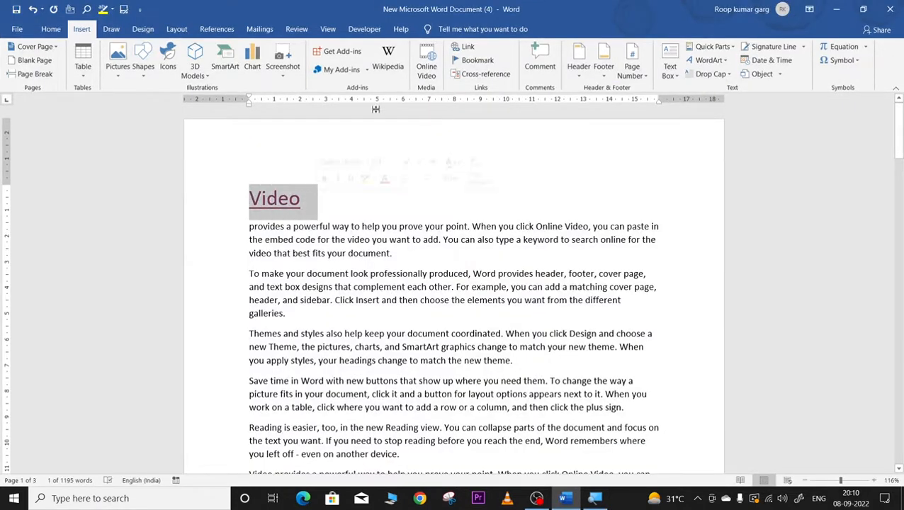
# Step: Point the Video hyperlink at 'file me nu class 2' from the current folder
pyautogui.click(472, 49)
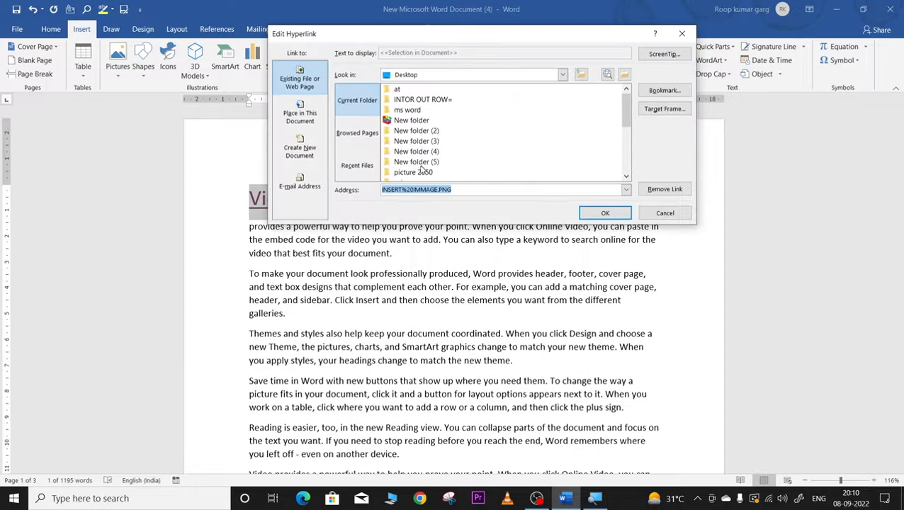
pyautogui.scroll(-3, 417, 150)
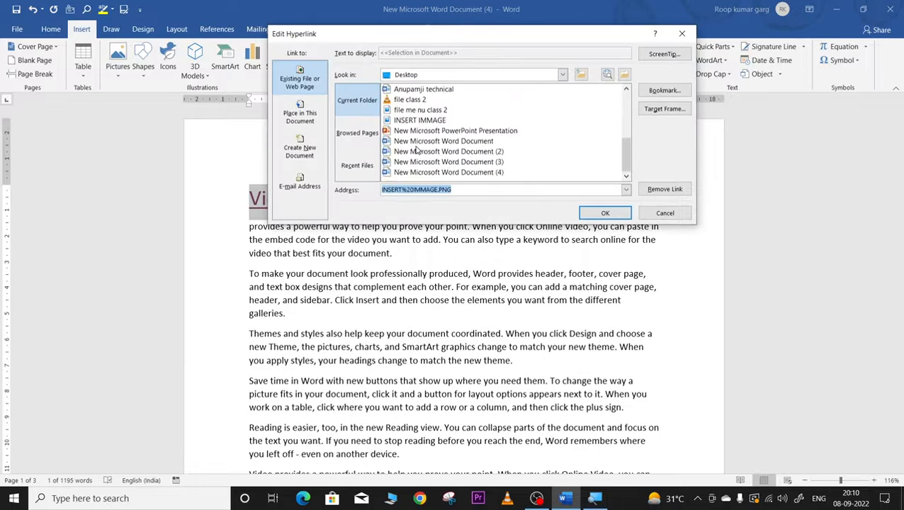
pyautogui.click(409, 111)
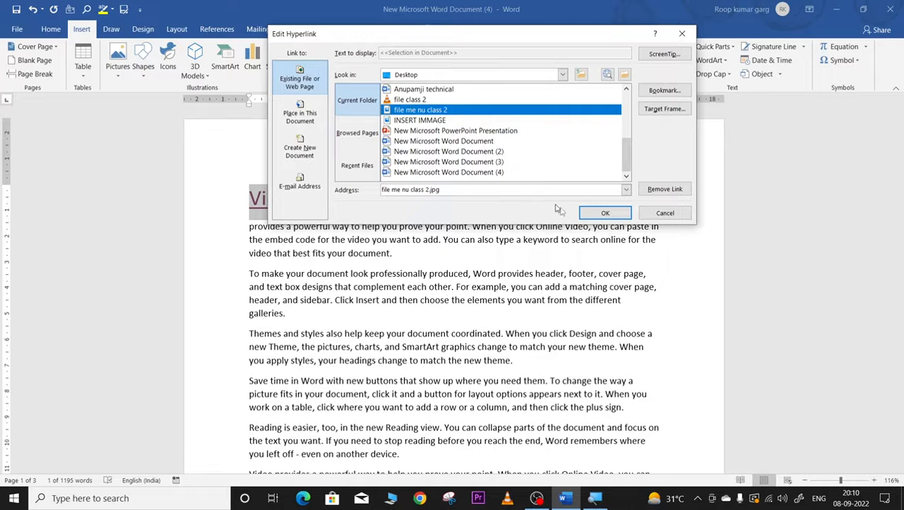
pyautogui.click(595, 216)
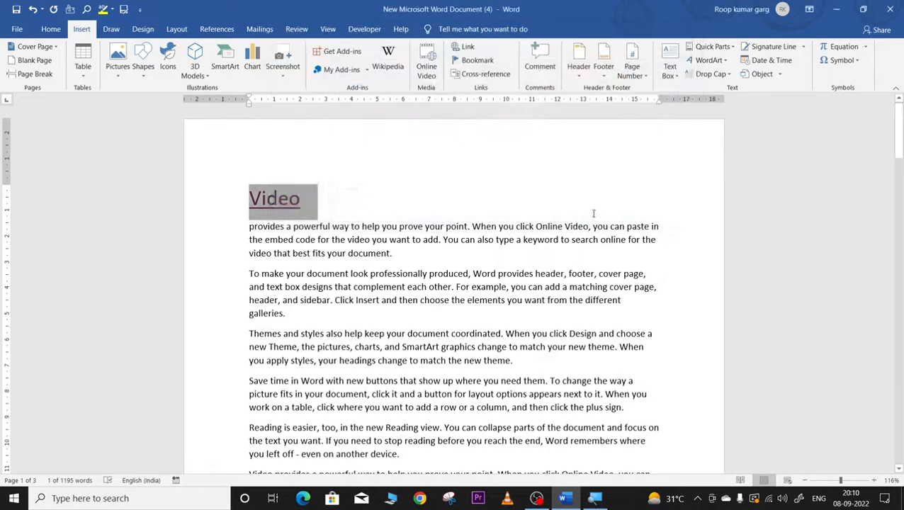
# Step: Test the Video link opening file me nu class 2.jpg in Photos, then close it
pyautogui.keyDown('ctrl'); pyautogui.click(269, 198); pyautogui.keyUp('ctrl')
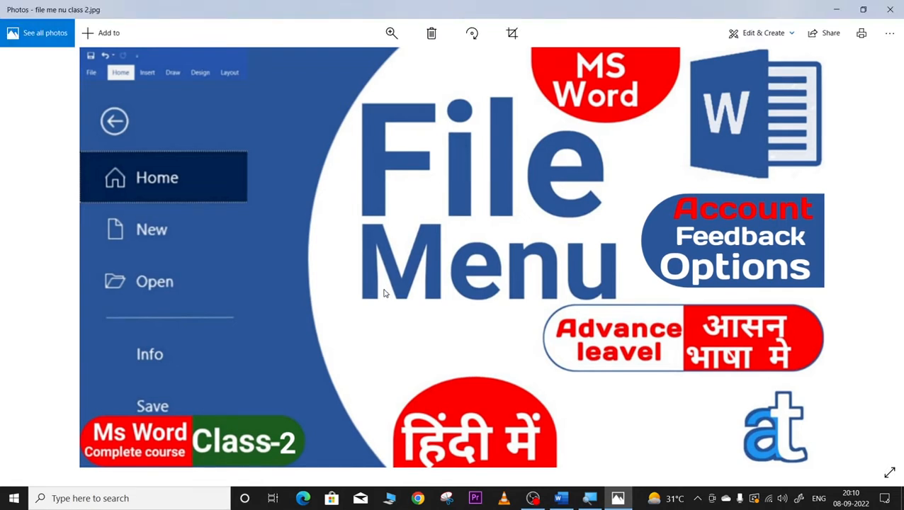
pyautogui.click(891, 9)
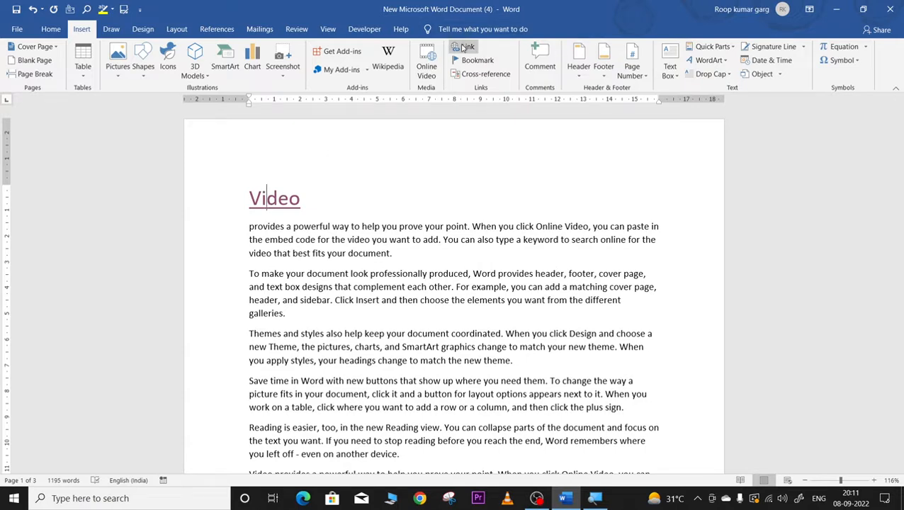
# Step: Copy the YouTube channel address from Chrome's address bar and reselect the Video heading in Word
pyautogui.click(420, 498)
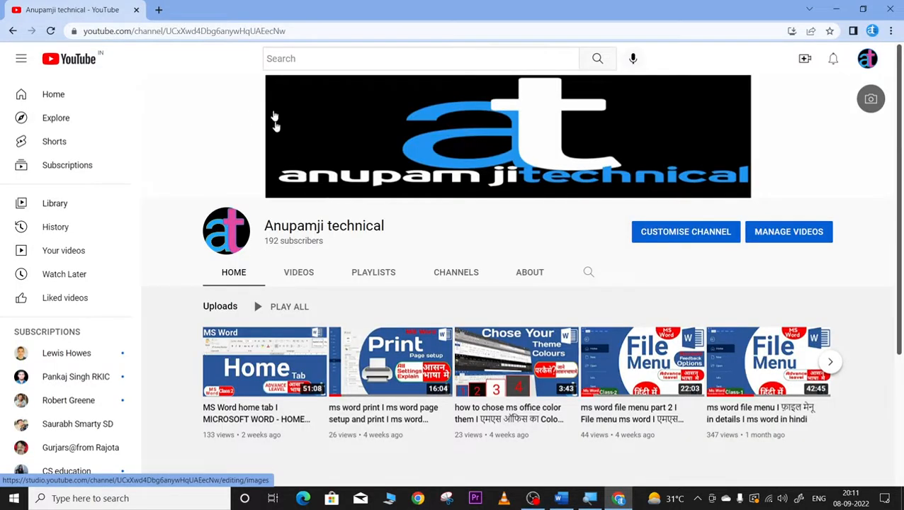
pyautogui.click(287, 31)
pyautogui.moveTo(287, 31); pyautogui.dragTo(11, 20)
pyautogui.hotkey('ctrl', 'c')
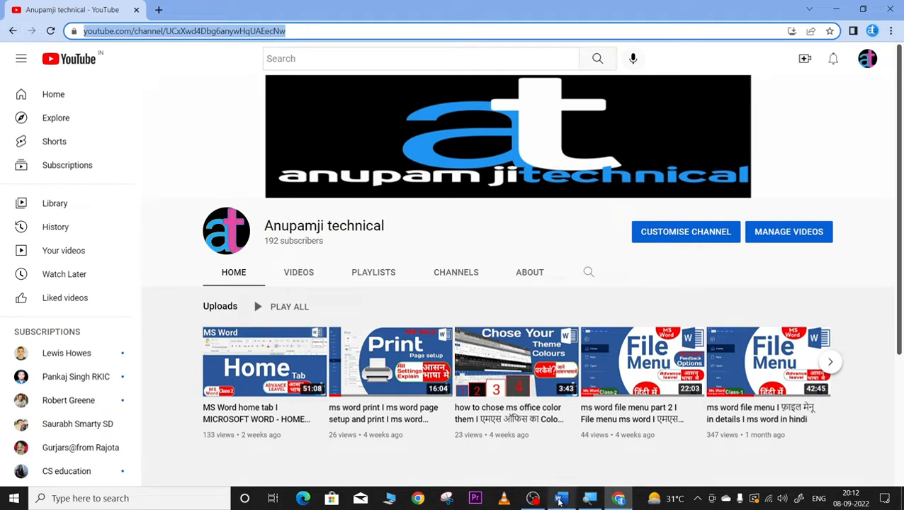
pyautogui.click(559, 499)
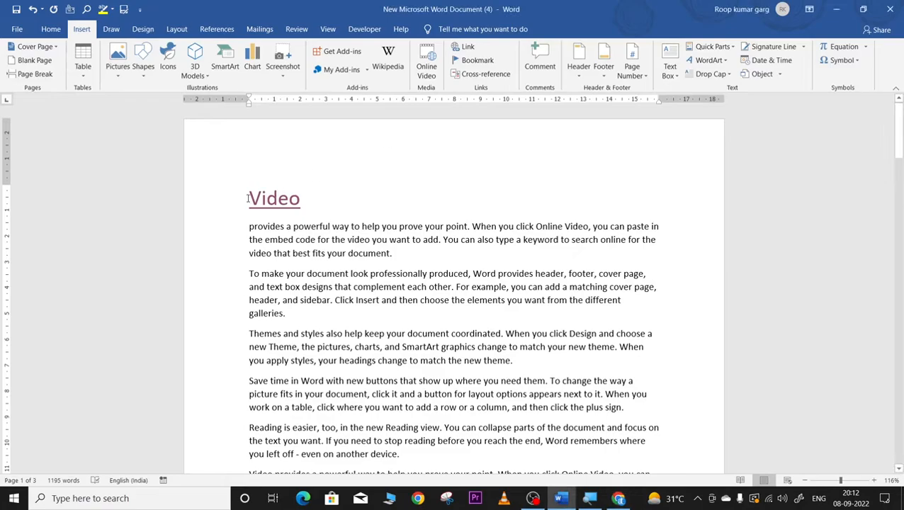
pyautogui.moveTo(248, 198); pyautogui.dragTo(300, 195)
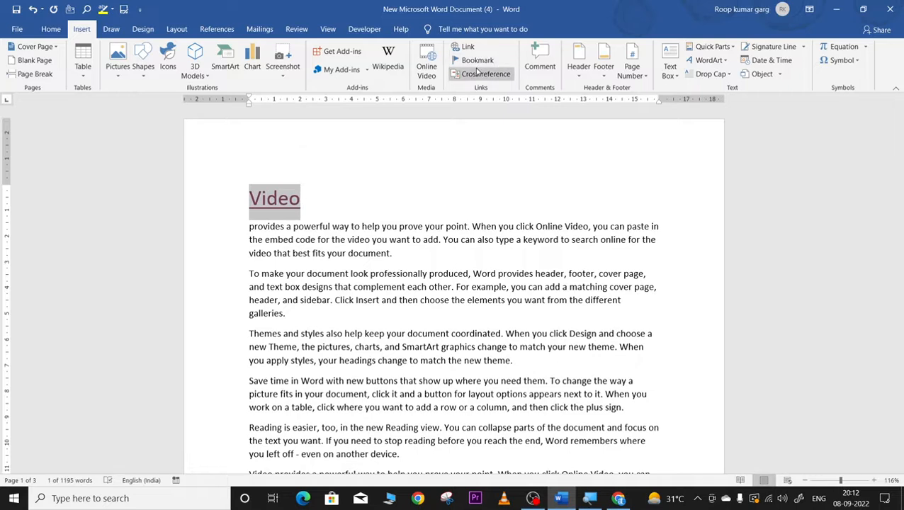
# Step: Replace the Video link address with the pasted YouTube channel URL and close the Chrome window
pyautogui.click(464, 47)
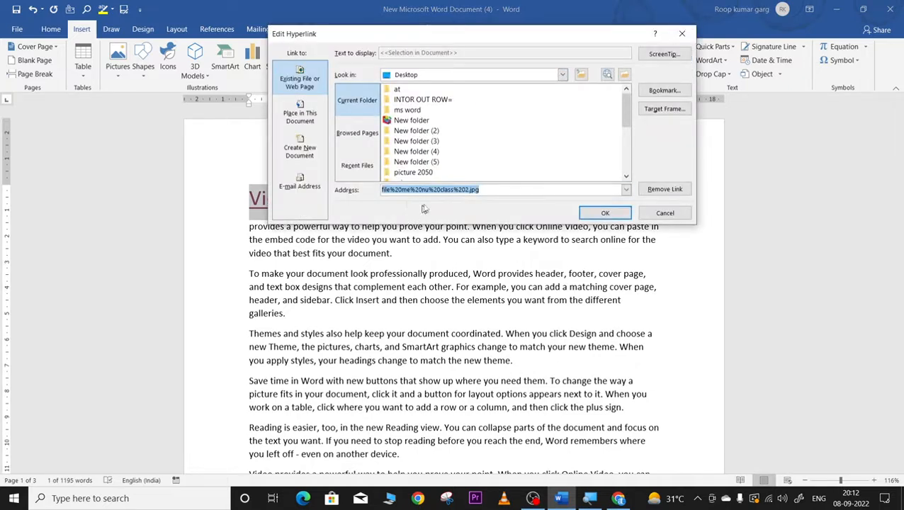
pyautogui.moveTo(480, 188); pyautogui.dragTo(362, 179)
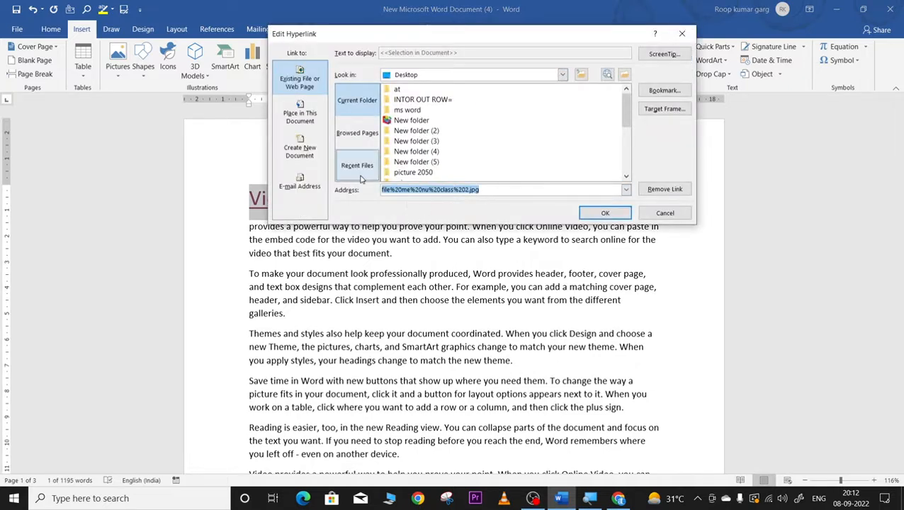
pyautogui.hotkey('ctrl', 'v')
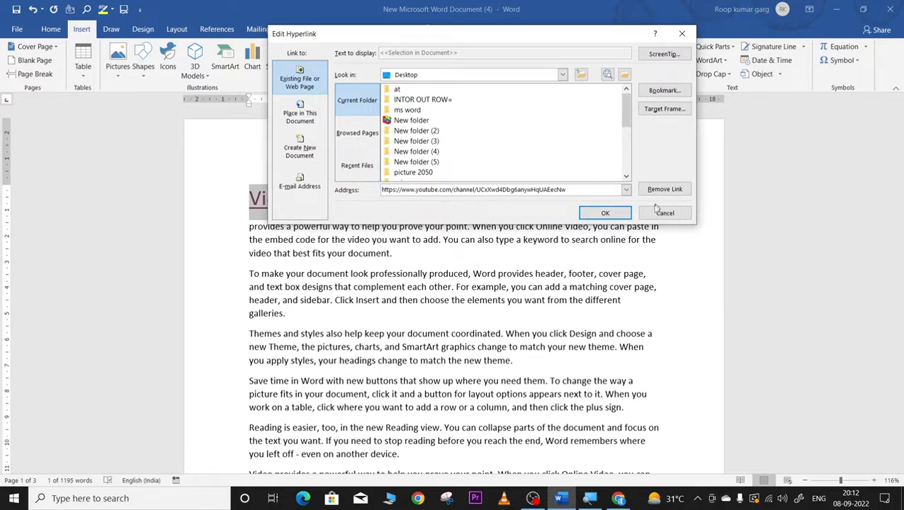
pyautogui.click(603, 212)
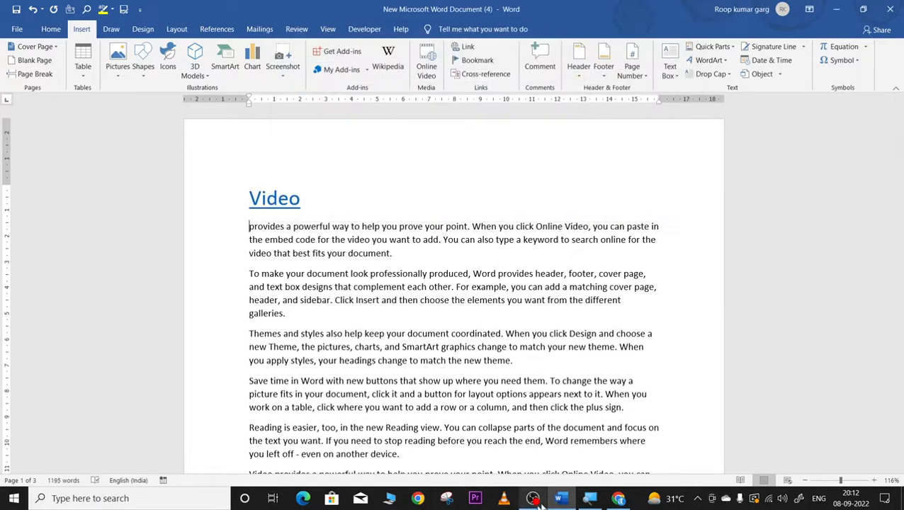
pyautogui.rightClick(619, 498)
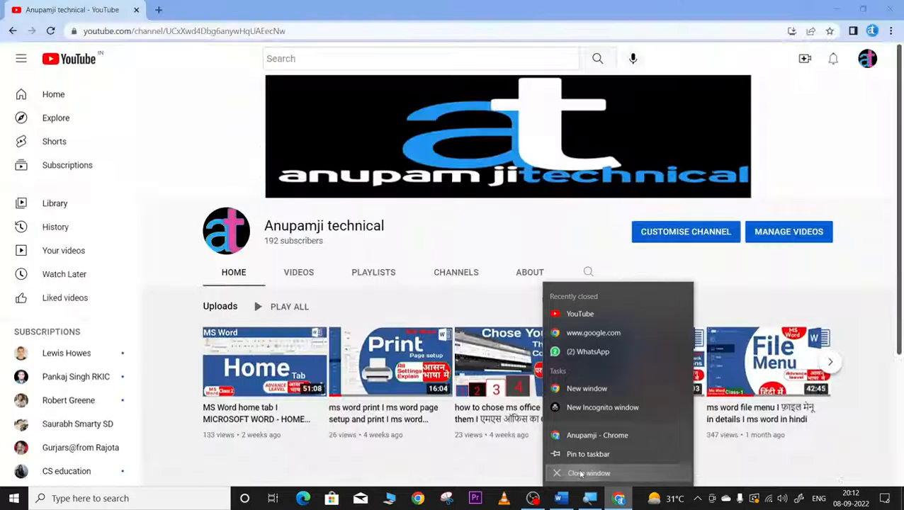
pyautogui.click(587, 473)
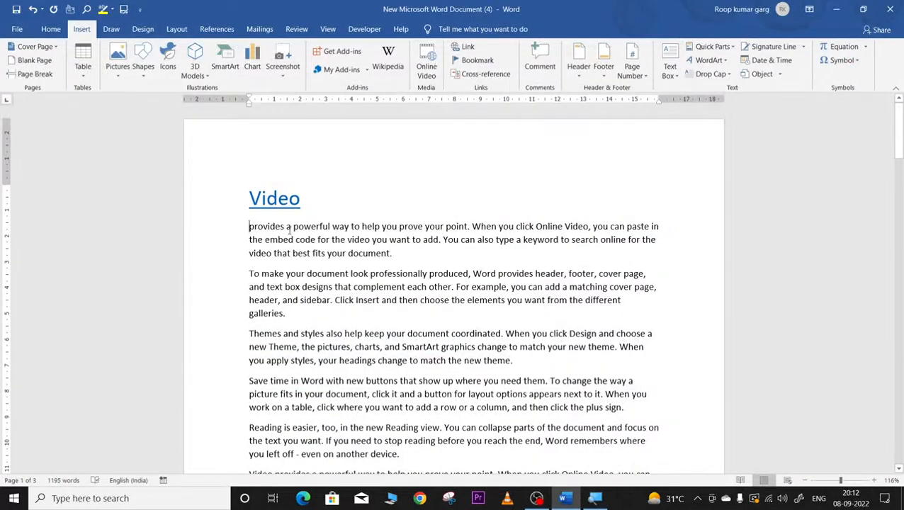
# Step: Follow the Video link to the YouTube channel in Edge and dismiss the subscribe sign-in prompt
pyautogui.click(272, 203)
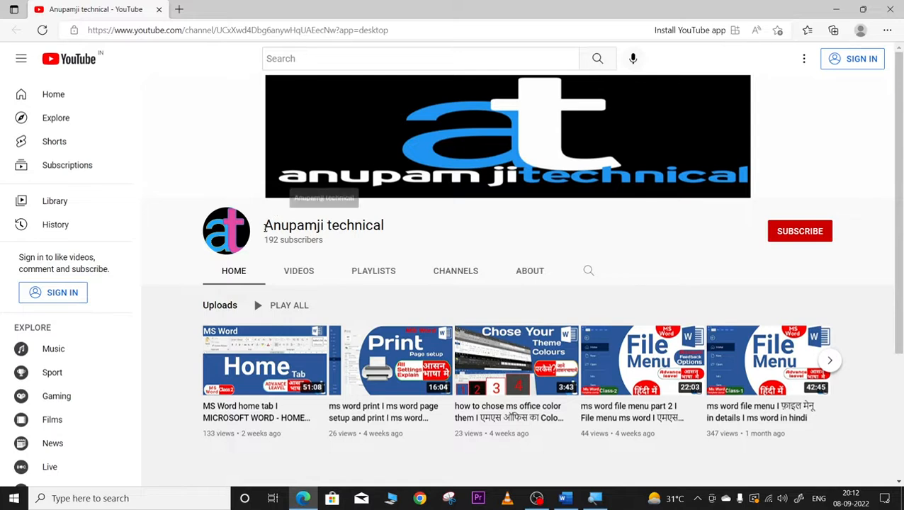
pyautogui.scroll(-2, 273, 267)
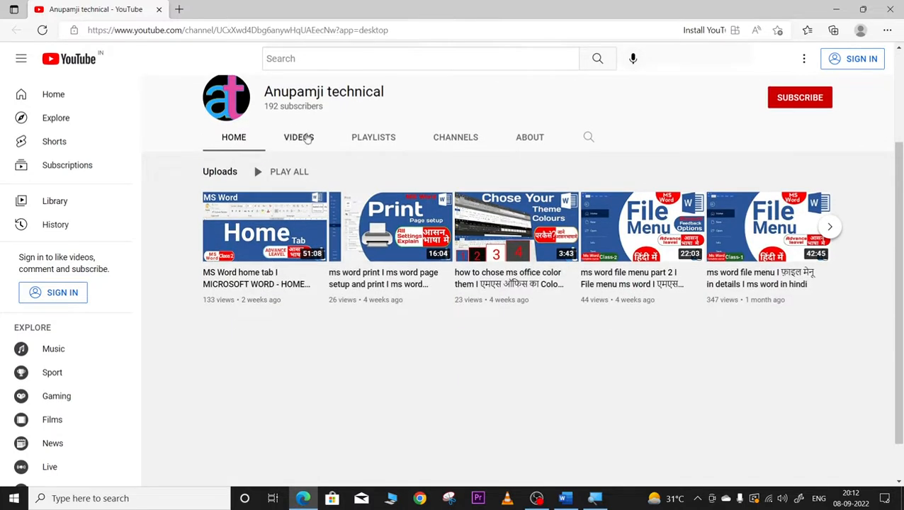
pyautogui.scroll(1, 306, 150)
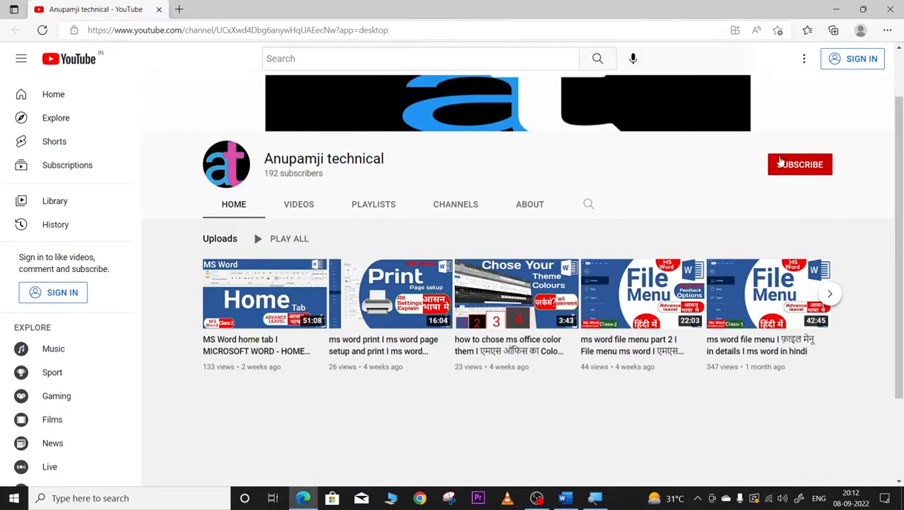
pyautogui.click(786, 170)
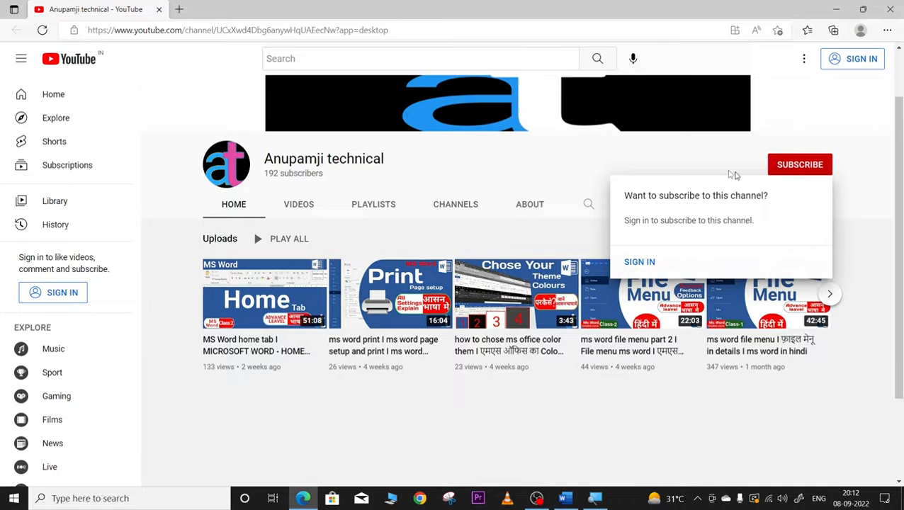
pyautogui.click(701, 144)
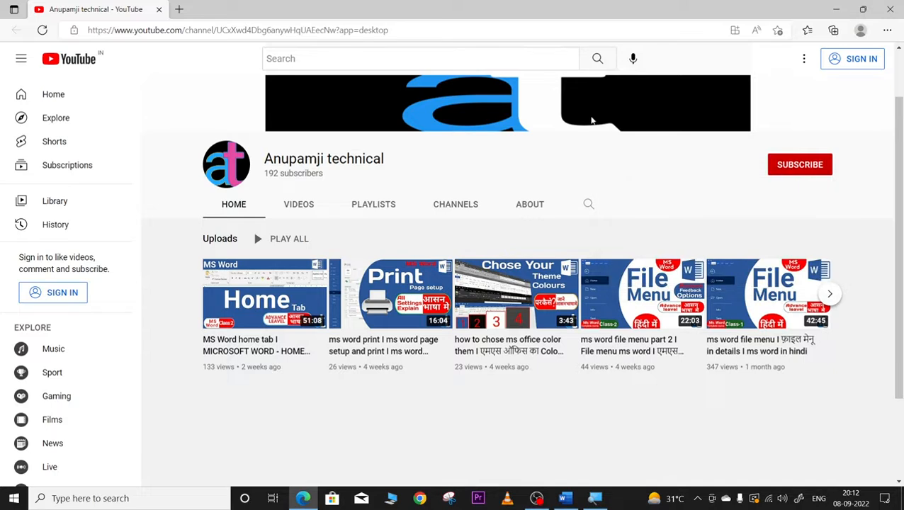
# Step: Browse the channel's VIDEOS list, then return to the Word document
pyautogui.click(292, 209)
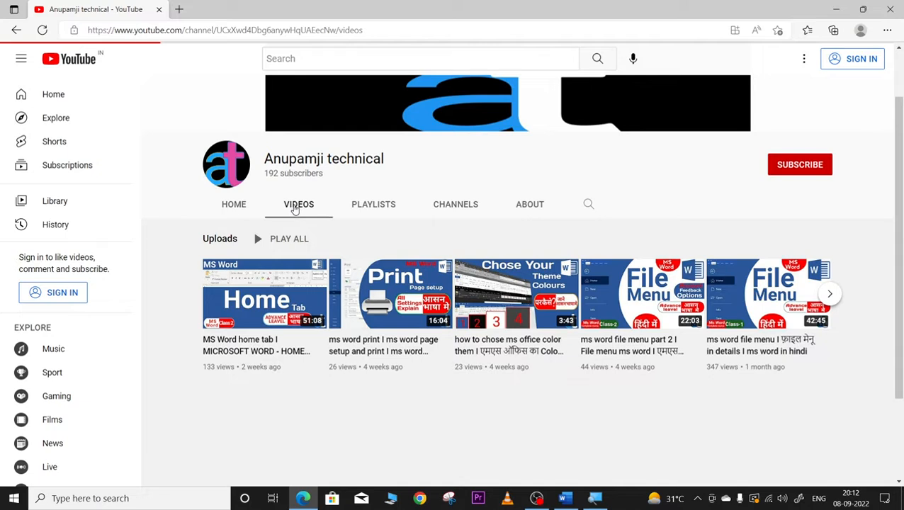
pyautogui.scroll(-6, 425, 318)
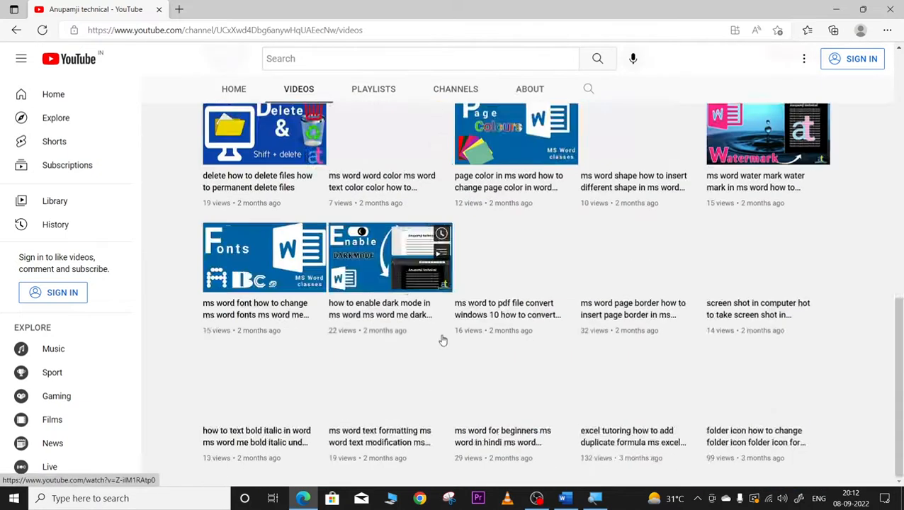
pyautogui.scroll(4, 442, 340)
pyautogui.scroll(-3, 442, 341)
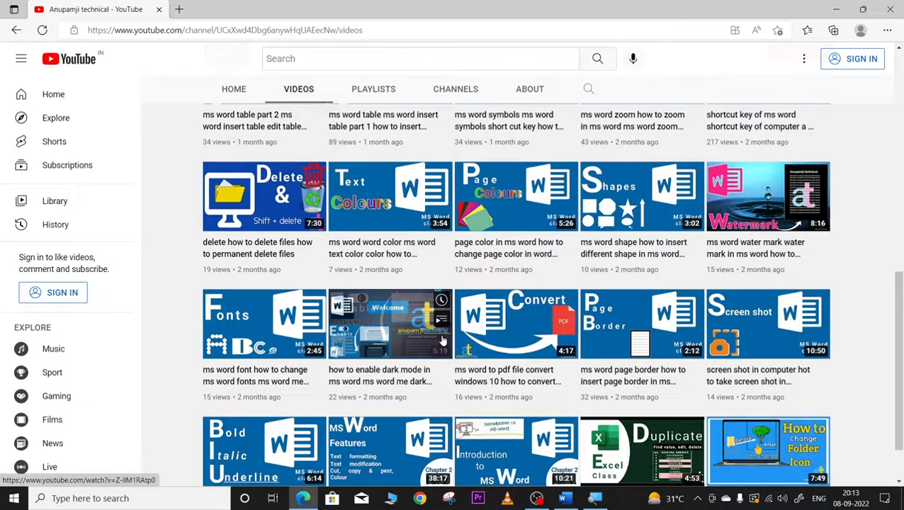
pyautogui.scroll(5, 442, 341)
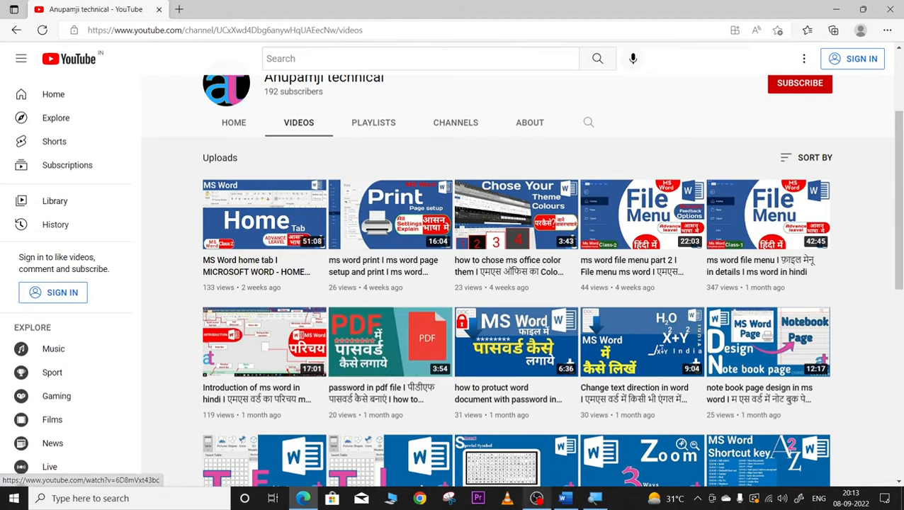
pyautogui.click(565, 498)
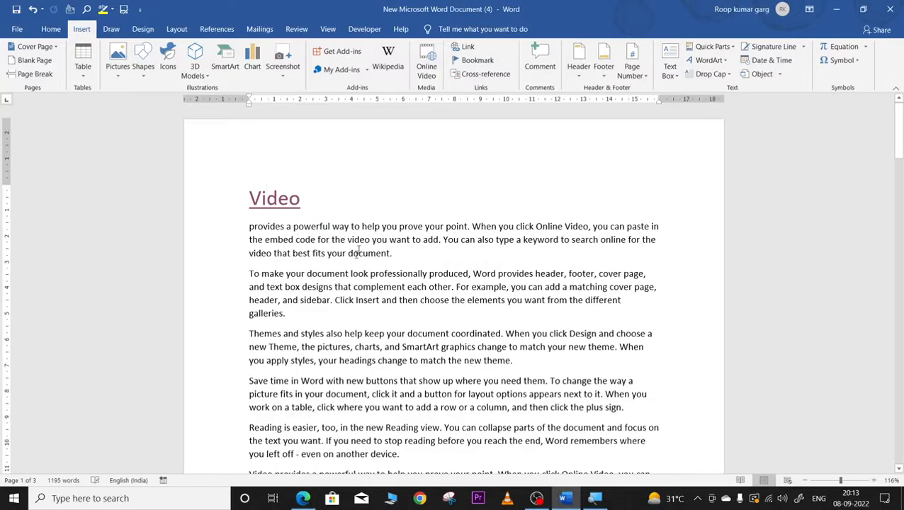
# Step: Glance at the Bookmark dialog, then select and delete the hyperlinked word 'Video'
pyautogui.click(477, 62)
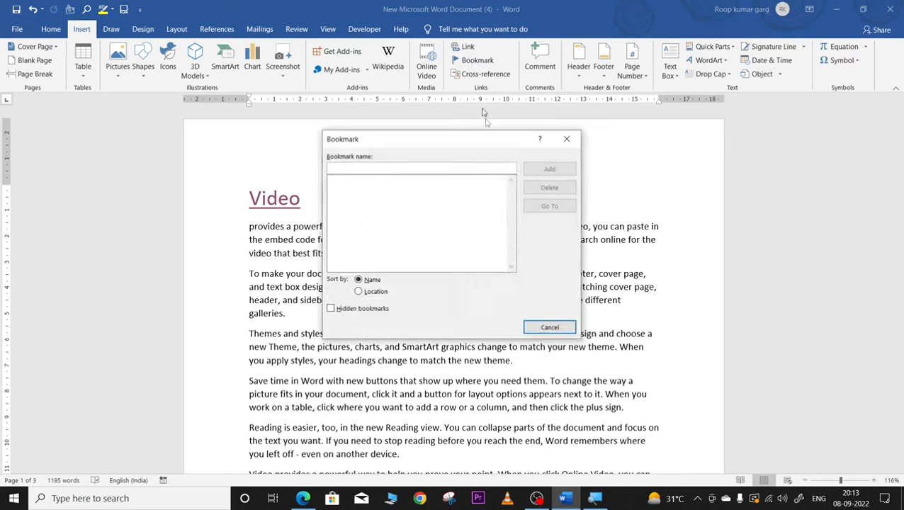
pyautogui.click(572, 141)
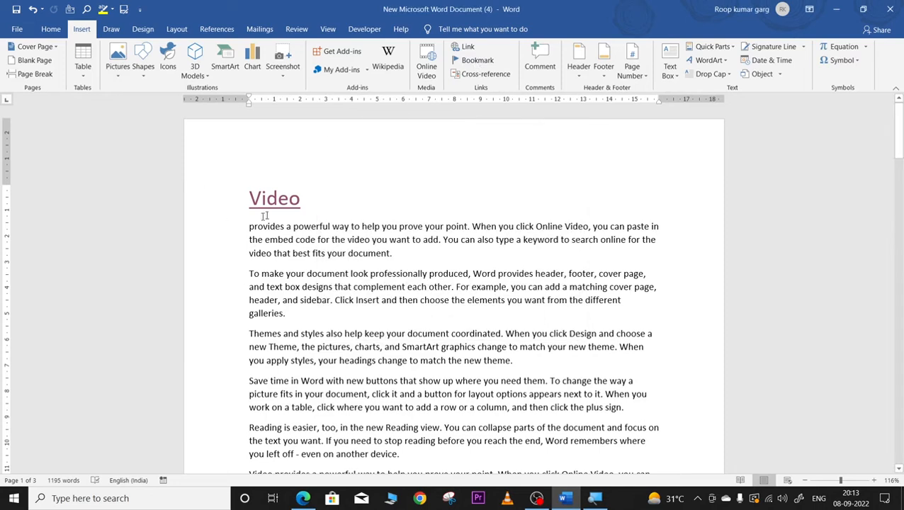
pyautogui.moveTo(251, 198); pyautogui.dragTo(312, 196)
pyautogui.press('Delete')
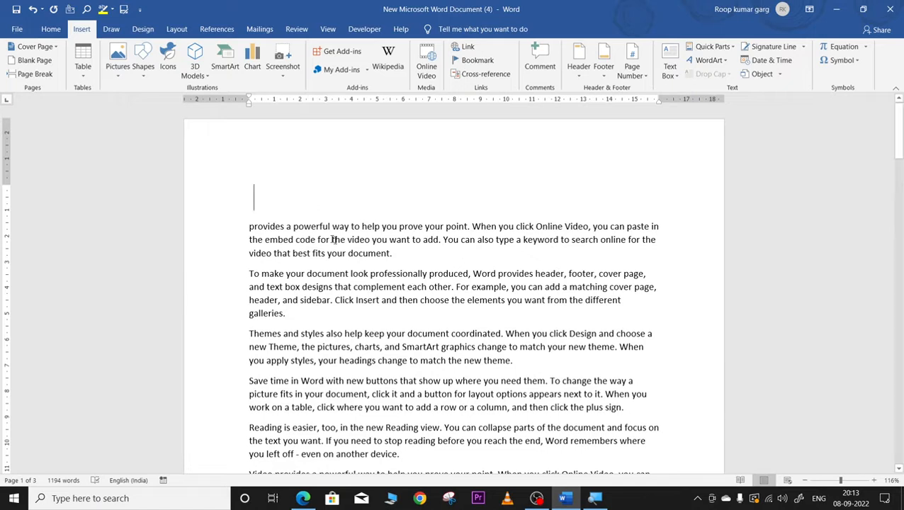
# Step: Paste the YouTube channel link below the last paragraph on the final page
pyautogui.scroll(-6, 450, 284)
pyautogui.scroll(3, 450, 285)
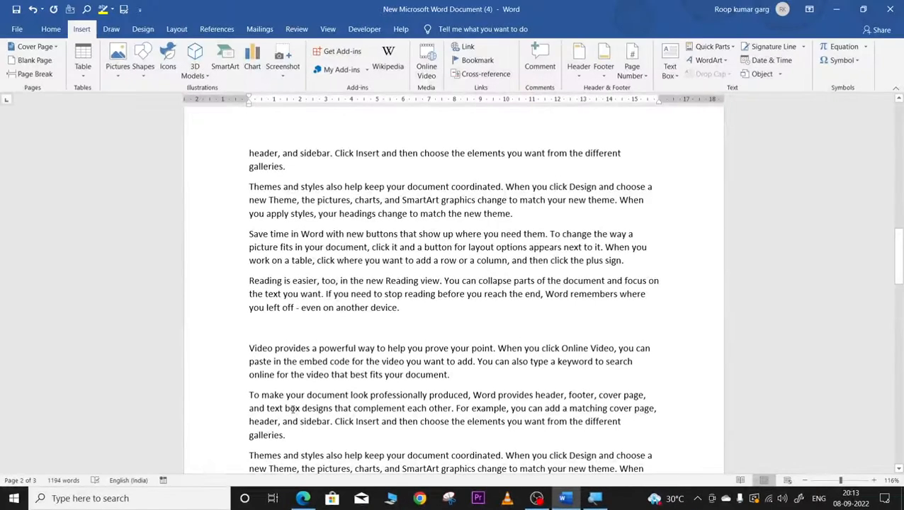
pyautogui.hotkey('ctrl', 'a')
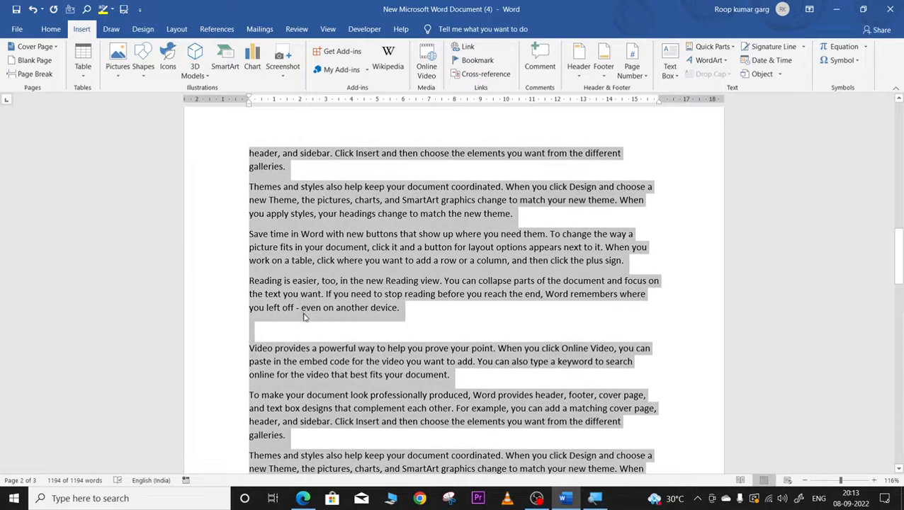
pyautogui.scroll(-5, 397, 404)
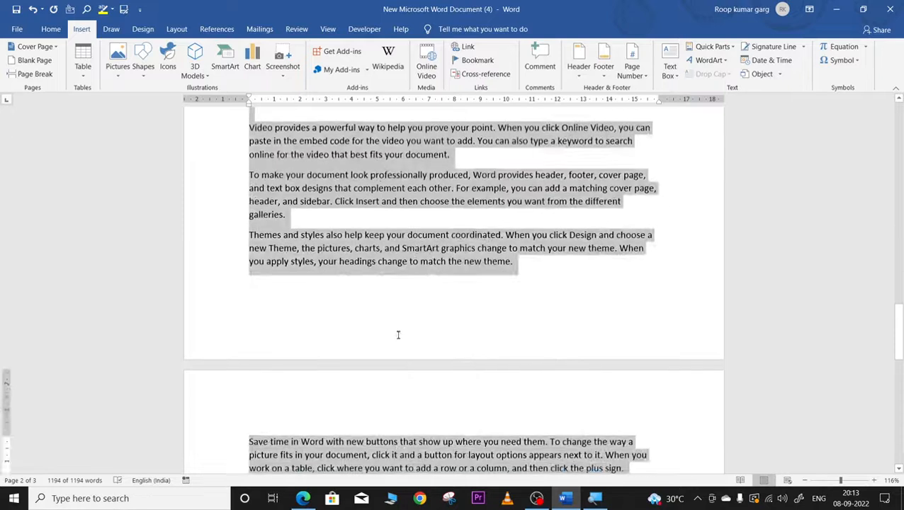
pyautogui.click(398, 329)
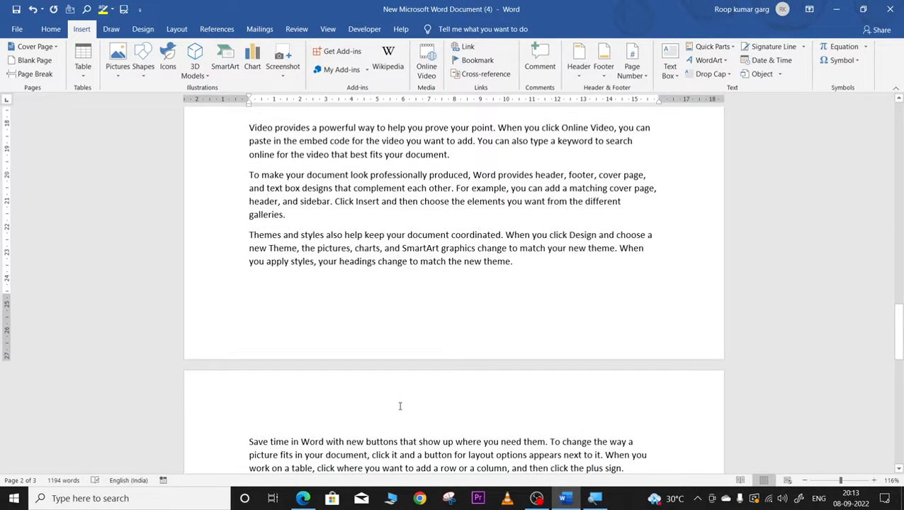
pyautogui.hotkey('ctrl', 'pagedown')
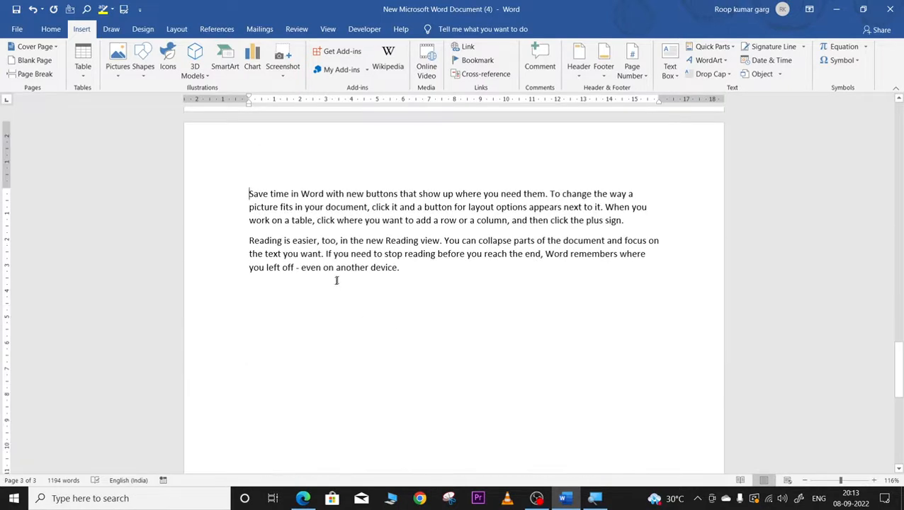
pyautogui.click(255, 306)
pyautogui.write('https://www.youtube.com/channel/UCxXwd4Dbg6anywHqUAEecNw')
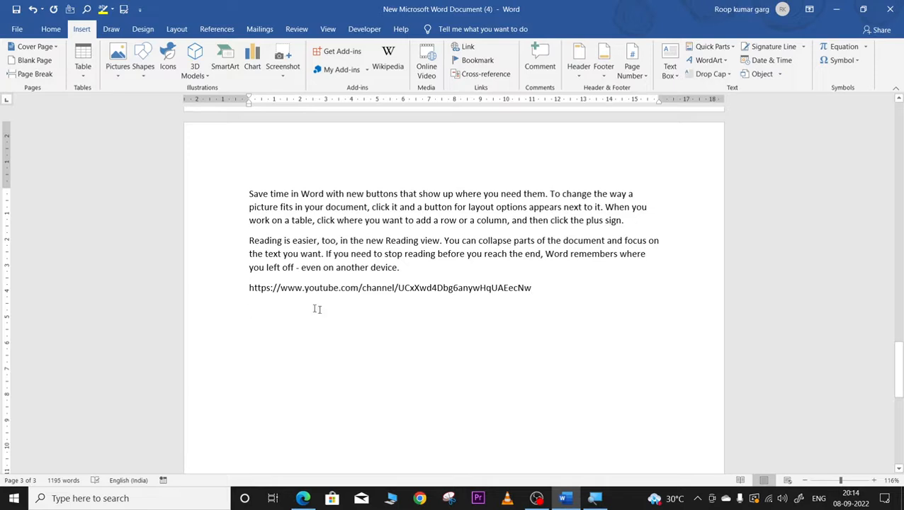
# Step: Duplicate the document's text at the end, save, and return to the top of page 1
pyautogui.doubleClick(368, 254)
pyautogui.hotkey('ctrl', 'a')
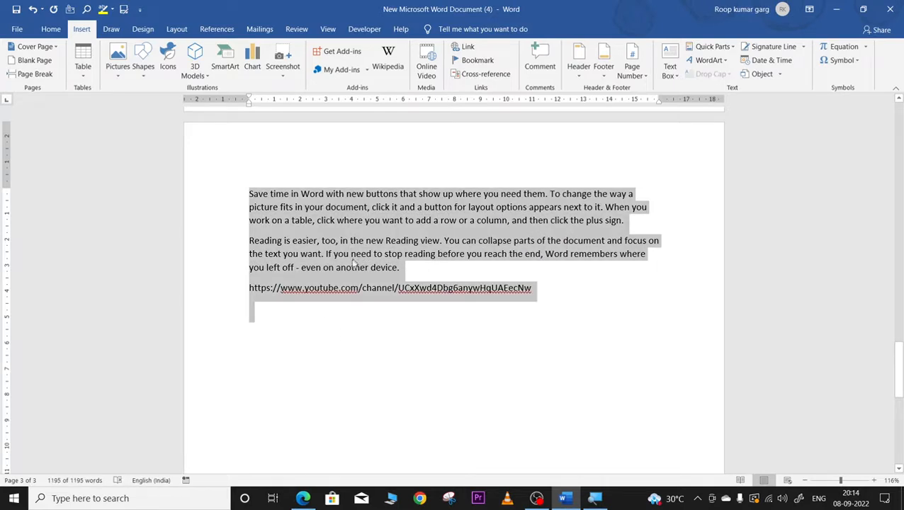
pyautogui.click(263, 322)
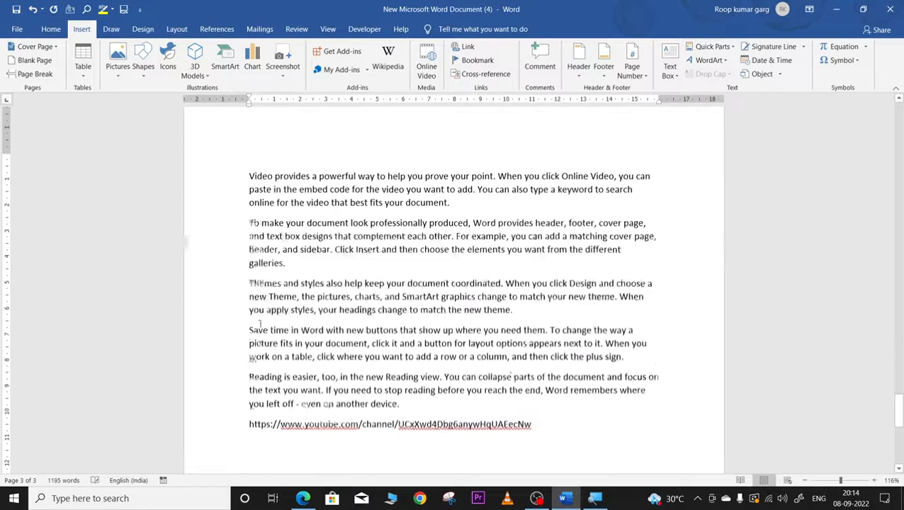
pyautogui.doubleClick(111, 341)
pyautogui.click(17, 10)
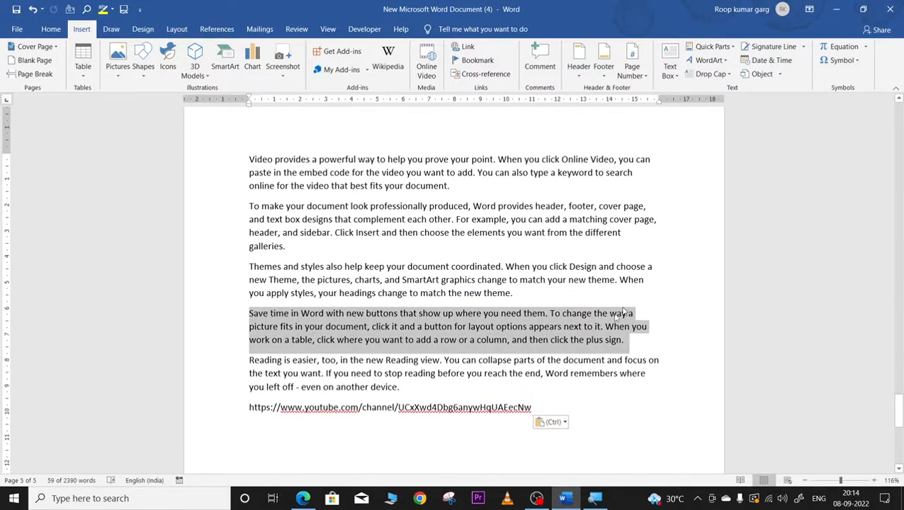
pyautogui.scroll(10, 549, 349)
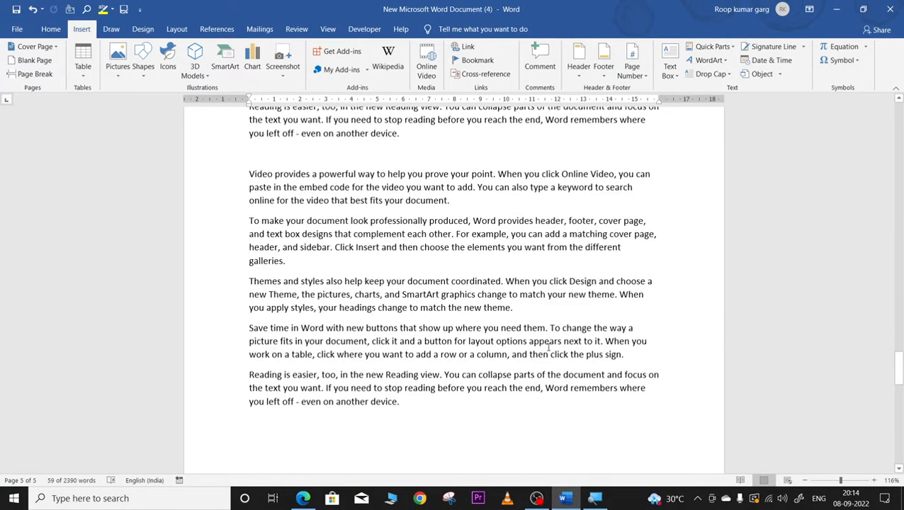
pyautogui.scroll(12, 548, 347)
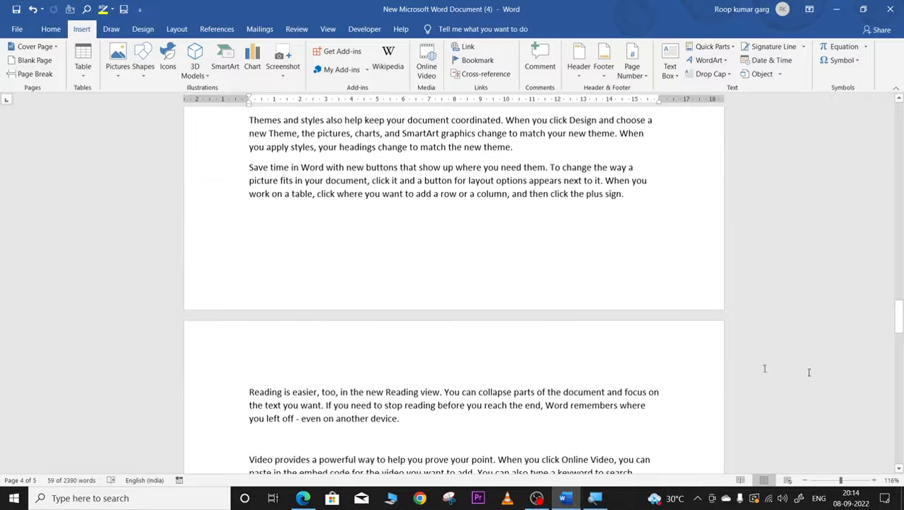
pyautogui.moveTo(898, 333); pyautogui.dragTo(899, 117)
pyautogui.click(300, 152)
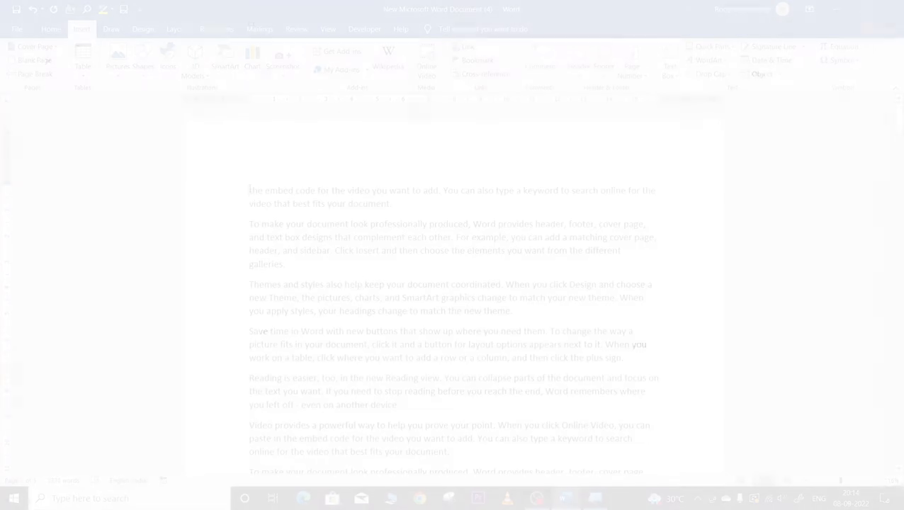
# Step: Type chapter1, chapter2, chapter 3 and chapter 4 as four lines heading page 1
pyautogui.press('Return')
pyautogui.press('Return')
pyautogui.press('Return')
pyautogui.press('Return')
pyautogui.press('Return')
pyautogui.press('Return')
pyautogui.press('Return')
pyautogui.press('Return')
pyautogui.press('Return')
pyautogui.press('Return')
pyautogui.press('Return')
pyautogui.press('Return')
pyautogui.press('Return')
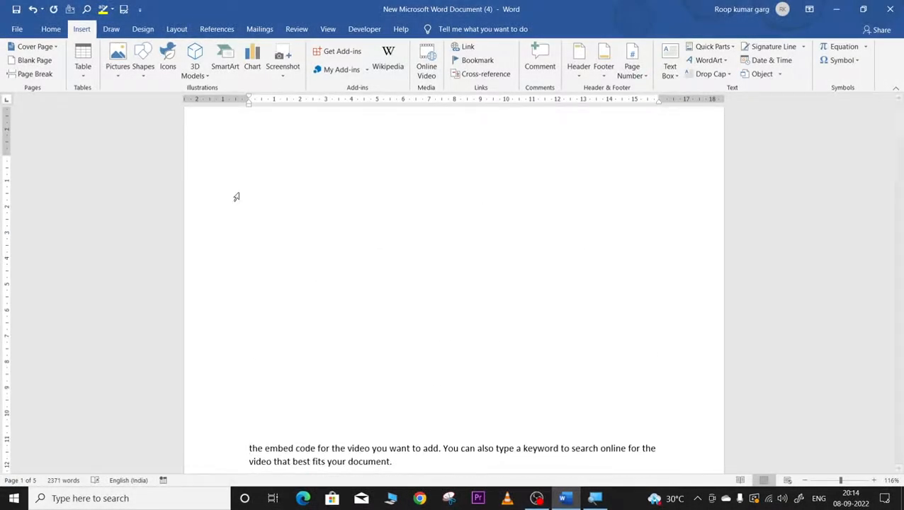
pyautogui.click(265, 158)
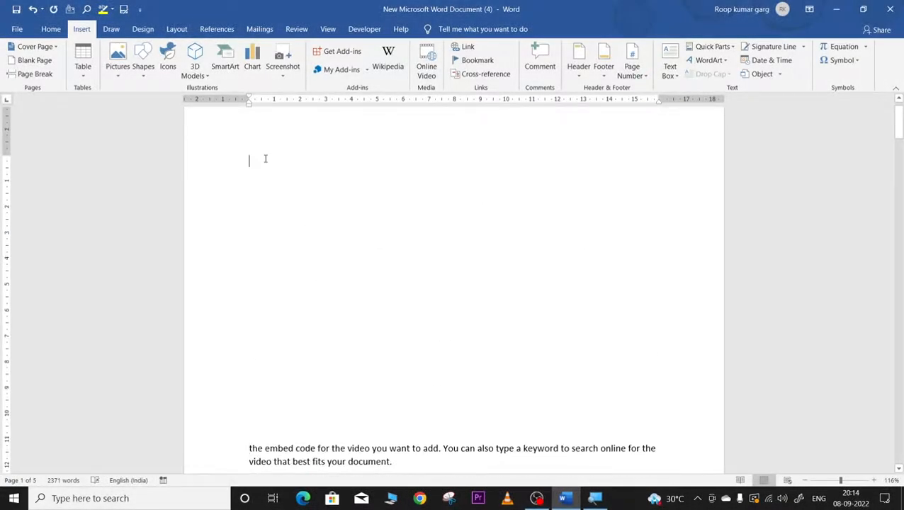
pyautogui.write('chapter')
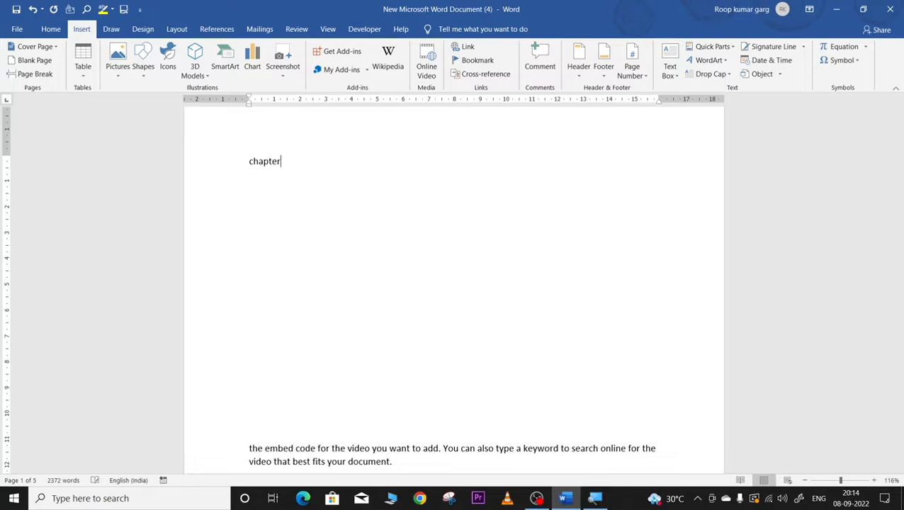
pyautogui.write('1')
pyautogui.press('Return')
pyautogui.write('chapter2')
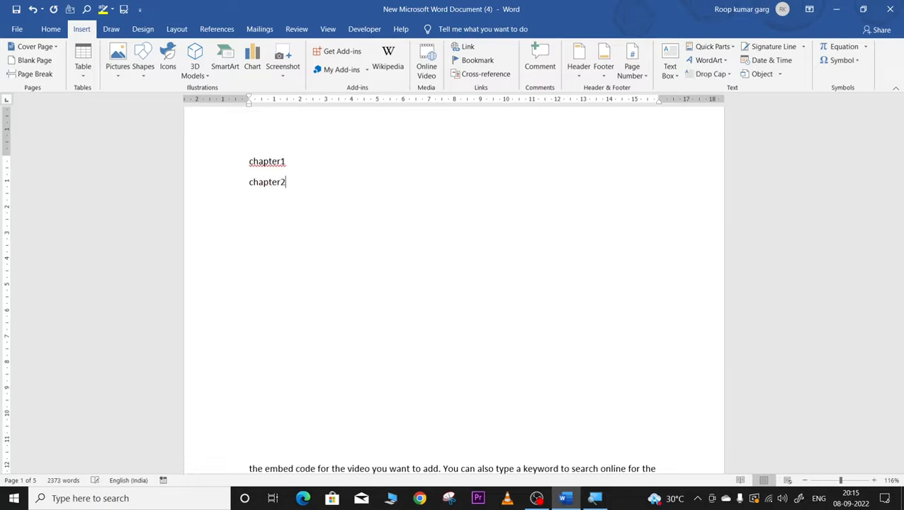
pyautogui.press('Return')
pyautogui.write('chap')
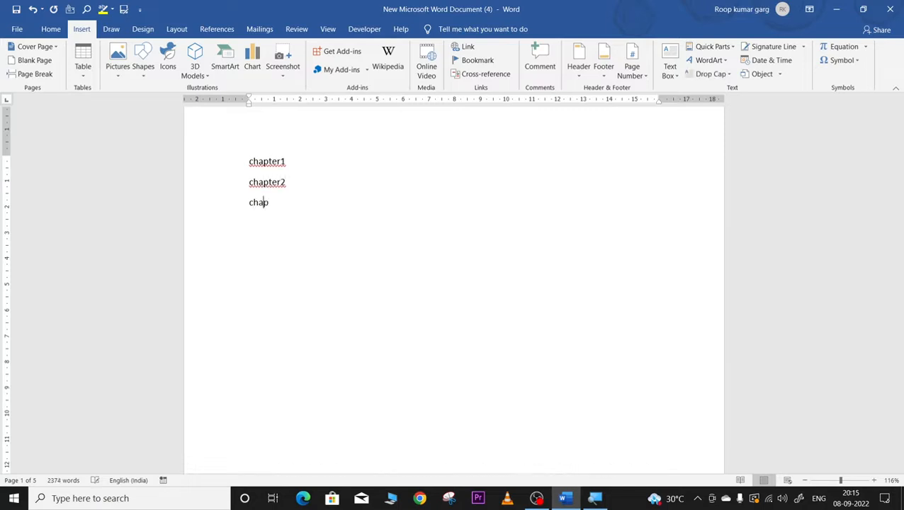
pyautogui.write('ter 3')
pyautogui.press('Return')
pyautogui.write('chapt')
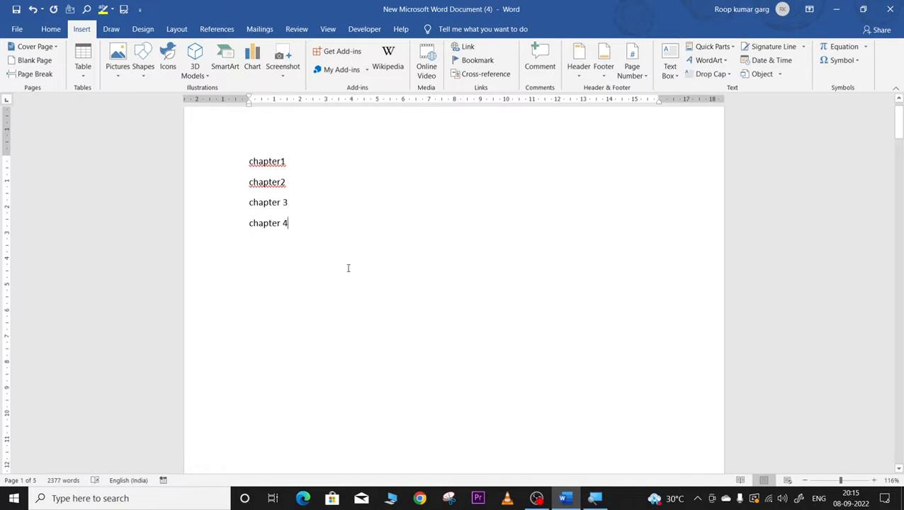
# Step: Type 'lesson 1' on the blank line above the embed code paragraph
pyautogui.scroll(-5, 347, 266)
pyautogui.scroll(4, 290, 289)
pyautogui.scroll(-3, 291, 288)
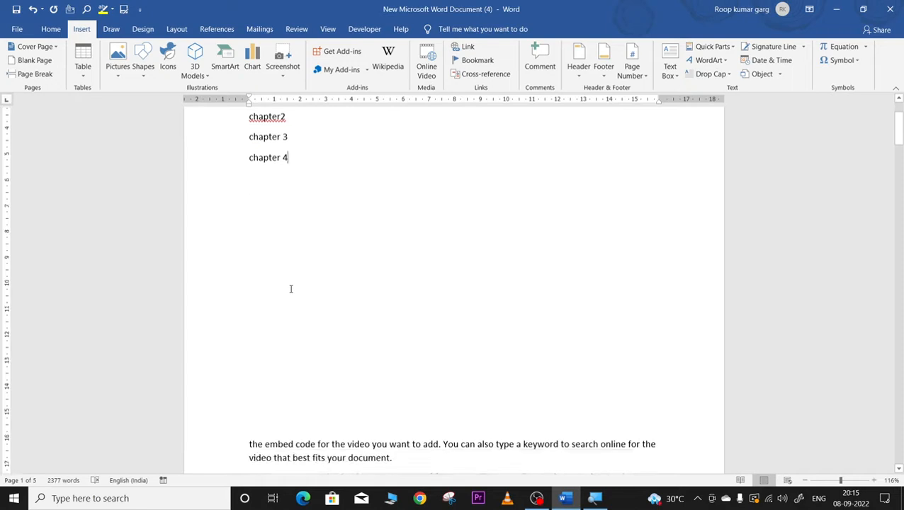
pyautogui.click(247, 324)
pyautogui.write('lesson 1')
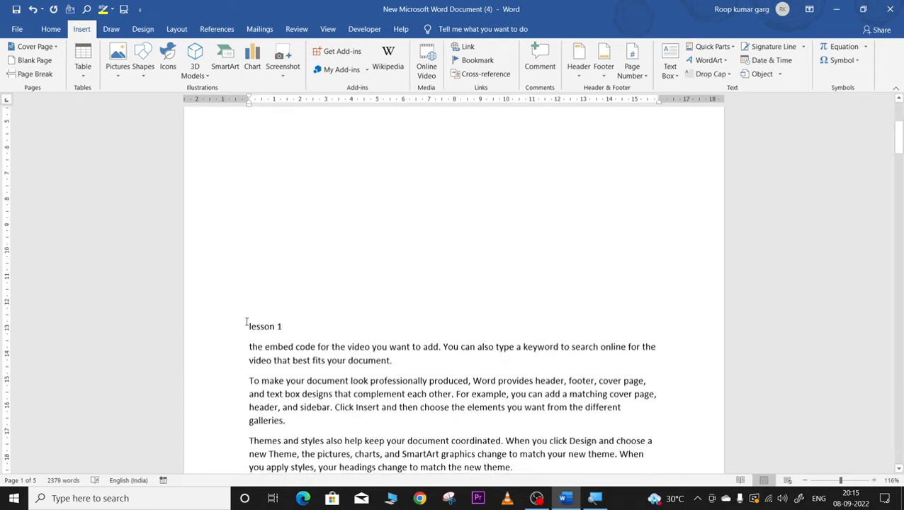
# Step: Insert a blank line above the To make paragraph and label it 'lesson 2'
pyautogui.scroll(-12, 248, 324)
pyautogui.click(264, 225)
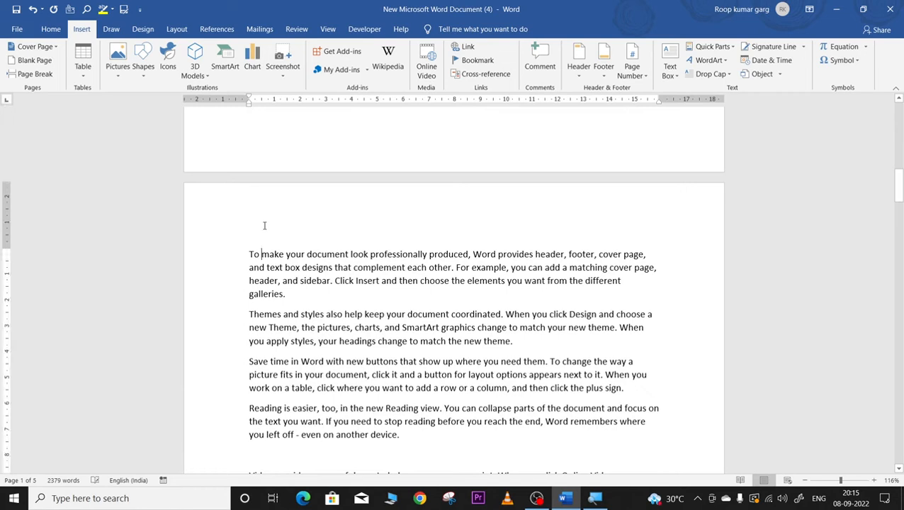
pyautogui.click(239, 248)
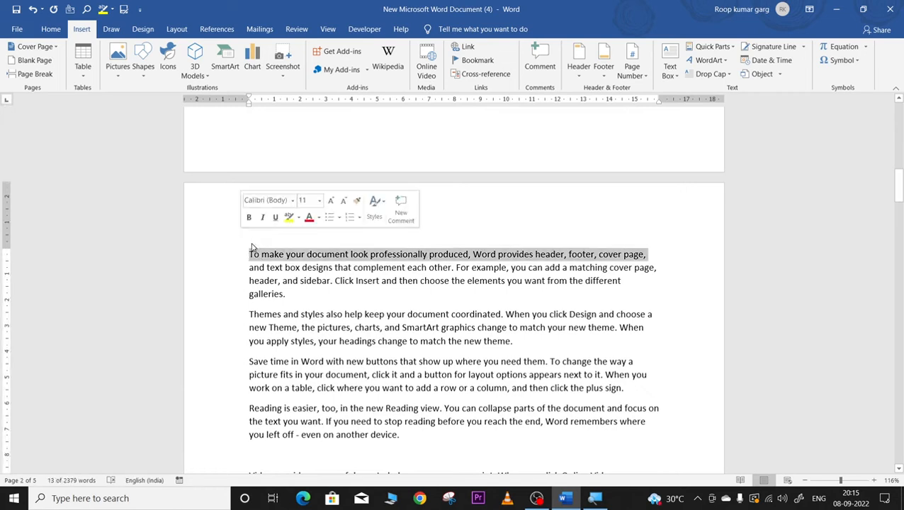
pyautogui.click(250, 255)
pyautogui.press('Return')
pyautogui.press('Return')
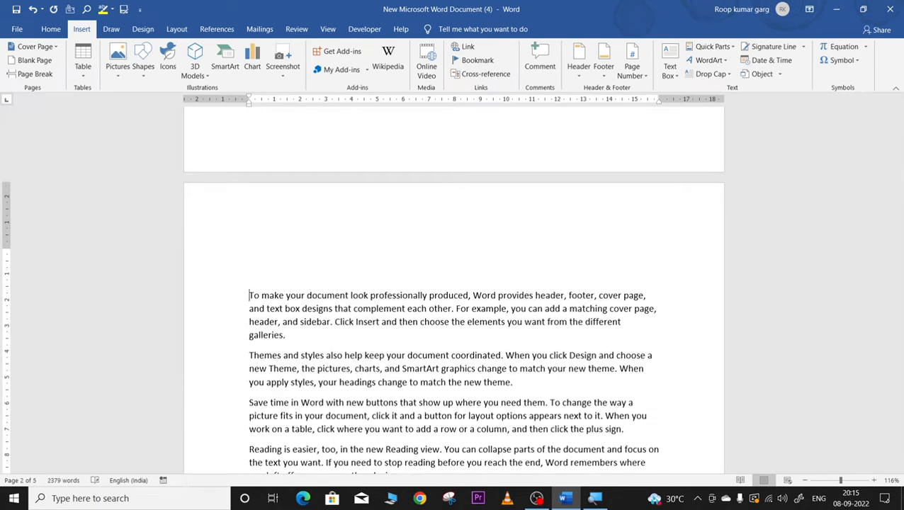
pyautogui.click(252, 254)
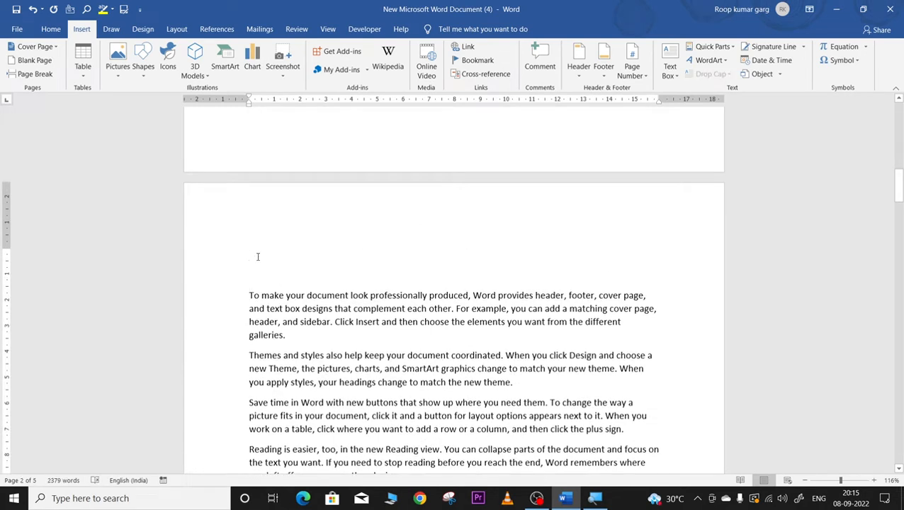
pyautogui.write('less')
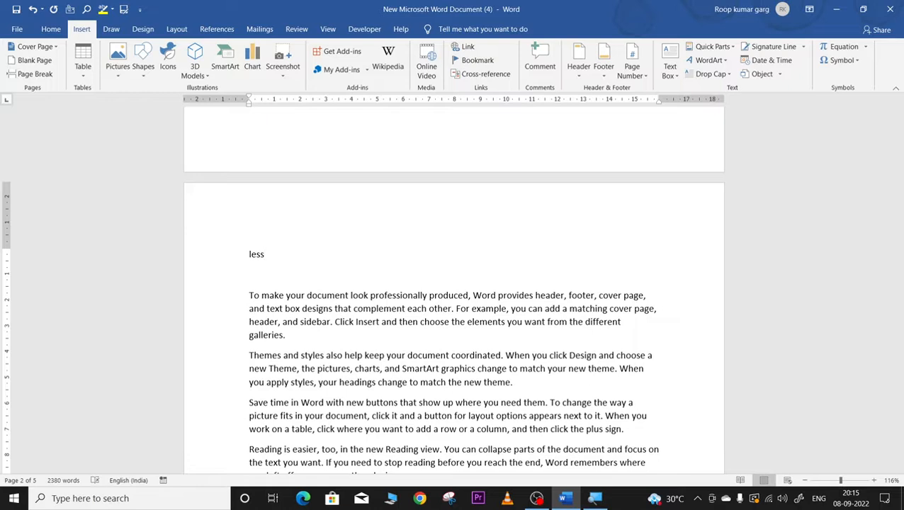
pyautogui.write('on 21')
# Step: Insert a blank line above the Themes and styles section and label it 'lesson 3'
pyautogui.scroll(-12, 283, 291)
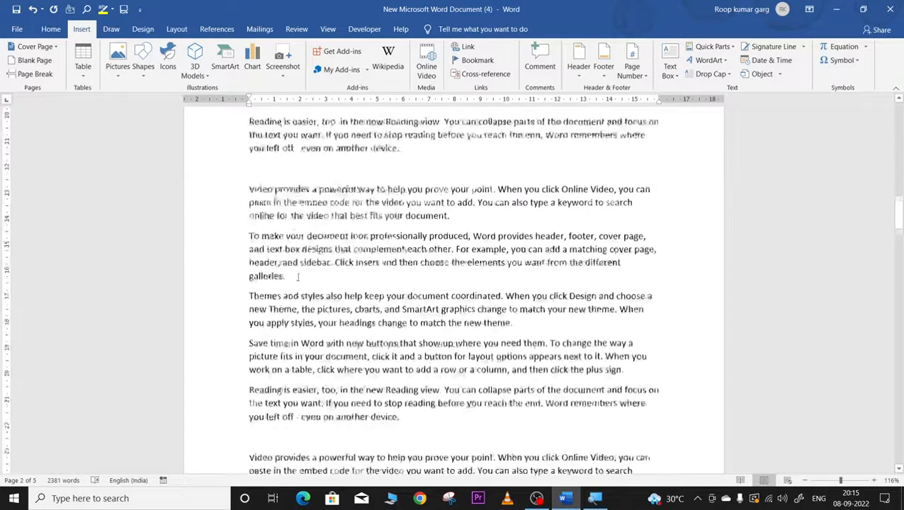
pyautogui.click(265, 266)
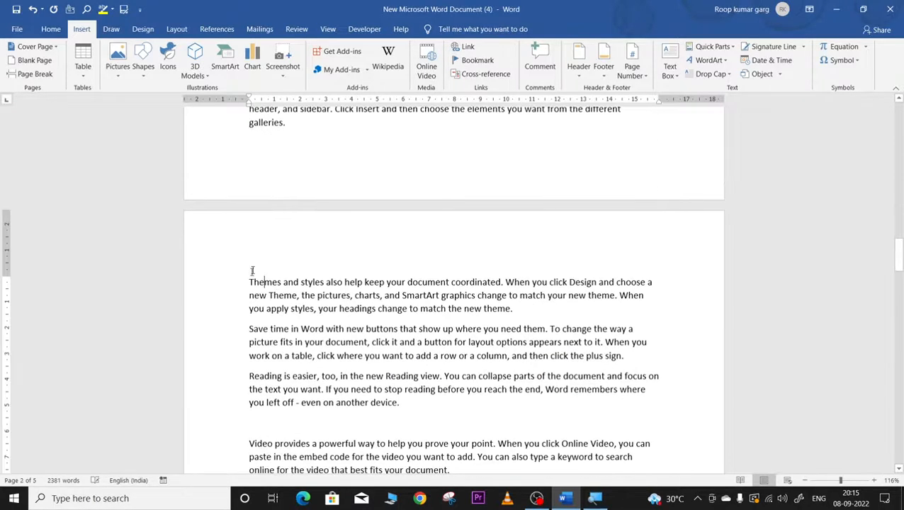
pyautogui.press('Return')
pyautogui.press('Return')
pyautogui.press('Return')
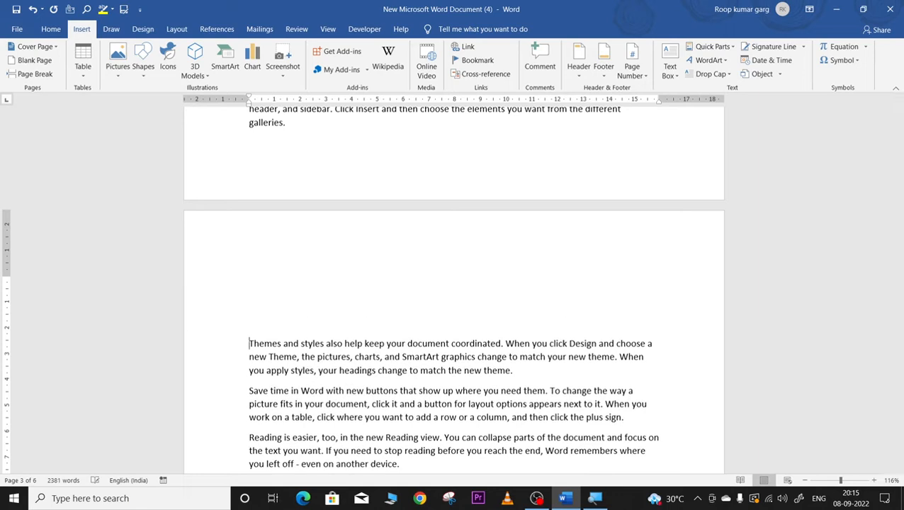
pyautogui.click(245, 283)
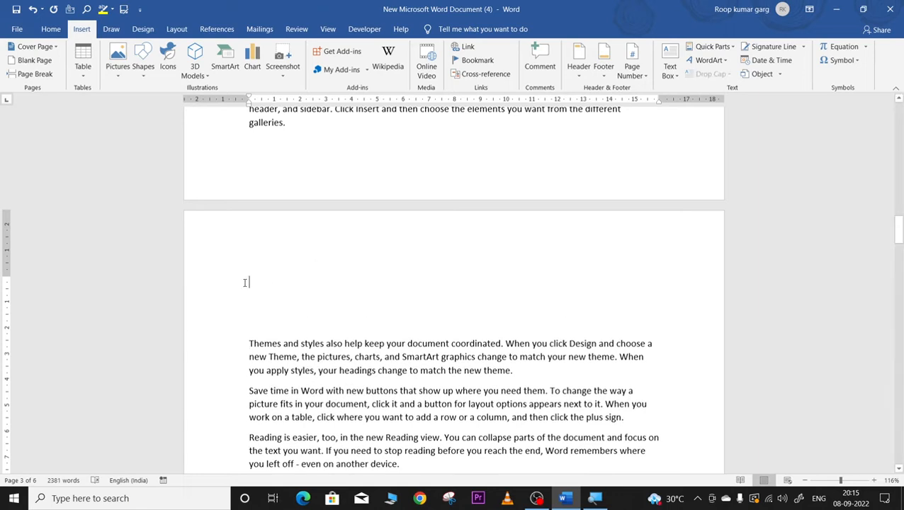
pyautogui.write('lesson 3')
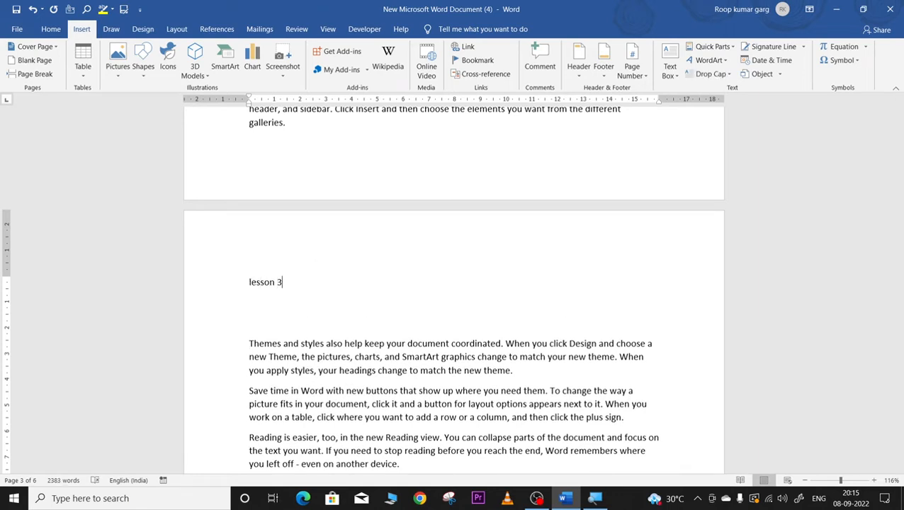
pyautogui.scroll(3, 250, 287)
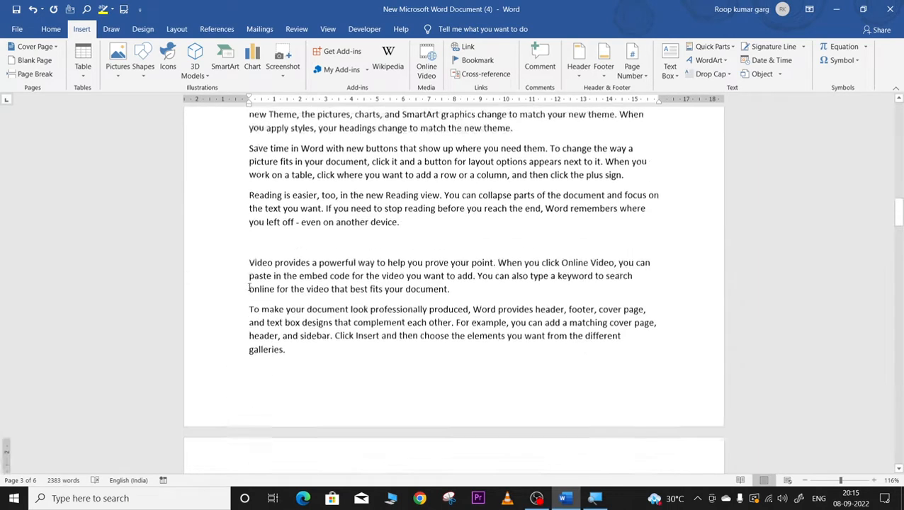
pyautogui.scroll(-2, 250, 287)
pyautogui.scroll(5, 277, 320)
pyautogui.scroll(20, 277, 320)
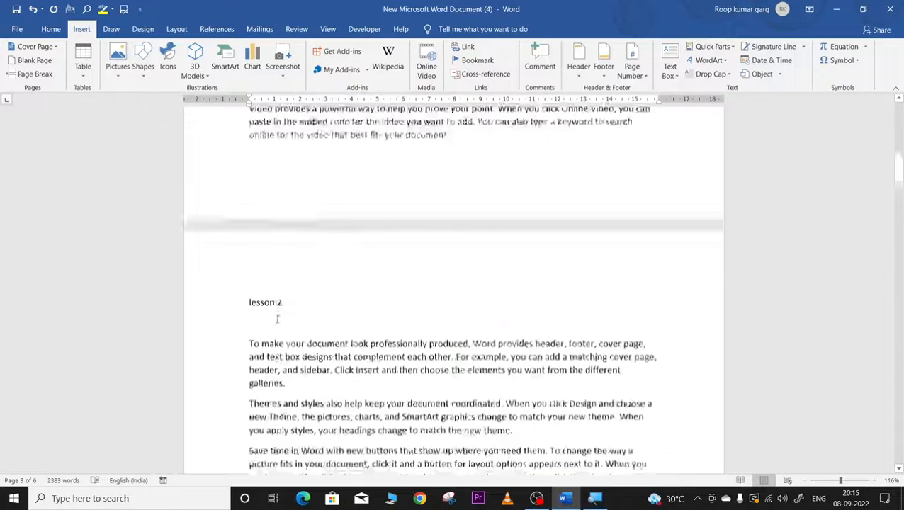
pyautogui.scroll(-5, 277, 319)
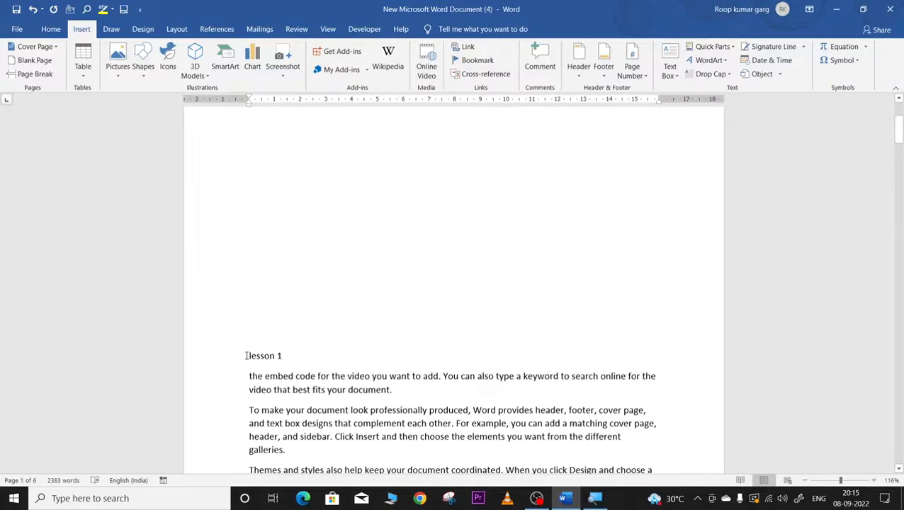
# Step: Bookmark the lesson 1 line as l1
pyautogui.tripleClick(308, 354)
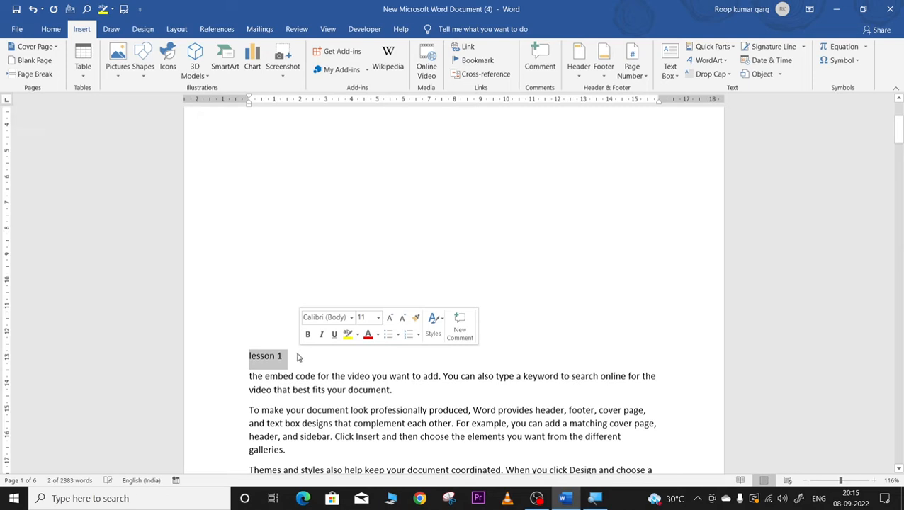
pyautogui.click(473, 64)
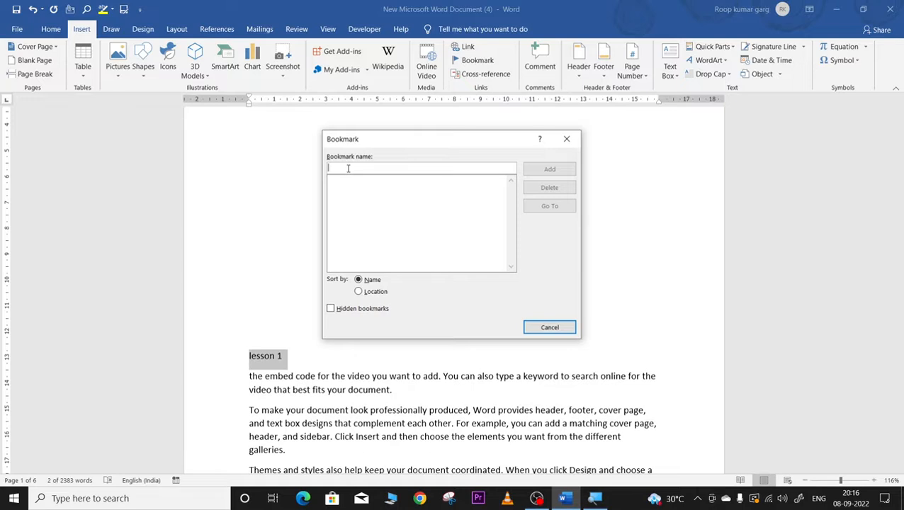
pyautogui.write('l1')
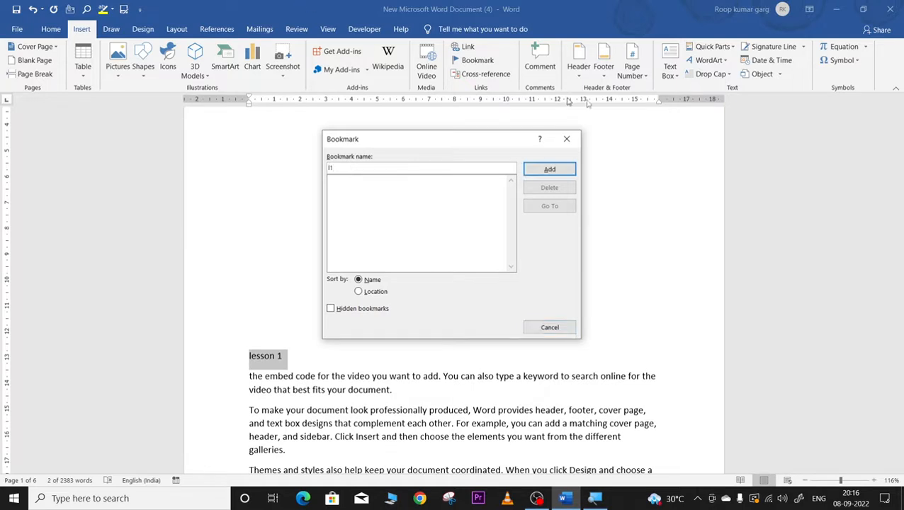
pyautogui.click(552, 170)
# Step: Bookmark the lesson 2 line as l2, clearing the pre-filled name first
pyautogui.scroll(-20, 326, 384)
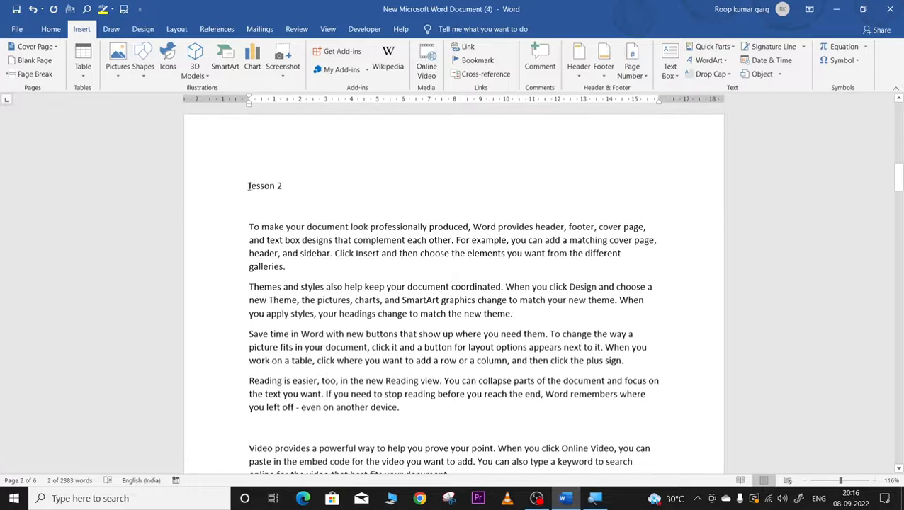
pyautogui.moveTo(249, 186); pyautogui.dragTo(303, 183)
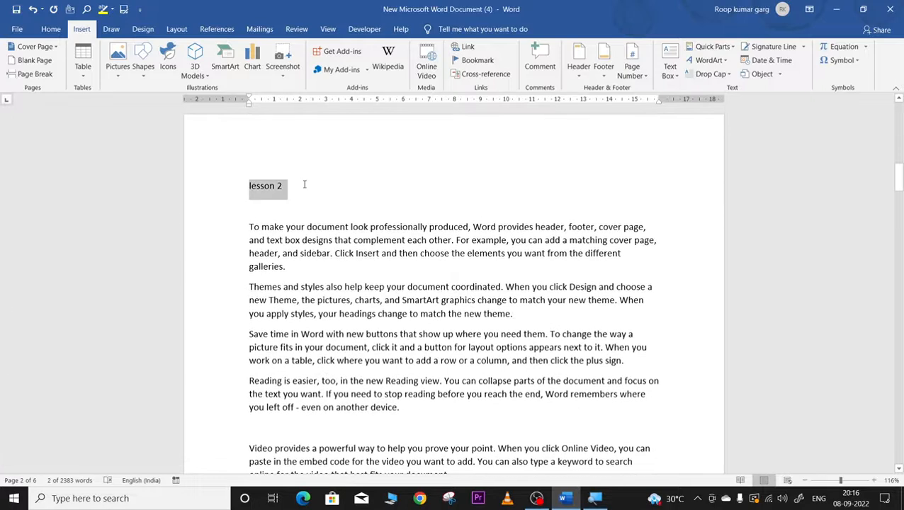
pyautogui.click(471, 61)
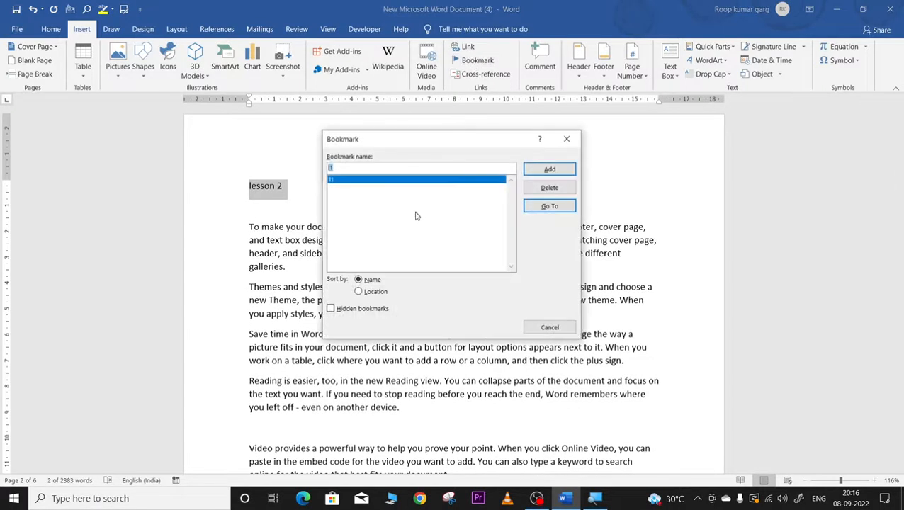
pyautogui.click(337, 168)
pyautogui.press('BackSpace')
pyautogui.press('BackSpace')
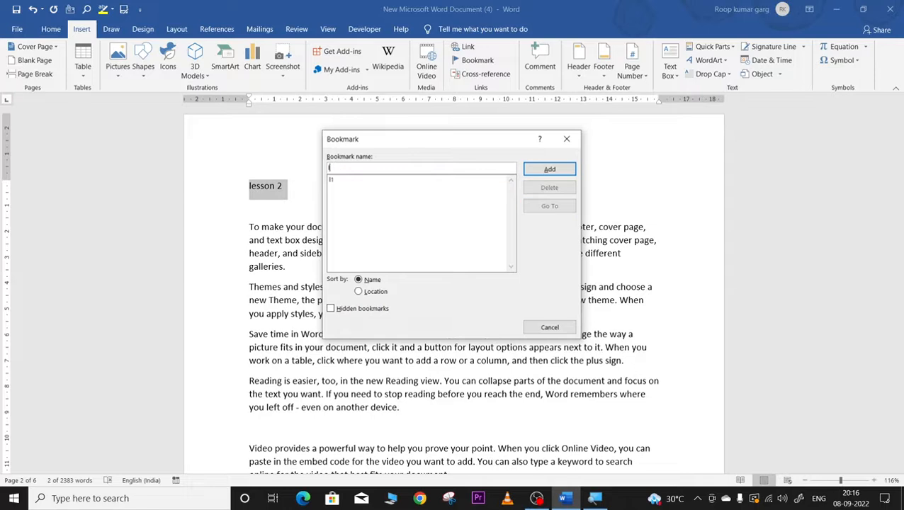
pyautogui.click(549, 170)
# Step: Bookmark the lesson 3 line as l3 and return to the top of the list
pyautogui.scroll(-8, 358, 453)
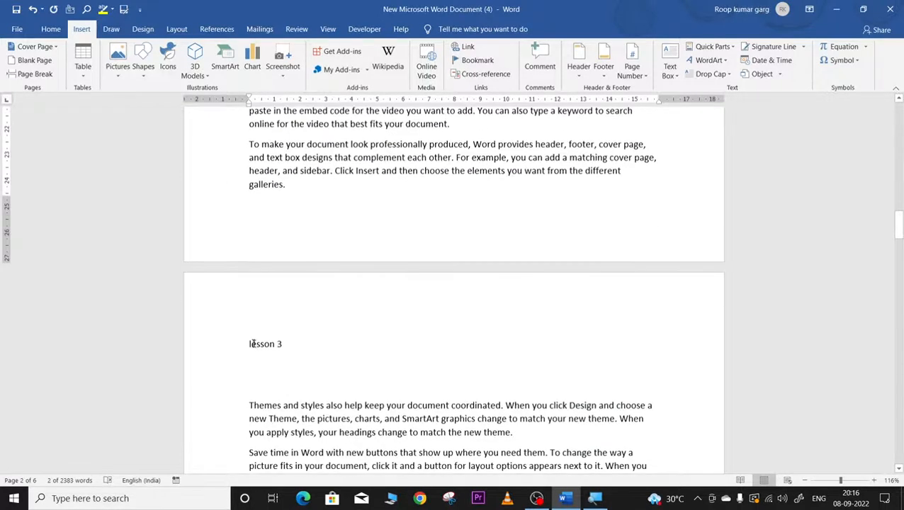
pyautogui.moveTo(248, 344); pyautogui.dragTo(292, 343)
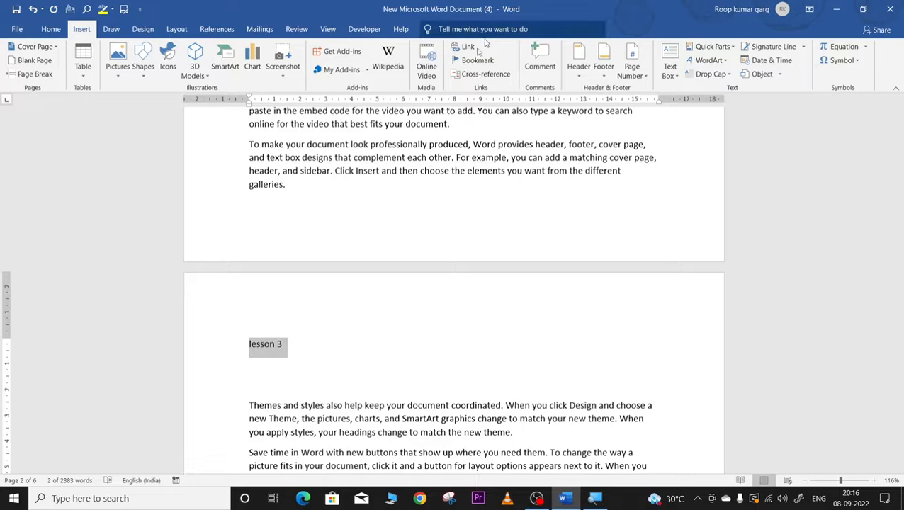
pyautogui.click(464, 62)
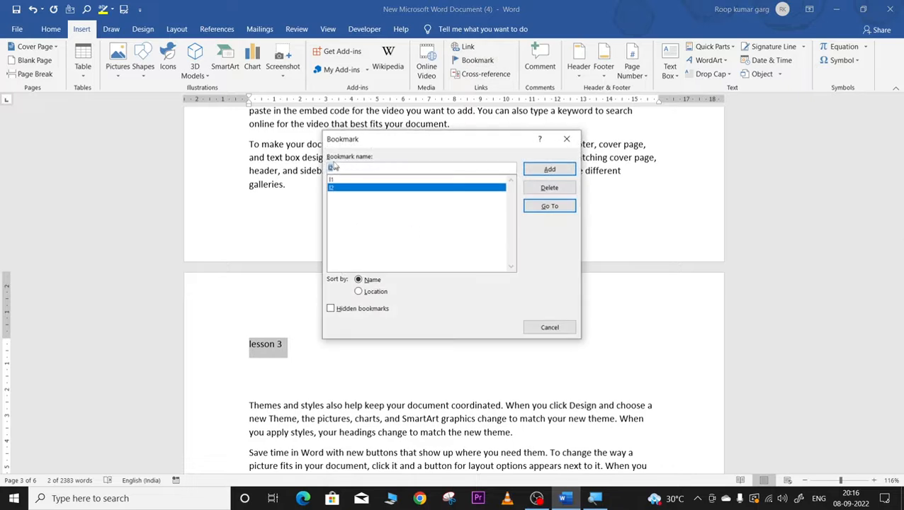
pyautogui.write('l')
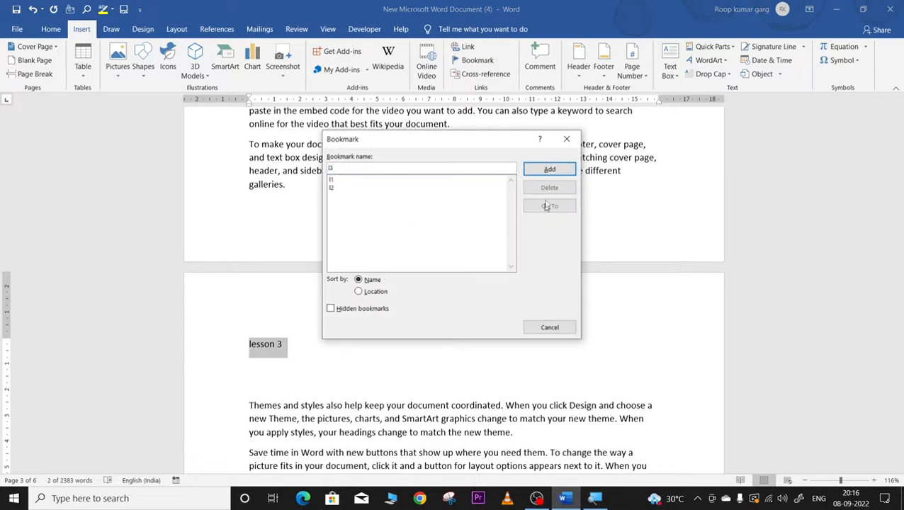
pyautogui.click(549, 170)
pyautogui.scroll(15, 492, 396)
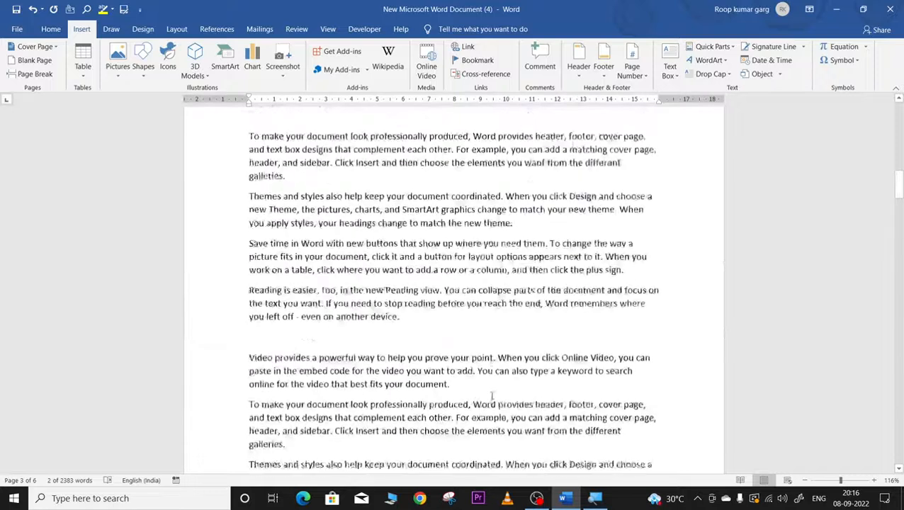
pyautogui.scroll(10, 492, 395)
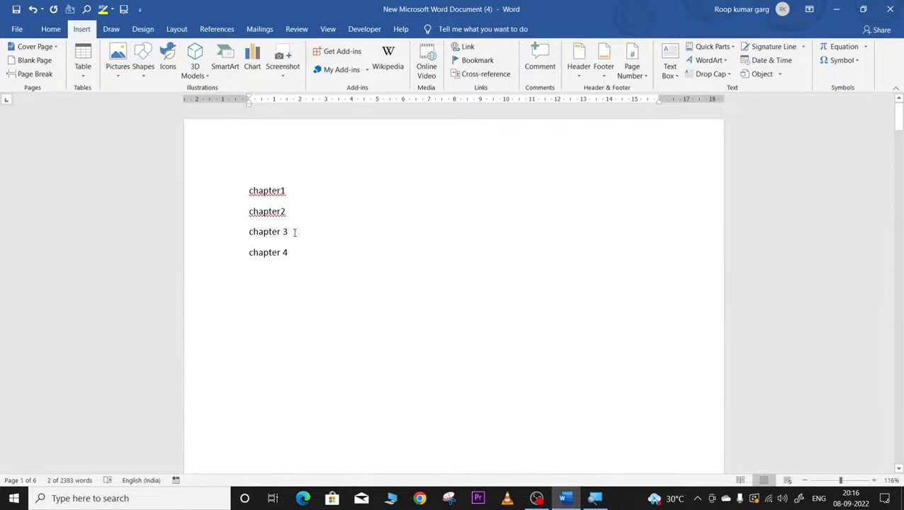
# Step: Make 'chapter1' a link to bookmark l1 in this document
pyautogui.moveTo(249, 190); pyautogui.dragTo(313, 189)
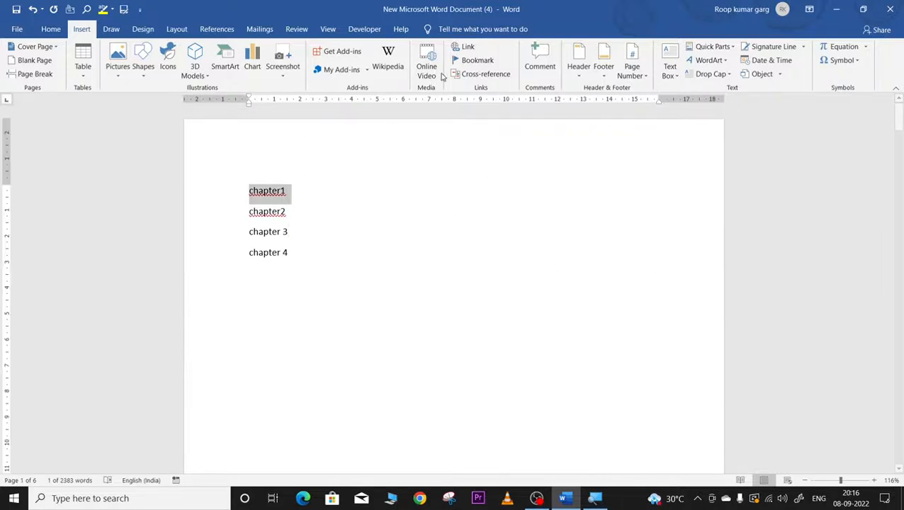
pyautogui.click(467, 46)
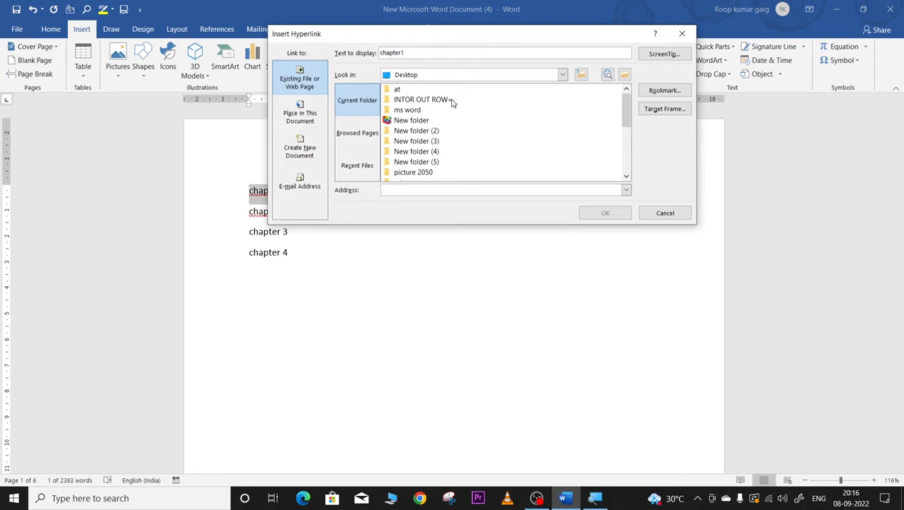
pyautogui.click(308, 120)
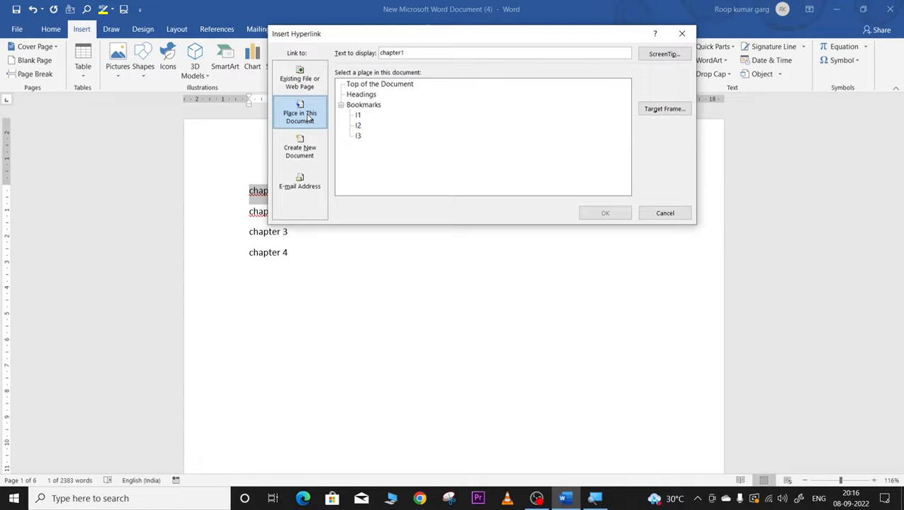
pyautogui.click(358, 115)
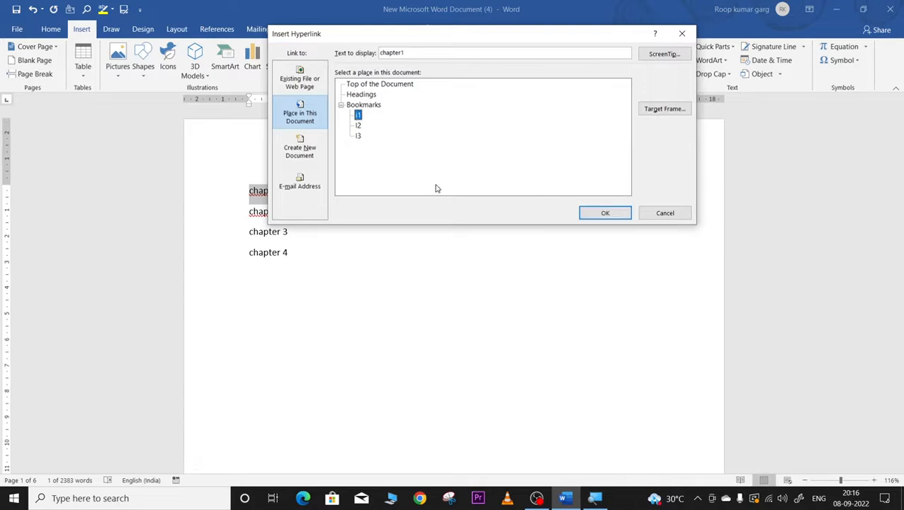
pyautogui.click(583, 215)
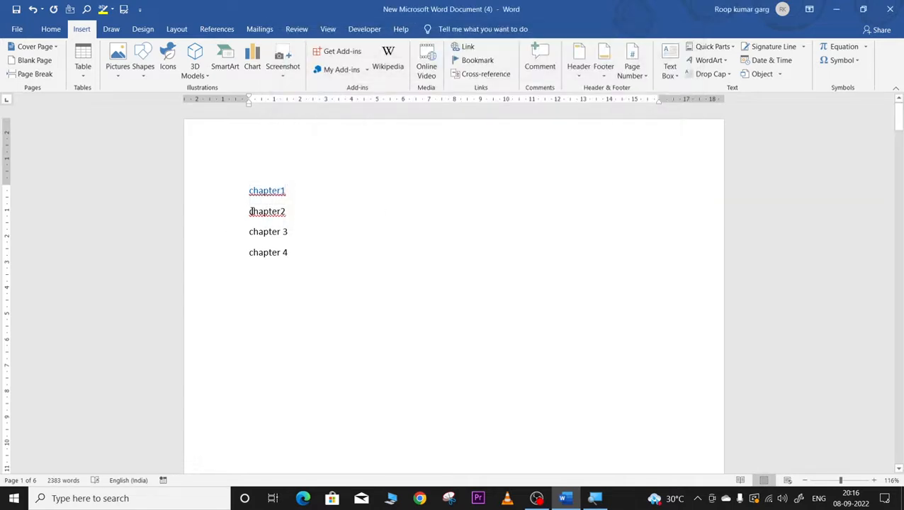
# Step: Make 'chapter2' a link to bookmark l2, then select chapter 3
pyautogui.moveTo(249, 212); pyautogui.dragTo(295, 214)
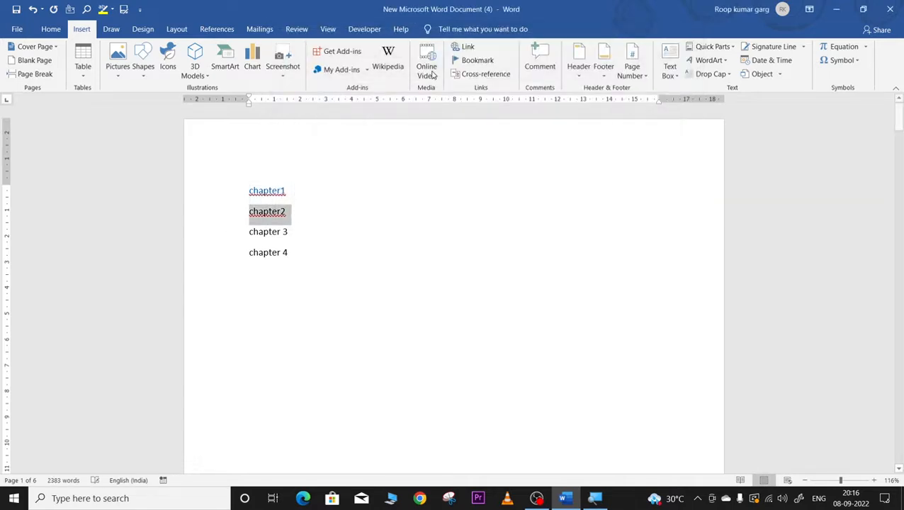
pyautogui.click(463, 47)
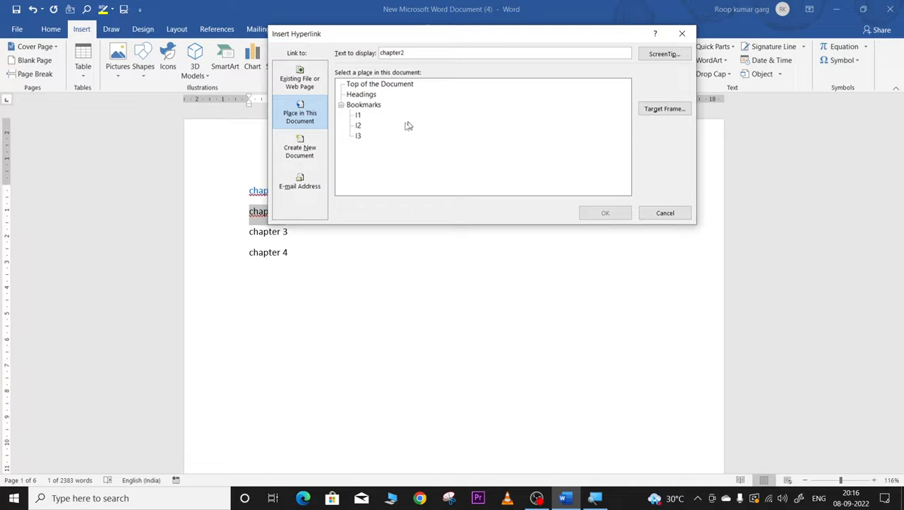
pyautogui.click(357, 126)
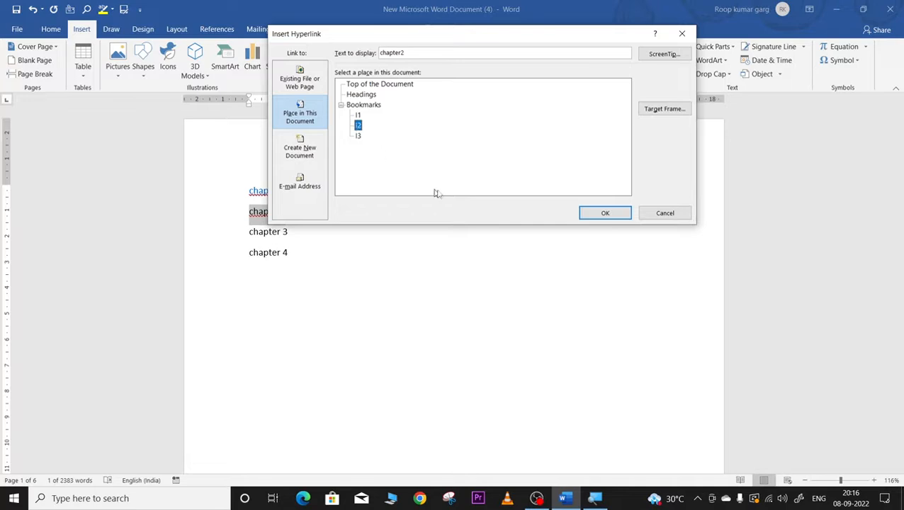
pyautogui.click(604, 213)
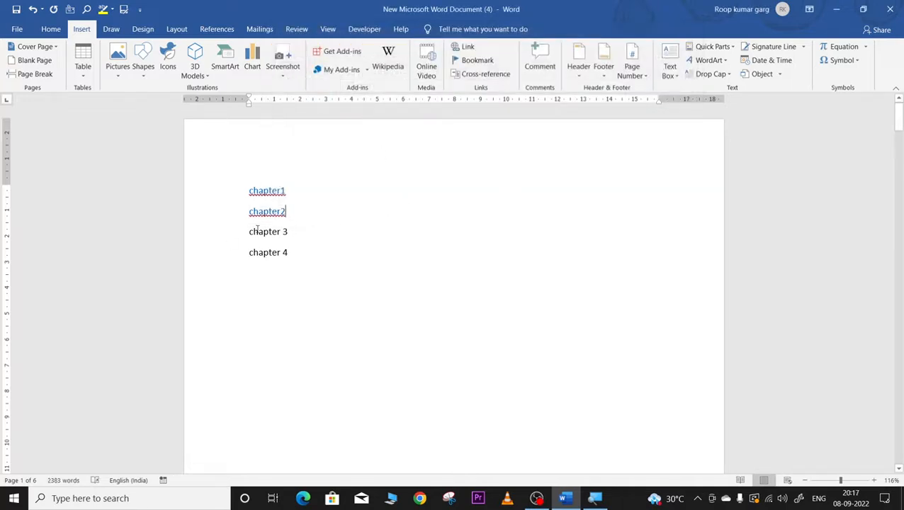
pyautogui.moveTo(247, 231); pyautogui.dragTo(312, 233)
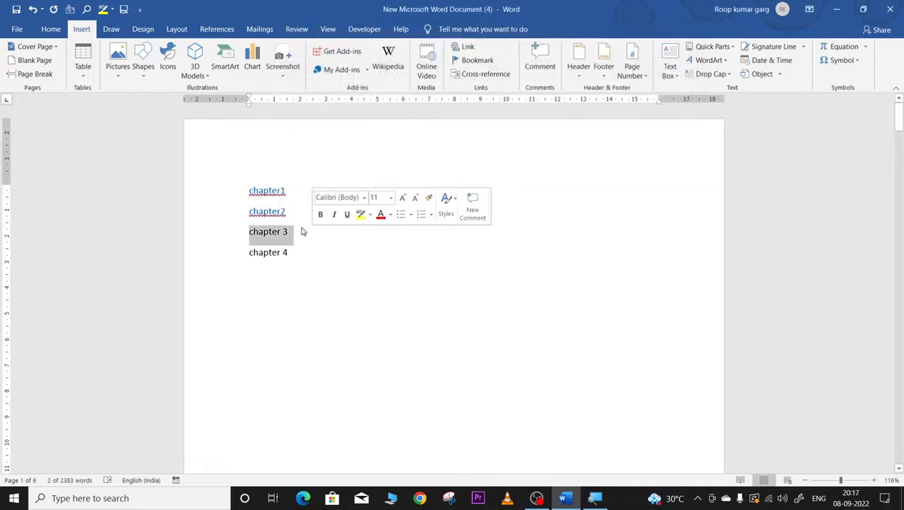
# Step: Add bookmark l3 on the 'chapter 3' line, reselecting the line and adding it again
pyautogui.click(476, 60)
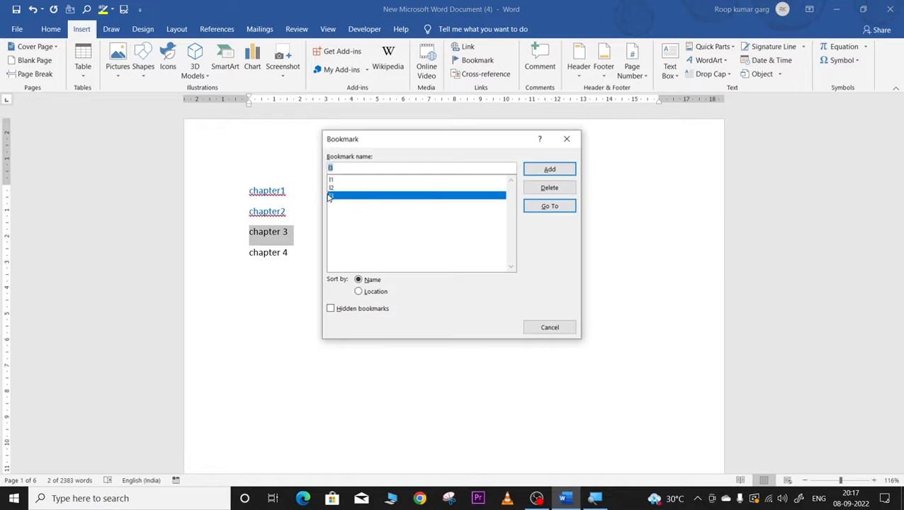
pyautogui.click(547, 170)
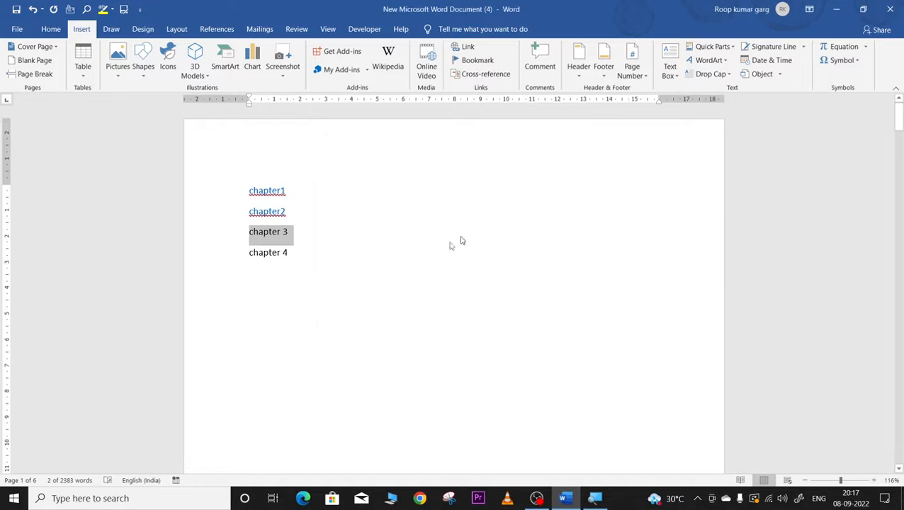
pyautogui.click(370, 246)
pyautogui.moveTo(255, 234); pyautogui.dragTo(296, 232)
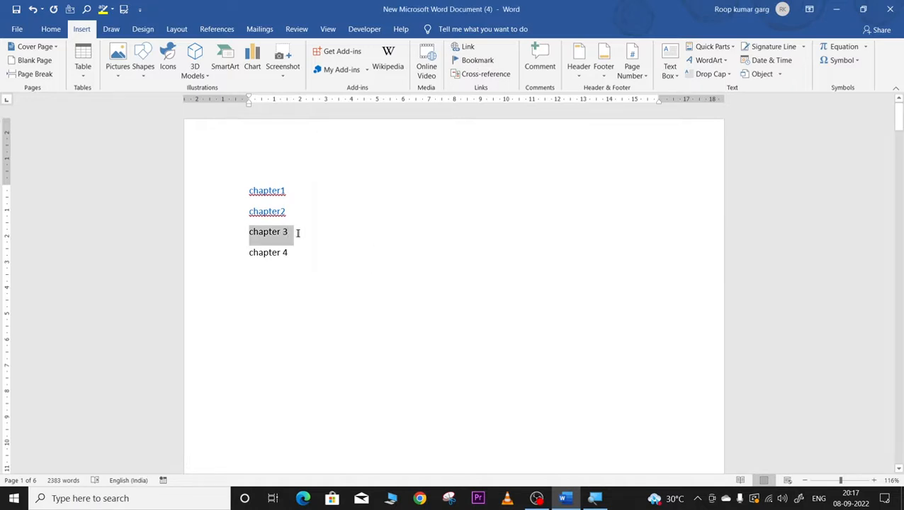
pyautogui.click(473, 61)
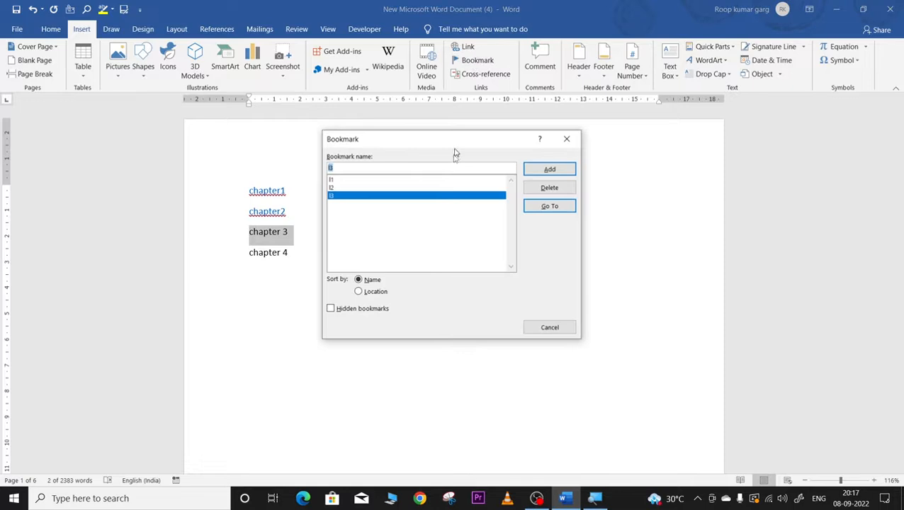
pyautogui.click(333, 187)
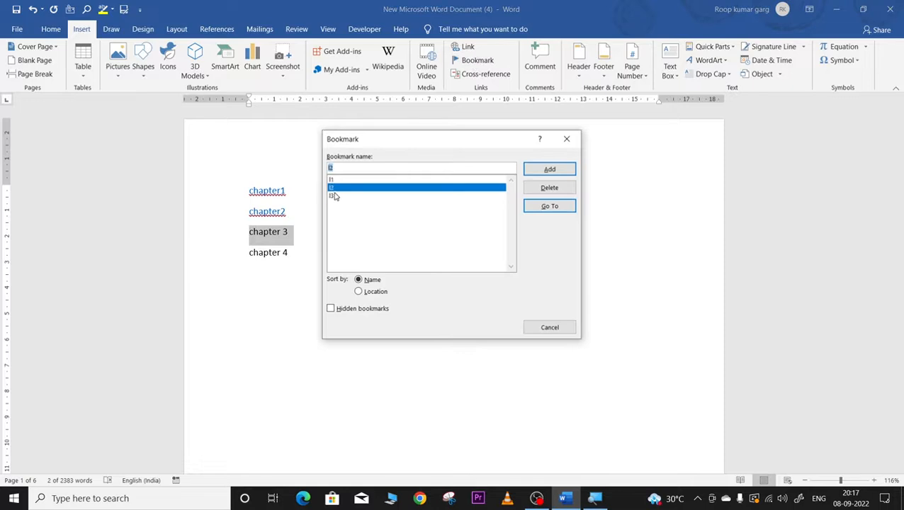
pyautogui.click(333, 195)
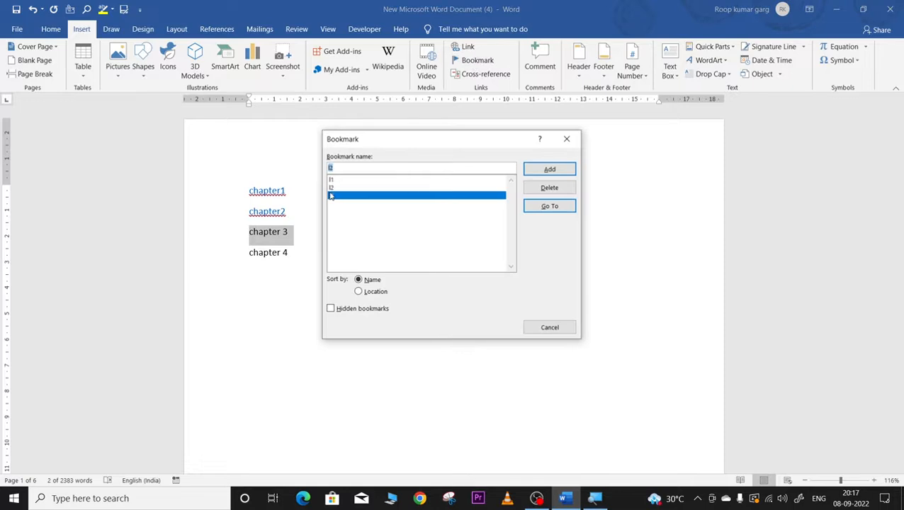
pyautogui.click(550, 169)
pyautogui.click(316, 280)
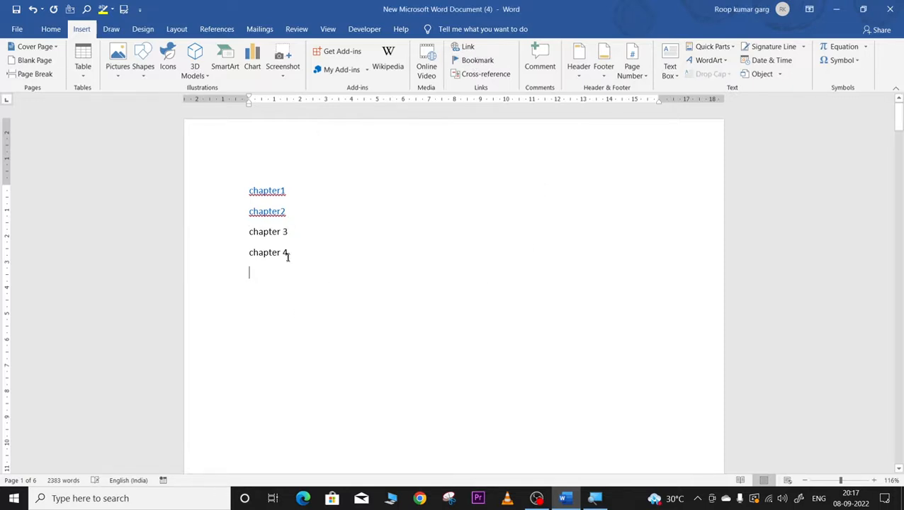
# Step: Test the chapter1 and chapter2 links, landing on the lesson 1 then lesson 2 headings
pyautogui.keyDown('ctrl'); pyautogui.click(265, 190); pyautogui.keyUp('ctrl')
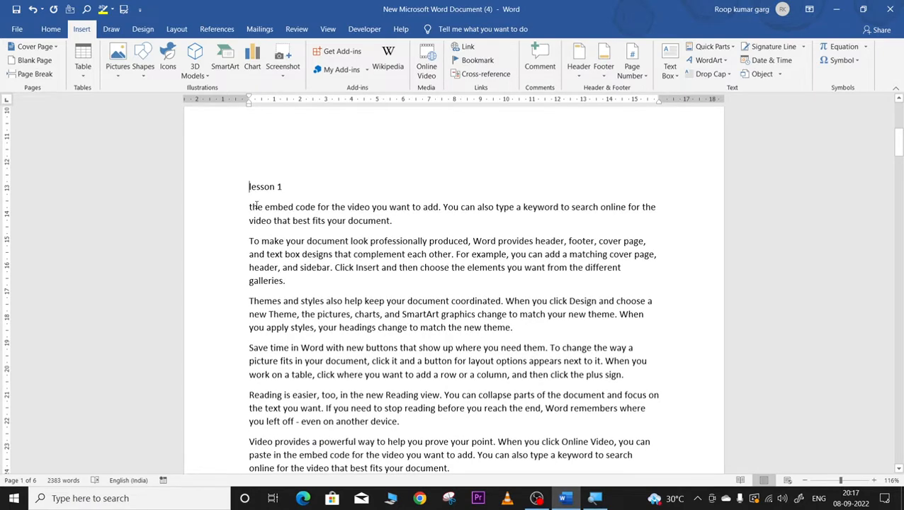
pyautogui.scroll(8, 257, 205)
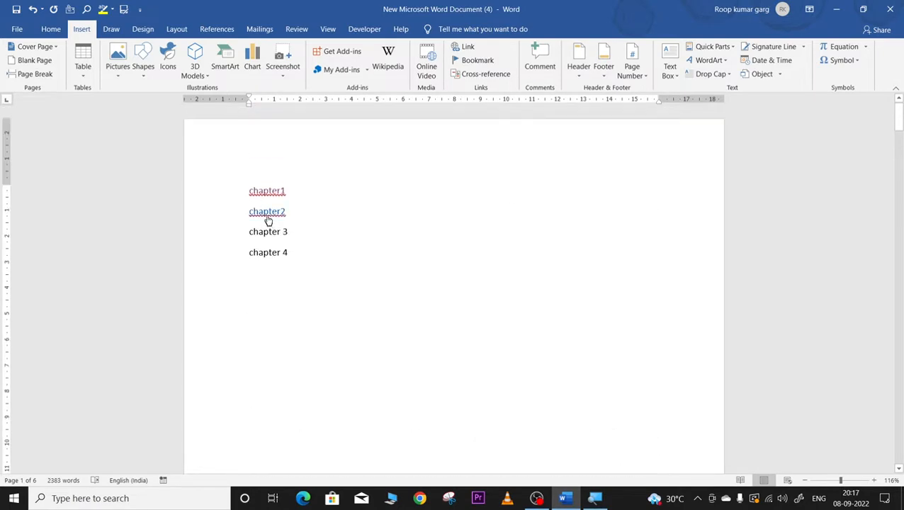
pyautogui.keyDown('ctrl'); pyautogui.click(268, 212); pyautogui.keyUp('ctrl')
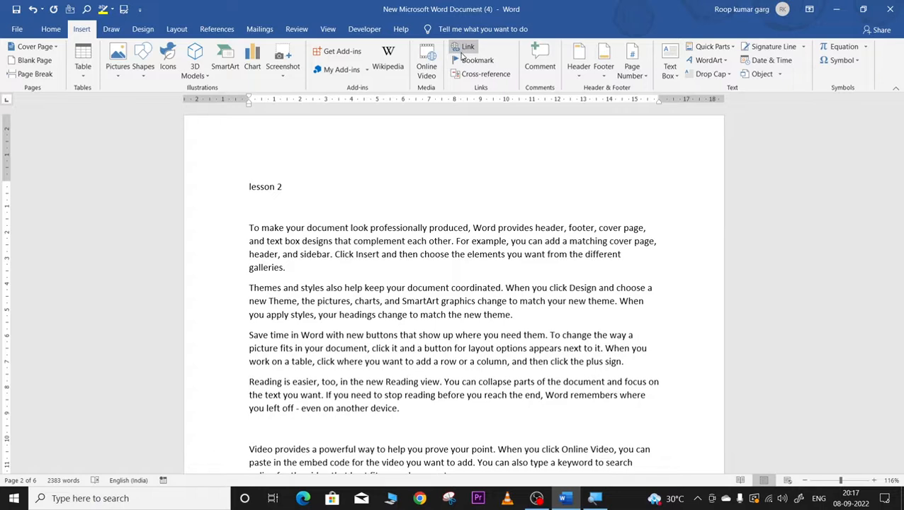
pyautogui.click(470, 78)
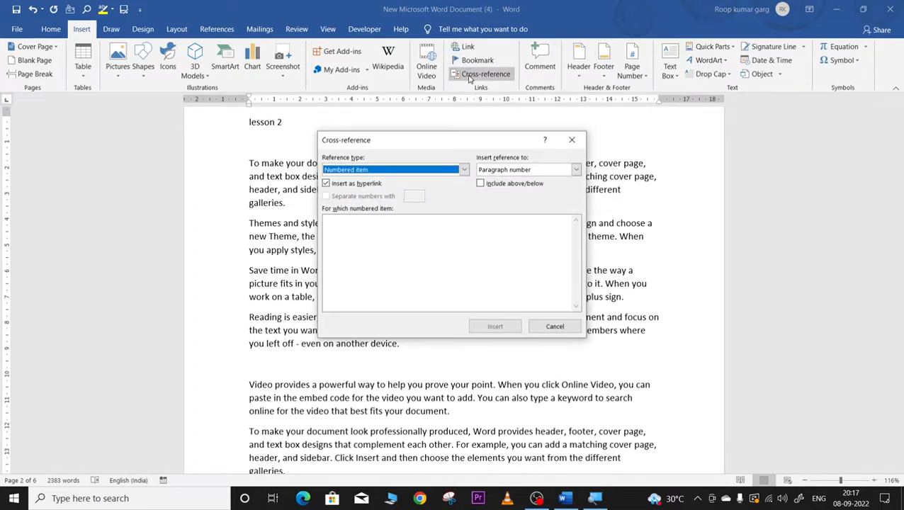
pyautogui.click(576, 170)
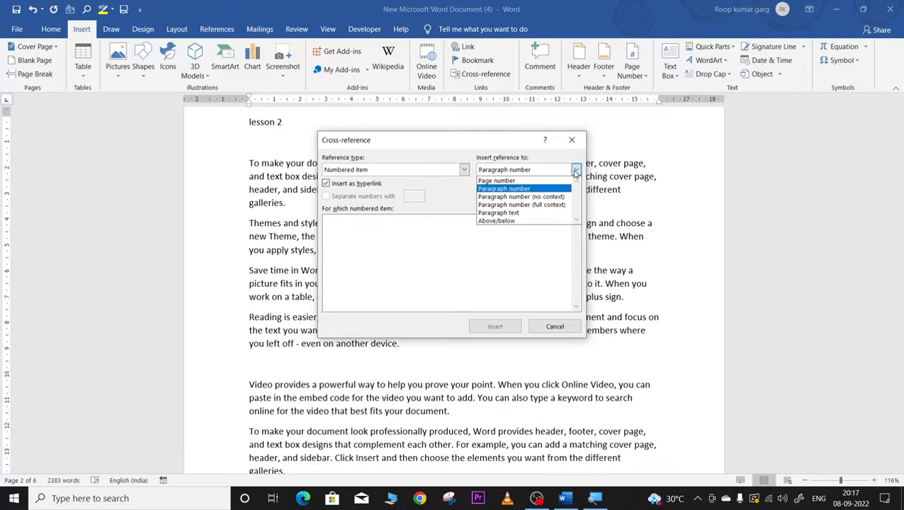
pyautogui.click(498, 181)
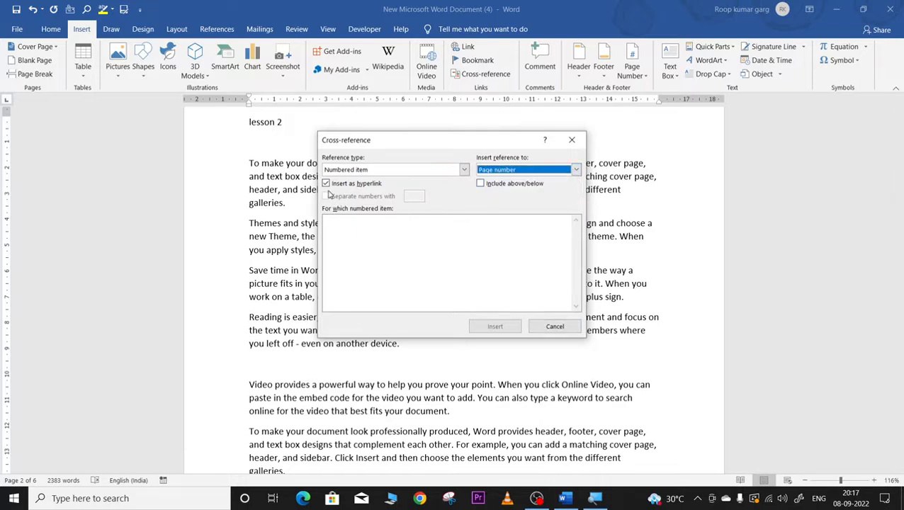
pyautogui.click(481, 183)
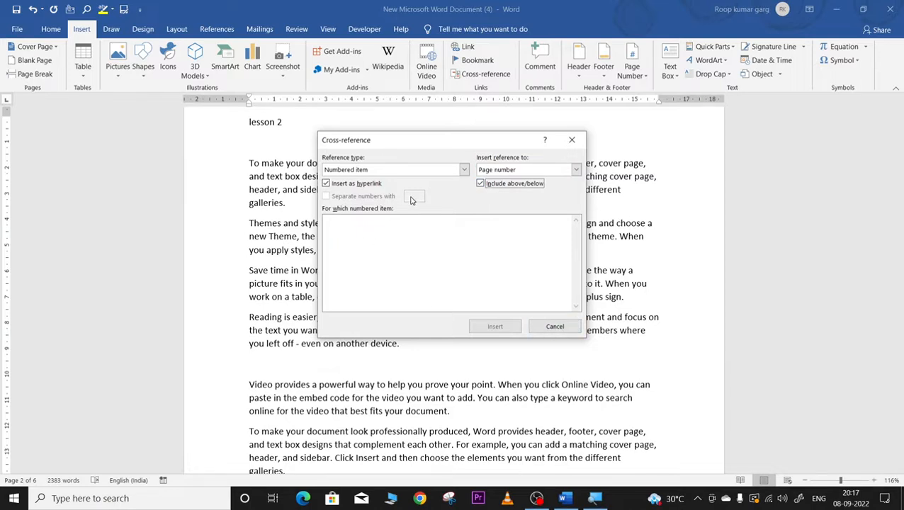
pyautogui.click(464, 170)
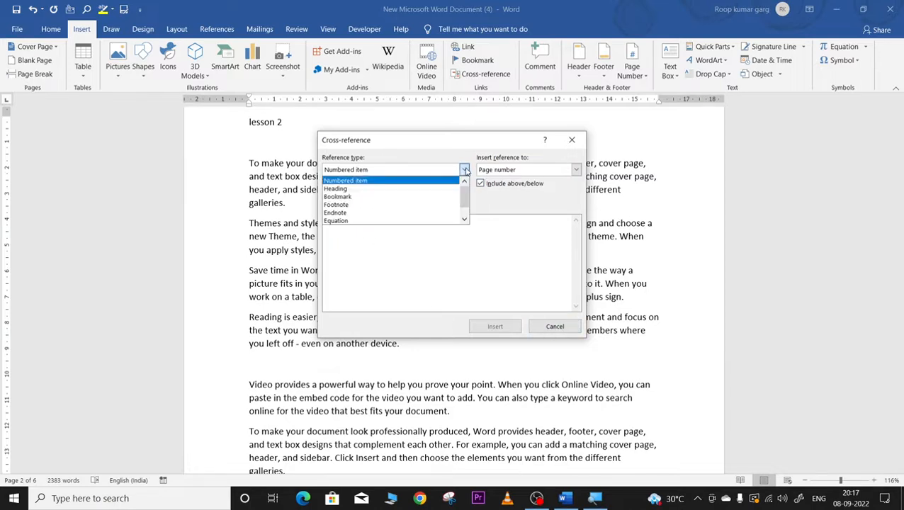
pyautogui.click(385, 222)
pyautogui.click(553, 326)
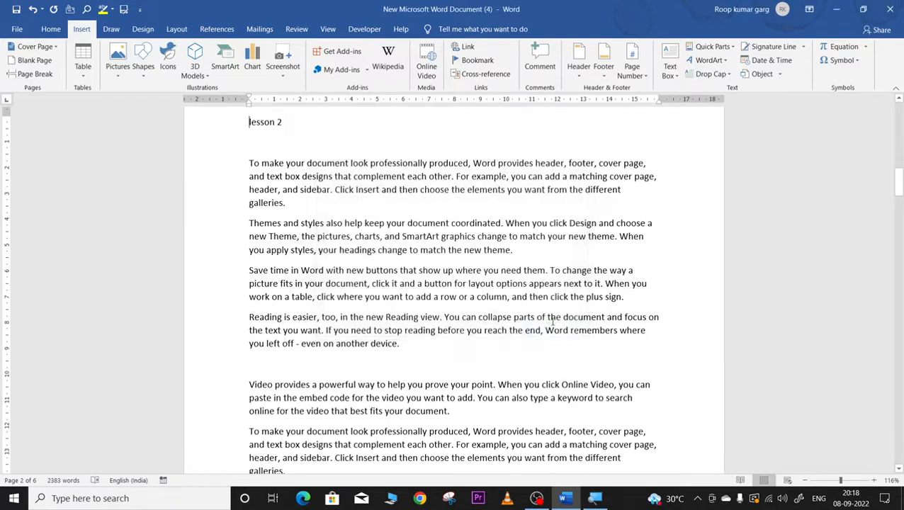
pyautogui.scroll(15, 476, 296)
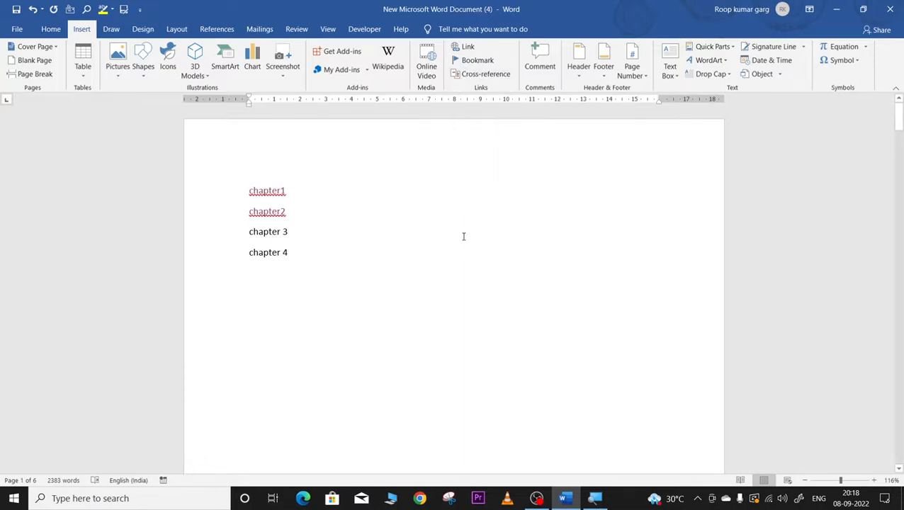
pyautogui.scroll(-5, 466, 236)
pyautogui.scroll(-2, 474, 238)
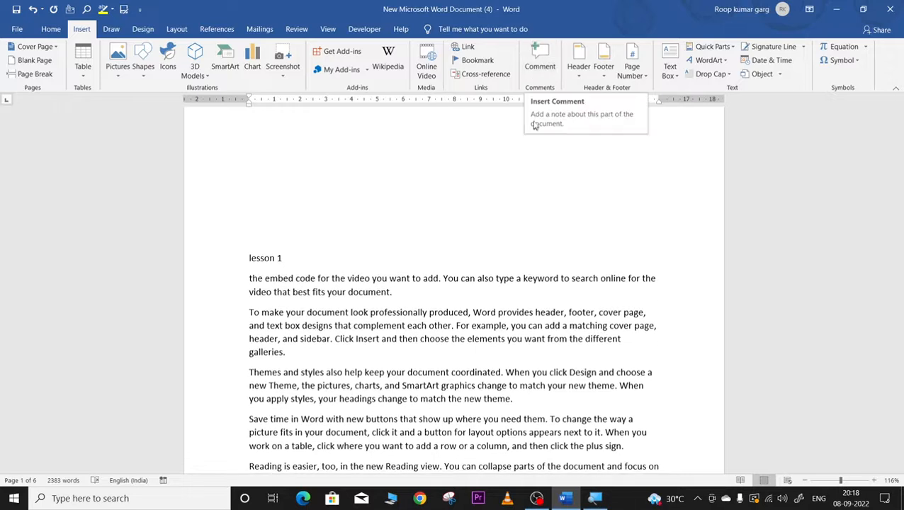
# Step: Add a comment on 'lesson' in the lesson 2 heading expressing interest in subscribing to the channel
pyautogui.click(541, 60)
pyautogui.click(539, 60)
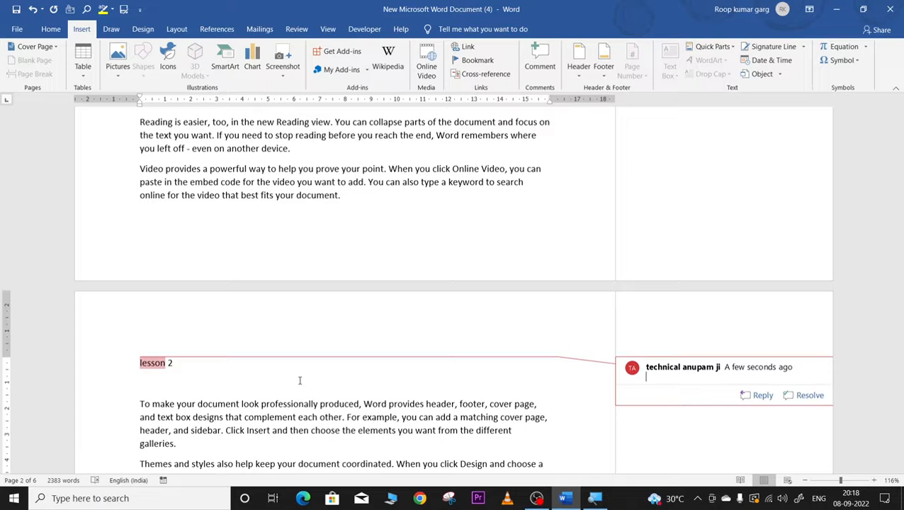
pyautogui.write('we are interested to sub sc')
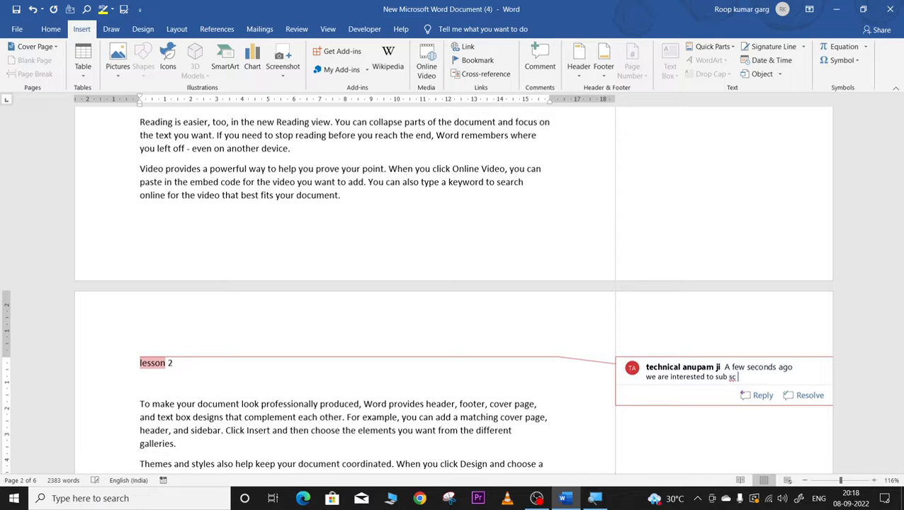
pyautogui.write('ribe to anupam ji techn')
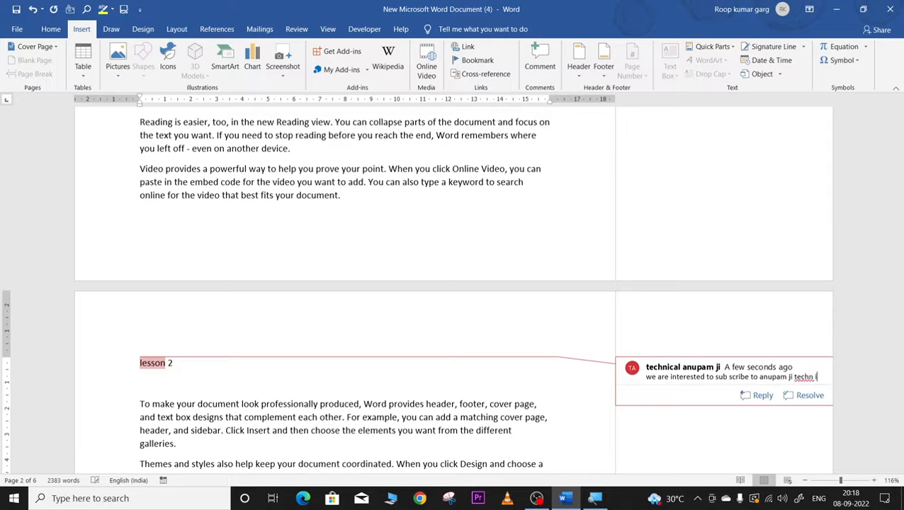
pyautogui.write('ical')
pyautogui.click(298, 304)
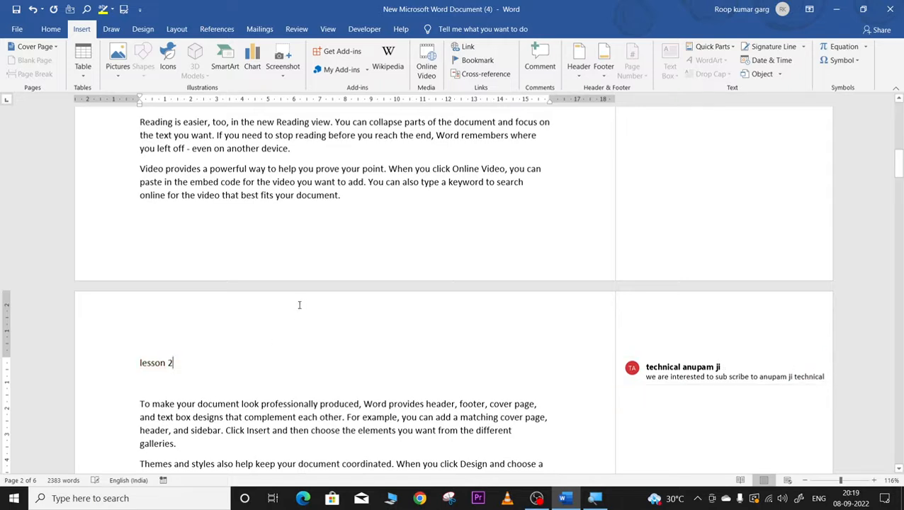
pyautogui.doubleClick(147, 363)
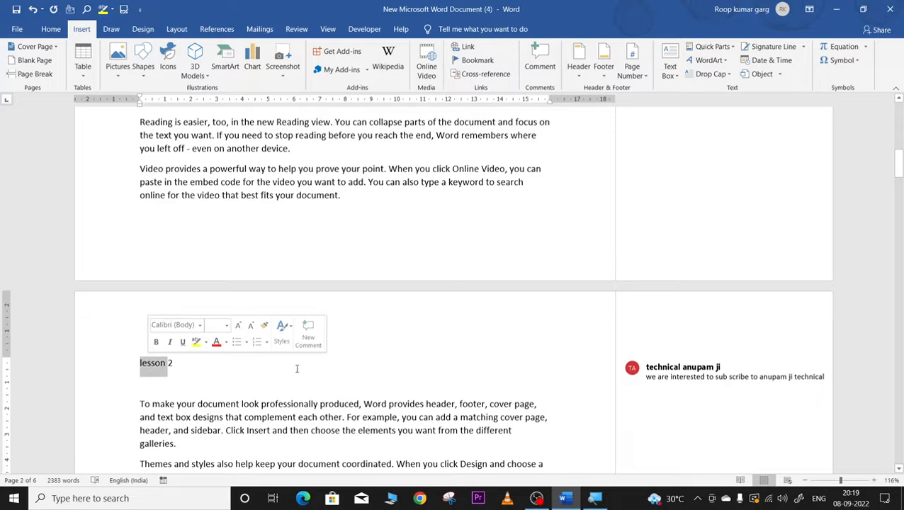
pyautogui.click(151, 365)
pyautogui.click(644, 362)
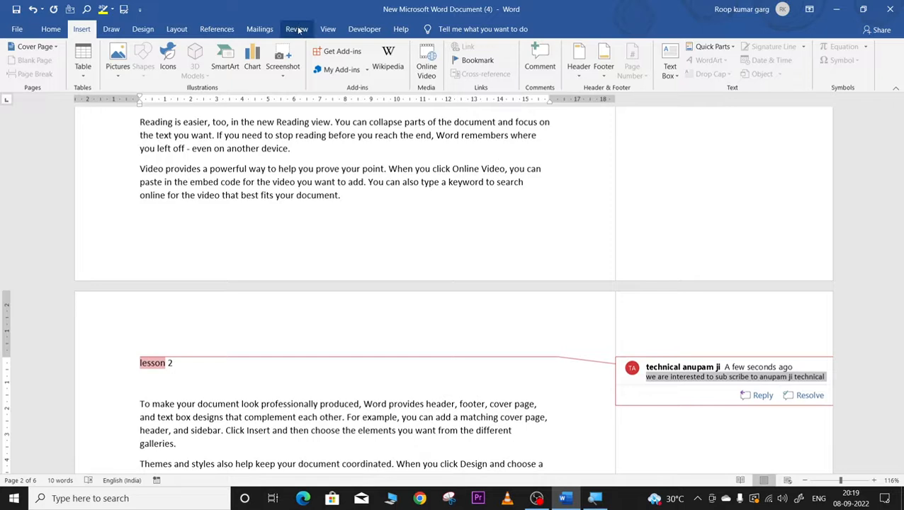
# Step: Delete the lesson 2 comment using Review > Delete Comment, then go back to Insert
pyautogui.click(307, 32)
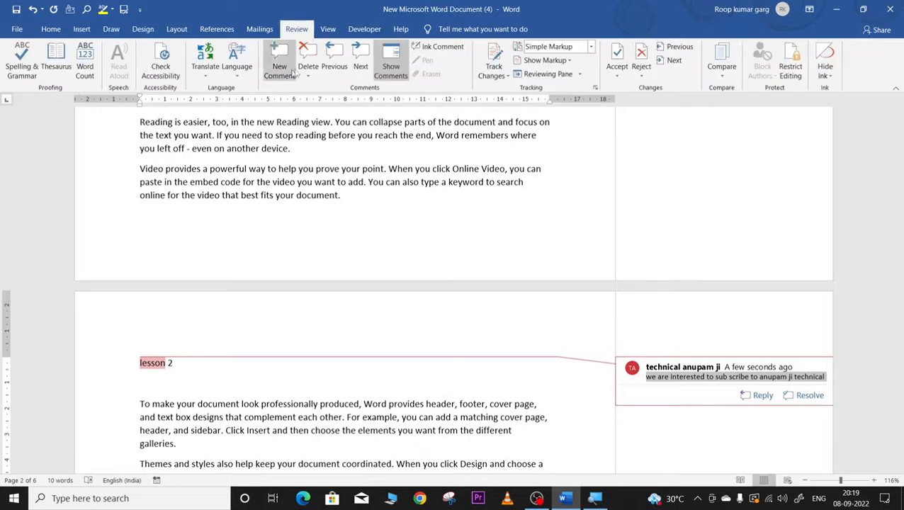
pyautogui.click(308, 75)
pyautogui.click(325, 97)
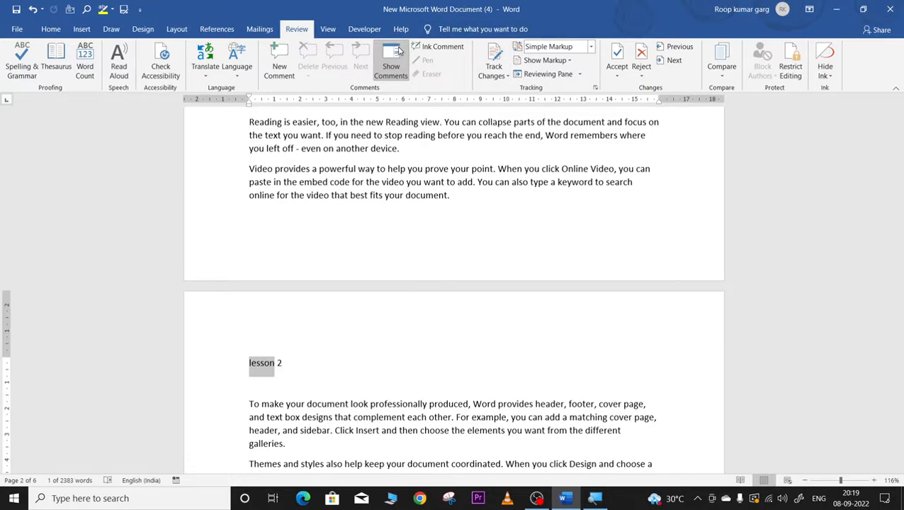
pyautogui.click(82, 29)
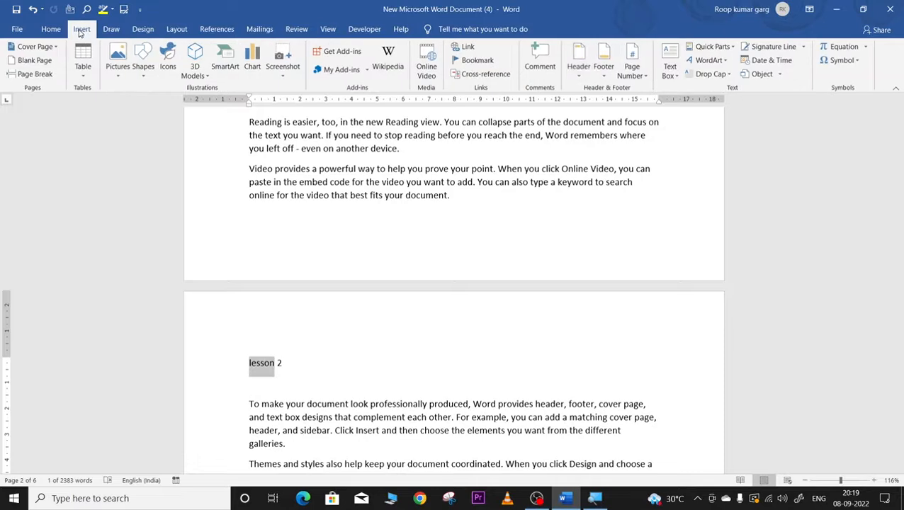
# Step: Insert the Banded header and set its title to 'TET EDUCATORS'
pyautogui.click(577, 71)
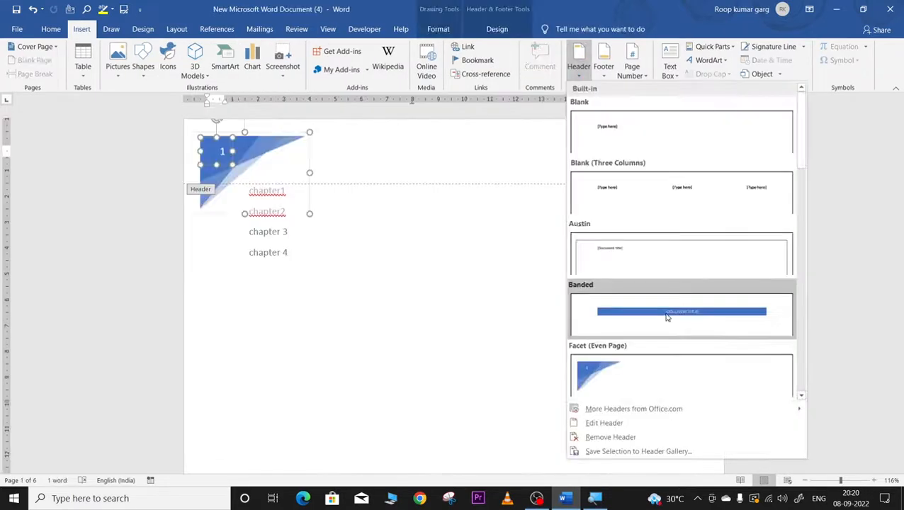
pyautogui.click(666, 318)
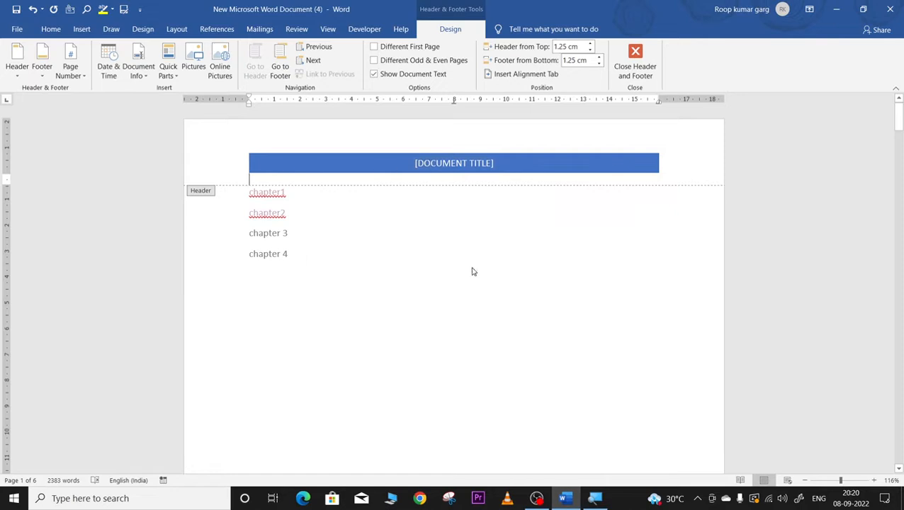
pyautogui.click(423, 163)
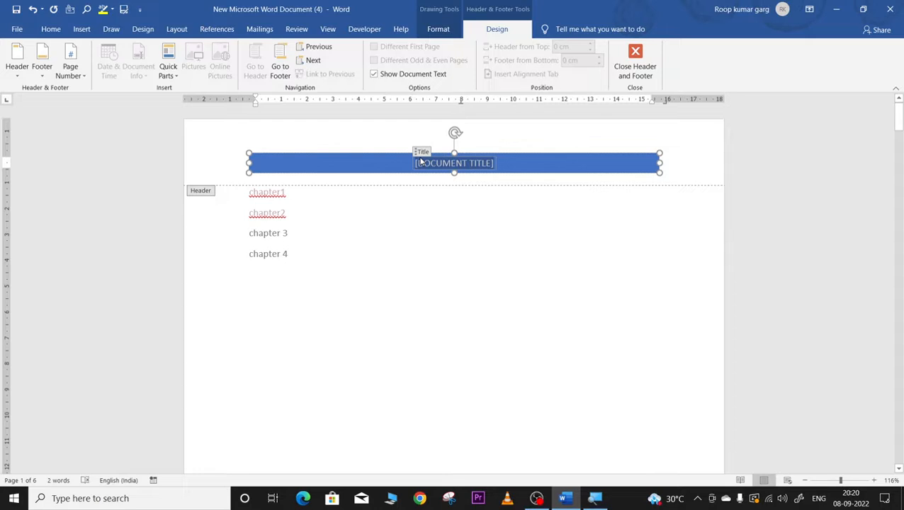
pyautogui.write('TET')
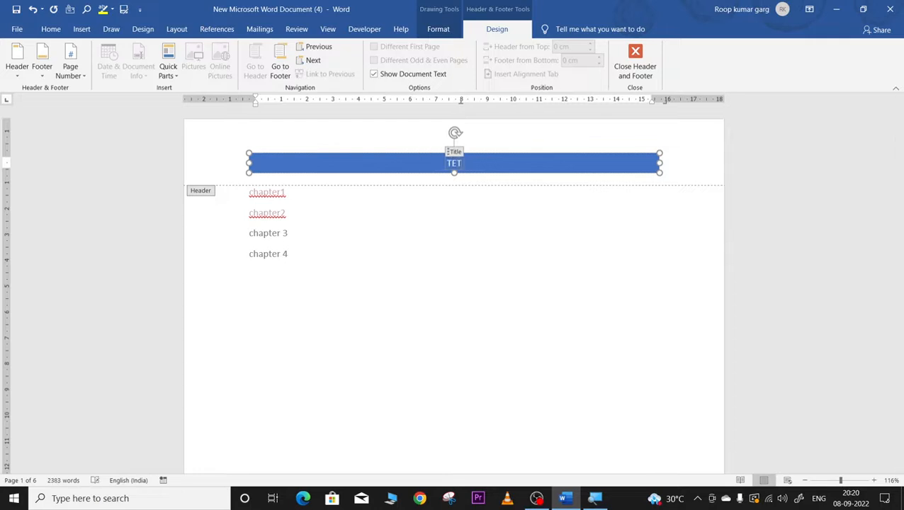
pyautogui.write(' EDUCATORS')
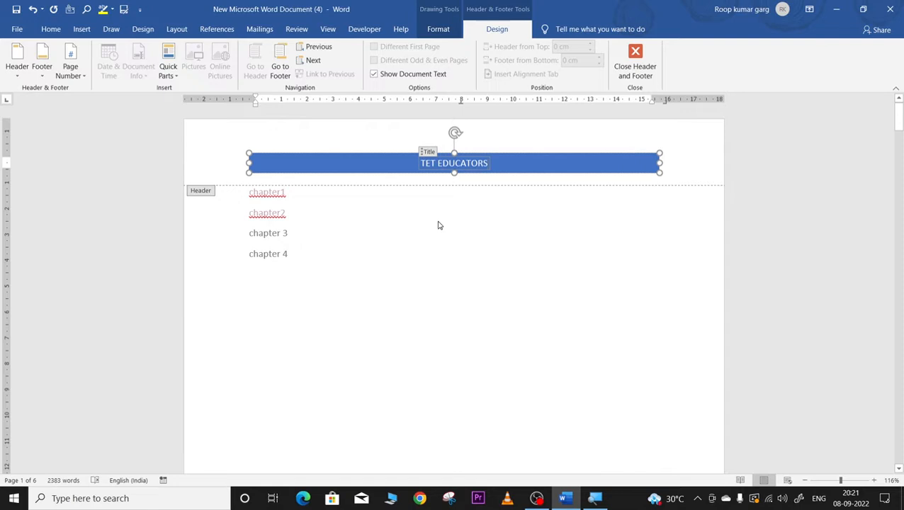
# Step: Select the TET EDUCATORS title bar in the page 2 header
pyautogui.scroll(-10, 468, 269)
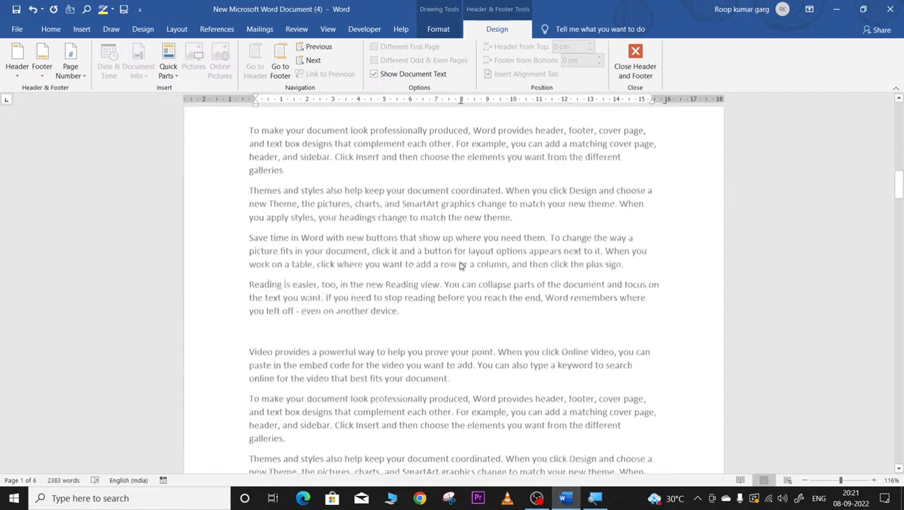
pyautogui.scroll(-5, 461, 266)
pyautogui.tripleClick(397, 264)
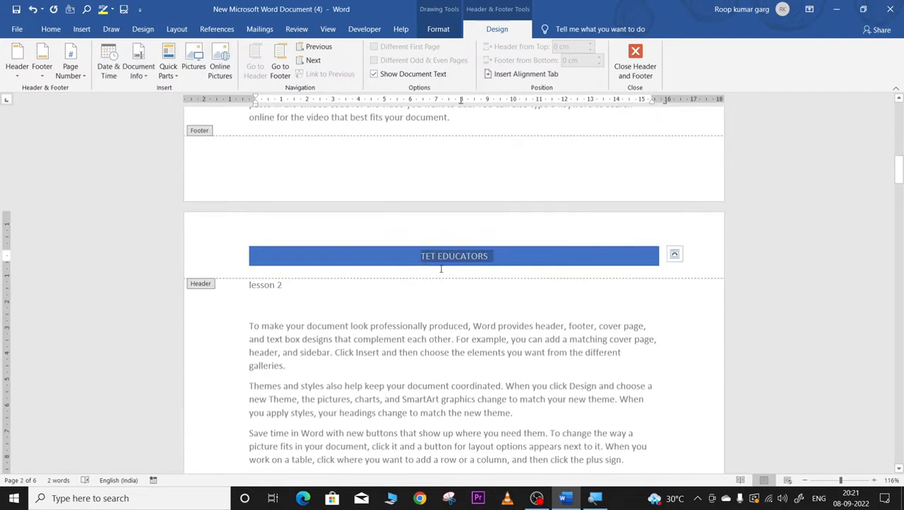
pyautogui.scroll(-5, 441, 269)
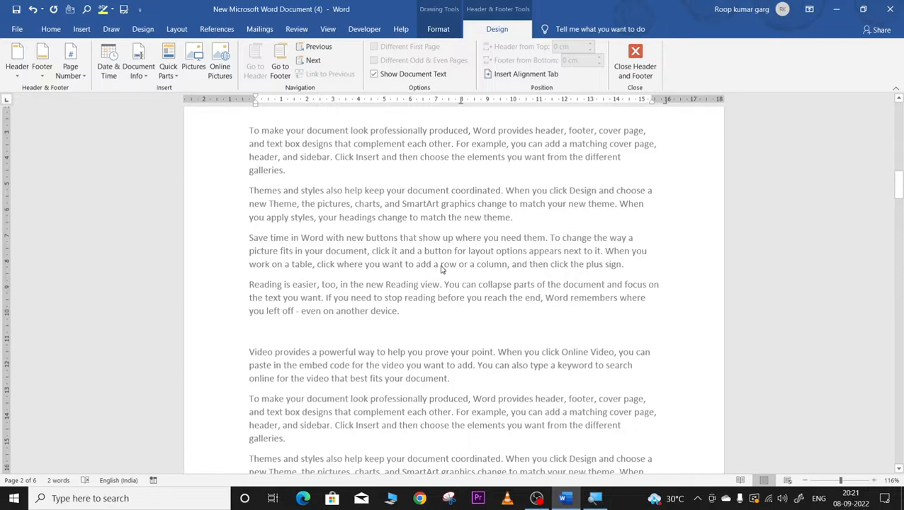
pyautogui.scroll(4, 440, 269)
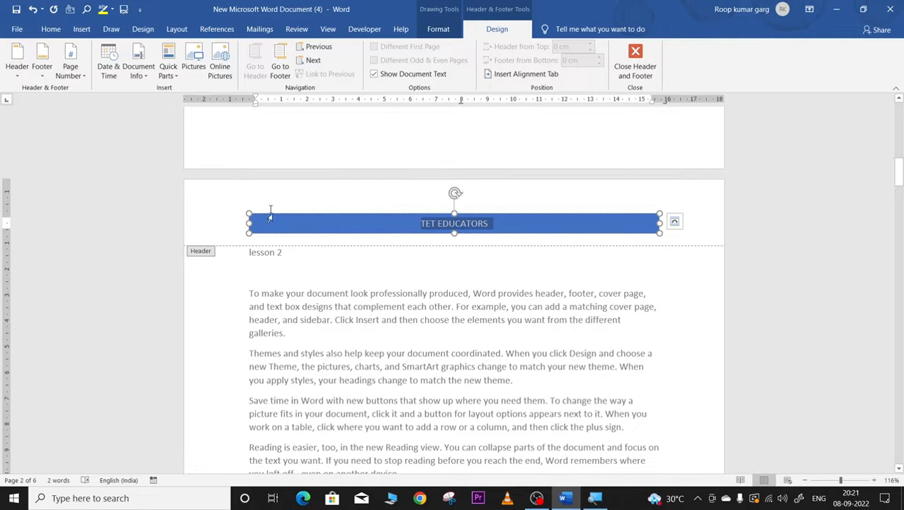
# Step: Insert the first picture from the Coffee online picture category into the page 2 header
pyautogui.click(222, 56)
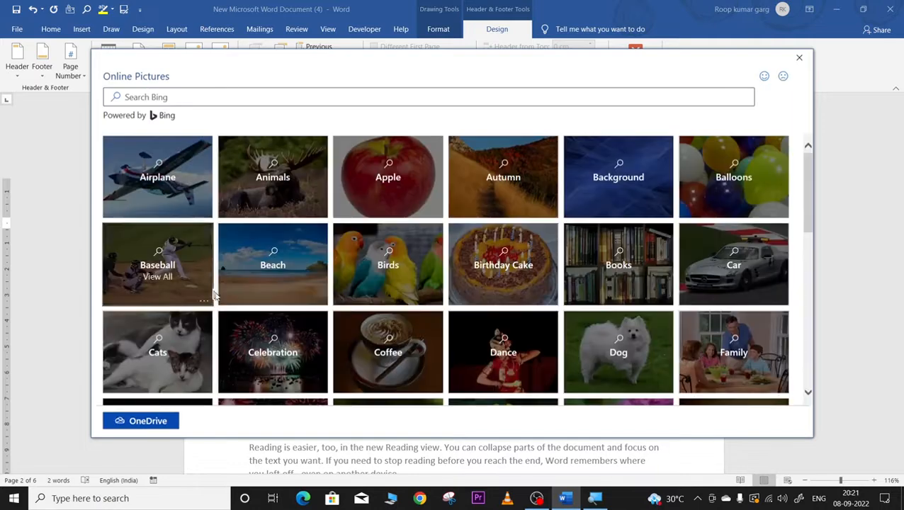
pyautogui.click(386, 360)
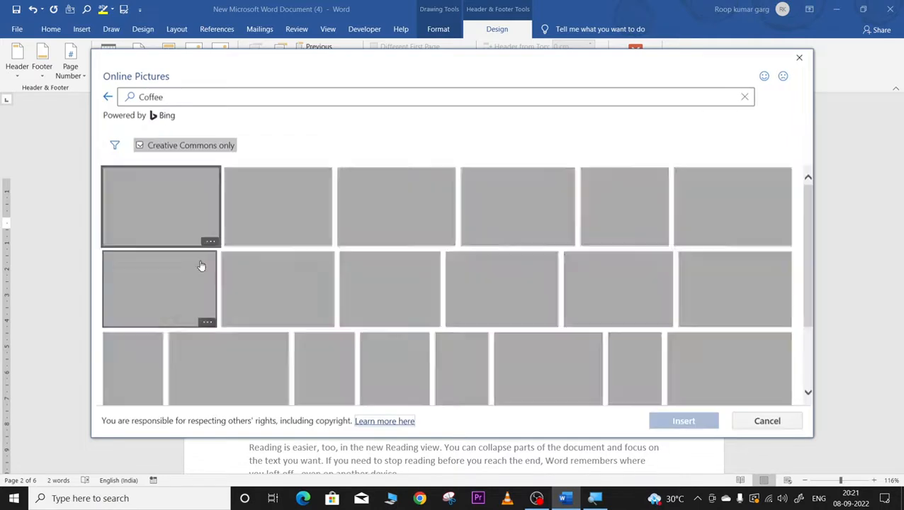
pyautogui.click(163, 211)
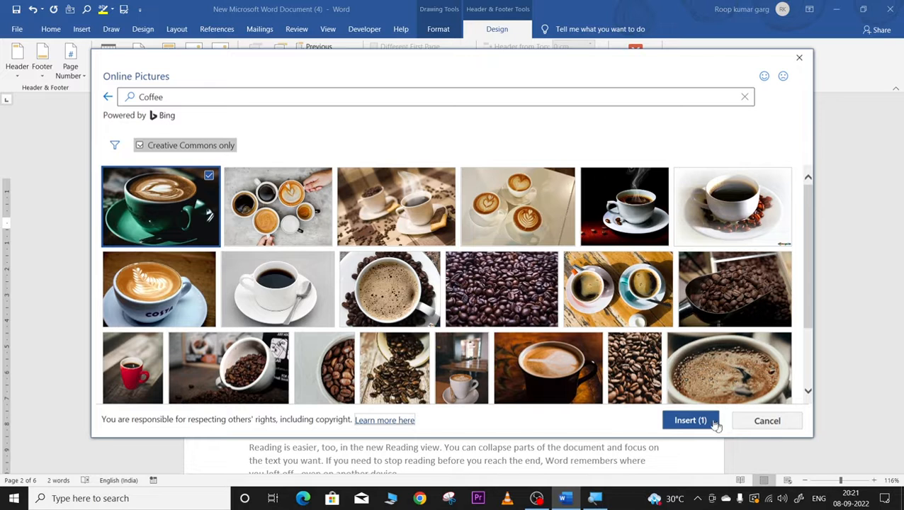
pyautogui.click(684, 420)
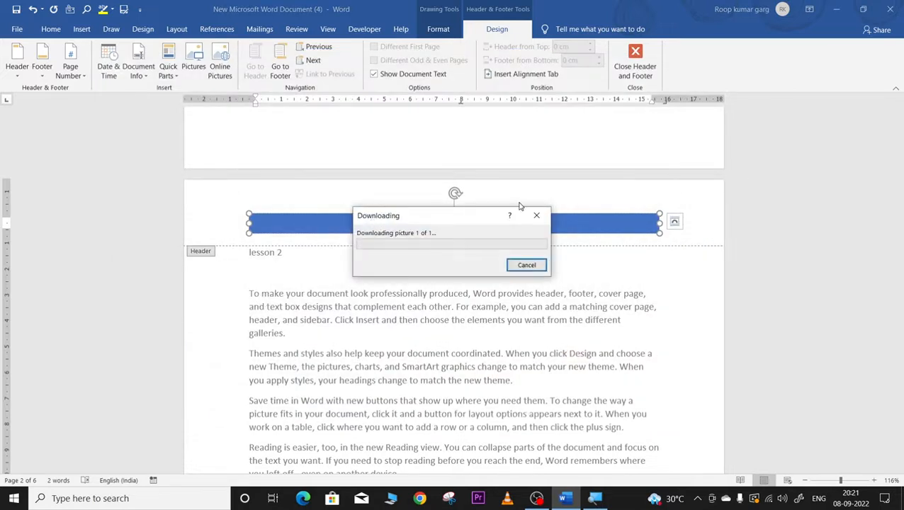
pyautogui.scroll(5, 587, 269)
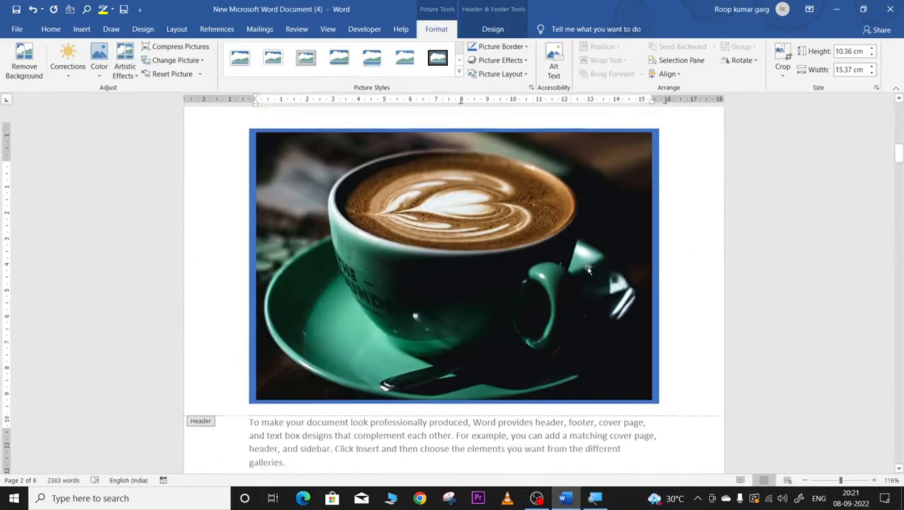
pyautogui.scroll(1, 587, 269)
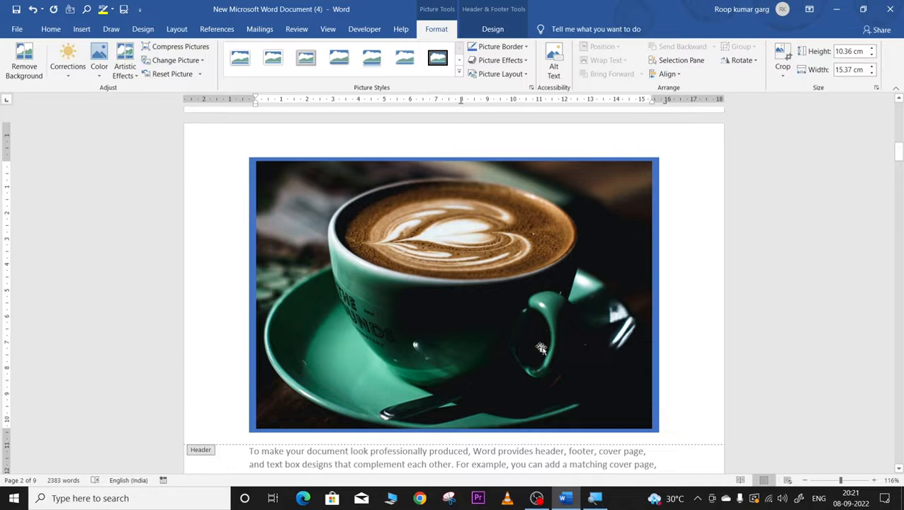
pyautogui.scroll(-2, 609, 382)
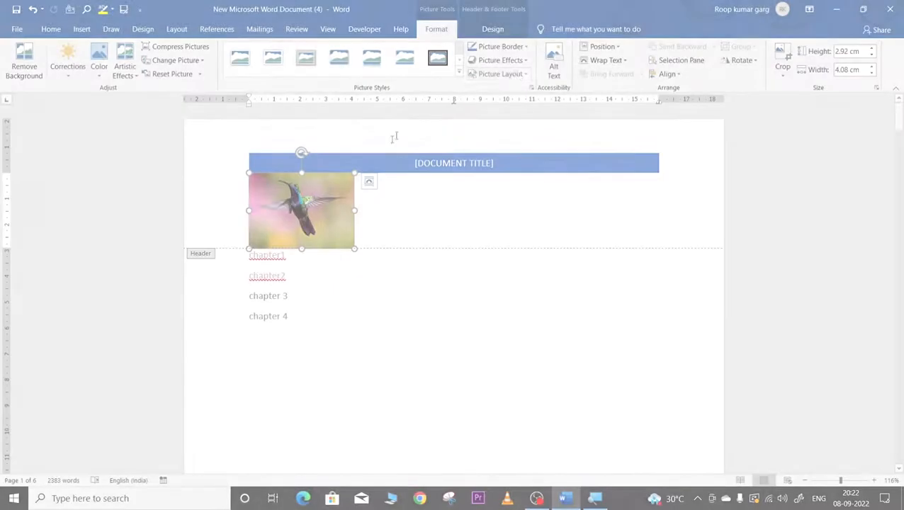
# Step: Set the picture's wrapping to Tight and shrink it to a 0.77 × 1.07 cm icon
pyautogui.click(606, 61)
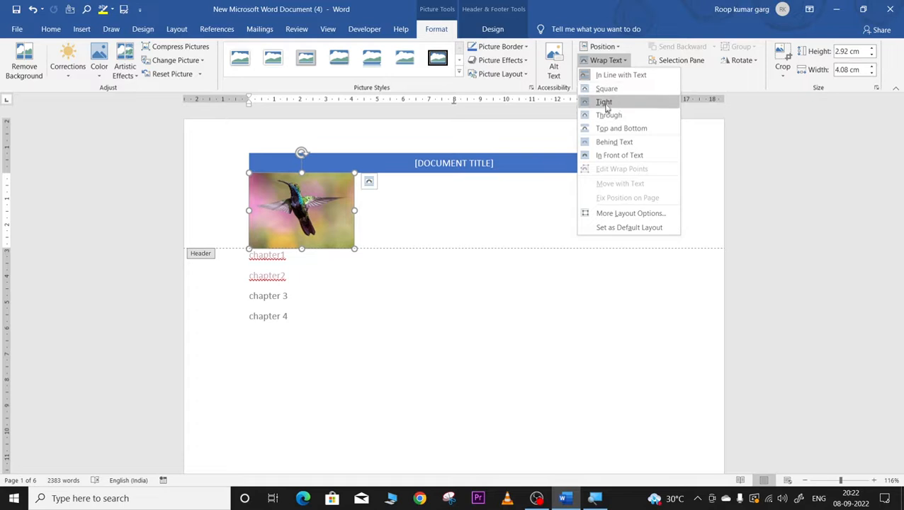
pyautogui.click(606, 102)
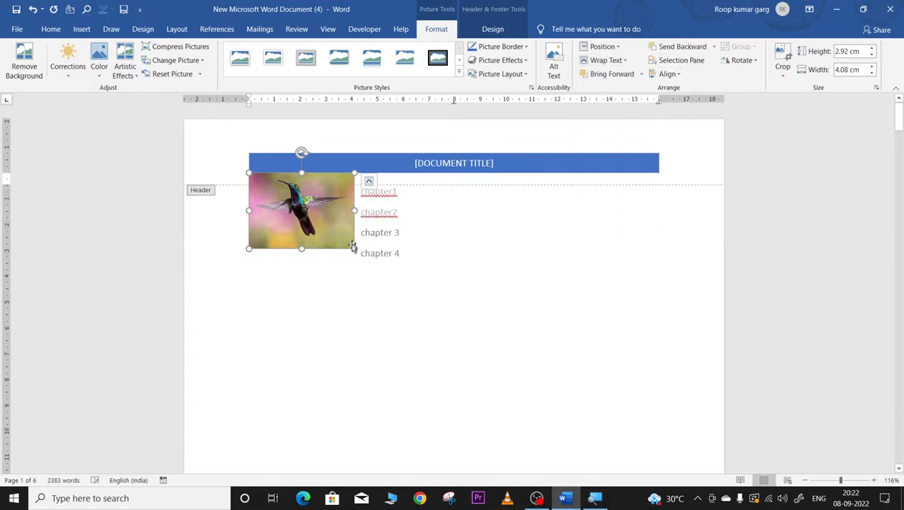
pyautogui.moveTo(353, 246); pyautogui.dragTo(278, 160)
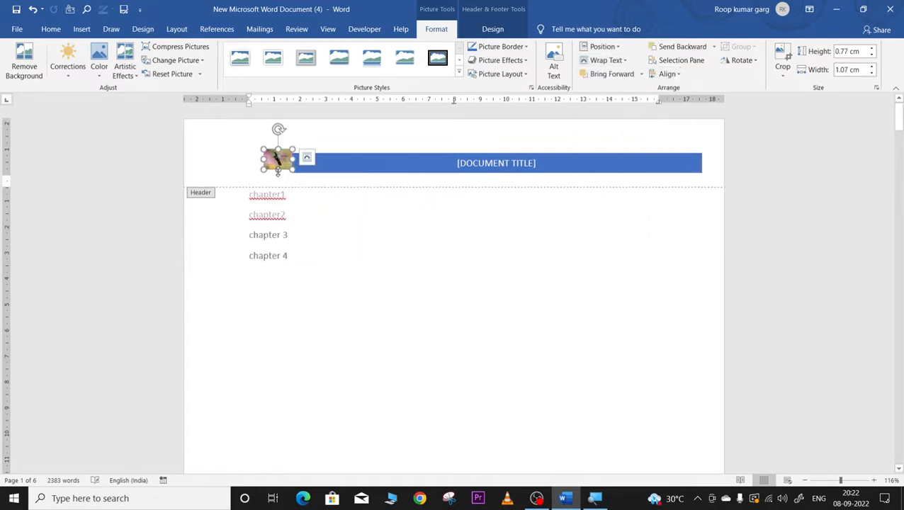
# Step: Float the icon in front of text and move it onto the title banner's left end
pyautogui.click(625, 64)
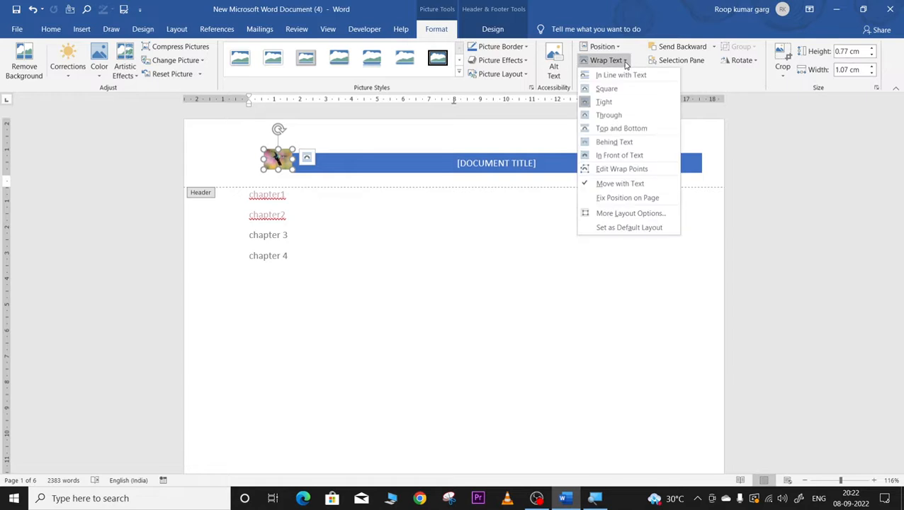
pyautogui.click(614, 157)
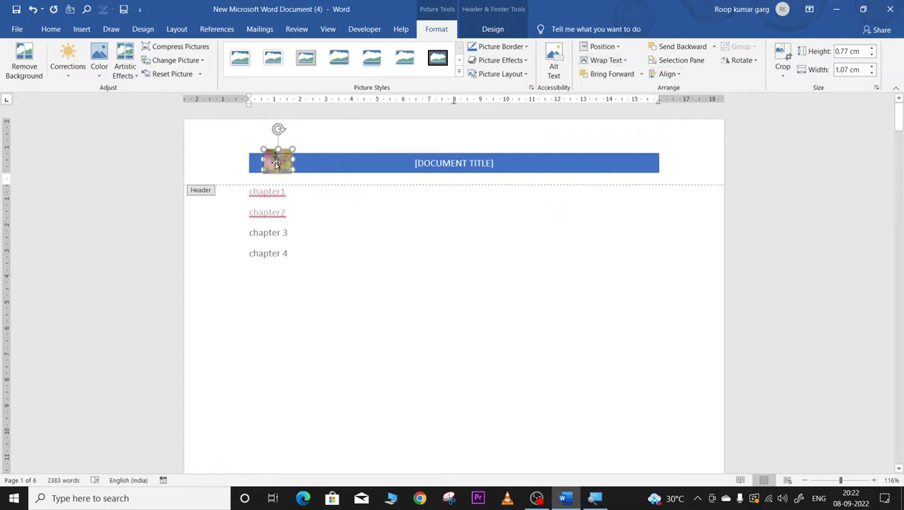
pyautogui.moveTo(276, 163); pyautogui.dragTo(285, 168)
pyautogui.click(320, 169)
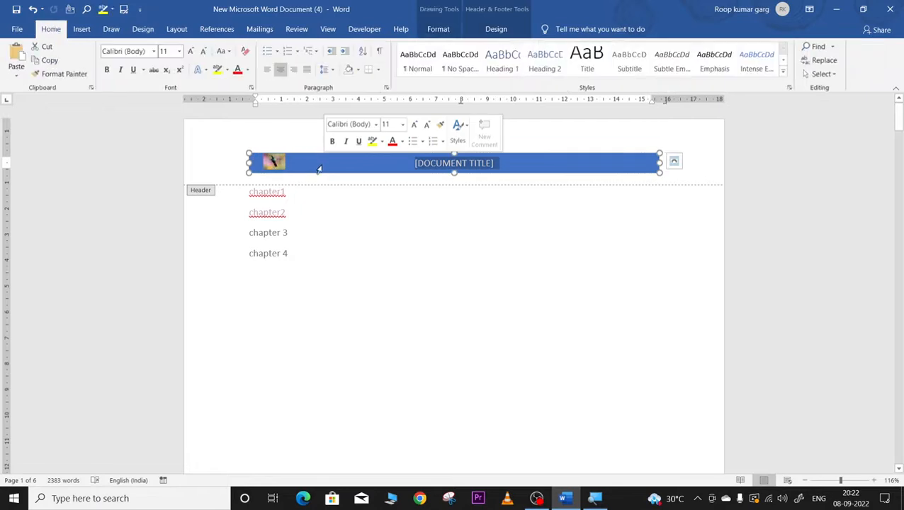
pyautogui.scroll(-2, 346, 203)
pyautogui.scroll(-15, 346, 202)
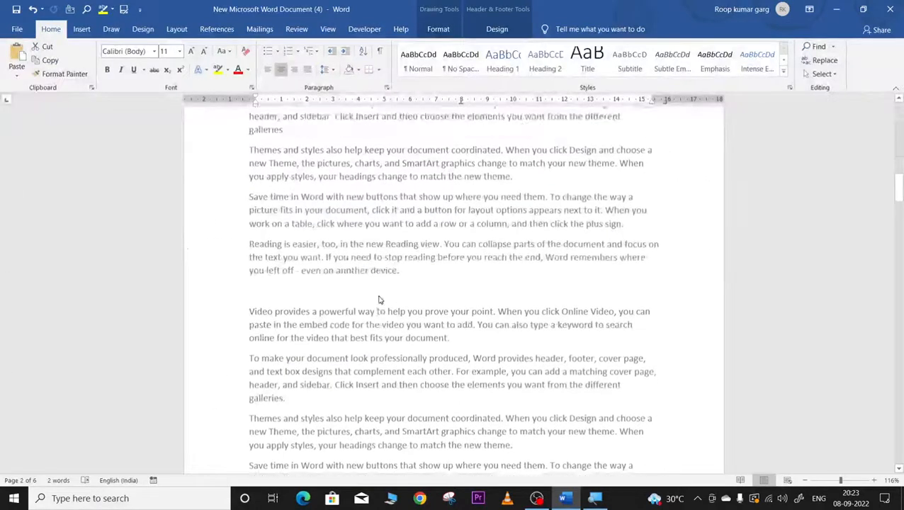
pyautogui.scroll(-16, 369, 304)
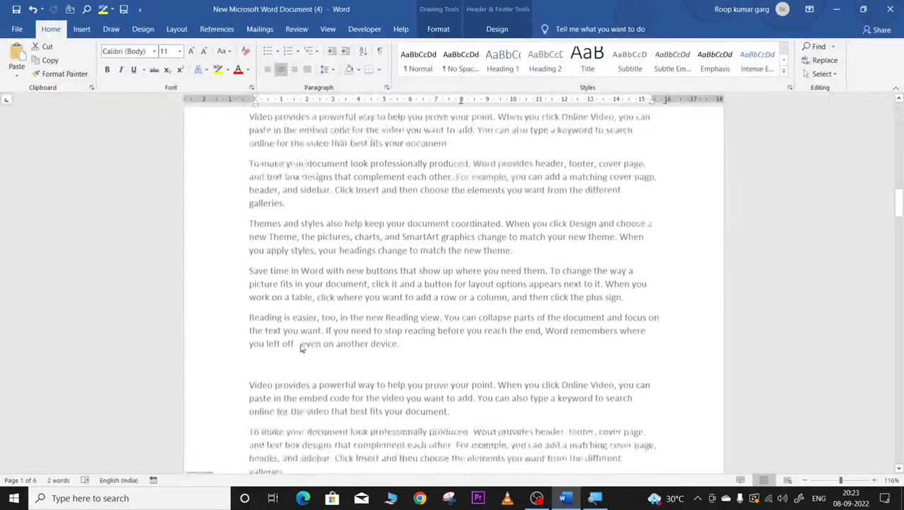
pyautogui.scroll(-15, 301, 348)
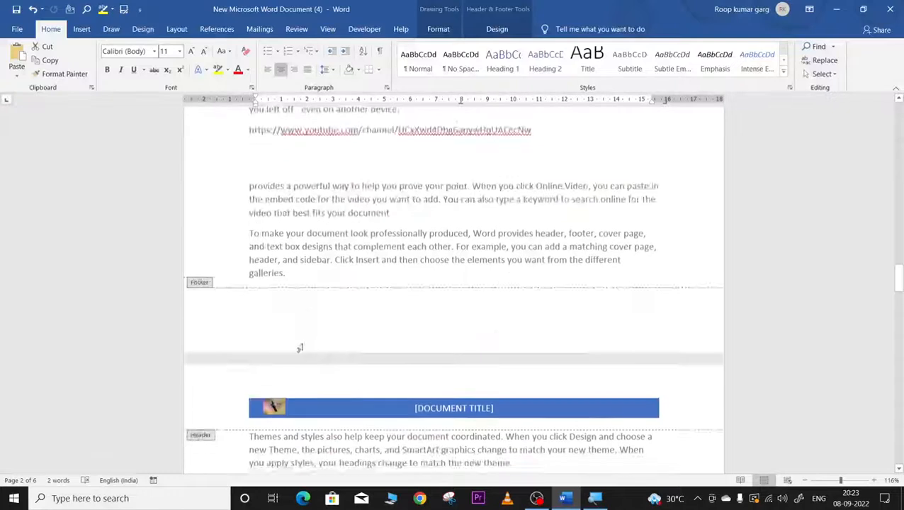
pyautogui.scroll(-12, 304, 348)
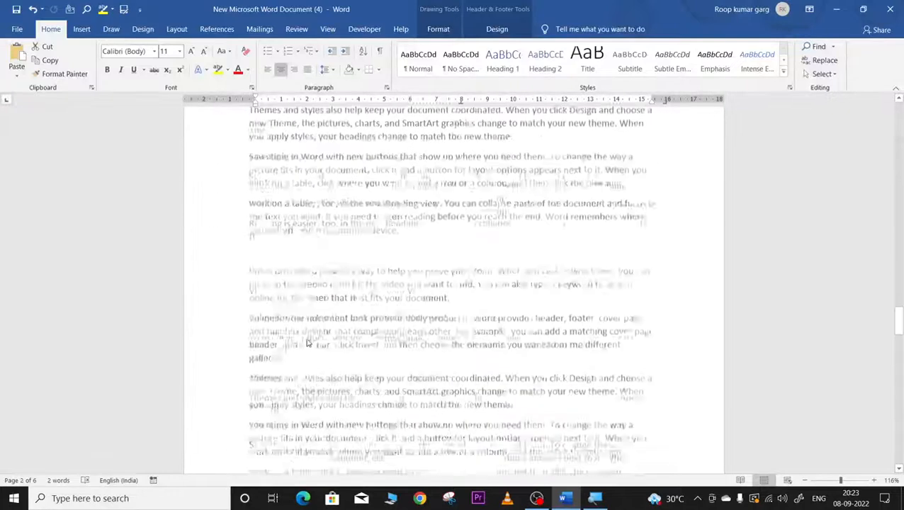
# Step: Choose the ViewMaster (Horizontal) design from the Insert tab's Footer gallery
pyautogui.click(80, 30)
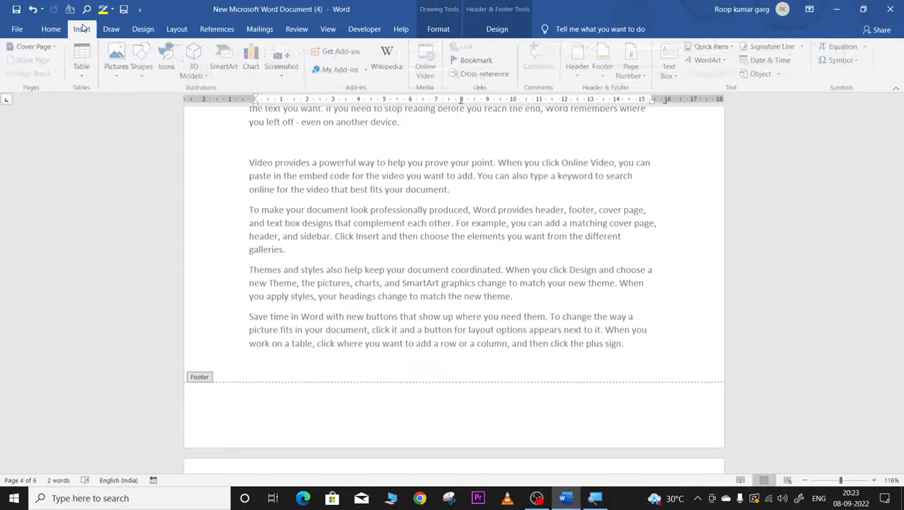
pyautogui.click(603, 60)
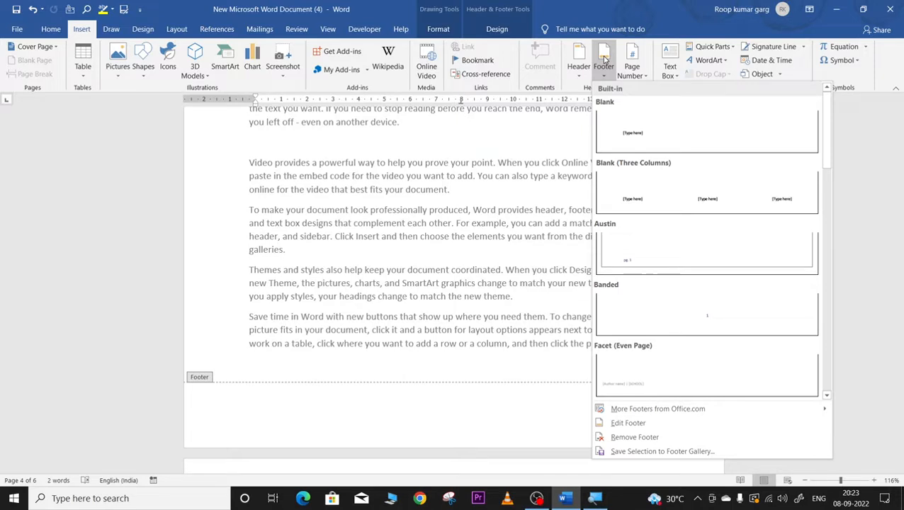
pyautogui.scroll(-10, 775, 367)
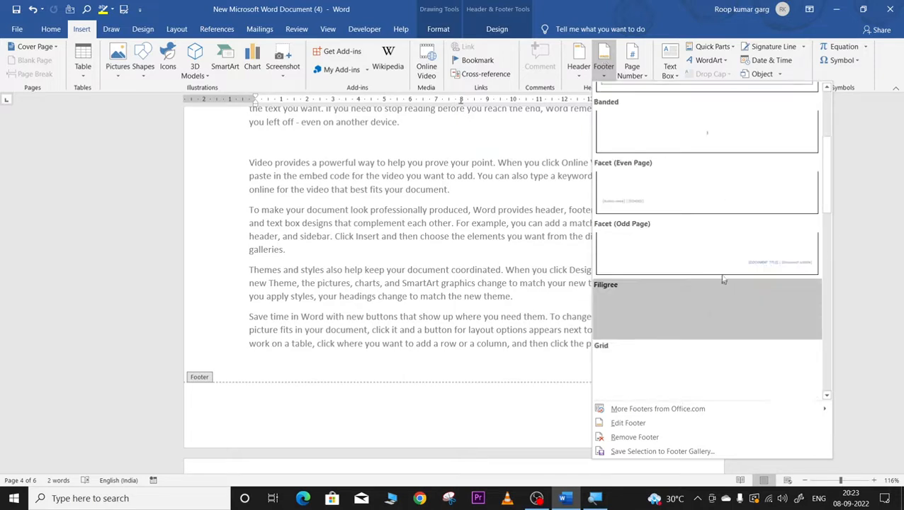
pyautogui.click(826, 217)
pyautogui.moveTo(830, 309); pyautogui.dragTo(833, 374)
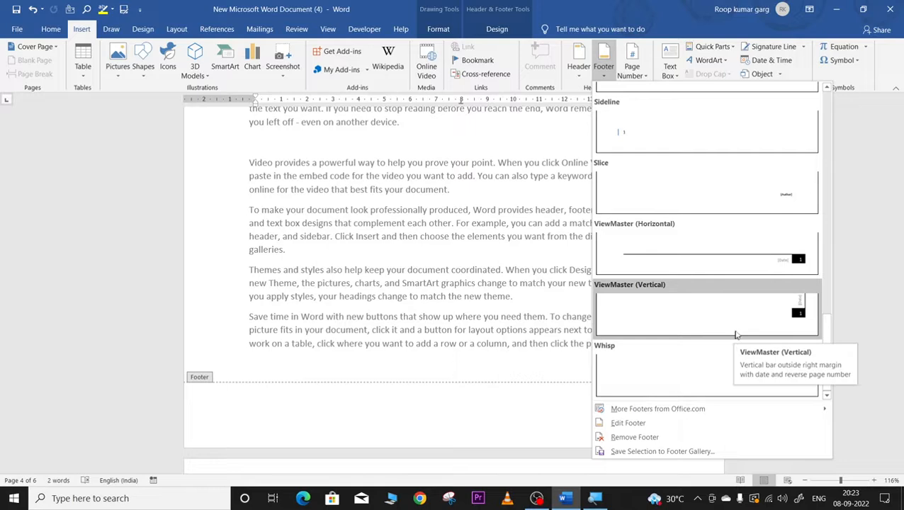
pyautogui.click(778, 263)
# Step: Change the page 2 footer date to January 1, 2050, then scroll toward the page 3 header
pyautogui.scroll(5, 542, 400)
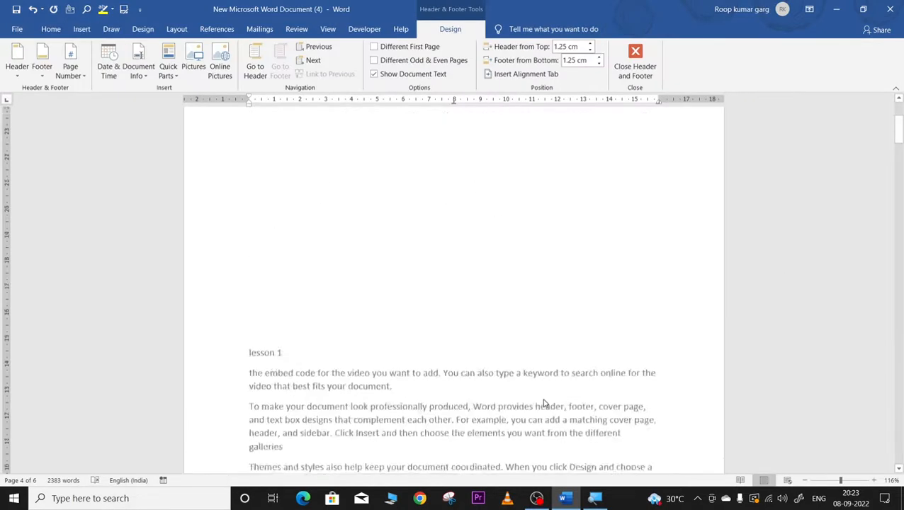
pyautogui.scroll(3, 543, 403)
pyautogui.scroll(-7, 537, 403)
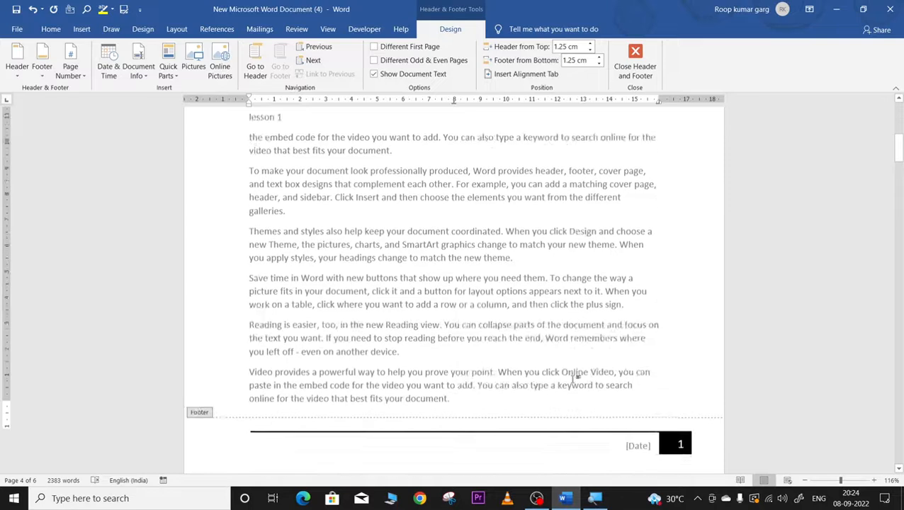
pyautogui.scroll(-3, 575, 378)
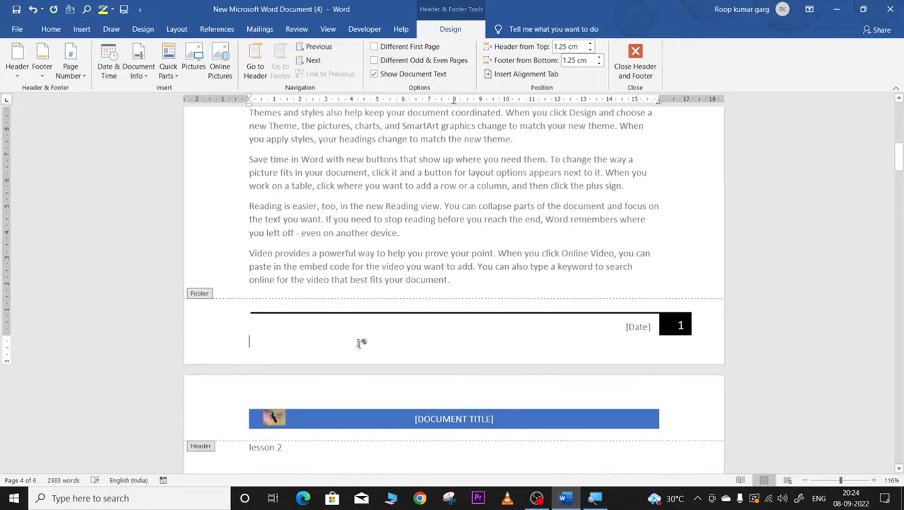
pyautogui.click(638, 330)
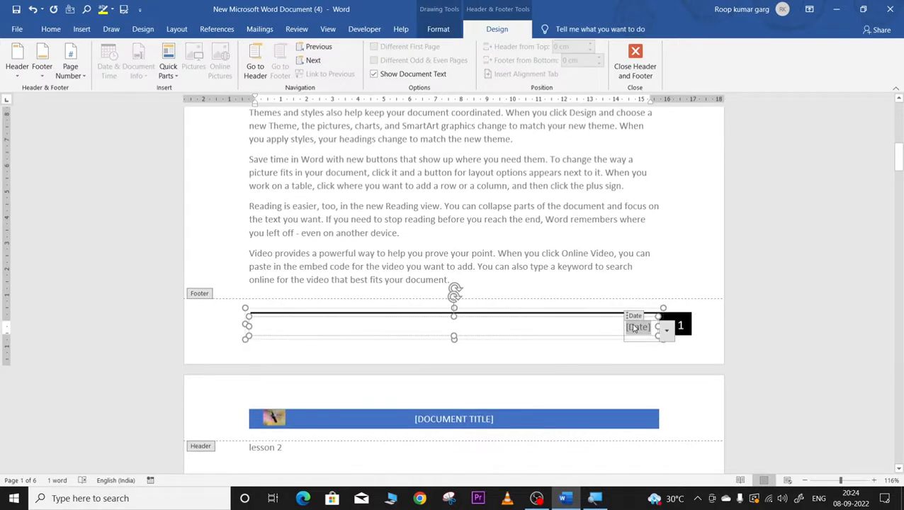
pyautogui.write('2050')
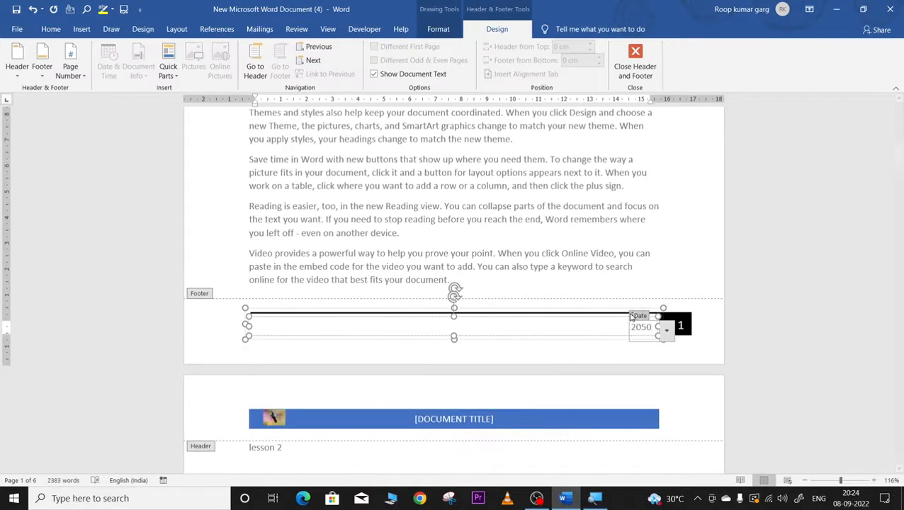
pyautogui.click(678, 350)
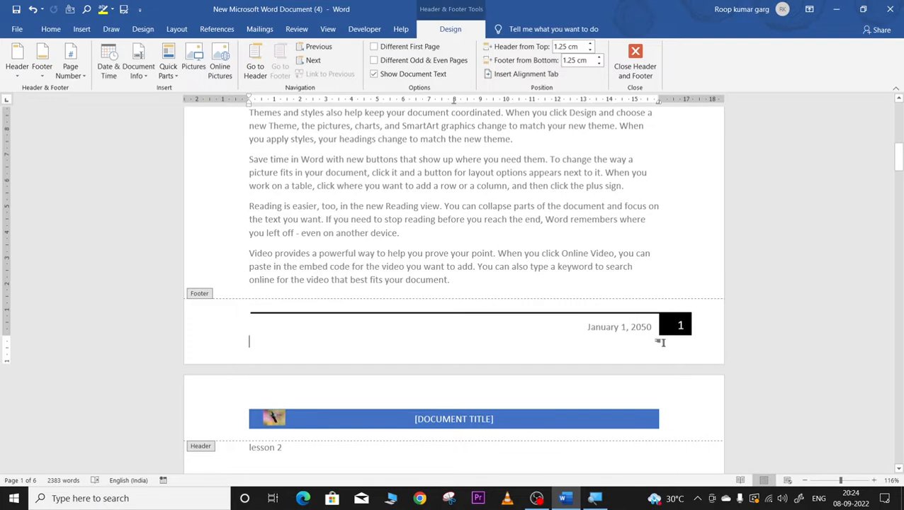
pyautogui.scroll(-12, 673, 354)
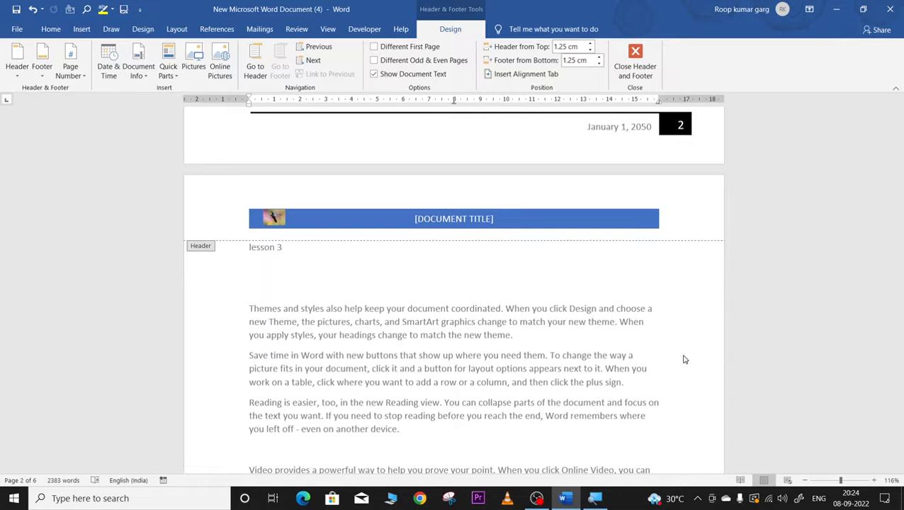
# Step: Insert an Accent Bar, Left margin page number so pages read Page | 1 and Page | 2
pyautogui.click(81, 29)
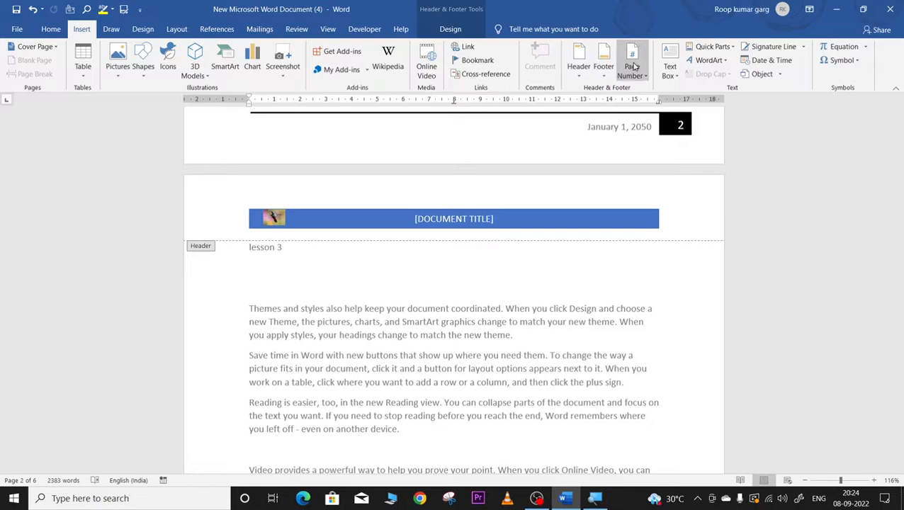
pyautogui.click(633, 67)
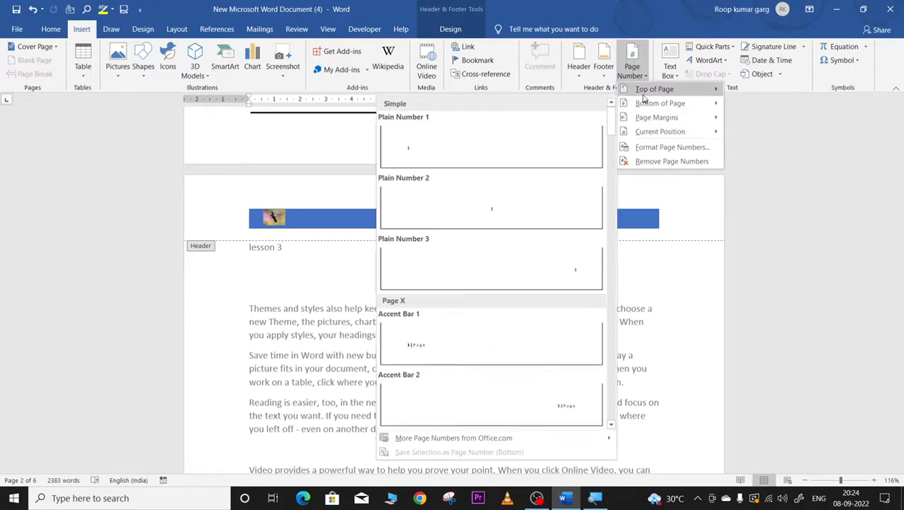
pyautogui.moveTo(643, 97)
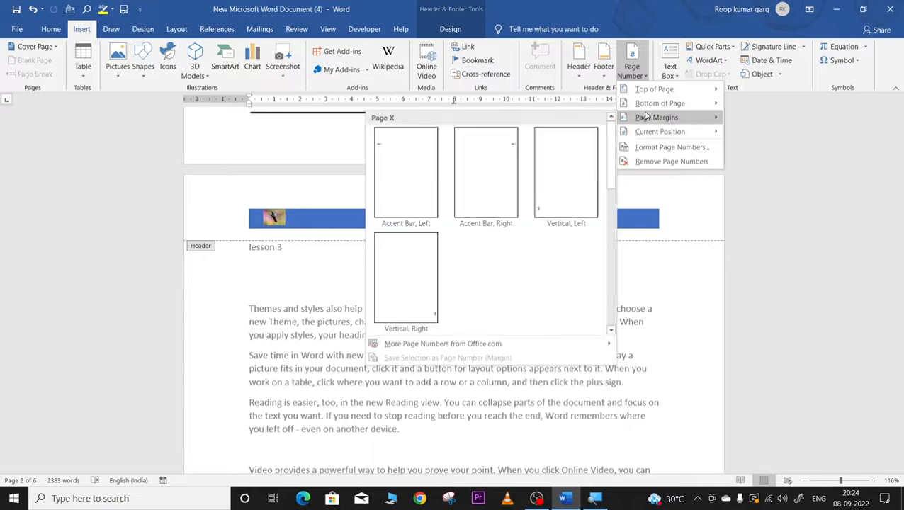
pyautogui.click(396, 160)
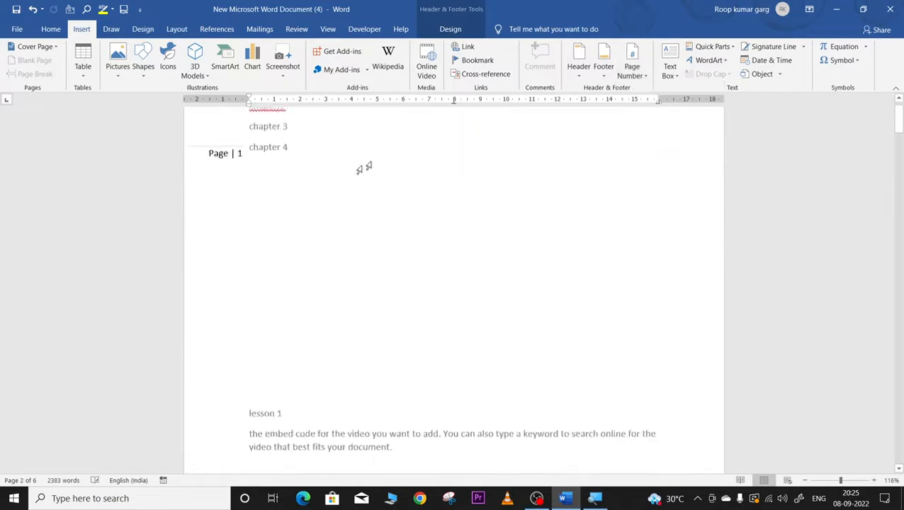
pyautogui.scroll(-10, 212, 259)
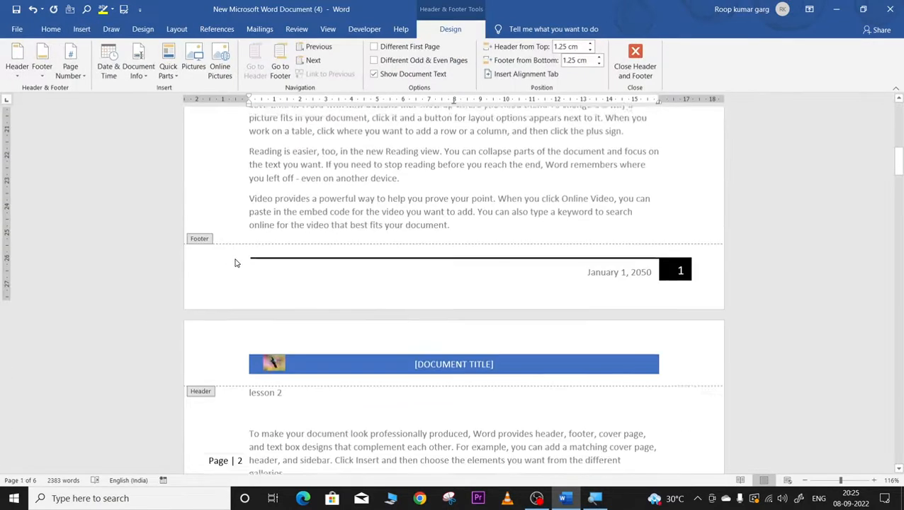
pyautogui.scroll(-6, 236, 262)
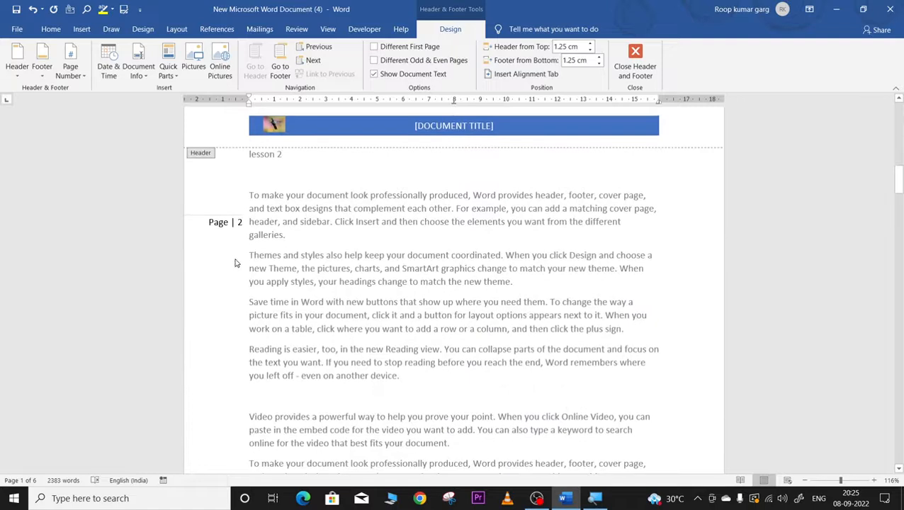
pyautogui.scroll(-6, 235, 258)
pyautogui.scroll(-4, 236, 258)
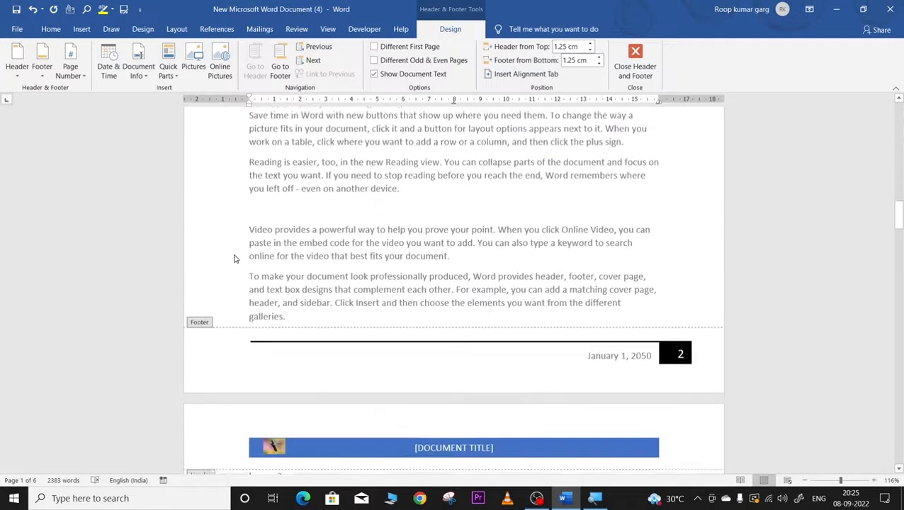
pyautogui.scroll(3, 490, 337)
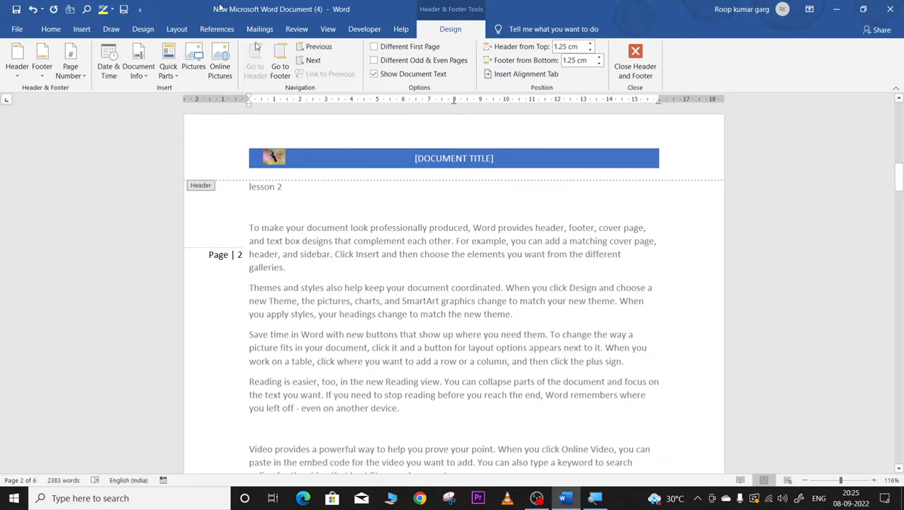
pyautogui.click(78, 31)
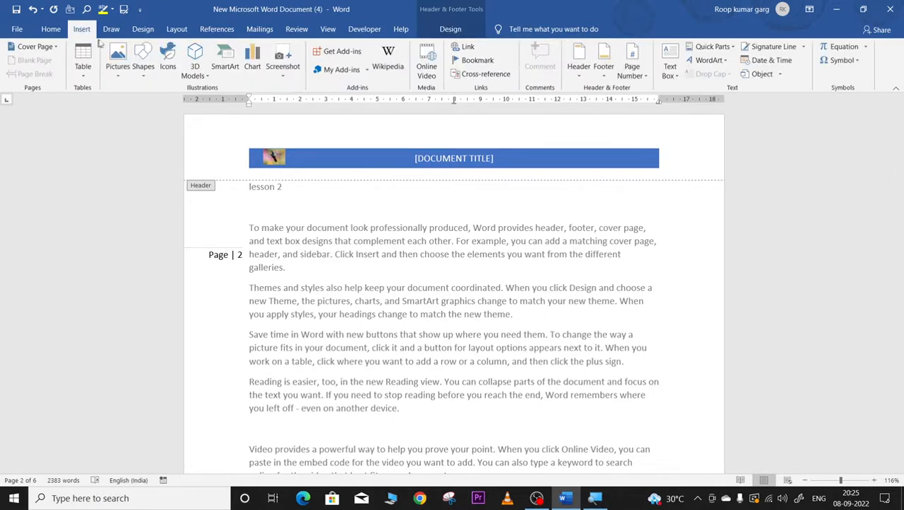
# Step: Insert a Simple Text Box, then delete it to start over
pyautogui.click(671, 68)
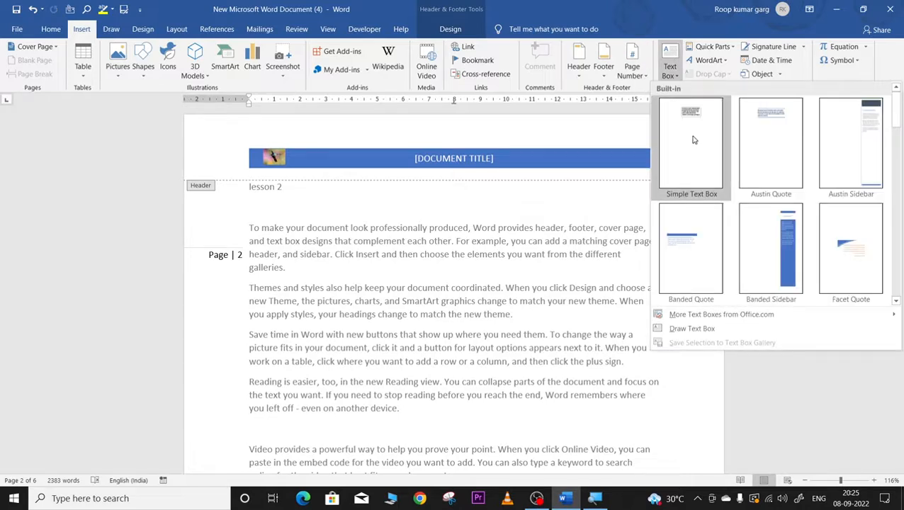
pyautogui.click(693, 140)
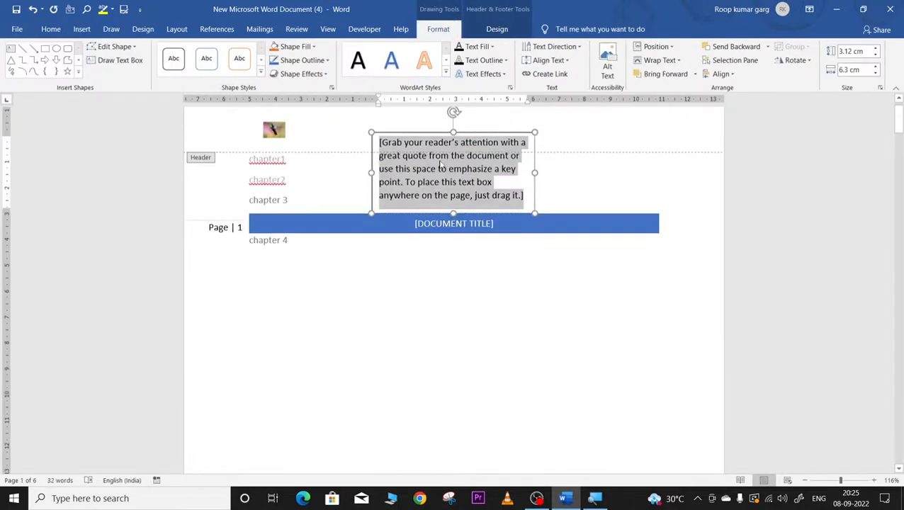
pyautogui.moveTo(451, 132); pyautogui.dragTo(502, 151)
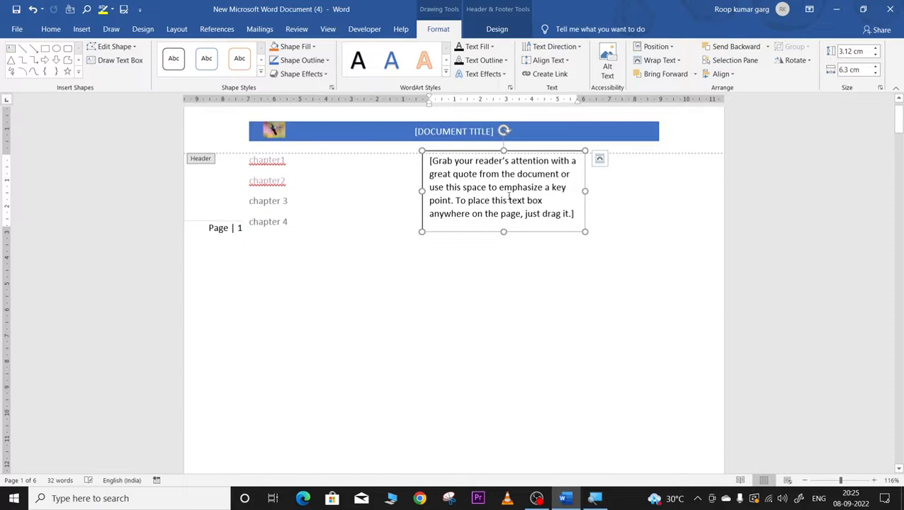
pyautogui.moveTo(431, 160); pyautogui.dragTo(457, 173)
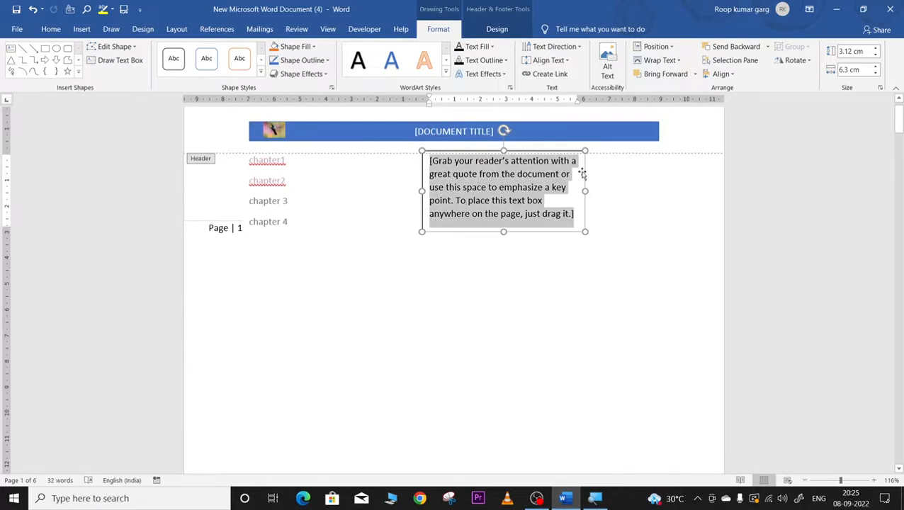
pyautogui.click(504, 152)
pyautogui.rightClick(506, 151)
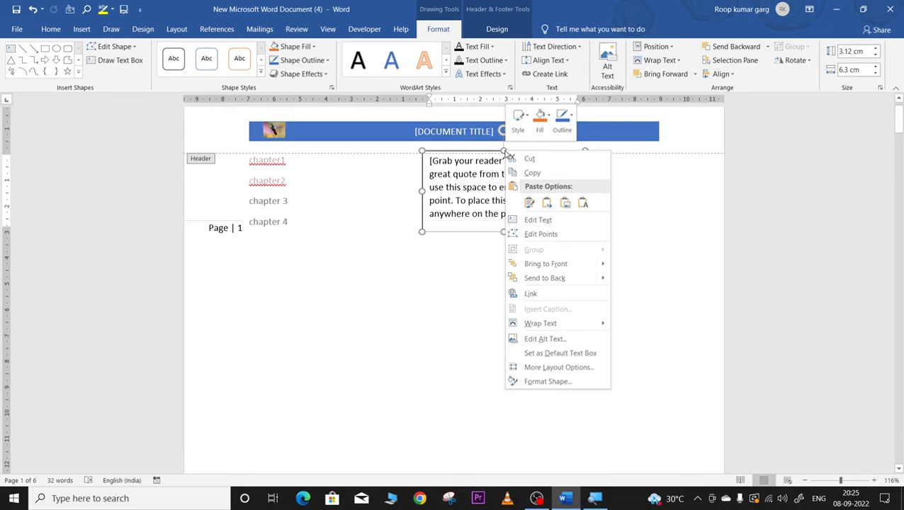
pyautogui.click(529, 158)
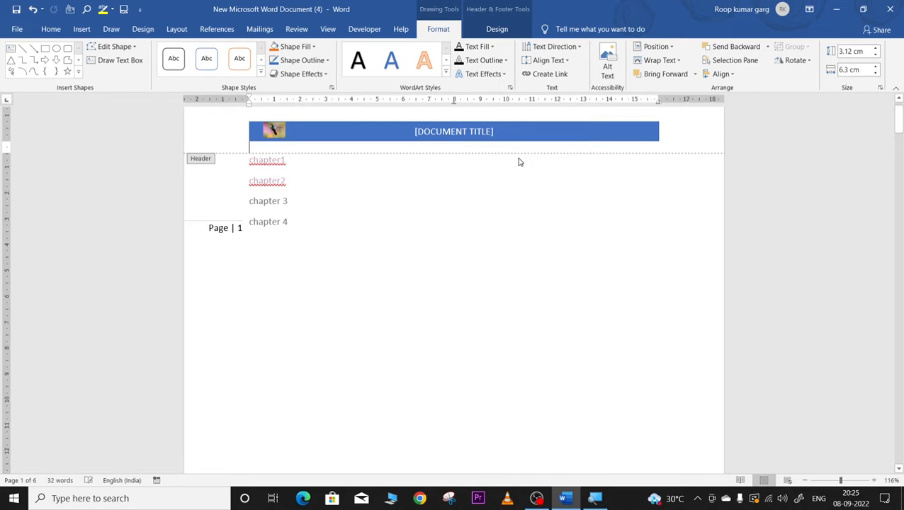
pyautogui.click(83, 29)
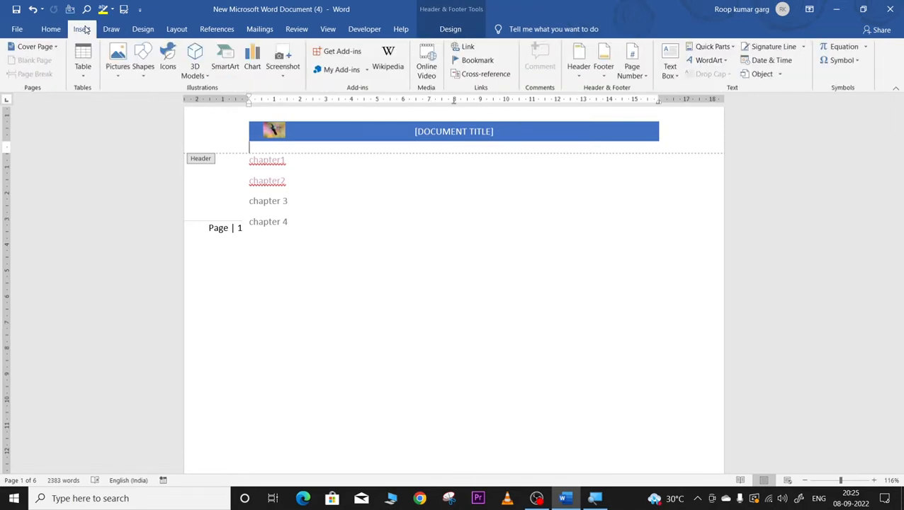
# Step: Insert a new Simple Text Box with Tight wrapping and move it lower right
pyautogui.click(669, 69)
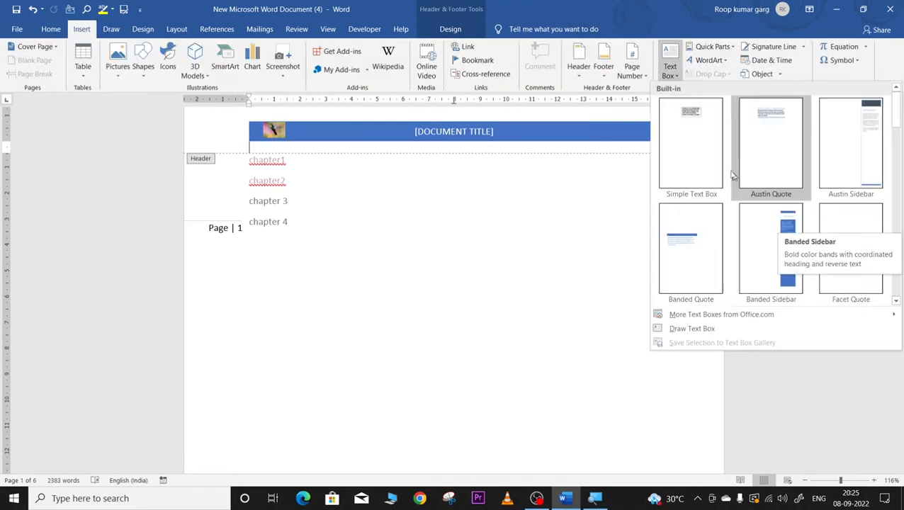
pyautogui.click(691, 112)
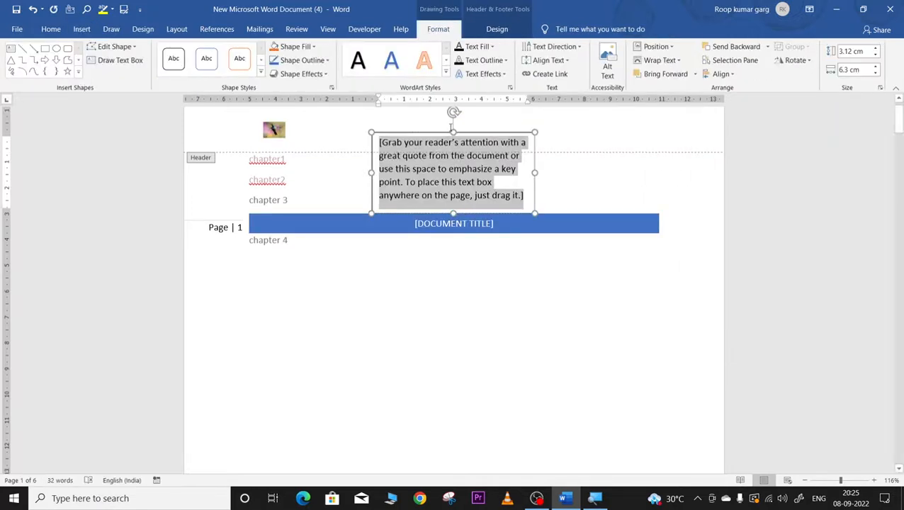
pyautogui.click(658, 60)
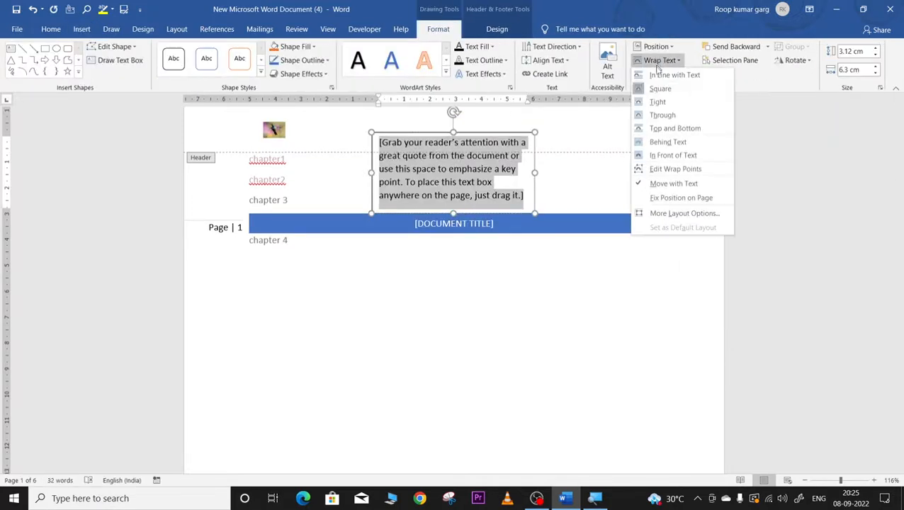
pyautogui.click(656, 102)
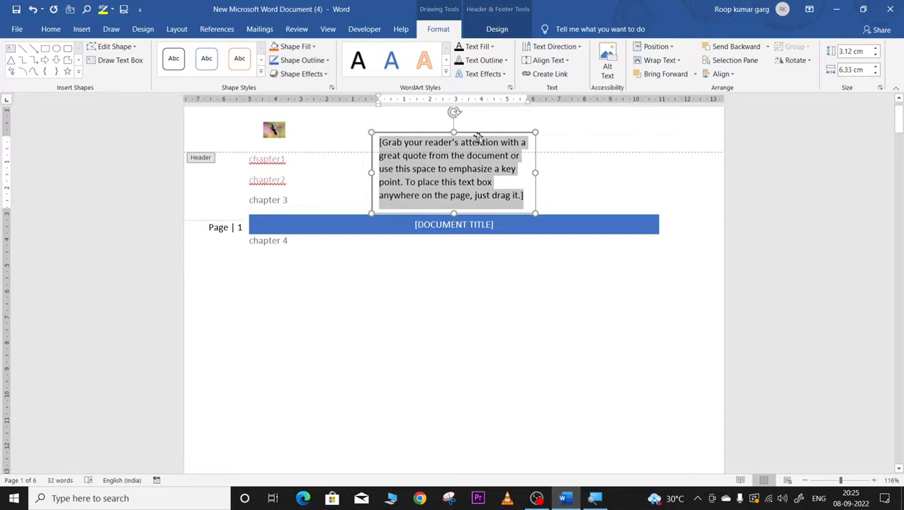
pyautogui.moveTo(472, 133); pyautogui.dragTo(523, 217)
pyautogui.click(563, 269)
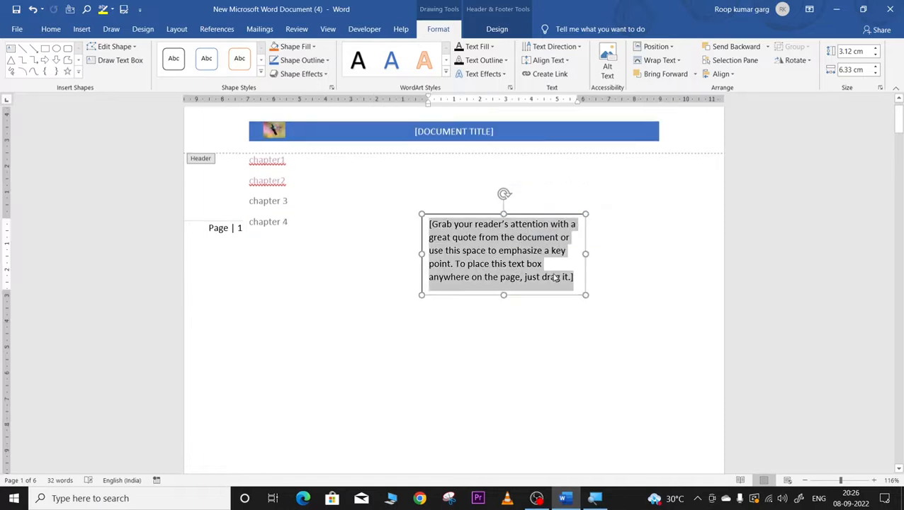
# Step: Shrink the box to 1.52 x 2.87 cm near the right edge and type 'hello and welcom'
pyautogui.moveTo(585, 293); pyautogui.dragTo(496, 253)
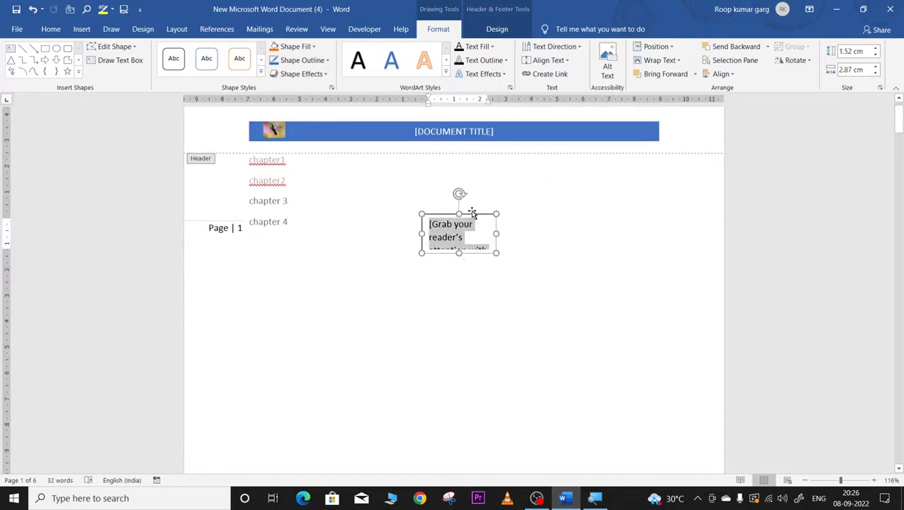
pyautogui.moveTo(472, 212); pyautogui.dragTo(681, 243)
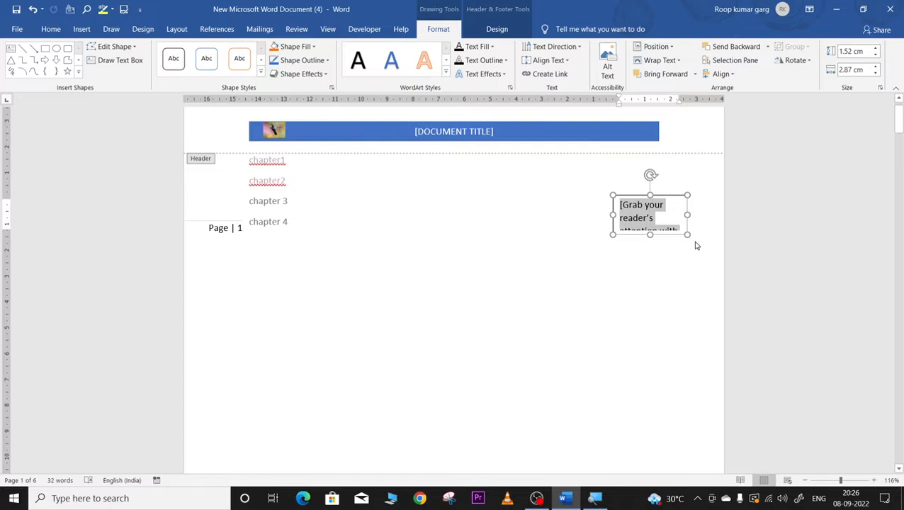
pyautogui.press('Delete')
pyautogui.write('hel')
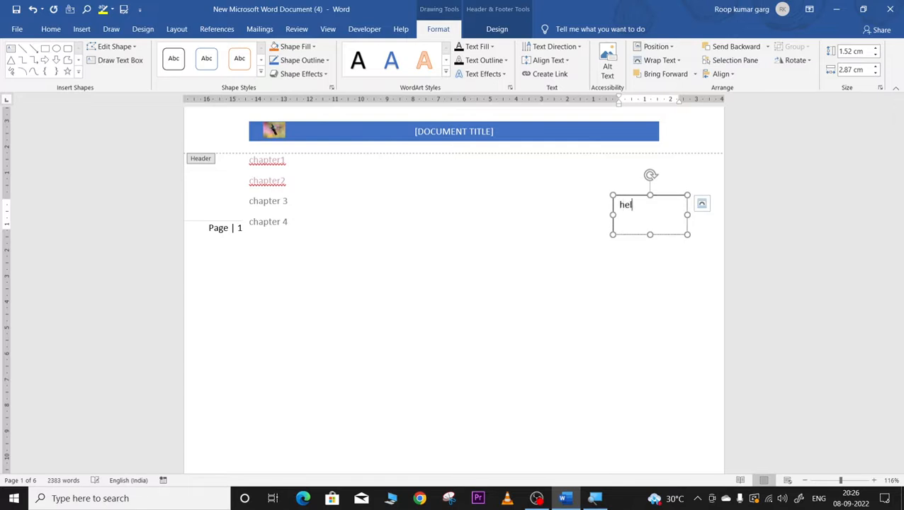
pyautogui.write('lo and welcom')
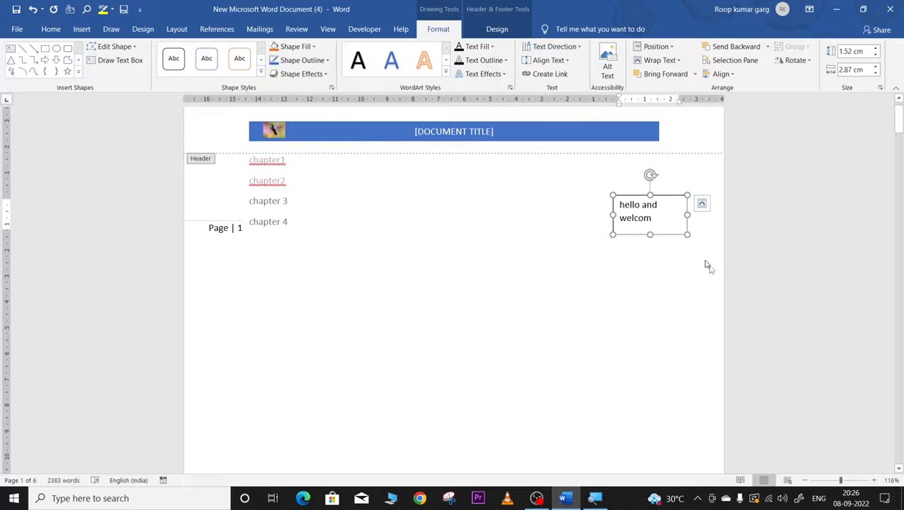
pyautogui.click(710, 166)
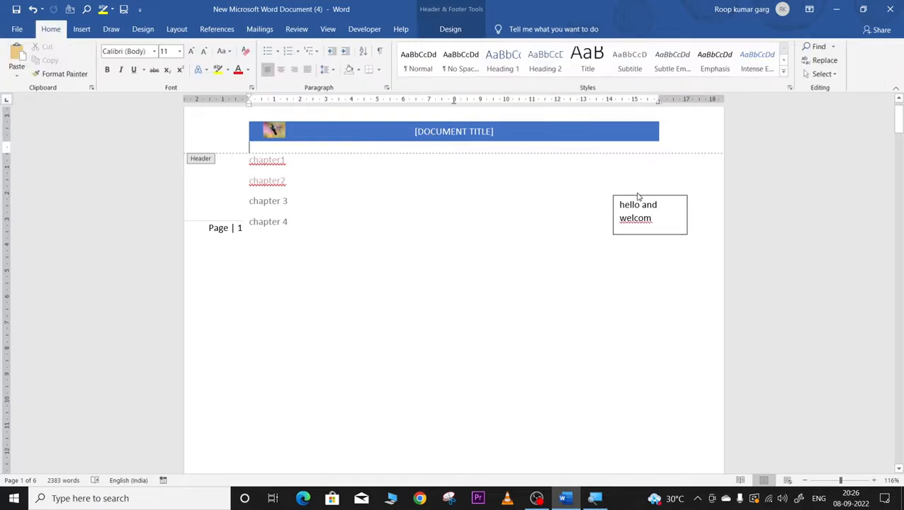
pyautogui.click(82, 28)
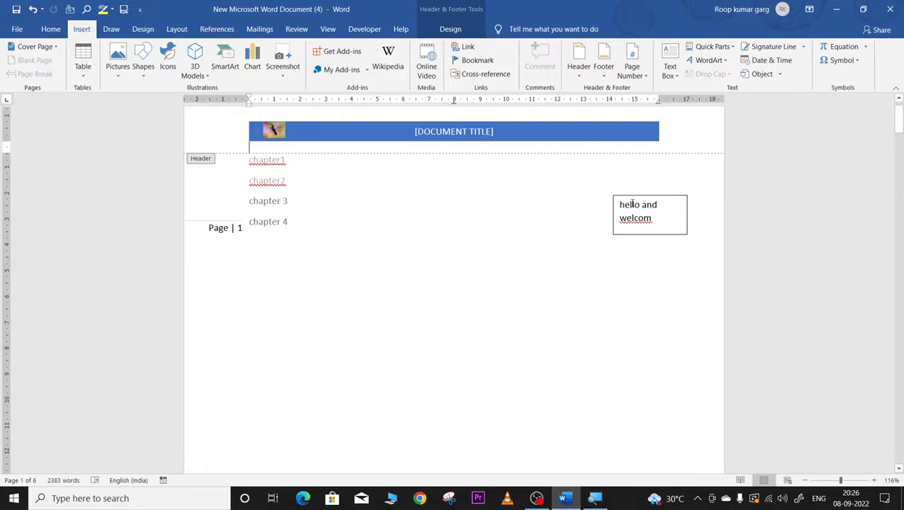
# Step: Draw a large blue Snip Same Side Corner Rectangle below the chapter list
pyautogui.moveTo(620, 204); pyautogui.dragTo(651, 219)
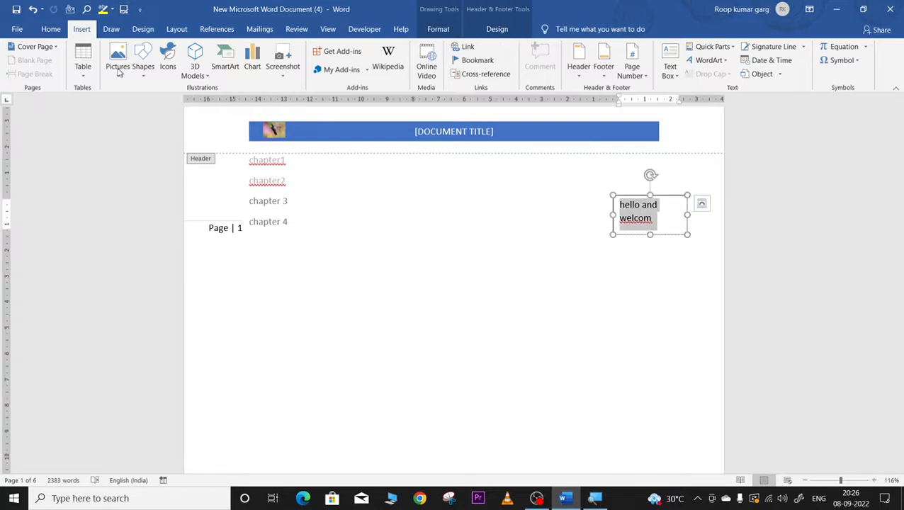
pyautogui.click(144, 60)
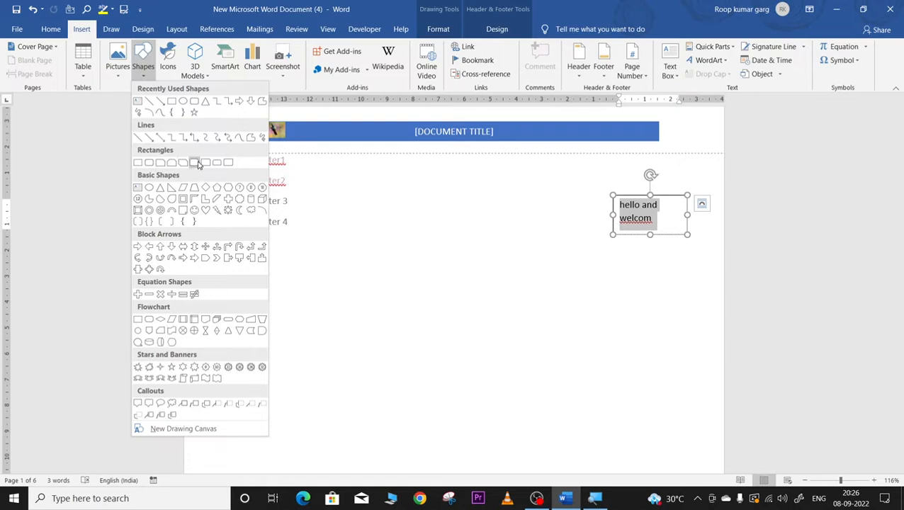
pyautogui.click(194, 163)
pyautogui.moveTo(388, 289); pyautogui.dragTo(698, 427)
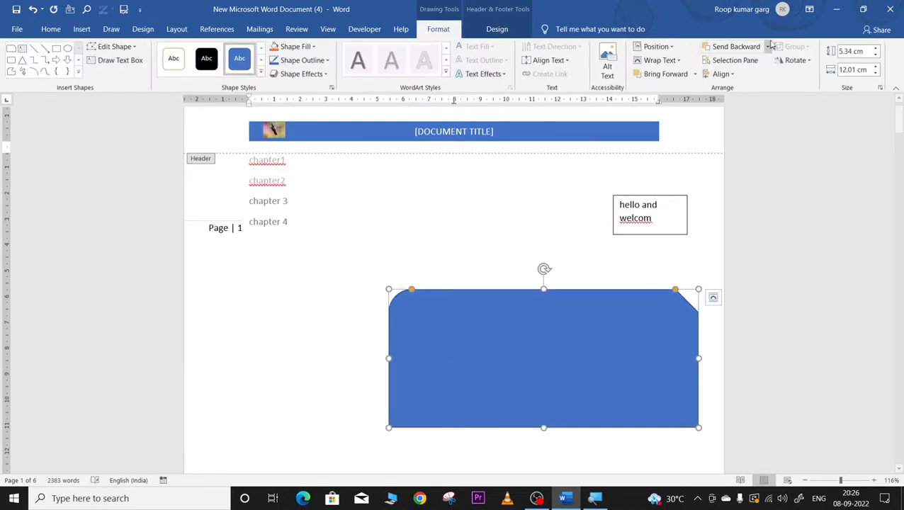
# Step: Add a Simple Text Box with Tight wrapping and drag it inside the blue shape
pyautogui.click(81, 29)
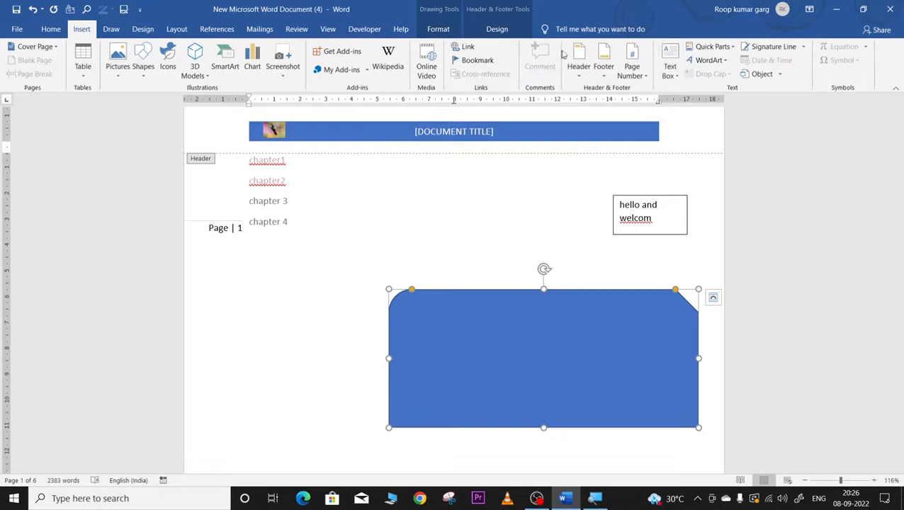
pyautogui.click(669, 63)
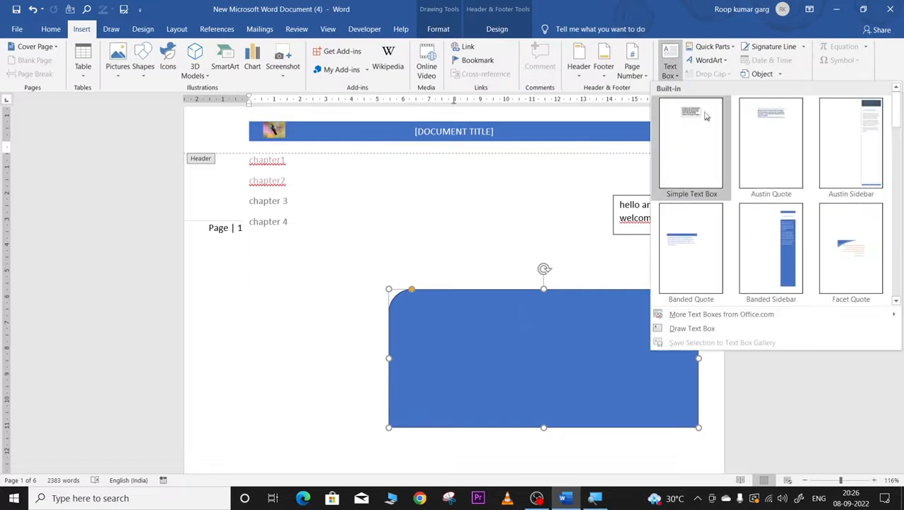
pyautogui.click(694, 112)
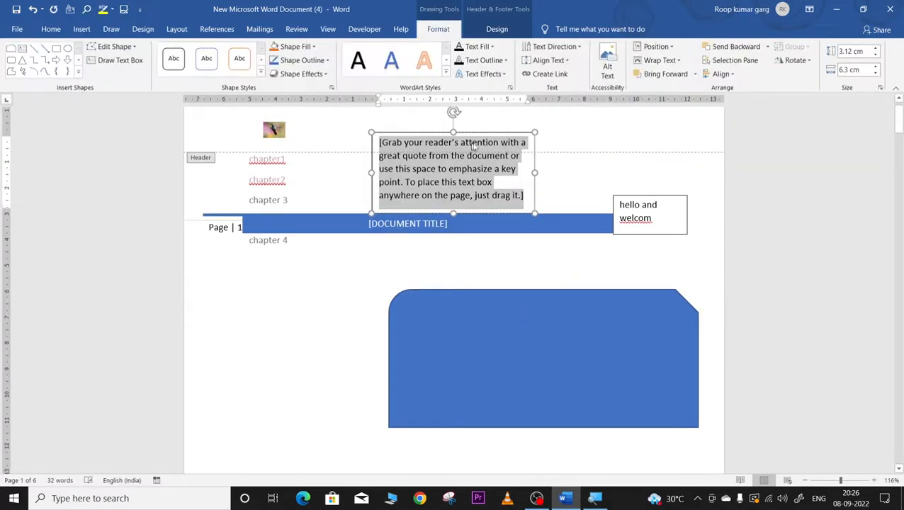
pyautogui.click(656, 60)
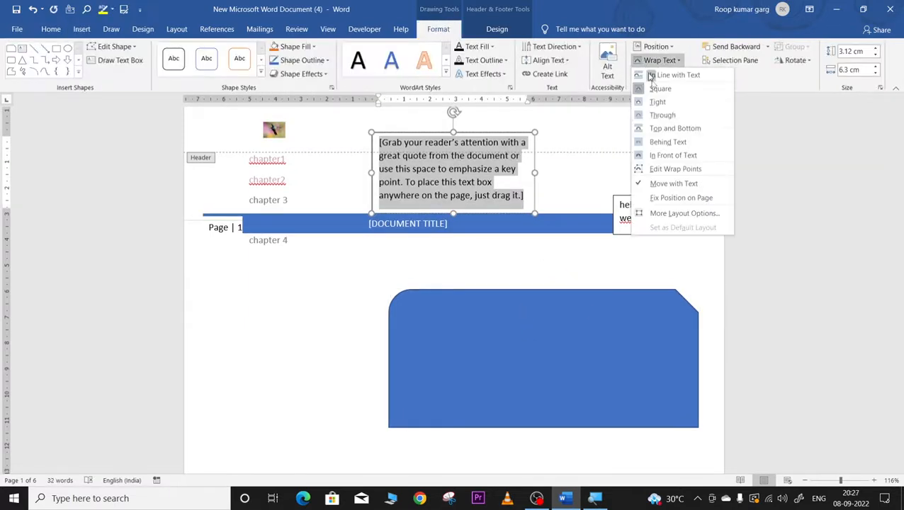
pyautogui.click(664, 102)
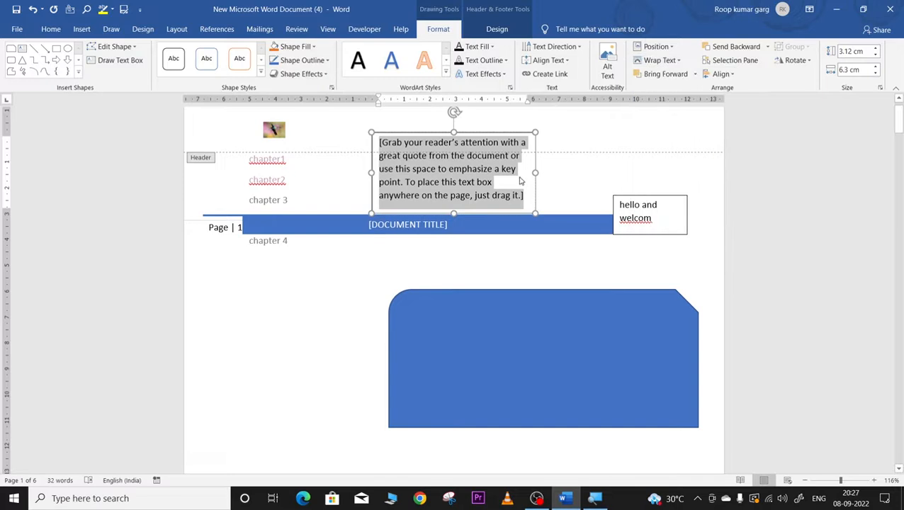
pyautogui.moveTo(469, 145); pyautogui.dragTo(496, 348)
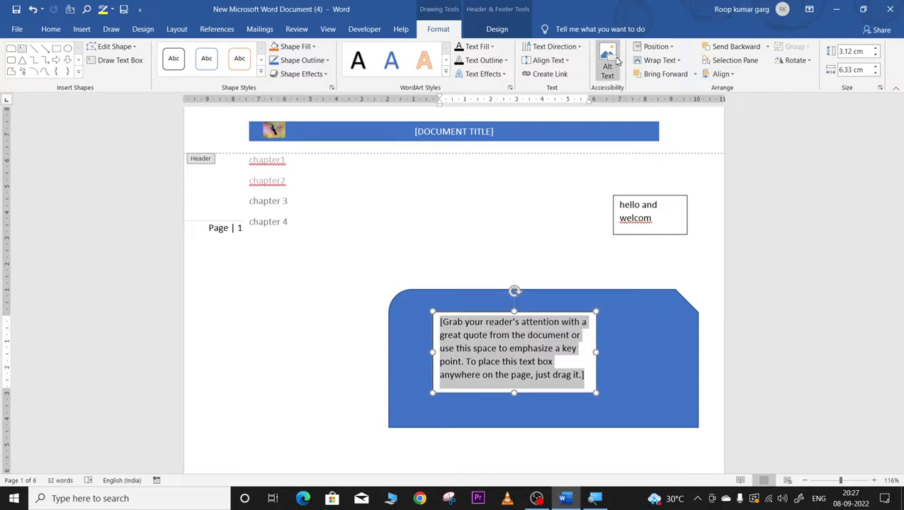
pyautogui.click(82, 29)
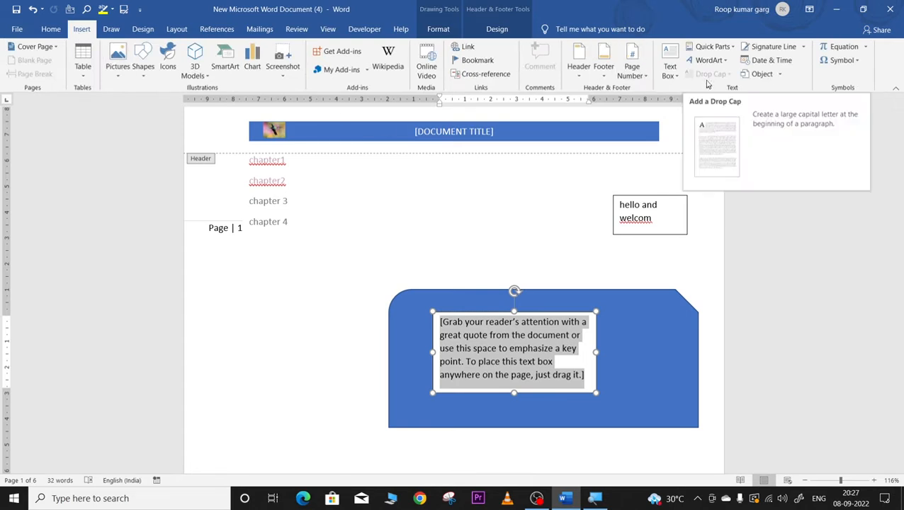
# Step: Replace the placeholder quote with the Author field from Quick Parts > Document Property
pyautogui.click(714, 46)
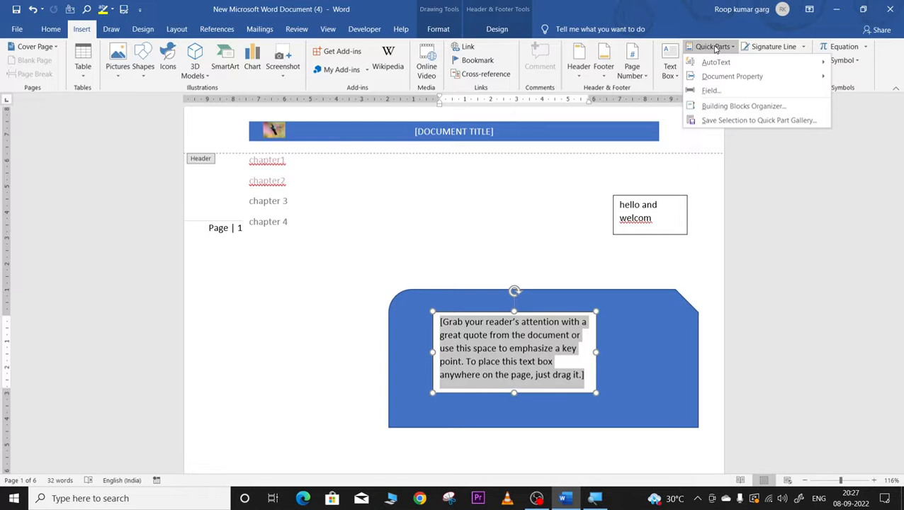
pyautogui.moveTo(714, 63)
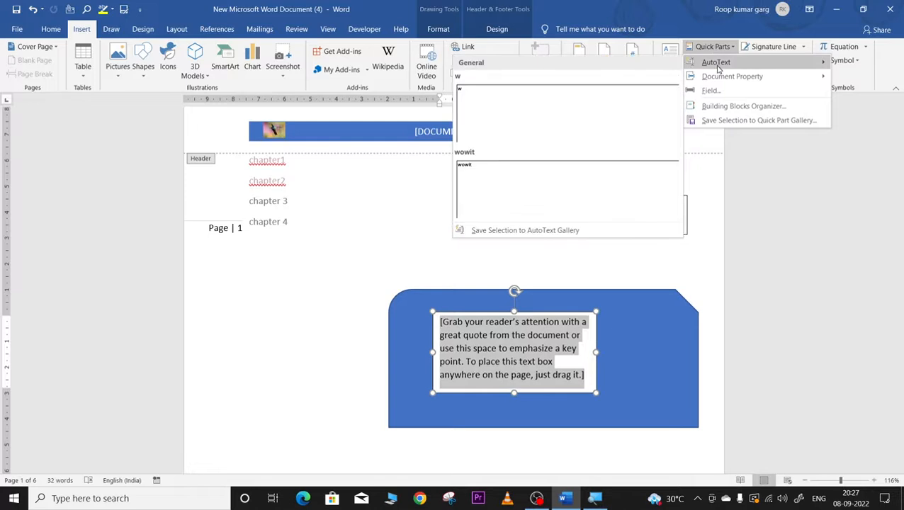
pyautogui.moveTo(723, 79)
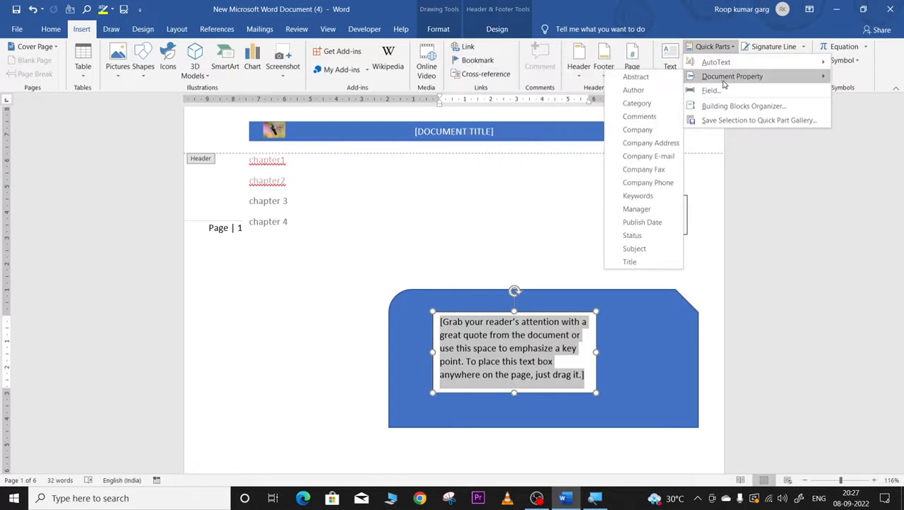
pyautogui.click(633, 90)
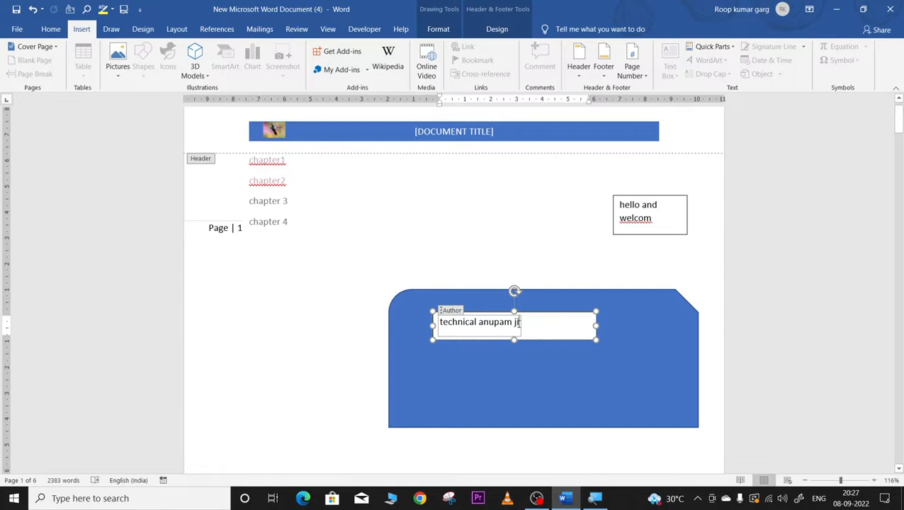
pyautogui.click(518, 390)
# Step: Select the author text box and scroll down through pages 2 and 3
pyautogui.scroll(-5, 519, 403)
pyautogui.scroll(-16, 518, 398)
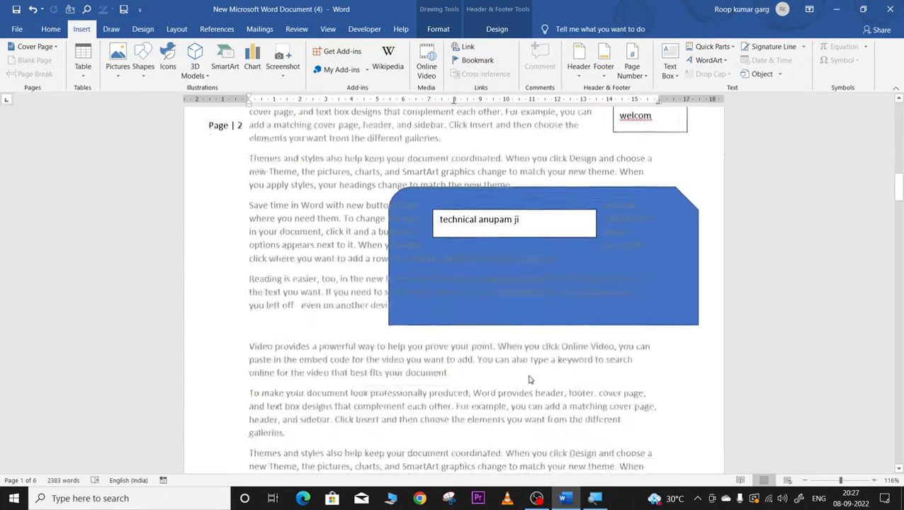
pyautogui.scroll(4, 524, 380)
pyautogui.scroll(-5, 528, 380)
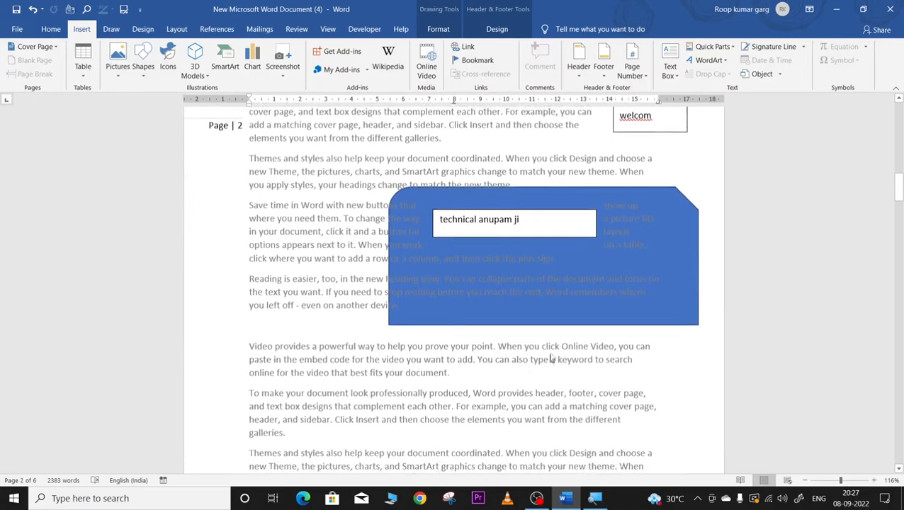
pyautogui.click(520, 219)
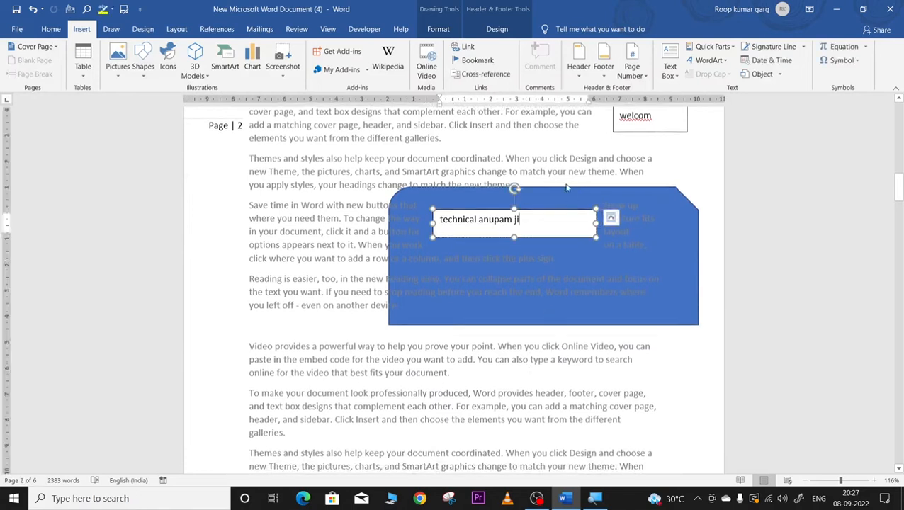
pyautogui.scroll(-7, 542, 259)
pyautogui.scroll(-10, 545, 268)
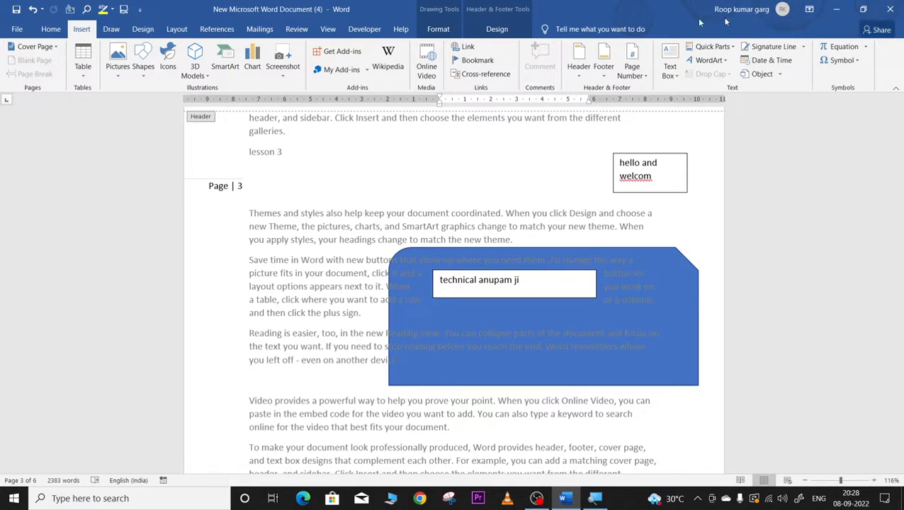
# Step: Insert orange-outline WordArt with the author's name and move it beside the lesson 3 heading
pyautogui.click(718, 61)
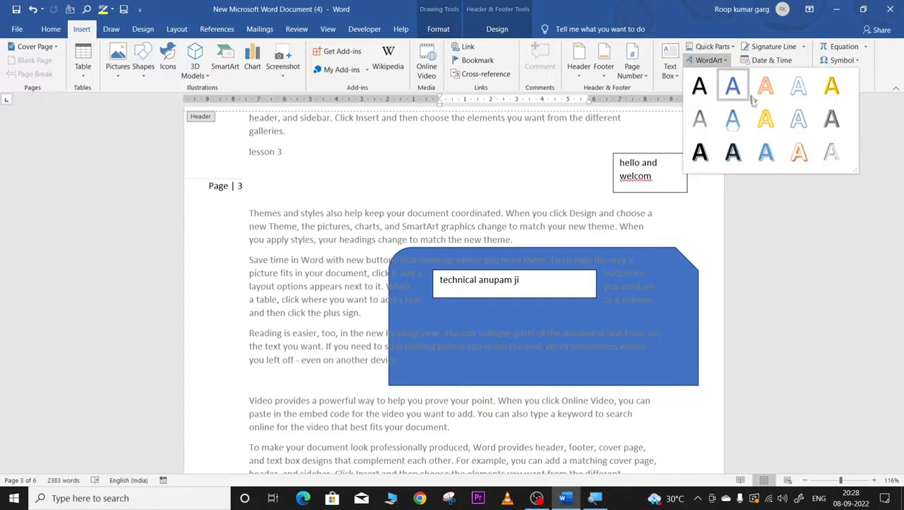
pyautogui.click(798, 152)
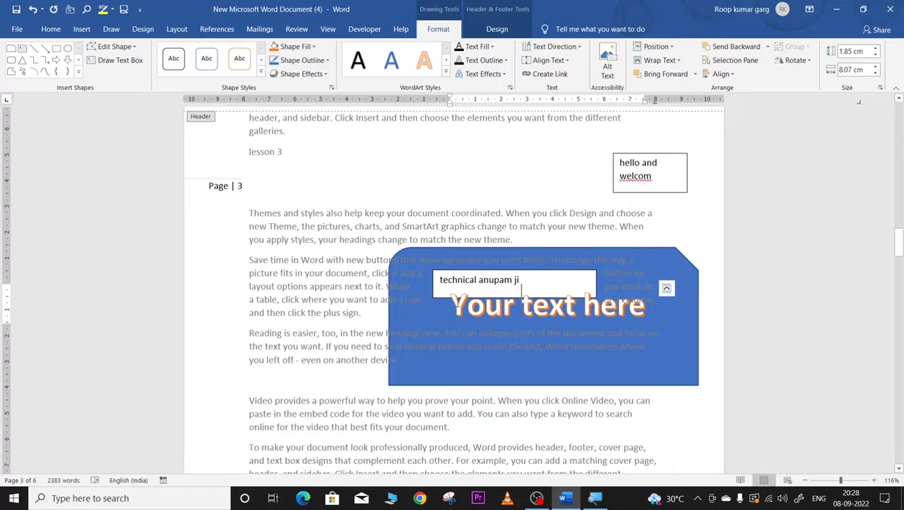
pyautogui.moveTo(450, 306); pyautogui.dragTo(670, 326)
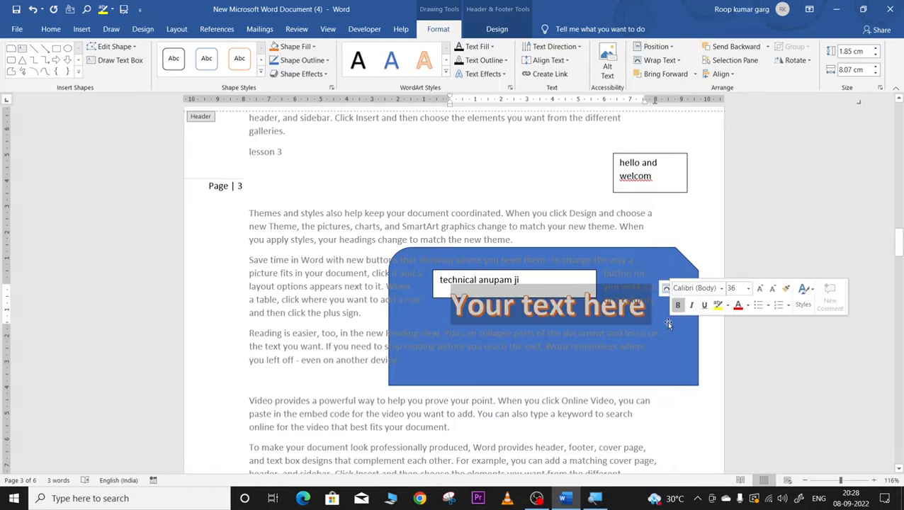
pyautogui.press('Delete')
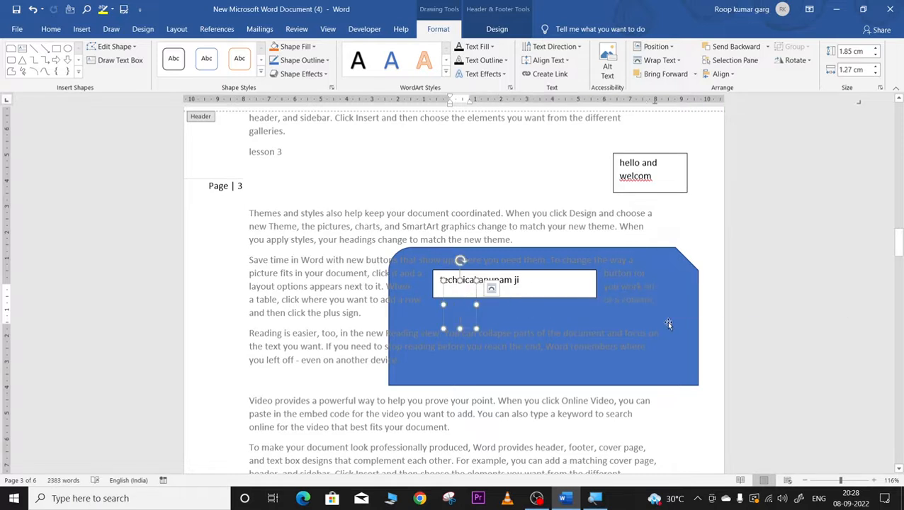
pyautogui.write('Anup')
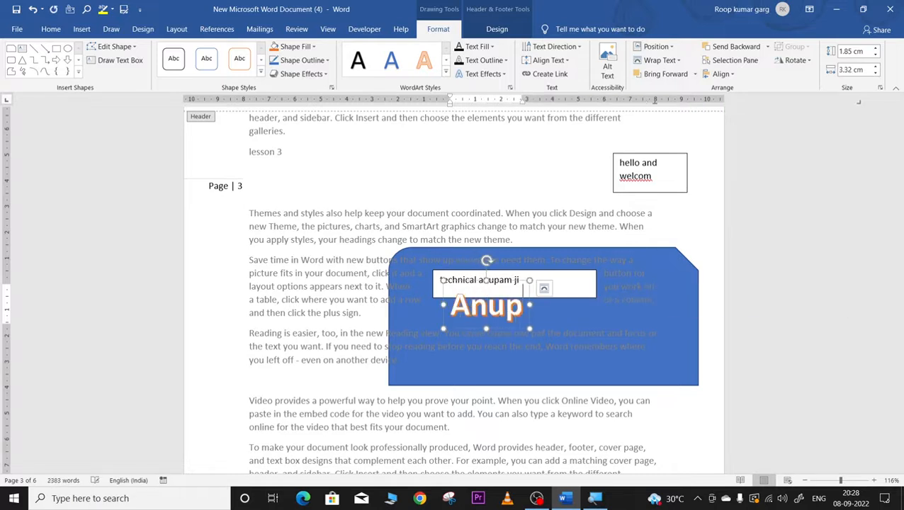
pyautogui.write('amji technical')
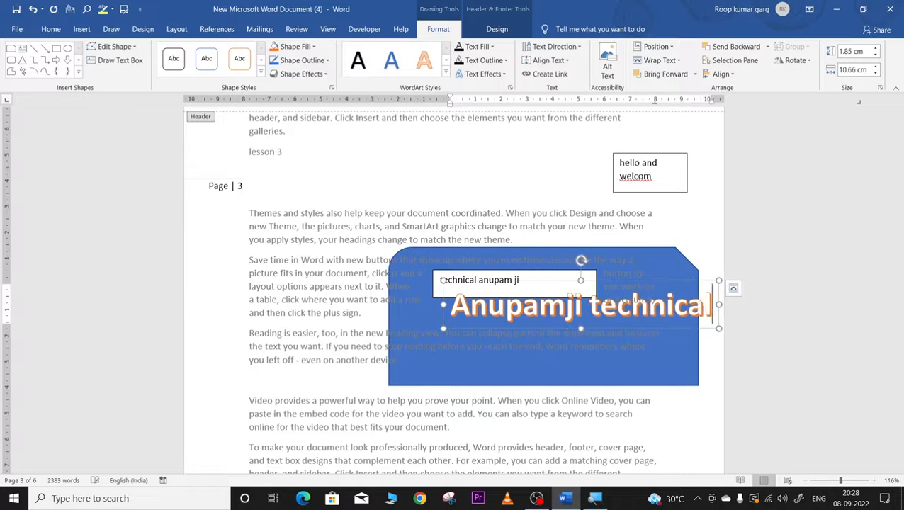
pyautogui.click(558, 286)
pyautogui.click(558, 304)
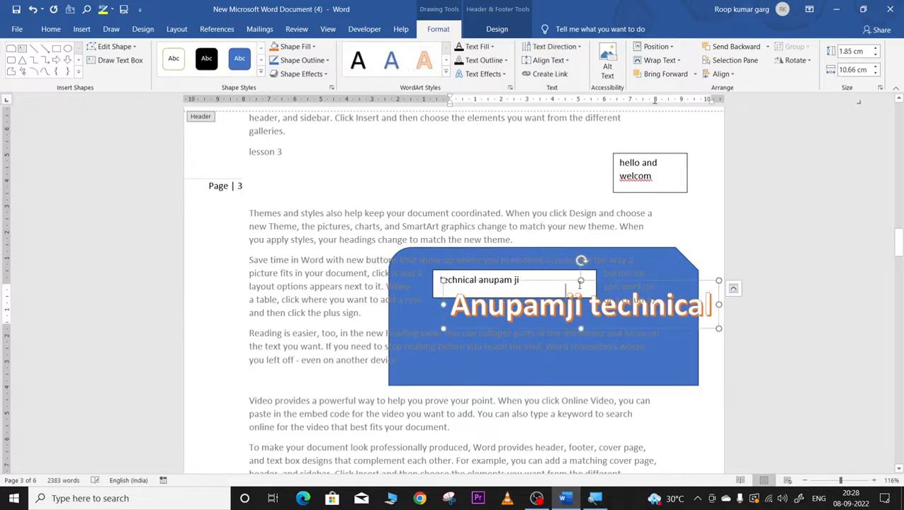
pyautogui.moveTo(628, 279); pyautogui.dragTo(454, 144)
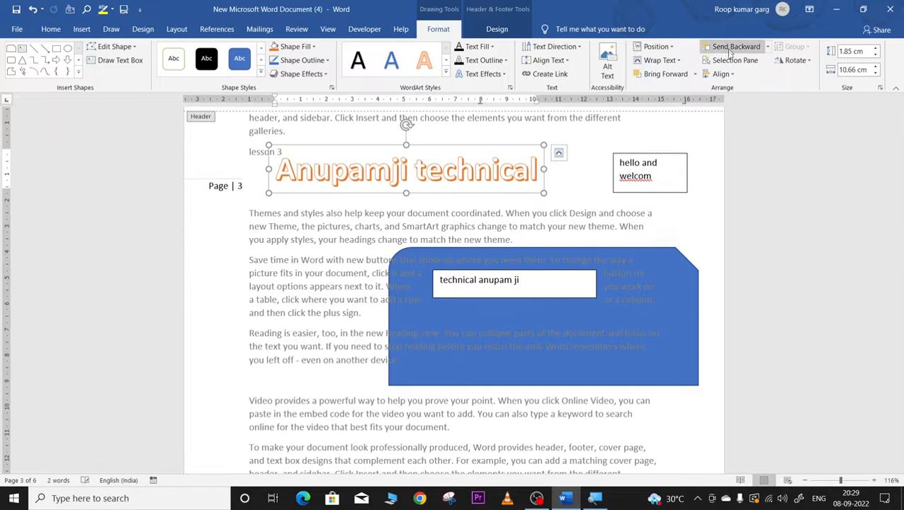
# Step: Restyle the WordArt with black shadowed text, light blue fill, then a grey style
pyautogui.click(447, 74)
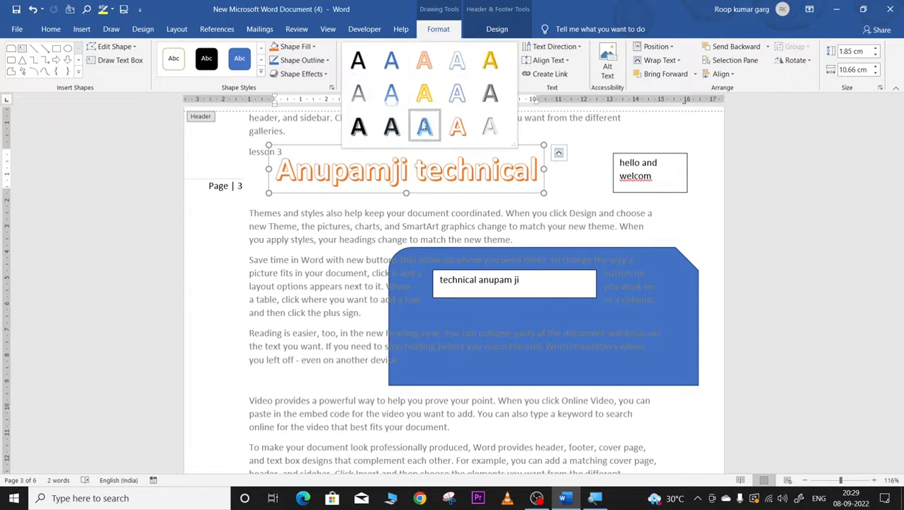
pyautogui.click(391, 124)
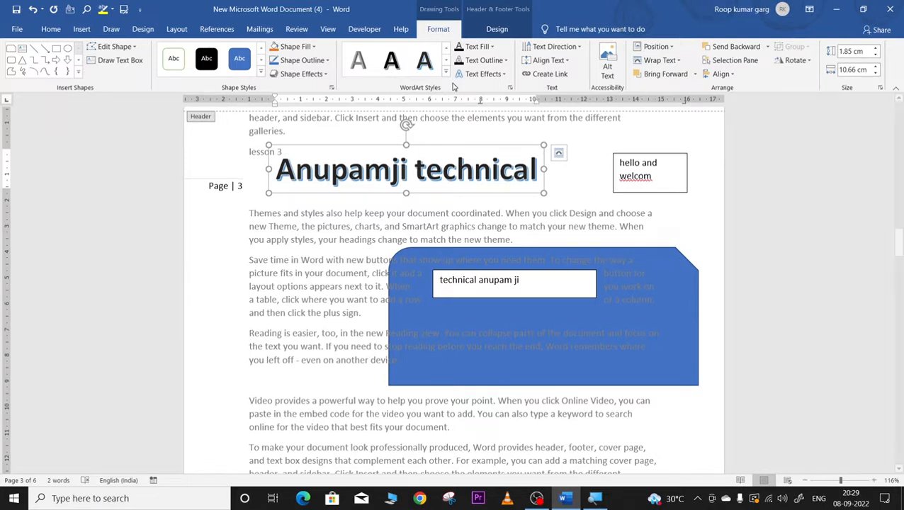
pyautogui.click(494, 46)
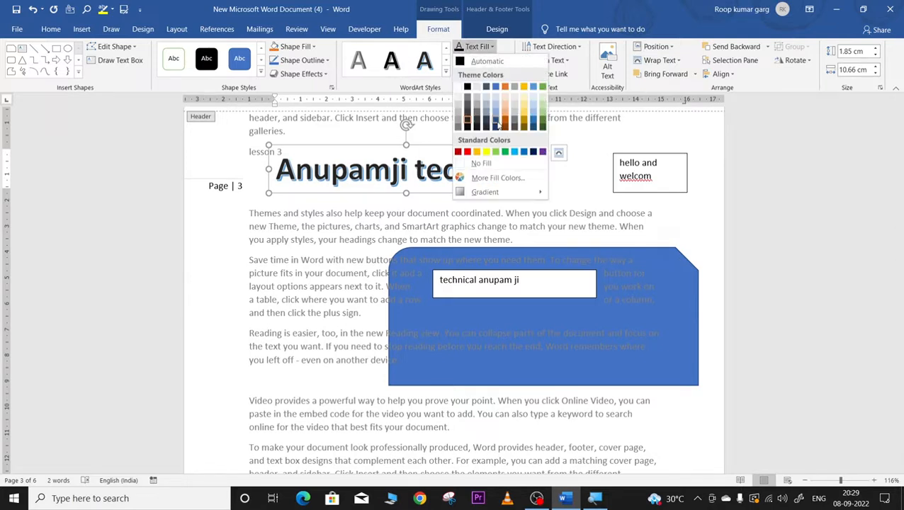
pyautogui.click(514, 152)
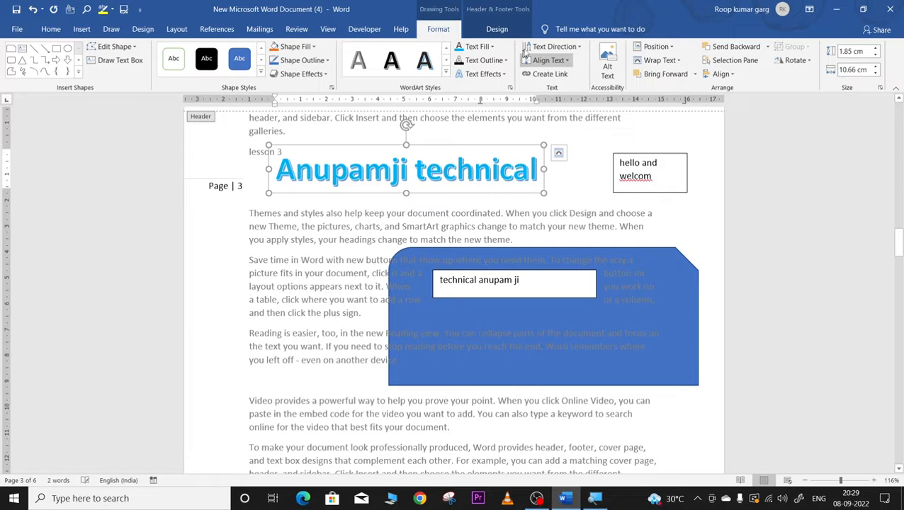
pyautogui.click(445, 71)
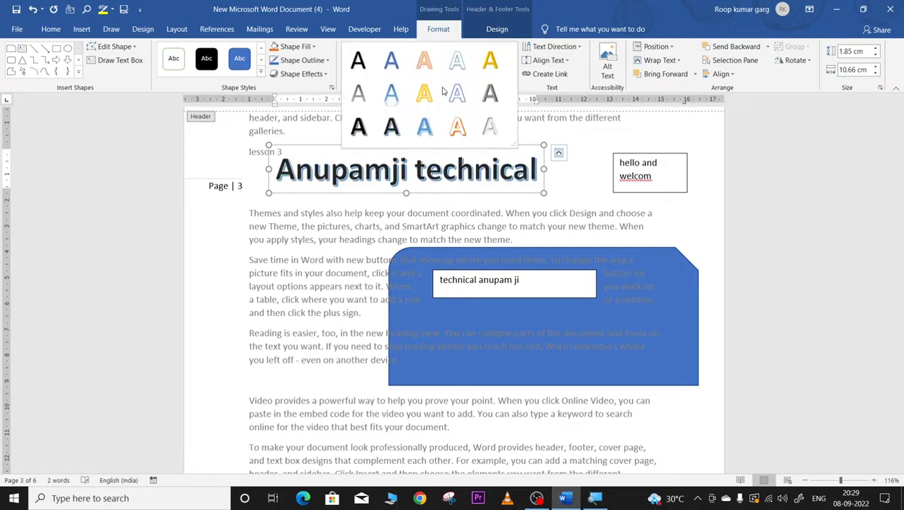
pyautogui.click(501, 104)
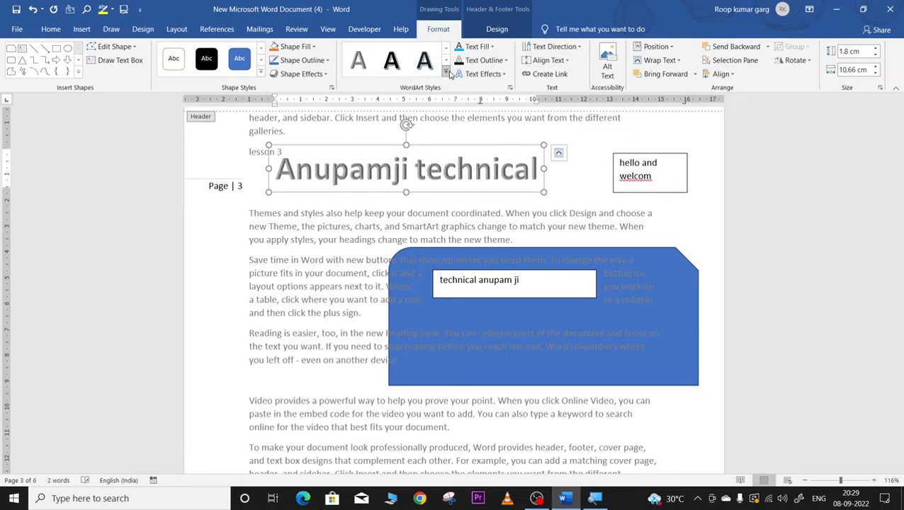
# Step: Select all the WordArt text and delete it, leaving an empty frame
pyautogui.click(80, 30)
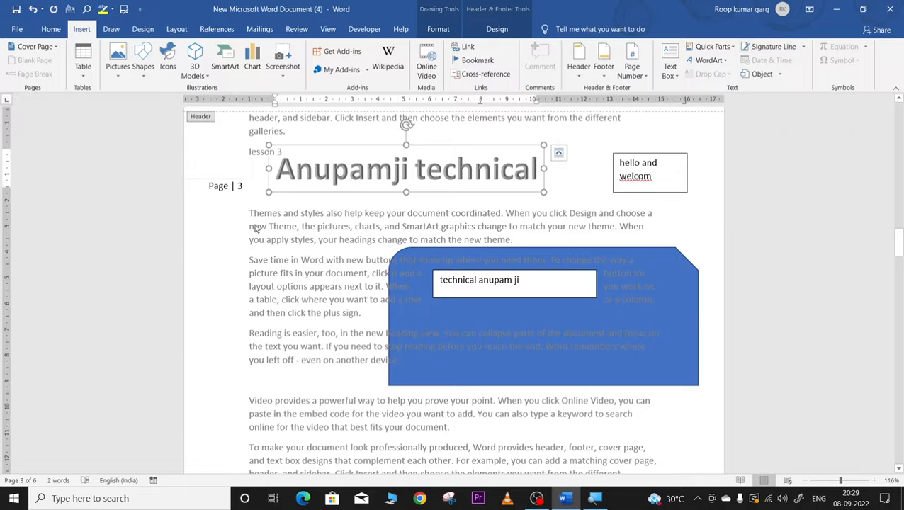
pyautogui.hotkey('ctrl', 'a')
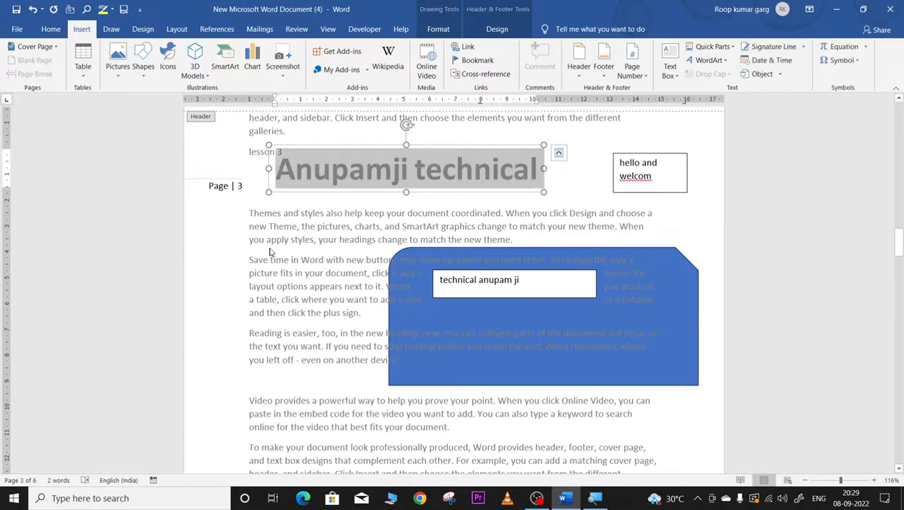
pyautogui.press('Delete')
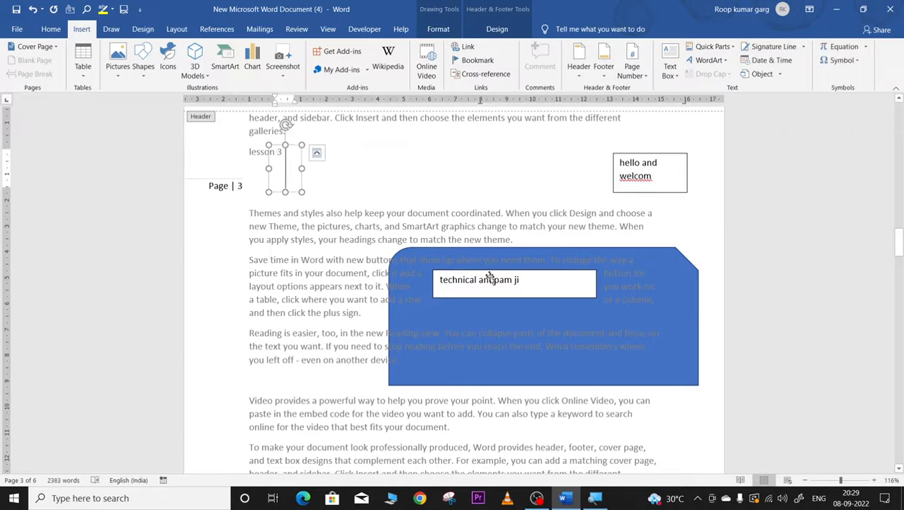
# Step: Select the blue shape and scroll to the empty line after the last paragraph
pyautogui.click(462, 319)
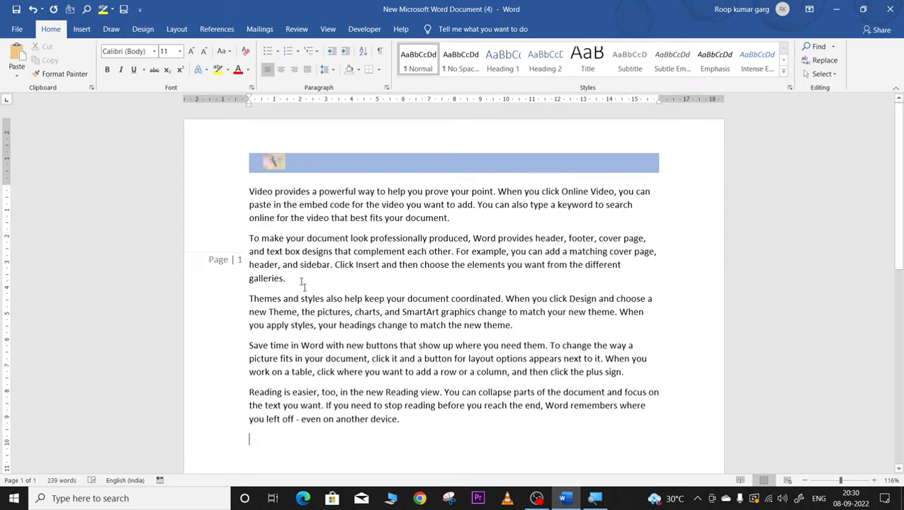
pyautogui.click(82, 29)
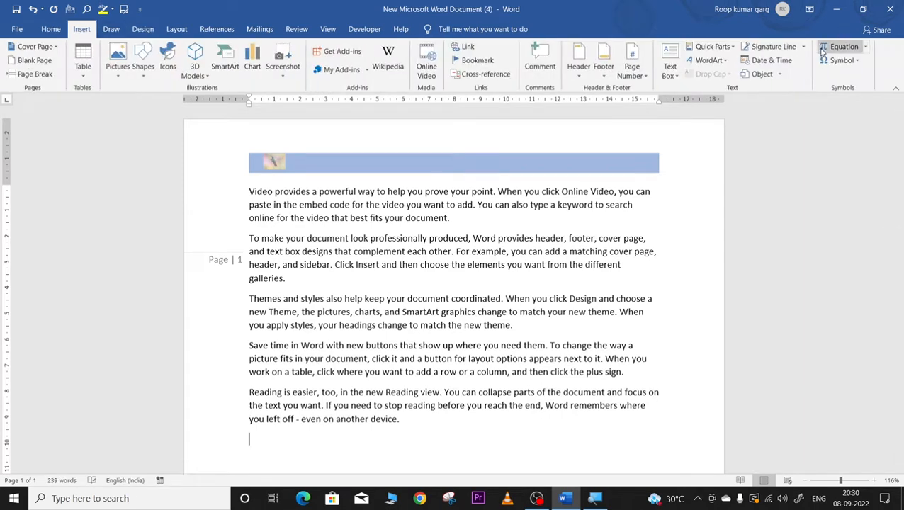
pyautogui.scroll(-5, 411, 316)
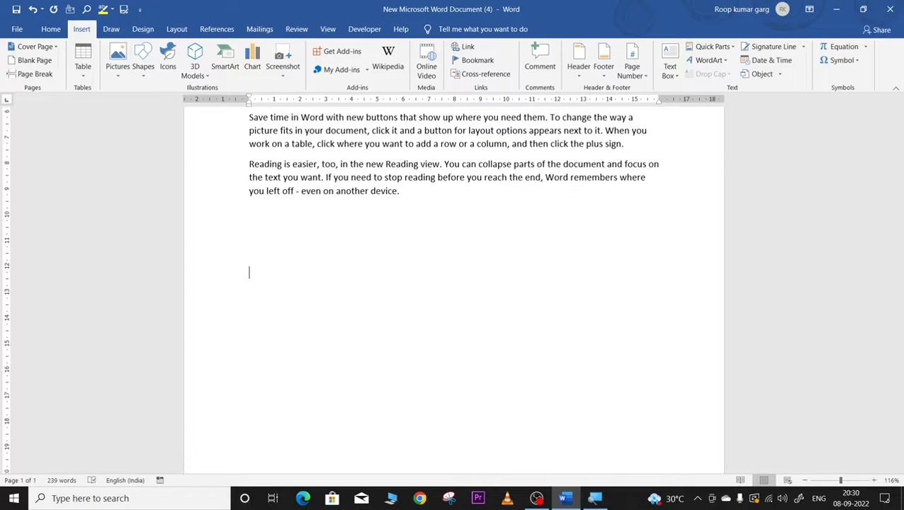
# Step: Insert a signature line filled in with the suggested signer's name and title
pyautogui.click(773, 47)
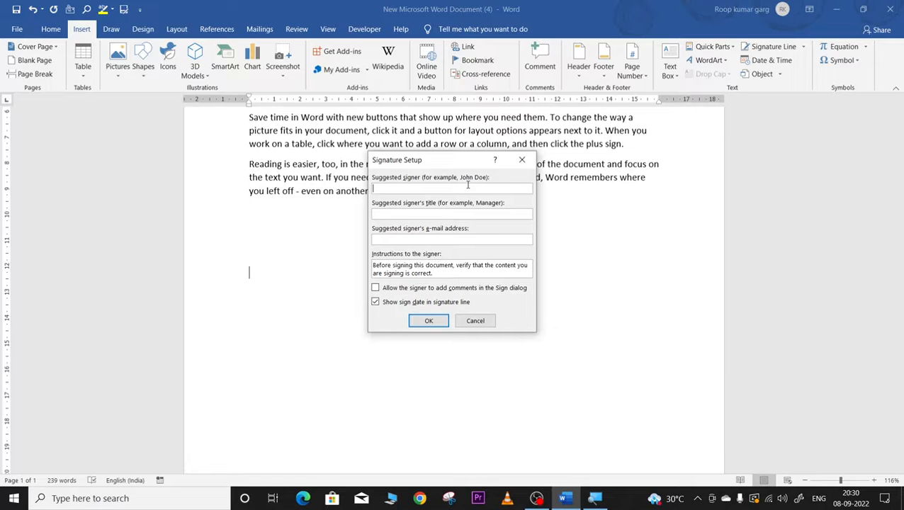
pyautogui.click(428, 213)
pyautogui.press('Tab')
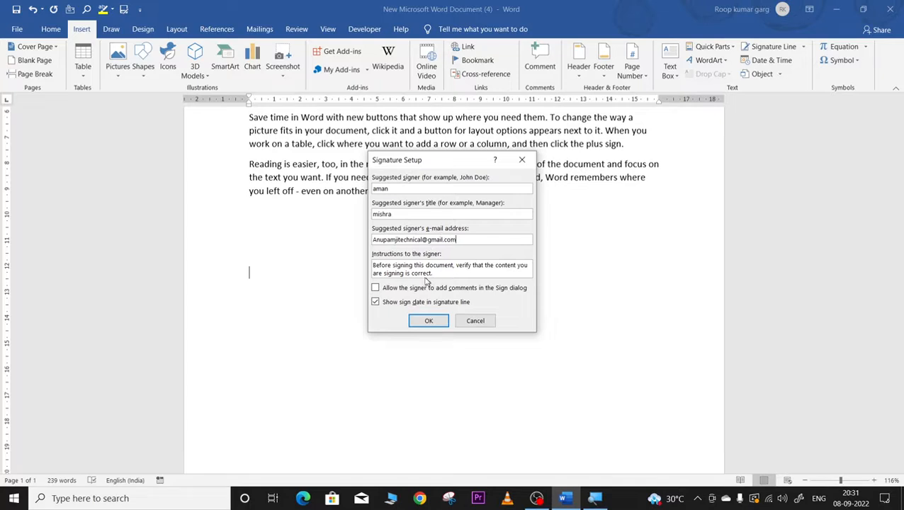
pyautogui.click(428, 322)
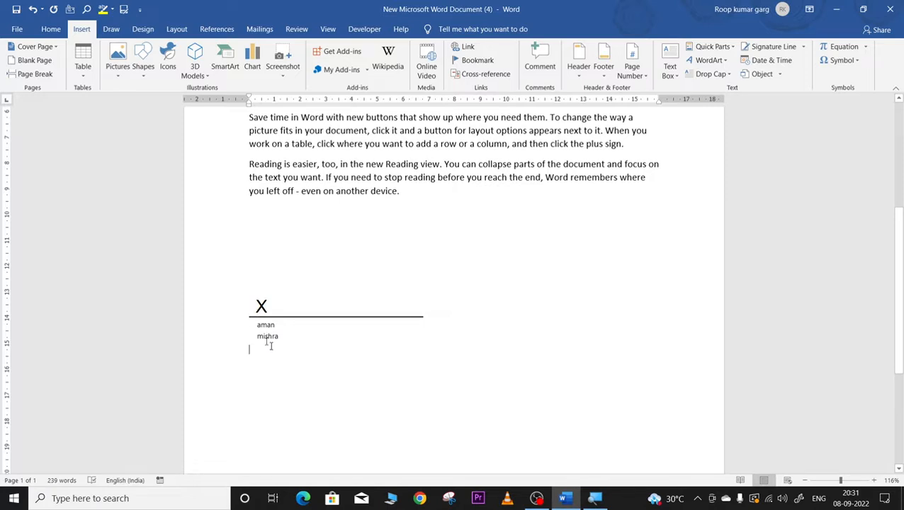
pyautogui.click(267, 306)
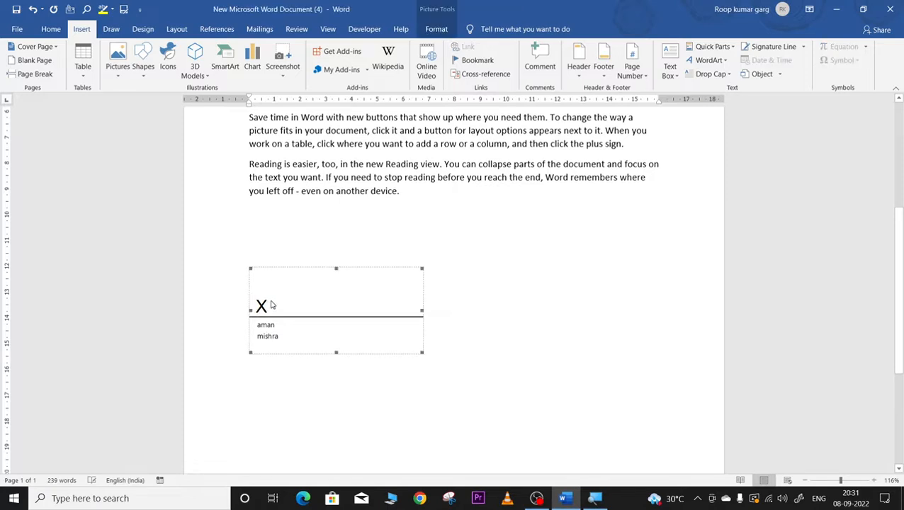
pyautogui.scroll(-5, 445, 279)
pyautogui.scroll(5, 444, 280)
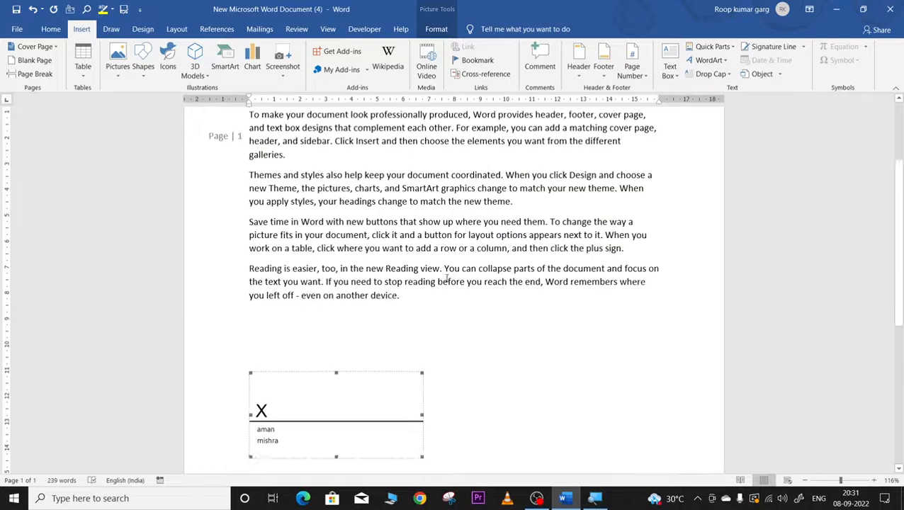
pyautogui.click(389, 364)
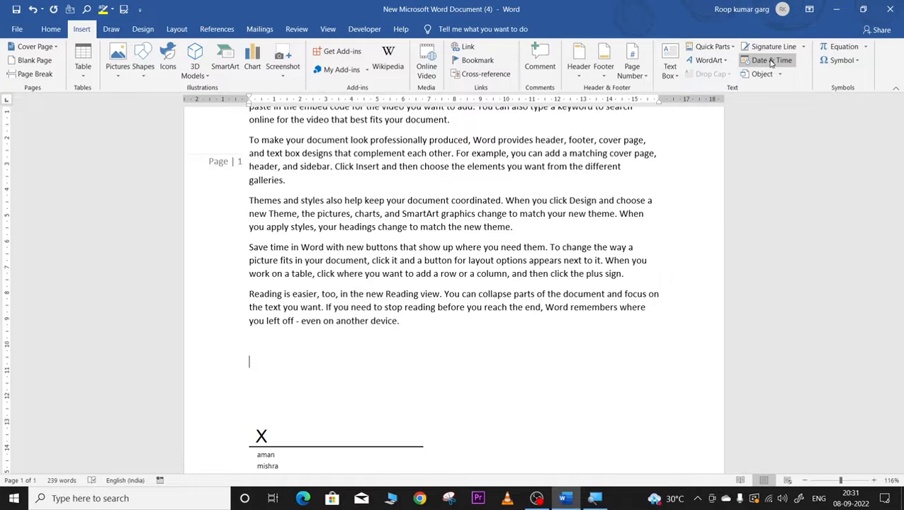
pyautogui.click(770, 61)
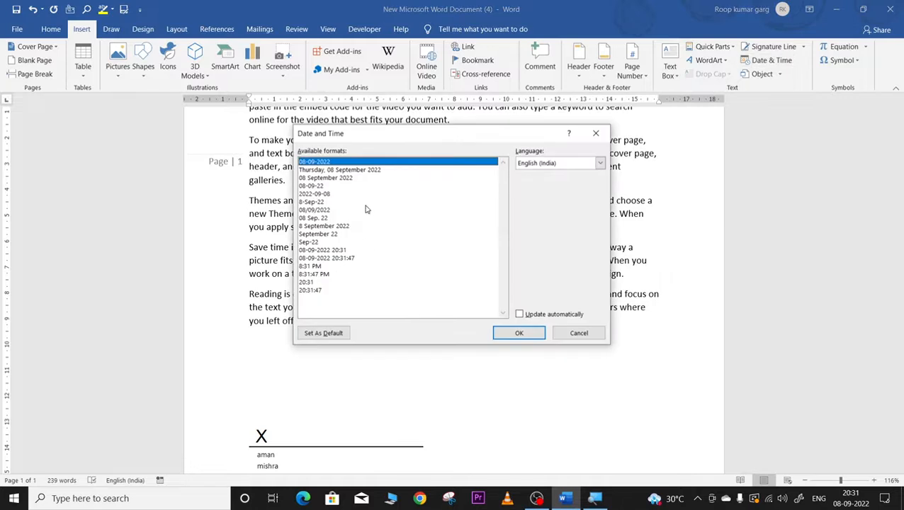
pyautogui.click(518, 333)
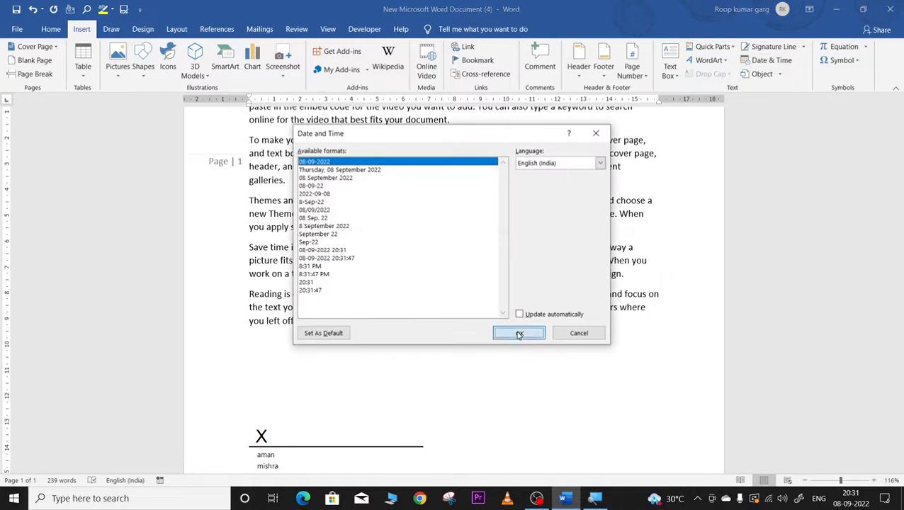
pyautogui.moveTo(248, 370); pyautogui.dragTo(327, 363)
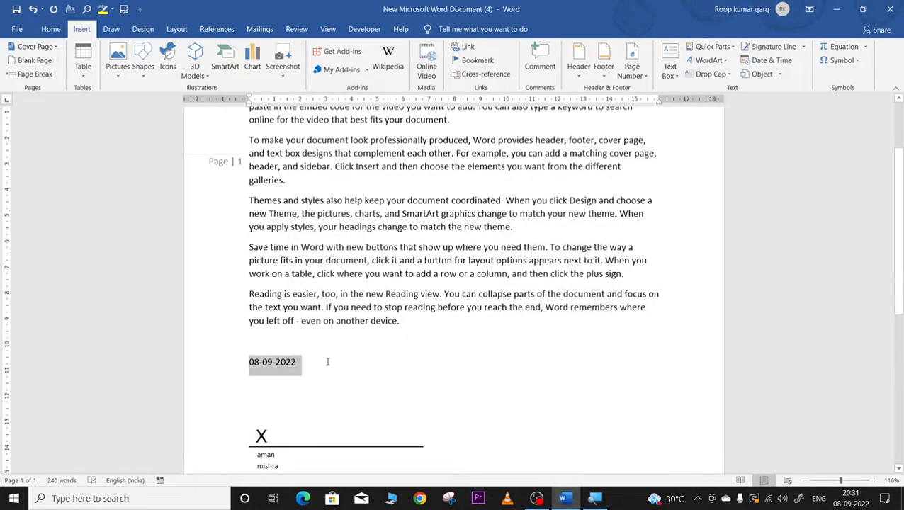
pyautogui.press('Delete')
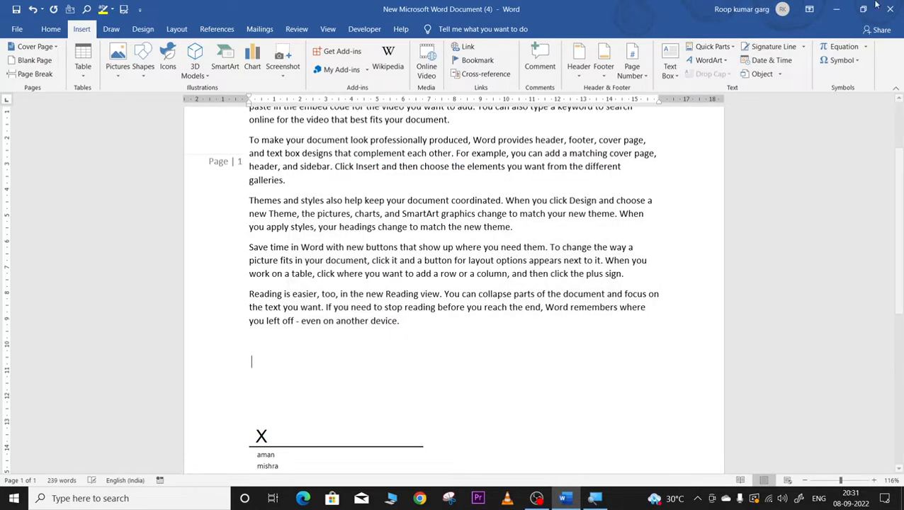
# Step: Embed a new Microsoft Excel Chart object comparing Food, Gas and Motel for Jan–Jun after the final paragraph
pyautogui.click(772, 74)
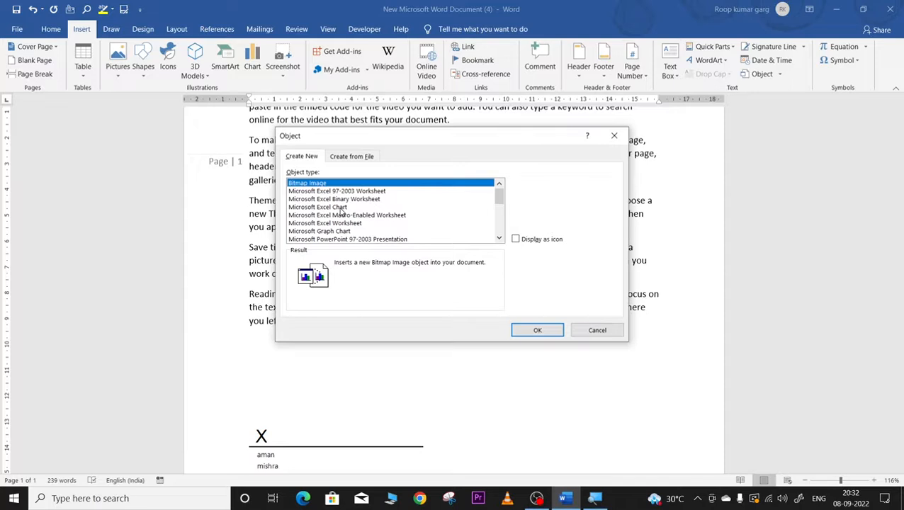
pyautogui.scroll(-5, 413, 225)
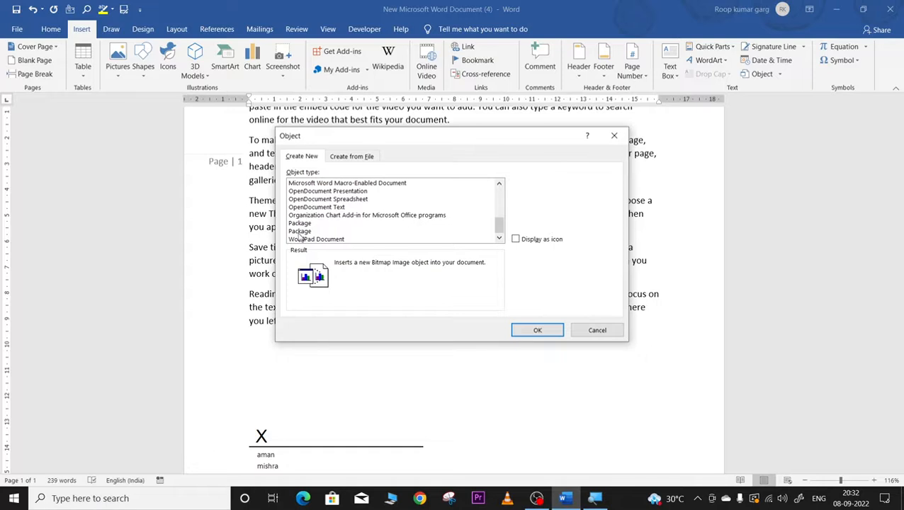
pyautogui.scroll(5, 317, 224)
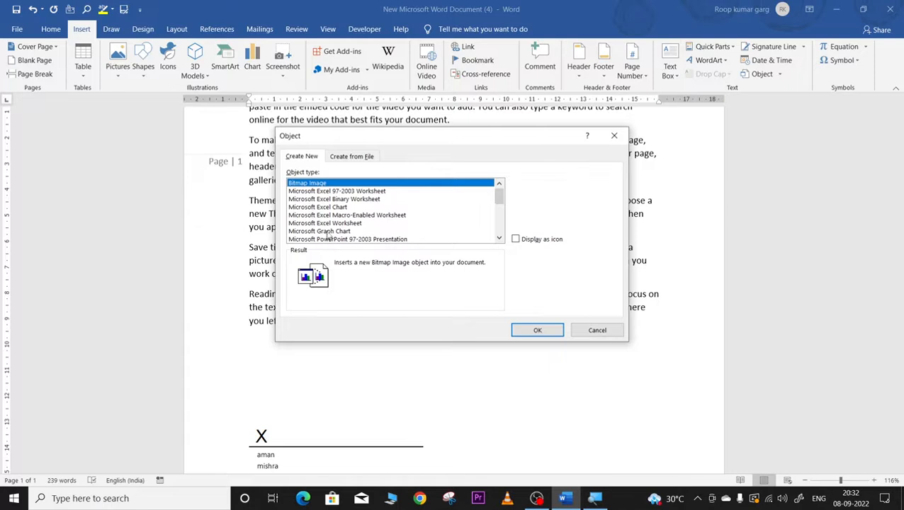
pyautogui.click(329, 208)
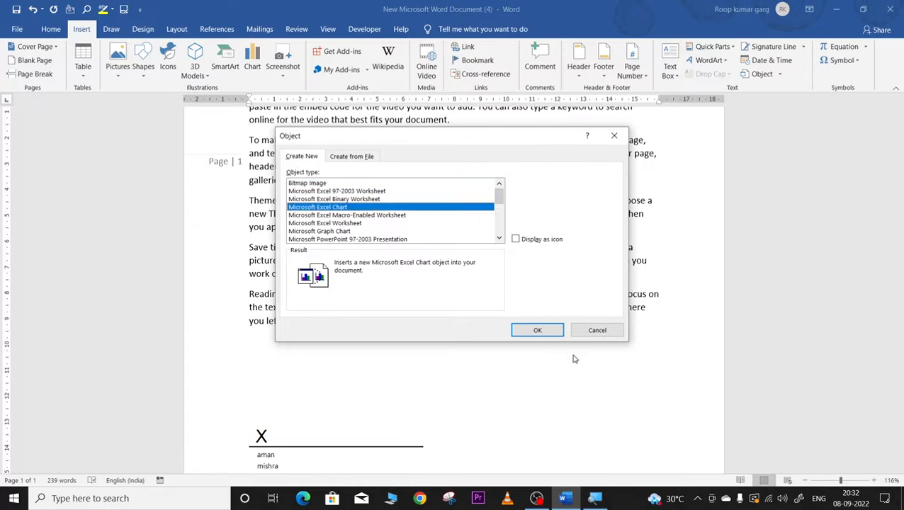
pyautogui.click(537, 330)
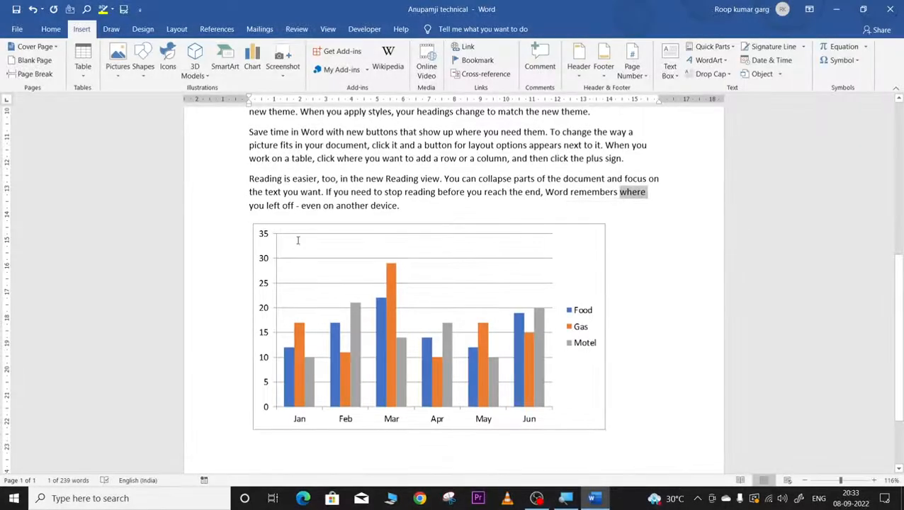
pyautogui.click(298, 241)
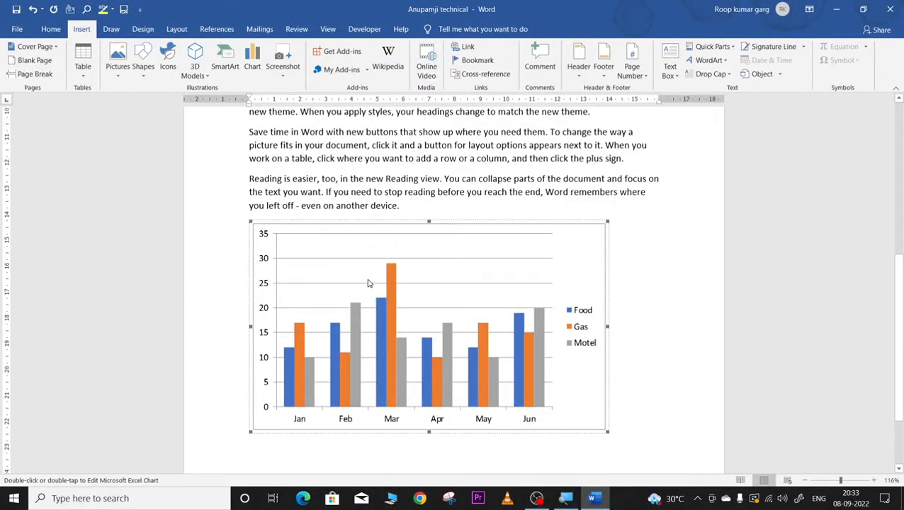
pyautogui.click(638, 362)
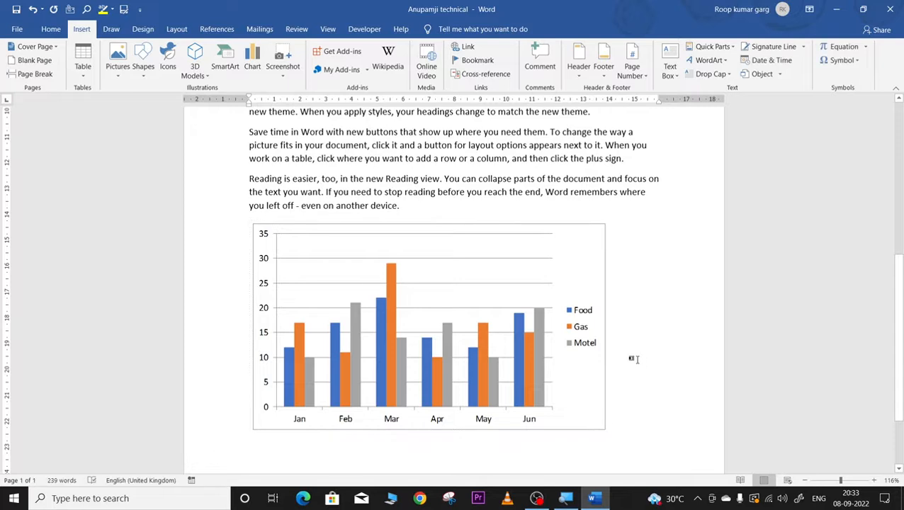
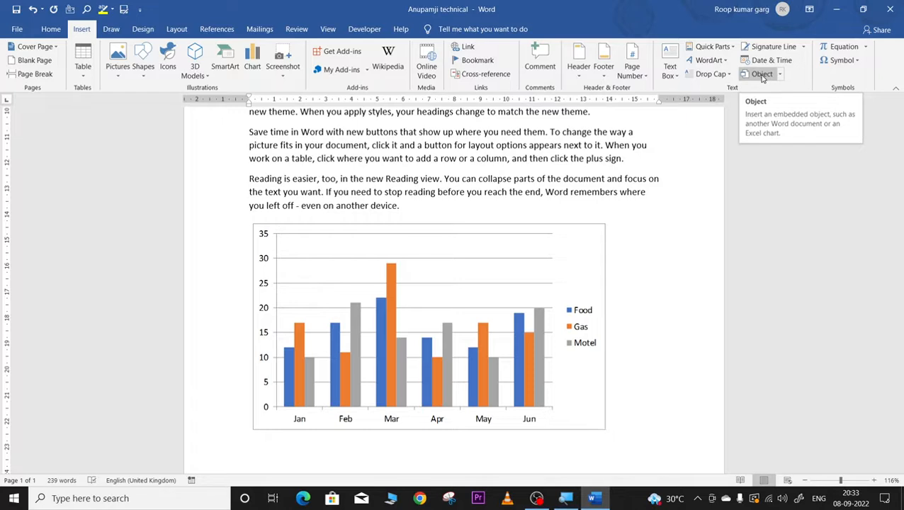
# Step: Insert an equation below the bar chart holding an empty stacked fraction, then exit it
pyautogui.click(851, 48)
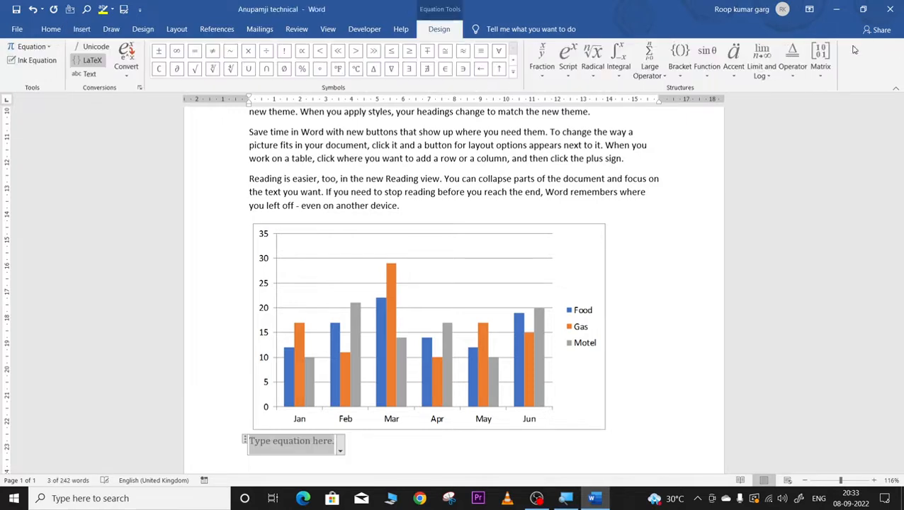
pyautogui.scroll(-3, 677, 269)
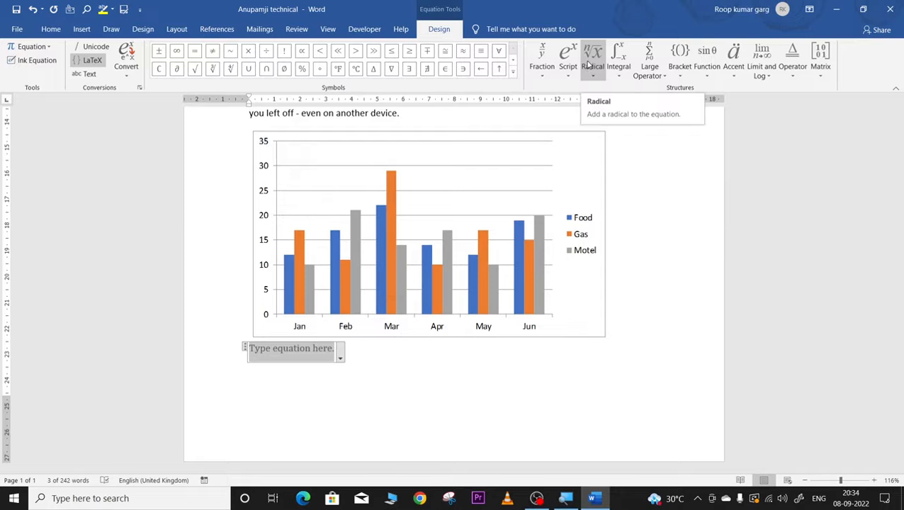
pyautogui.click(512, 71)
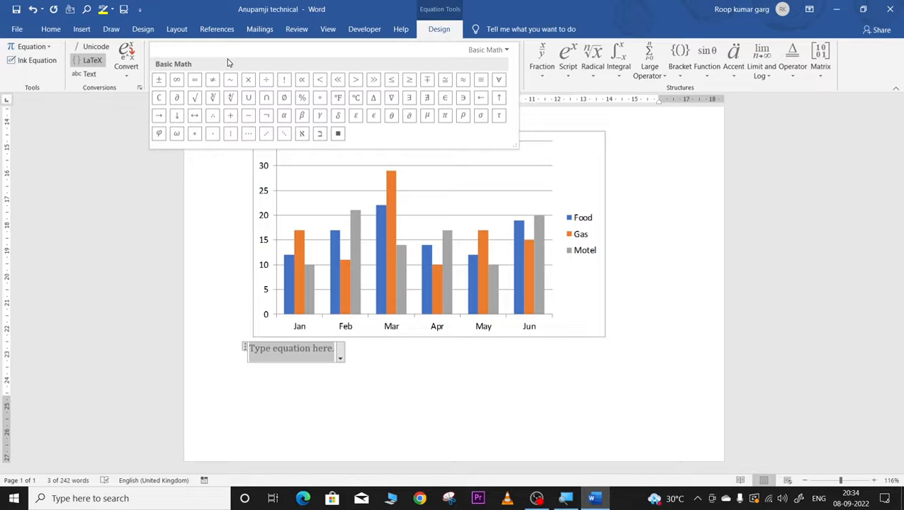
pyautogui.click(544, 51)
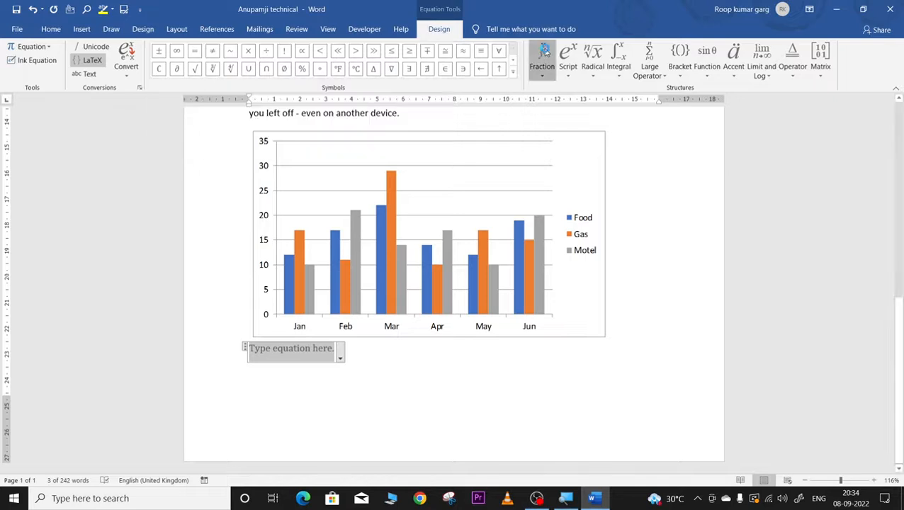
pyautogui.click(544, 51)
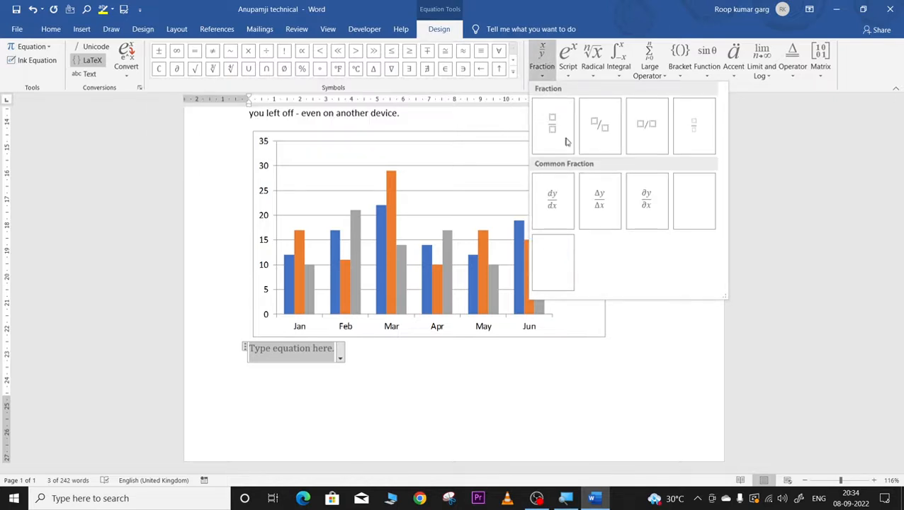
pyautogui.click(556, 138)
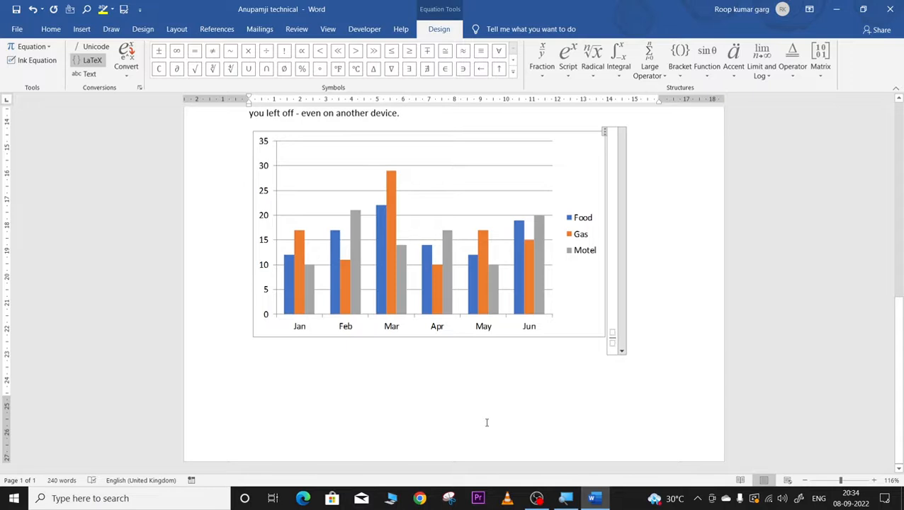
pyautogui.click(619, 357)
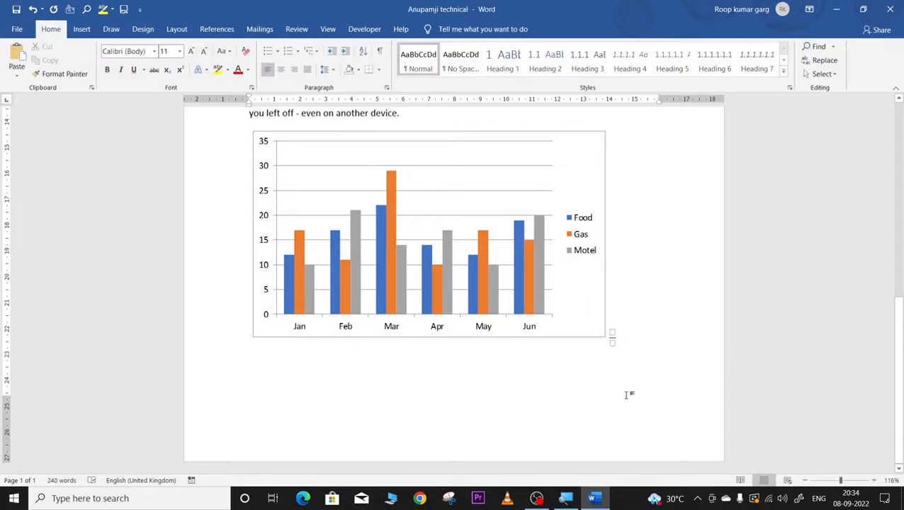
# Step: Move to a new second page and insert a new equation at its top
pyautogui.press('Return')
pyautogui.press('Return')
pyautogui.press('Return')
pyautogui.scroll(-3, 405, 391)
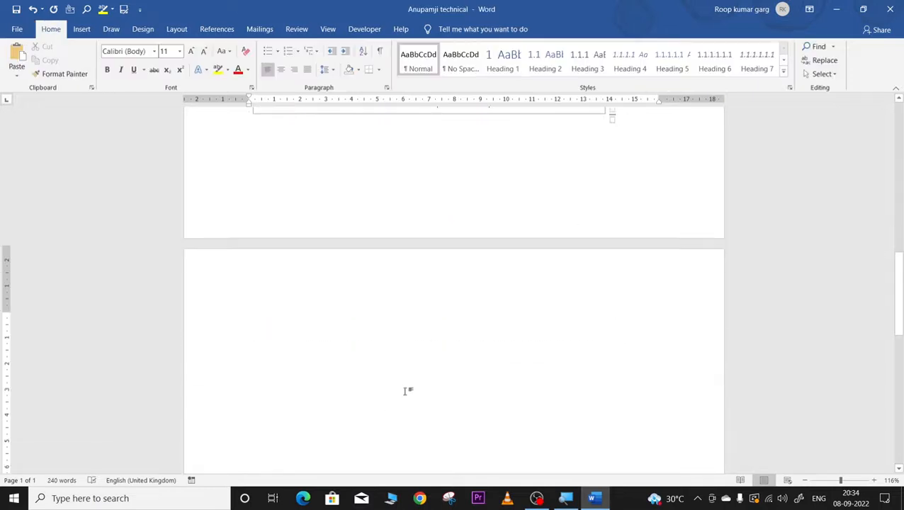
pyautogui.scroll(-3, 404, 391)
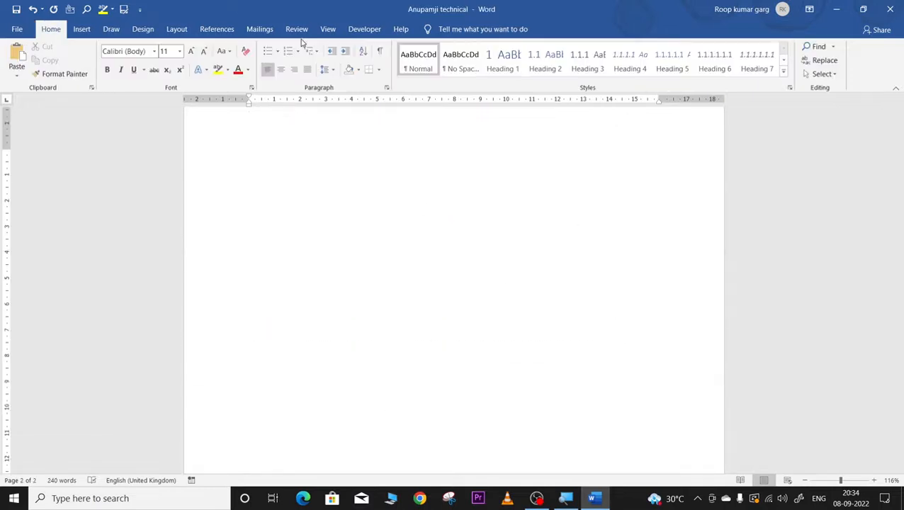
pyautogui.click(81, 28)
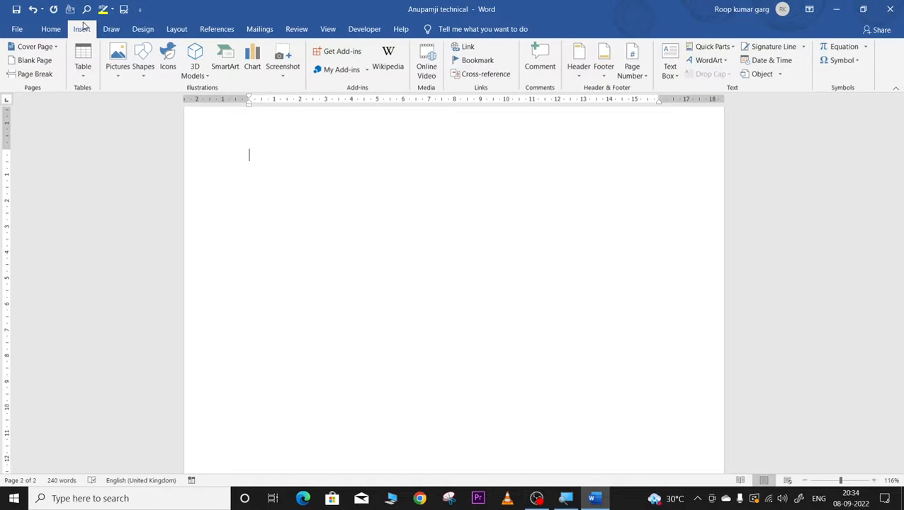
pyautogui.click(841, 46)
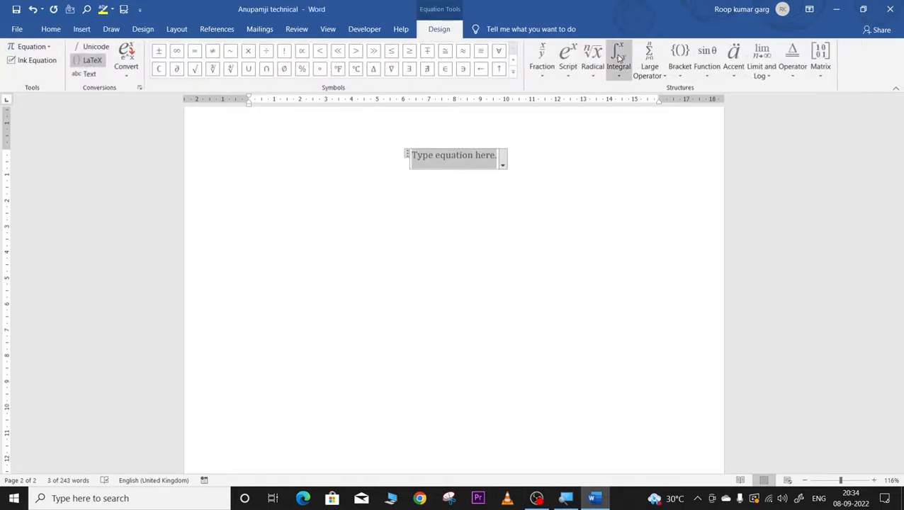
# Step: Use a superscript template to enter x with exponent 2, fixing a typo, then exit
pyautogui.click(568, 59)
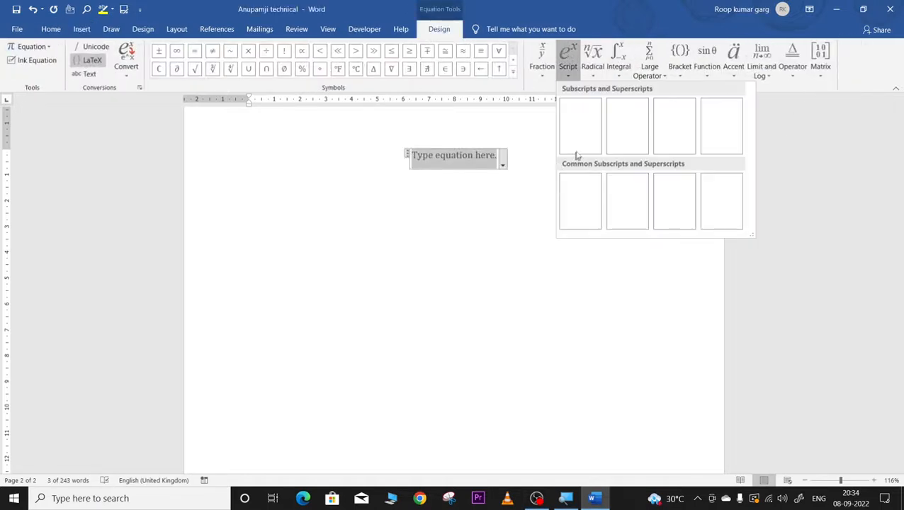
pyautogui.click(579, 125)
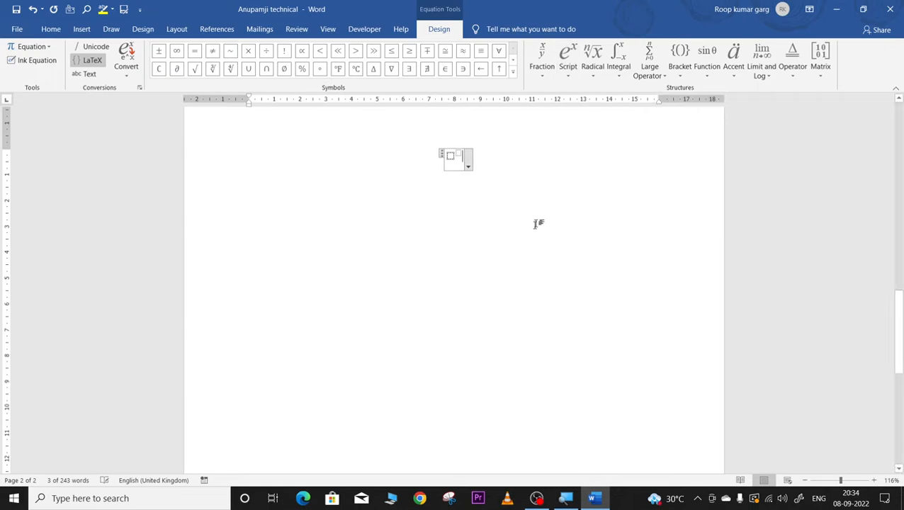
pyautogui.click(450, 155)
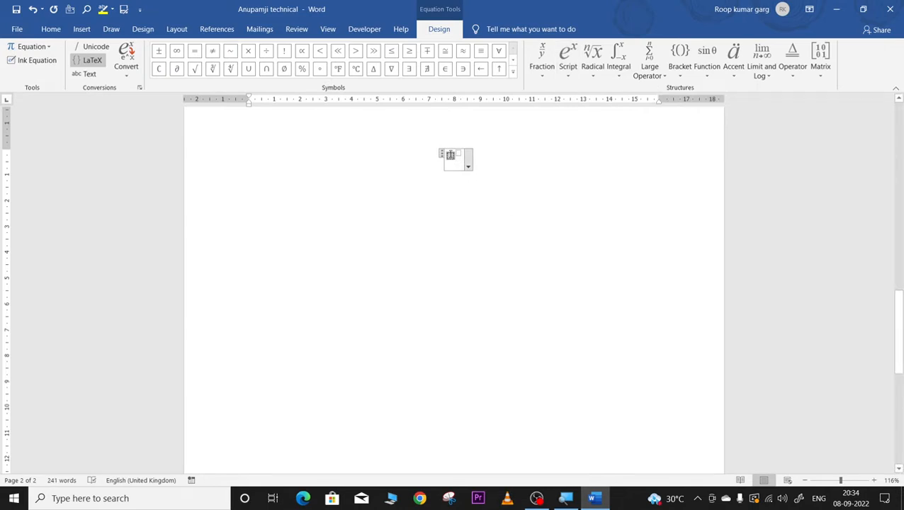
pyautogui.write('zx')
pyautogui.press('BackSpace')
pyautogui.press('BackSpace')
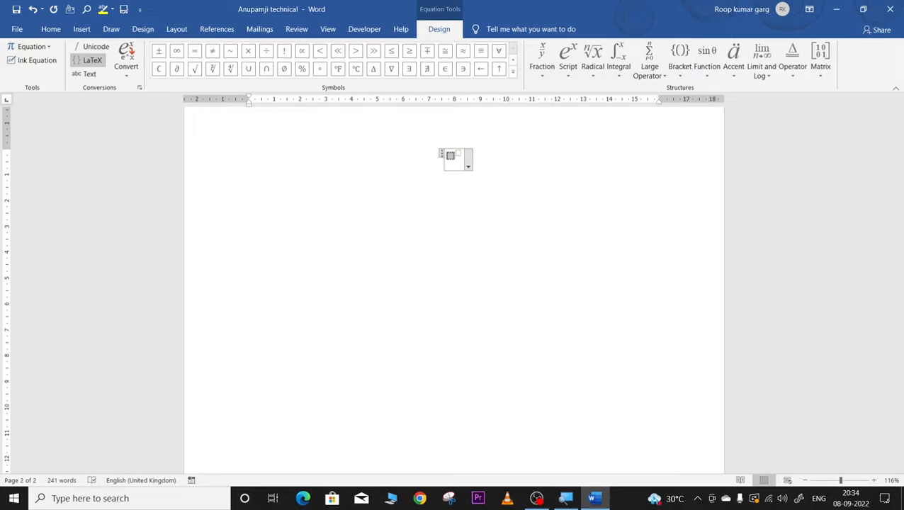
pyautogui.write('x')
pyautogui.write('2')
pyautogui.click(502, 233)
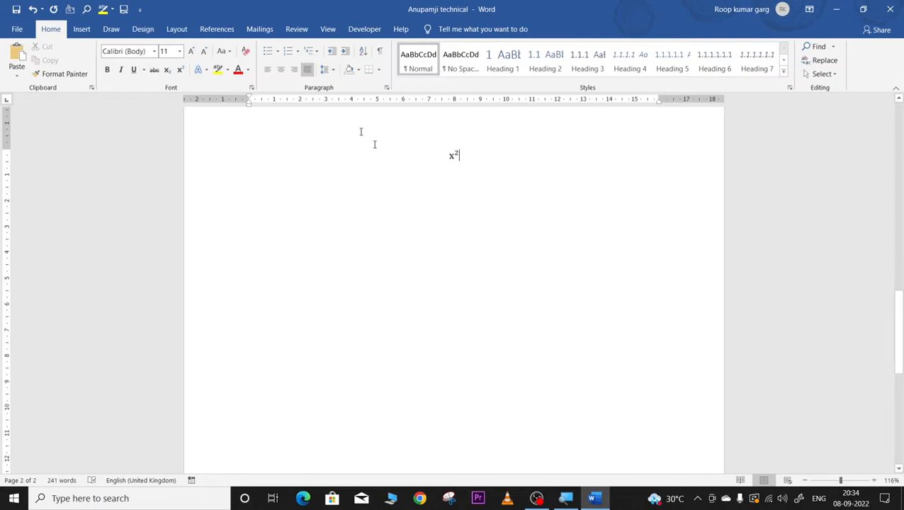
# Step: Reopen the x² equation, dismiss the Matrix layouts unused, and show the common symbols list
pyautogui.click(81, 29)
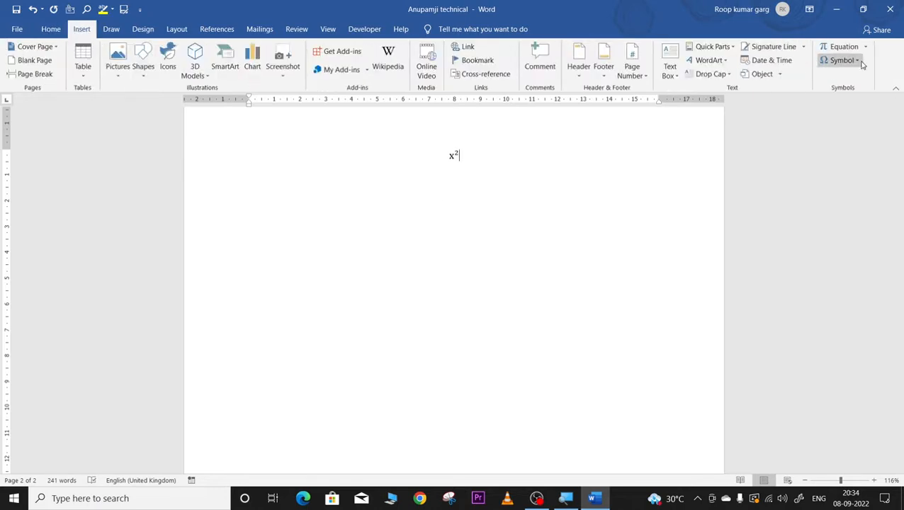
pyautogui.click(841, 46)
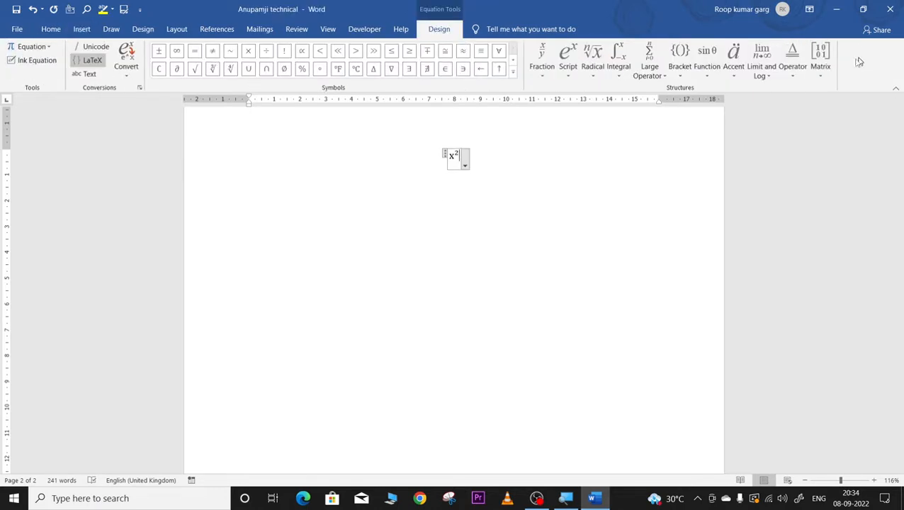
pyautogui.click(820, 71)
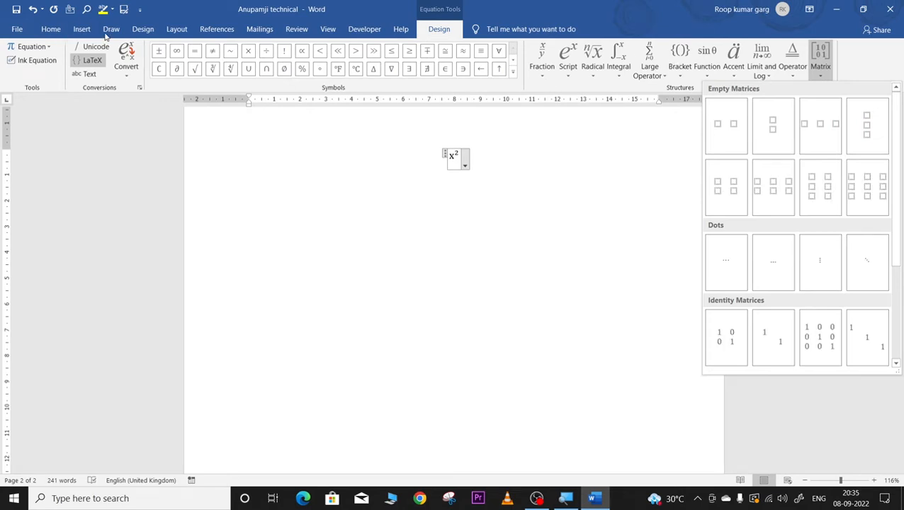
pyautogui.click(82, 30)
pyautogui.click(81, 30)
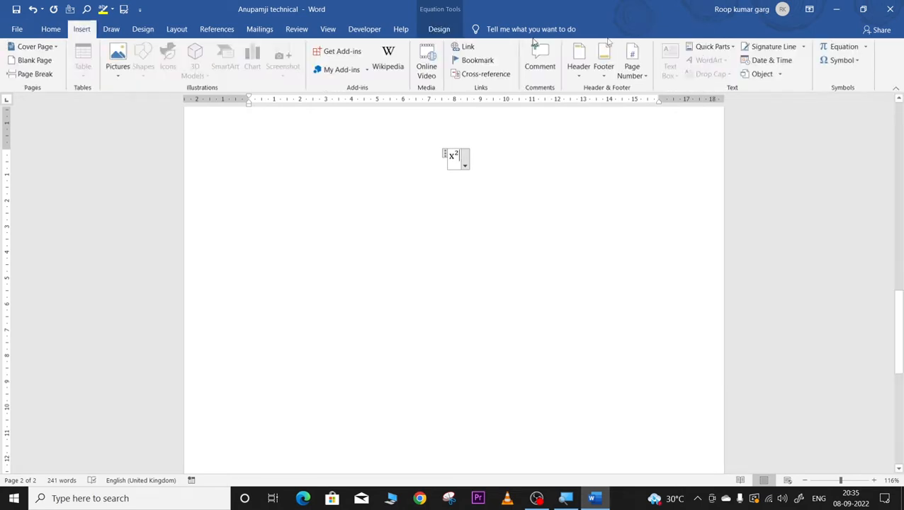
pyautogui.click(841, 62)
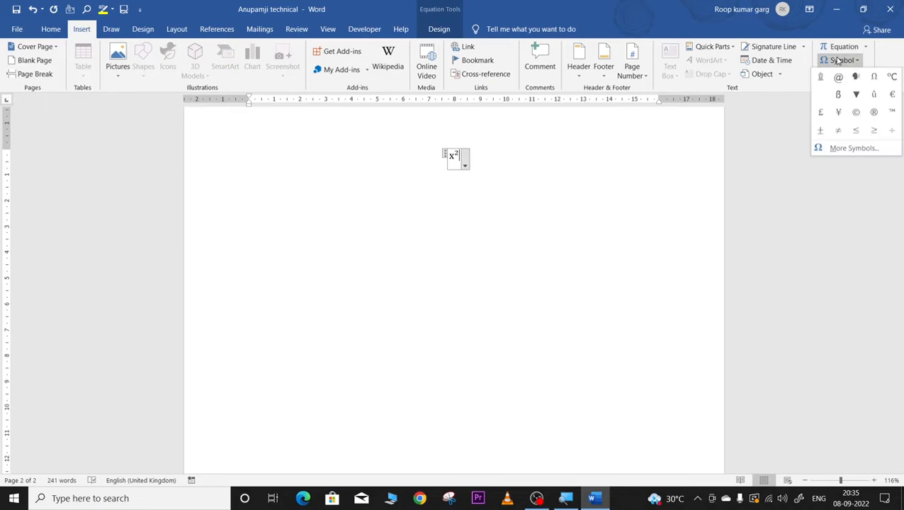
# Step: Open the Symbol dialog and set the font to Source Sans Pro Semibold
pyautogui.click(835, 149)
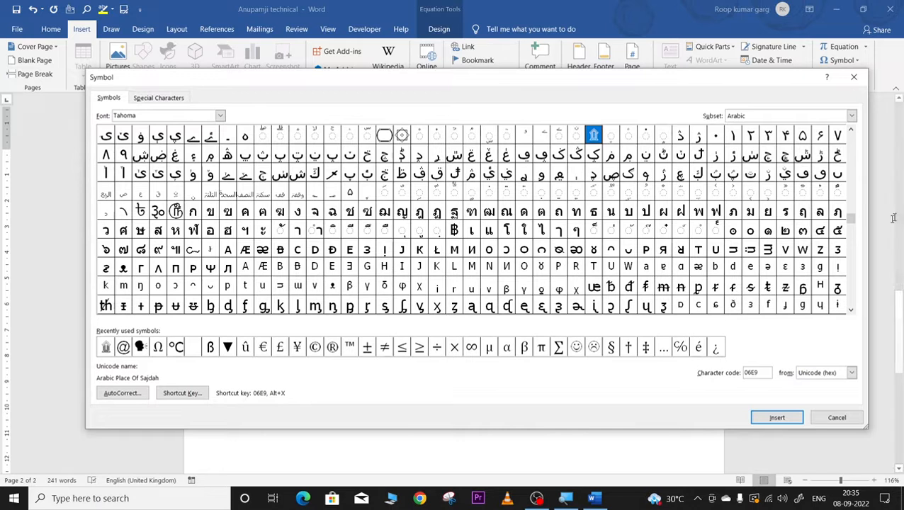
pyautogui.click(851, 310)
pyautogui.moveTo(851, 309); pyautogui.dragTo(851, 310)
pyautogui.moveTo(851, 313); pyautogui.dragTo(851, 259)
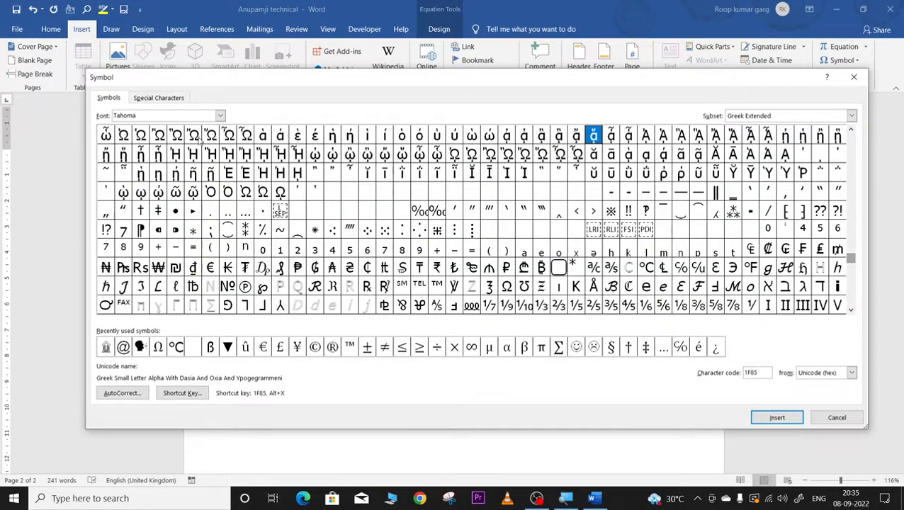
pyautogui.click(220, 116)
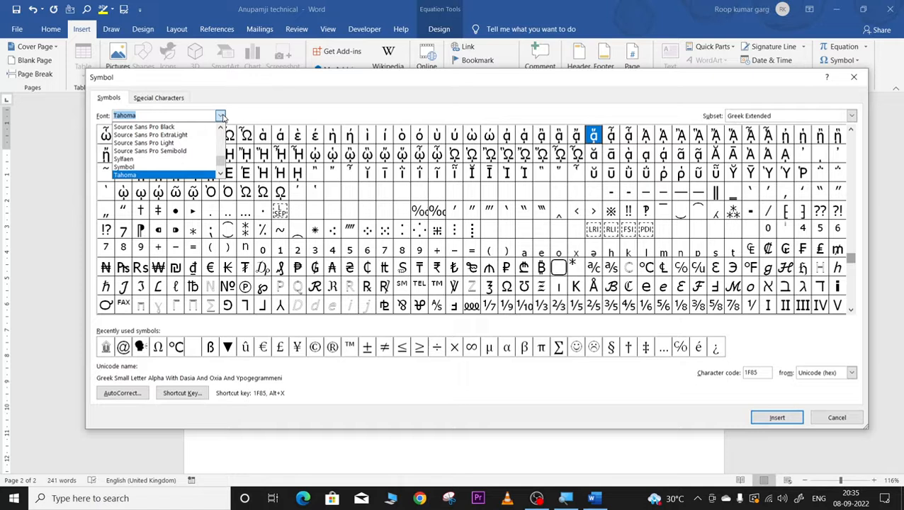
pyautogui.click(144, 142)
pyautogui.click(220, 115)
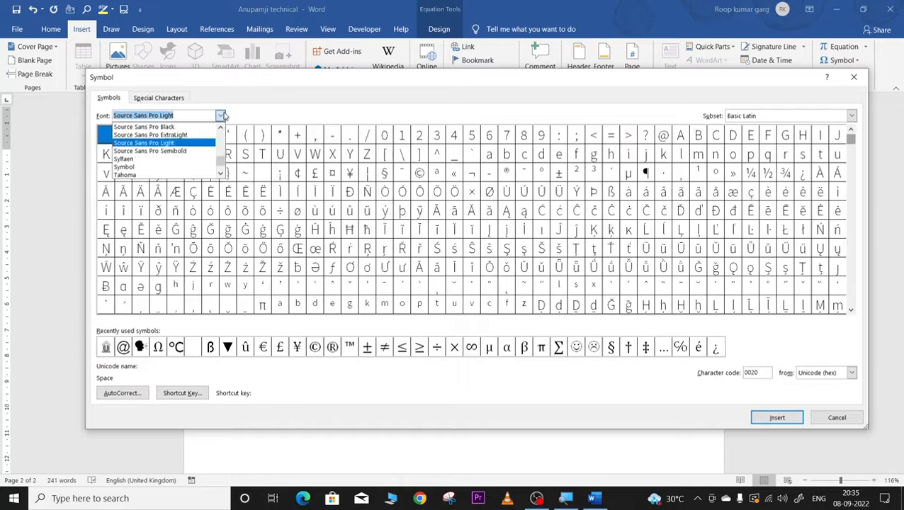
pyautogui.click(196, 151)
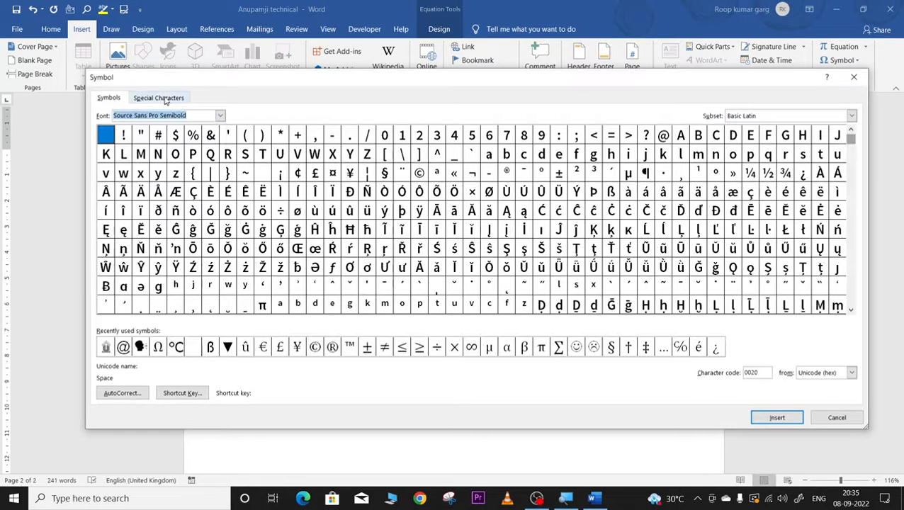
pyautogui.click(165, 98)
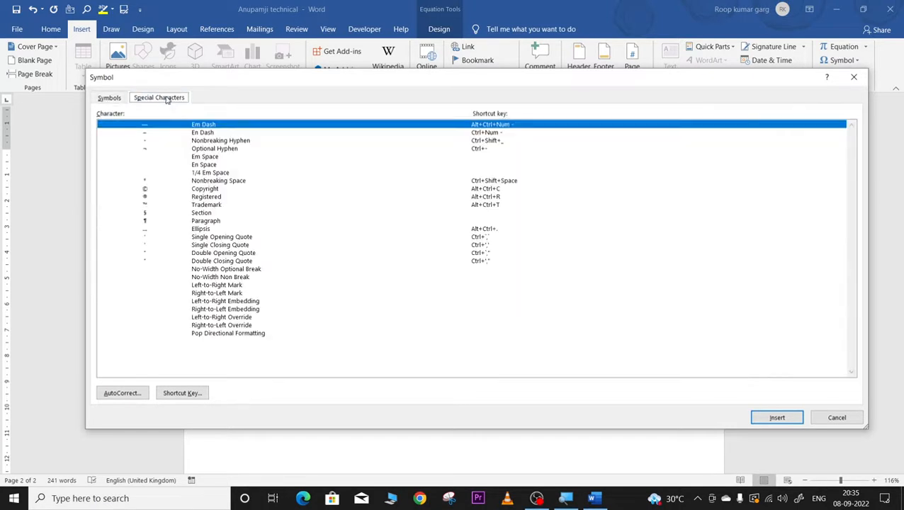
pyautogui.click(111, 97)
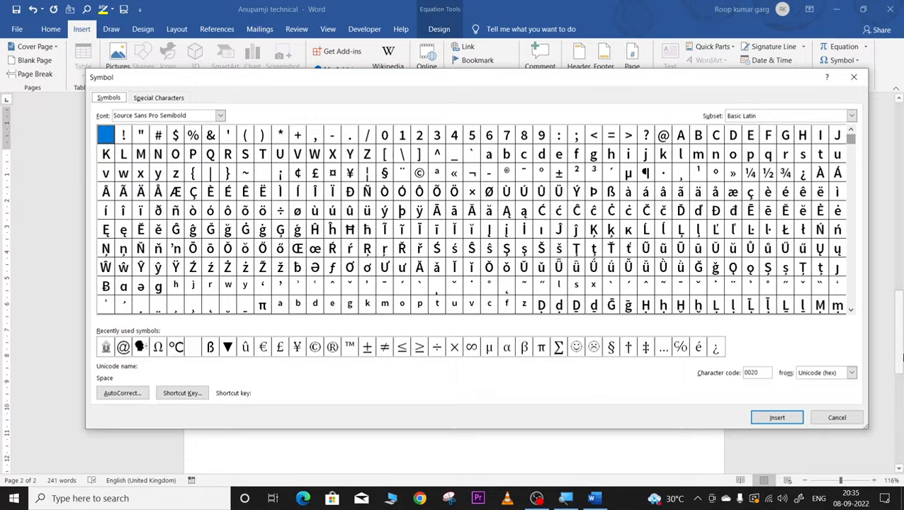
# Step: Insert the recently used smiley twice after x², then close the dialog
pyautogui.click(575, 346)
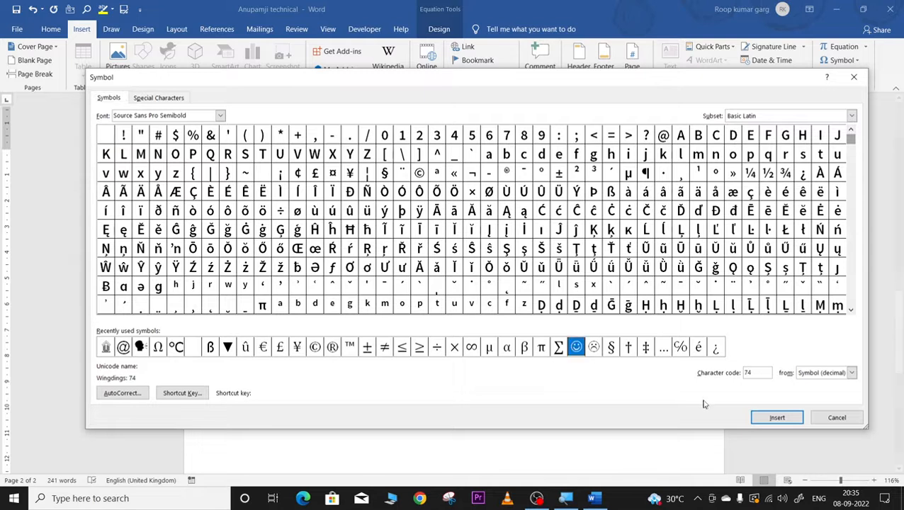
pyautogui.click(774, 417)
pyautogui.click(773, 418)
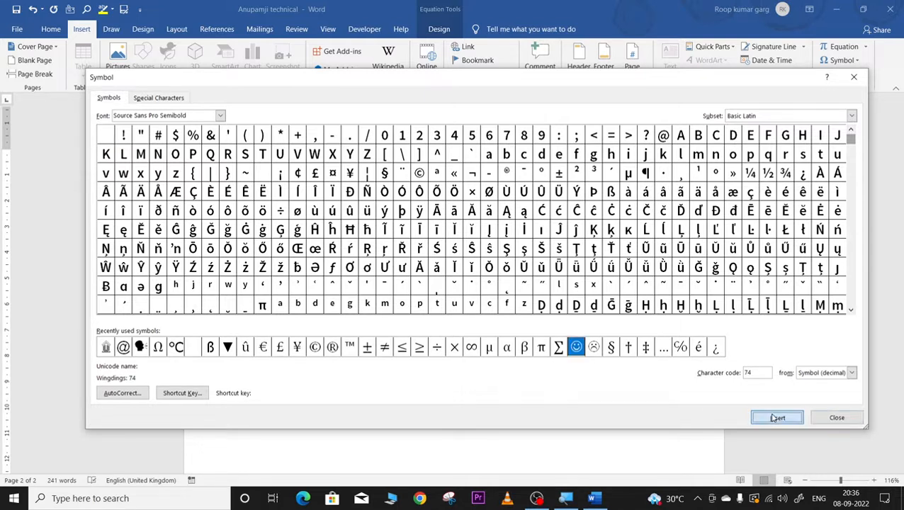
pyautogui.click(819, 425)
# Step: Select the two smileys after x², paste them on a new line below, and select the copy
pyautogui.click(487, 175)
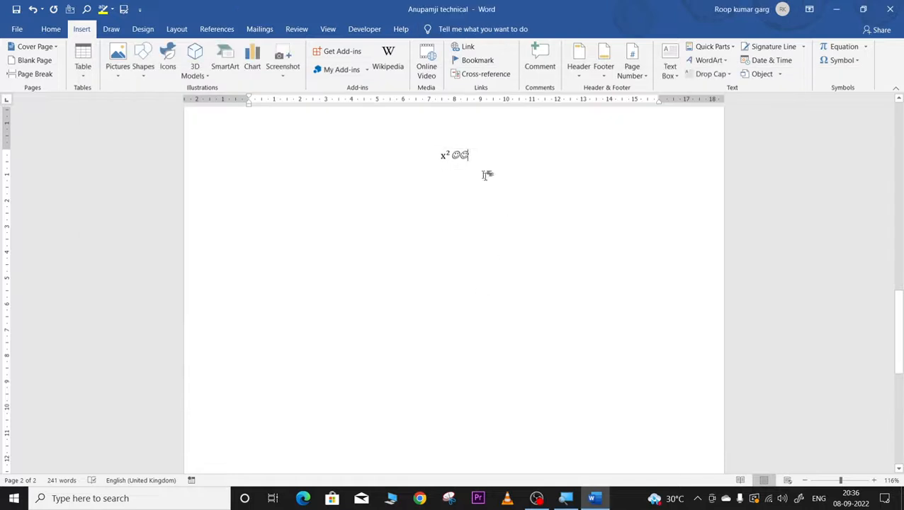
pyautogui.moveTo(454, 155); pyautogui.dragTo(476, 156)
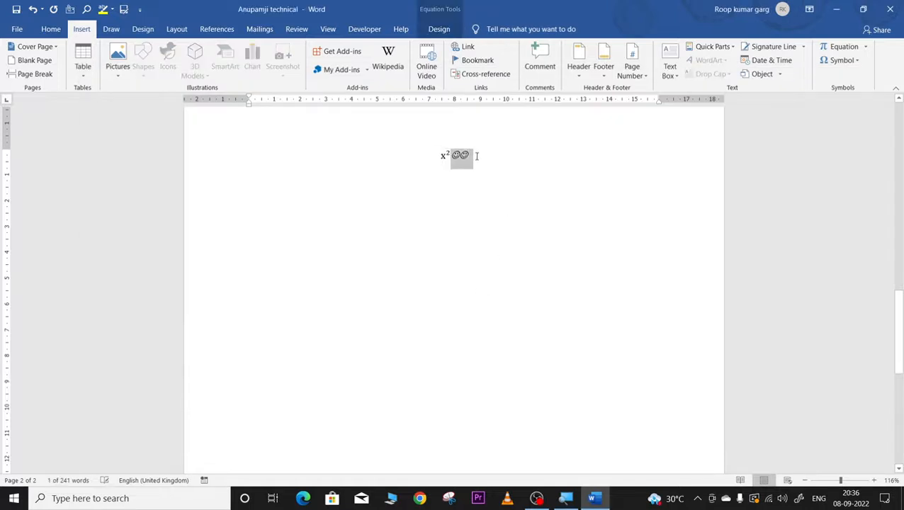
pyautogui.click(463, 161)
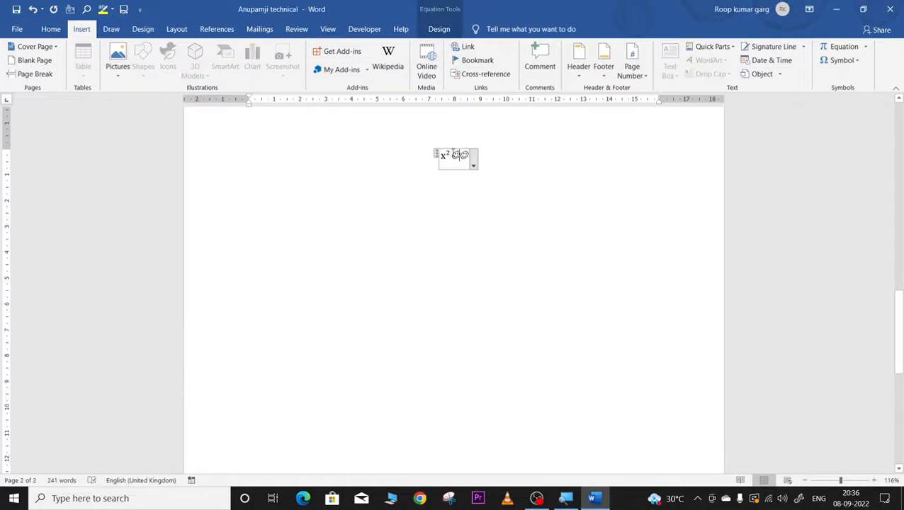
pyautogui.moveTo(452, 153); pyautogui.dragTo(473, 152)
pyautogui.hotkey('ctrl', 'c')
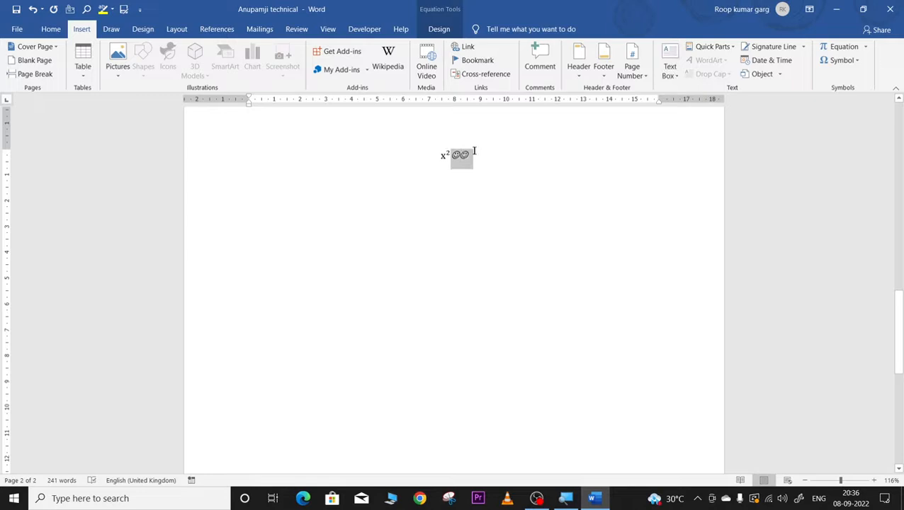
pyautogui.click(335, 226)
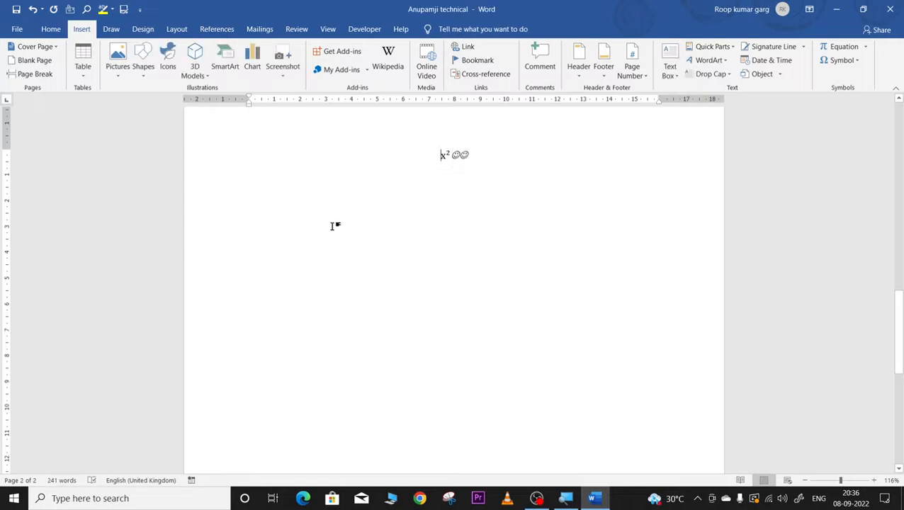
pyautogui.press('Return')
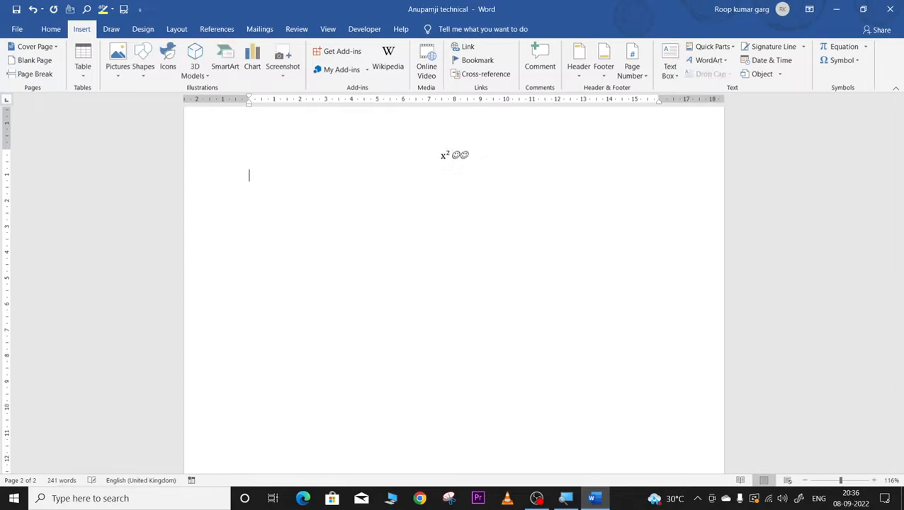
pyautogui.hotkey('ctrl', 'v')
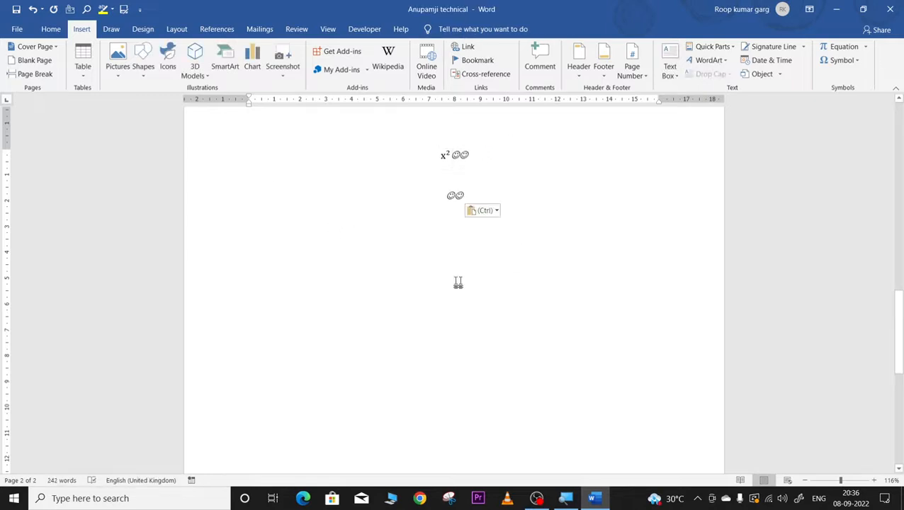
pyautogui.click(451, 193)
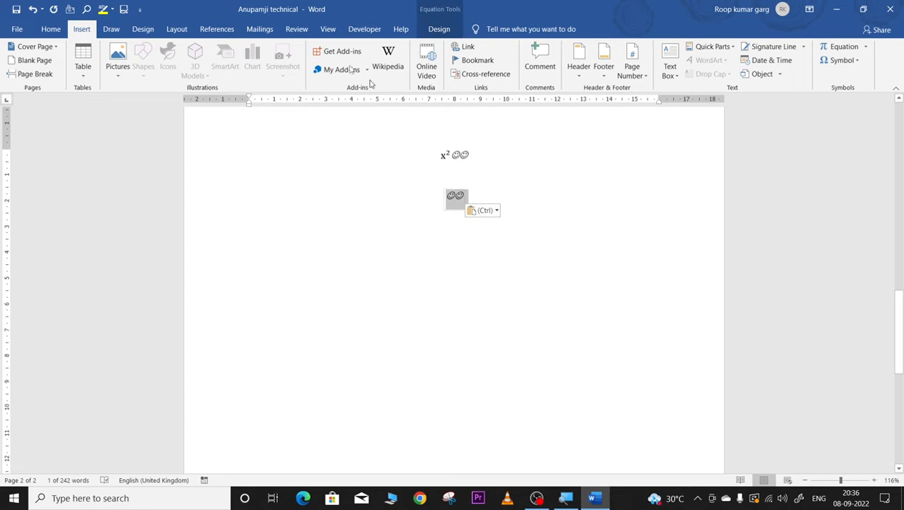
# Step: Grow the pasted smileys to 48 pt and colour them yellow
pyautogui.click(51, 29)
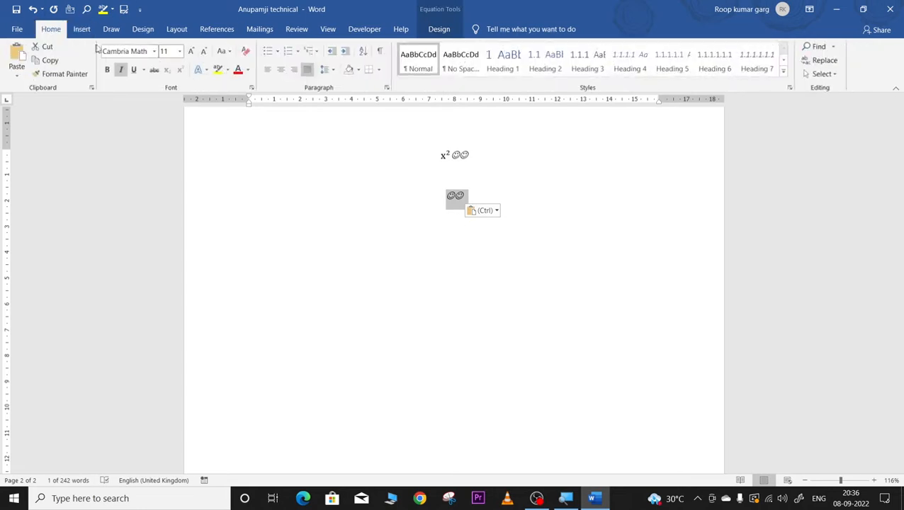
pyautogui.click(189, 54)
pyautogui.click(190, 53)
pyautogui.click(190, 53)
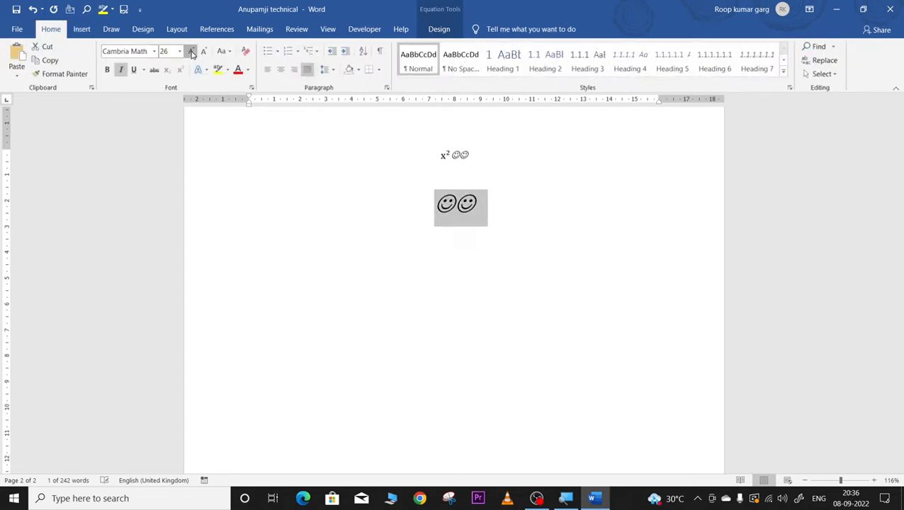
pyautogui.click(189, 53)
pyautogui.click(248, 70)
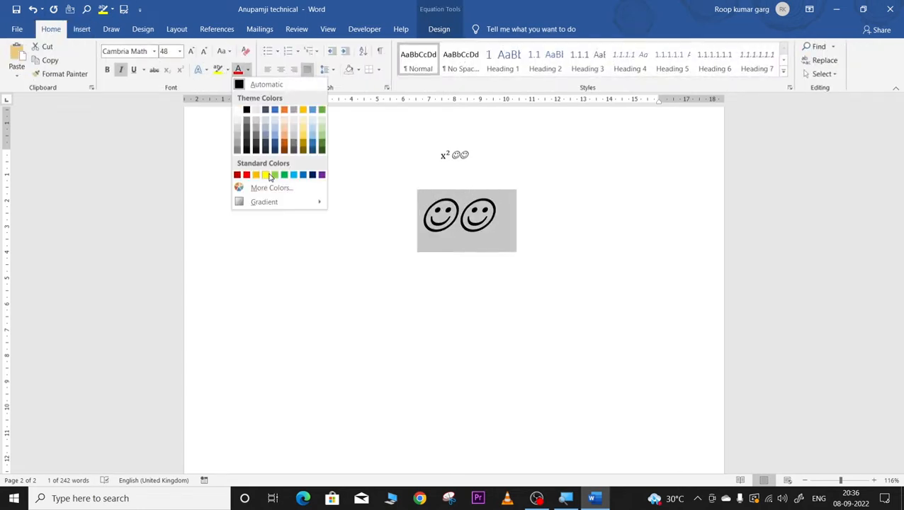
pyautogui.click(270, 175)
pyautogui.click(502, 320)
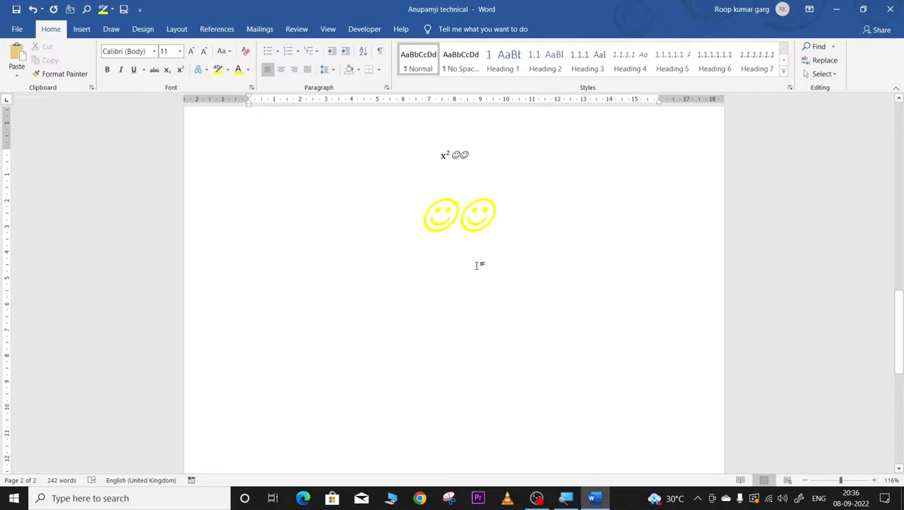
# Step: Turn off italic so the yellow smileys stand upright
pyautogui.moveTo(420, 213); pyautogui.dragTo(504, 213)
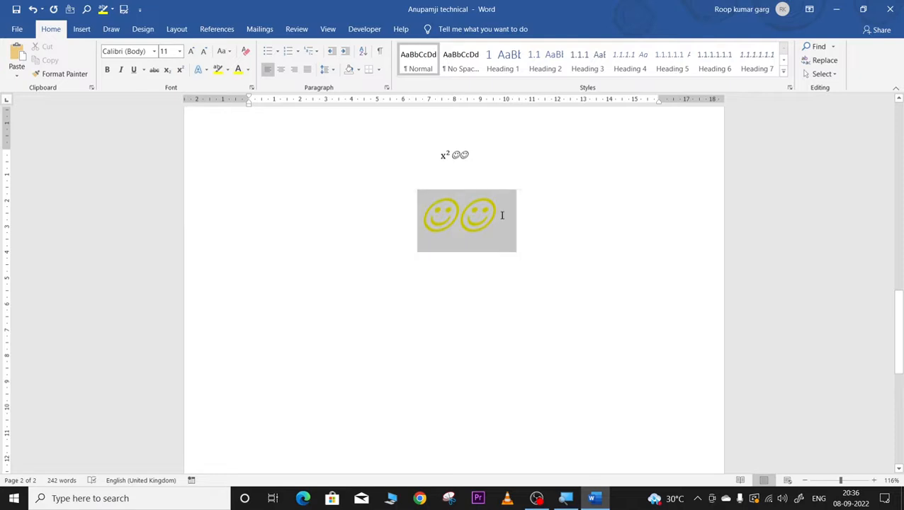
pyautogui.click(120, 70)
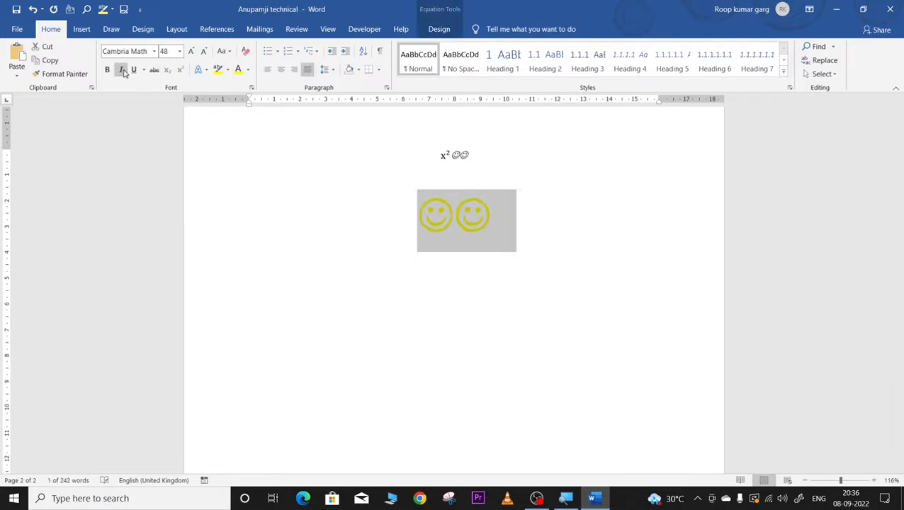
pyautogui.click(438, 375)
pyautogui.moveTo(428, 209); pyautogui.dragTo(483, 214)
pyautogui.click(485, 202)
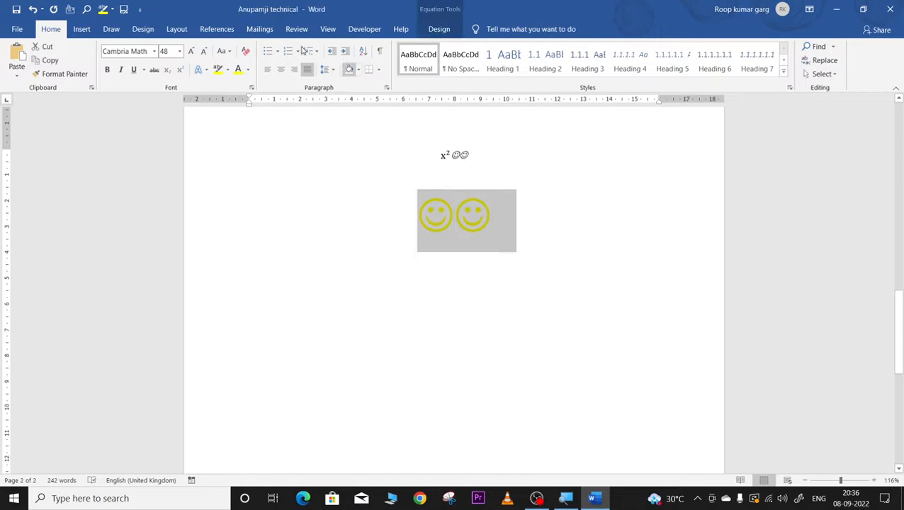
# Step: Apply a black highlight to the smiley line and the x² equation line
pyautogui.click(228, 70)
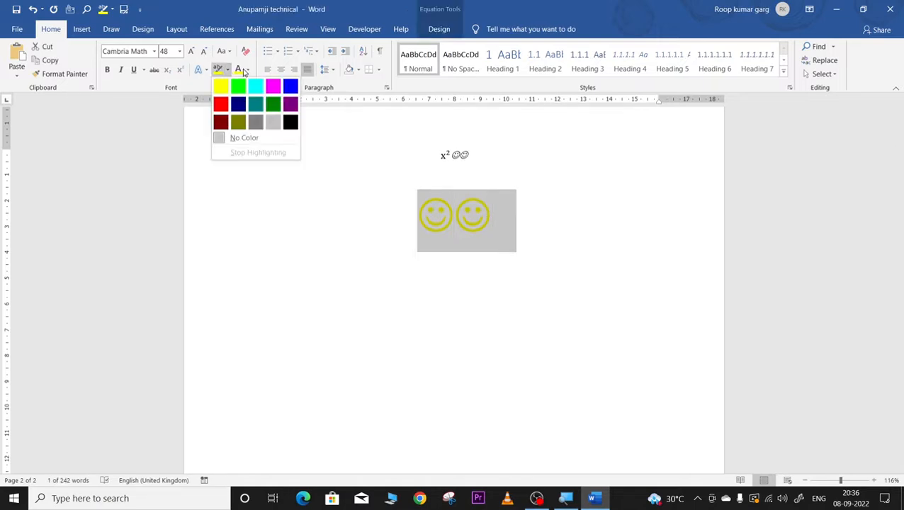
pyautogui.click(273, 104)
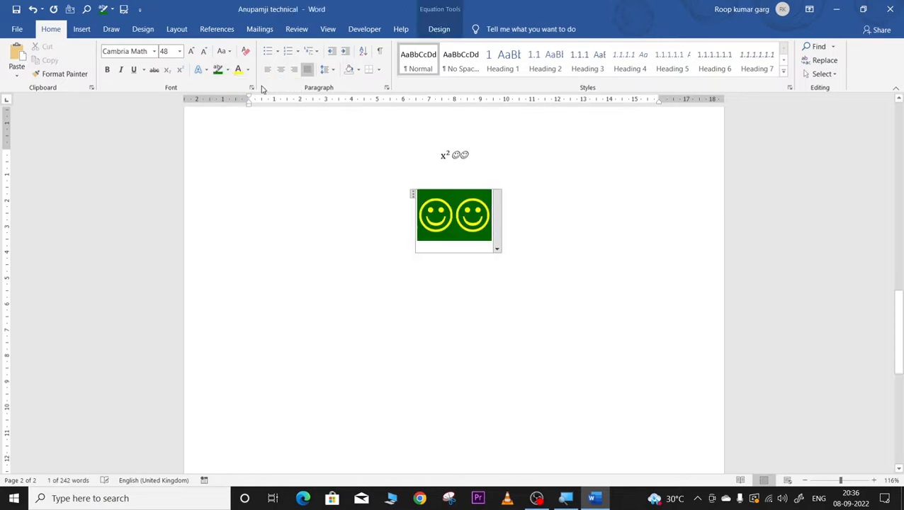
pyautogui.click(553, 307)
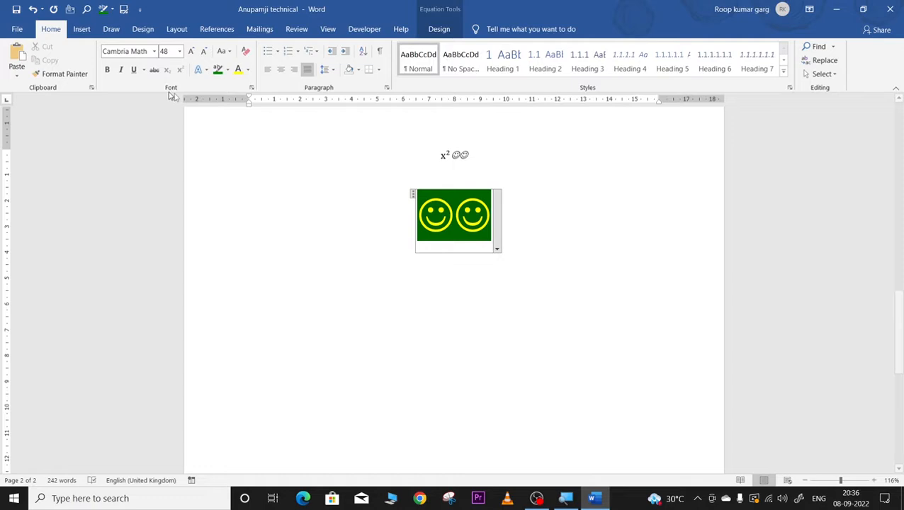
pyautogui.click(227, 70)
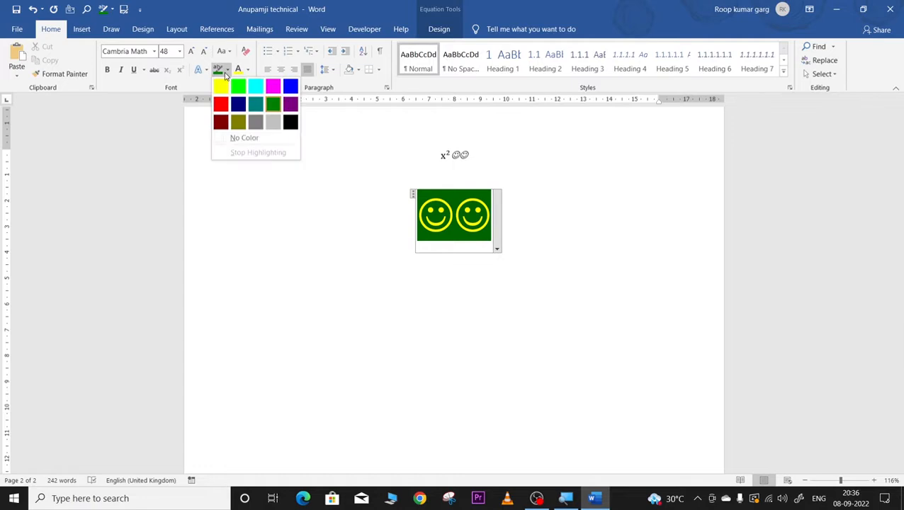
pyautogui.click(291, 123)
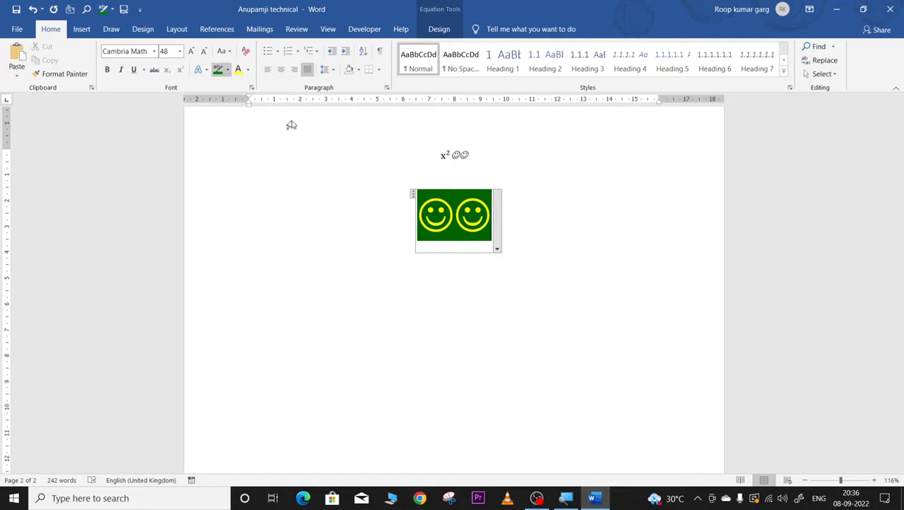
pyautogui.moveTo(417, 201); pyautogui.dragTo(482, 216)
pyautogui.click(349, 166)
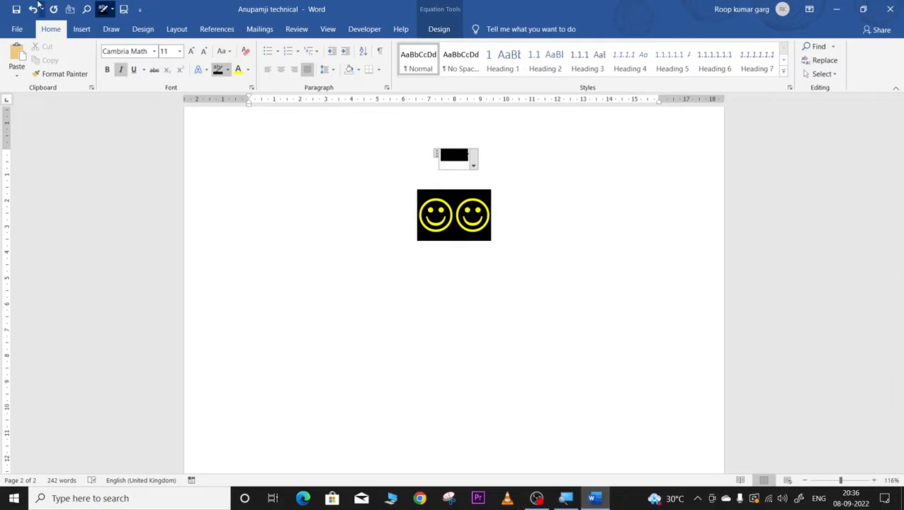
pyautogui.click(81, 29)
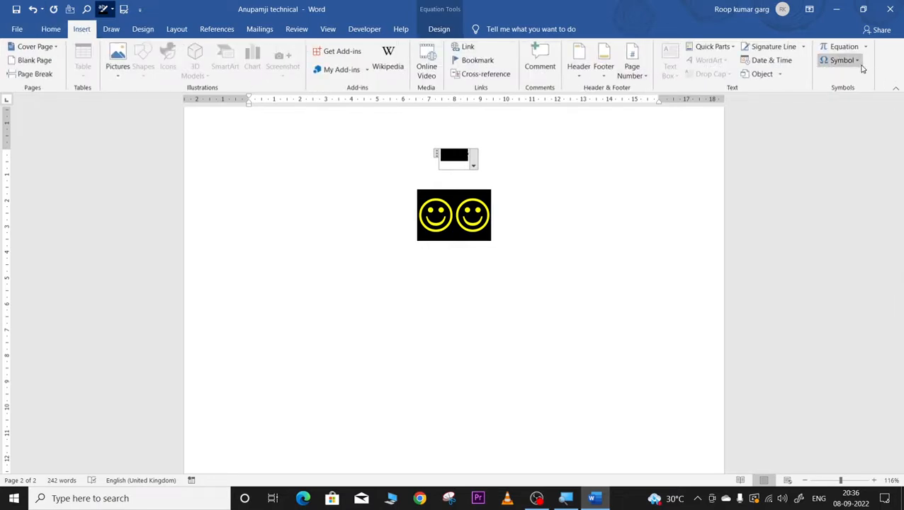